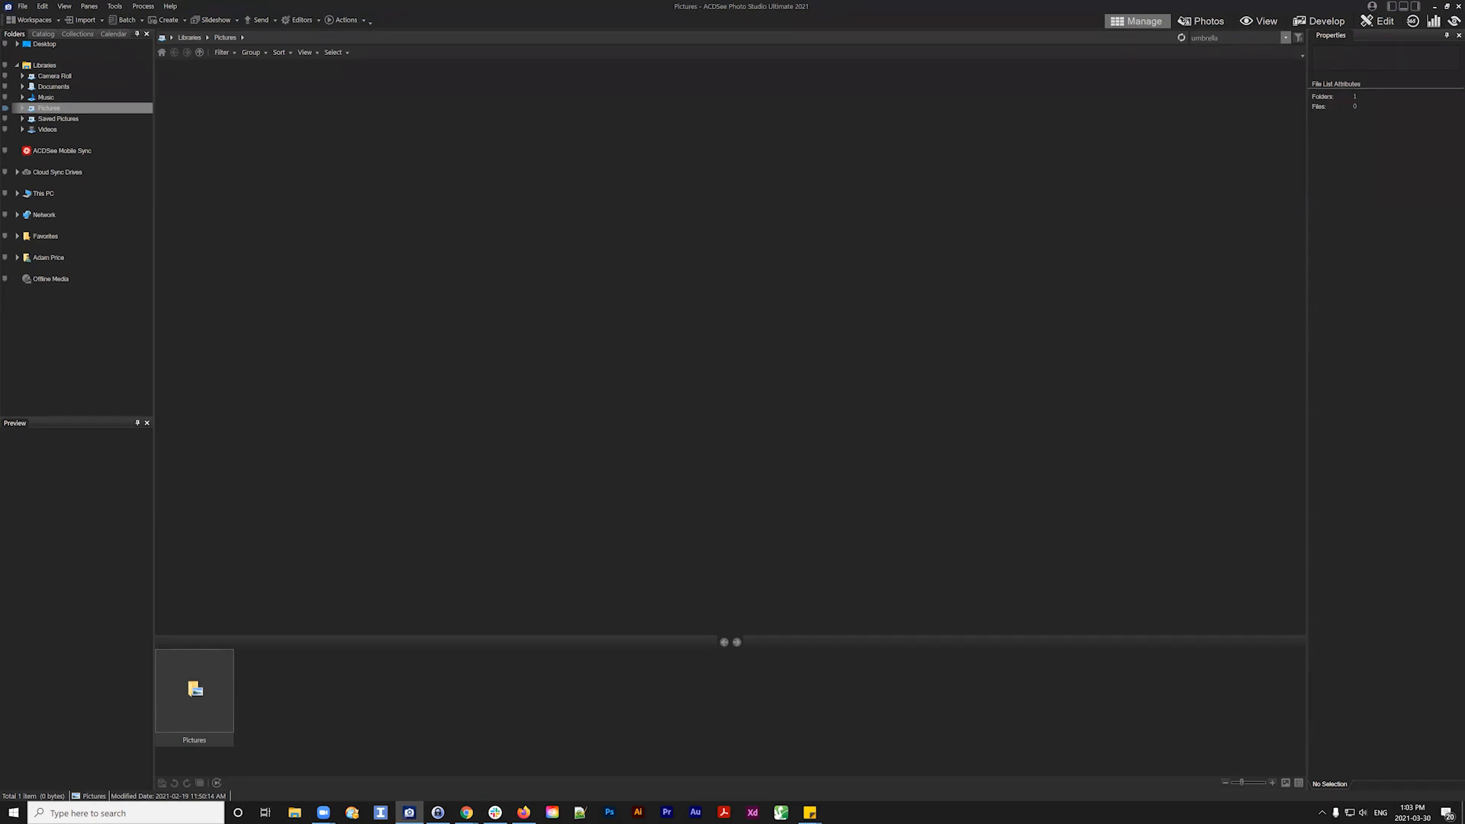
Open the March 30th folder inside 01 - Compositions in the Pictures library
{"action": "left_click", "coordinate": [197, 691]}
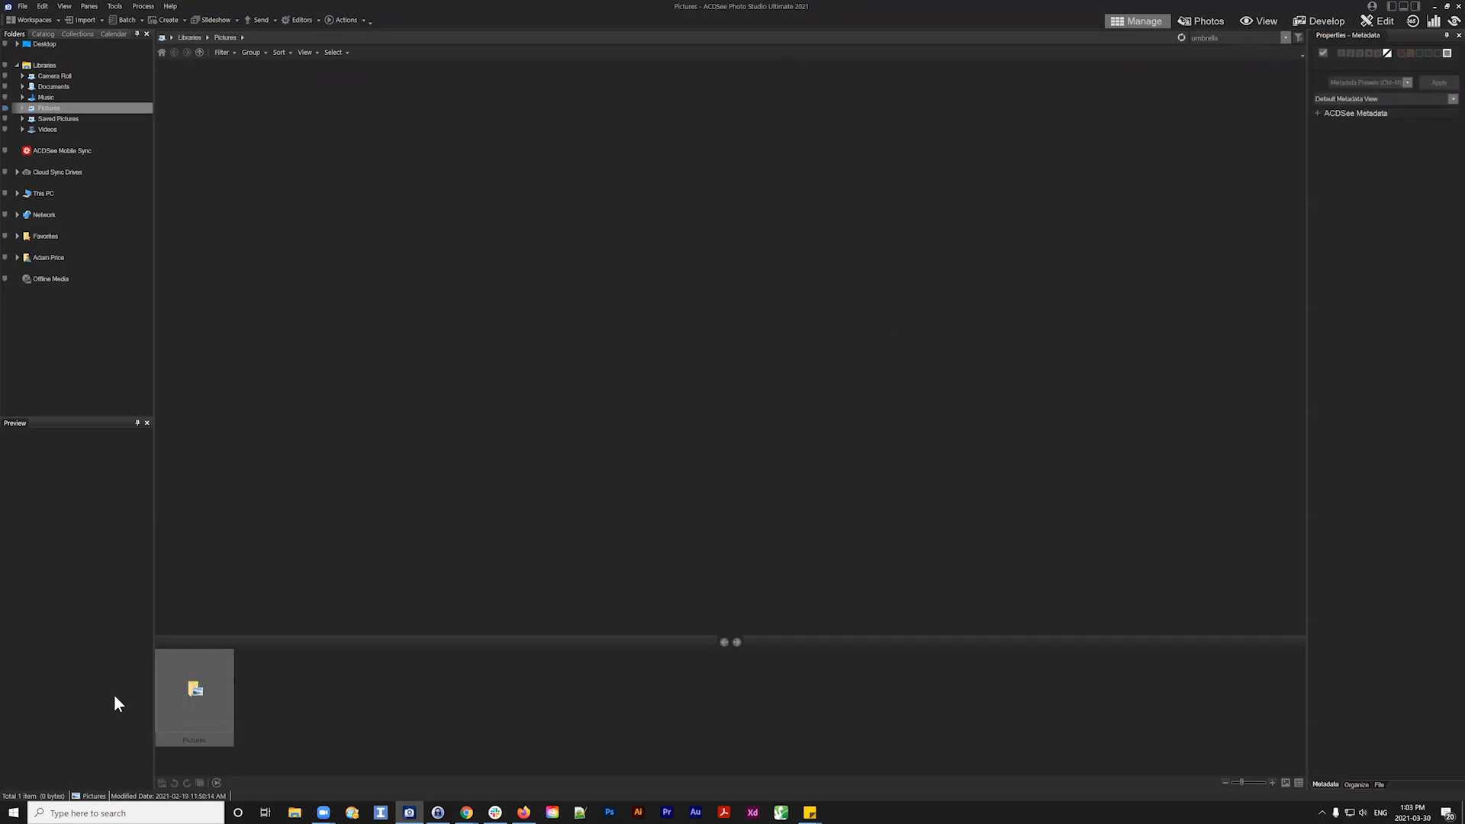
{"action": "double_click", "coordinate": [202, 658]}
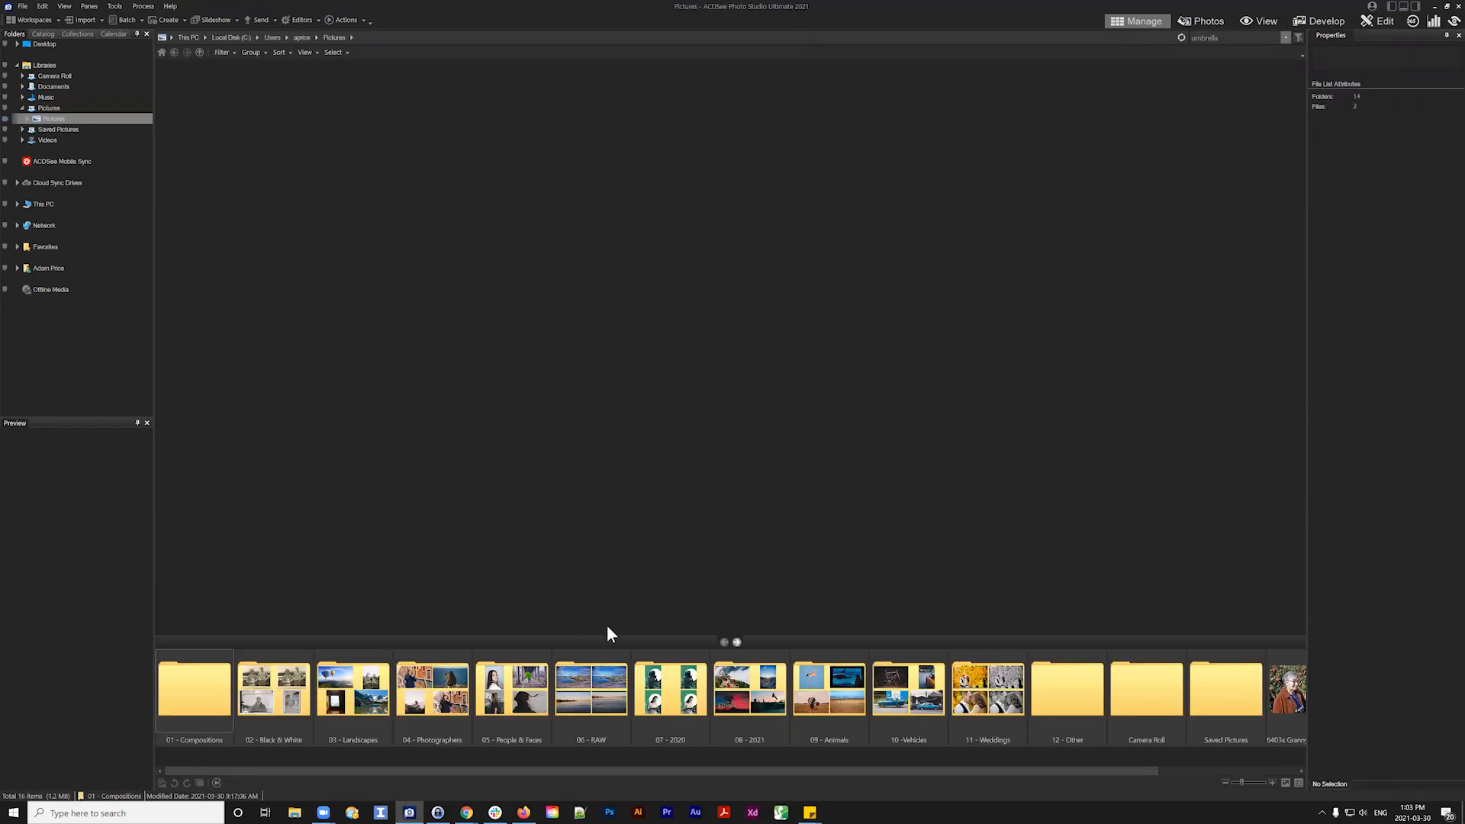
{"action": "double_click", "coordinate": [608, 676]}
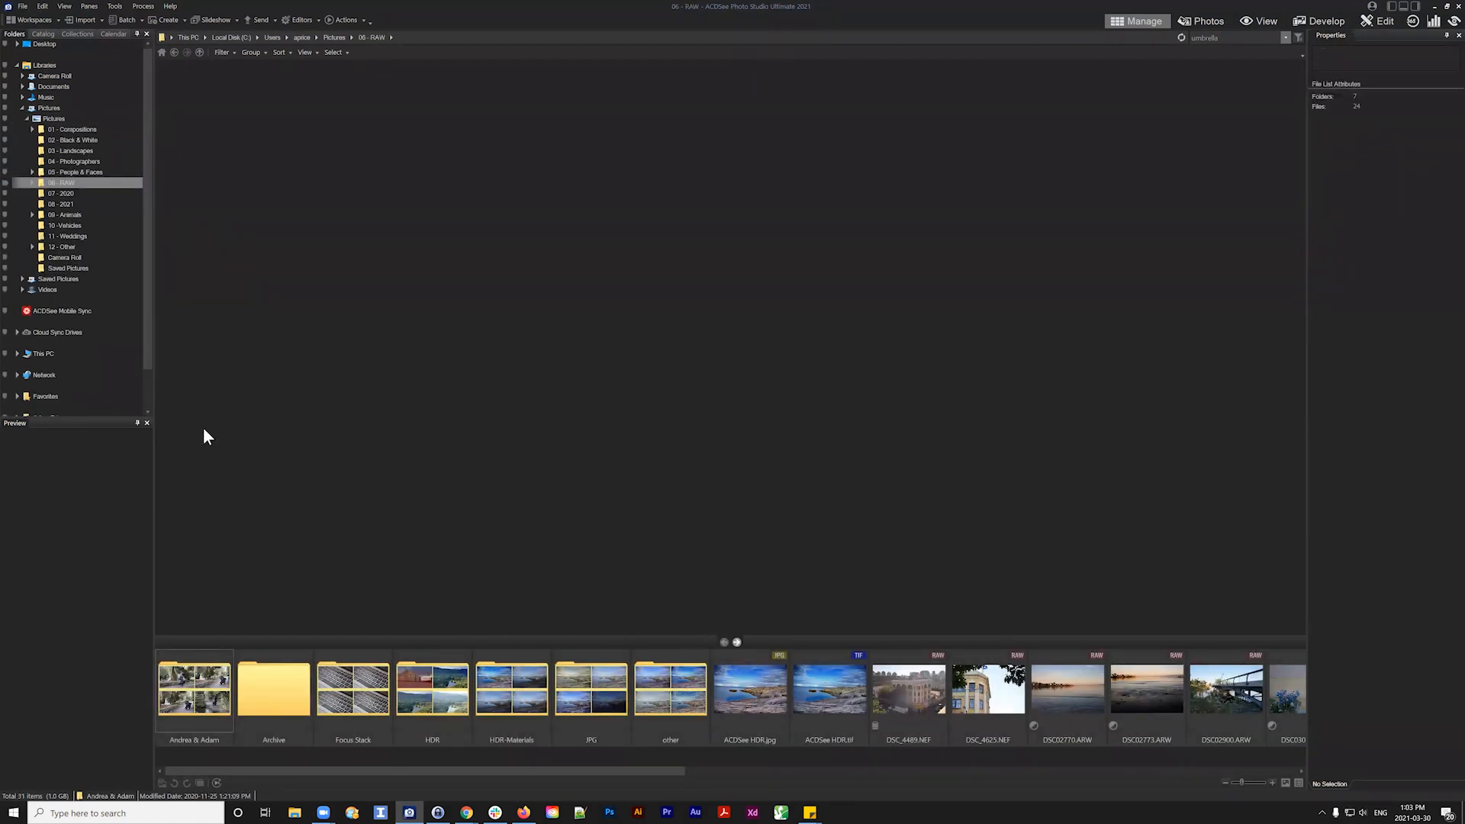
{"action": "left_click", "coordinate": [175, 50]}
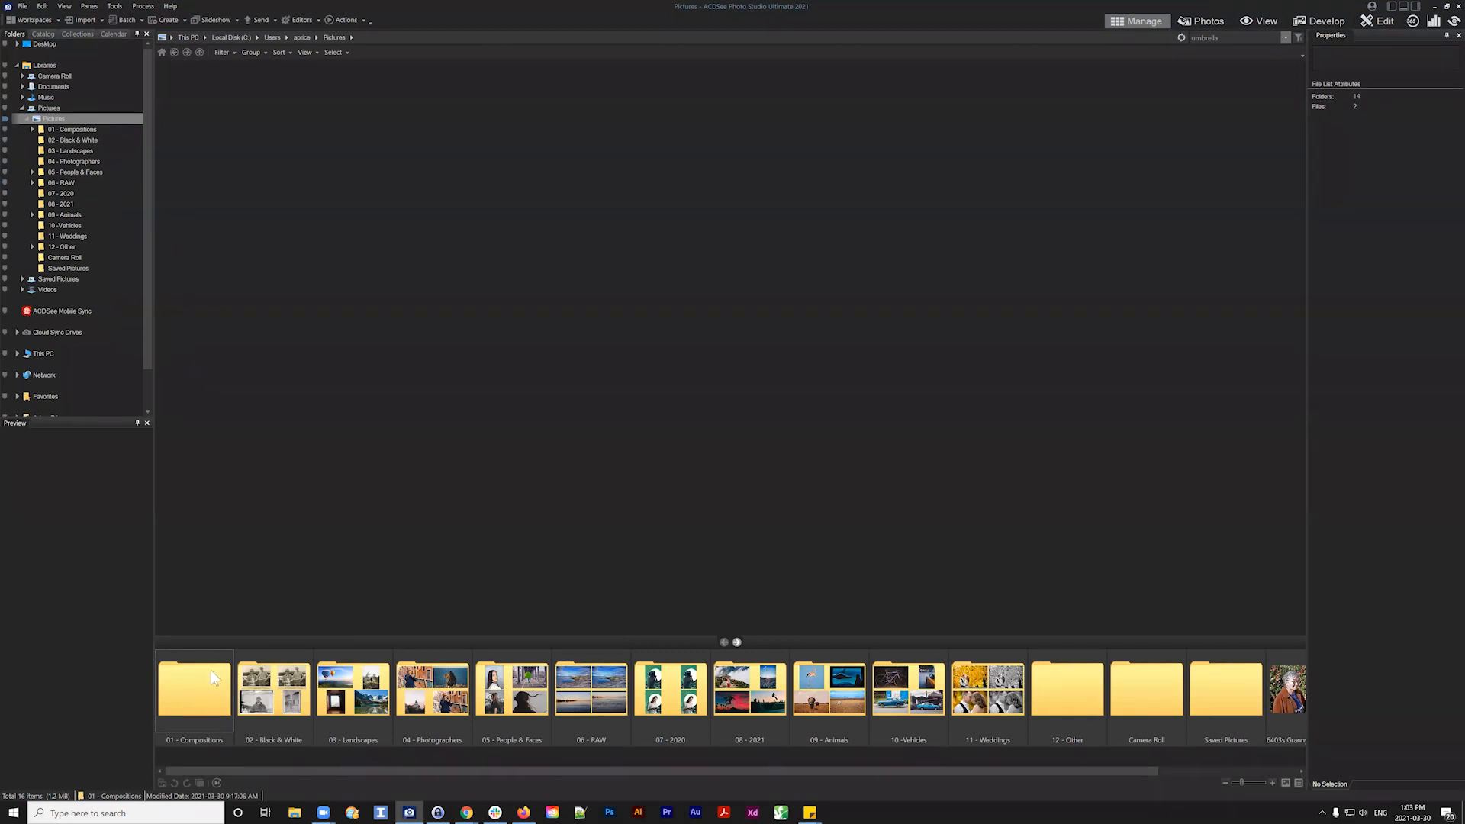
{"action": "double_click", "coordinate": [211, 670]}
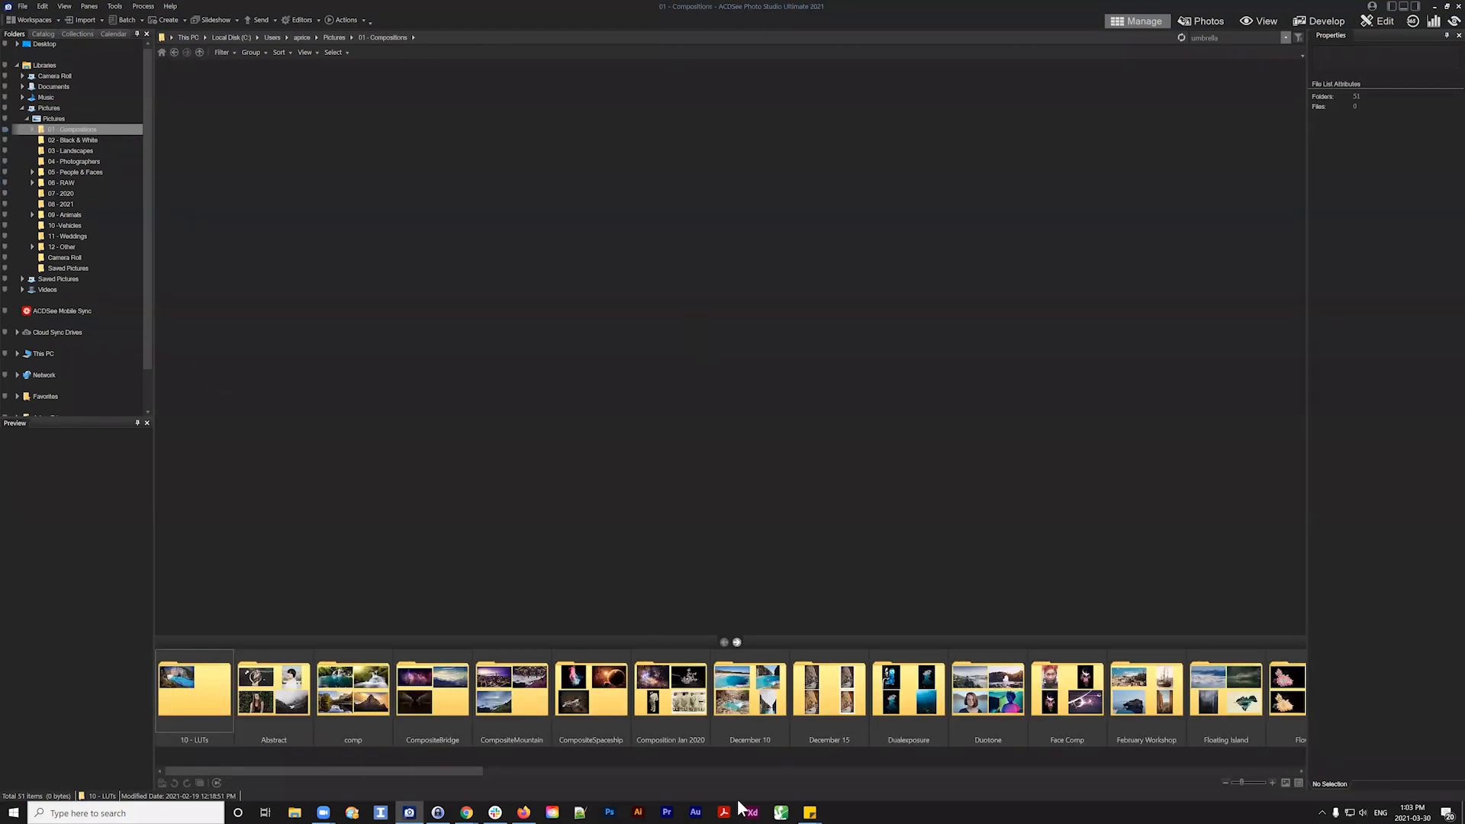
{"action": "scroll", "coordinate": [538, 713], "scroll_direction": "down", "scroll_amount": 3}
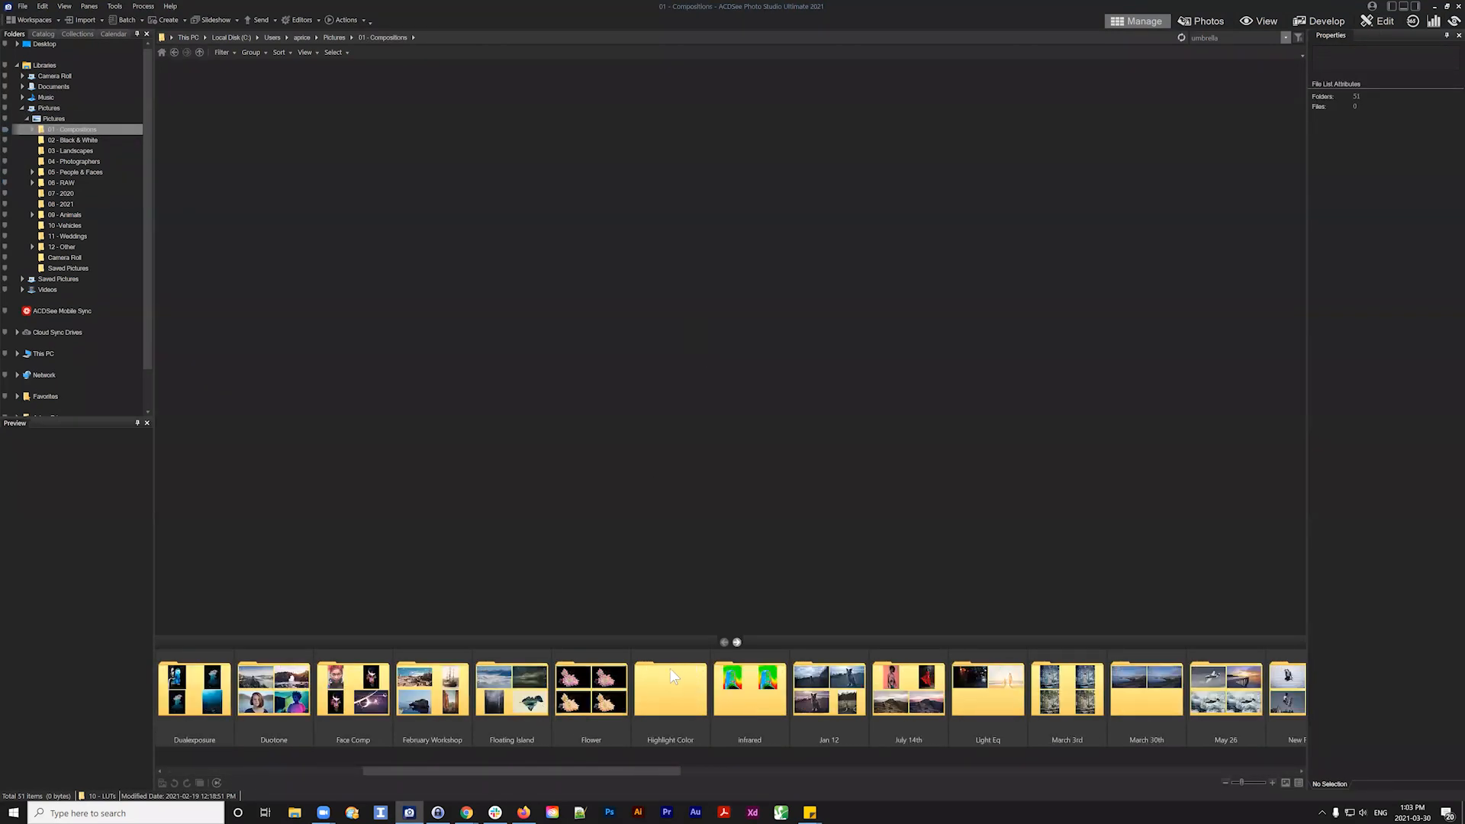
{"action": "scroll", "coordinate": [670, 669], "scroll_direction": "down", "scroll_amount": 2}
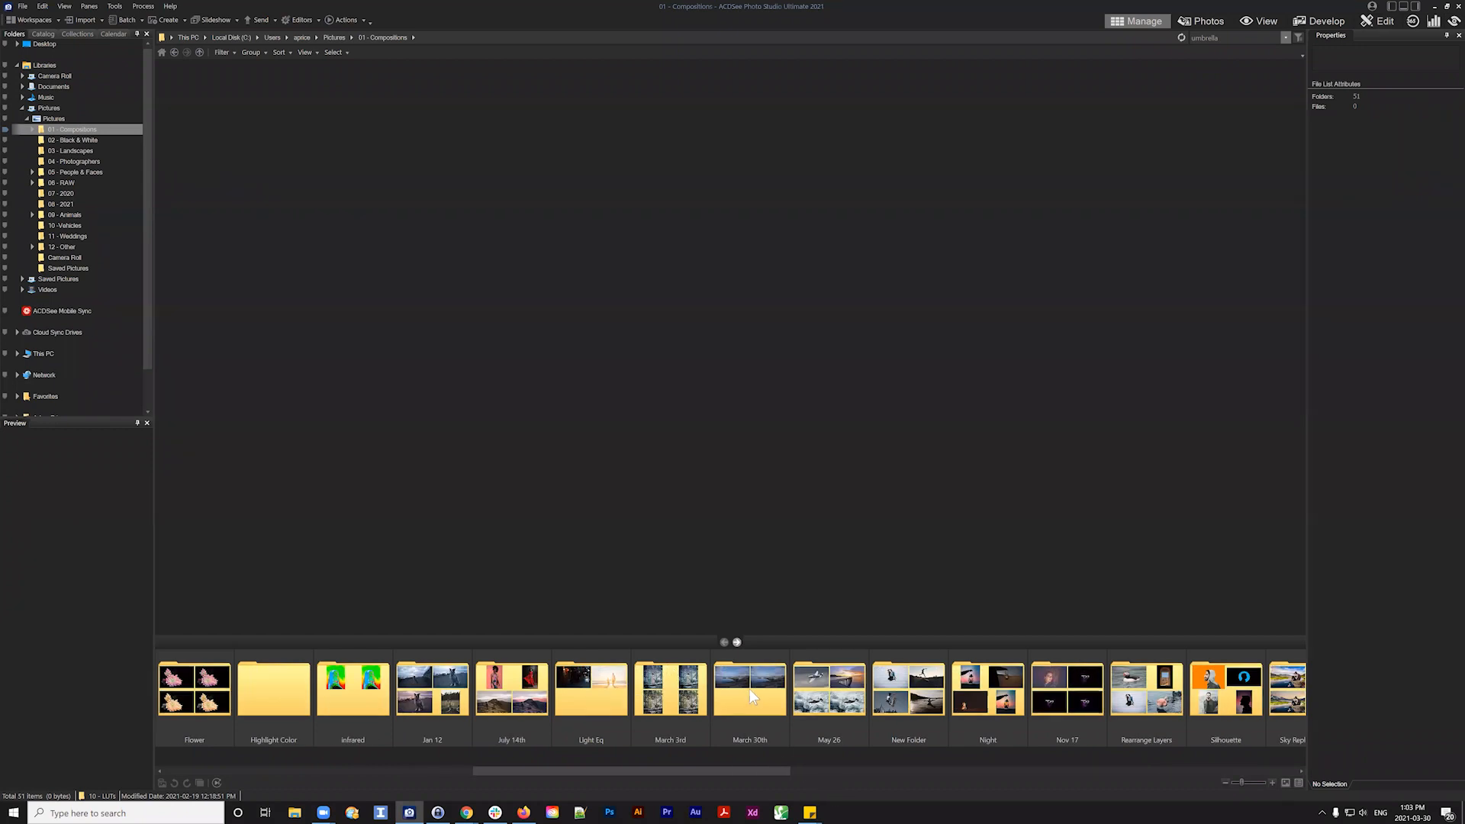
{"action": "double_click", "coordinate": [749, 691]}
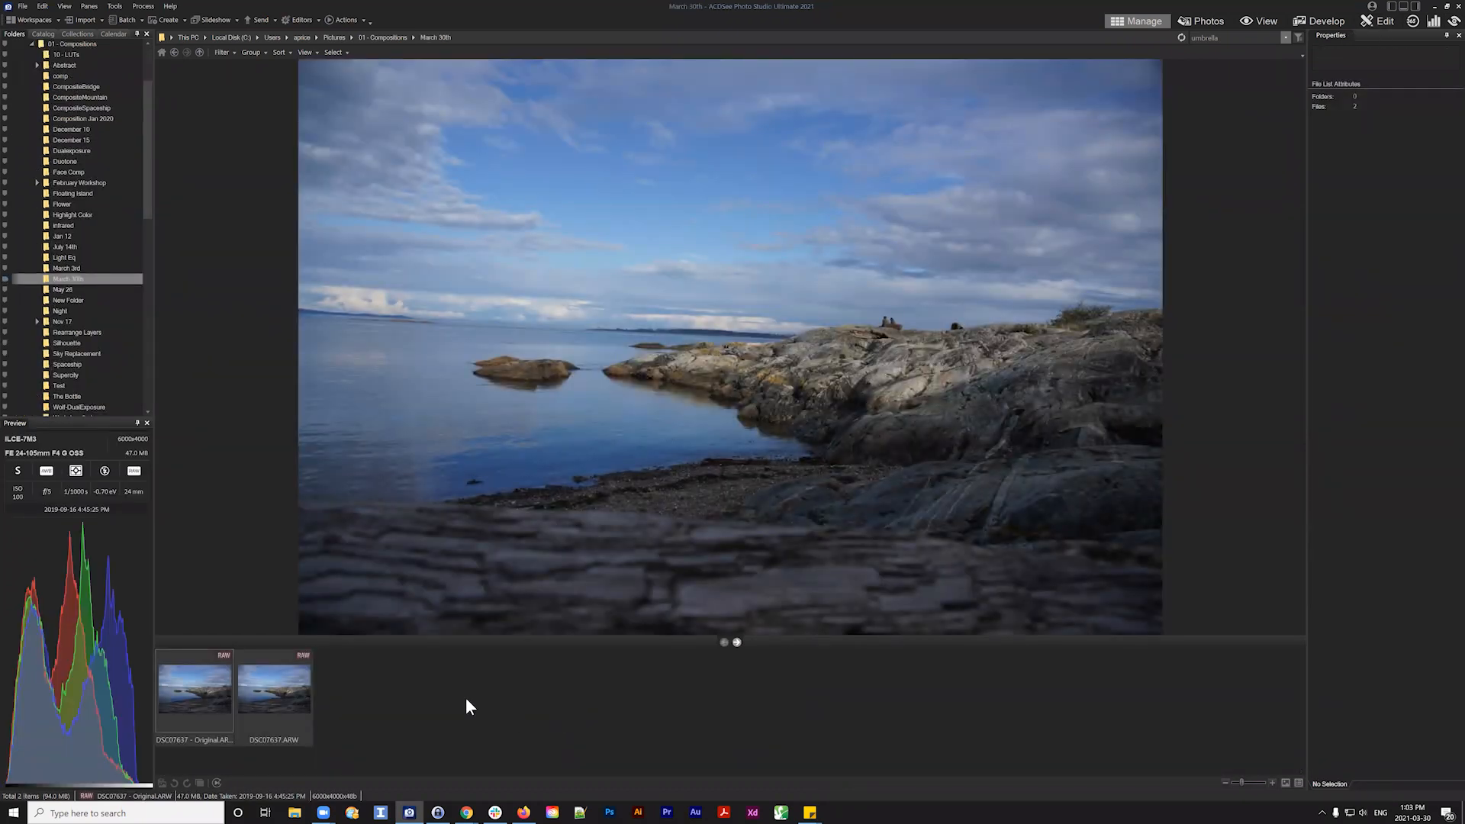
{"action": "left_click_drag", "start_coordinate": [469, 675], "coordinate": [200, 742]}
{"action": "left_click", "coordinate": [381, 738]}
{"action": "left_click_drag", "start_coordinate": [427, 678], "coordinate": [176, 736]}
{"action": "left_click", "coordinate": [534, 708]}
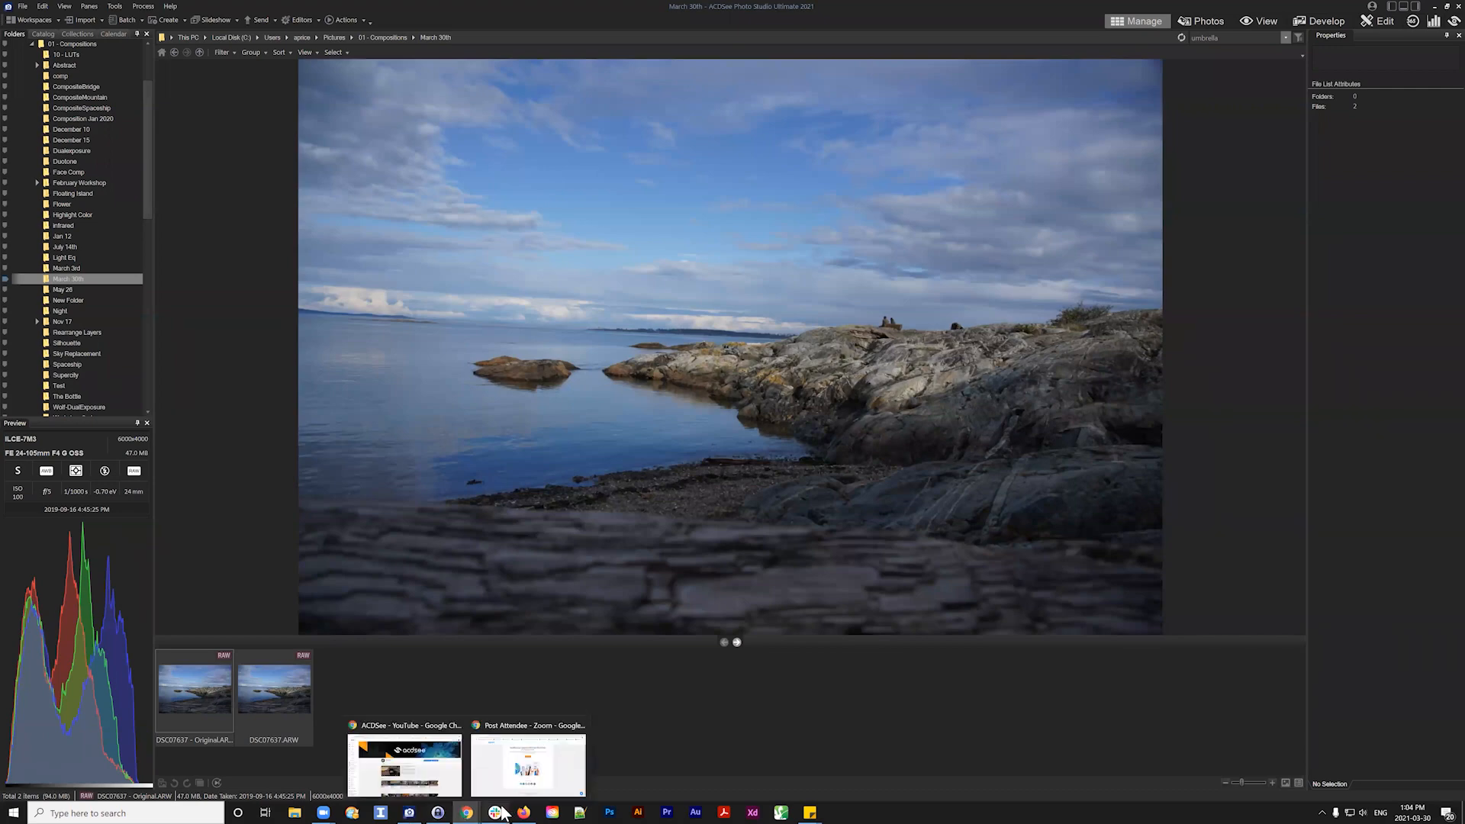
Switch to Chrome, show the Videos page of the ACDSee YouTube channel, and return to ACDSee Photo Studio
{"action": "left_click", "coordinate": [428, 768]}
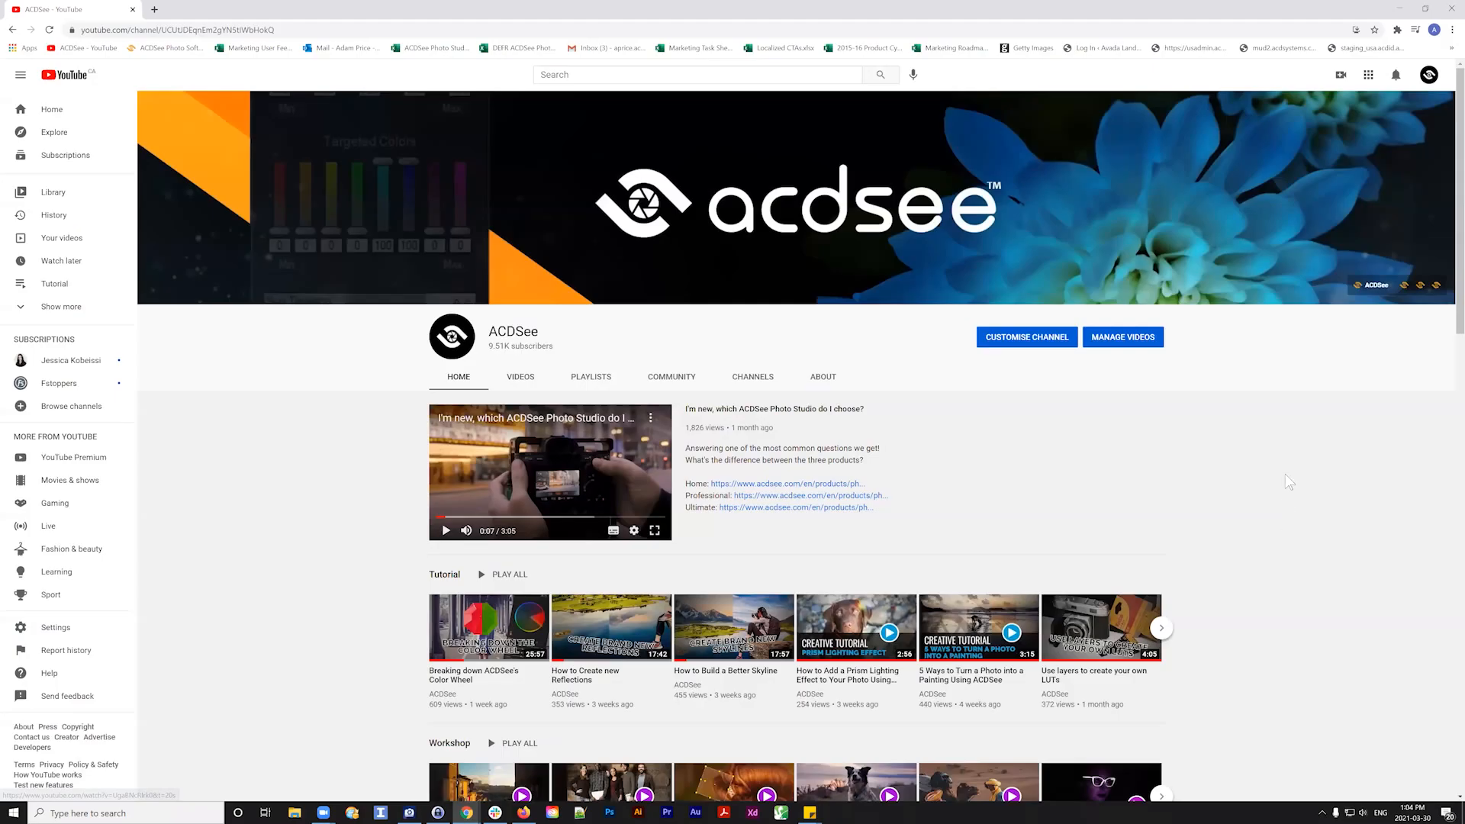
{"action": "left_click", "coordinate": [353, 29]}
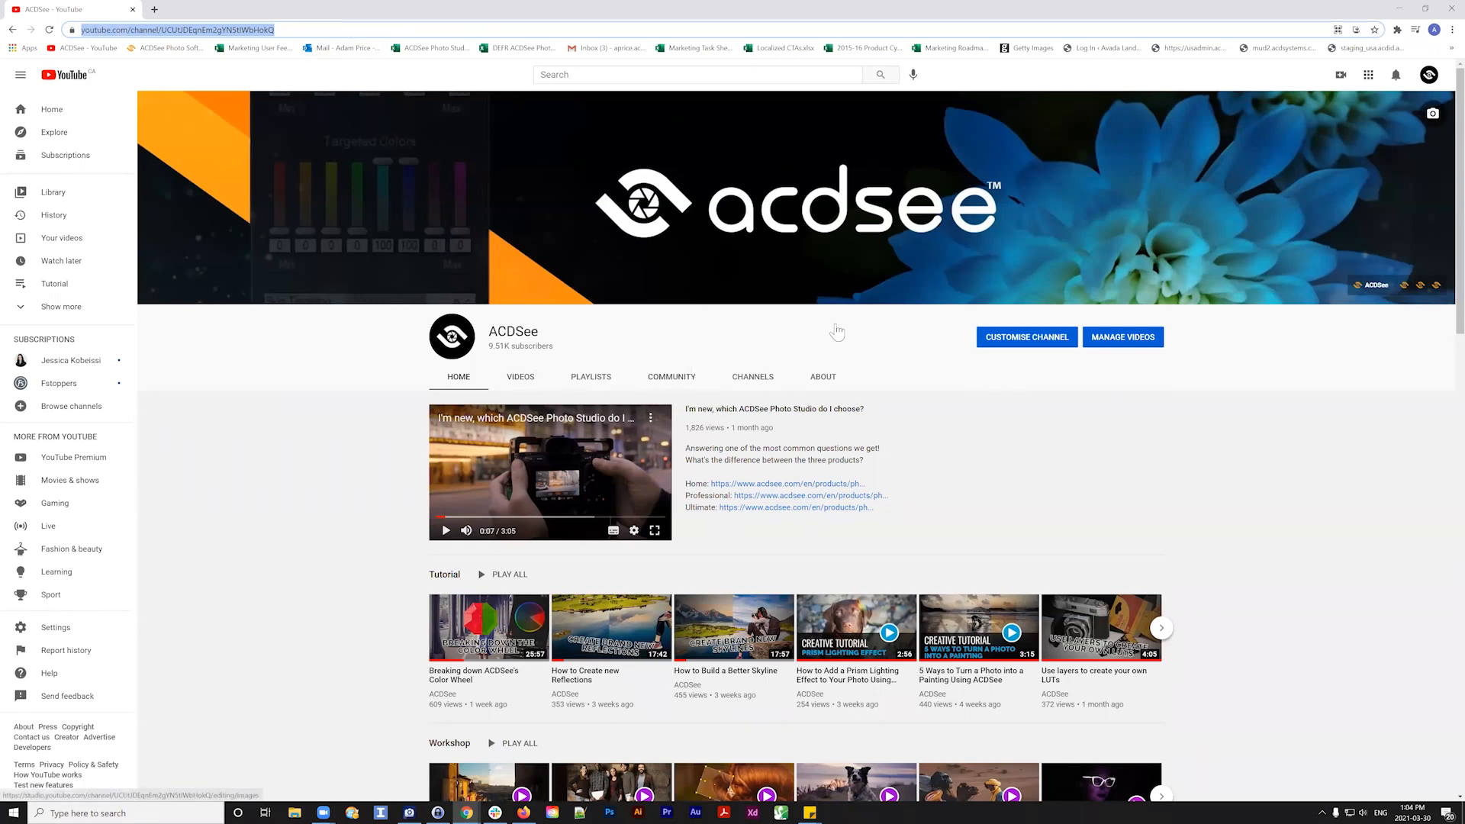
{"action": "left_click", "coordinate": [340, 27]}
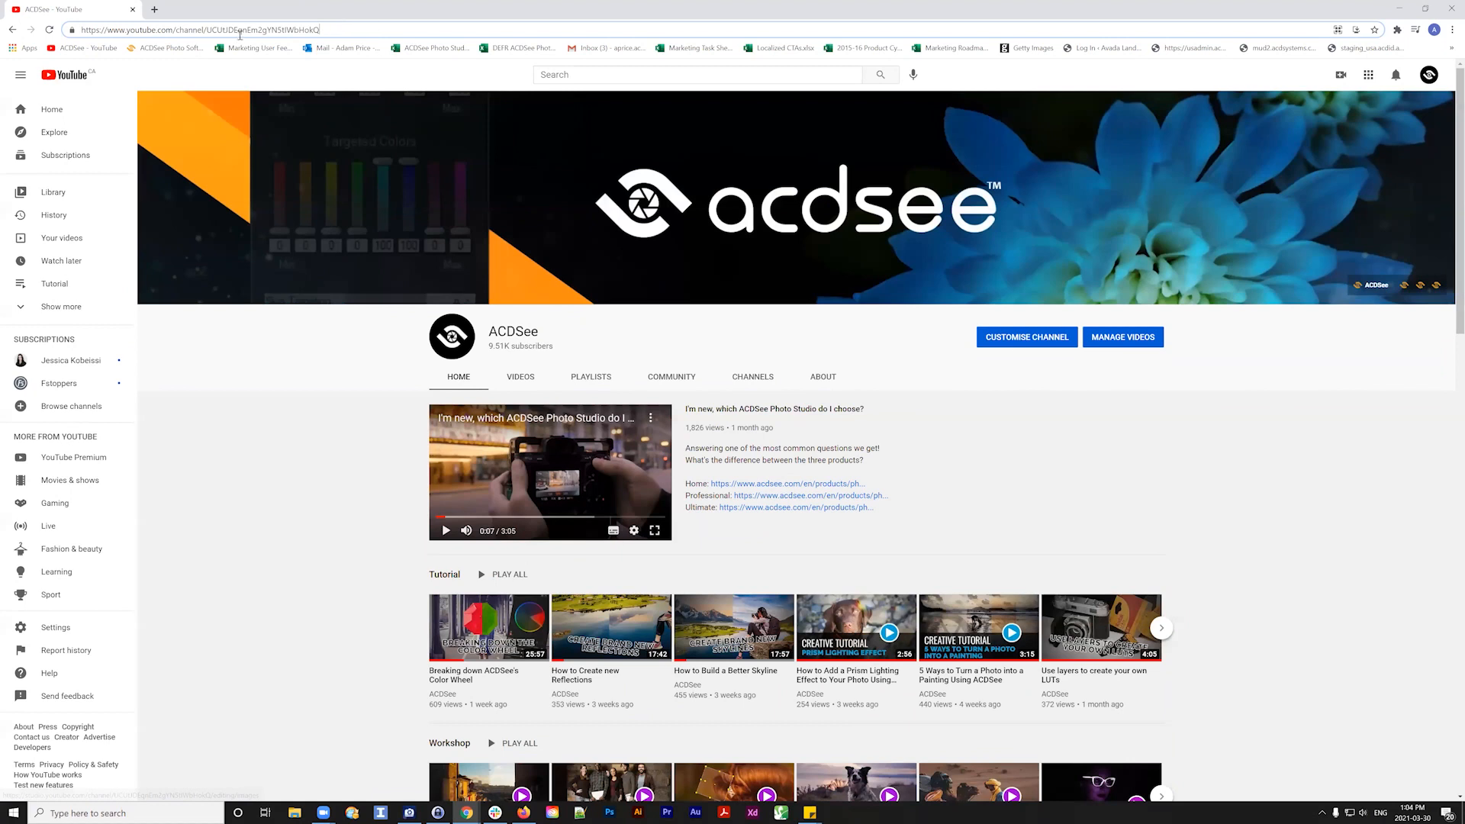
{"action": "left_click_drag", "start_coordinate": [319, 30], "coordinate": [178, 30]}
{"action": "type", "text": "acdseep"}
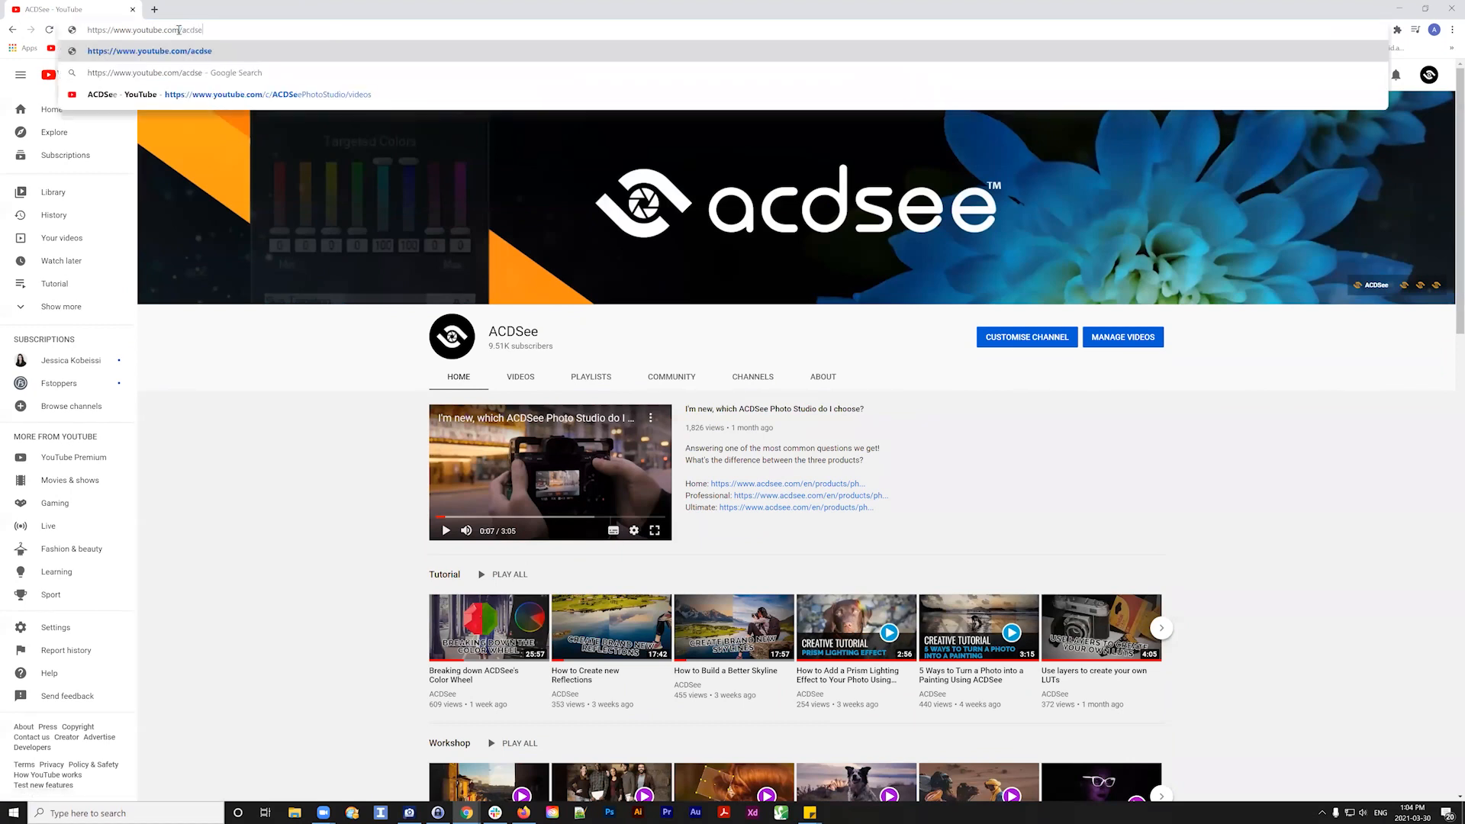
{"action": "left_click", "coordinate": [312, 95]}
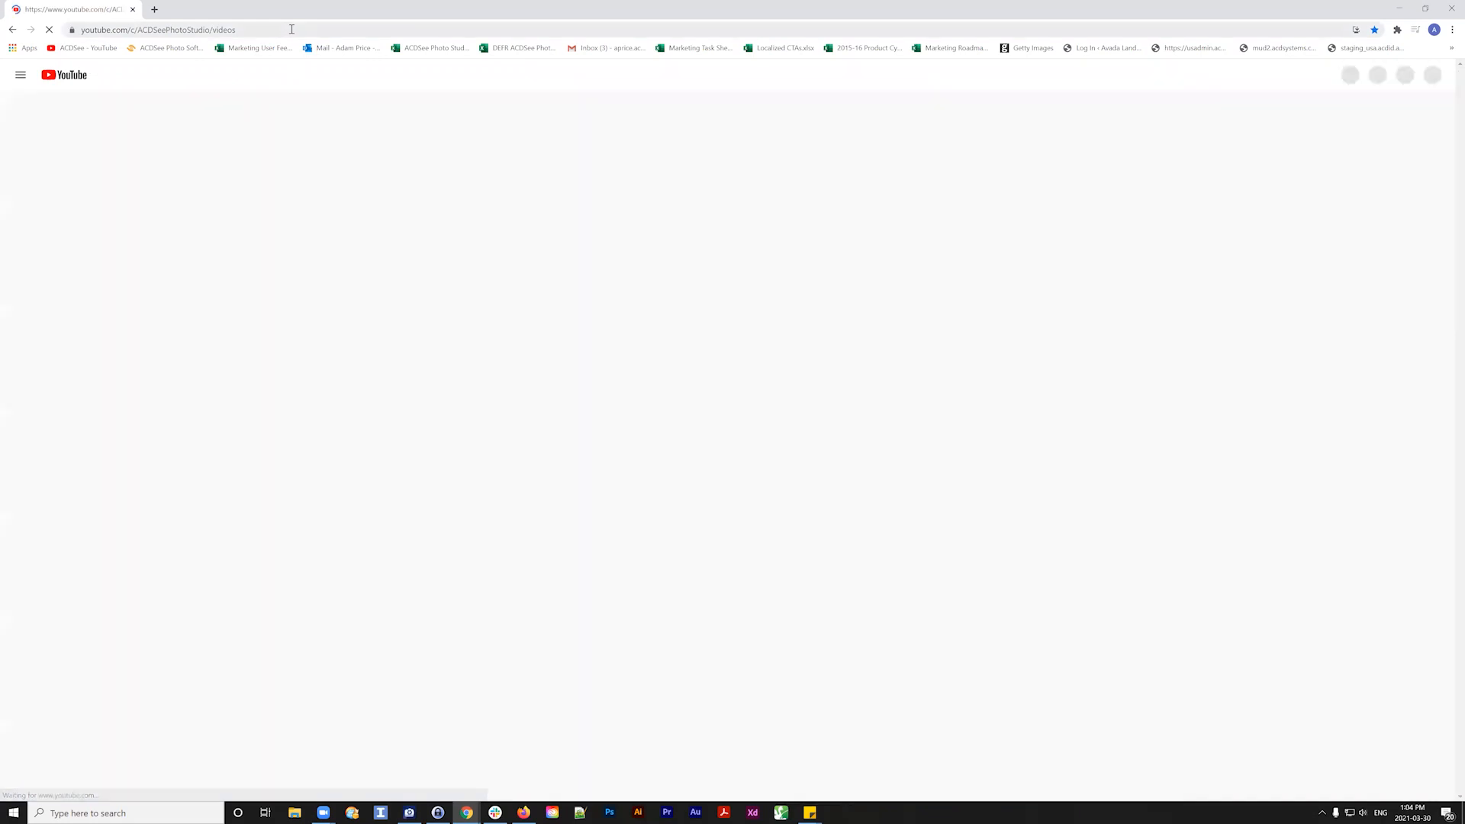
{"action": "left_click", "coordinate": [292, 29]}
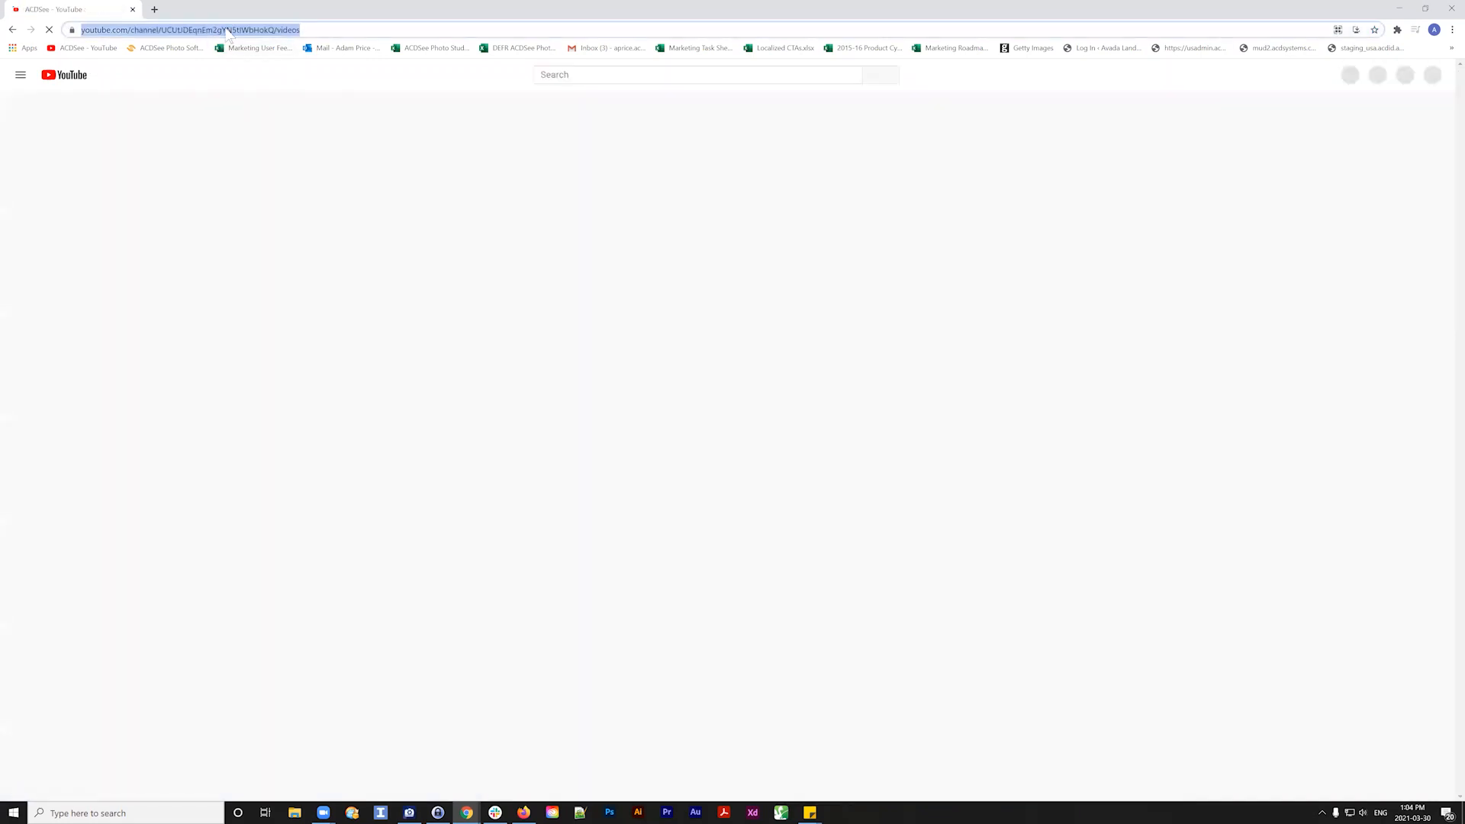
{"action": "left_click", "coordinate": [395, 30]}
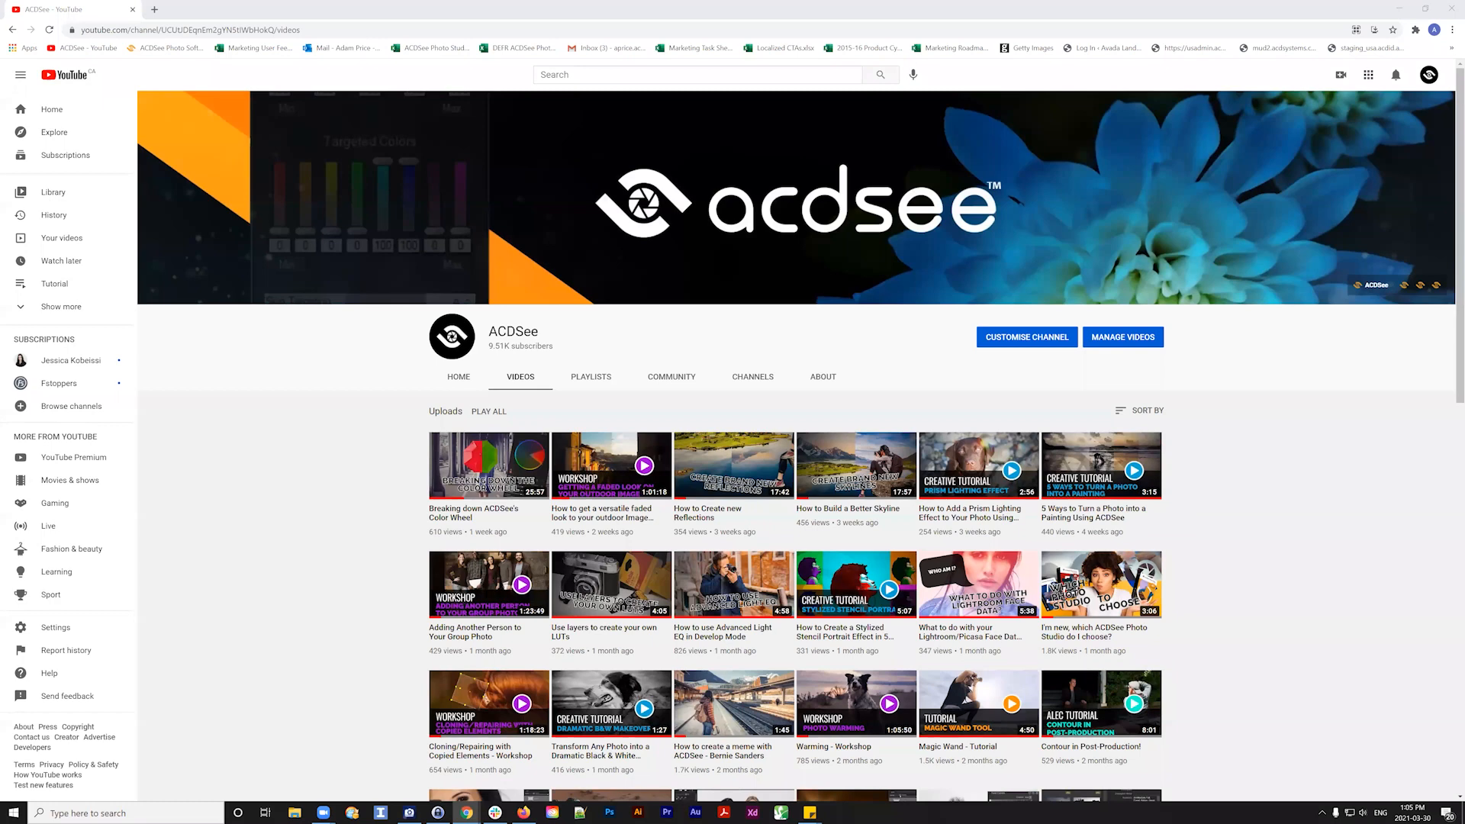
{"action": "left_click", "coordinate": [1450, 11]}
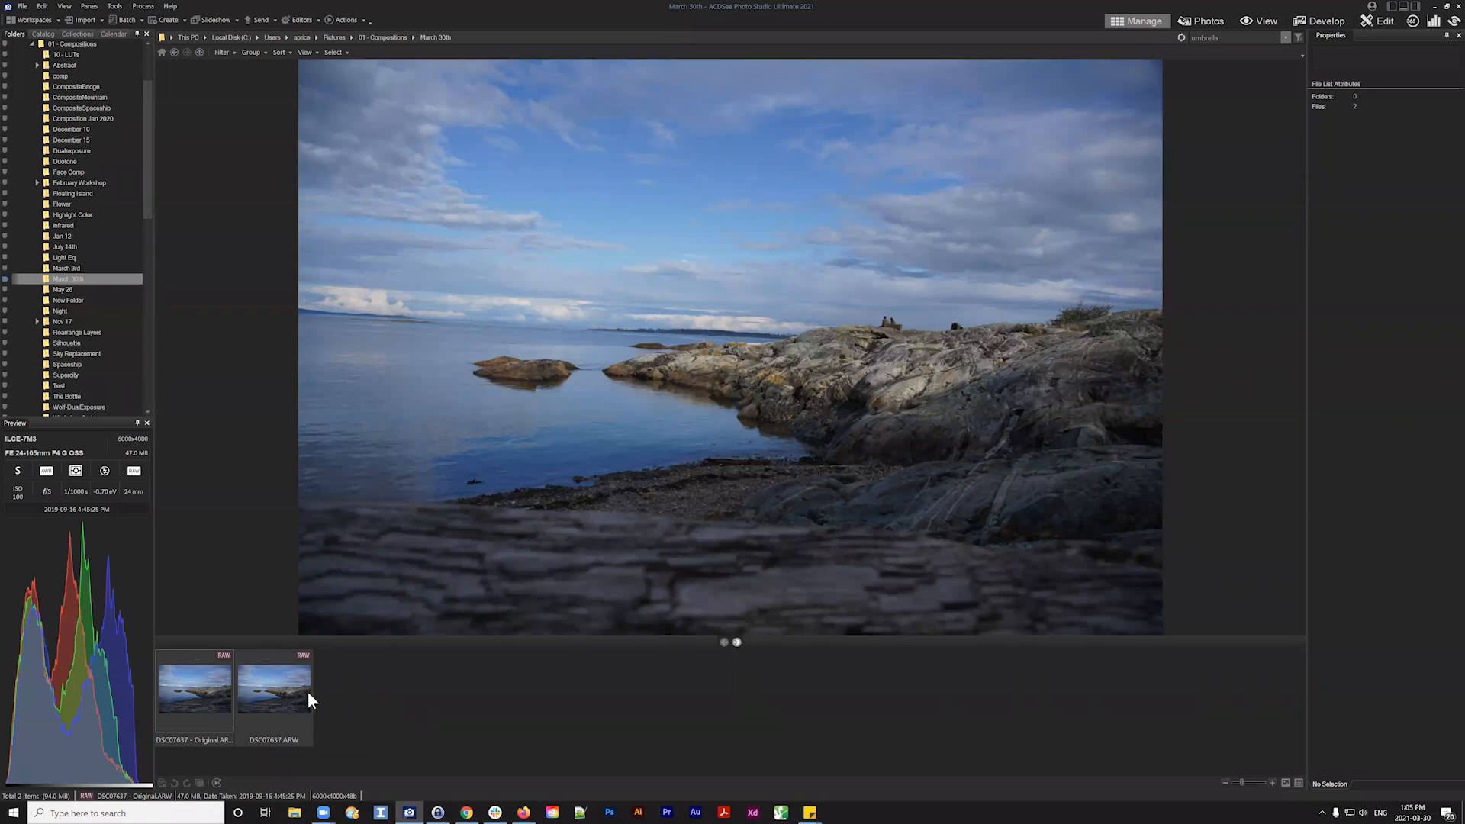
Open the photo DSC07637.ARW in Develop mode
{"action": "left_click", "coordinate": [191, 688]}
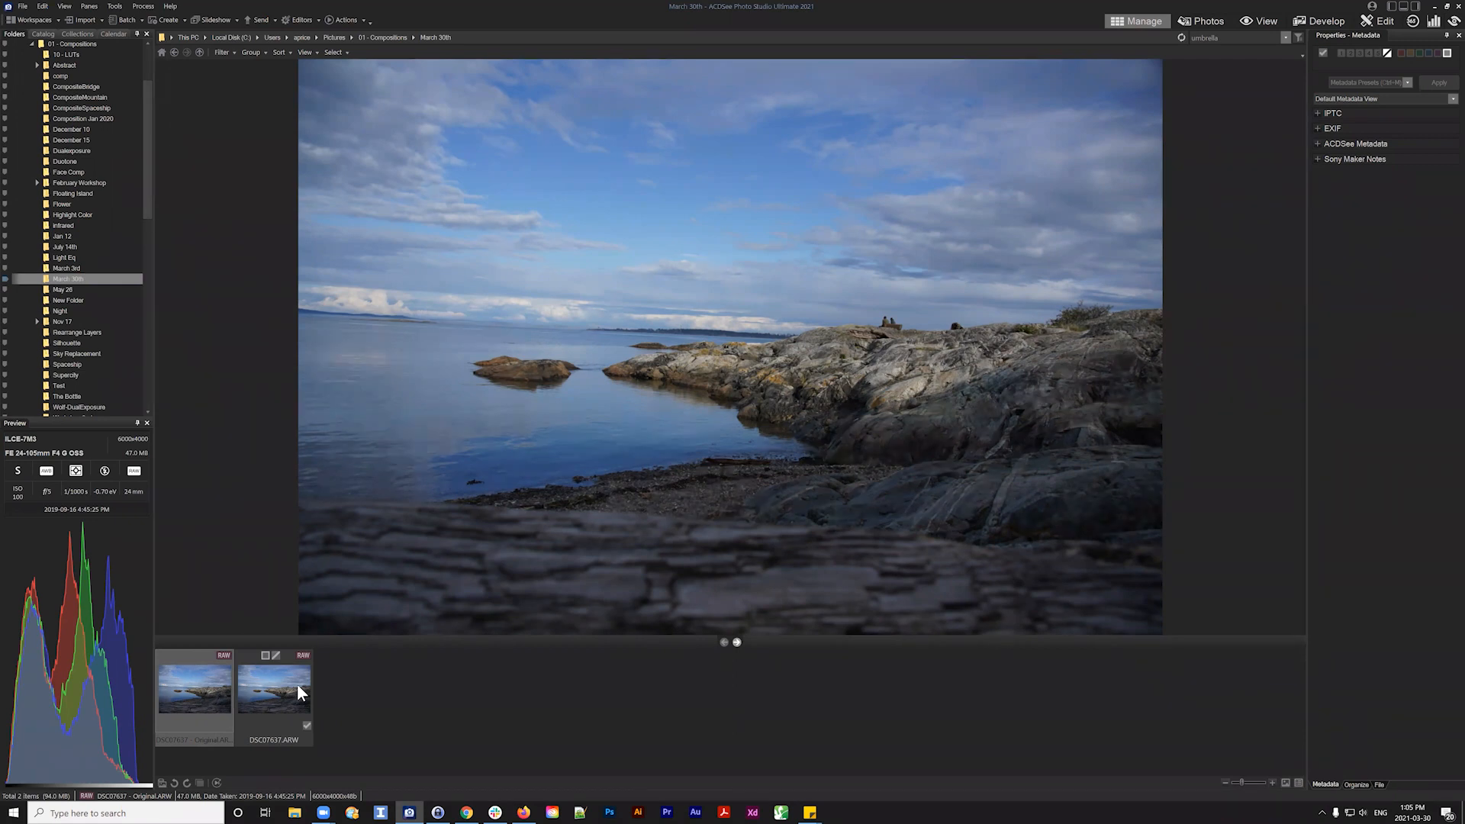
{"action": "left_click", "coordinate": [297, 691]}
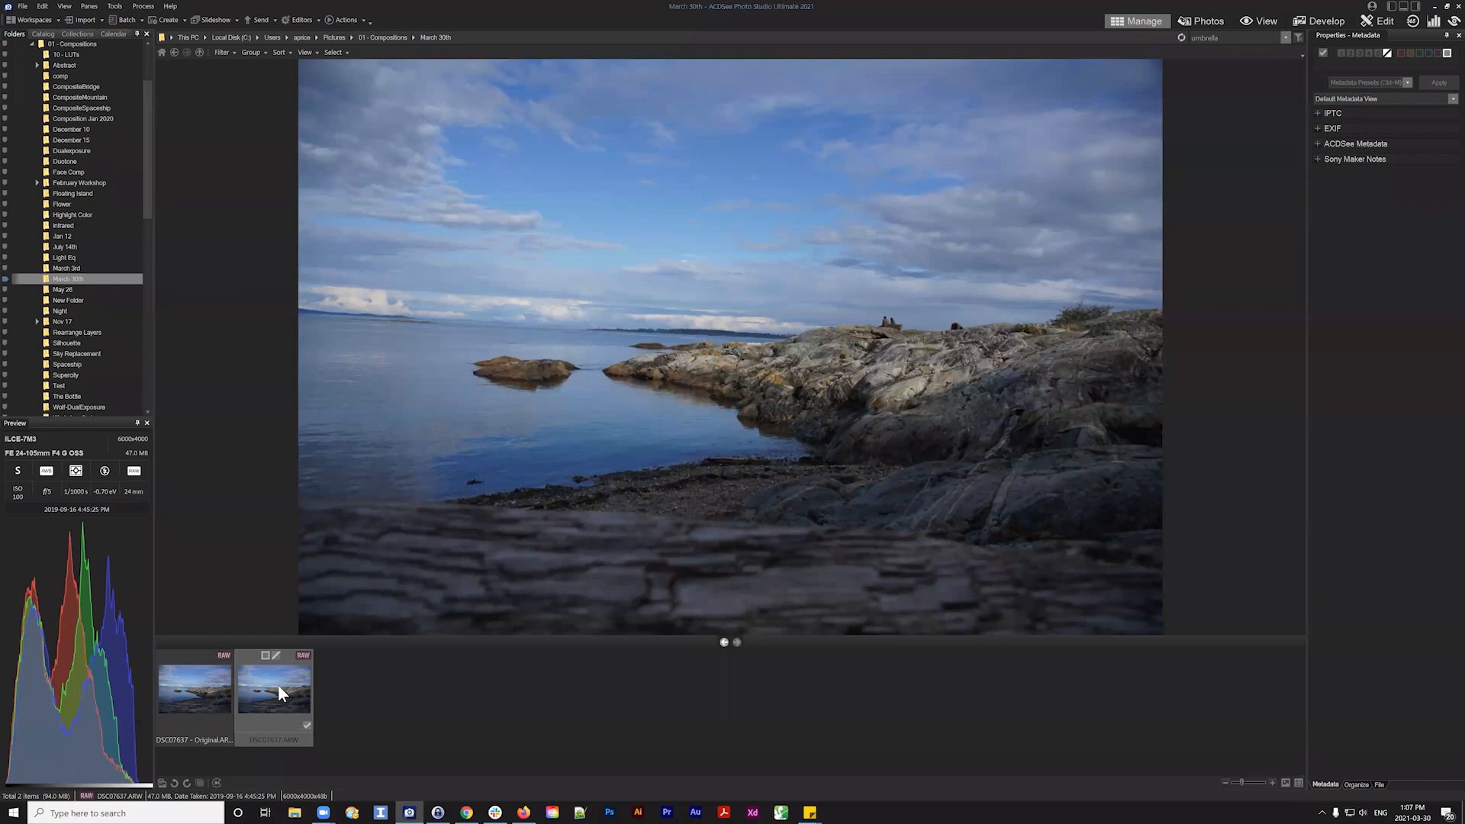
{"action": "left_click", "coordinate": [1320, 20]}
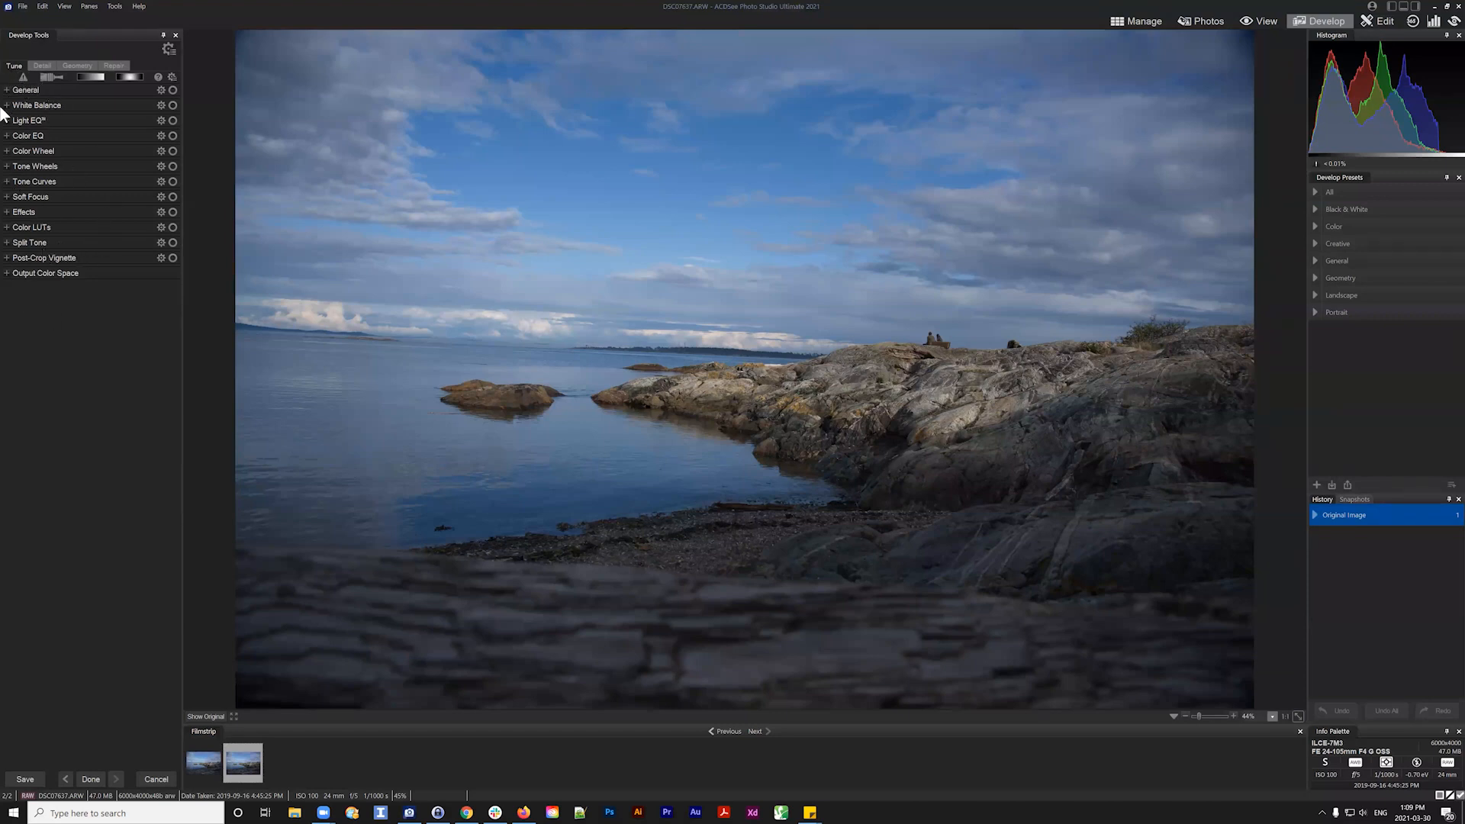
Look through the Tune and Detail adjustments and end on the Geometry adjustments
{"action": "left_click", "coordinate": [35, 66]}
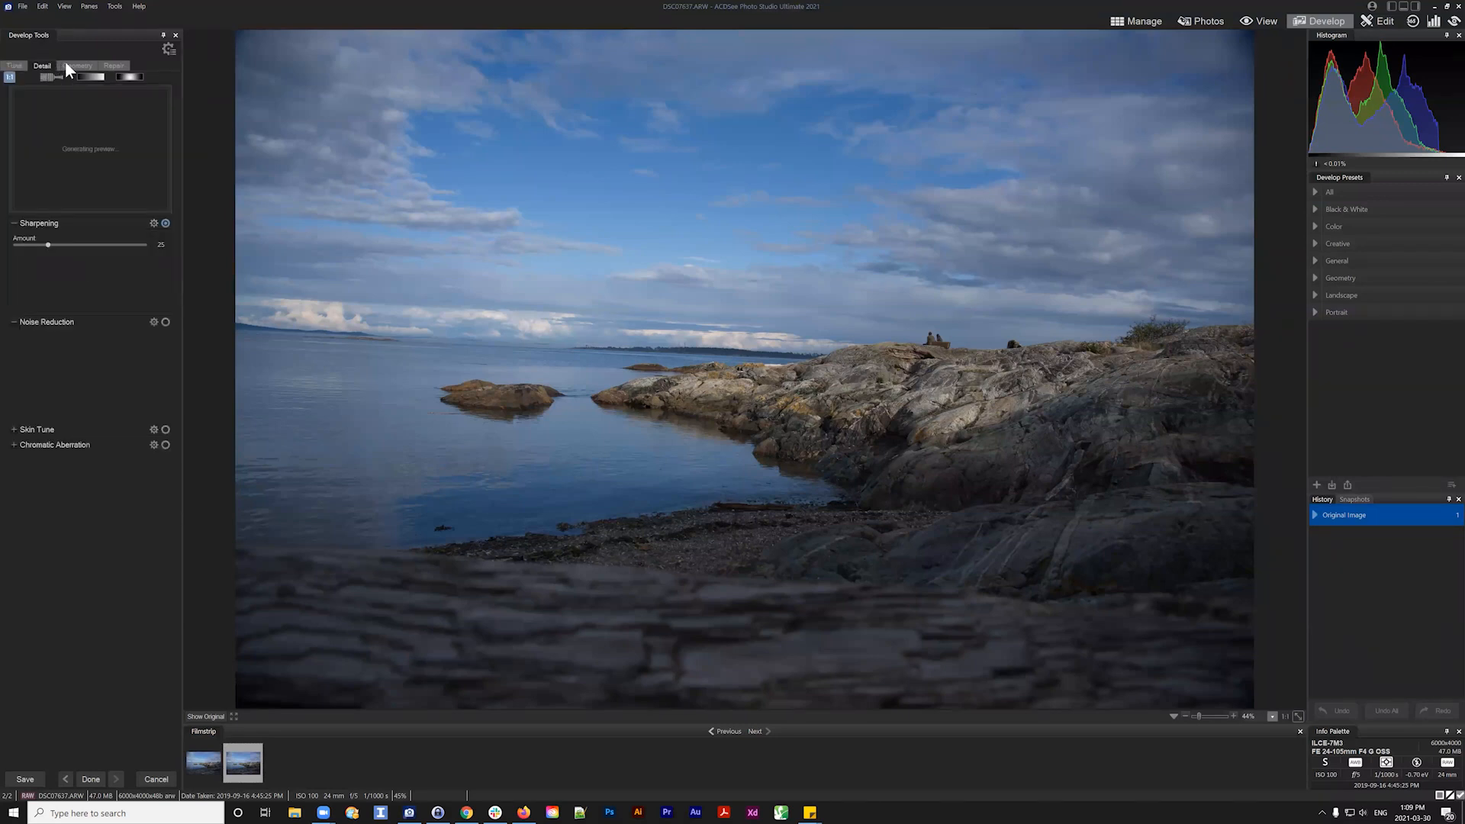
{"action": "left_click", "coordinate": [76, 65]}
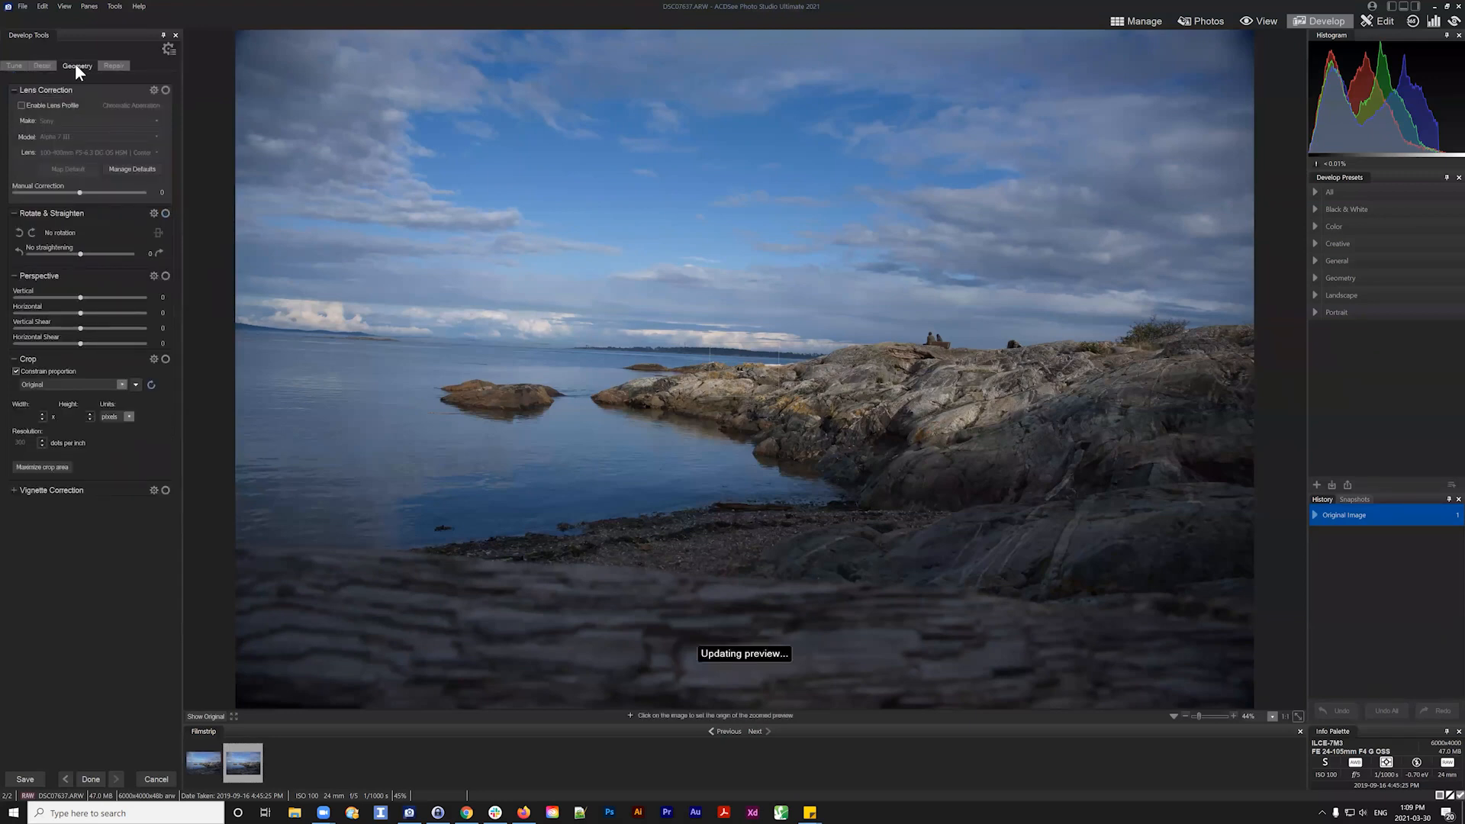
{"action": "left_click", "coordinate": [14, 67]}
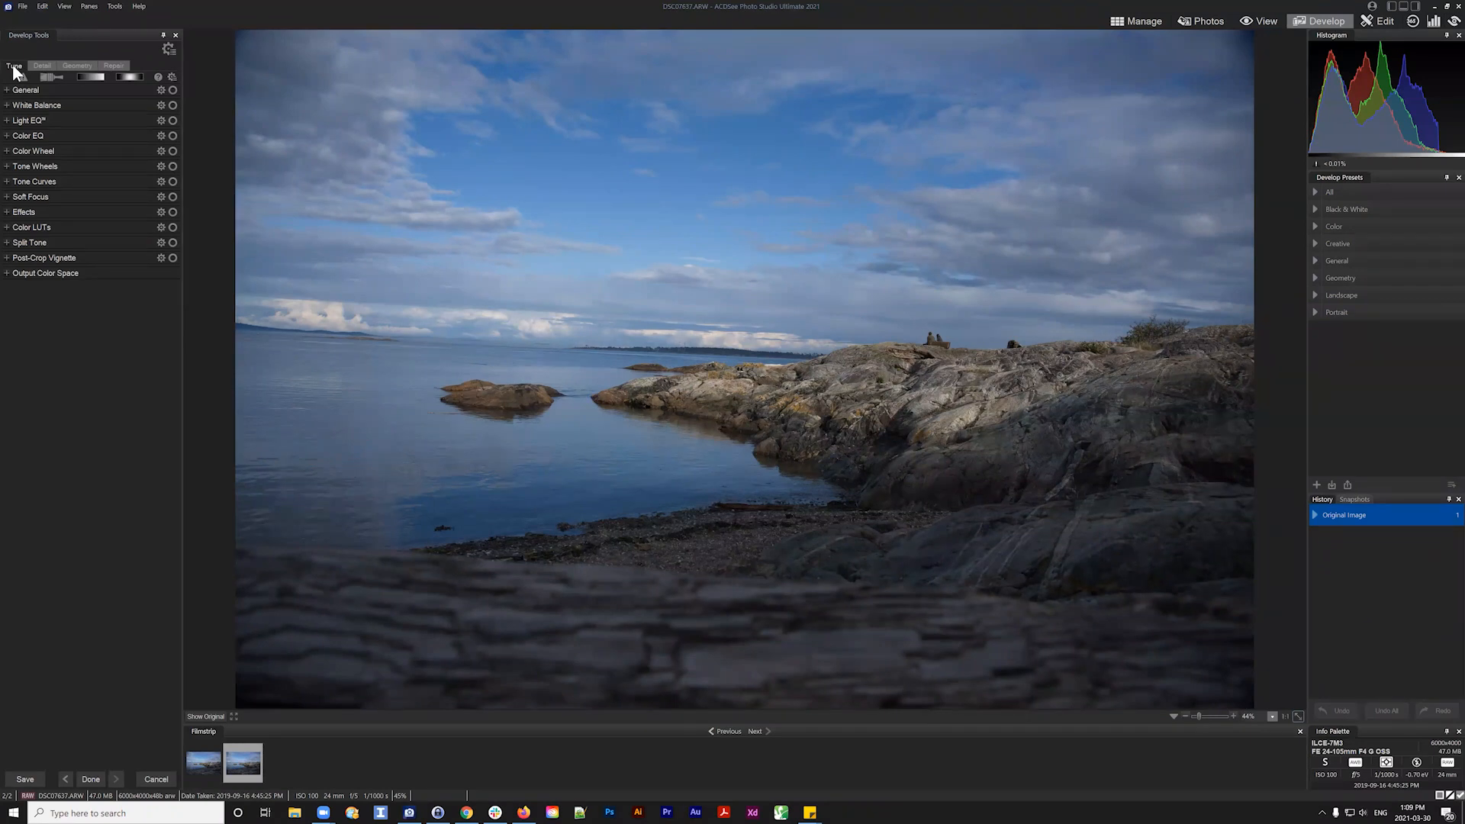
{"action": "left_click", "coordinate": [39, 65]}
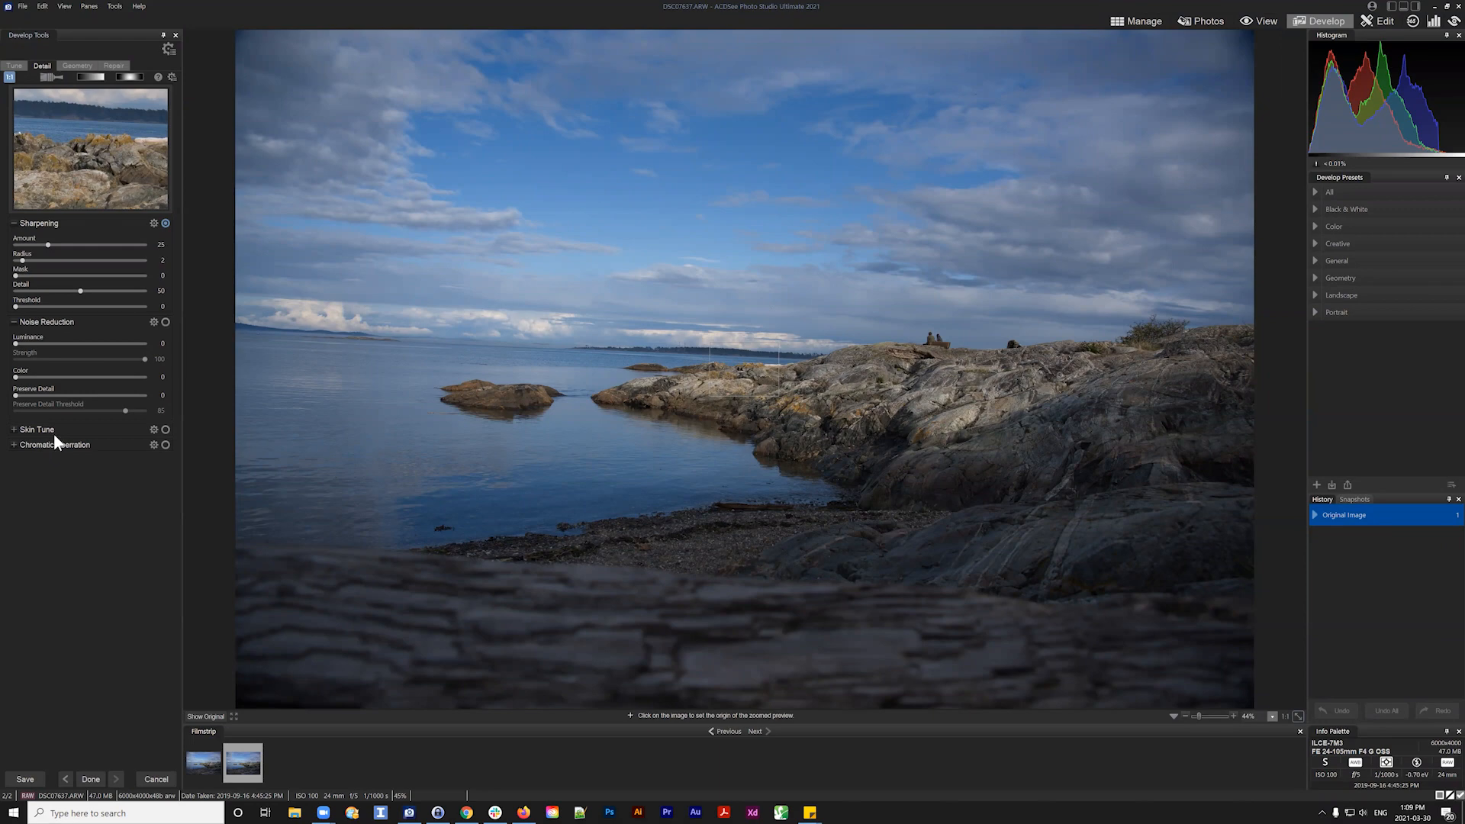
{"action": "left_click", "coordinate": [76, 65]}
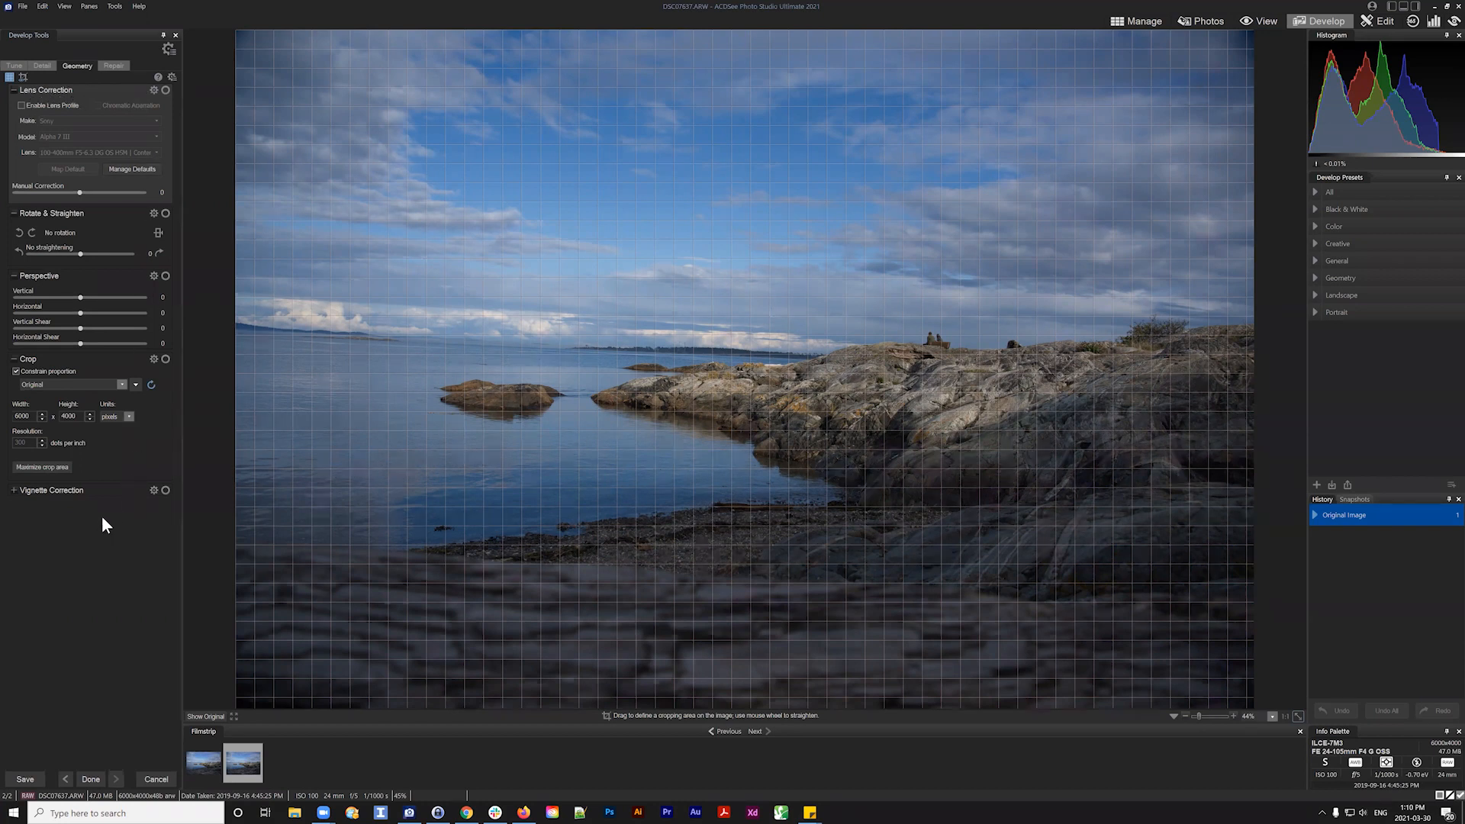
Try the lens profile in Lens Correction, disable it again and collapse the group
{"action": "left_click", "coordinate": [13, 92]}
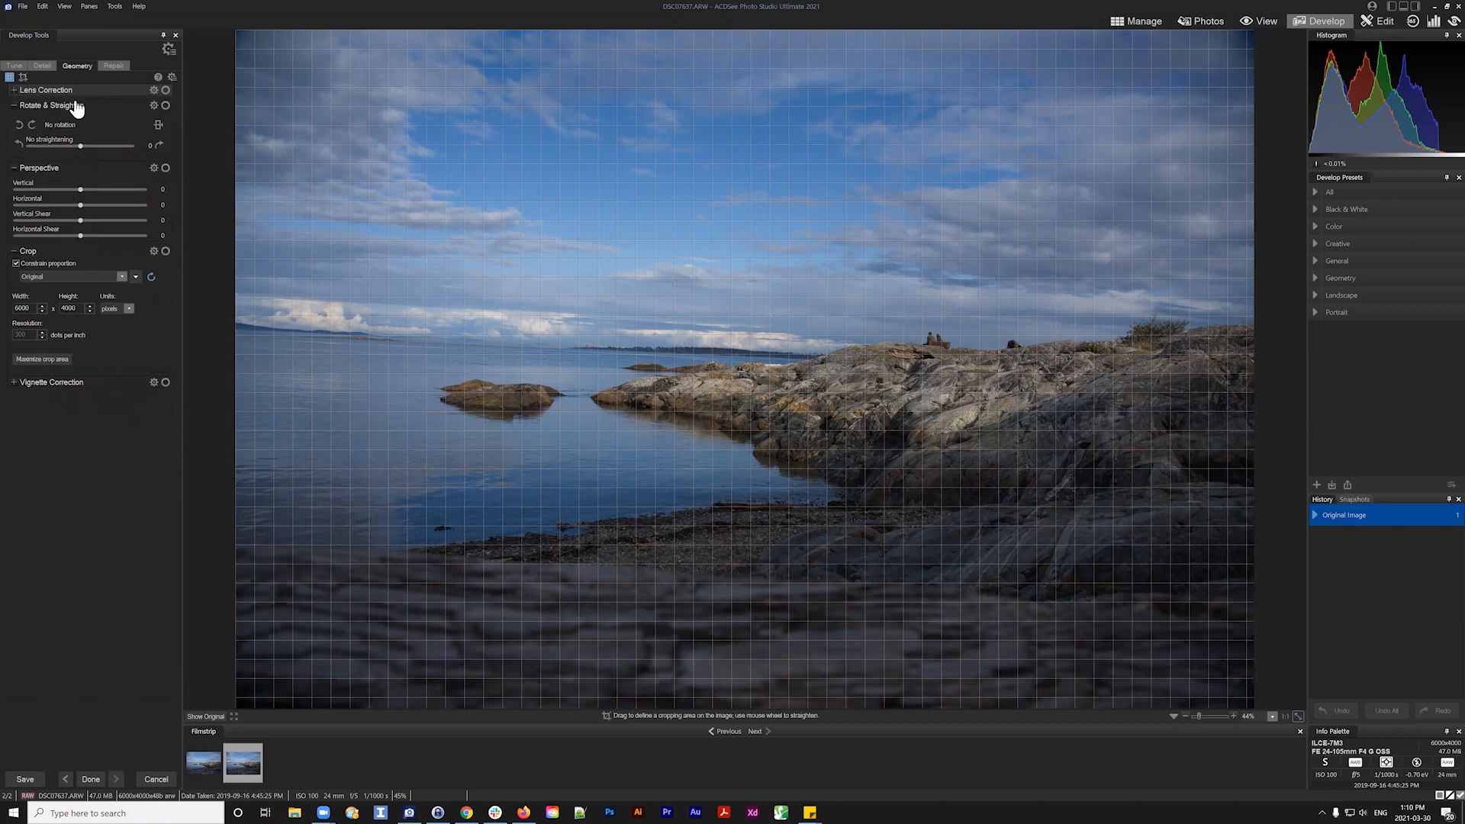
{"action": "left_click", "coordinate": [15, 90]}
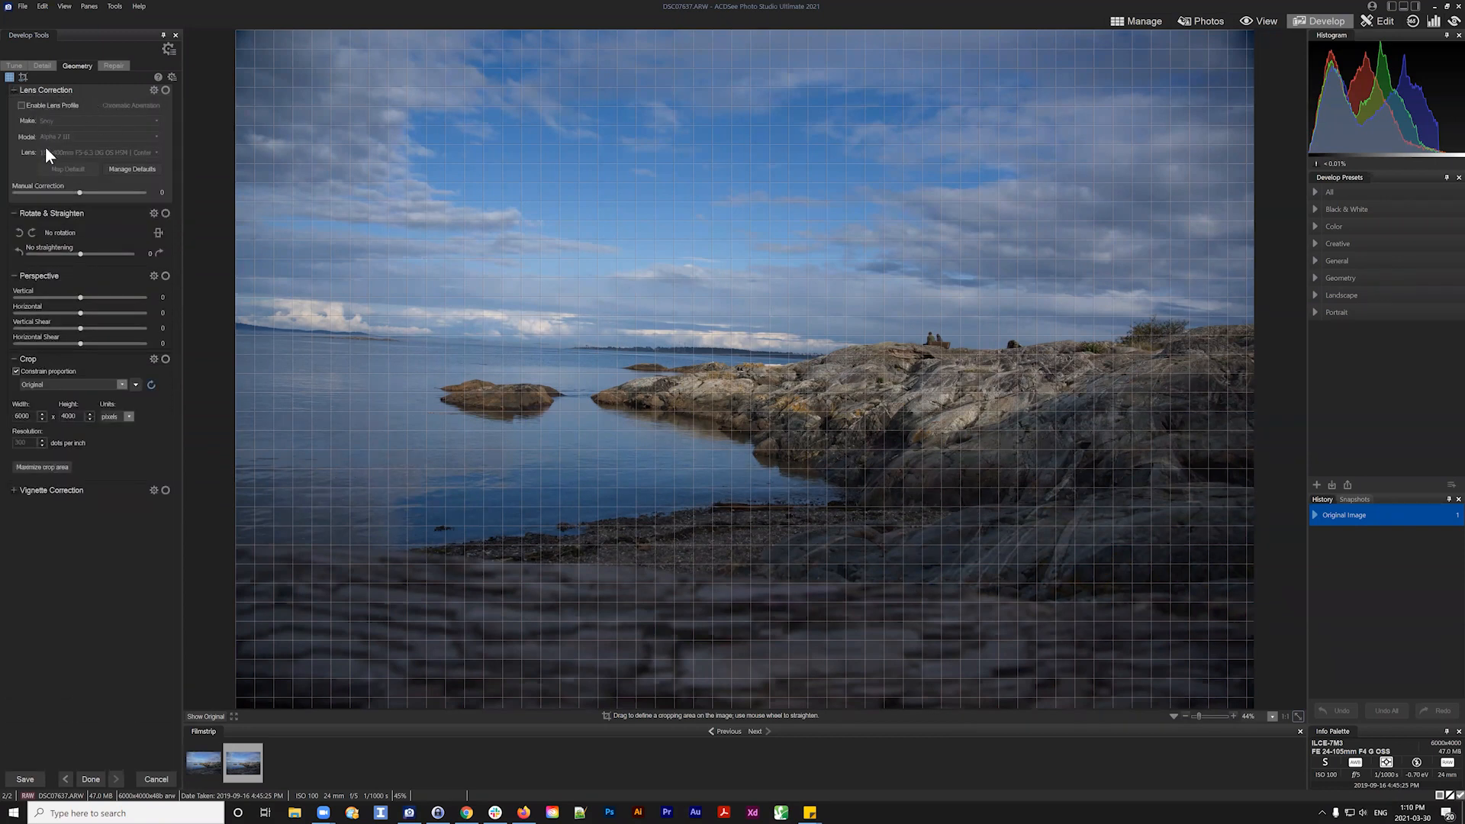
{"action": "left_click", "coordinate": [21, 106]}
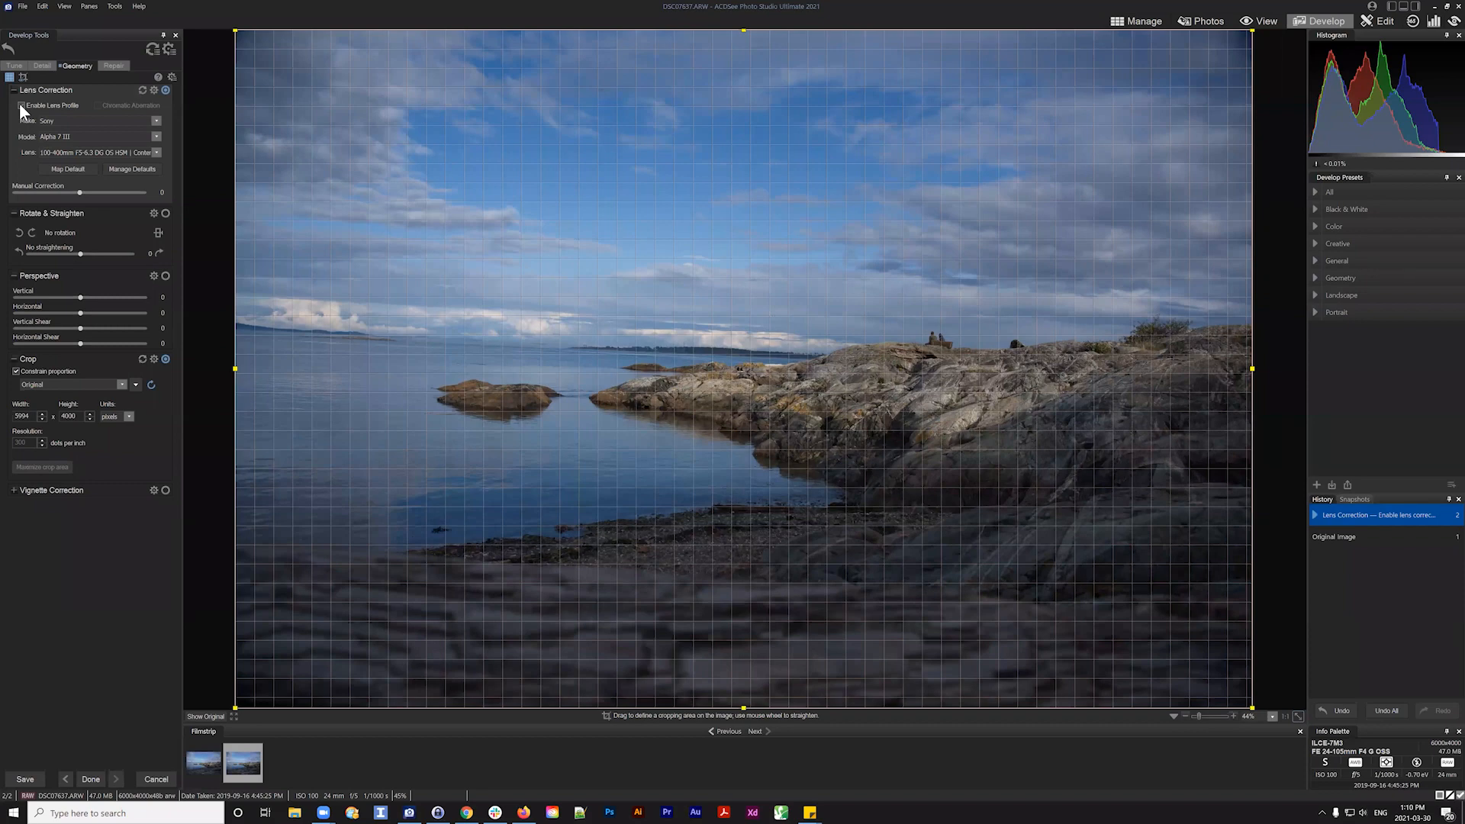
{"action": "left_click", "coordinate": [20, 105]}
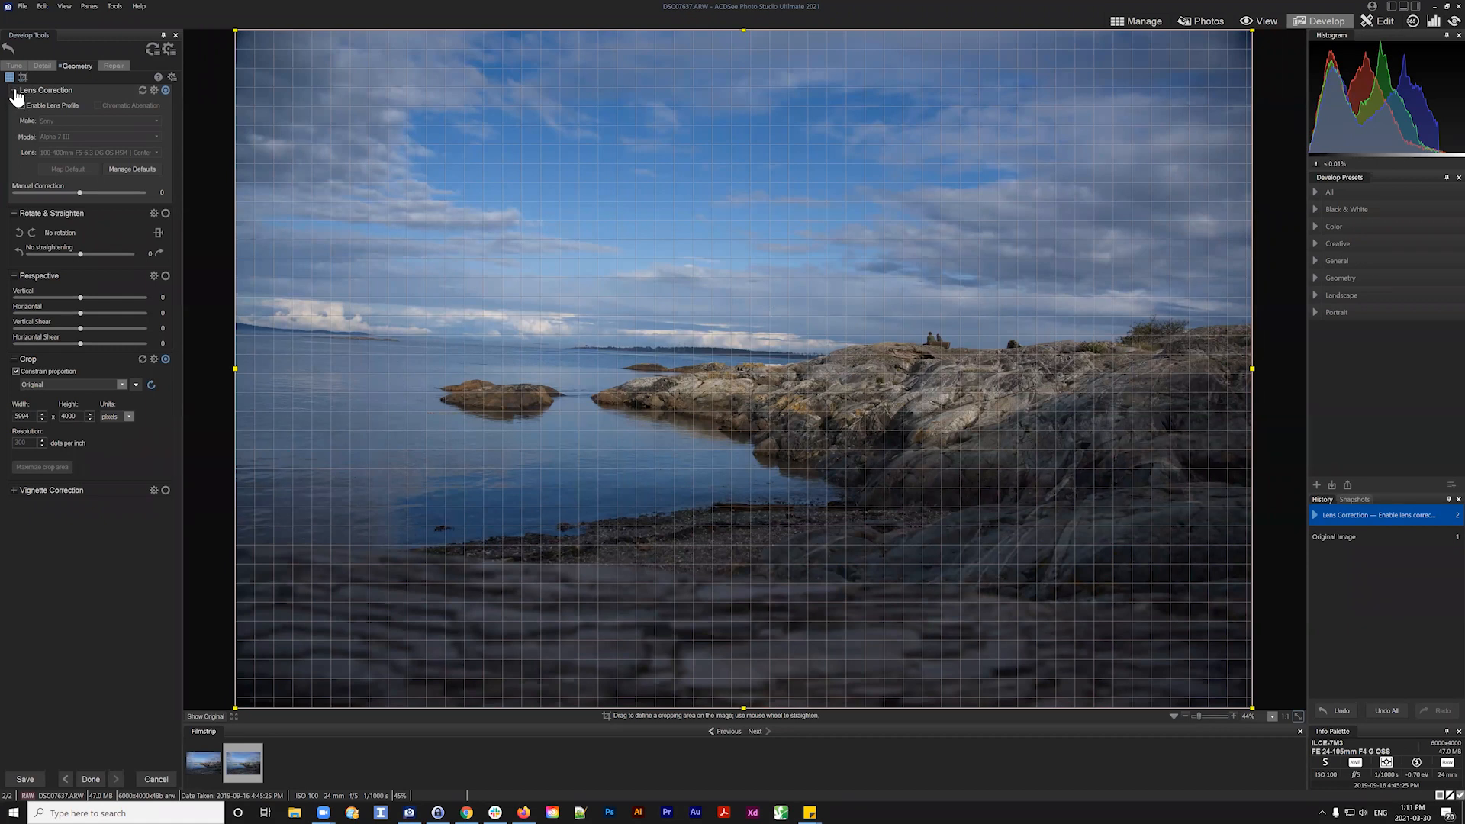
{"action": "left_click", "coordinate": [69, 92]}
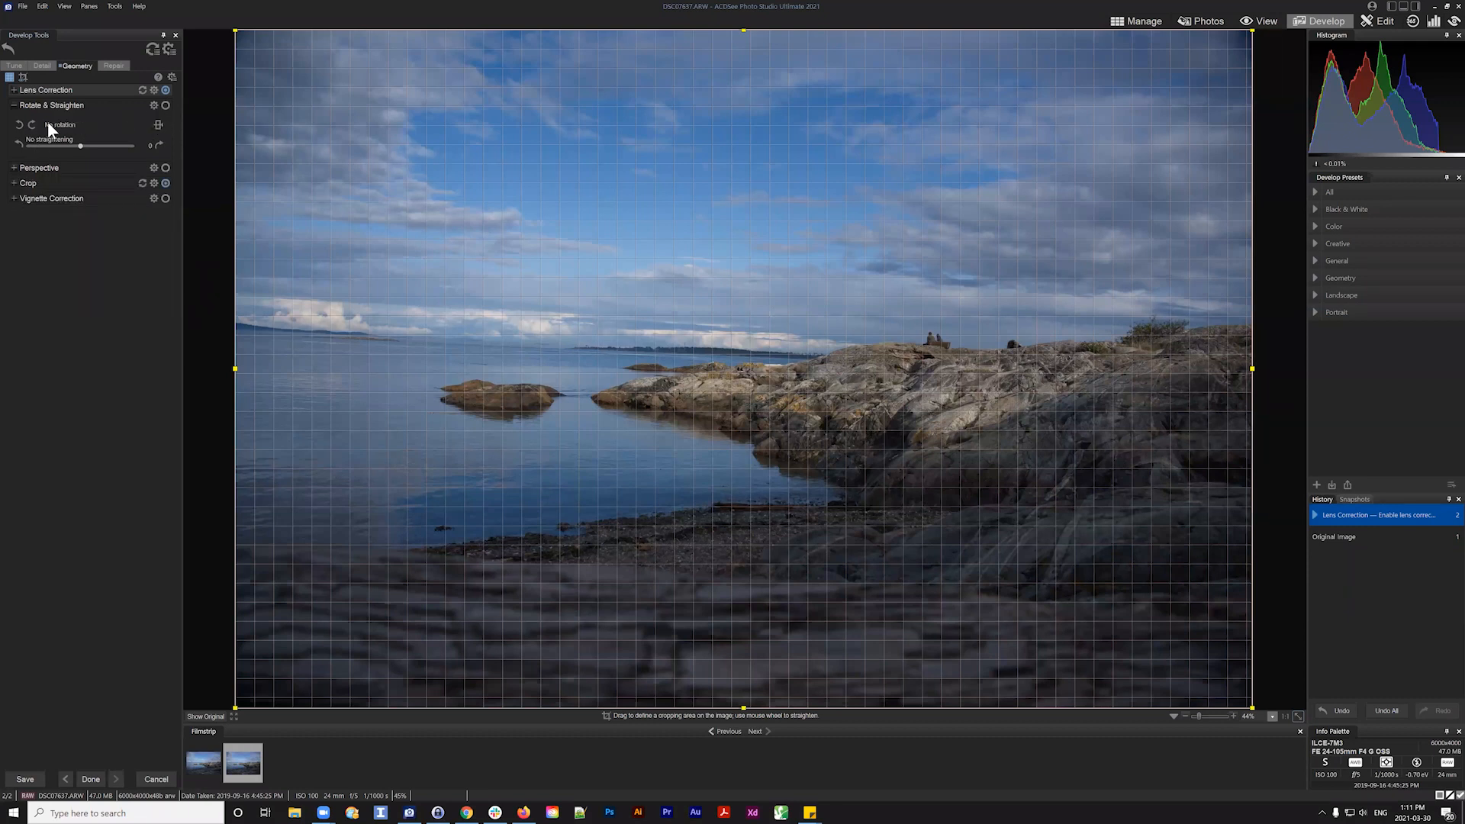
Try straightening the photo by 2.6 degrees to the right and reset the Rotate & Straighten settings
{"action": "left_click_drag", "start_coordinate": [74, 144], "coordinate": [96, 144]}
{"action": "left_click", "coordinate": [90, 145]}
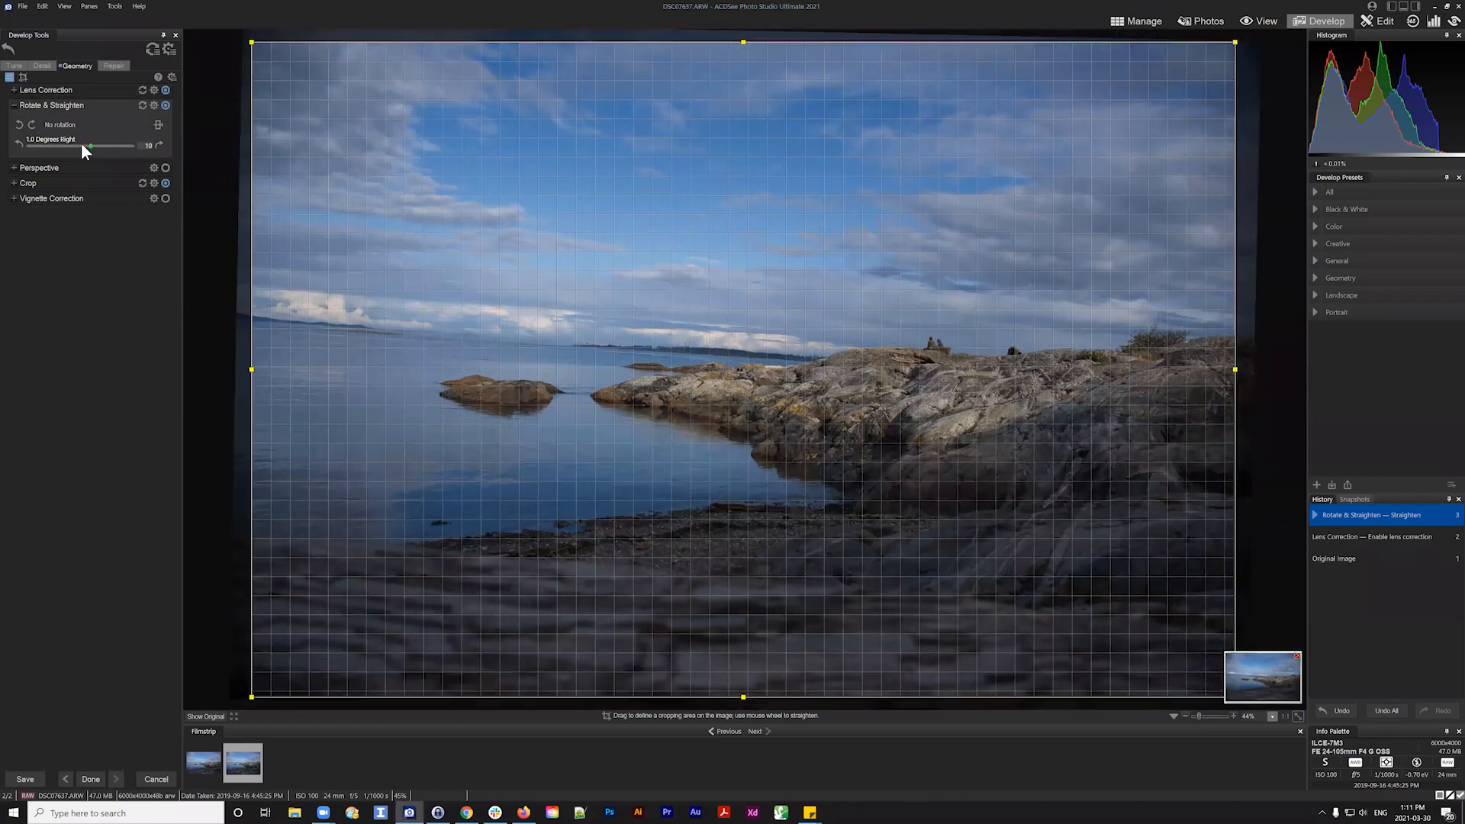
{"action": "left_click_drag", "start_coordinate": [94, 144], "coordinate": [114, 142]}
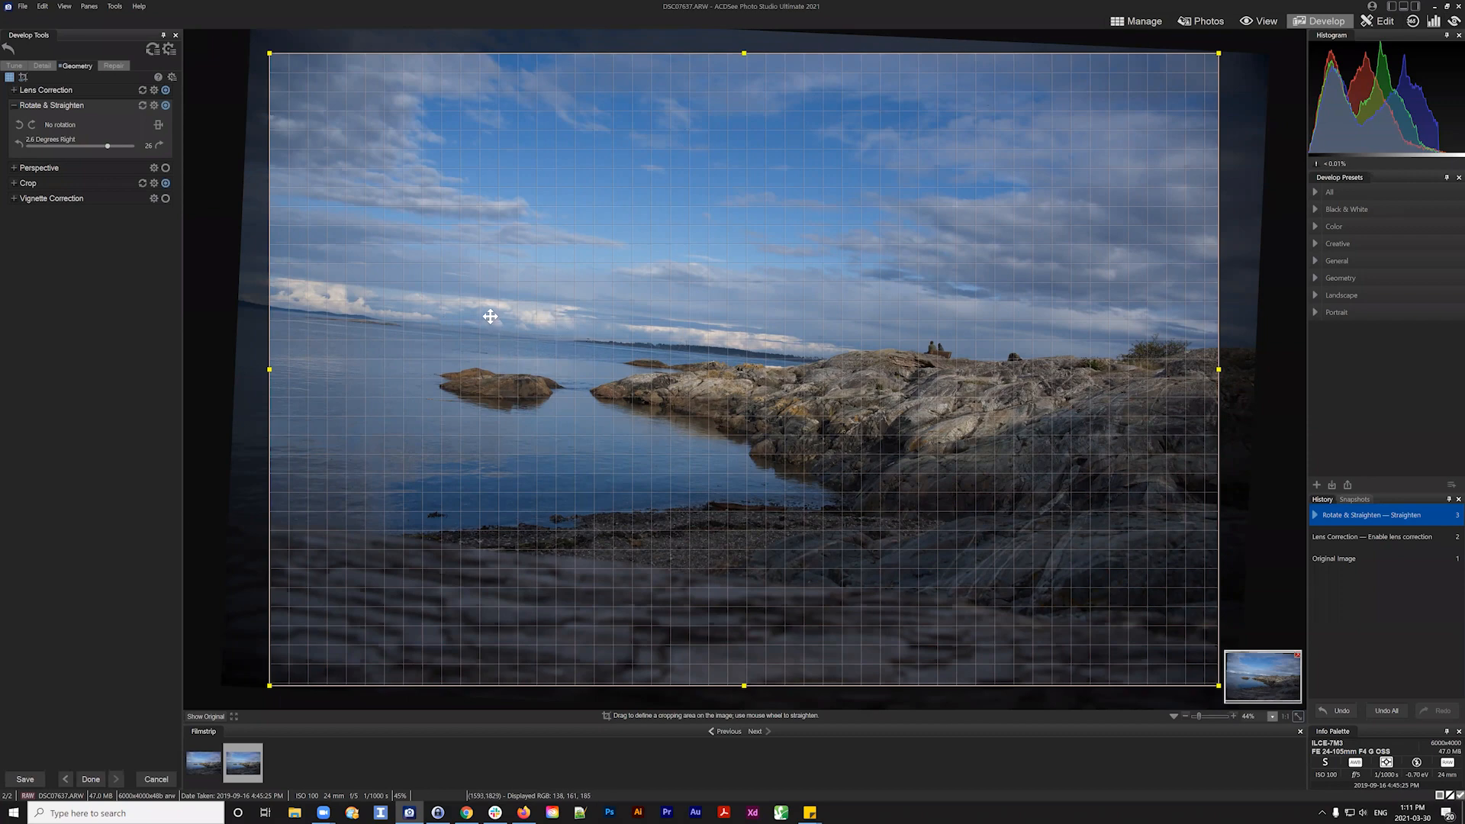
{"action": "left_click", "coordinate": [142, 106]}
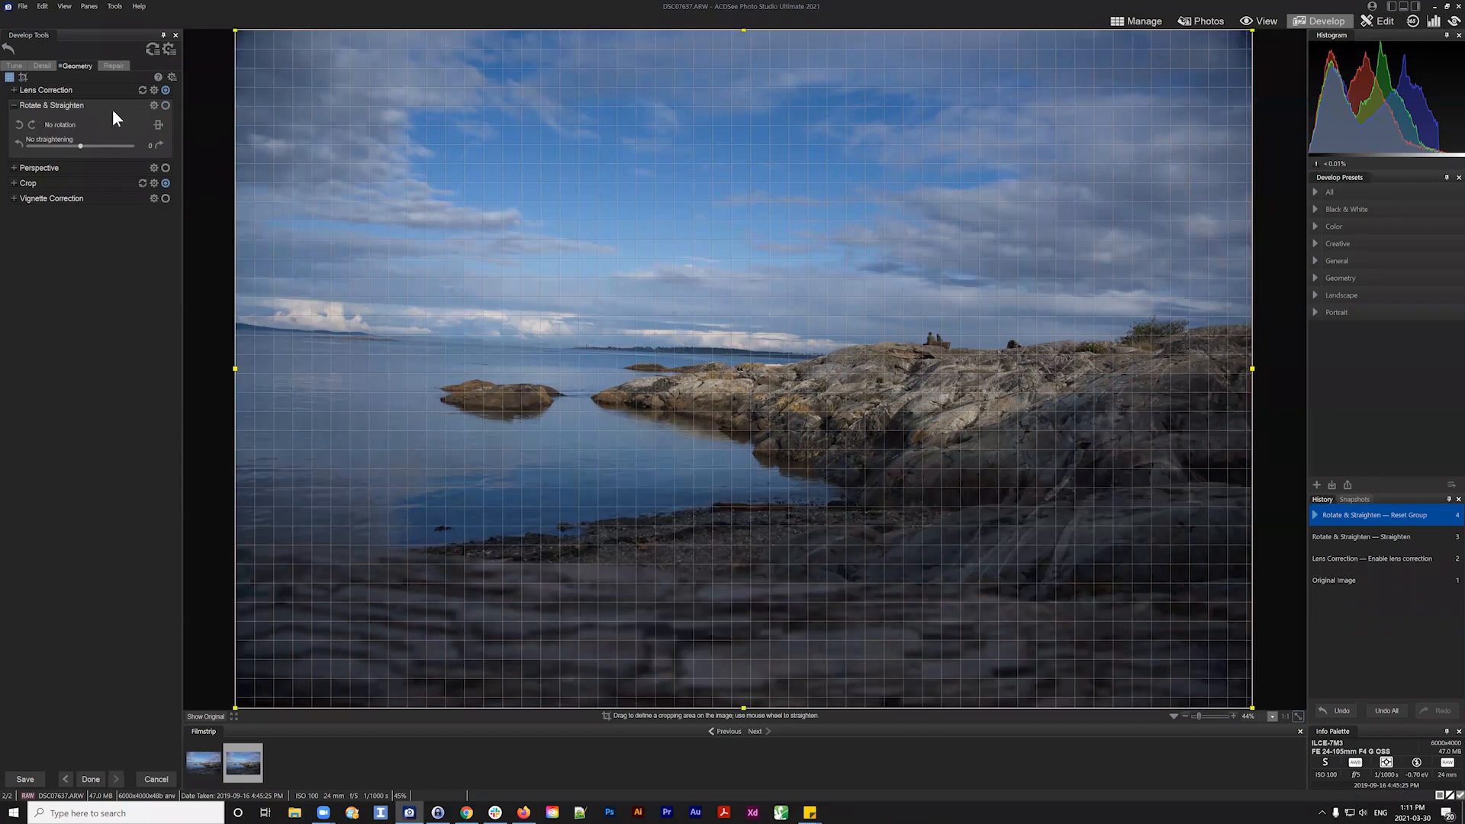
Level the photo about 3.1 degrees to the left by tracing the horizon line with the Straightening Tool
{"action": "left_click", "coordinate": [159, 124]}
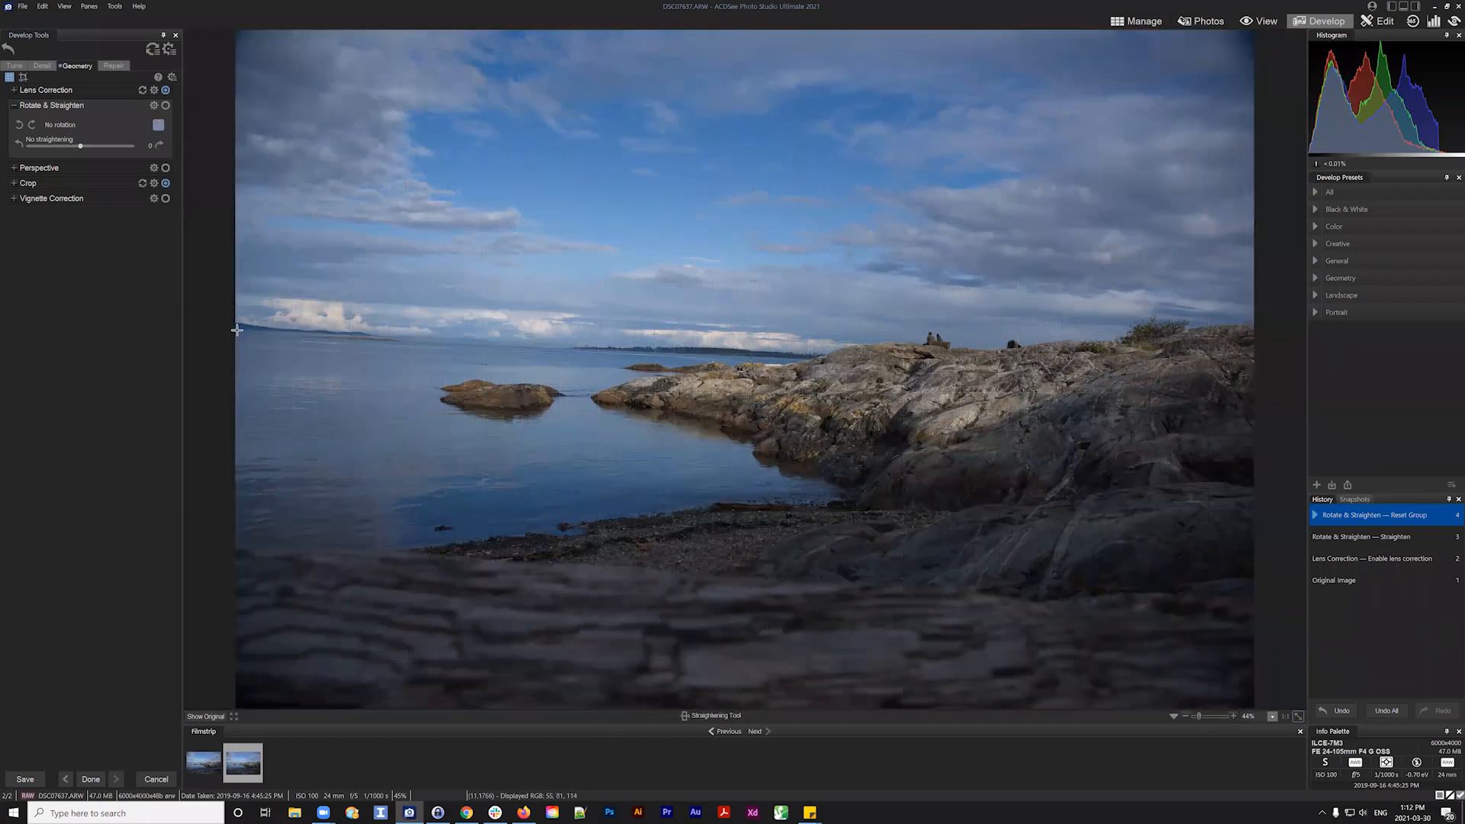
{"action": "left_click_drag", "start_coordinate": [236, 330], "coordinate": [1212, 382]}
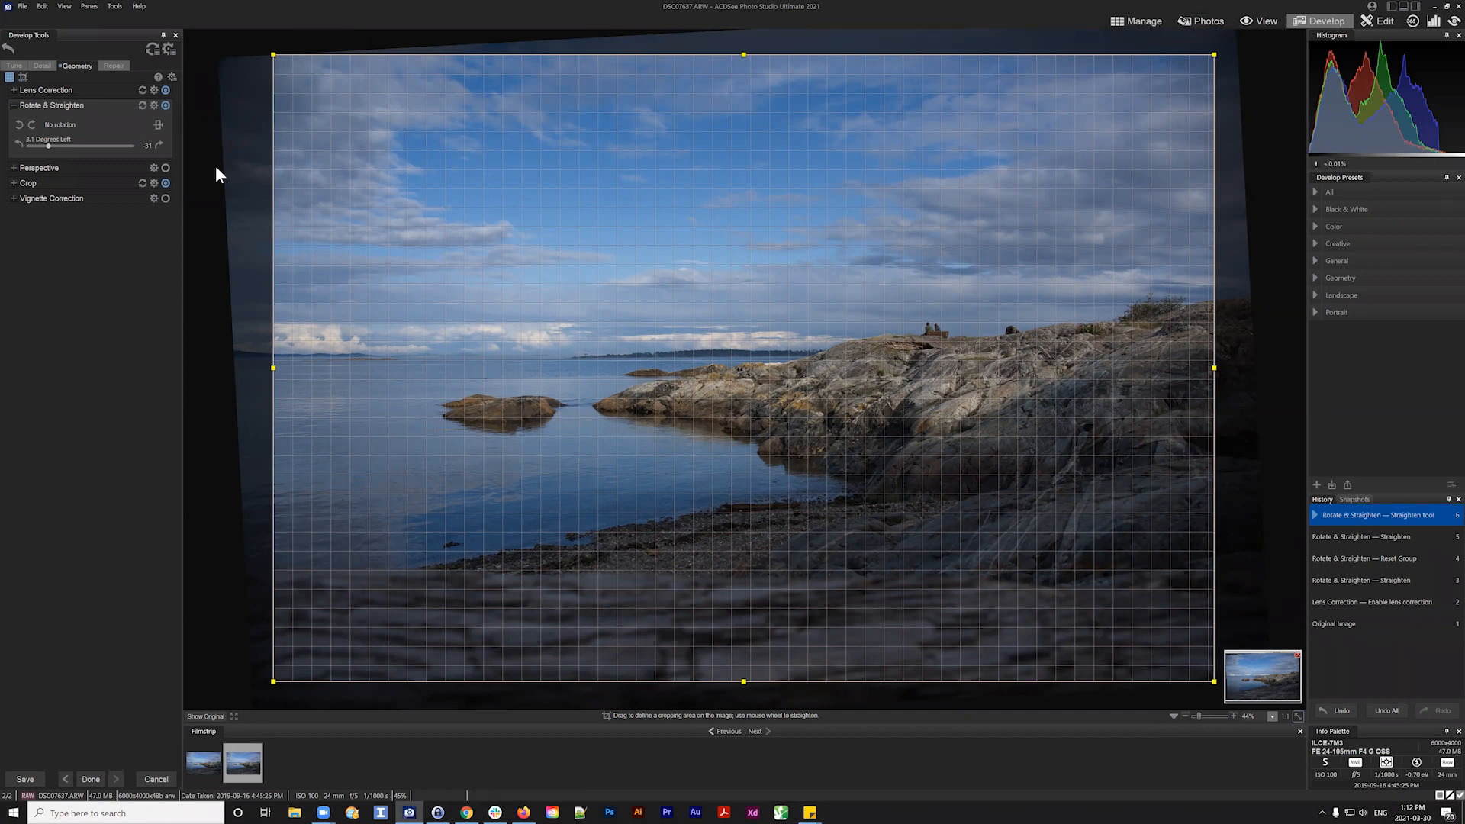
Check the straightened photo at a reduced zoom in the Tune view and compare it with the Geometry crop overlay
{"action": "left_click", "coordinate": [14, 65]}
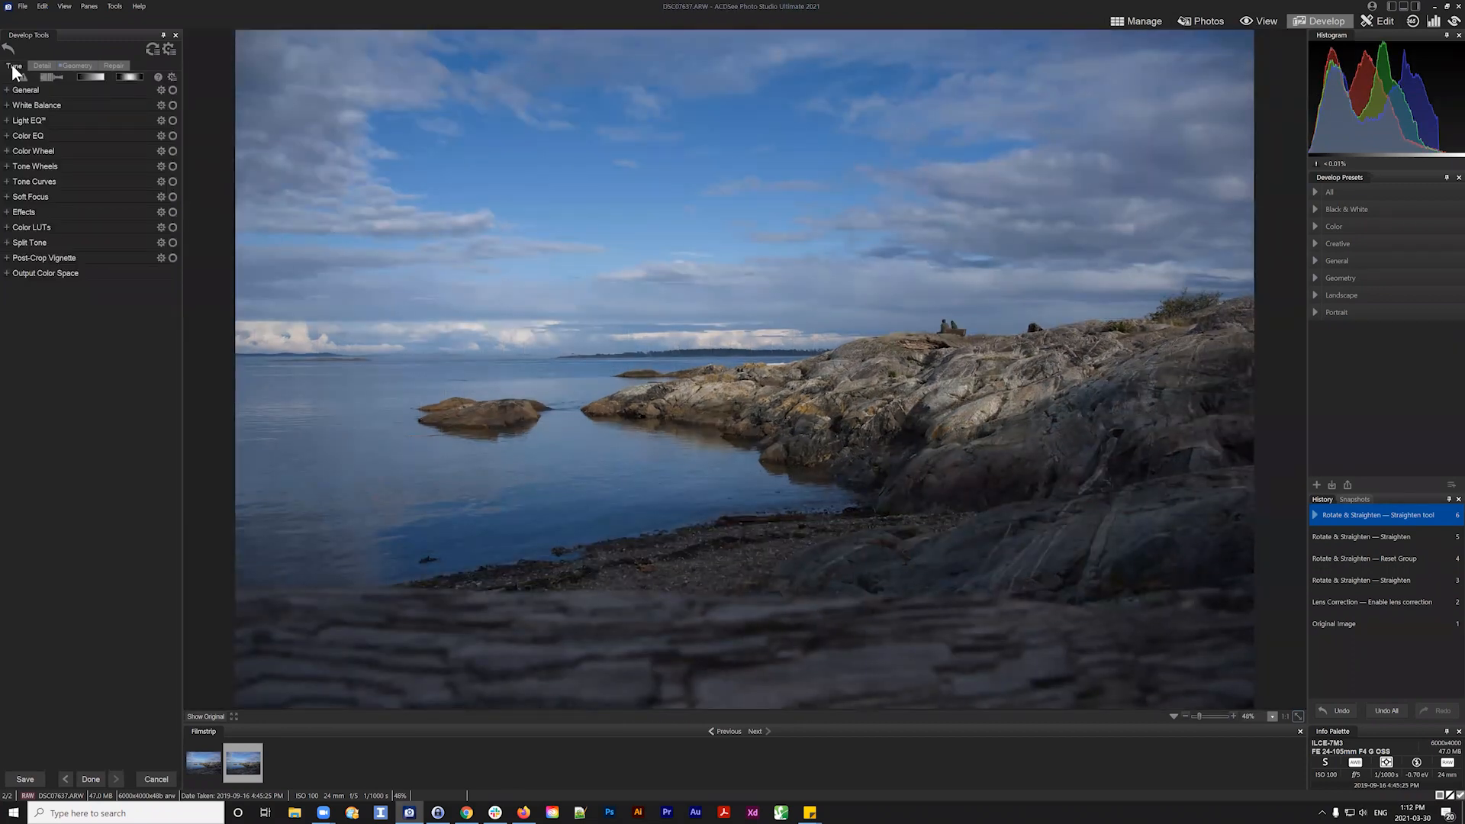
{"action": "left_click", "coordinate": [1187, 715]}
{"action": "left_click", "coordinate": [1187, 713]}
{"action": "left_click", "coordinate": [1188, 712]}
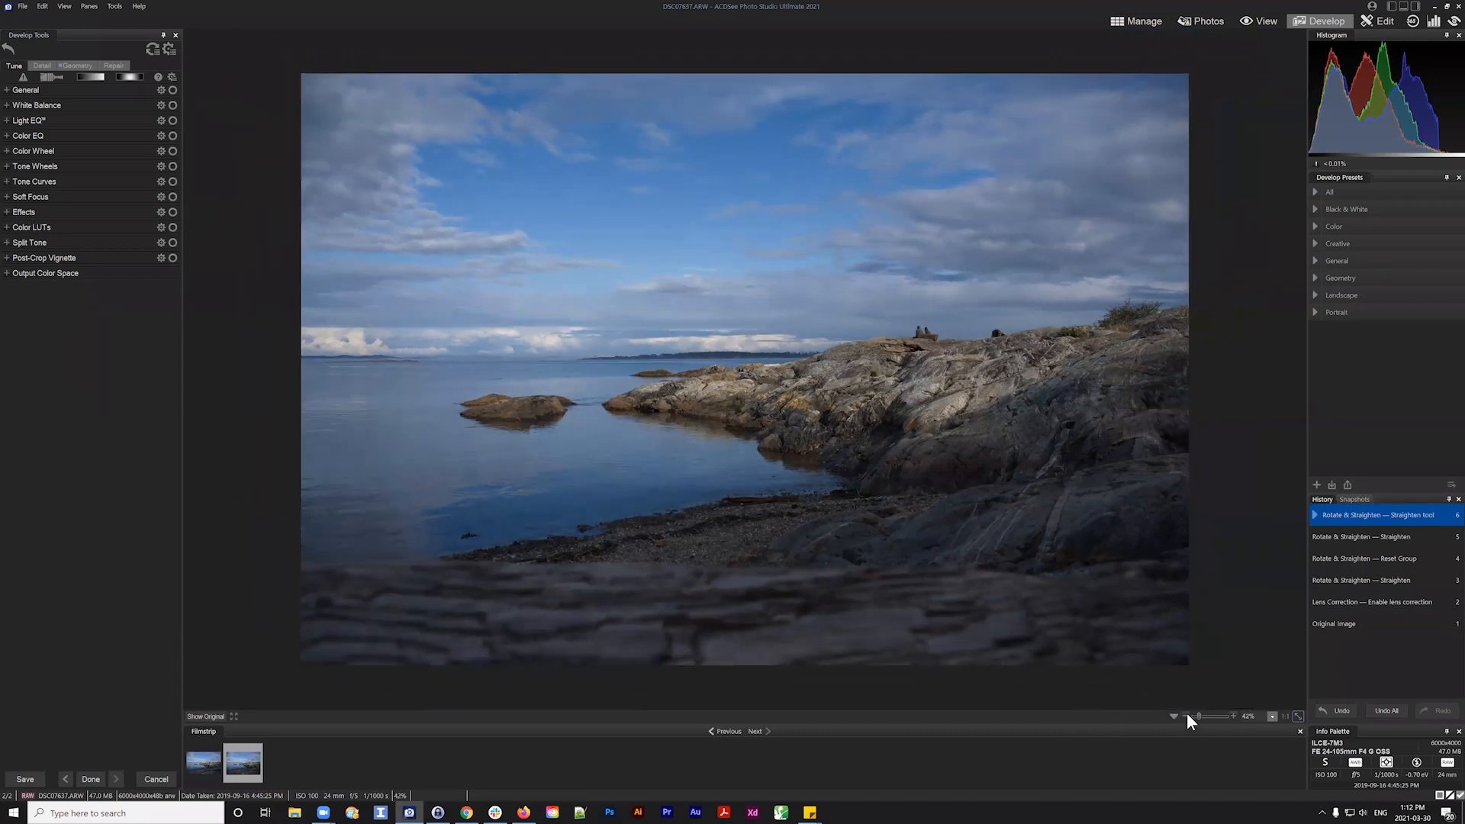
{"action": "left_click", "coordinate": [74, 67]}
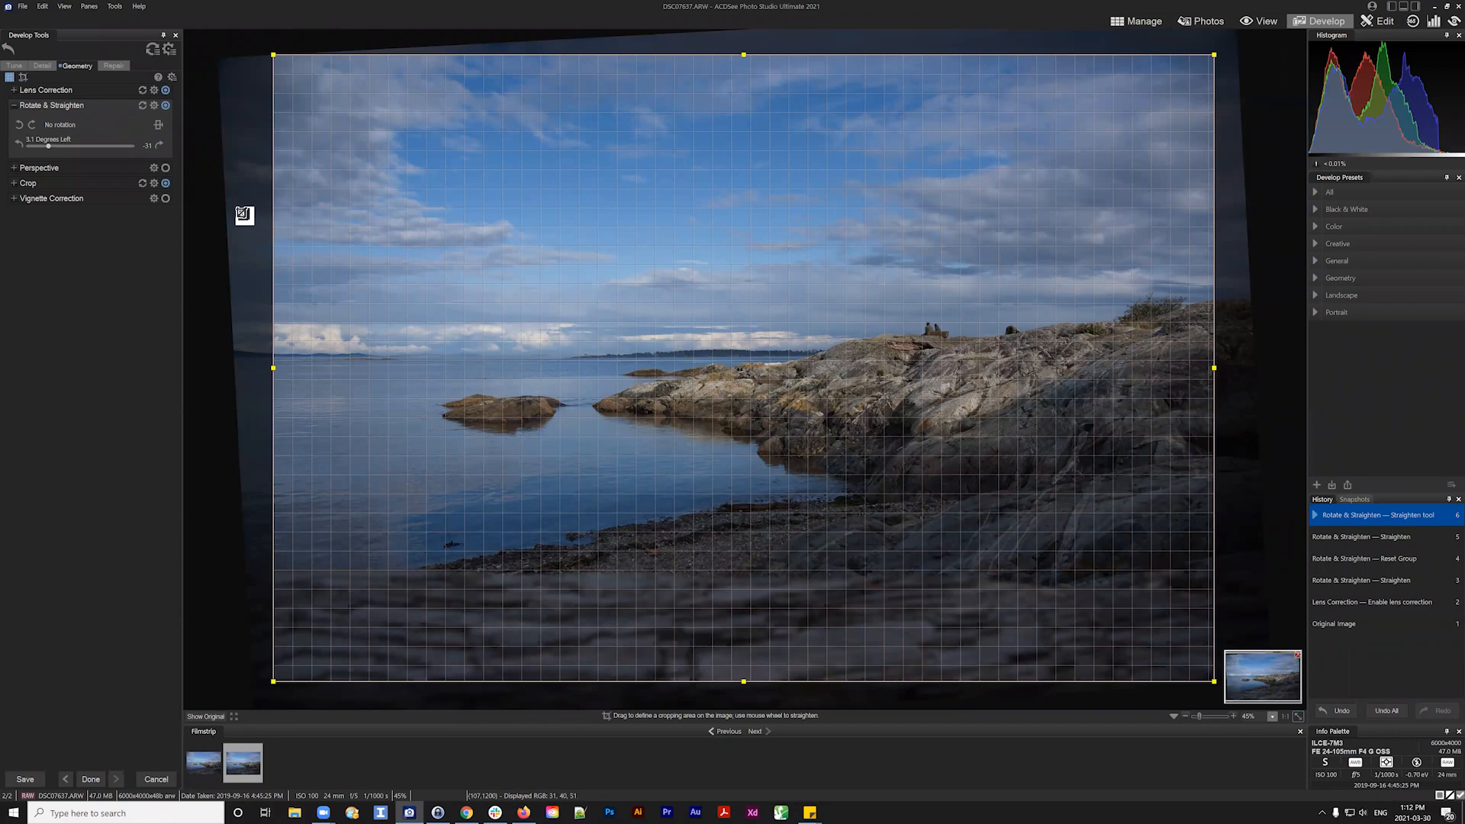
Leave the Geometry adjustments, finish developing DSC07637.ARW and save the changes to the image
{"action": "left_click", "coordinate": [14, 65]}
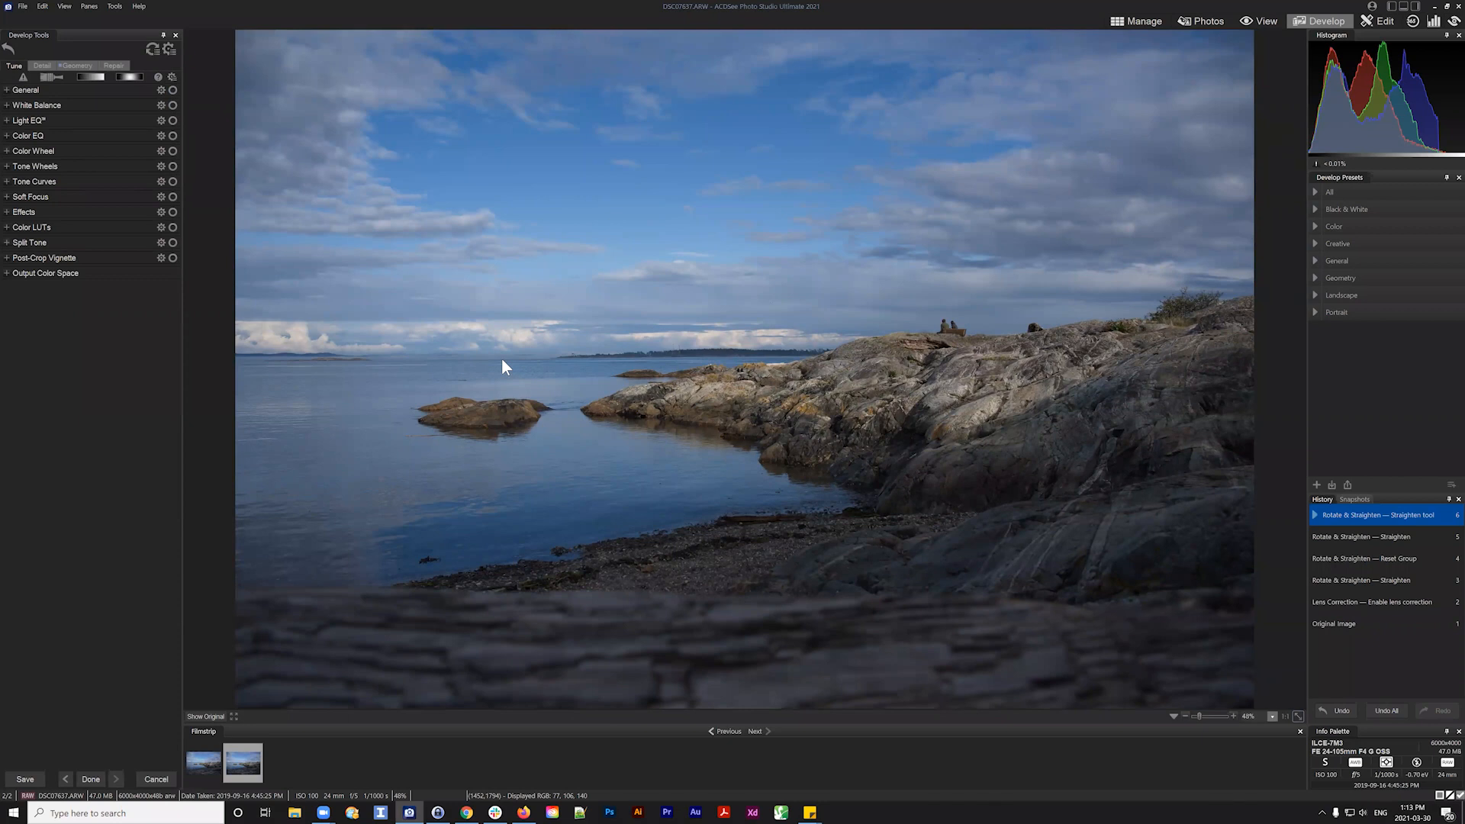
{"action": "left_click", "coordinate": [89, 778]}
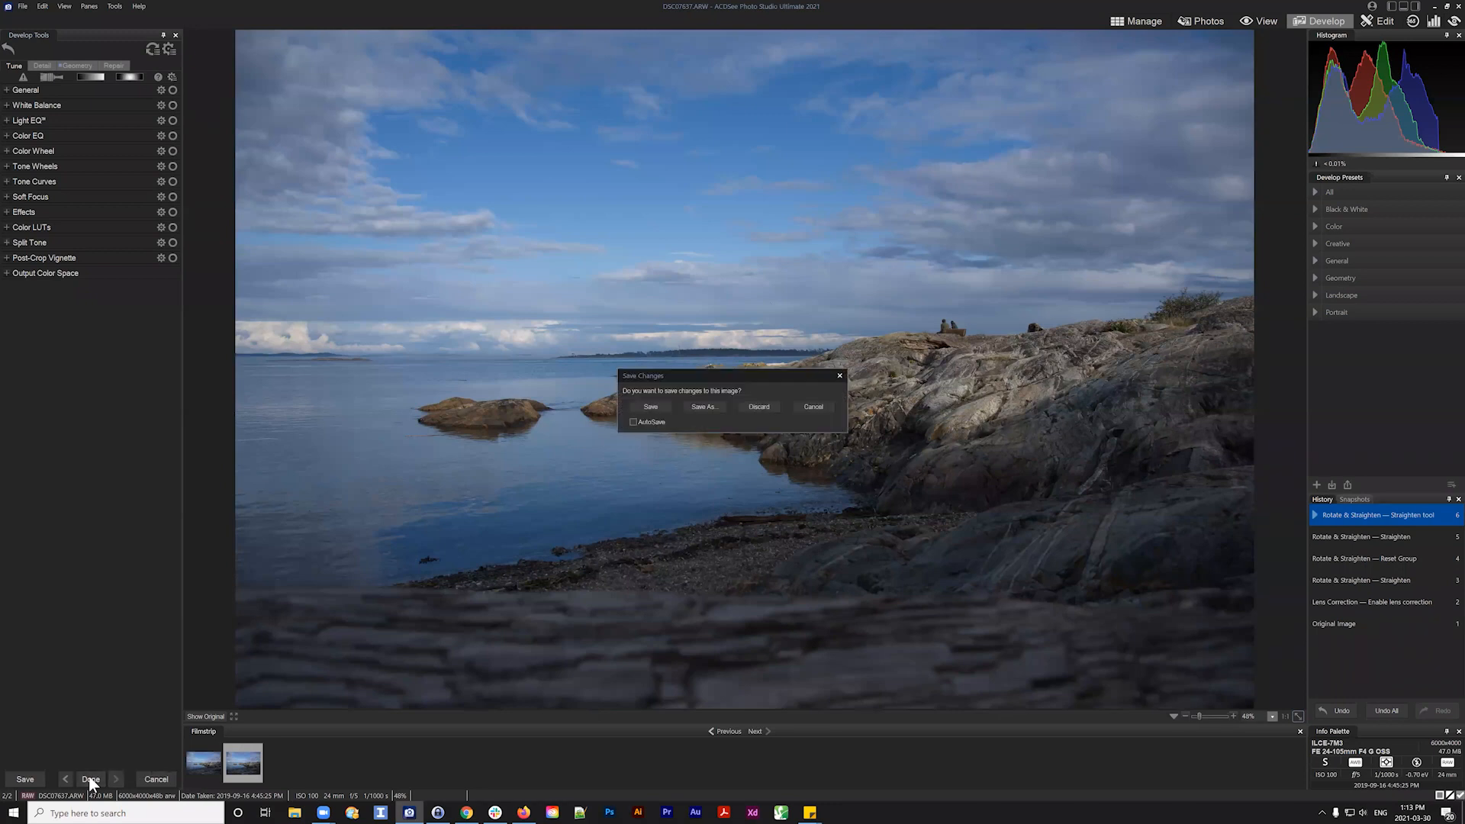
{"action": "left_click", "coordinate": [651, 407]}
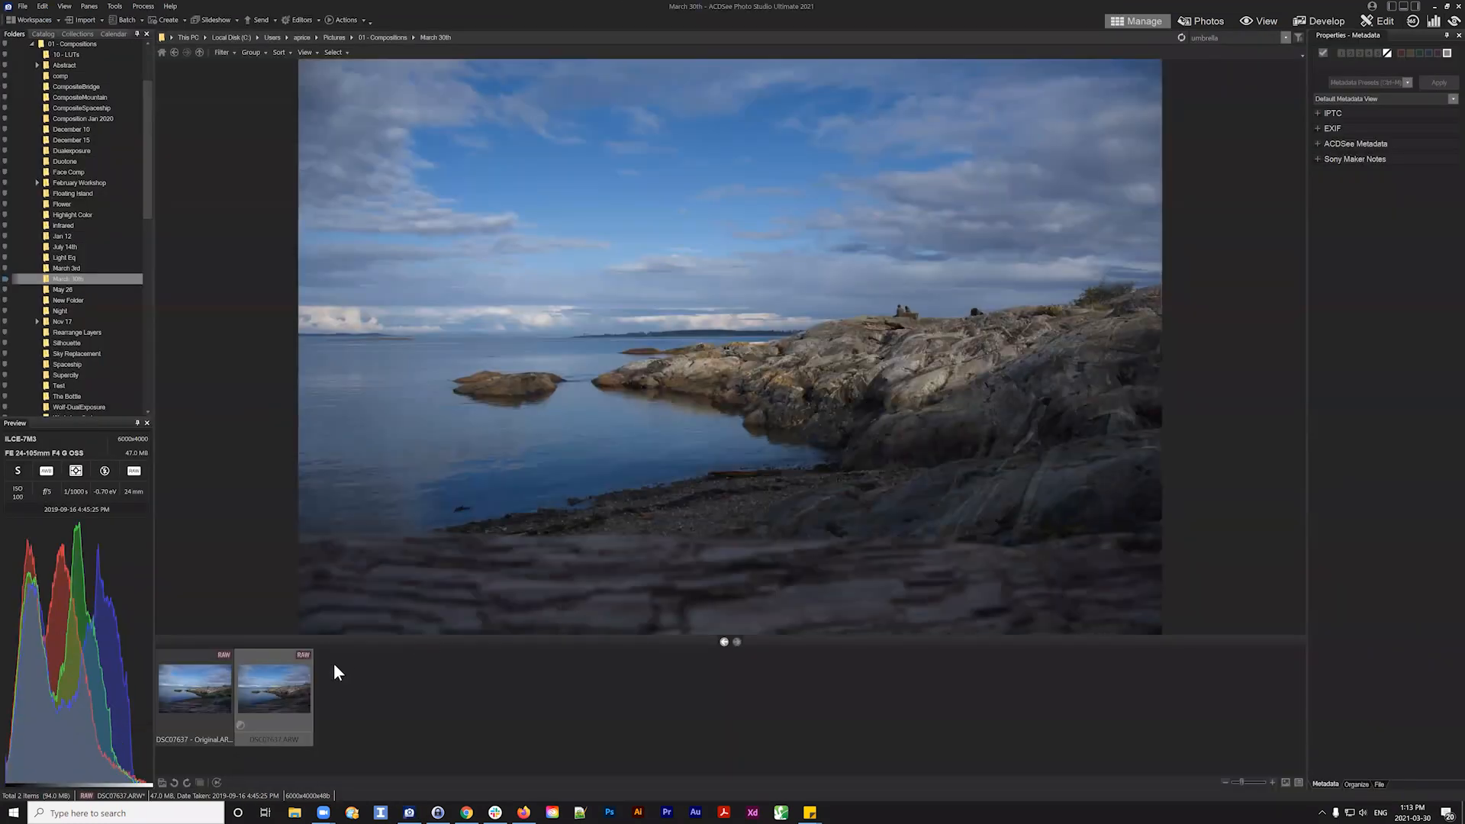
Compare the previews of DSC07637 - Original.ARW and the developed DSC07637.ARW and examine the developed photo's thumbnail badge
{"action": "left_click", "coordinate": [372, 685]}
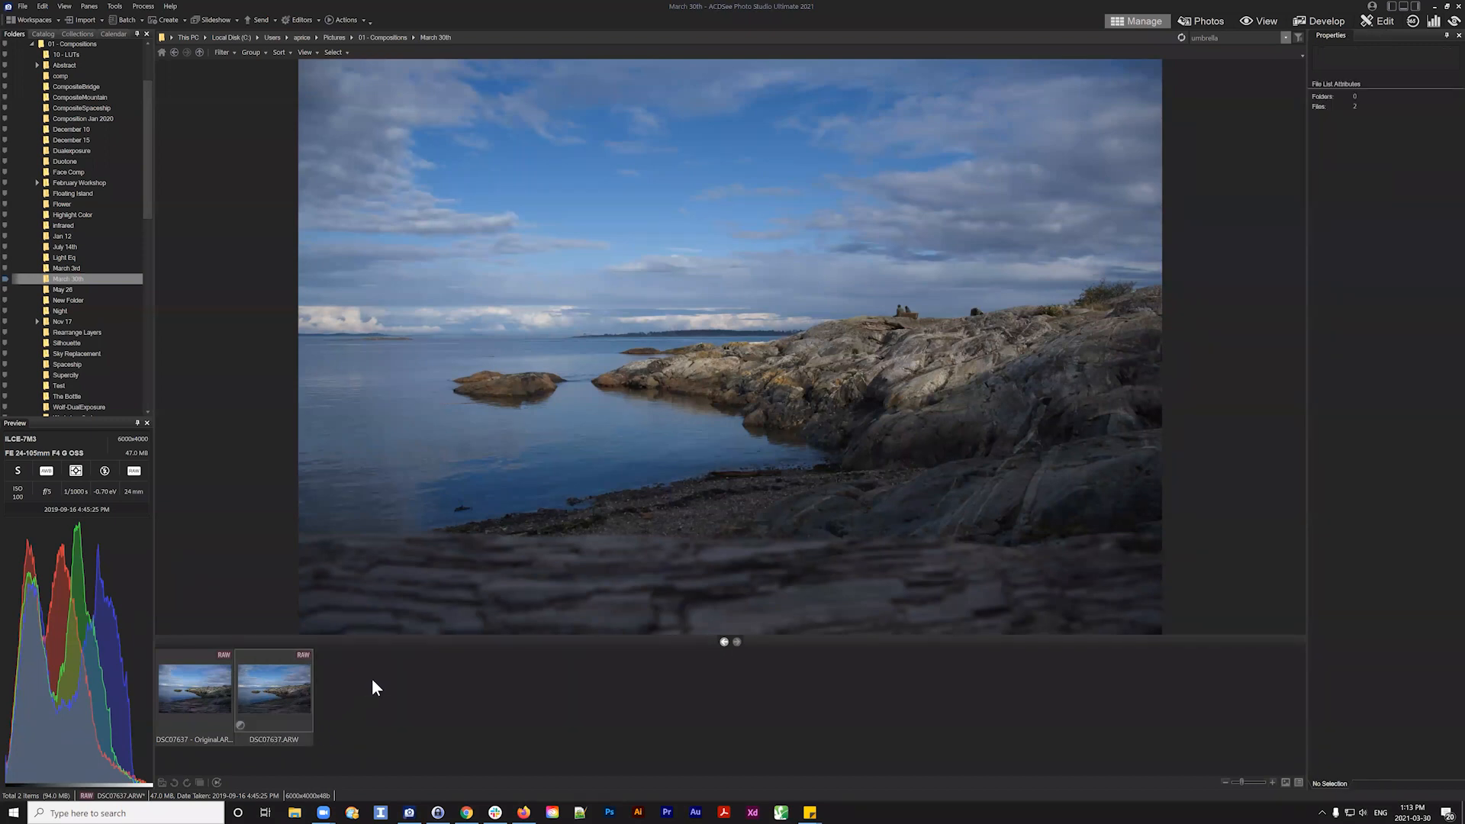
{"action": "left_click_drag", "start_coordinate": [365, 667], "coordinate": [158, 744]}
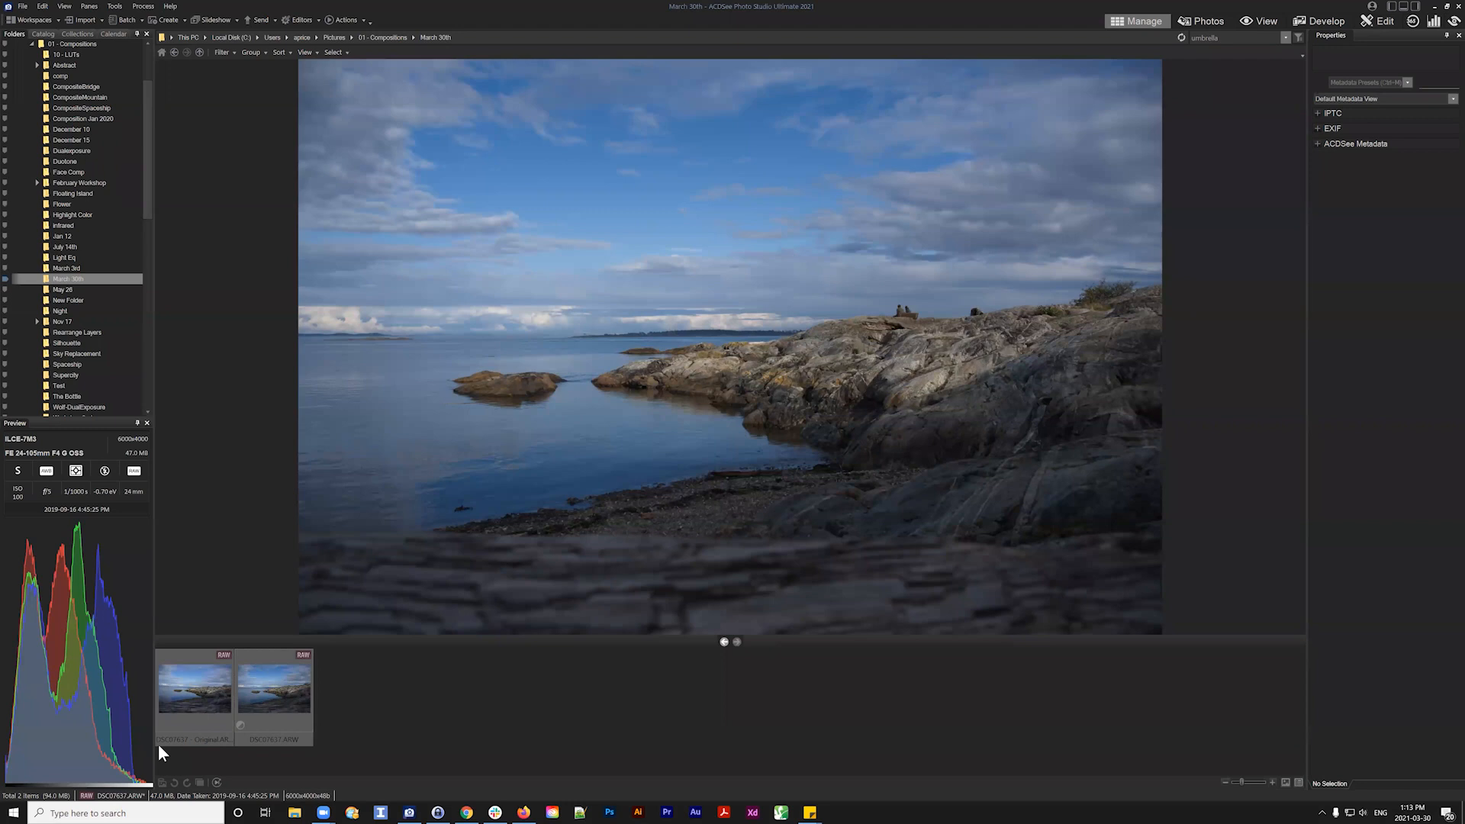
{"action": "left_click", "coordinate": [401, 724]}
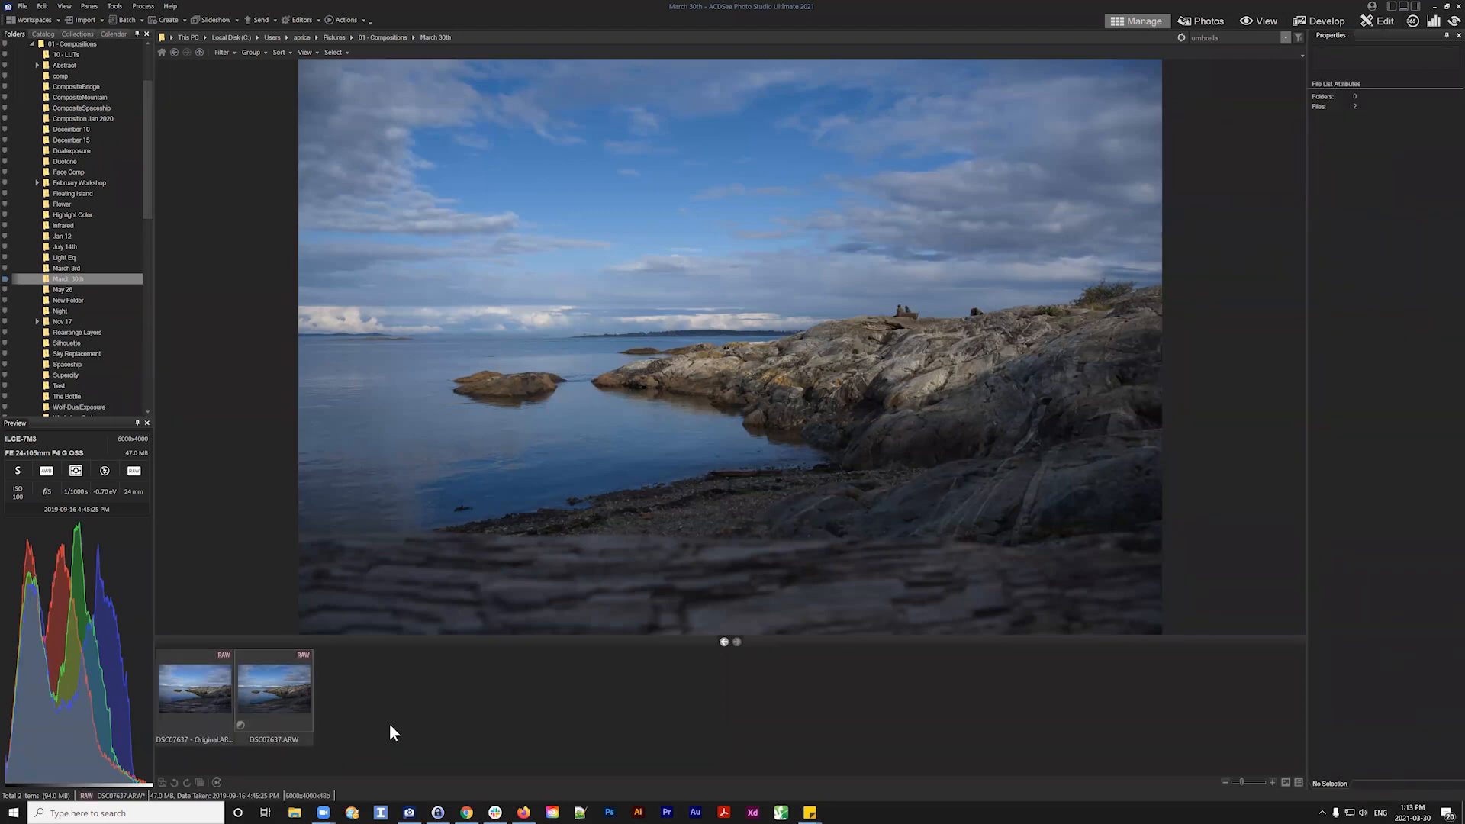
{"action": "left_click", "coordinate": [240, 726]}
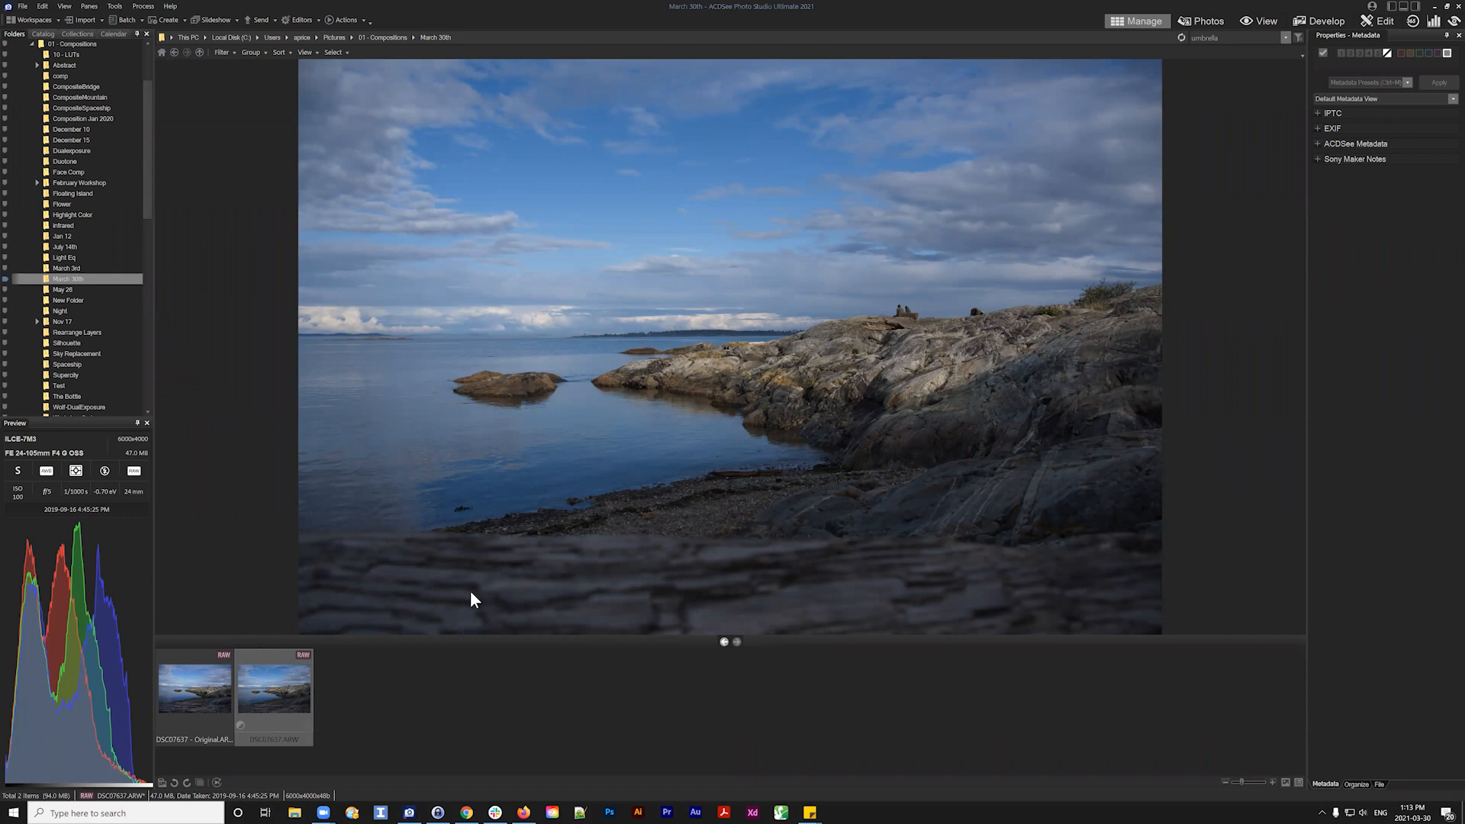
{"action": "left_click", "coordinate": [214, 692]}
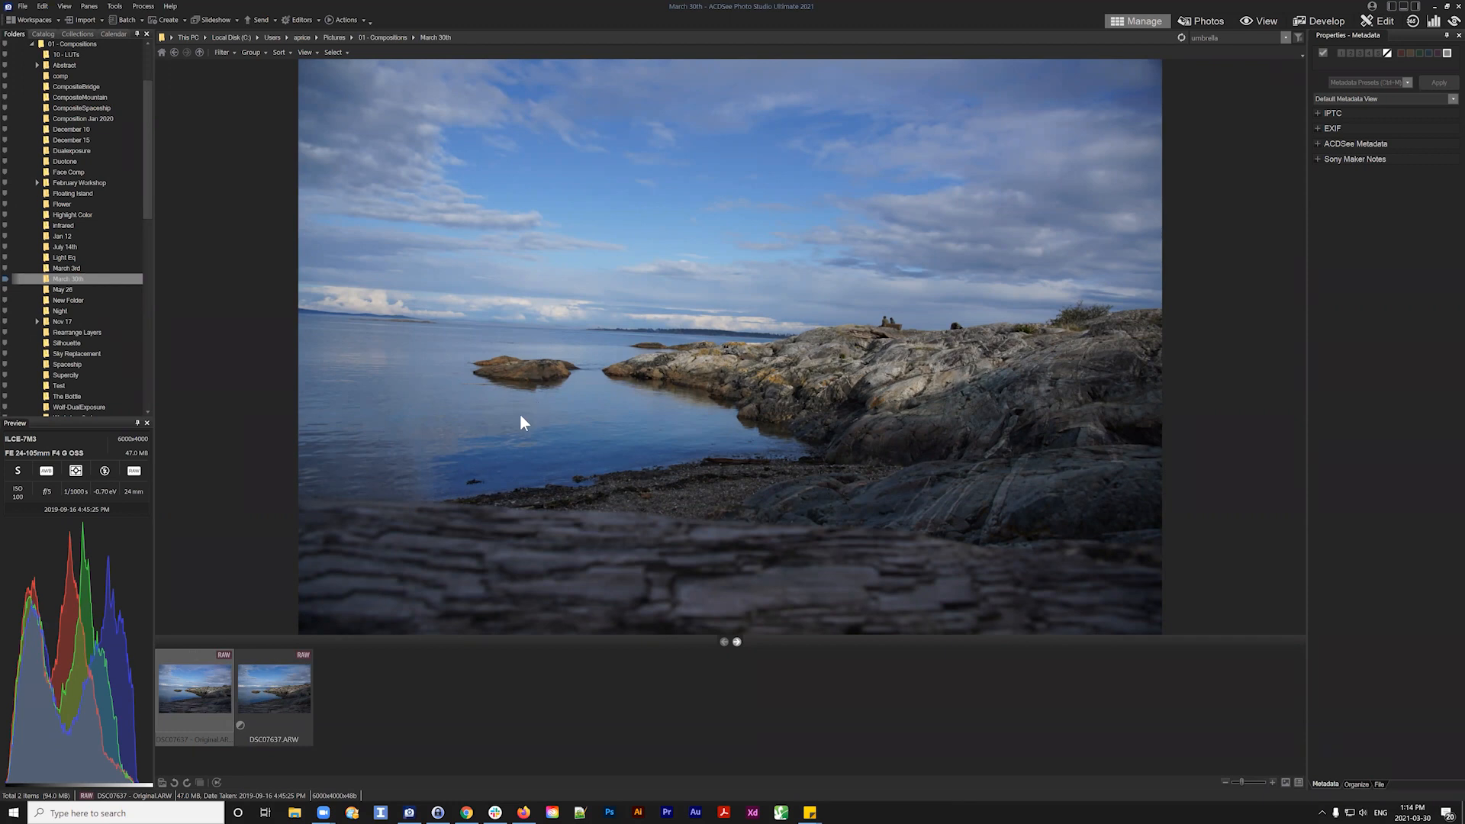
{"action": "left_click", "coordinate": [290, 694]}
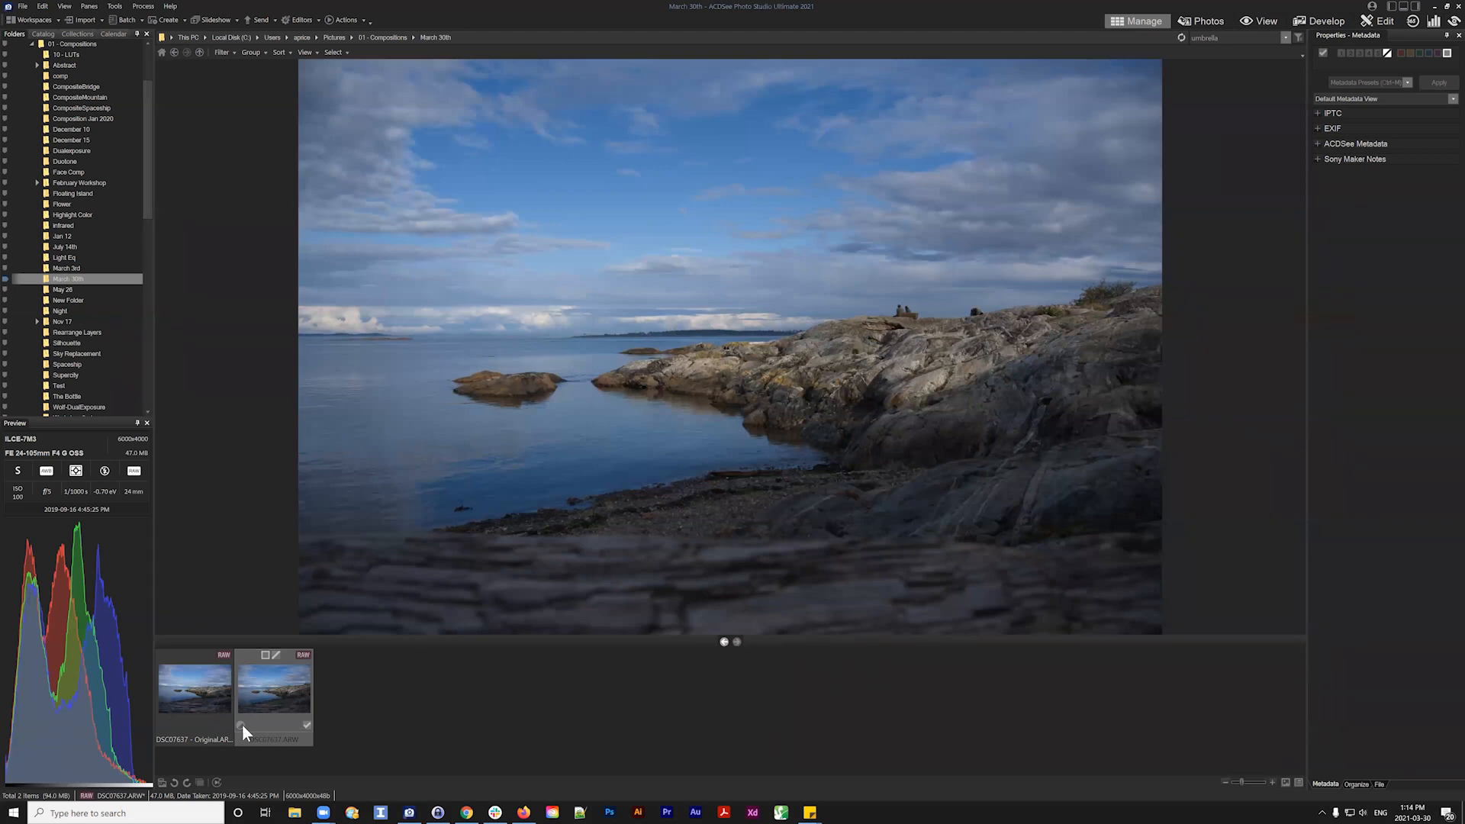
{"action": "left_click", "coordinate": [415, 675]}
{"action": "left_click_drag", "start_coordinate": [391, 682], "coordinate": [324, 702]}
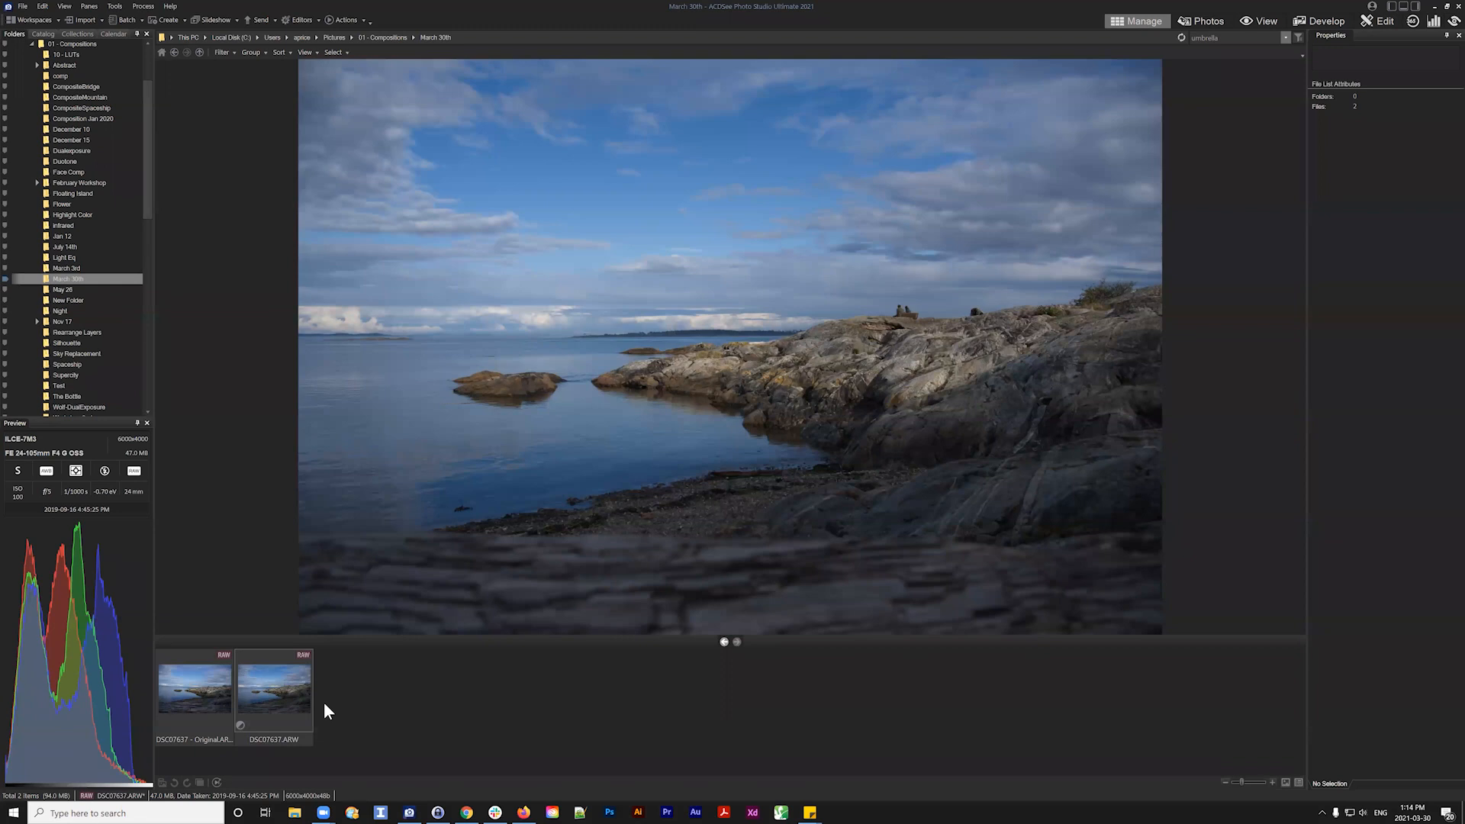
{"action": "left_click", "coordinate": [284, 684]}
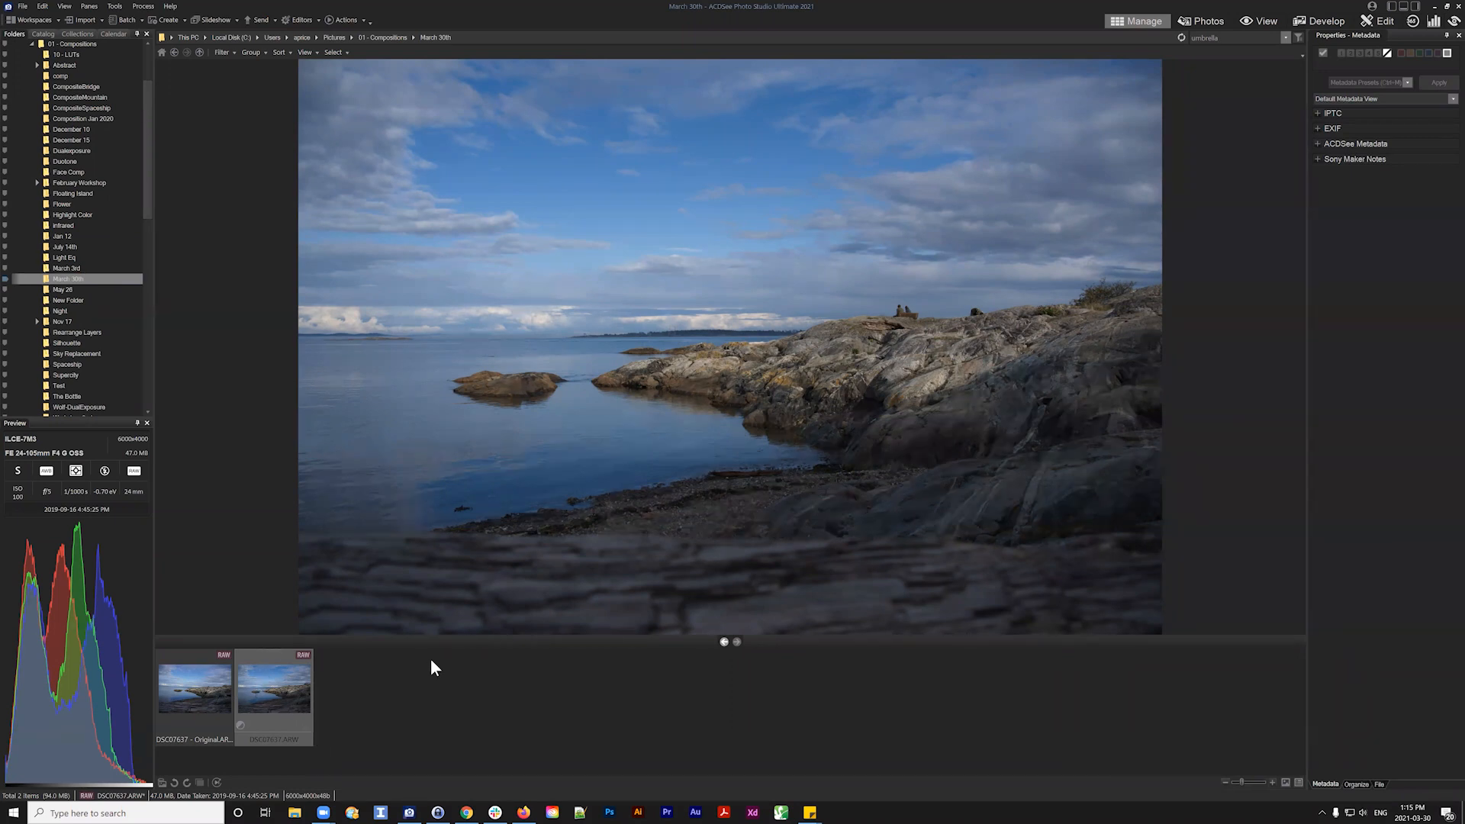
Switch to File Explorer and open the March 30th folder inside Pictures > 01 - Compositions
{"action": "left_click", "coordinate": [296, 810]}
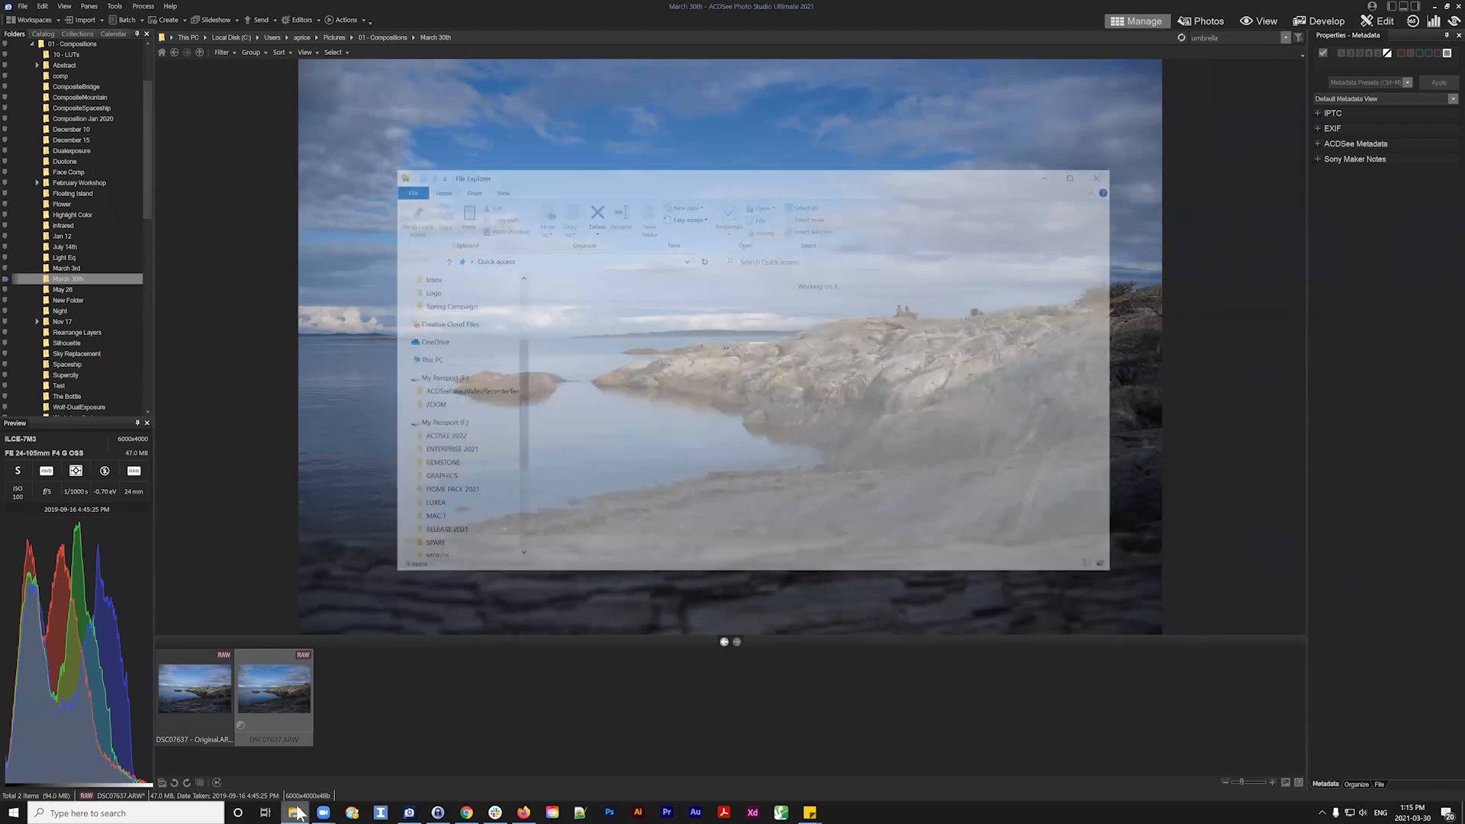
{"action": "left_click_drag", "start_coordinate": [896, 177], "coordinate": [1109, 250]}
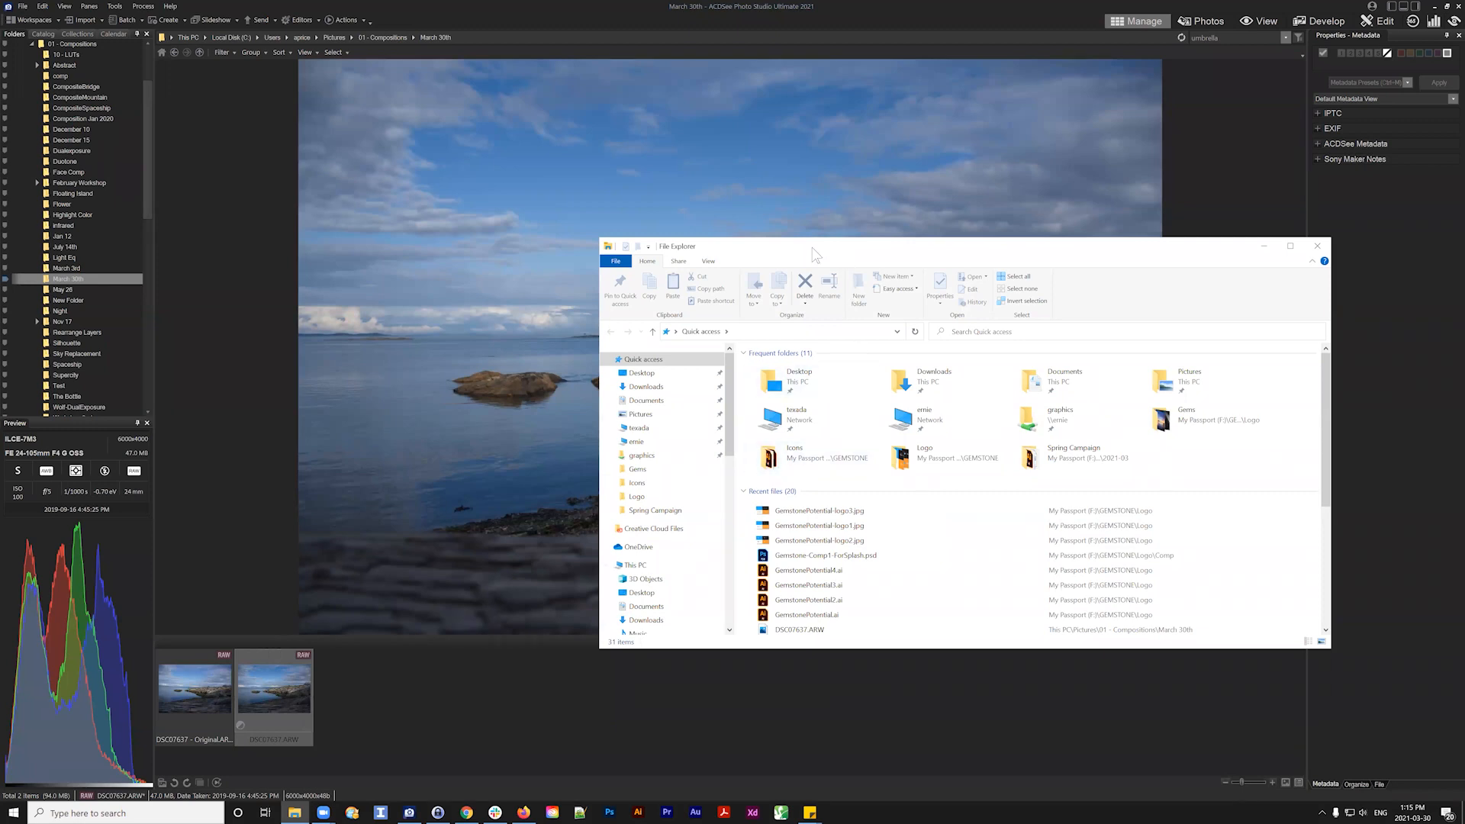
{"action": "left_click_drag", "start_coordinate": [813, 248], "coordinate": [637, 206]}
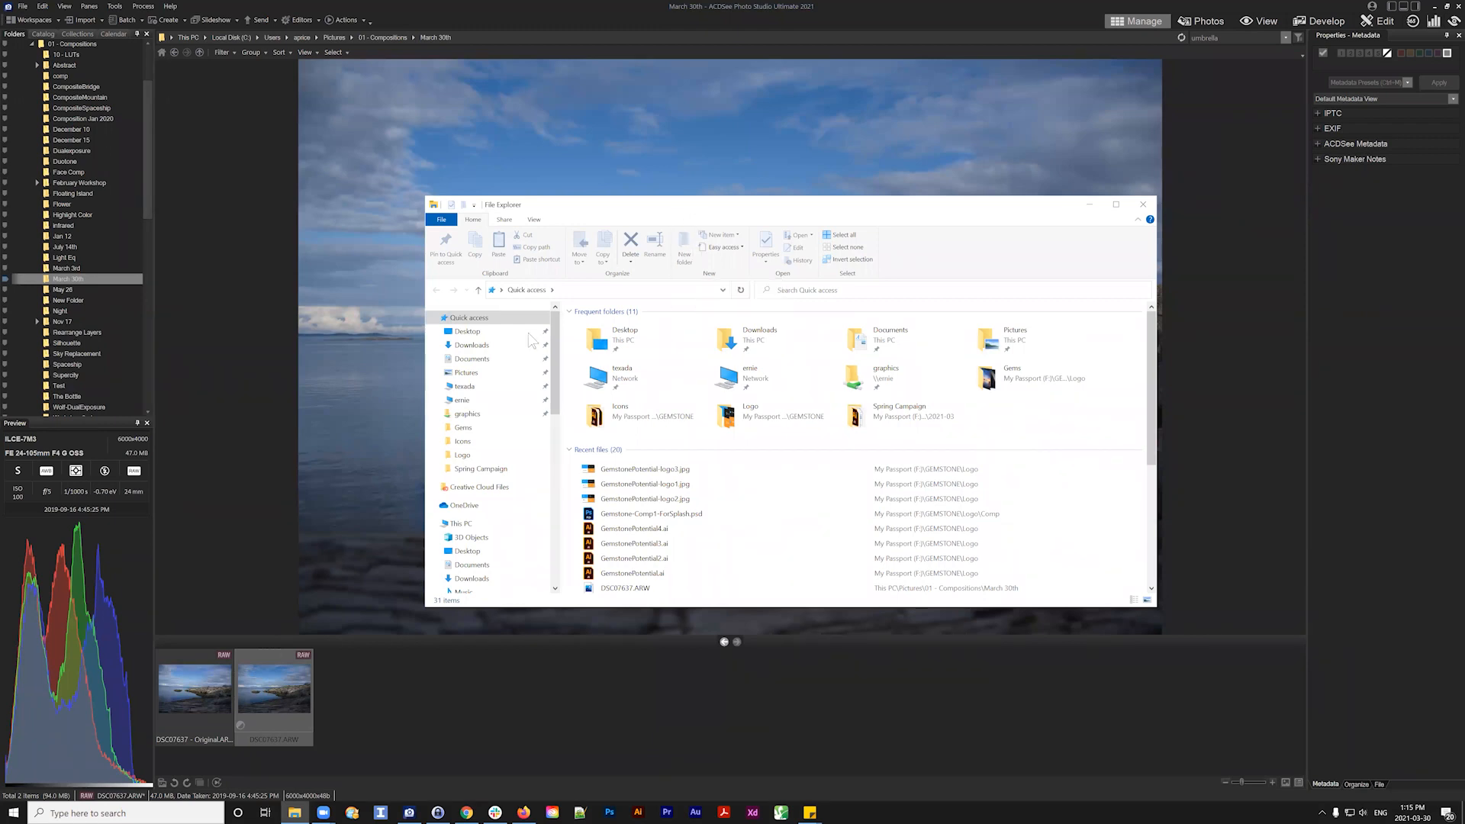
{"action": "left_click", "coordinate": [467, 373]}
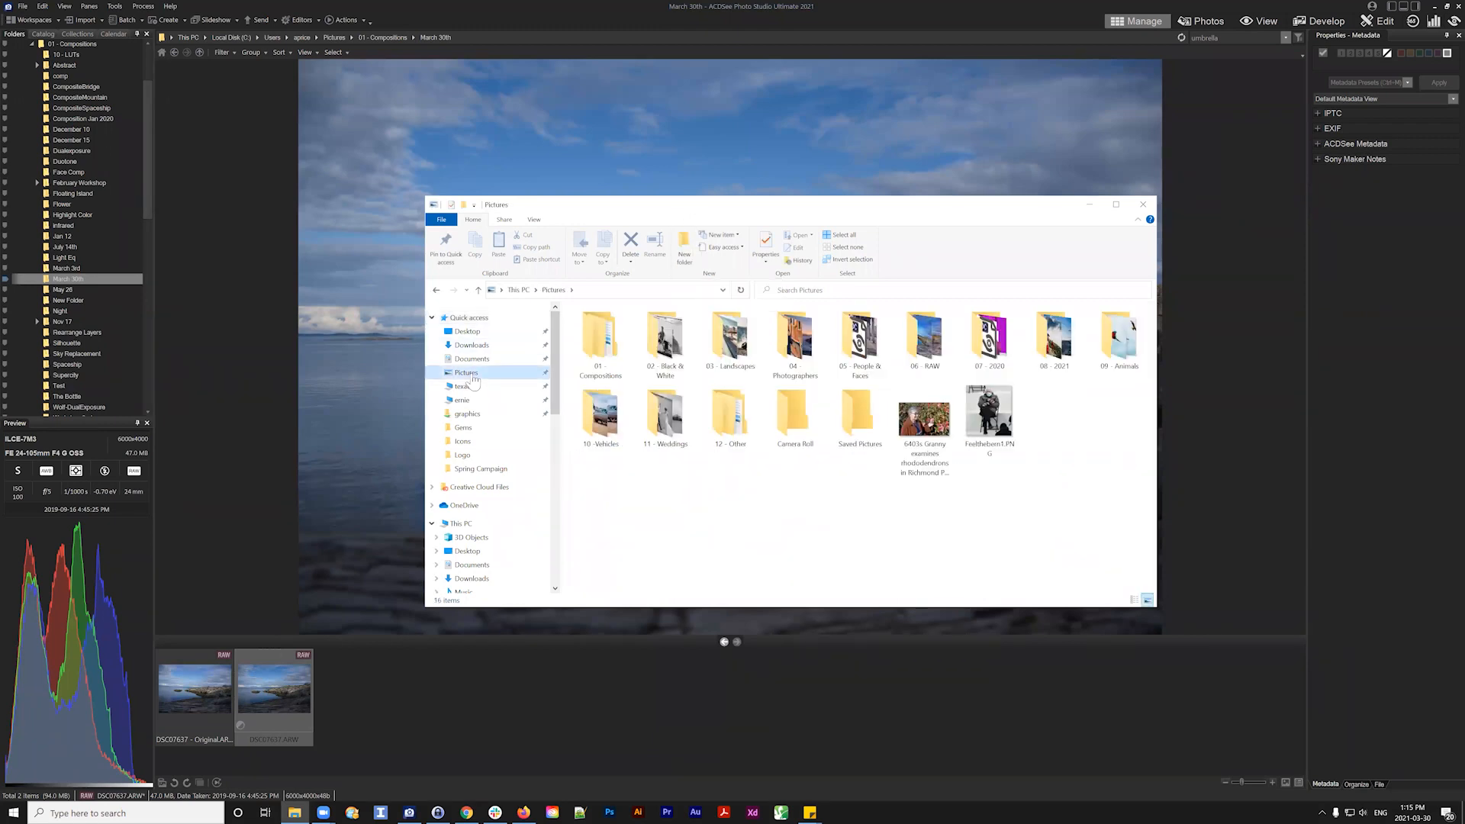
{"action": "double_click", "coordinate": [599, 339]}
{"action": "scroll", "coordinate": [945, 397], "scroll_direction": "down", "scroll_amount": 3}
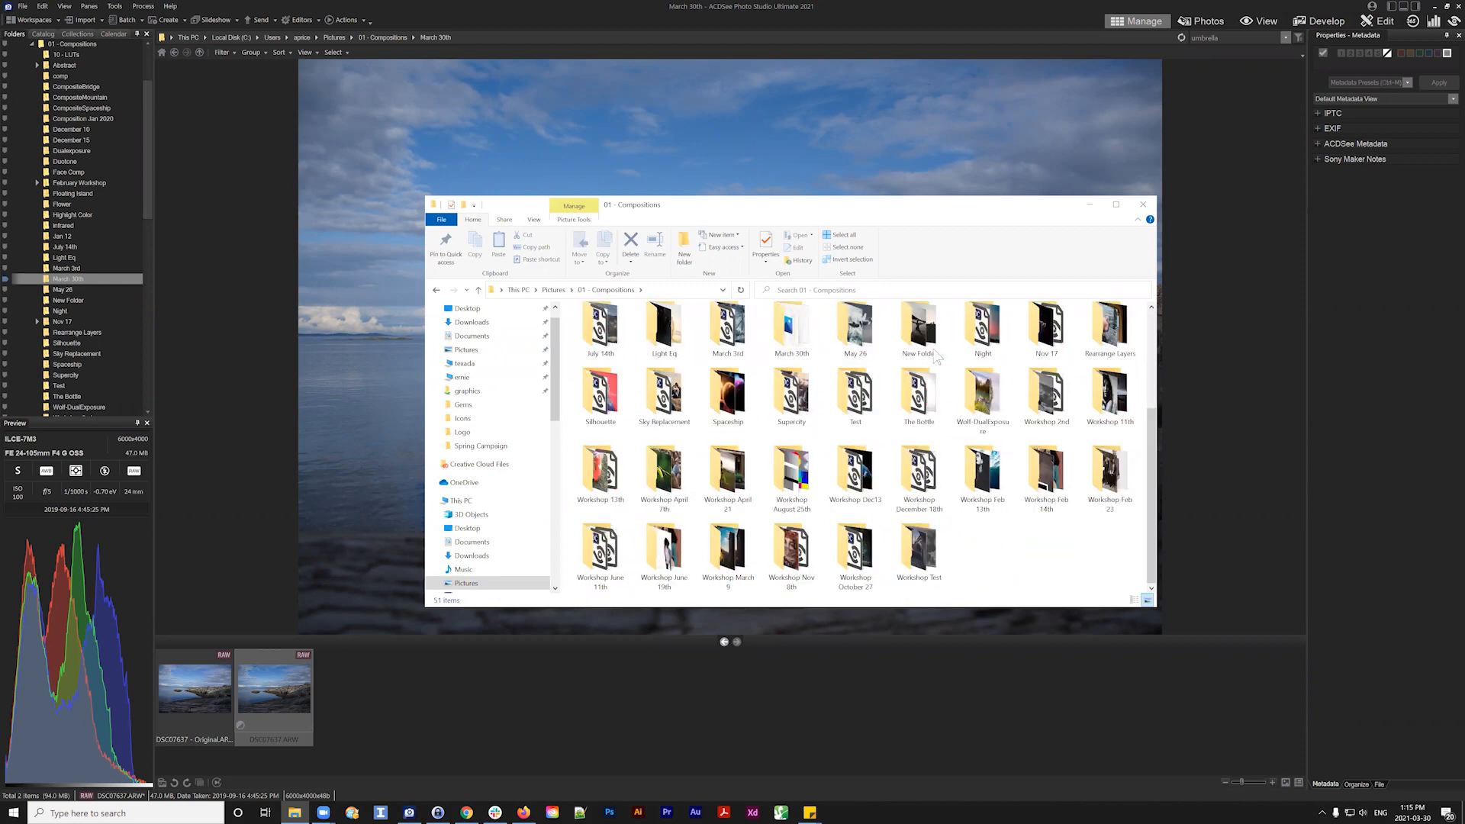
{"action": "scroll", "coordinate": [945, 396], "scroll_direction": "up", "scroll_amount": 1}
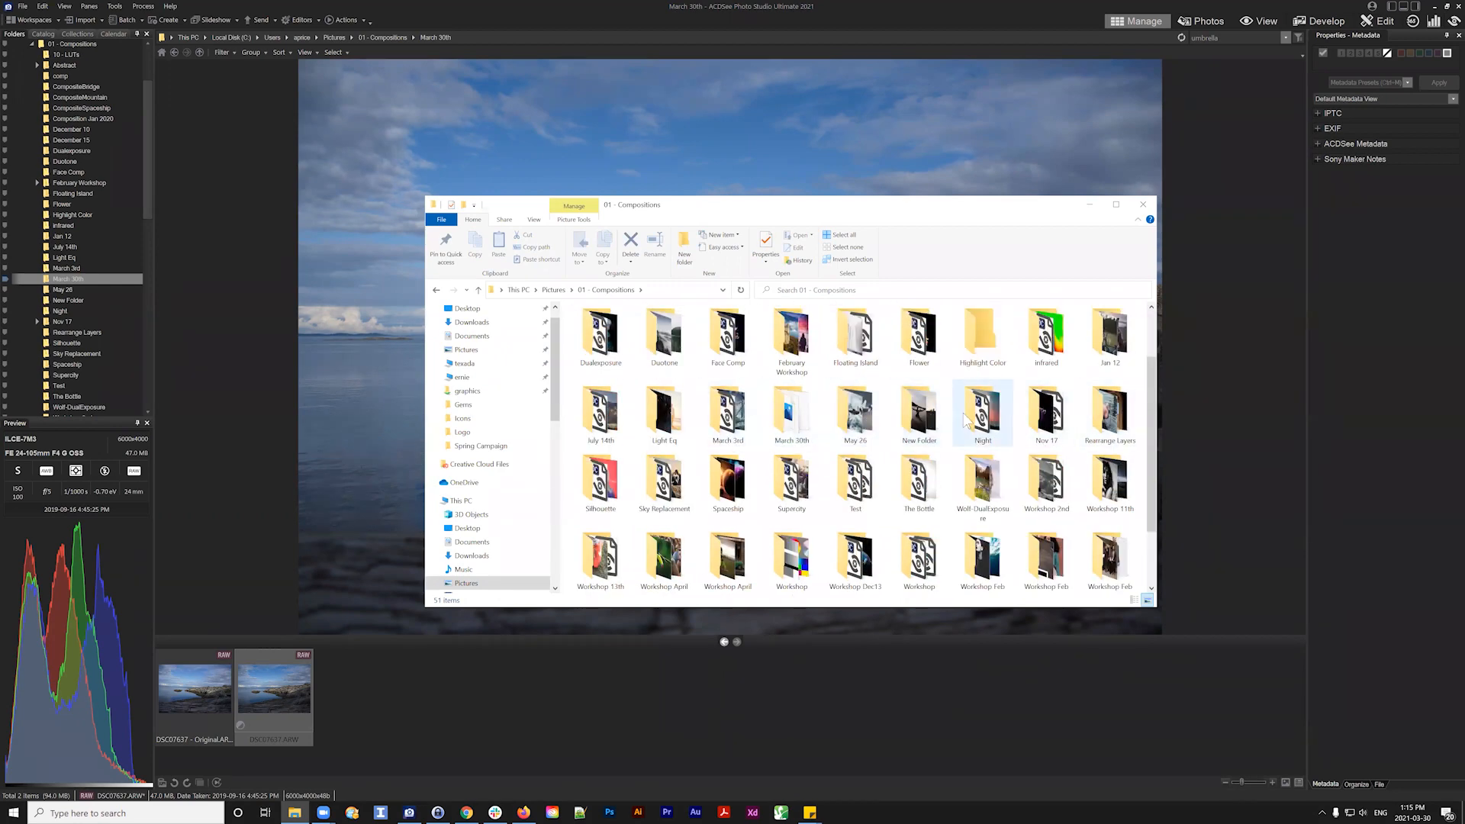
{"action": "scroll", "coordinate": [877, 443], "scroll_direction": "down", "scroll_amount": 1}
{"action": "scroll", "coordinate": [889, 458], "scroll_direction": "up", "scroll_amount": 2}
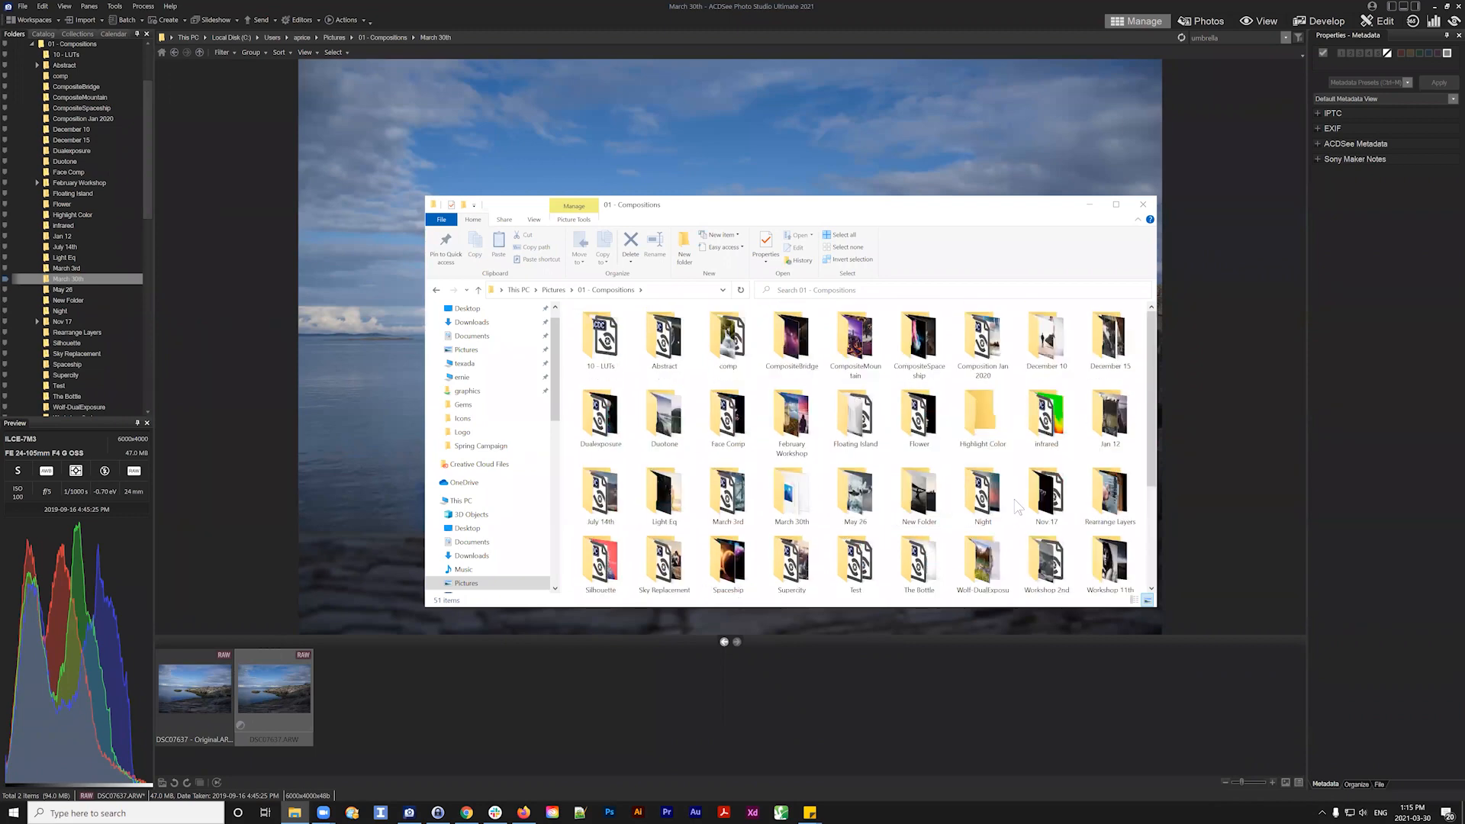
{"action": "scroll", "coordinate": [902, 468], "scroll_direction": "down", "scroll_amount": 1}
{"action": "scroll", "coordinate": [902, 469], "scroll_direction": "down", "scroll_amount": 1}
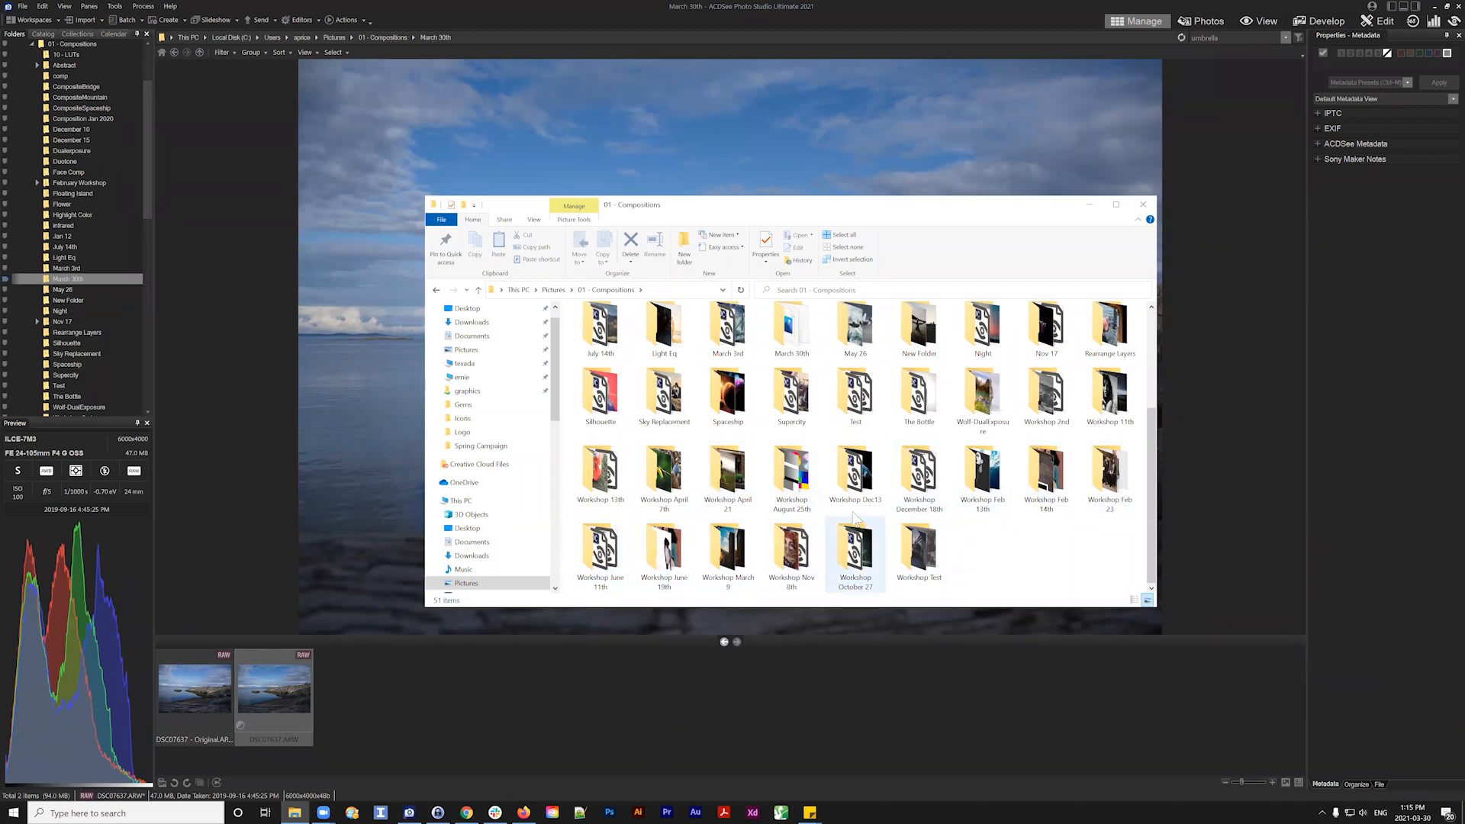
{"action": "double_click", "coordinate": [795, 330]}
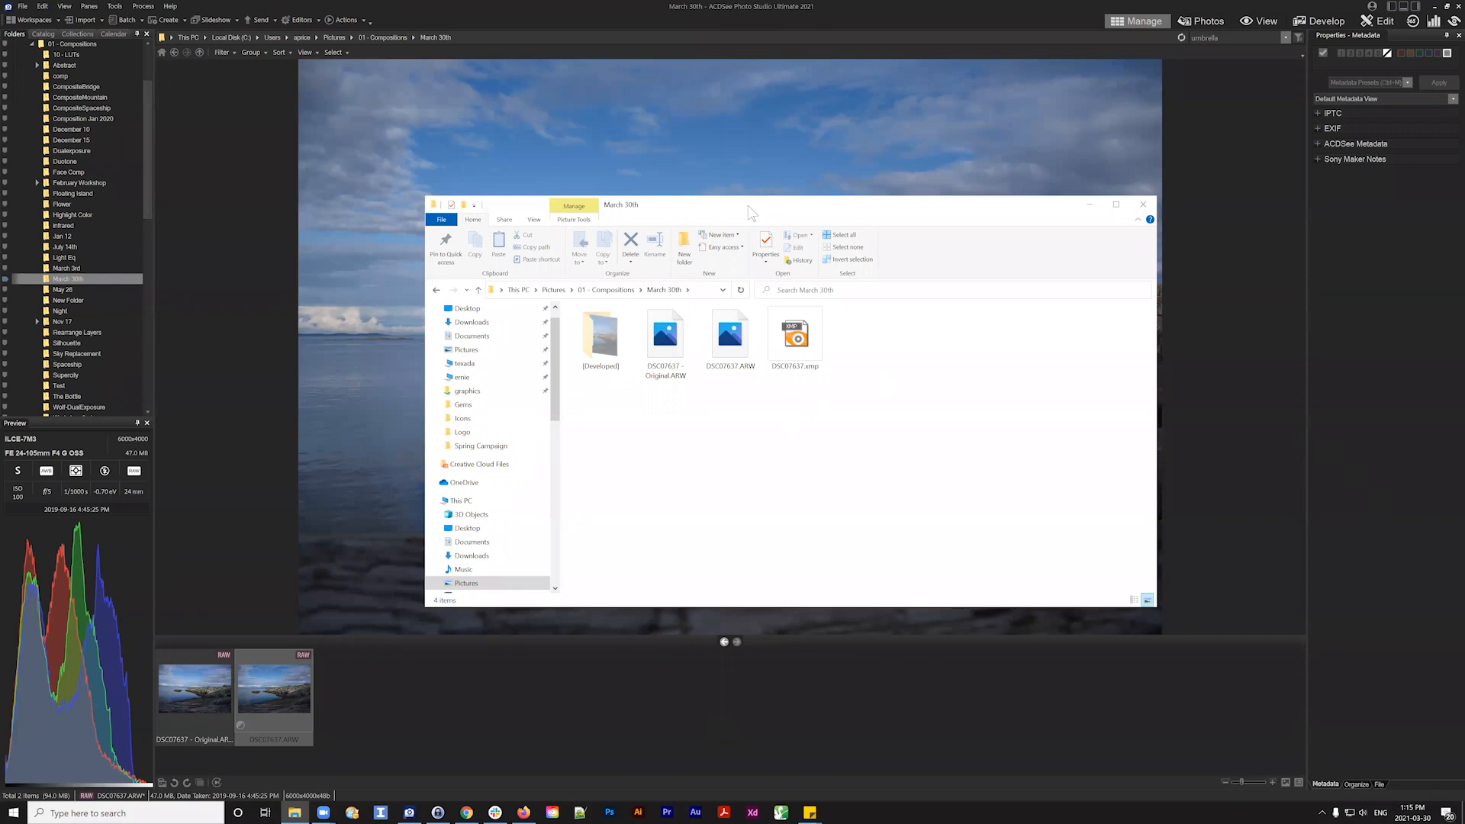
Examine the [Developed] folder, the two ARW files and the DSC07637.xmp file in March 30th, and minimize the window
{"action": "left_click_drag", "start_coordinate": [739, 200], "coordinate": [729, 183]}
{"action": "left_click", "coordinate": [409, 812]}
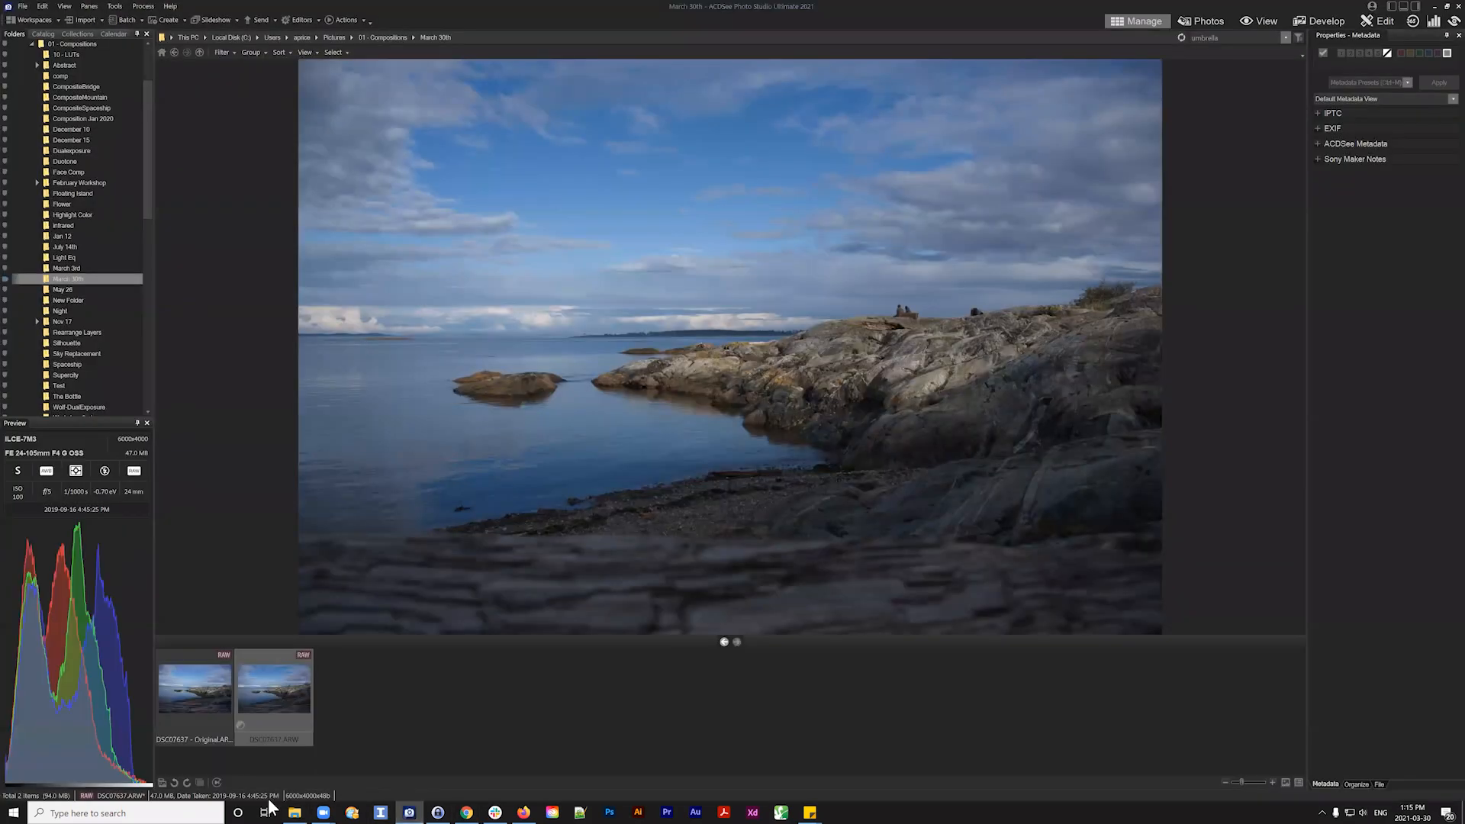
{"action": "left_click", "coordinate": [294, 812]}
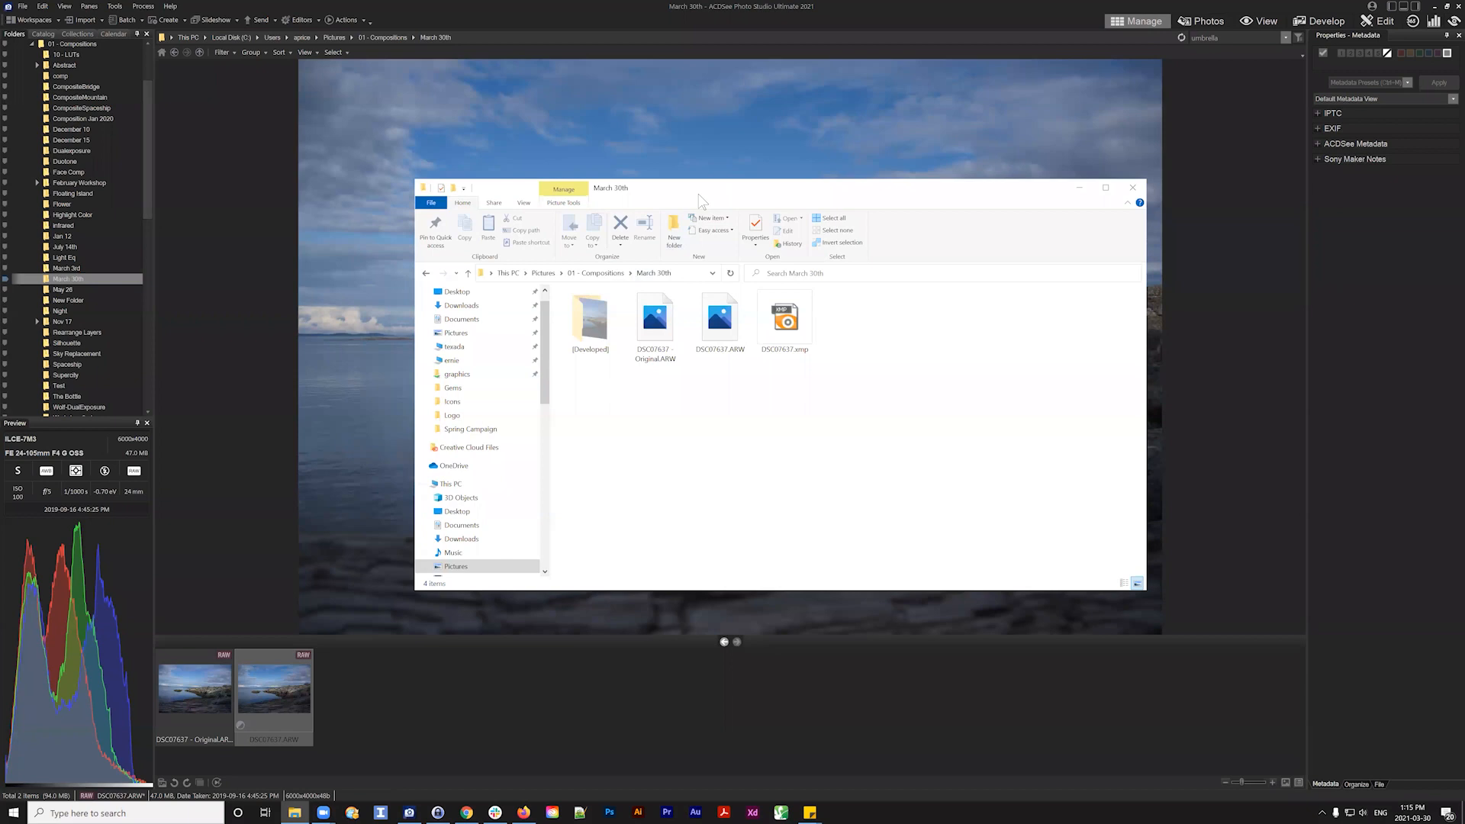
{"action": "left_click_drag", "start_coordinate": [702, 201], "coordinate": [603, 199]}
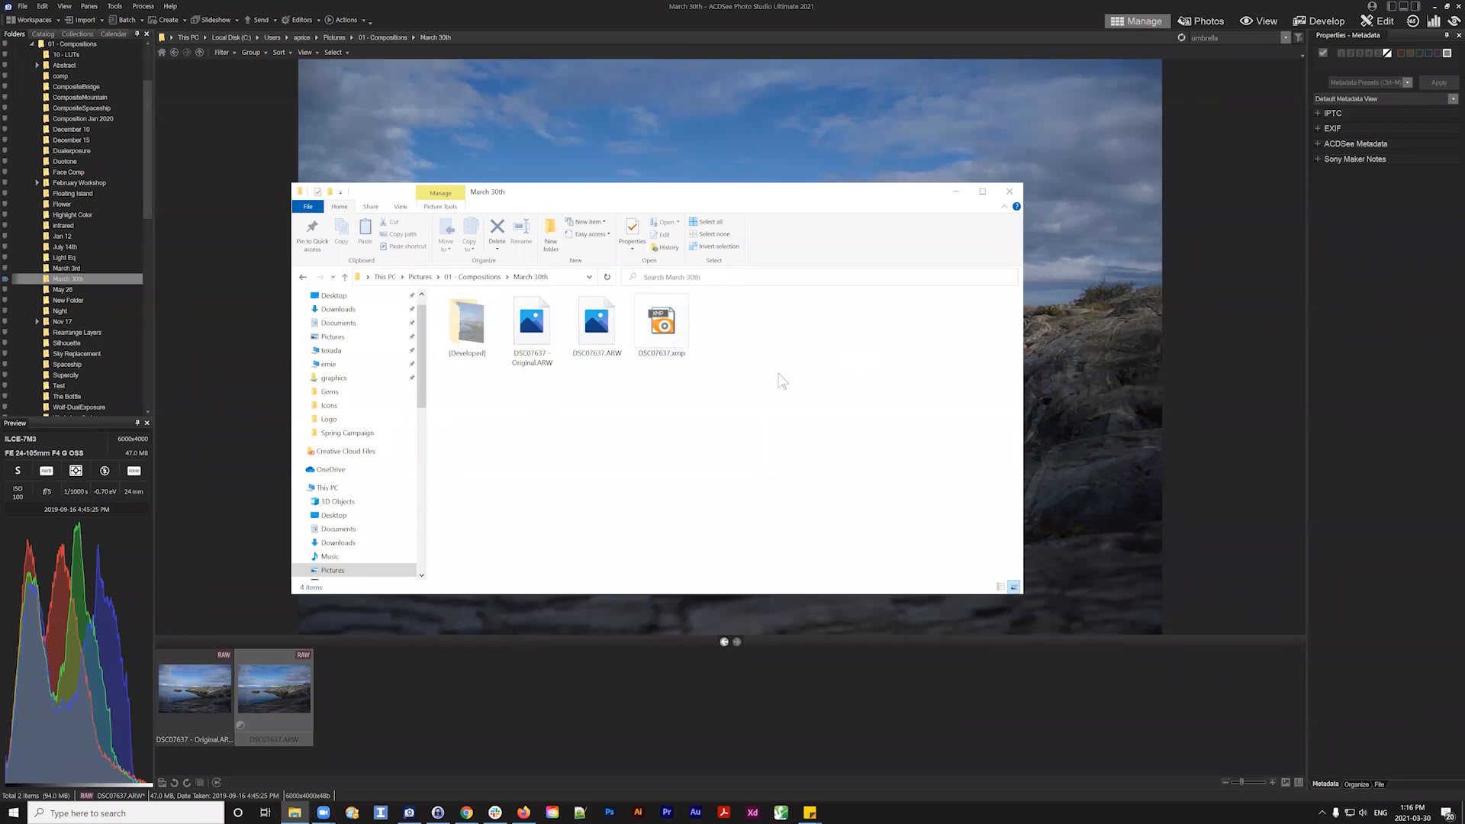
{"action": "left_click", "coordinate": [955, 192]}
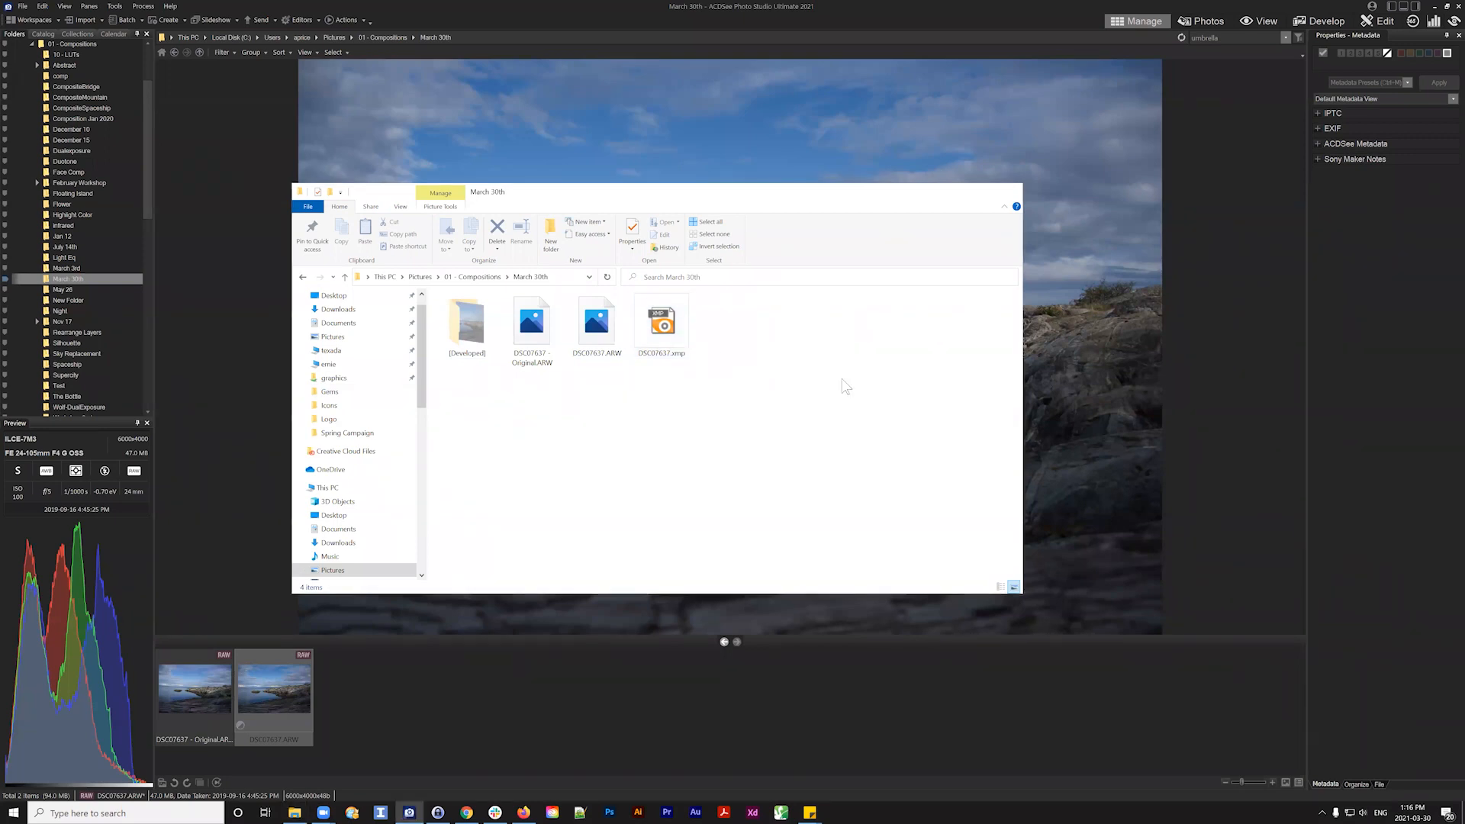
Select the original and the developed RAW photo in turn in ACDSee and clear the selection
{"action": "left_click", "coordinate": [195, 696]}
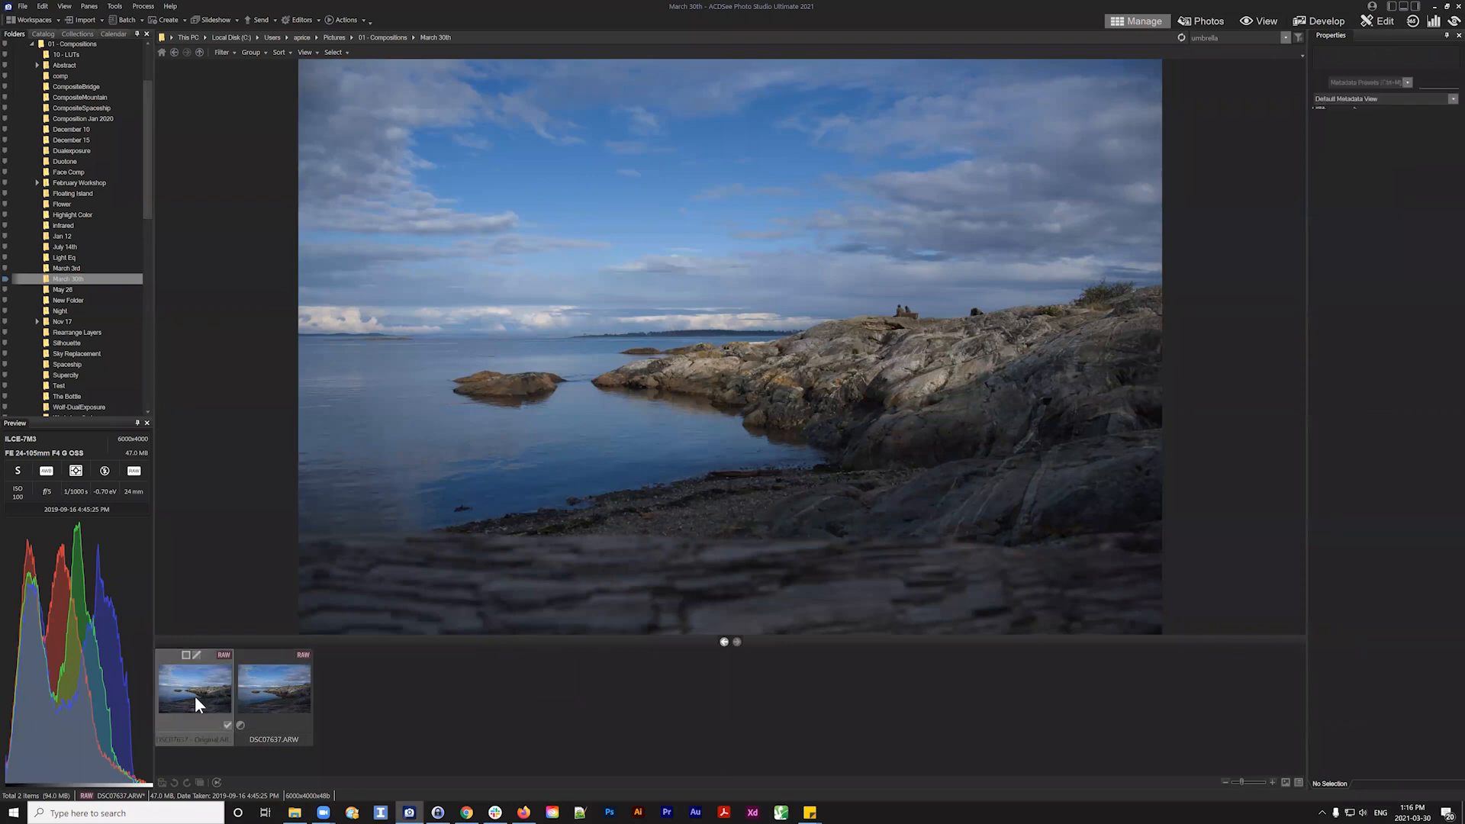
{"action": "left_click", "coordinate": [269, 685]}
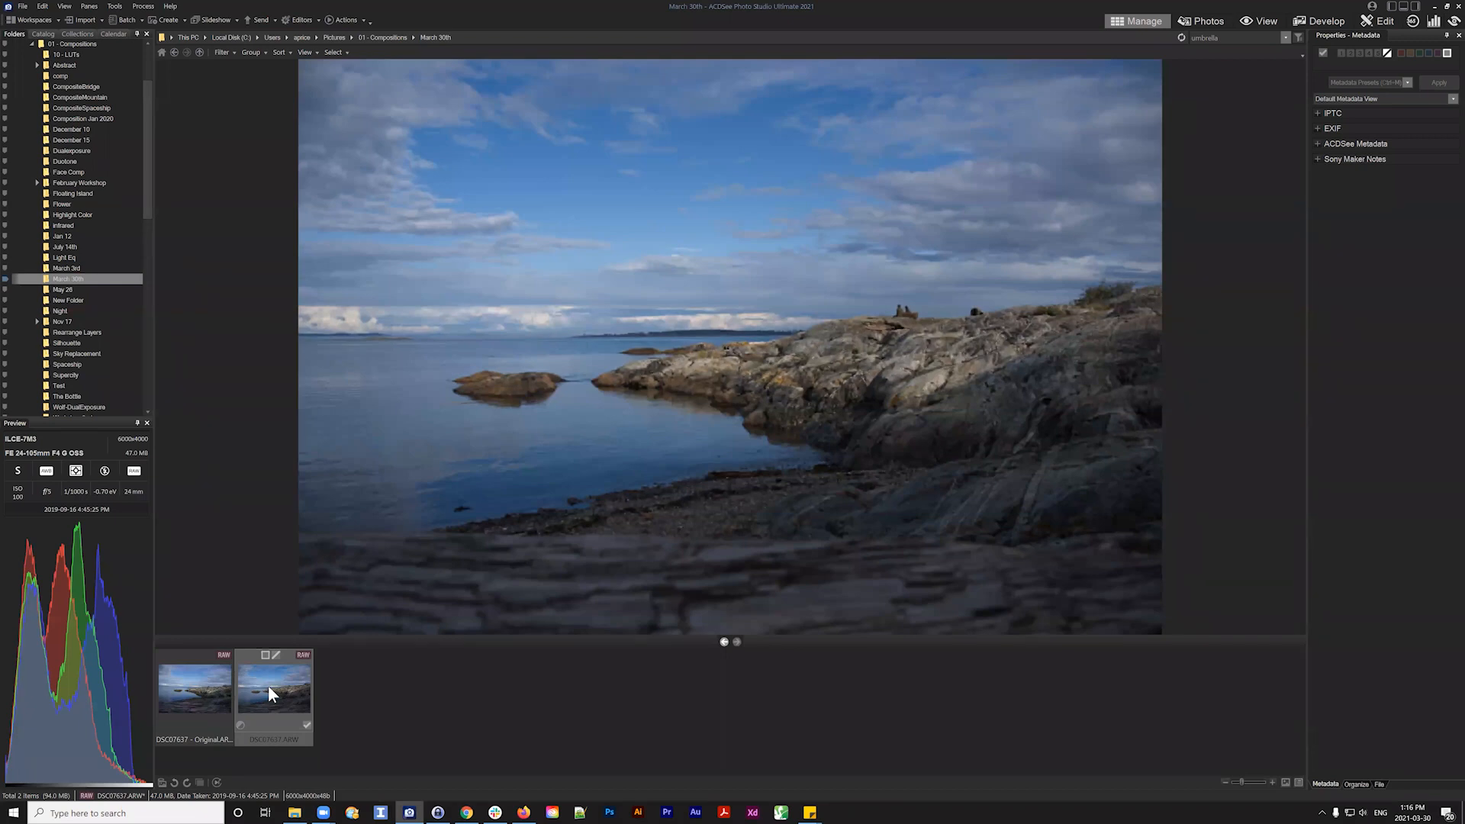
{"action": "left_click", "coordinate": [351, 673]}
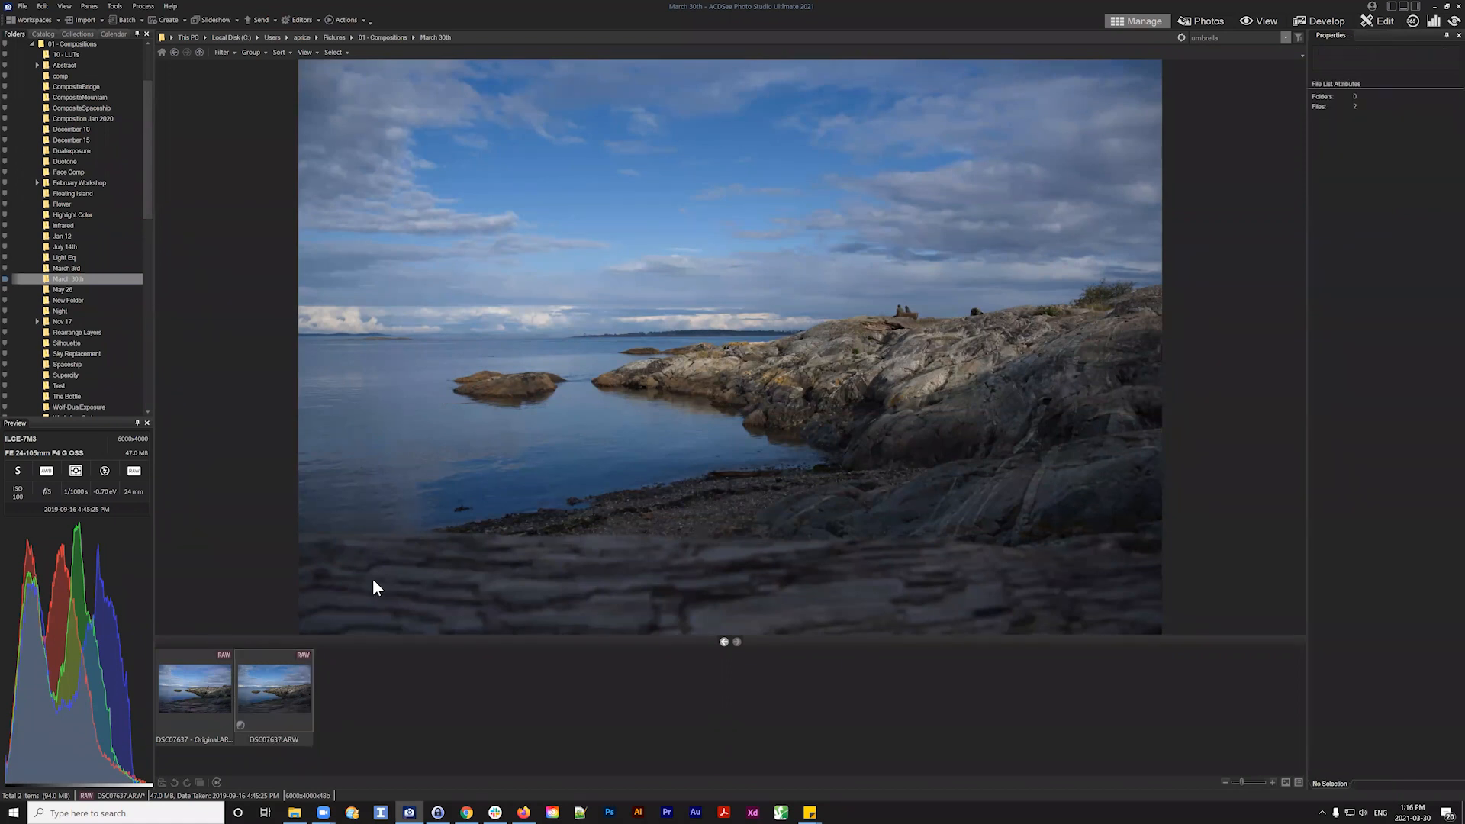
Return to File Explorer and select DSC07637 - Original.ARW, DSC07637.ARW with its DSC07637.xmp file, and DSC07637.ARW alone to compare them
{"action": "left_click", "coordinate": [296, 812]}
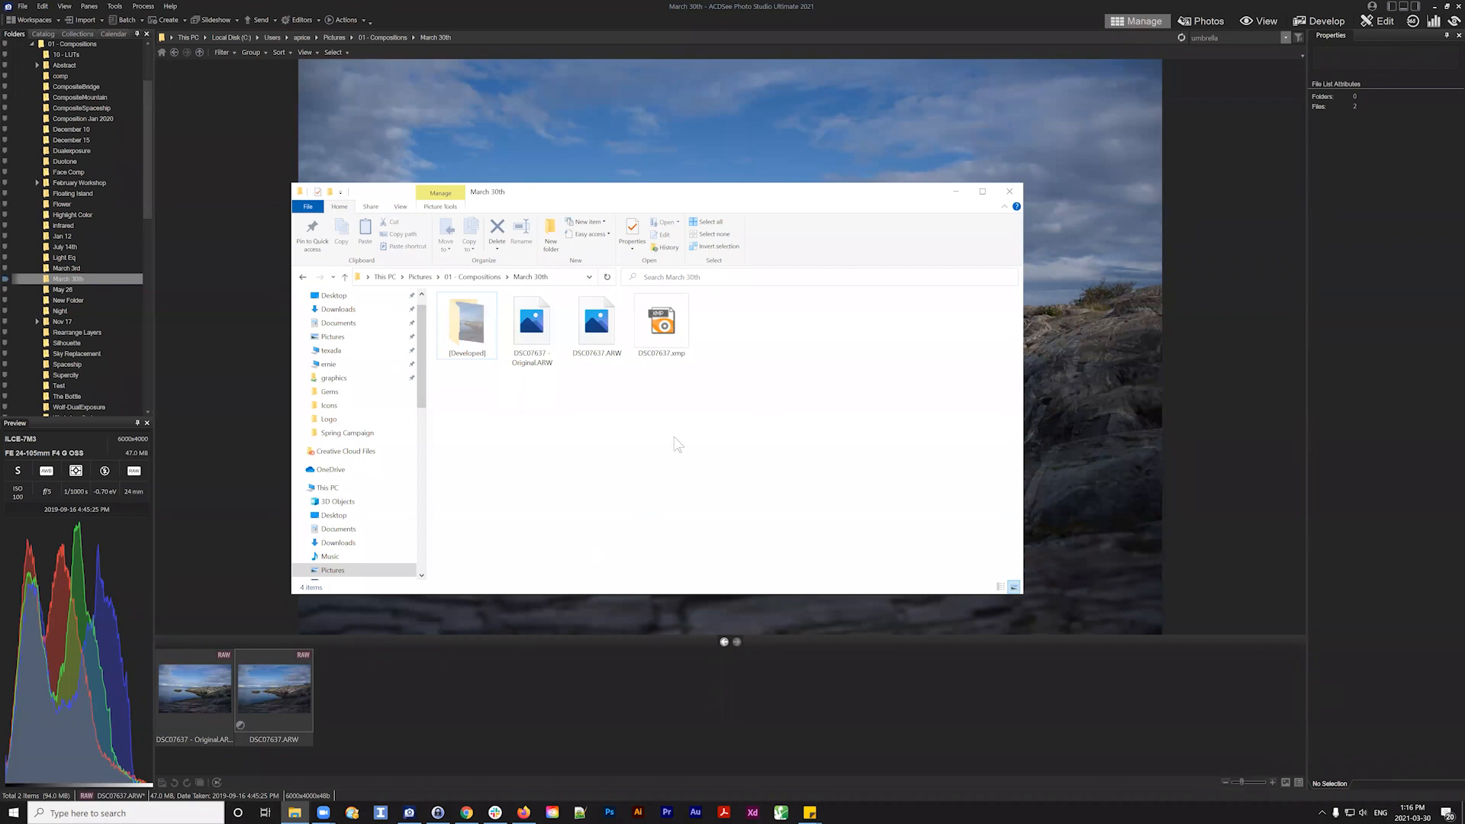
{"action": "left_click", "coordinate": [526, 305]}
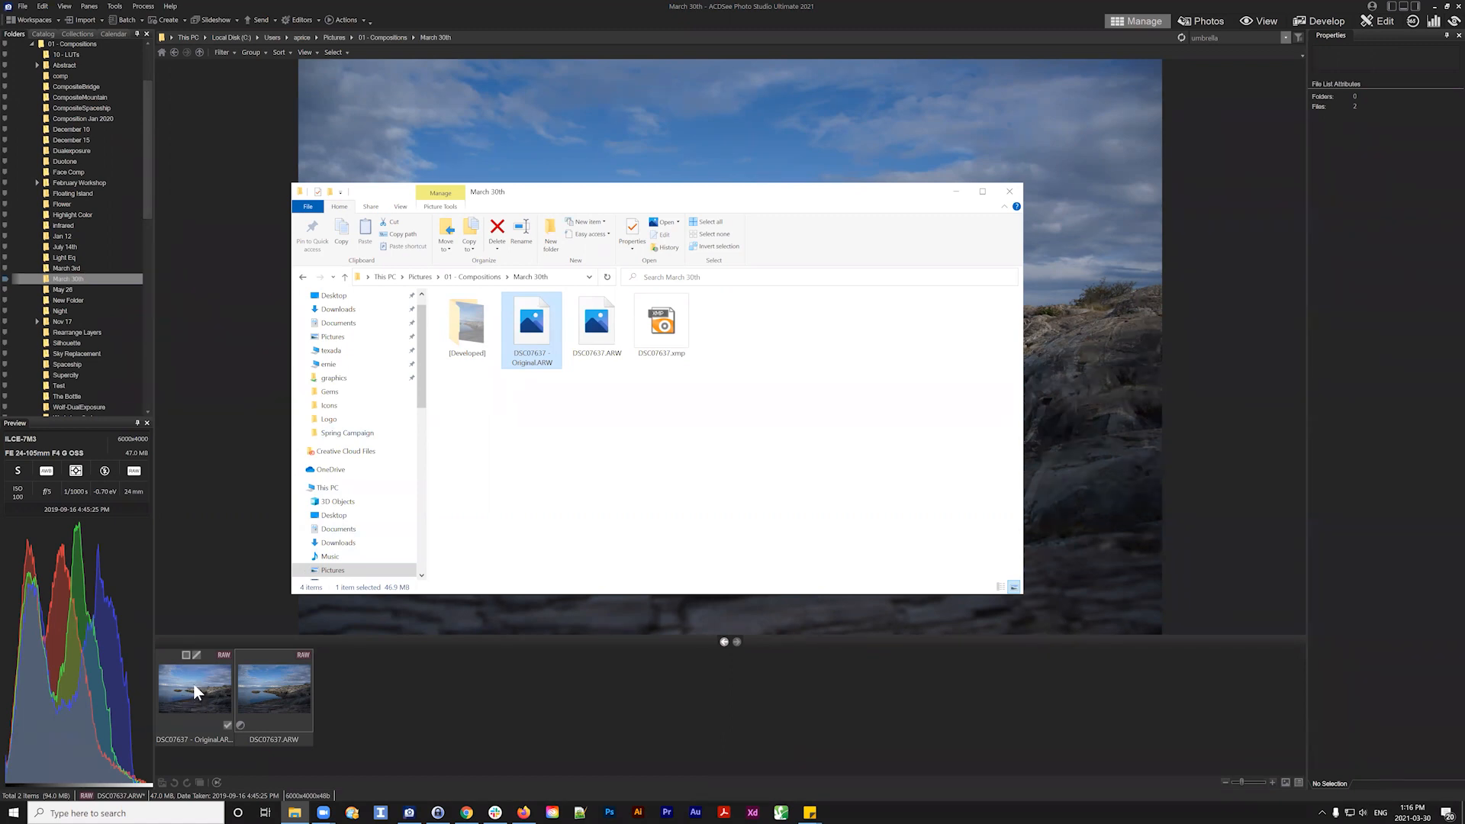
{"action": "left_click", "coordinate": [592, 357]}
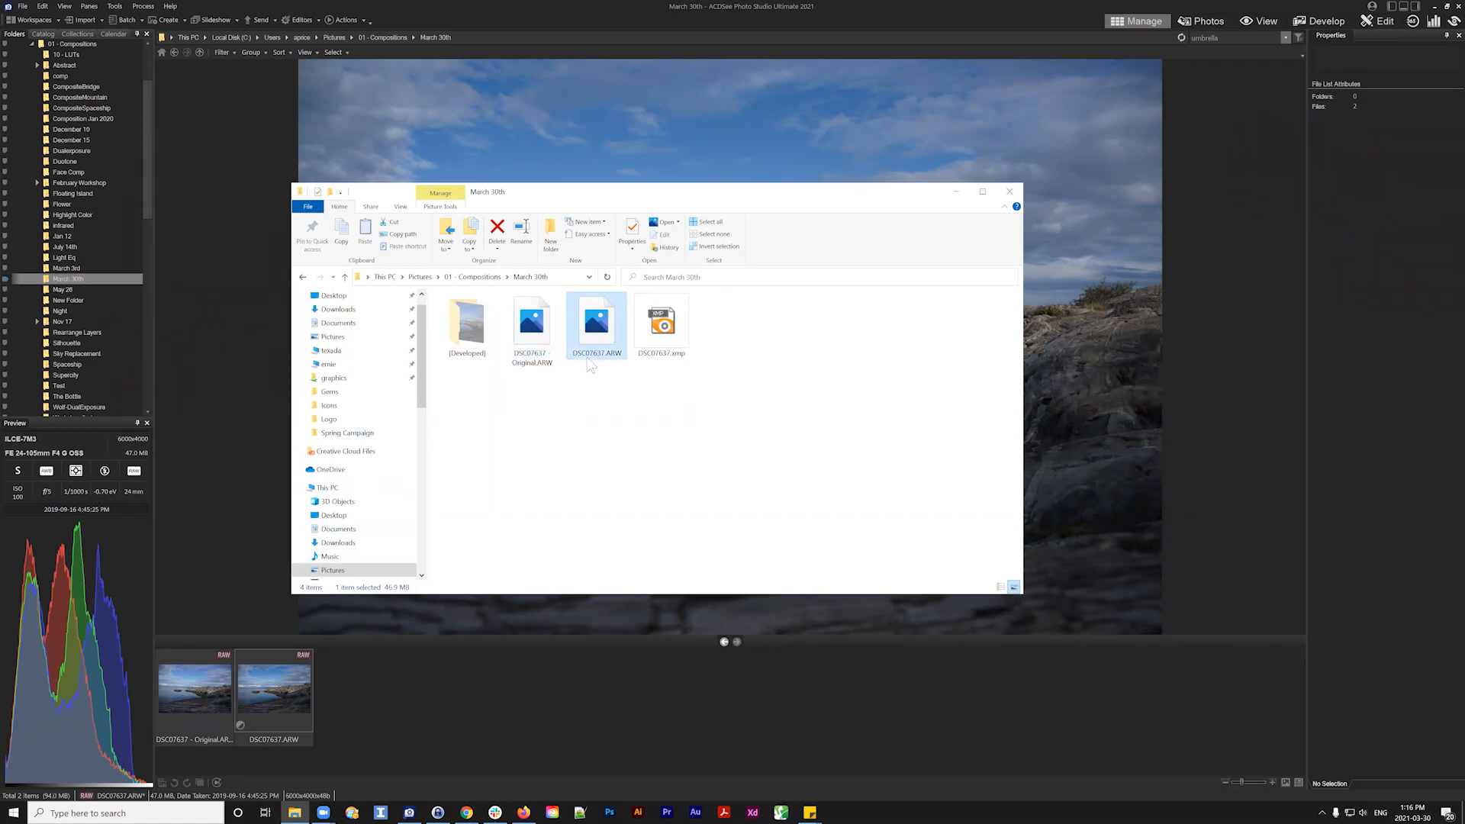
{"action": "left_click_drag", "start_coordinate": [601, 402], "coordinate": [589, 309]}
{"action": "mouse_move", "coordinate": [597, 315]}
{"action": "left_mouse_down"}
{"action": "mouse_move", "coordinate": [628, 404]}
{"action": "mouse_move", "coordinate": [605, 331]}
{"action": "left_mouse_up"}
{"action": "left_click_drag", "start_coordinate": [753, 320], "coordinate": [626, 378]}
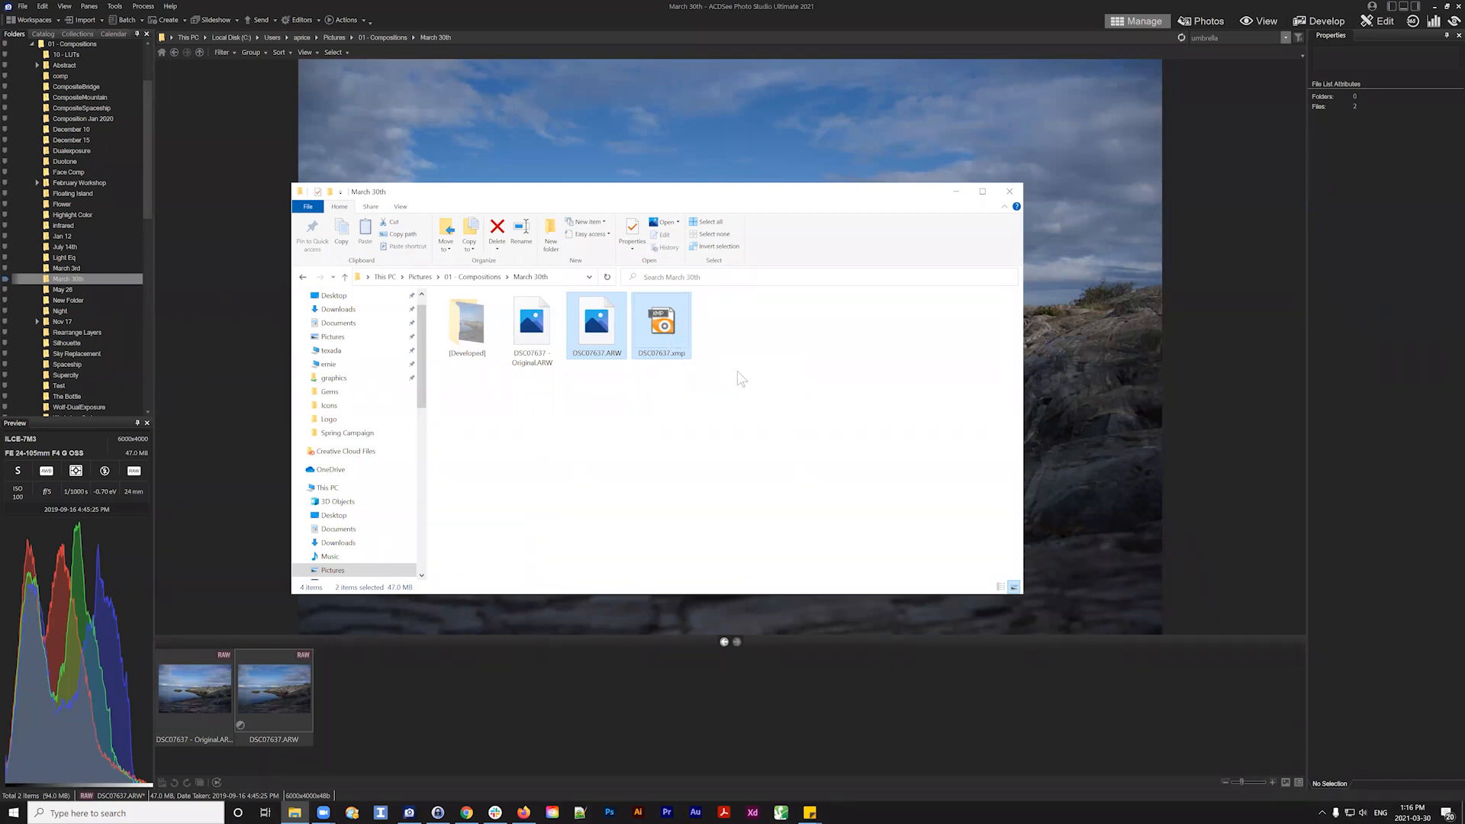
{"action": "left_click_drag", "start_coordinate": [615, 390], "coordinate": [586, 324]}
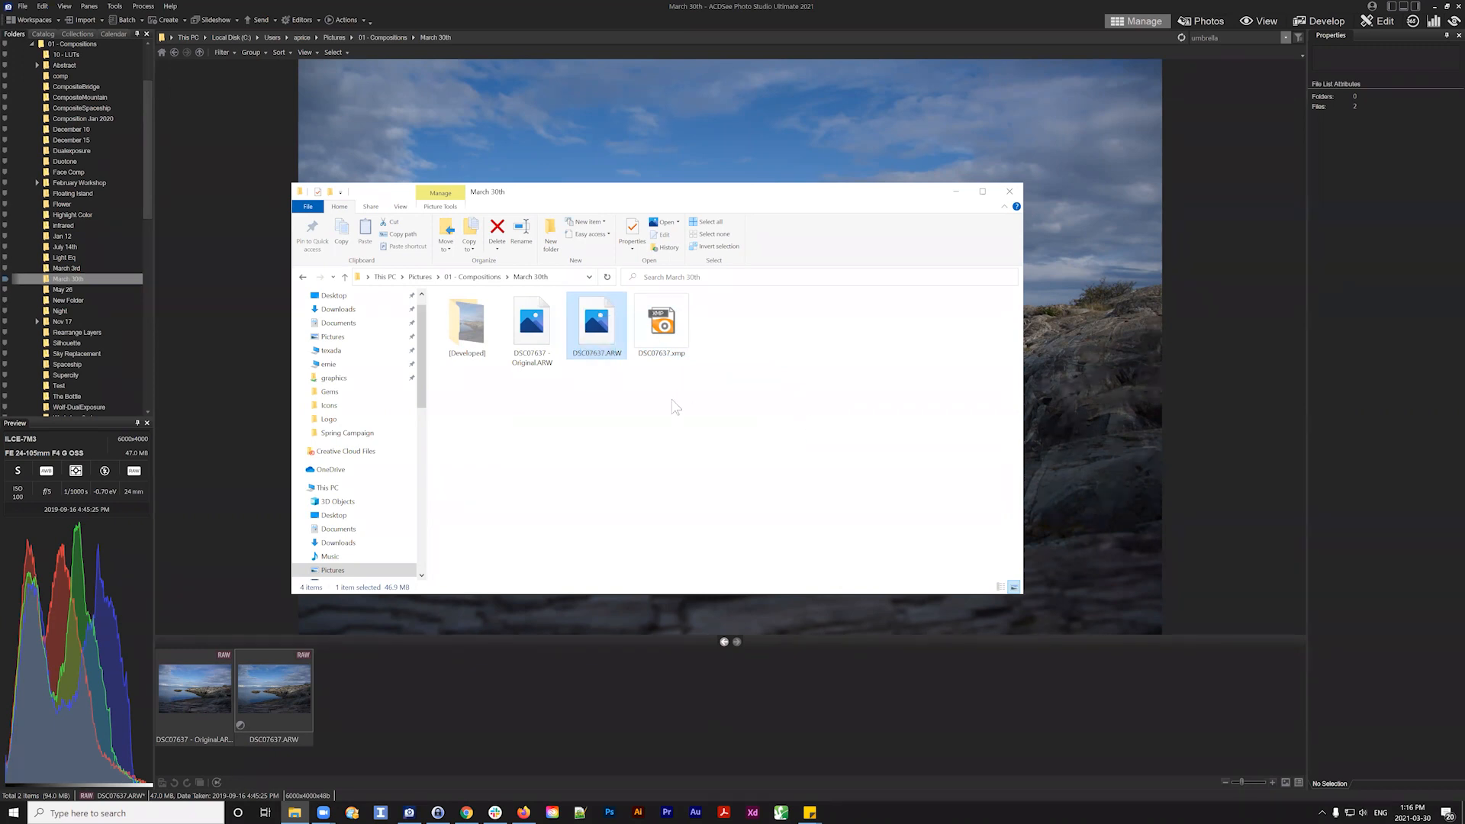
Paste a duplicate of DSC07637.ARW into the March 30th folder and move the File Explorer window slightly
{"action": "left_click", "coordinate": [775, 404]}
{"action": "key", "text": "ctrl+v"}
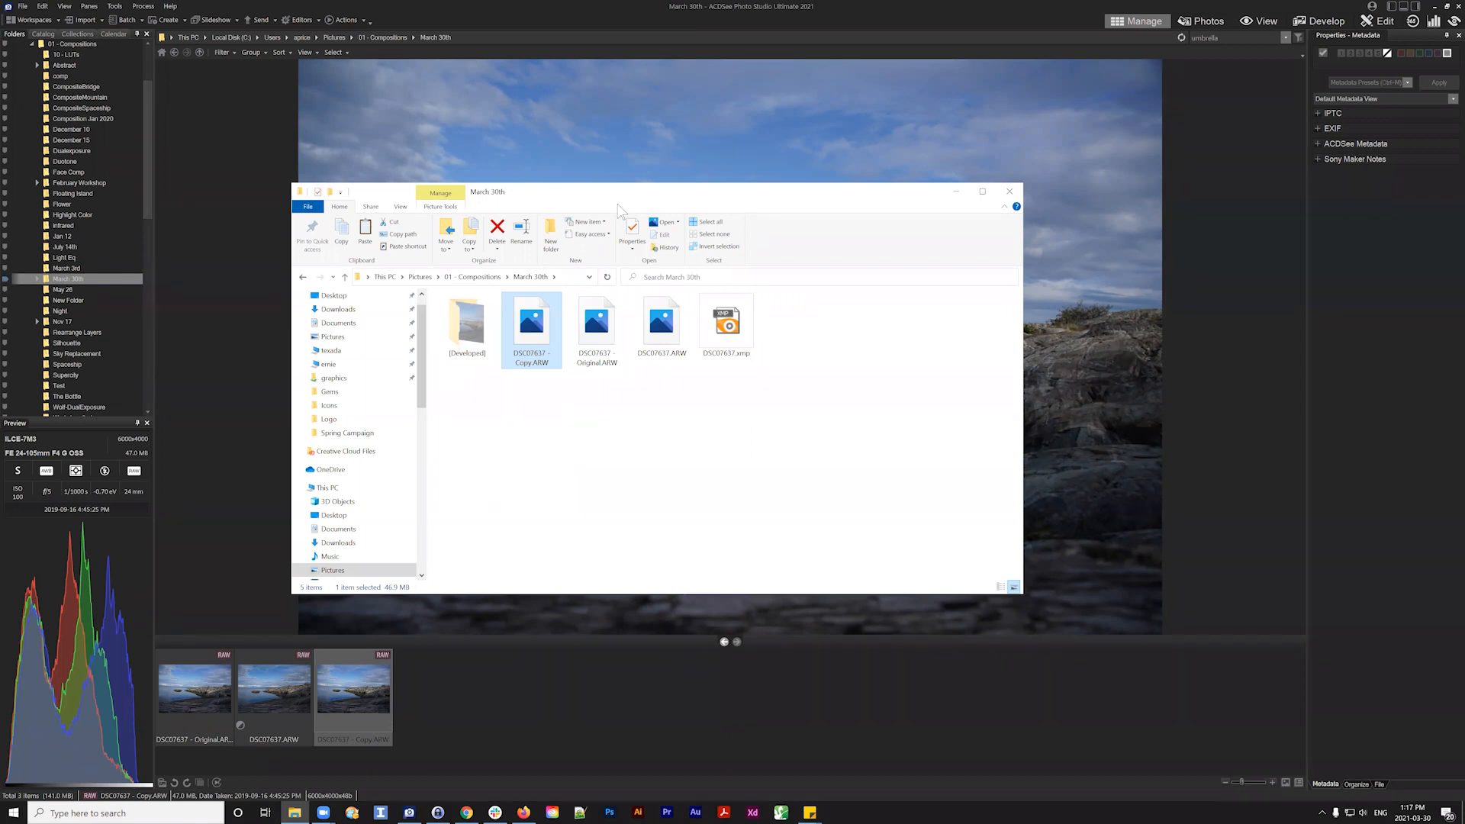
{"action": "left_click_drag", "start_coordinate": [620, 208], "coordinate": [629, 209]}
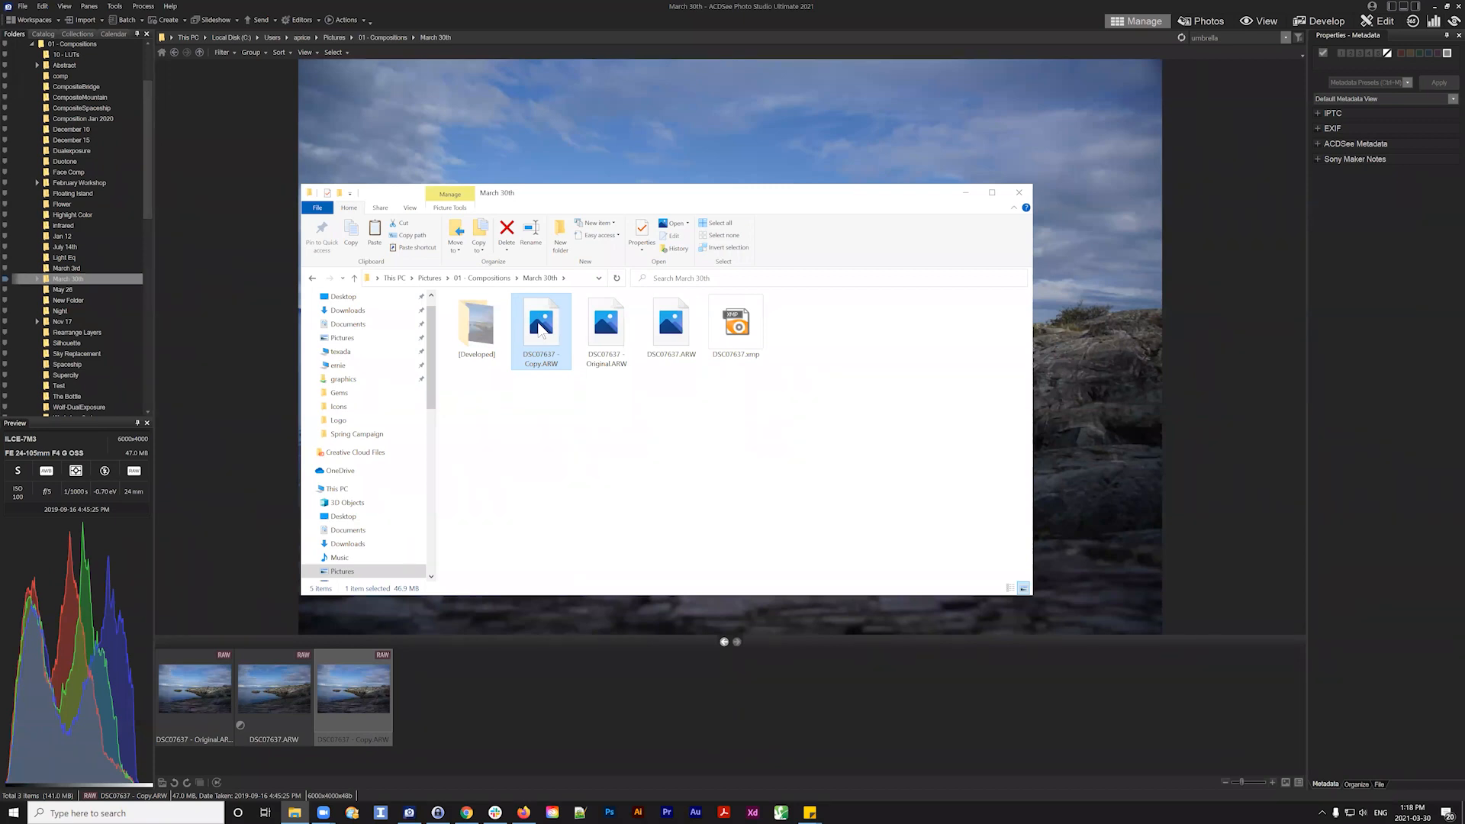
Select DSC07637.ARW together with its DSC07637.xmp file, clear the selection and close File Explorer
{"action": "left_click_drag", "start_coordinate": [776, 306], "coordinate": [664, 380]}
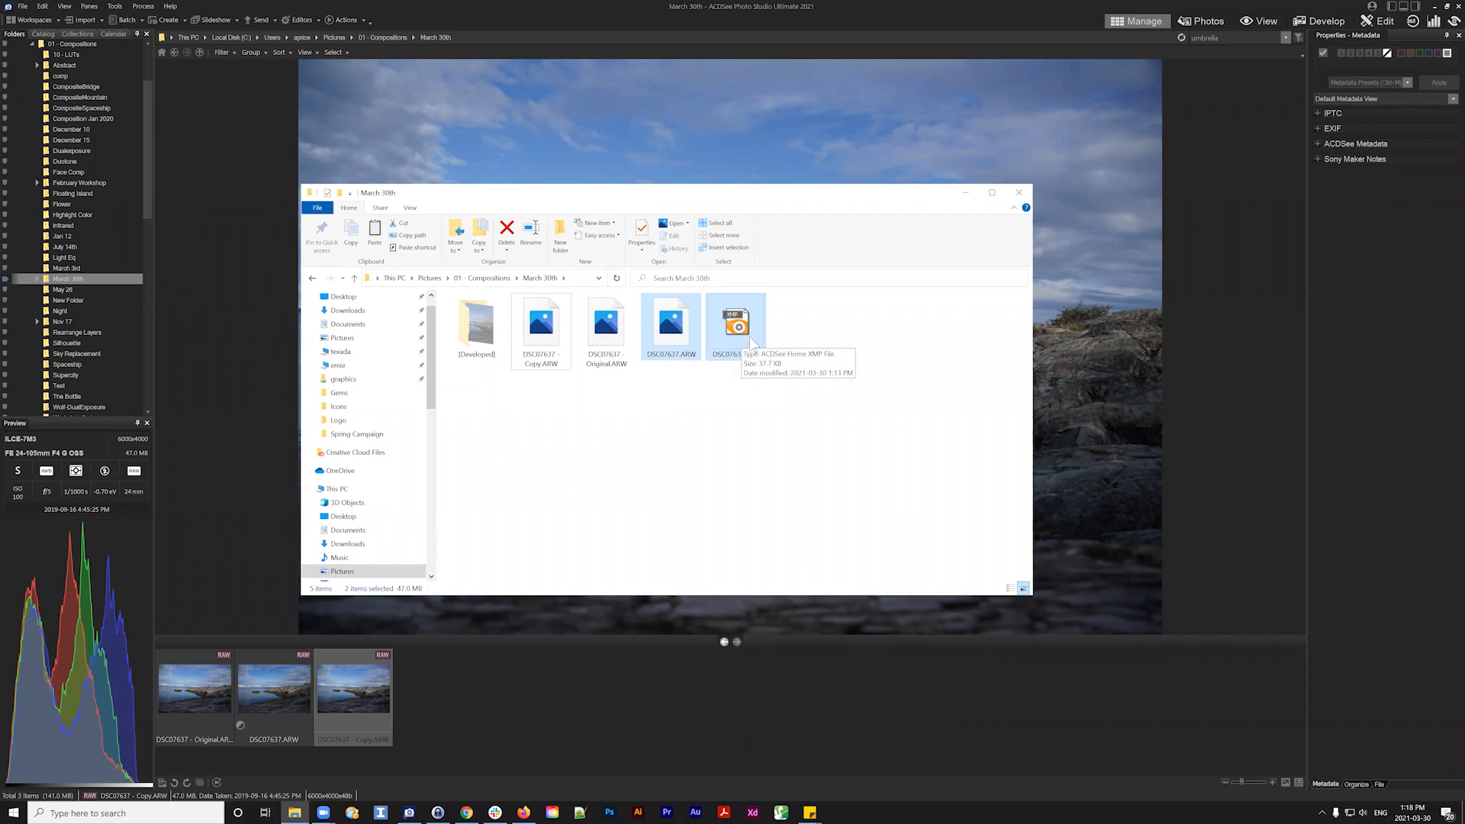
{"action": "left_click", "coordinate": [775, 395]}
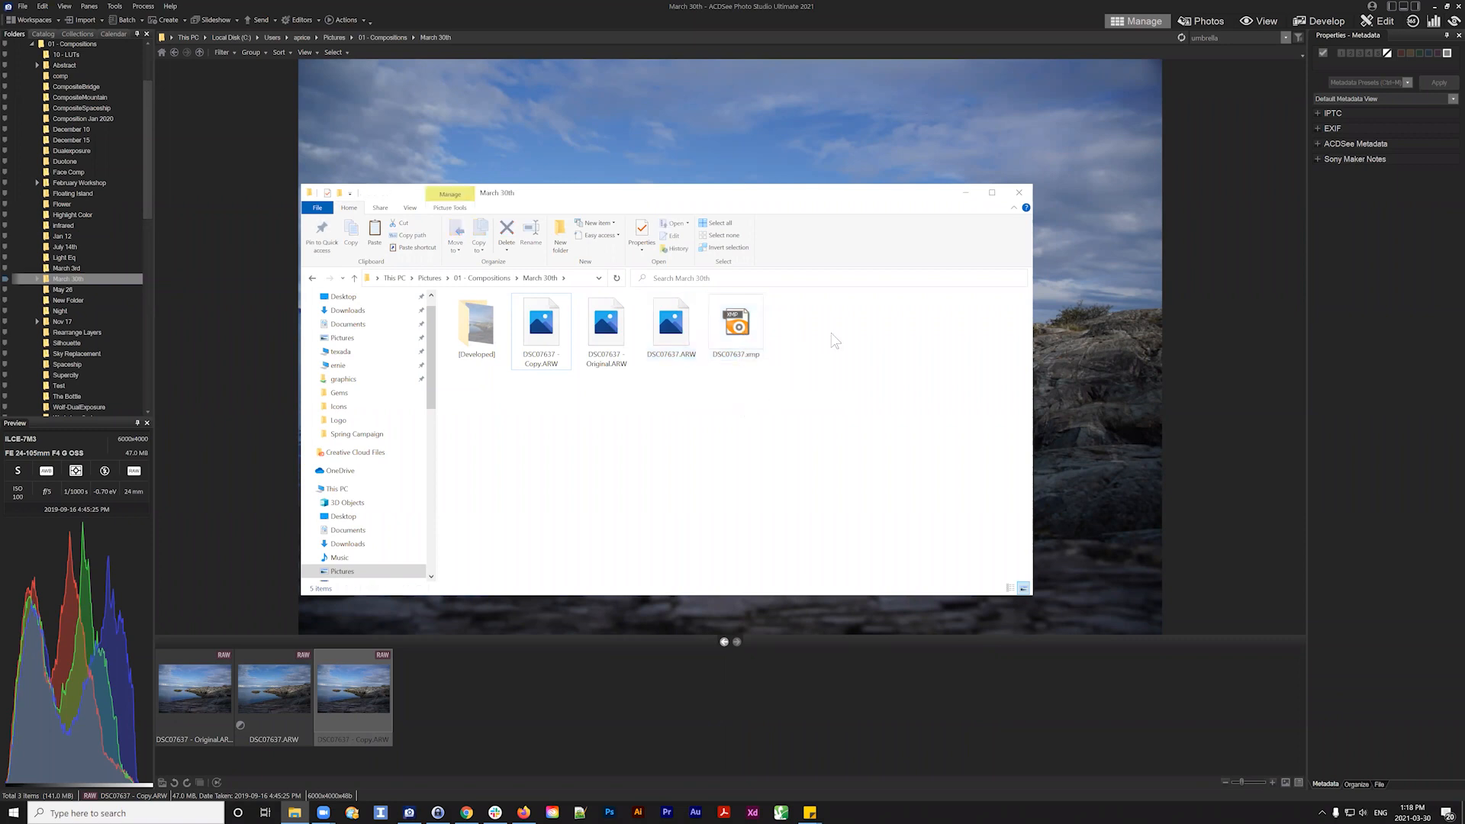
{"action": "left_click", "coordinate": [1019, 192]}
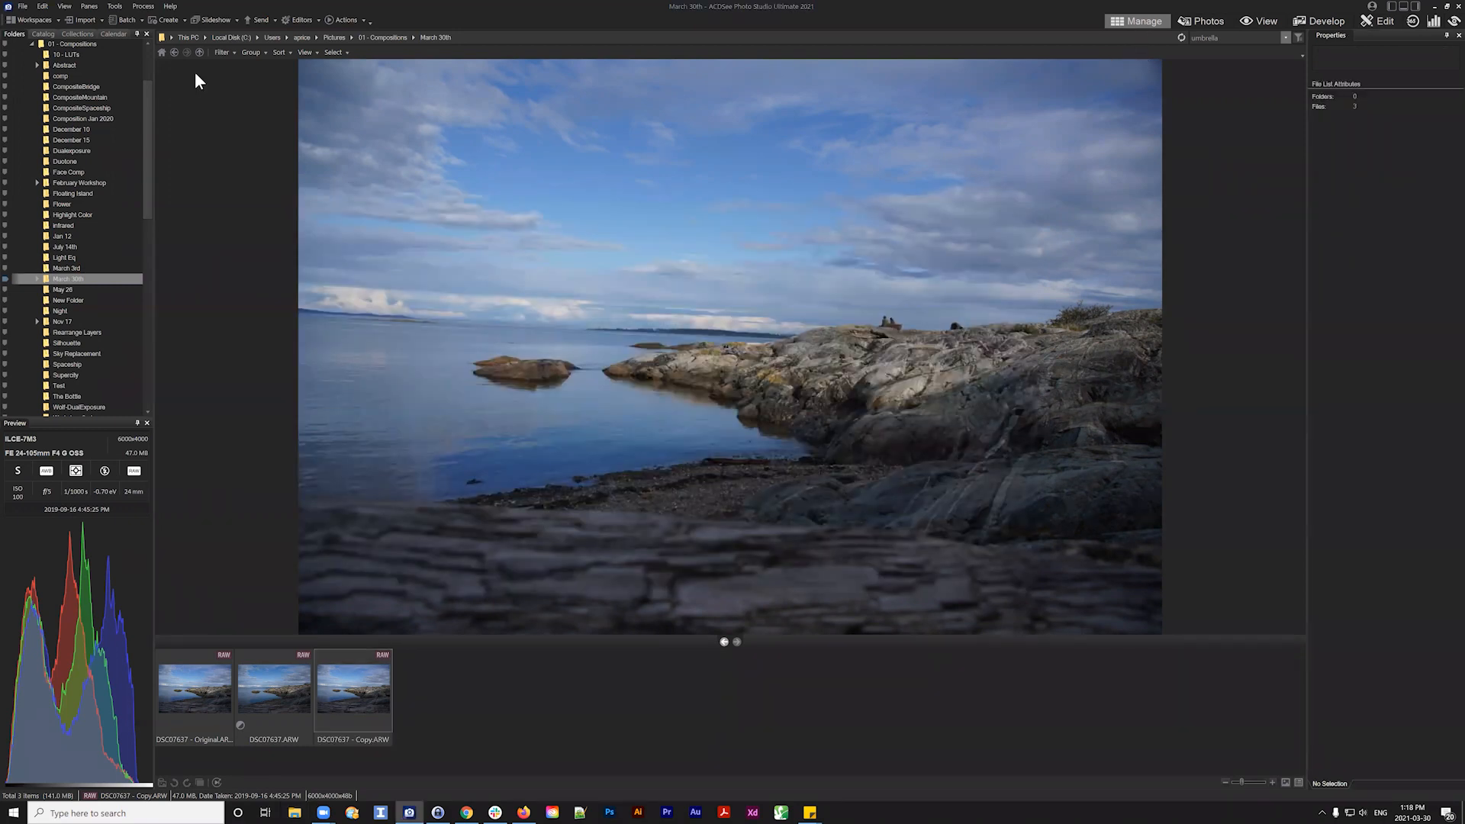
Open the Jan 12 folder inside 01 - Compositions in ACDSee and copy the photo DSC09408 - Copy.jpg
{"action": "left_click", "coordinate": [174, 52]}
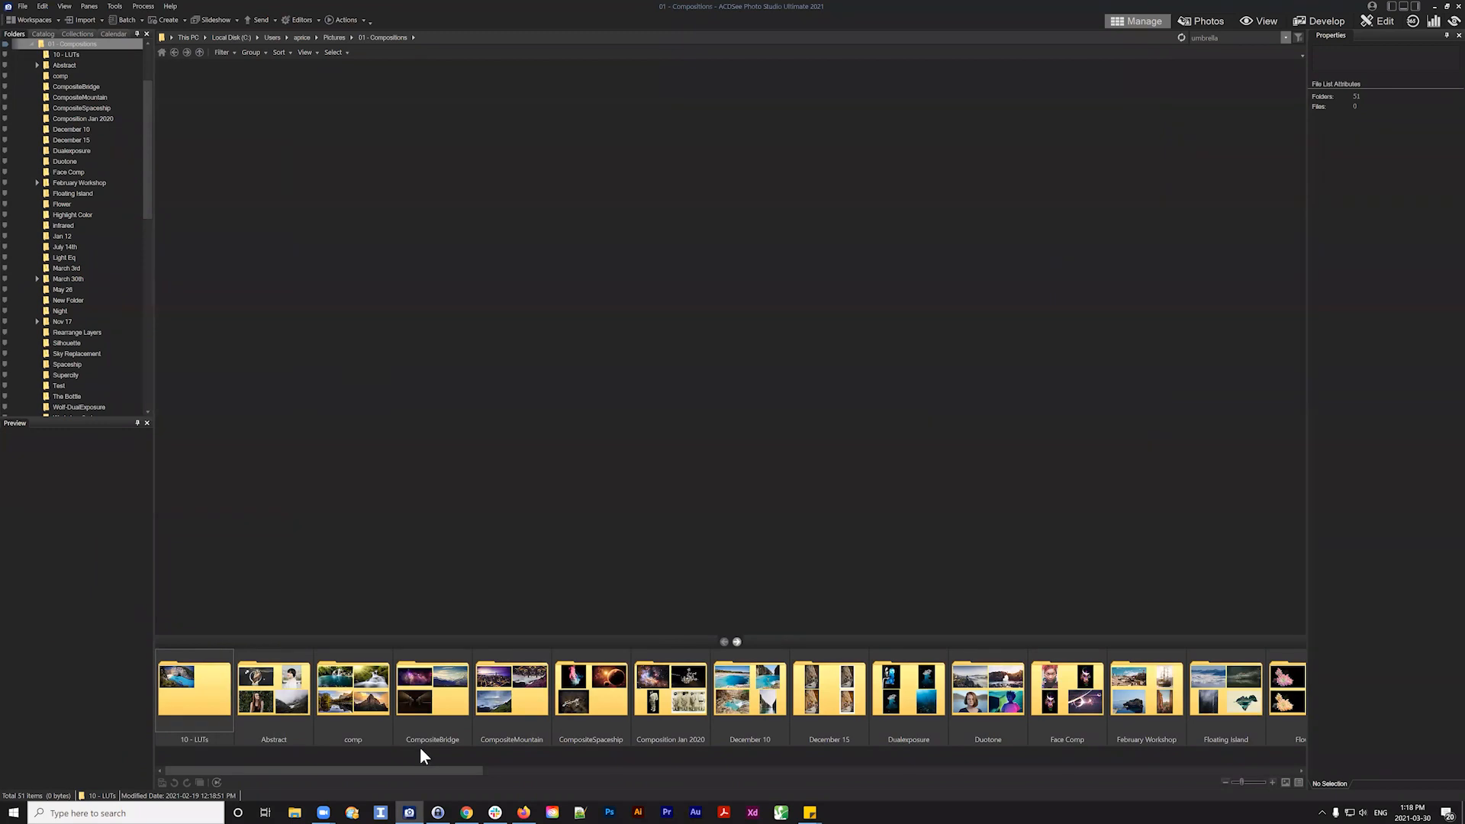
{"action": "scroll", "coordinate": [511, 753], "scroll_direction": "down", "scroll_amount": 1}
{"action": "scroll", "coordinate": [702, 732], "scroll_direction": "down", "scroll_amount": 9}
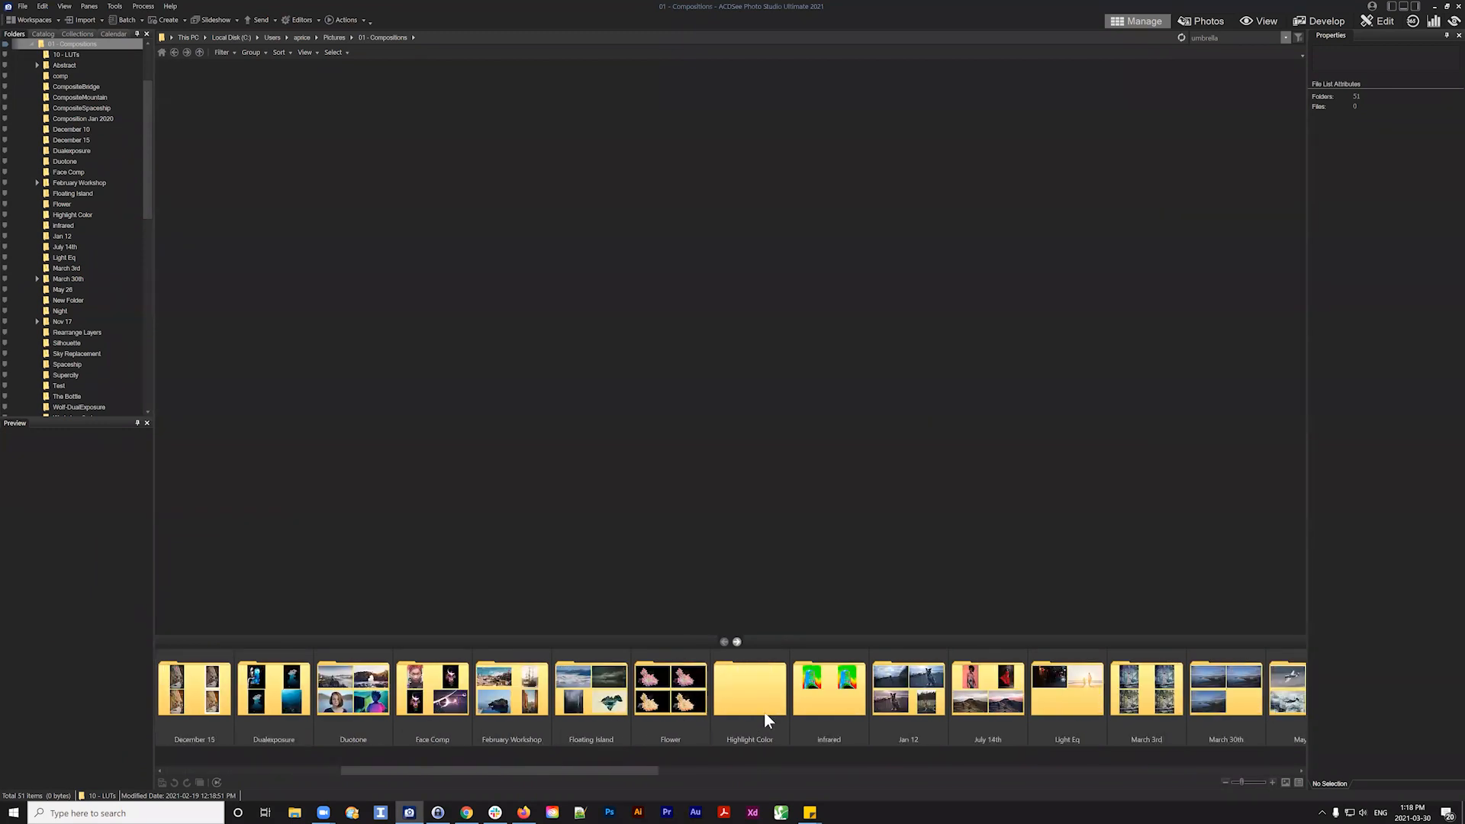
{"action": "scroll", "coordinate": [763, 708], "scroll_direction": "down", "scroll_amount": 1}
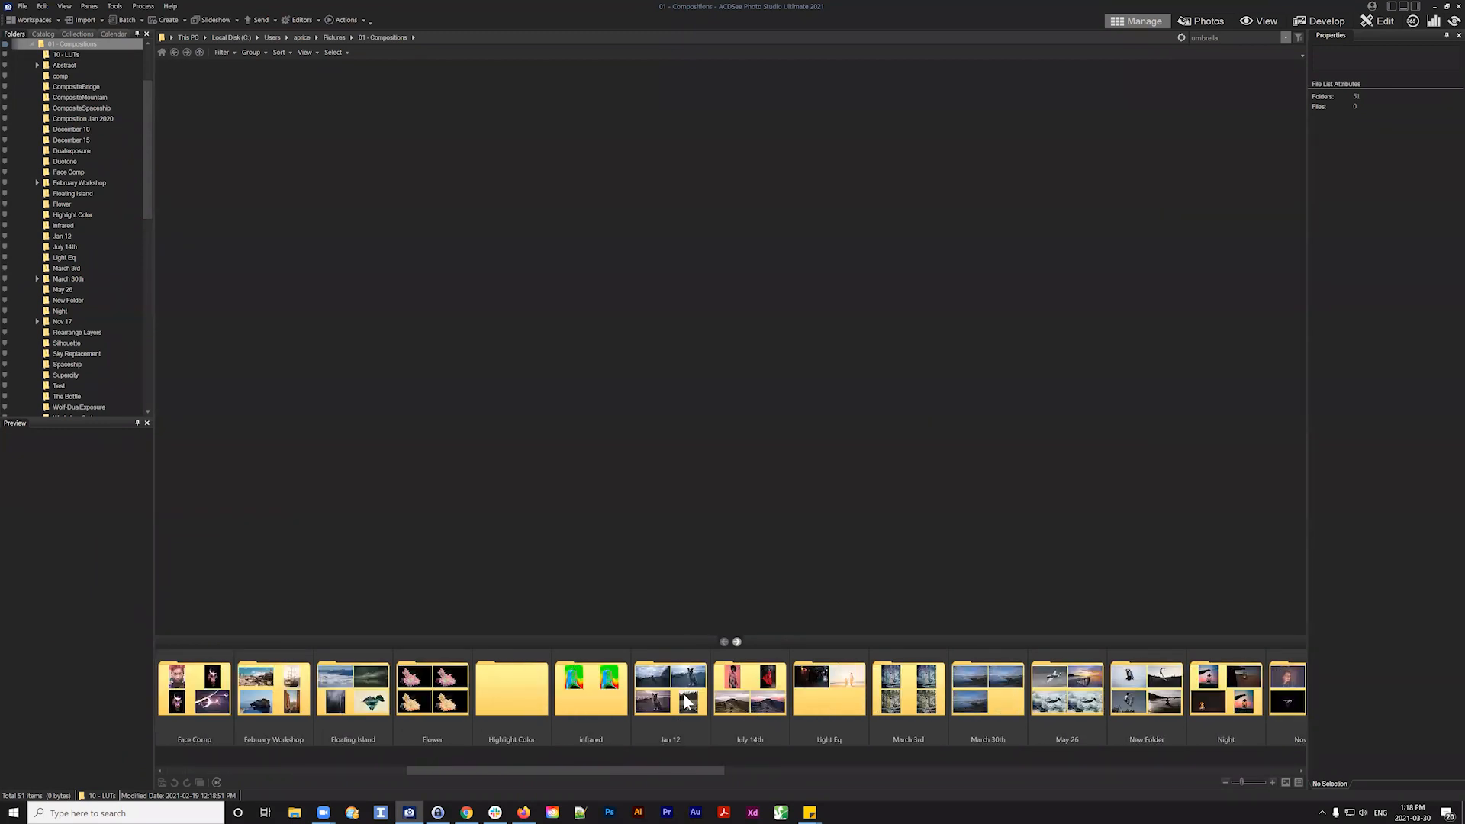
{"action": "double_click", "coordinate": [674, 679]}
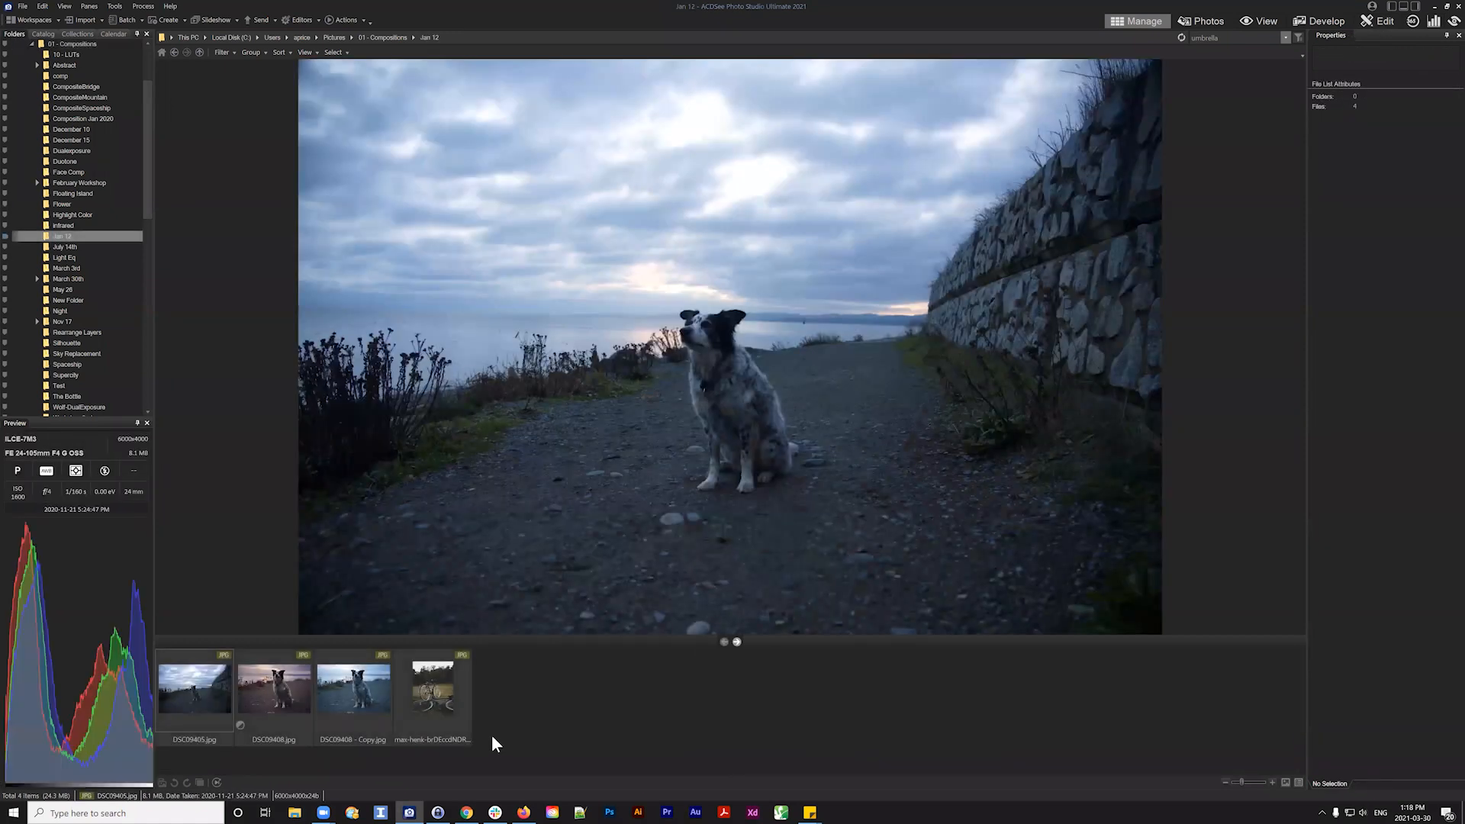
{"action": "left_click", "coordinate": [363, 686]}
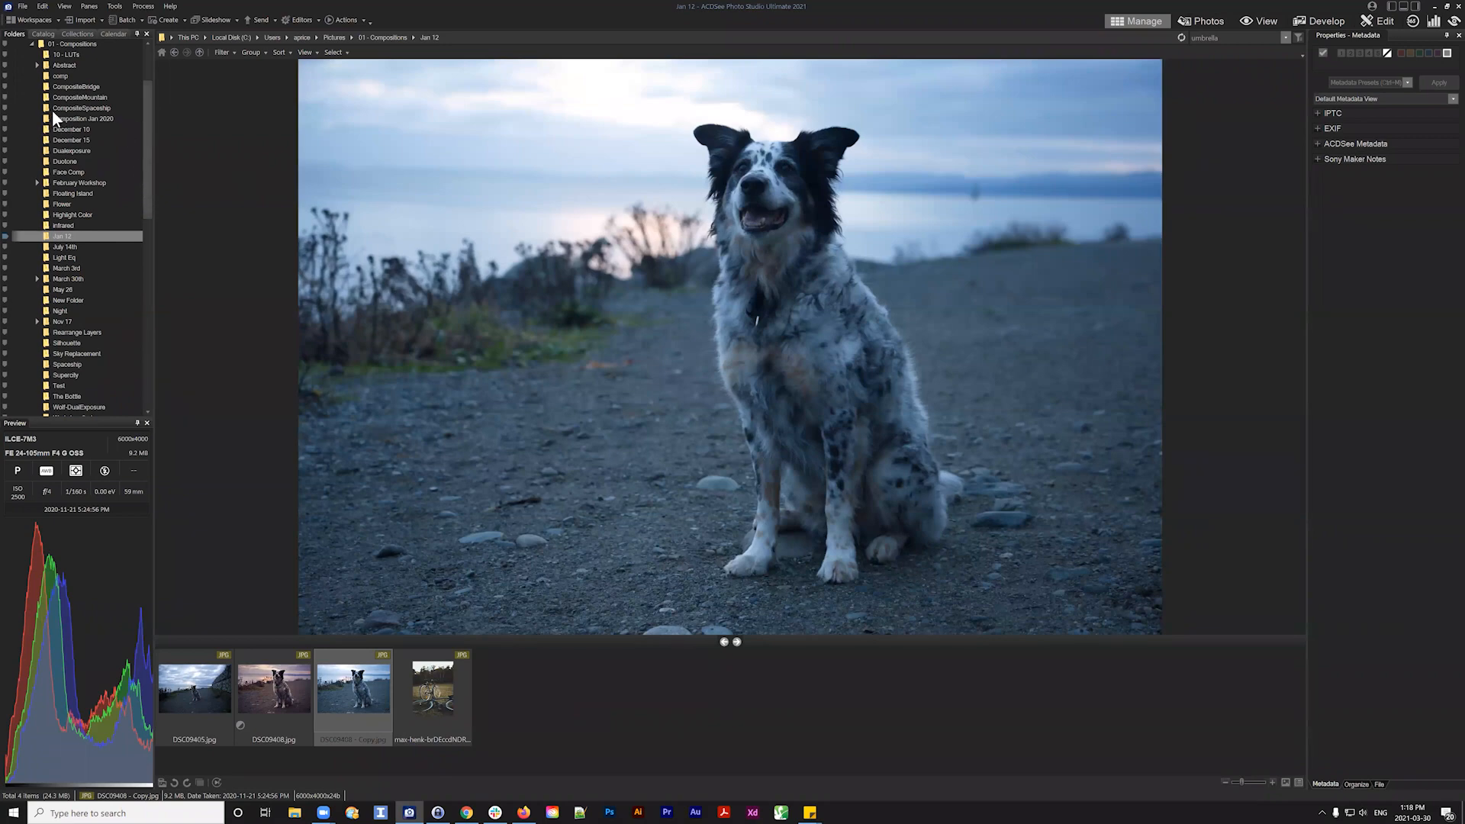
Go back through 01 - Compositions to the March 30th folder and paste the copied dog photo there
{"action": "scroll", "coordinate": [100, 141], "scroll_direction": "up", "scroll_amount": 3}
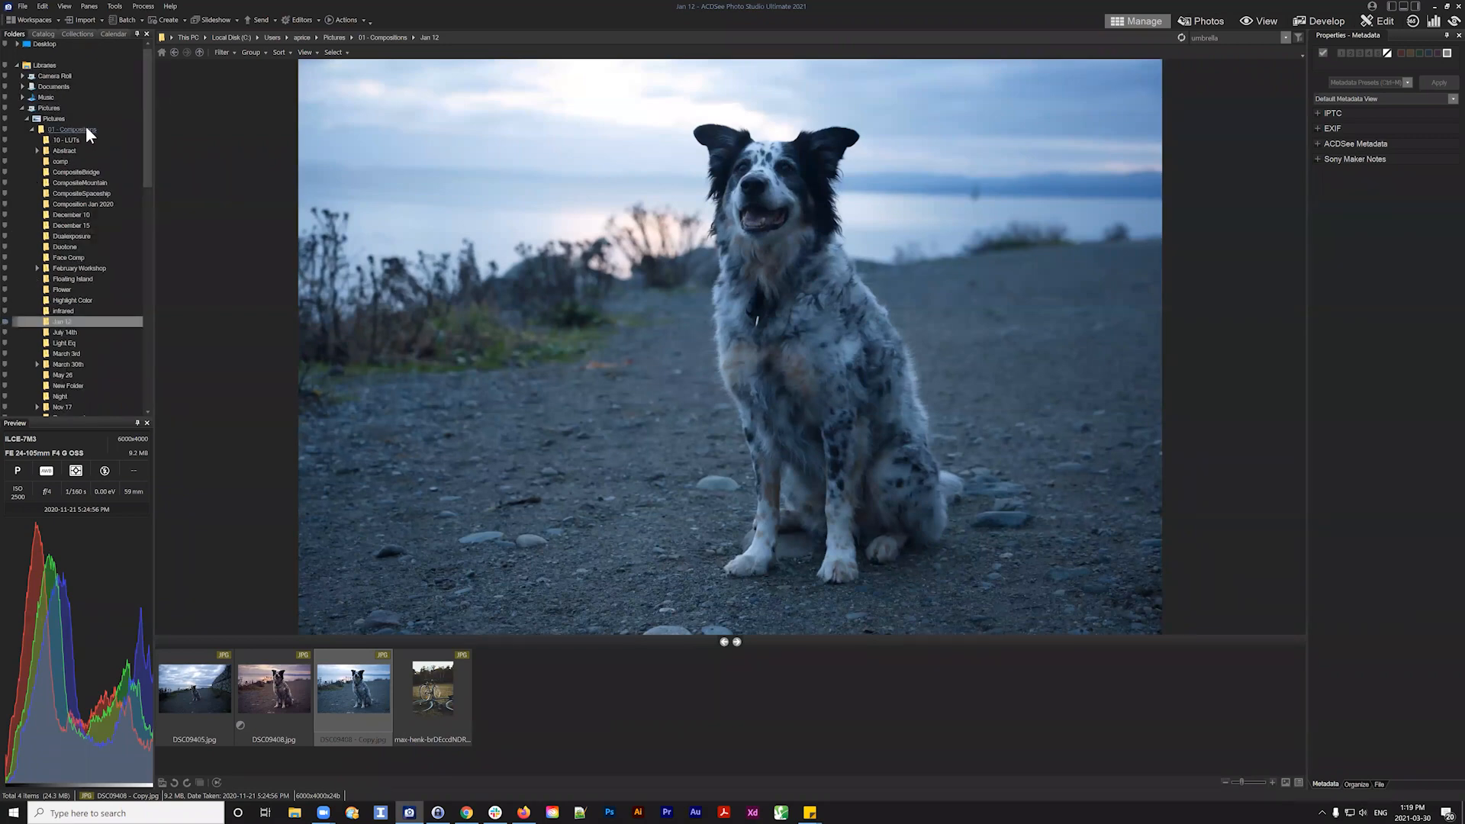
{"action": "left_click", "coordinate": [77, 130]}
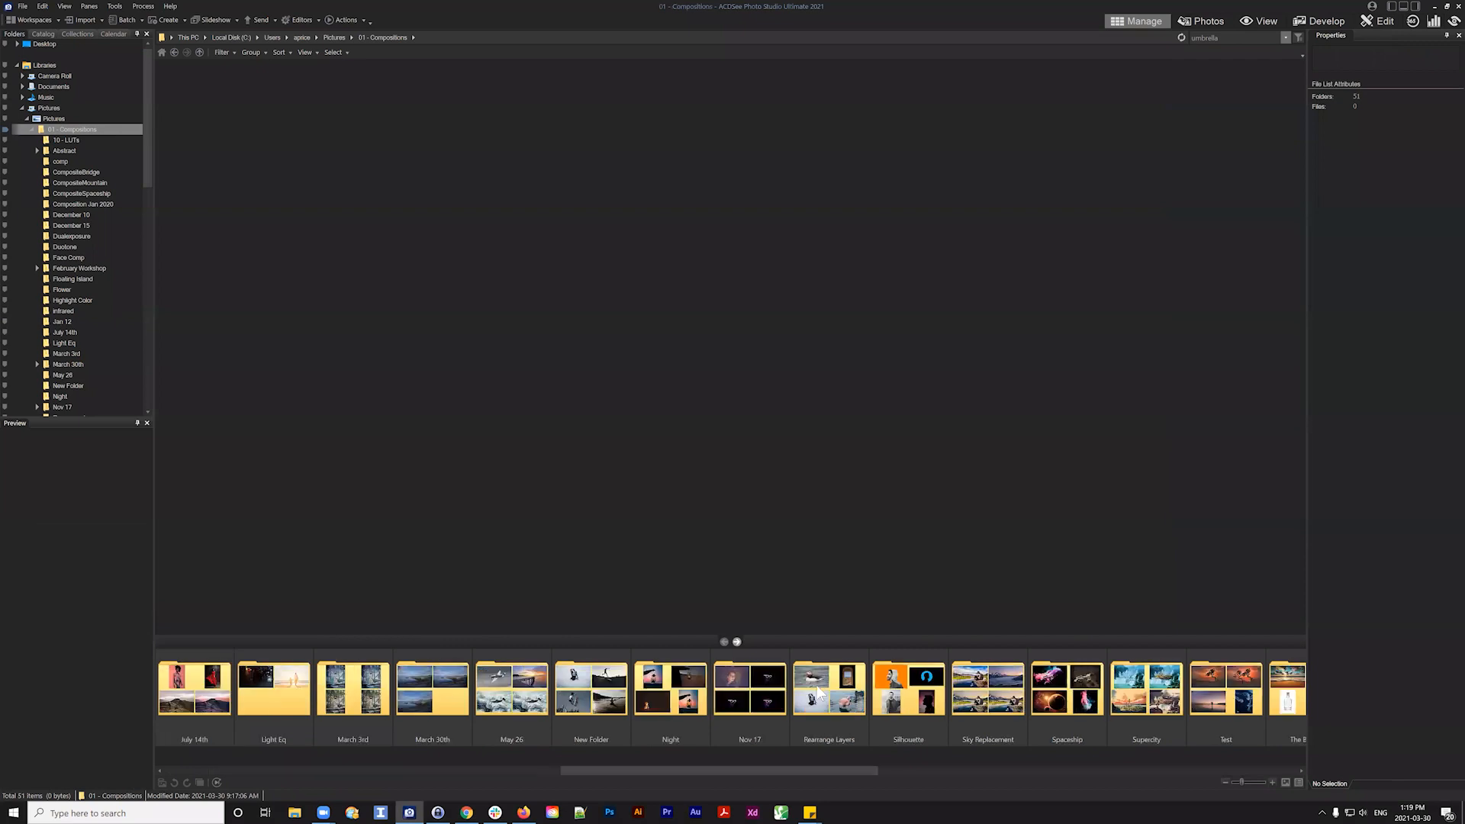
{"action": "scroll", "coordinate": [817, 685], "scroll_direction": "up", "scroll_amount": 2}
{"action": "double_click", "coordinate": [614, 680]}
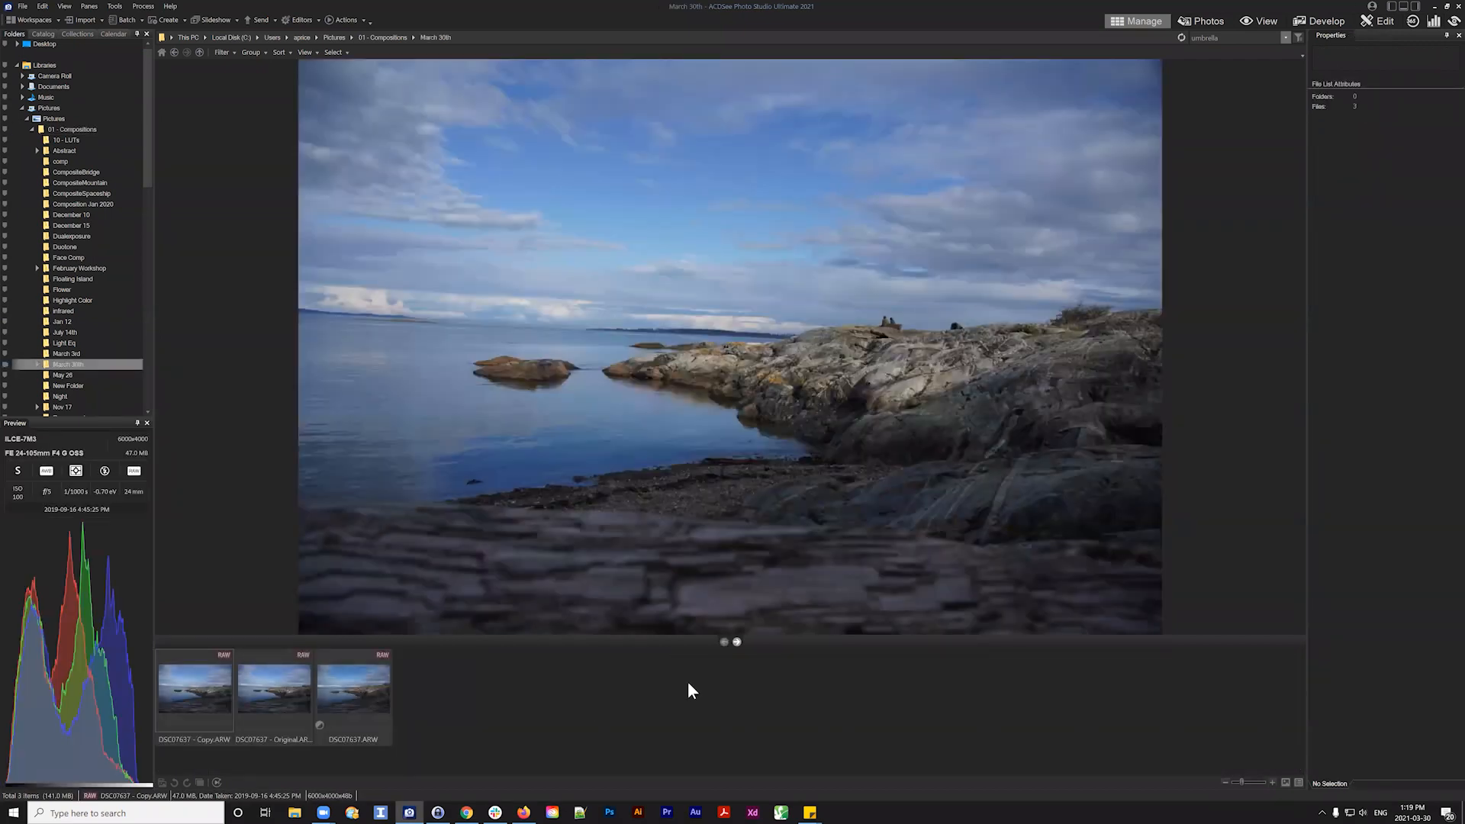
{"action": "key", "text": "ctrl+v"}
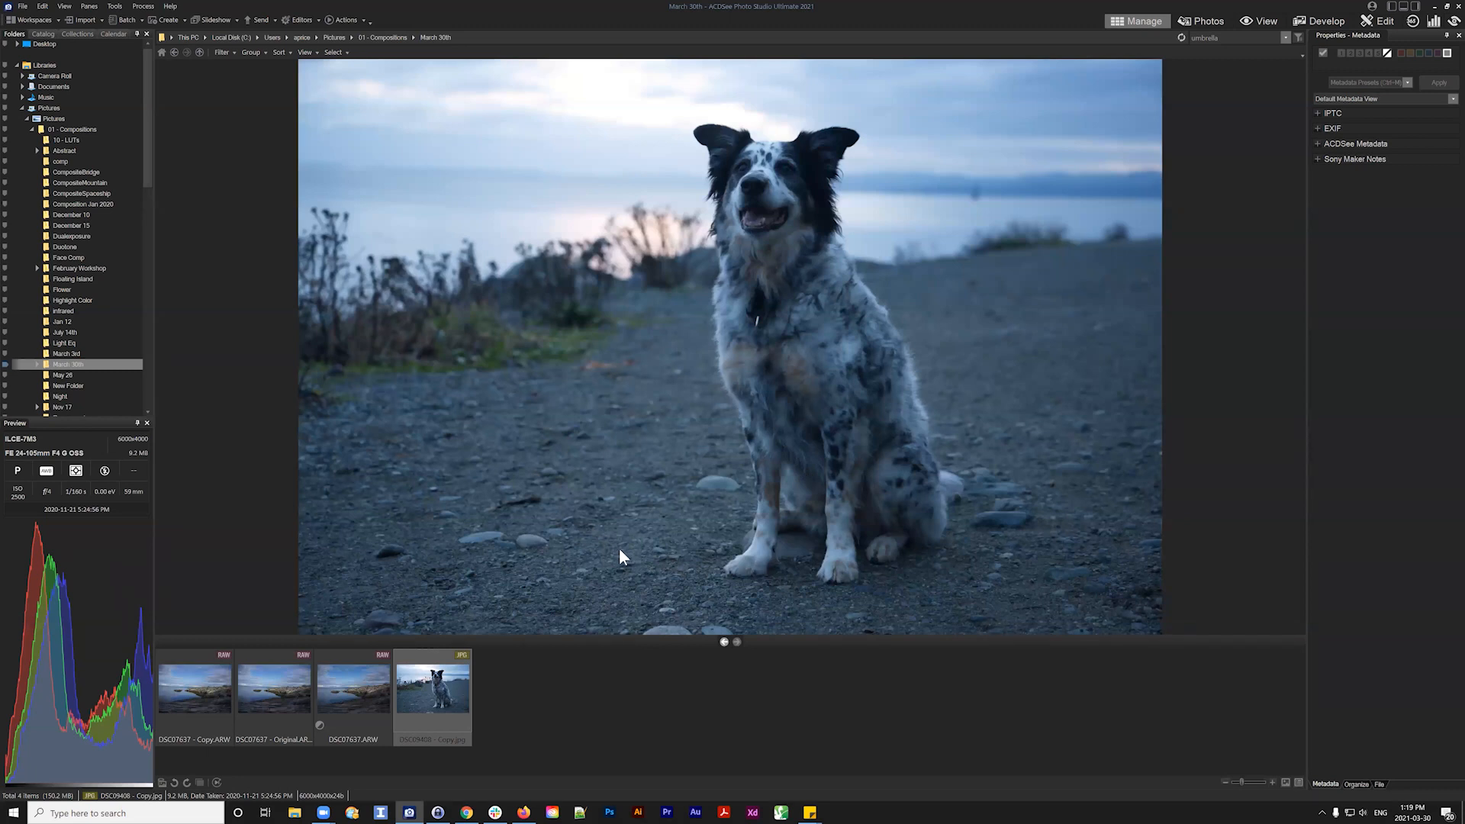
Compare the pasted JPG with the developed RAW photo and rename the JPG as dog
{"action": "left_click", "coordinate": [487, 653]}
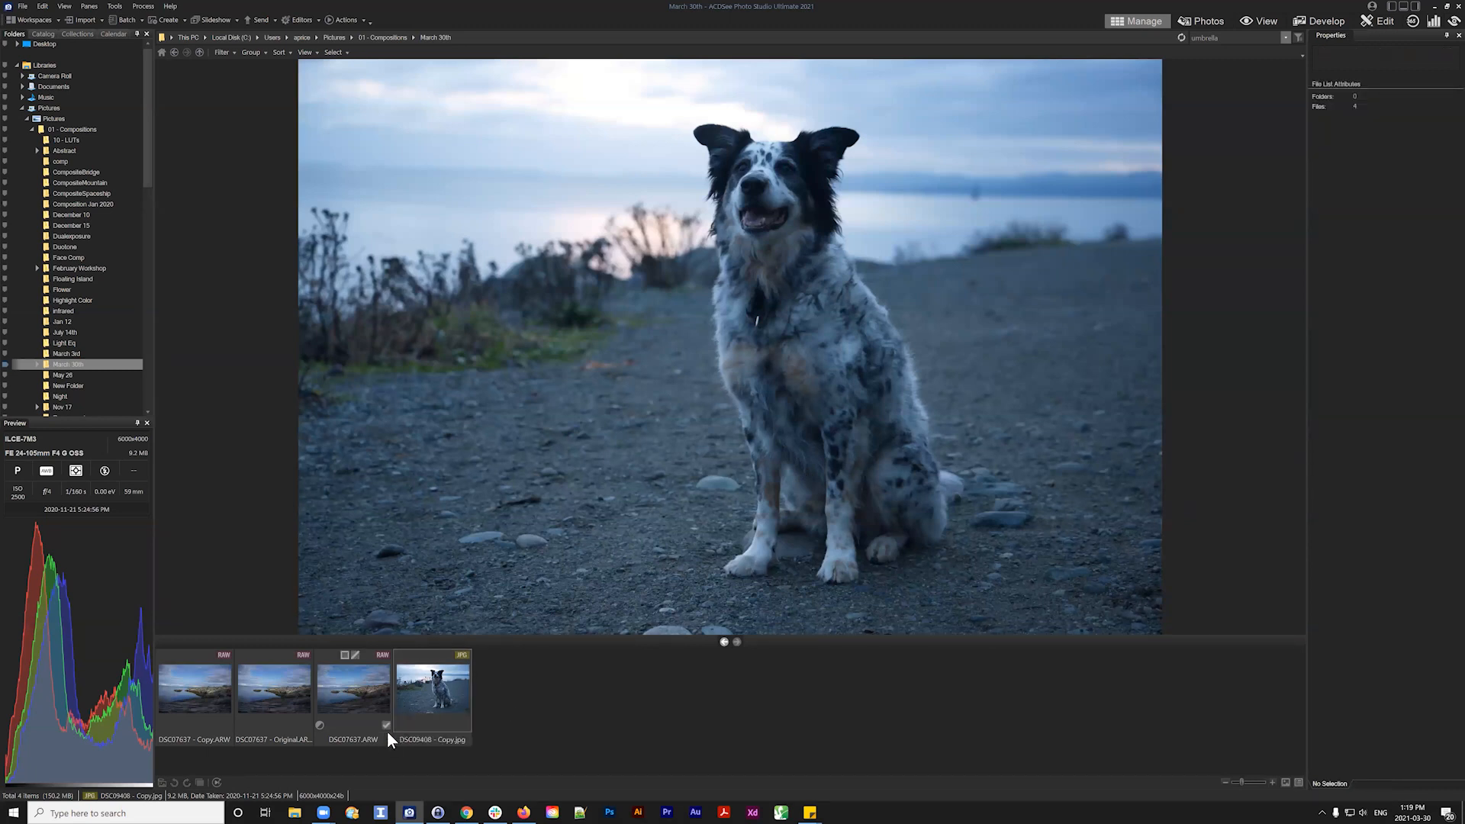
{"action": "left_click", "coordinate": [463, 655]}
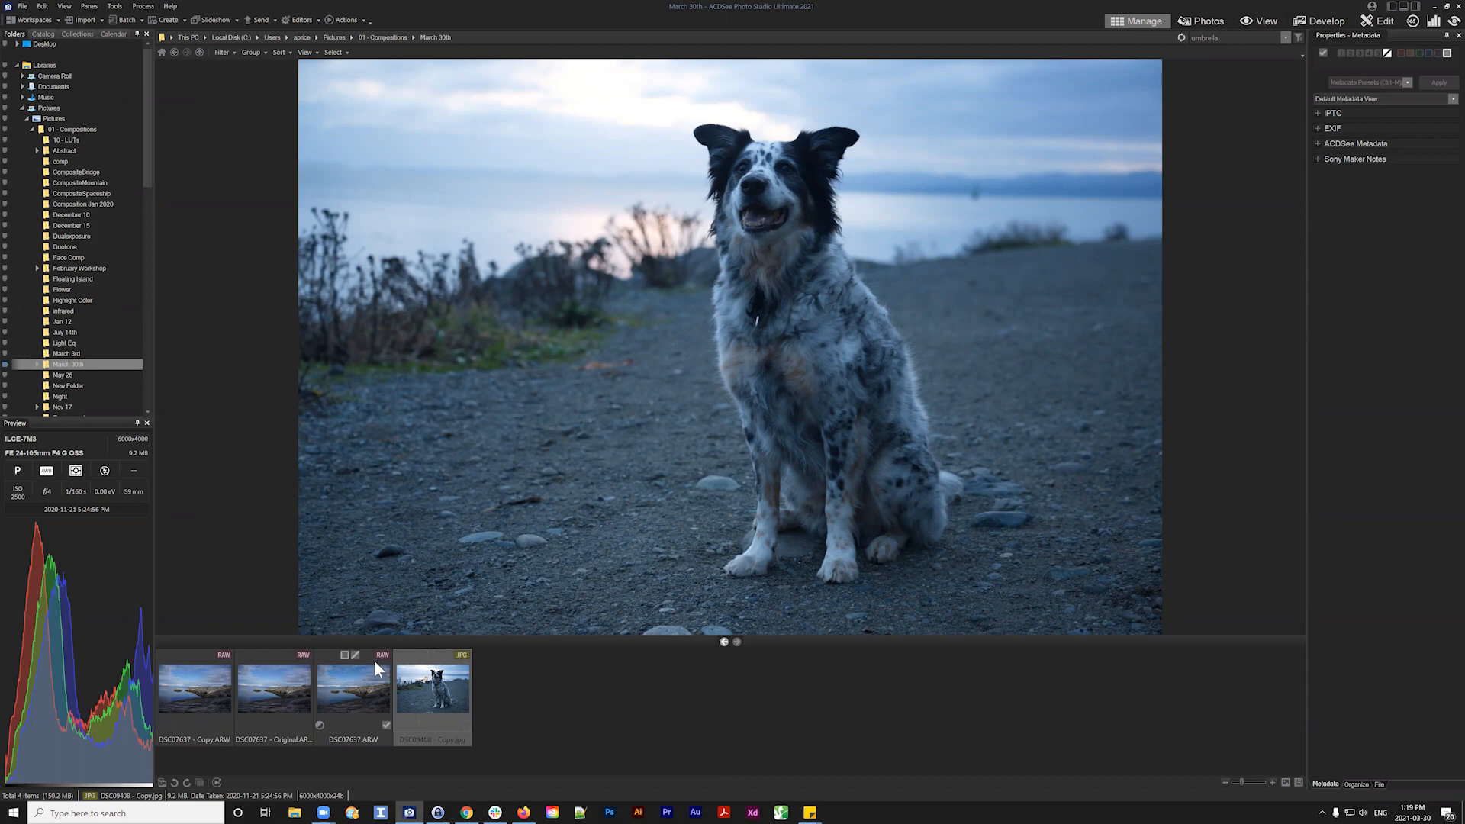
{"action": "left_click", "coordinate": [356, 685]}
{"action": "left_click", "coordinate": [420, 683]}
{"action": "right_click", "coordinate": [439, 688]}
{"action": "left_click", "coordinate": [468, 584]}
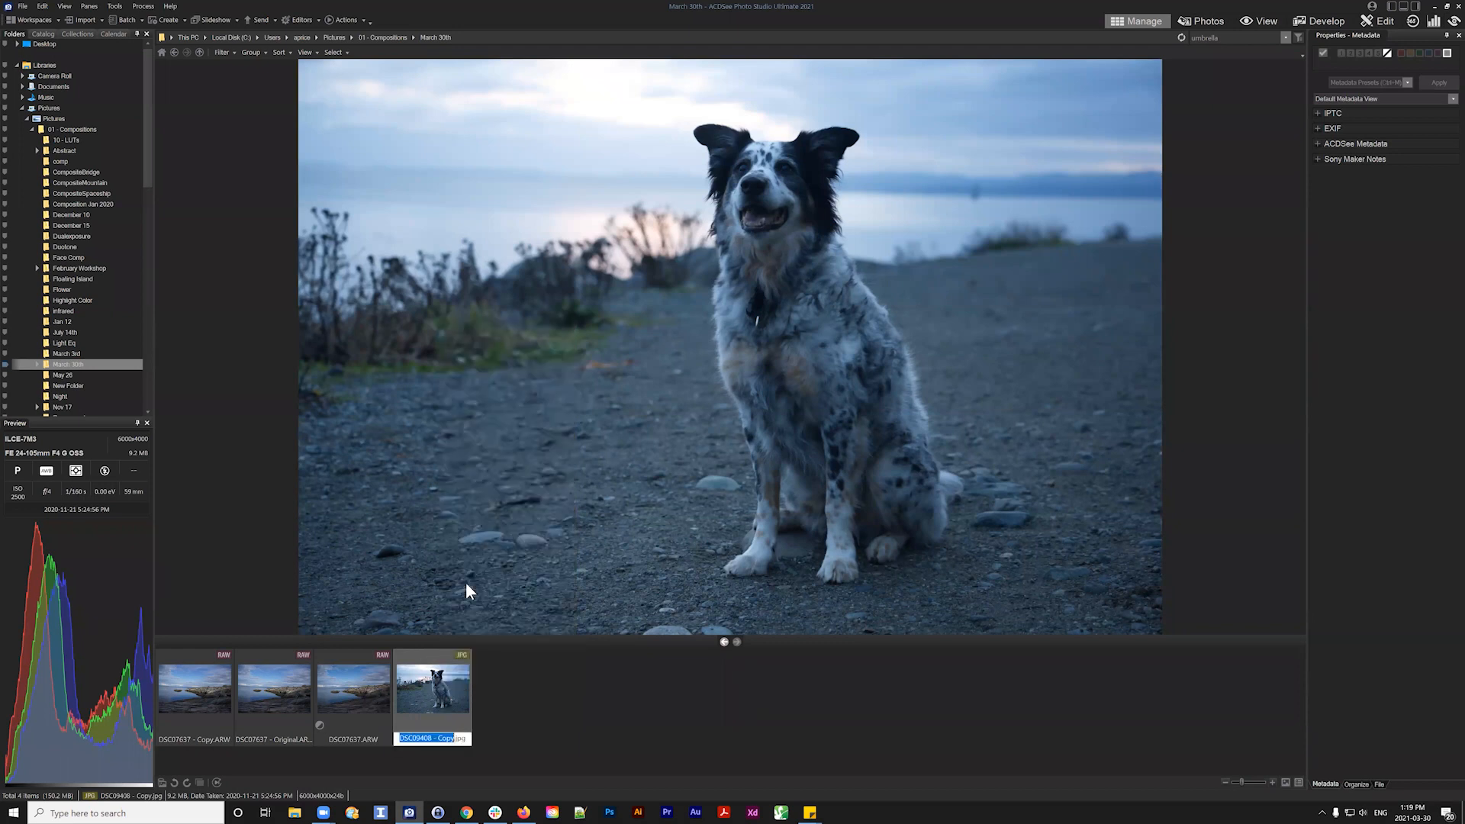
{"action": "type", "text": "dog"}
{"action": "key", "text": "Return"}
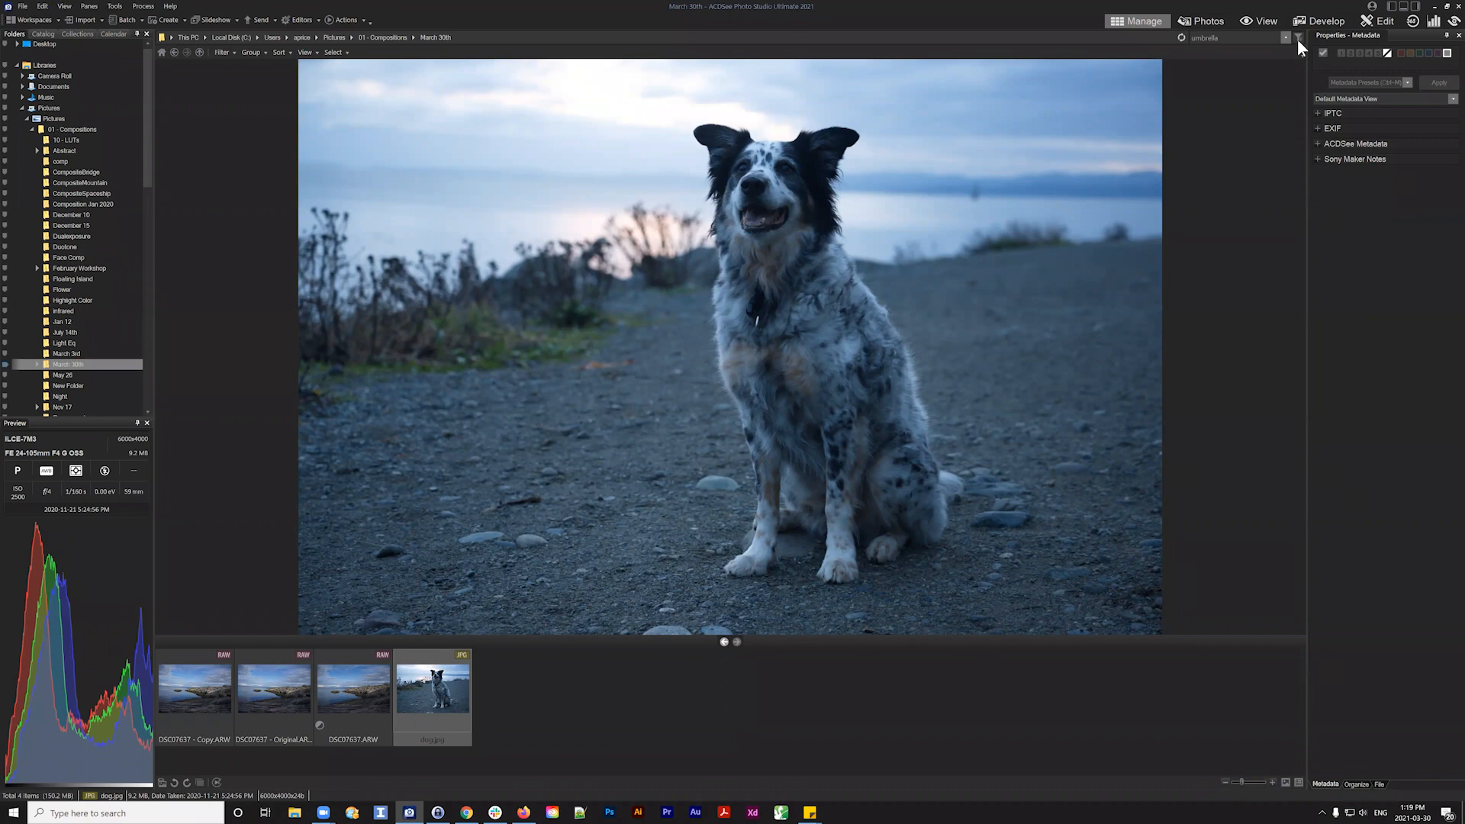
Straighten dog.jpg by about 14.4 degrees to the right in Develop mode and save the changes
{"action": "left_click", "coordinate": [1316, 21]}
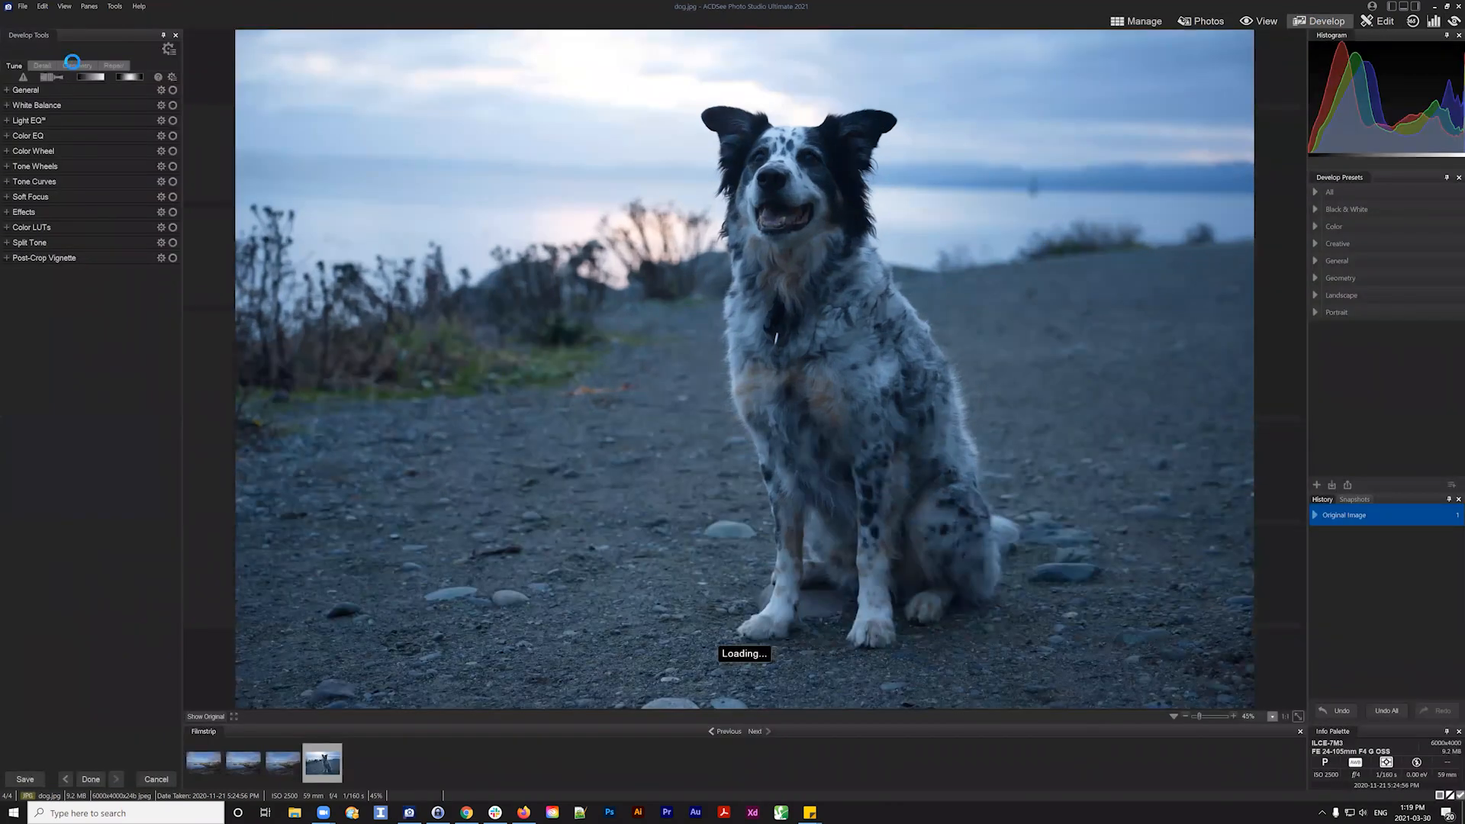
{"action": "left_click", "coordinate": [76, 66]}
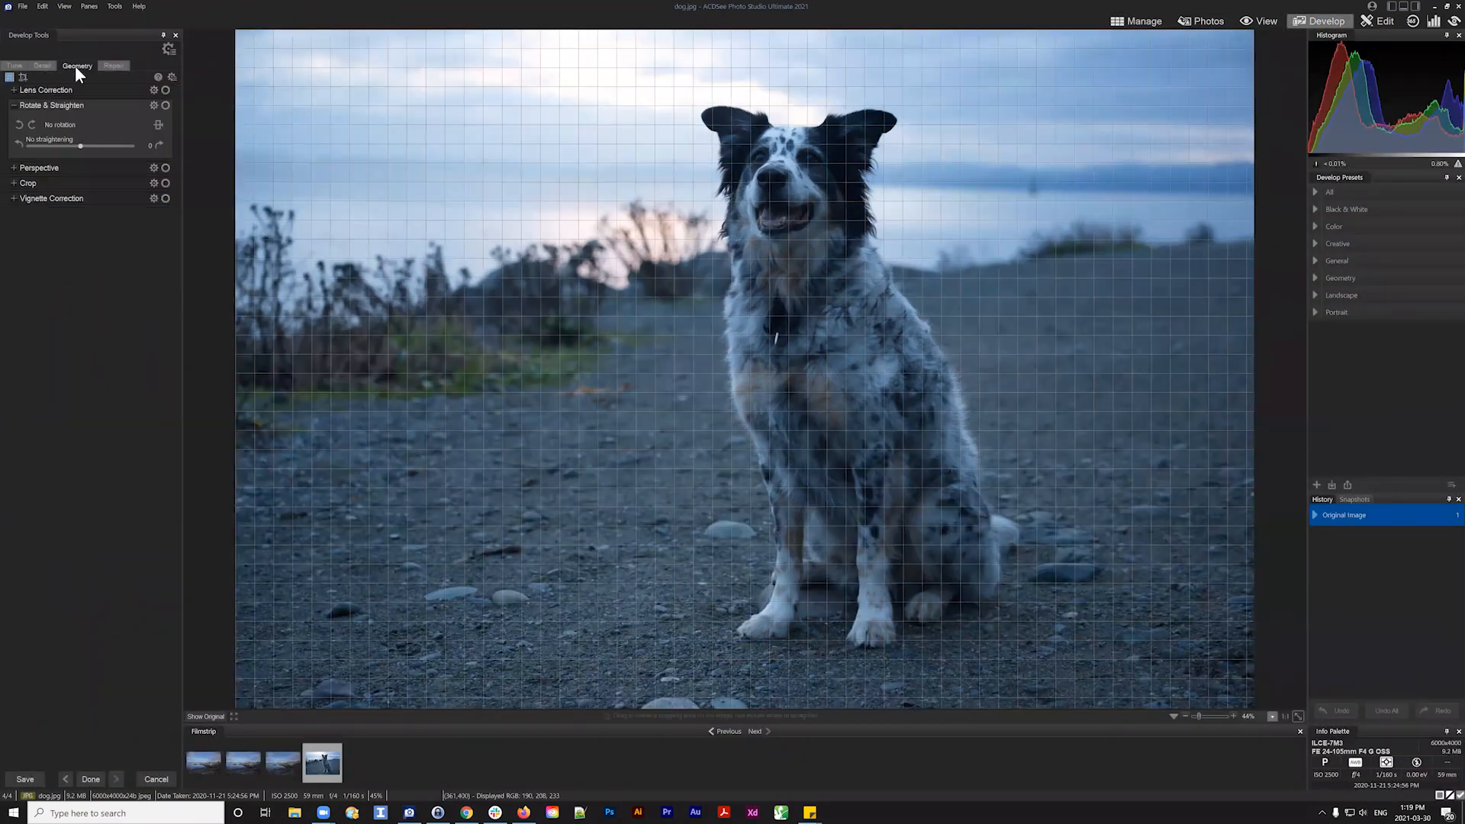
{"action": "left_click", "coordinate": [158, 125]}
{"action": "left_click_drag", "start_coordinate": [1097, 221], "coordinate": [1090, 222]}
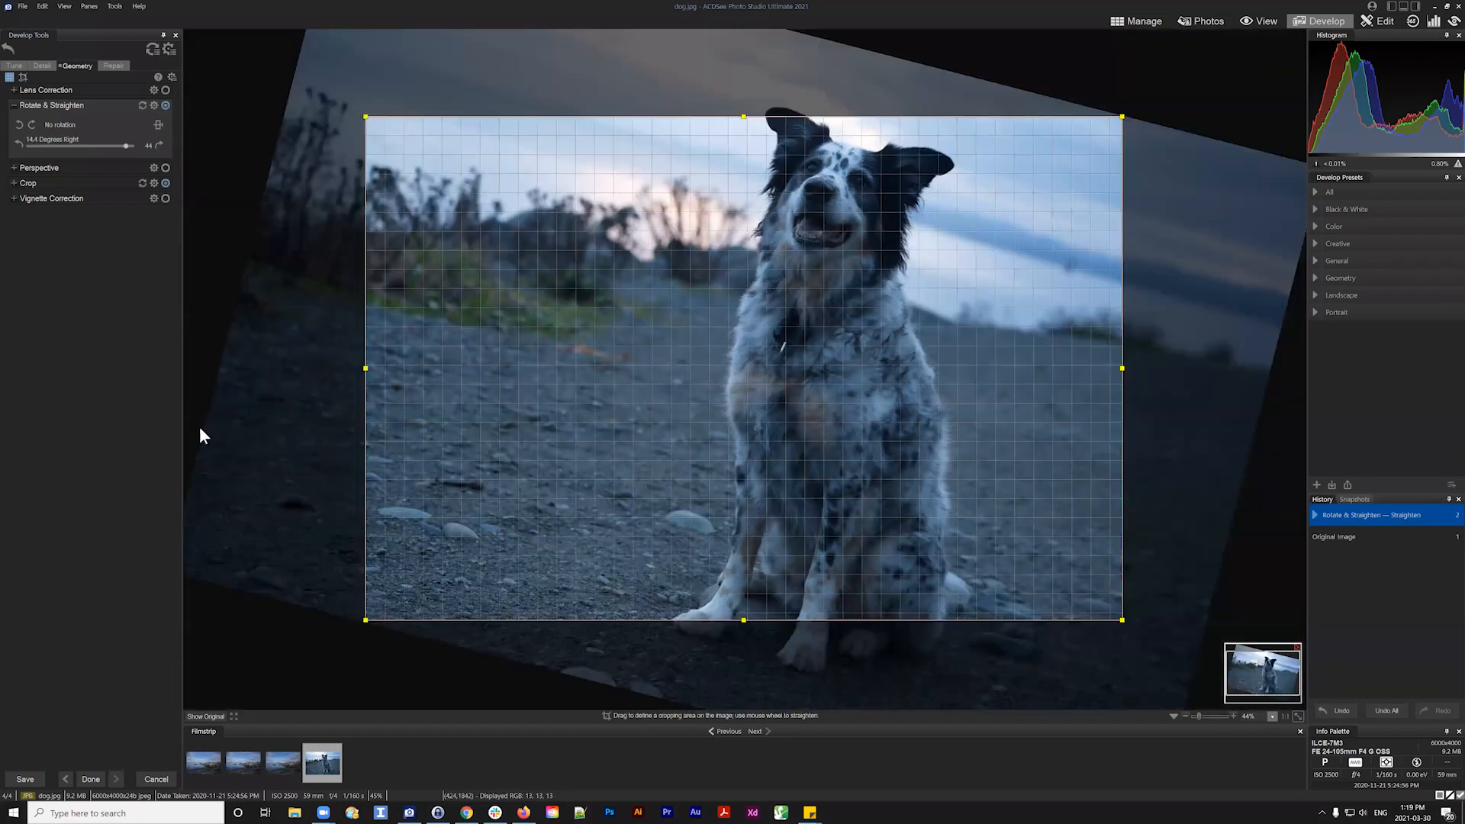
{"action": "left_click", "coordinate": [91, 778]}
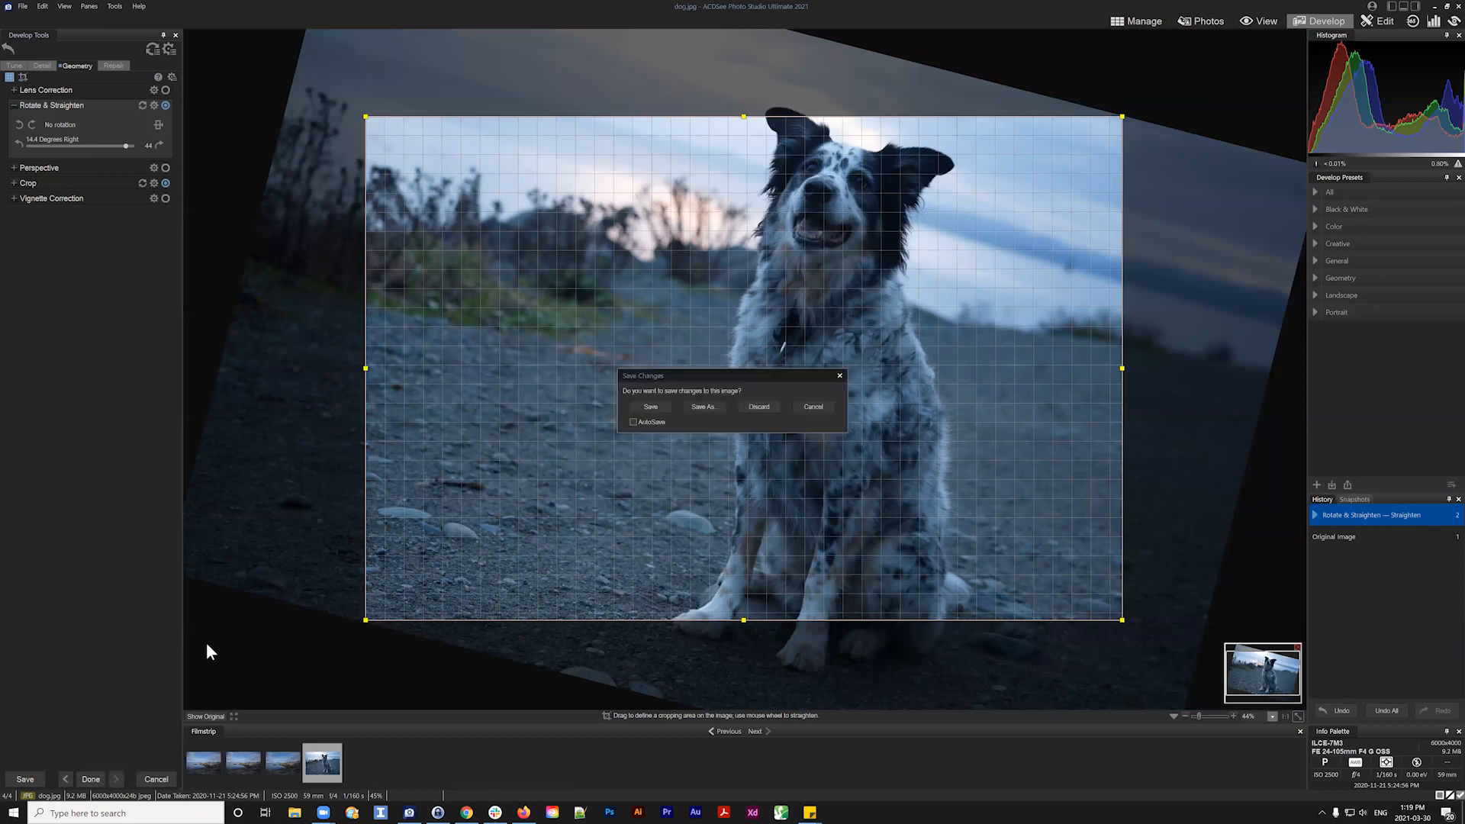
{"action": "left_click", "coordinate": [652, 409]}
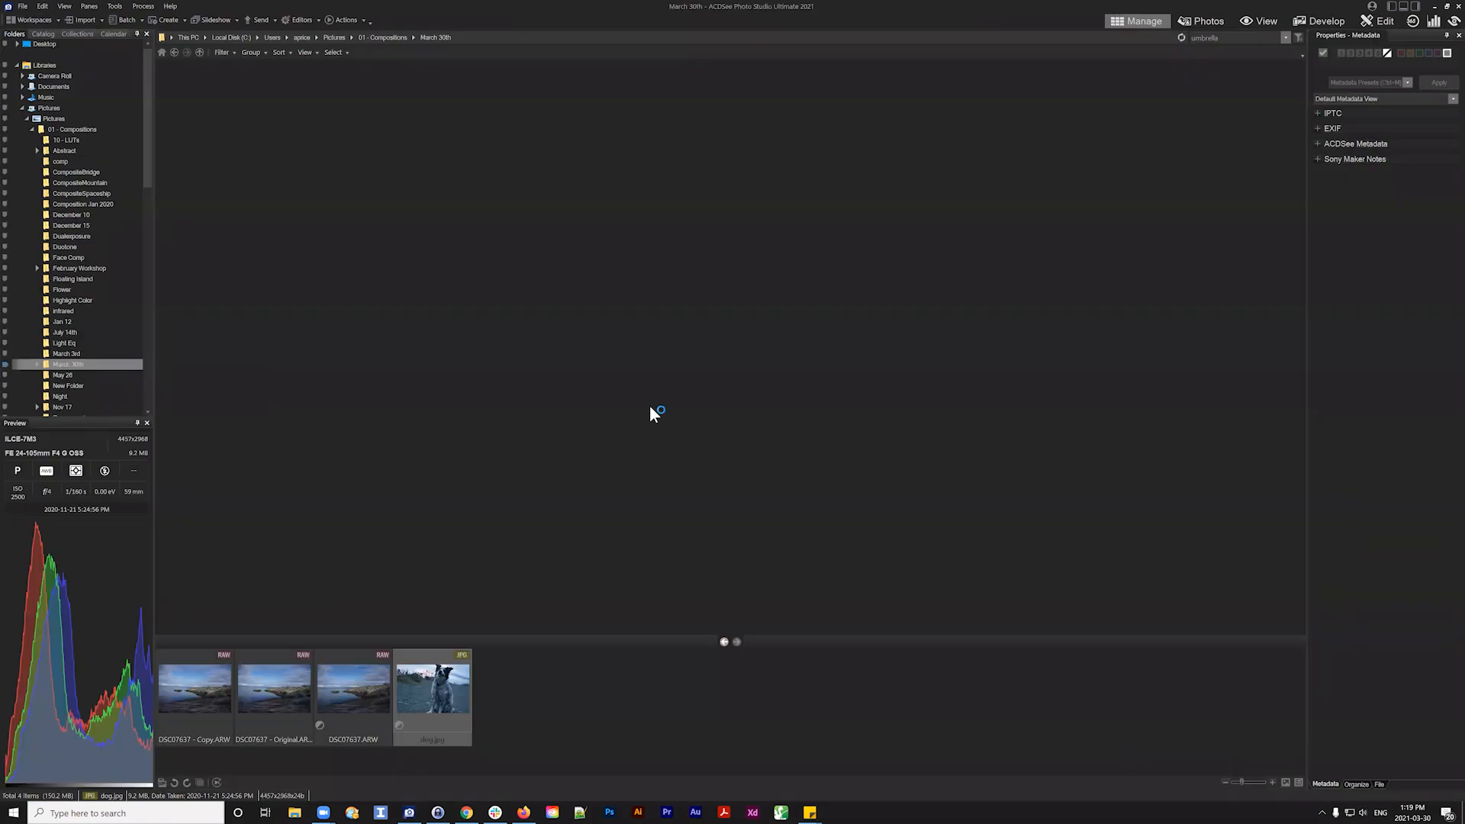
Examine the developed marker on the dog.jpg thumbnail and clear the selection
{"action": "left_click", "coordinate": [554, 695]}
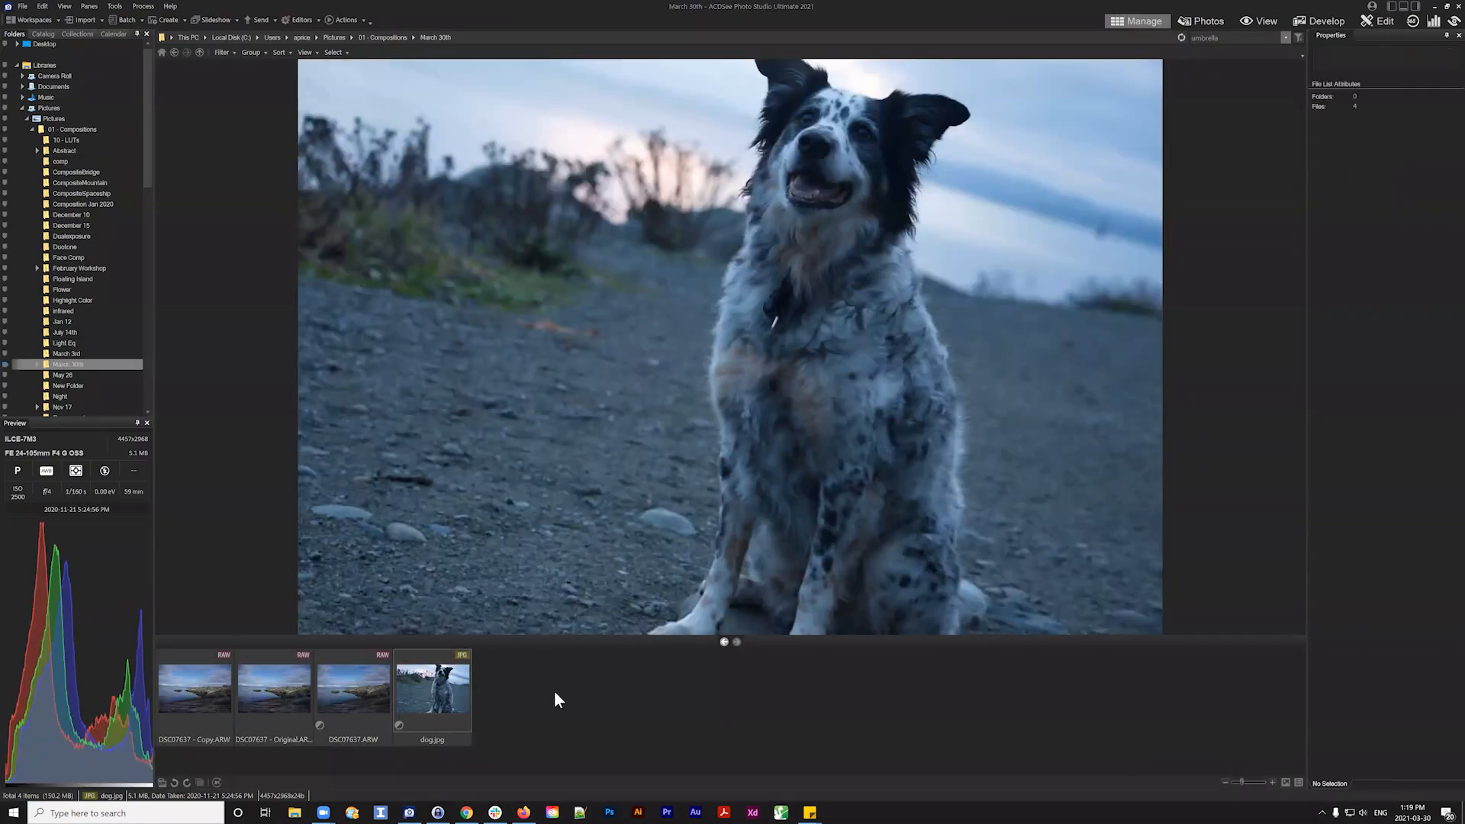
{"action": "left_click", "coordinate": [398, 725]}
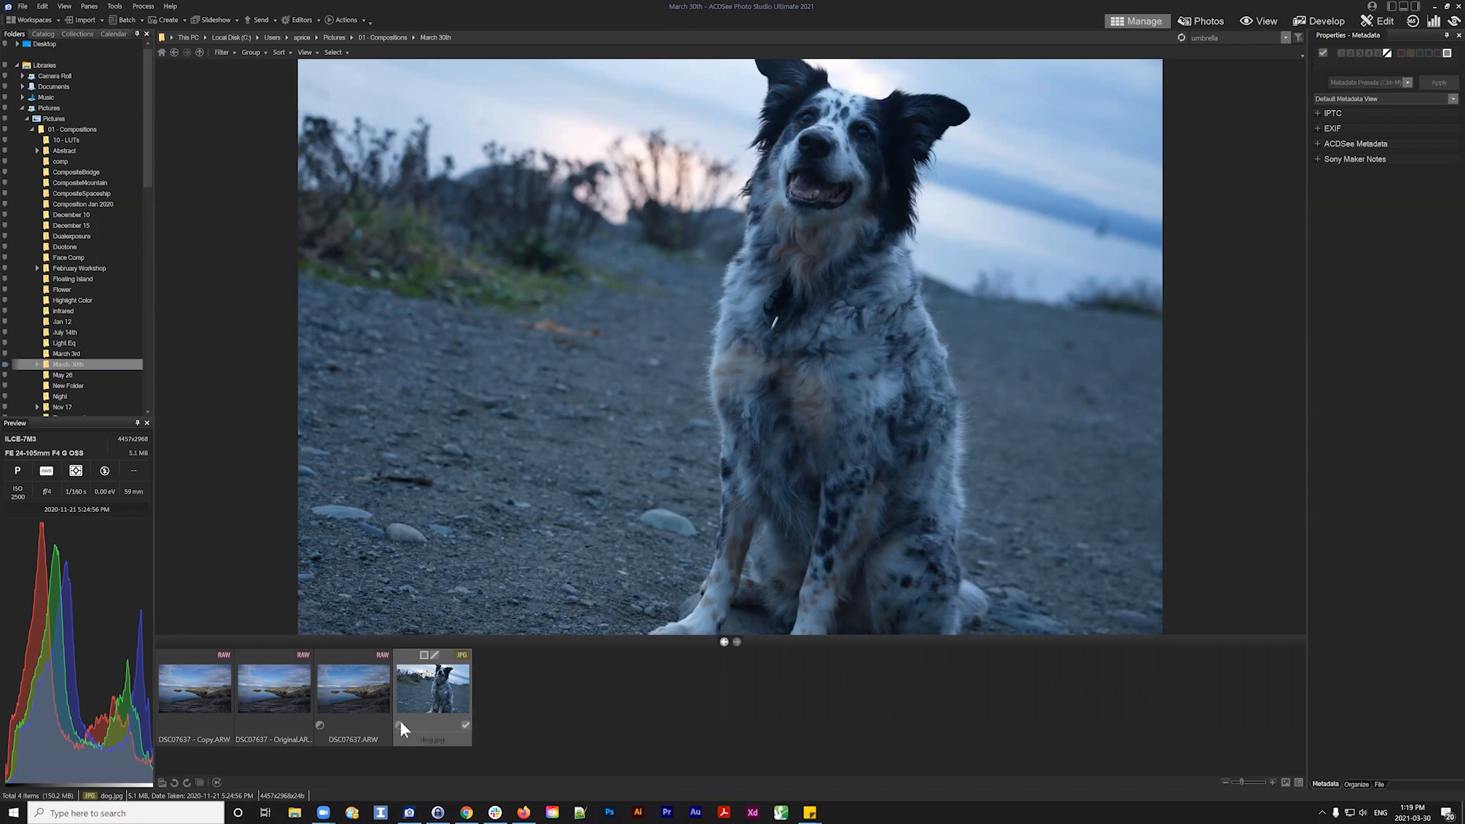
{"action": "left_click", "coordinate": [522, 702]}
{"action": "left_click", "coordinate": [400, 725]}
{"action": "left_click", "coordinate": [528, 703]}
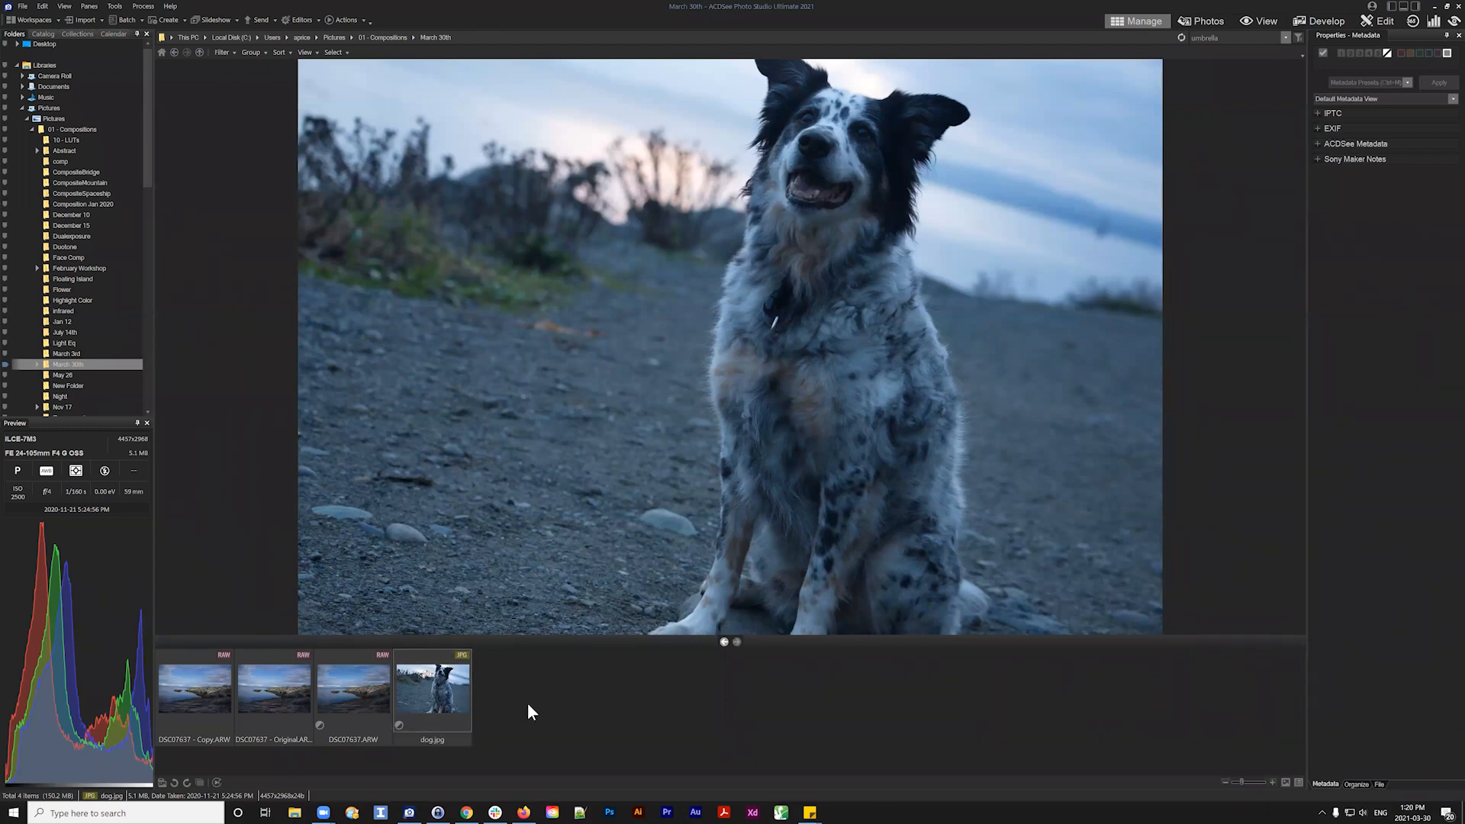
Switch to File Explorer, move its window clear of the thumbnails and open Pictures > 01 - Compositions > March 30th
{"action": "left_click", "coordinate": [296, 813]}
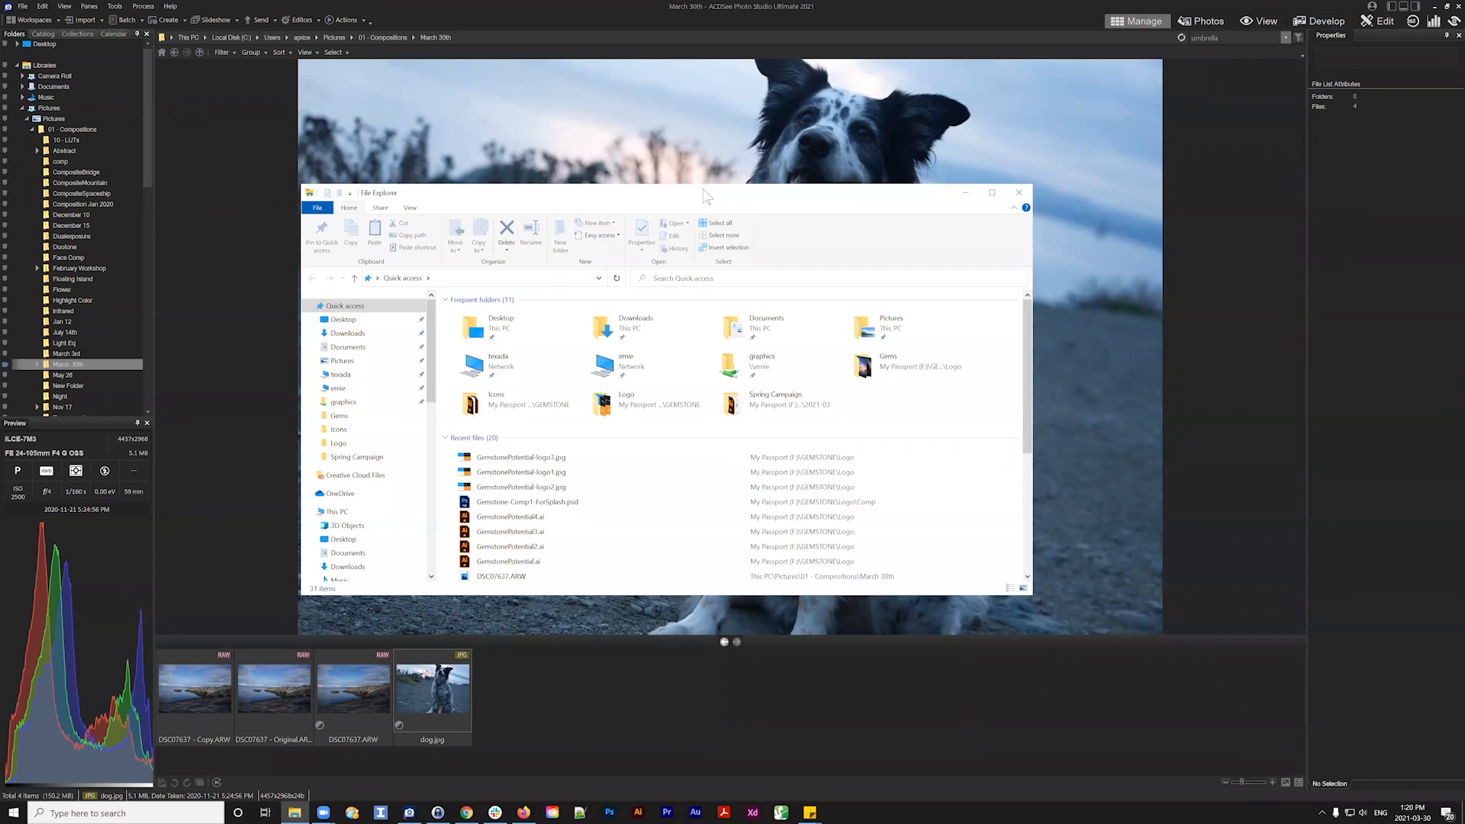
{"action": "left_click_drag", "start_coordinate": [705, 196], "coordinate": [864, 116]}
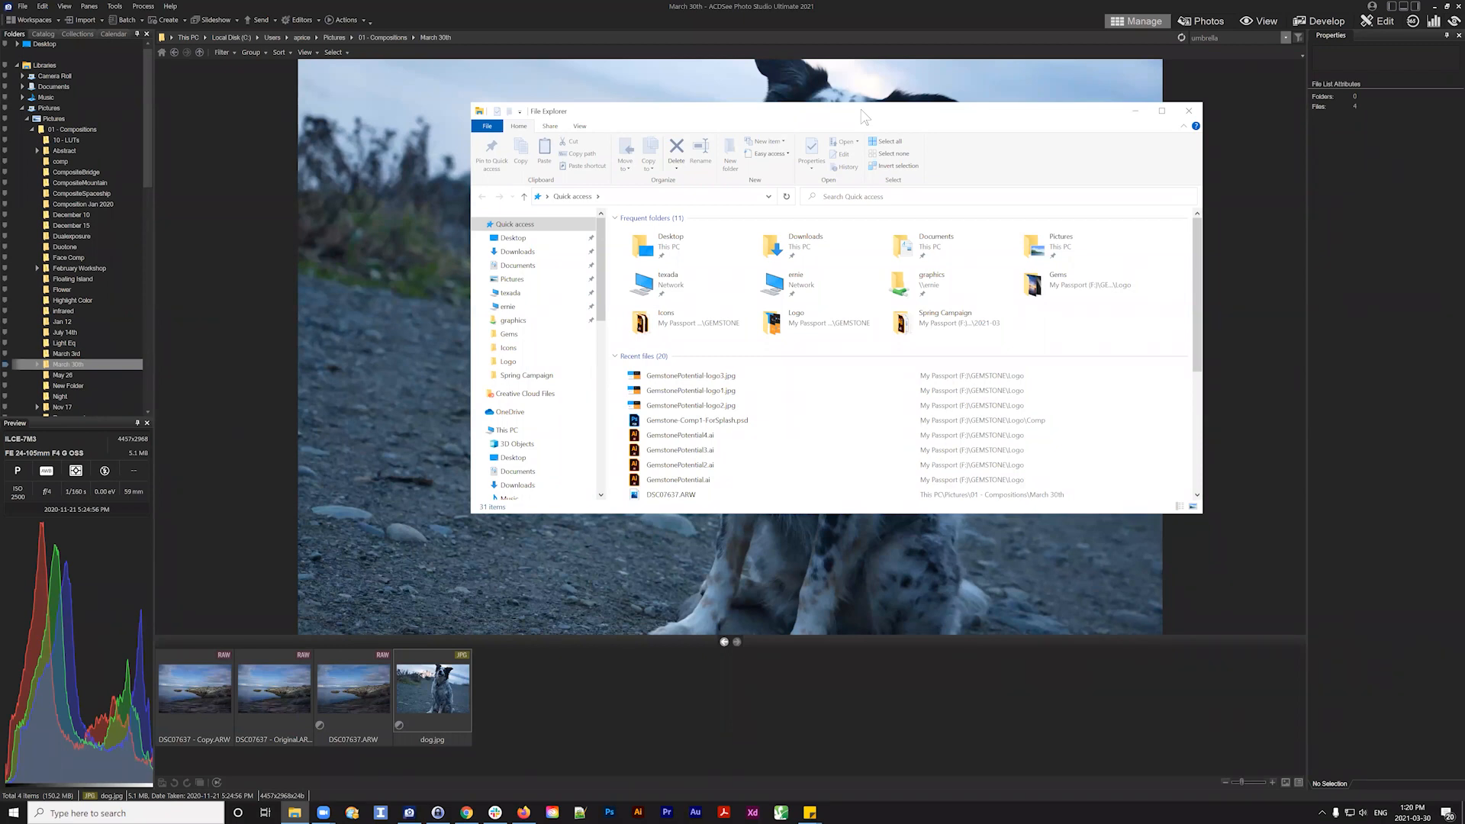
{"action": "left_click", "coordinate": [529, 283]}
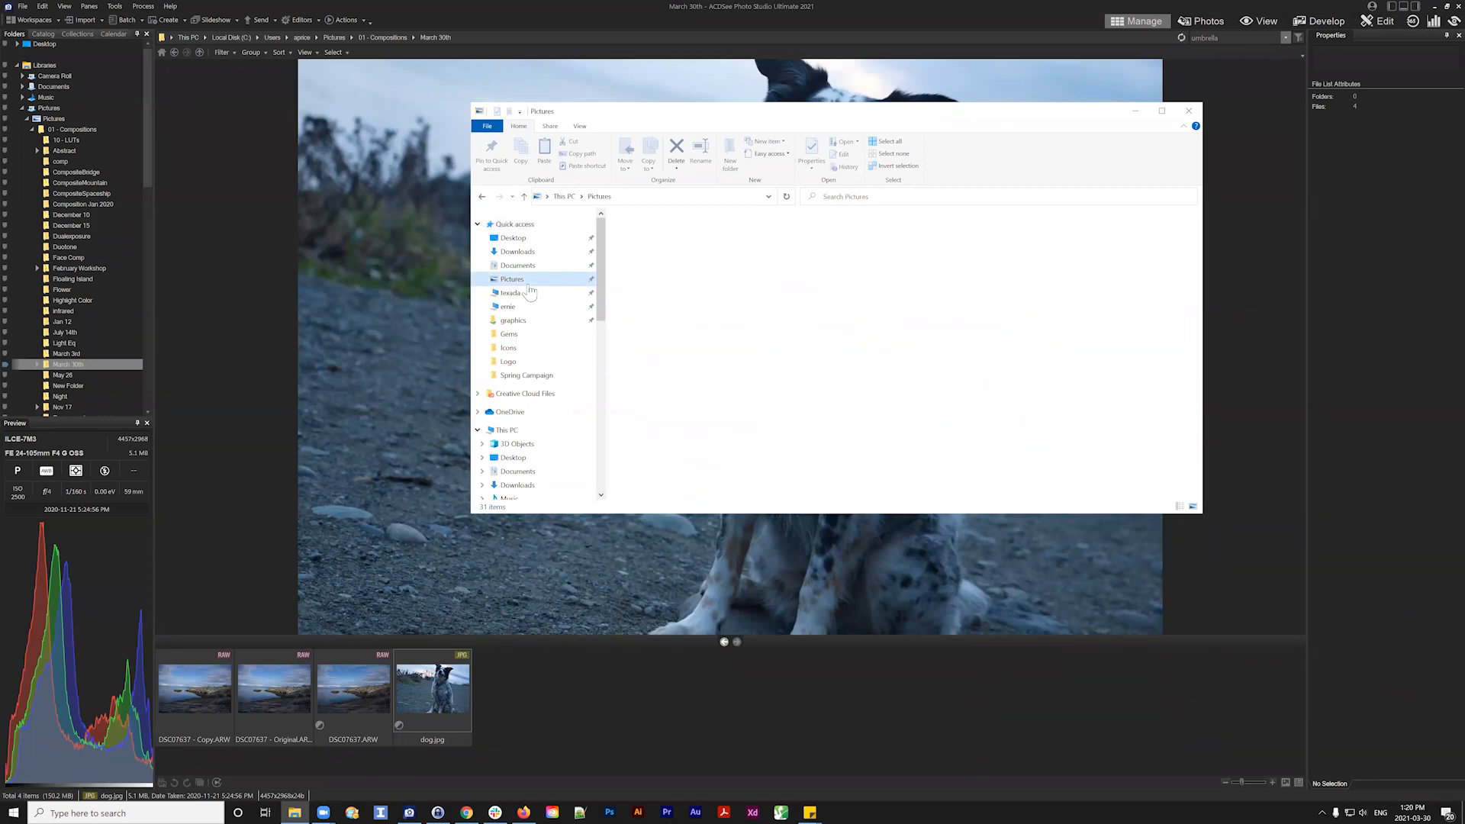
{"action": "double_click", "coordinate": [649, 245]}
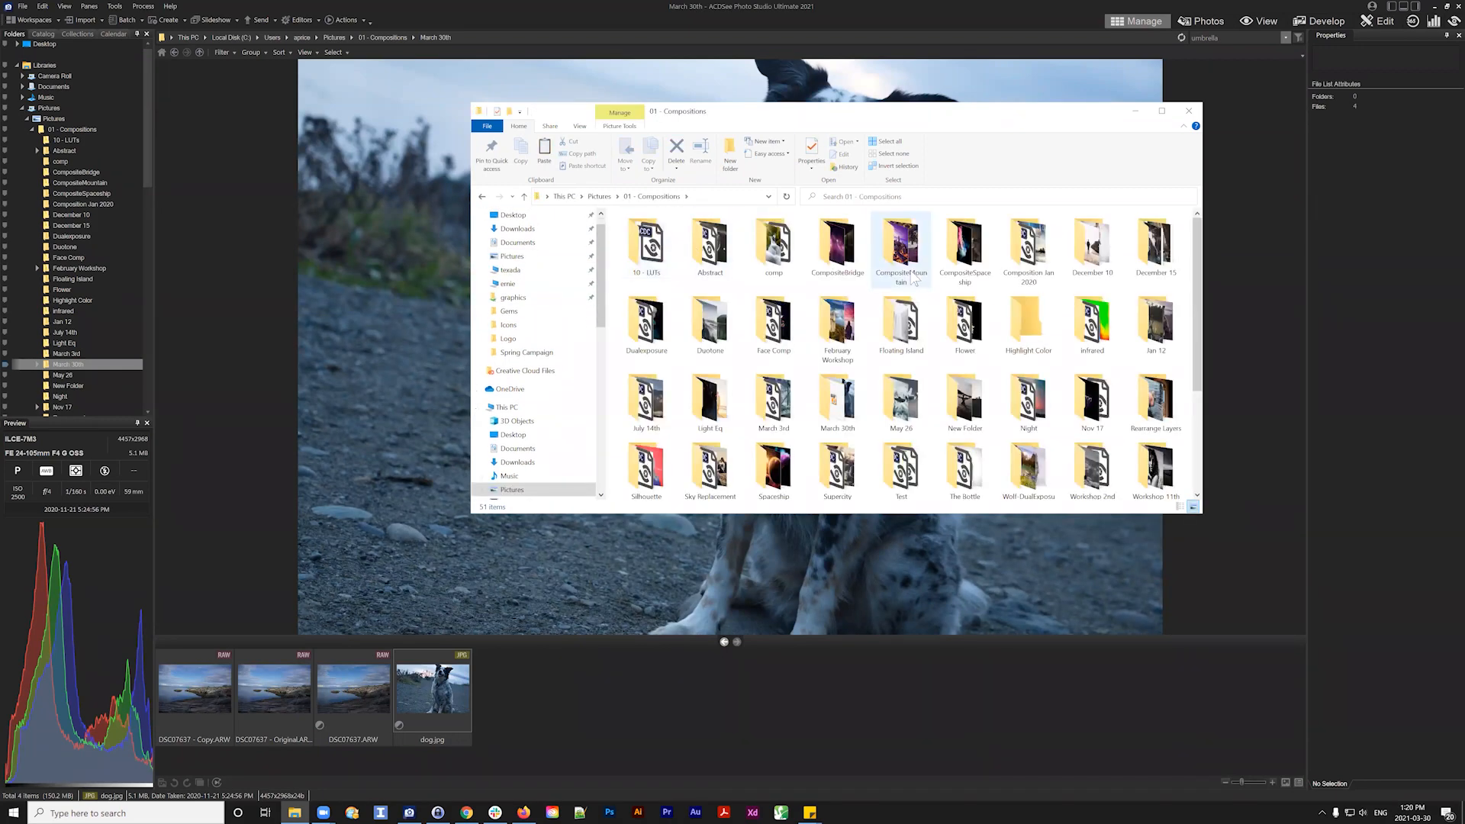
{"action": "scroll", "coordinate": [900, 252], "scroll_direction": "down", "scroll_amount": 3}
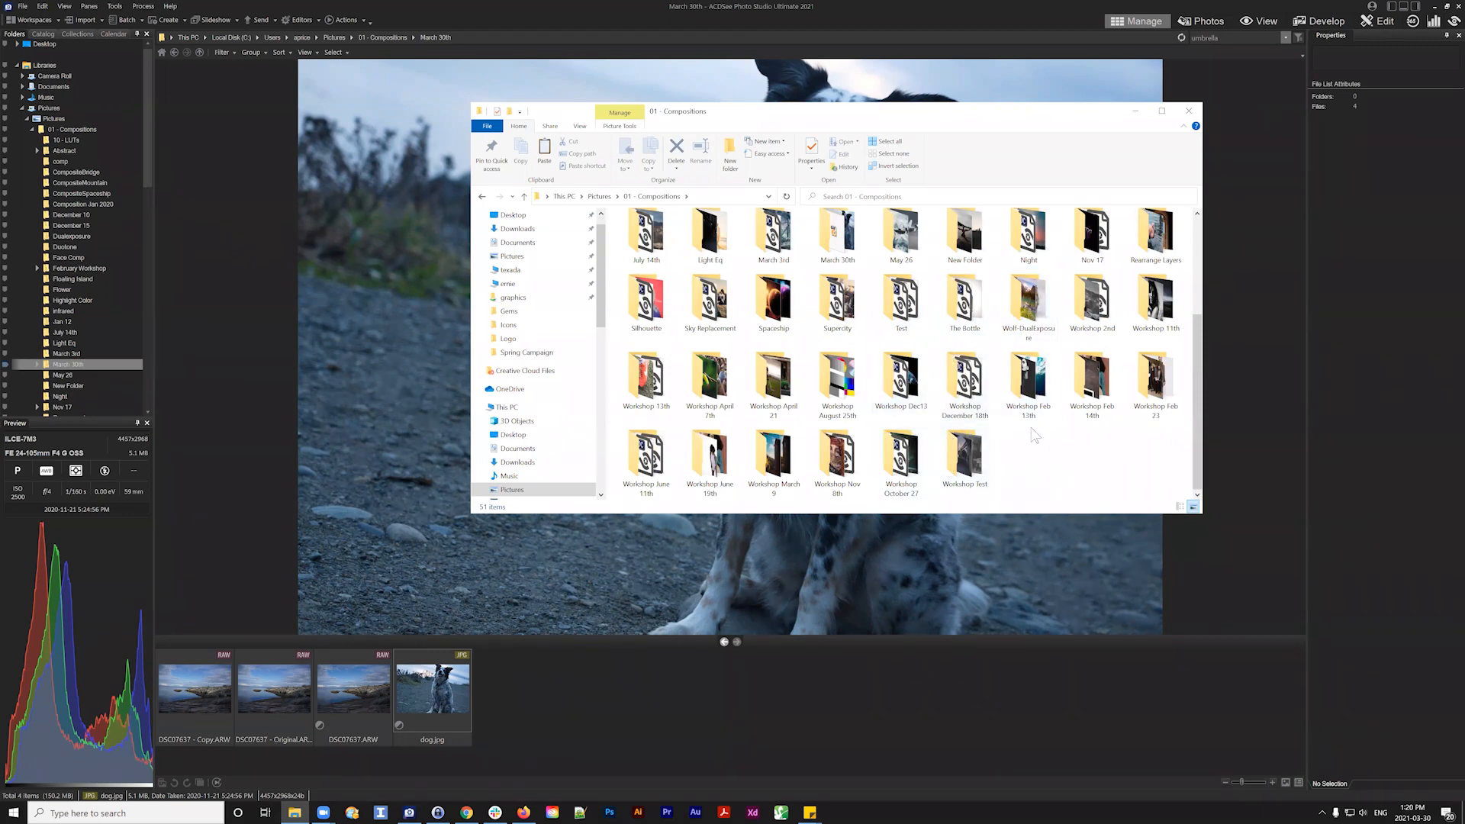
{"action": "scroll", "coordinate": [835, 428], "scroll_direction": "up", "scroll_amount": 2}
{"action": "scroll", "coordinate": [844, 434], "scroll_direction": "down", "scroll_amount": 2}
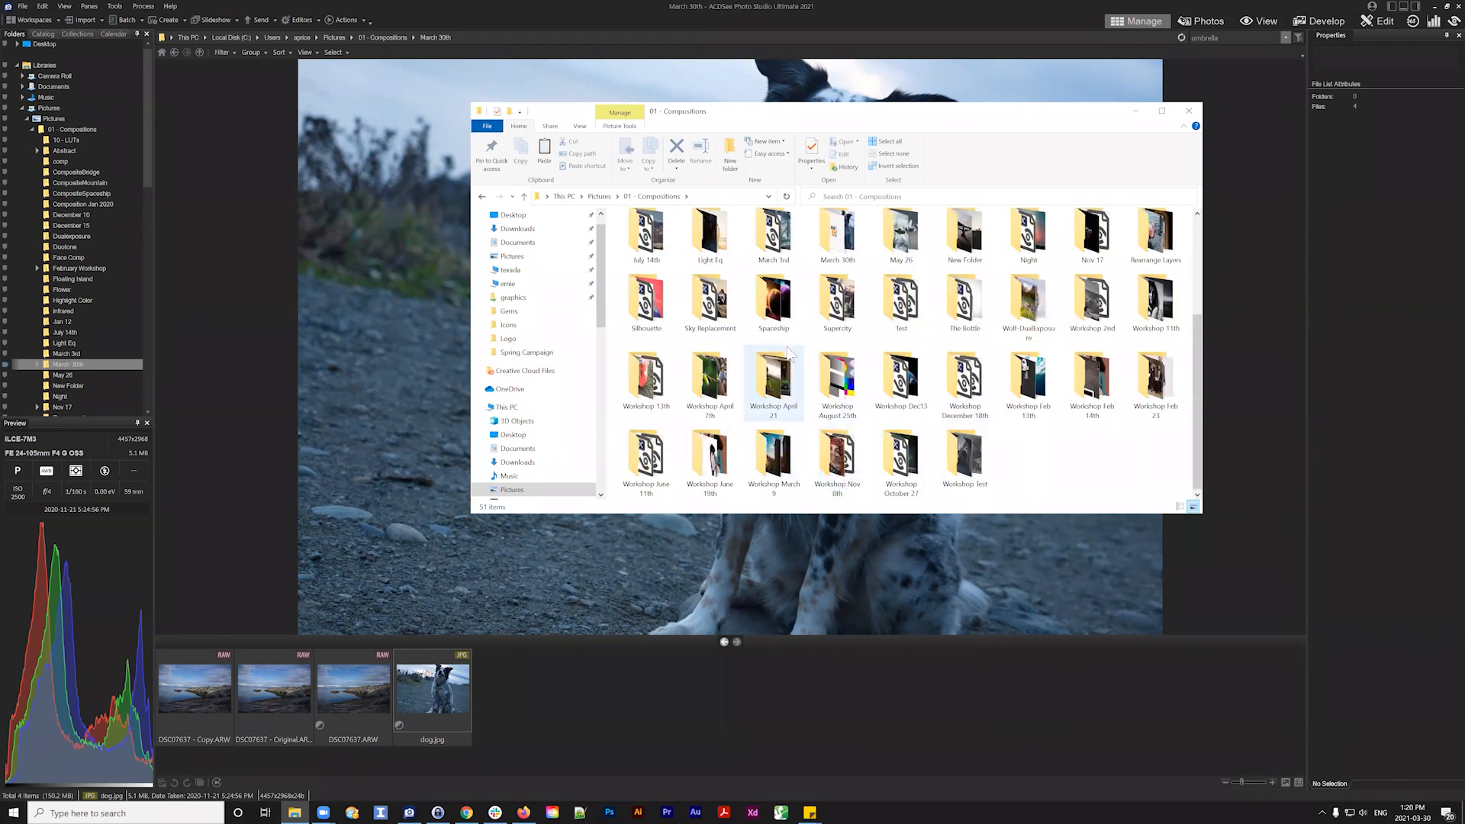
{"action": "double_click", "coordinate": [839, 243]}
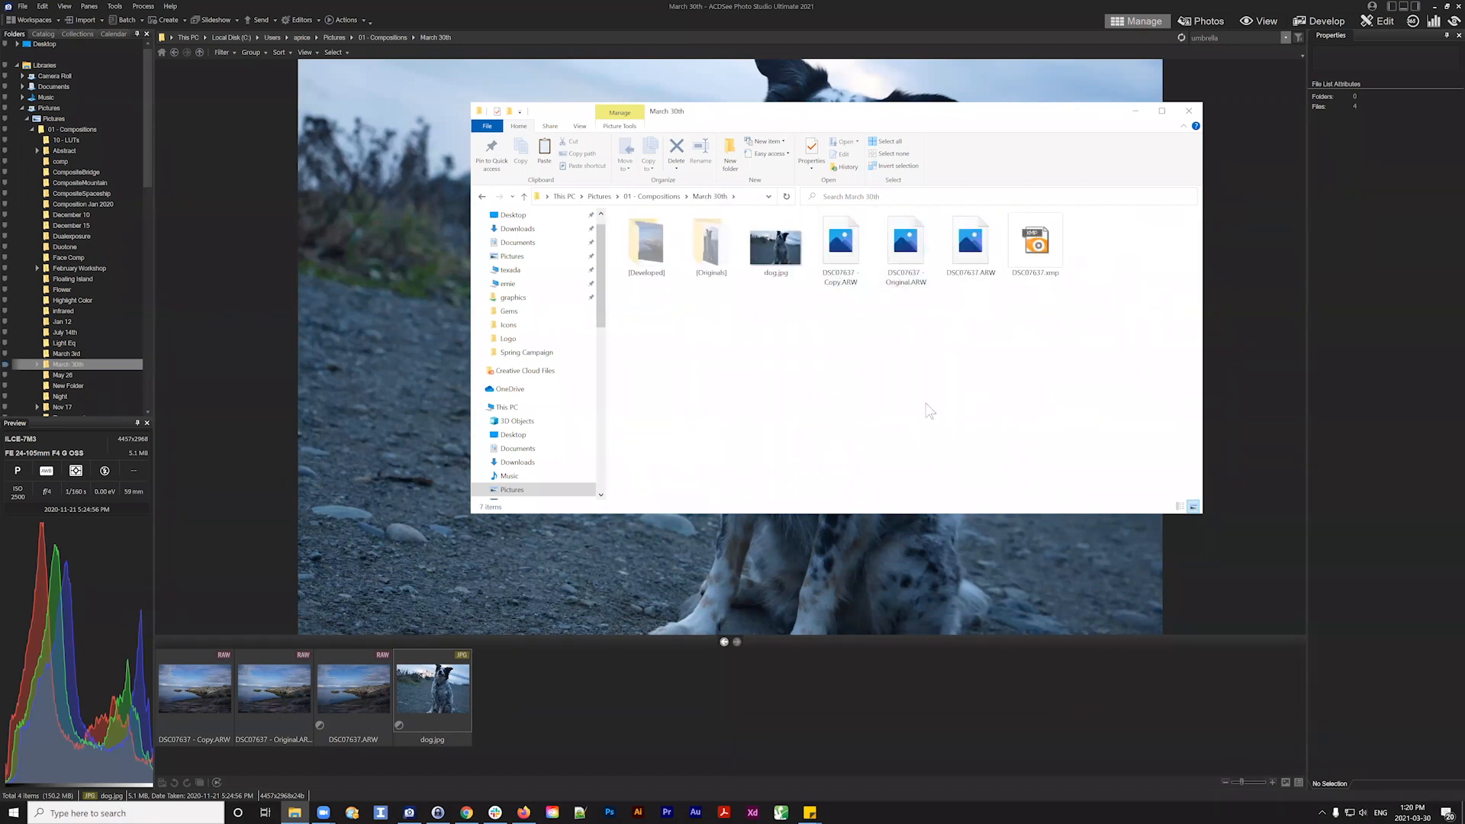
Examine dog.jpg, the three DSC07637 ARW files and the DSC07637.xmp sidecar in the March 30th folder
{"action": "left_click", "coordinate": [784, 254]}
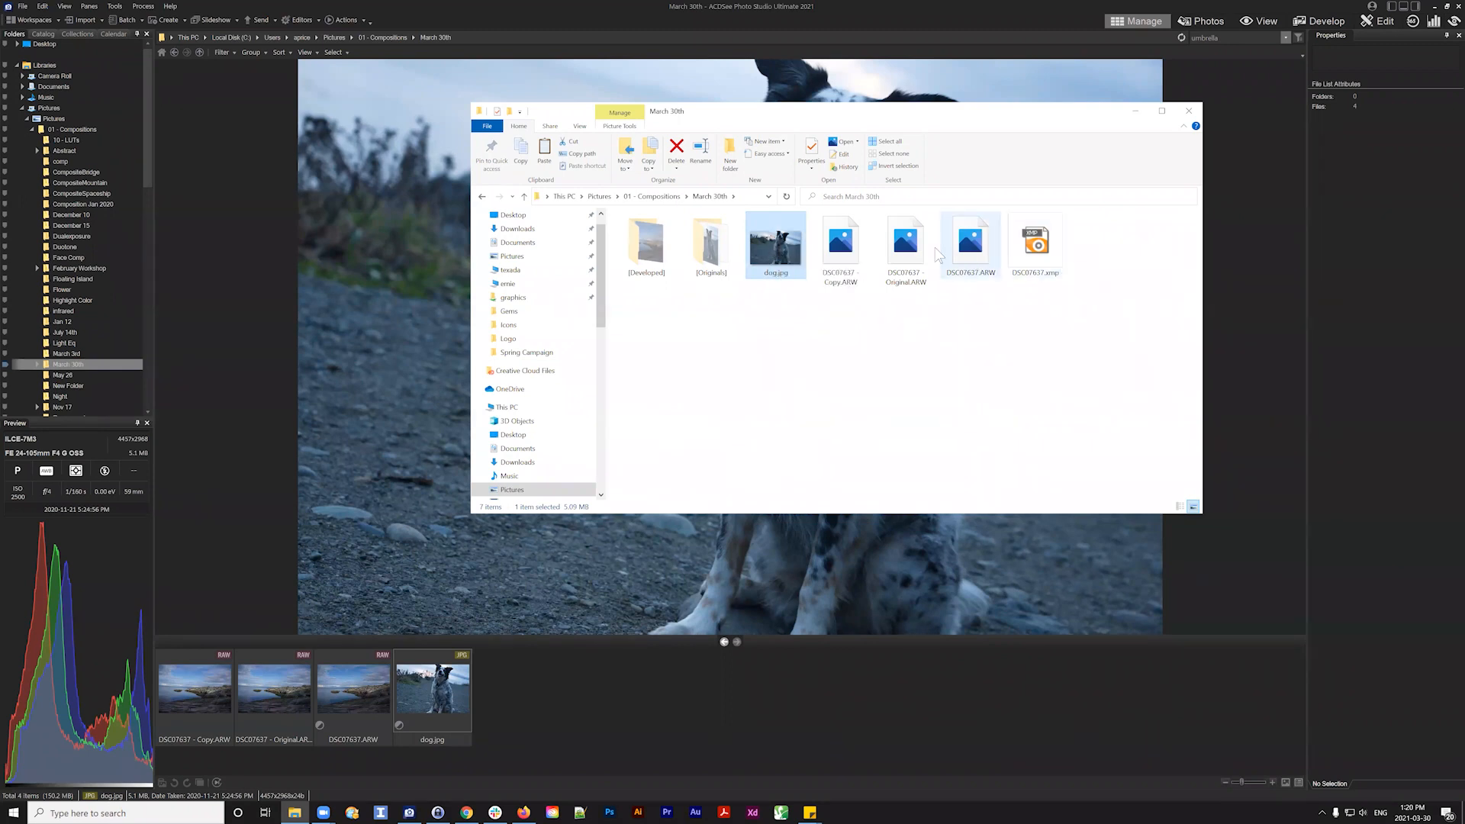
{"action": "left_click_drag", "start_coordinate": [971, 313], "coordinate": [742, 244]}
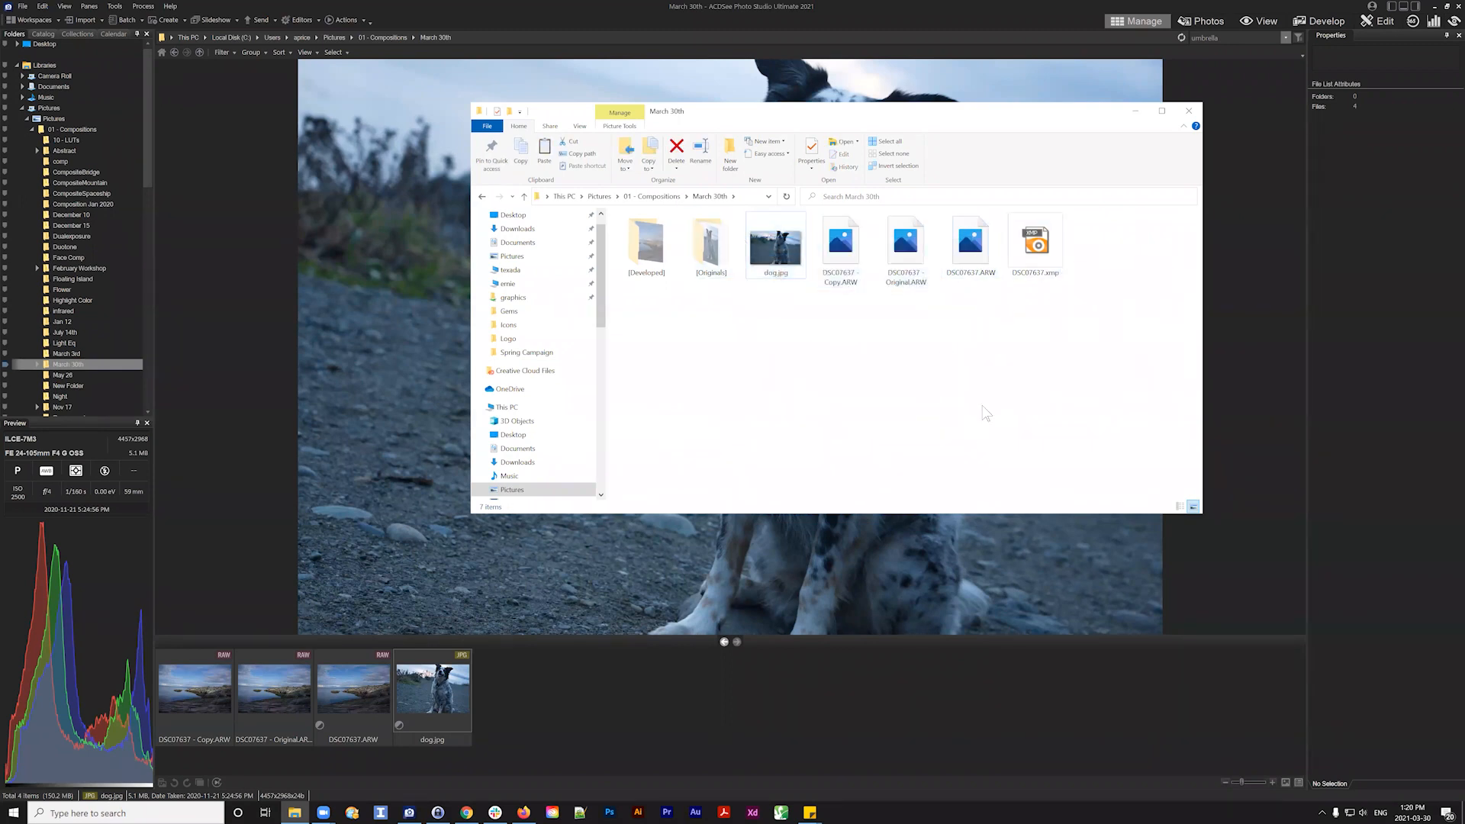
{"action": "left_click", "coordinate": [903, 246]}
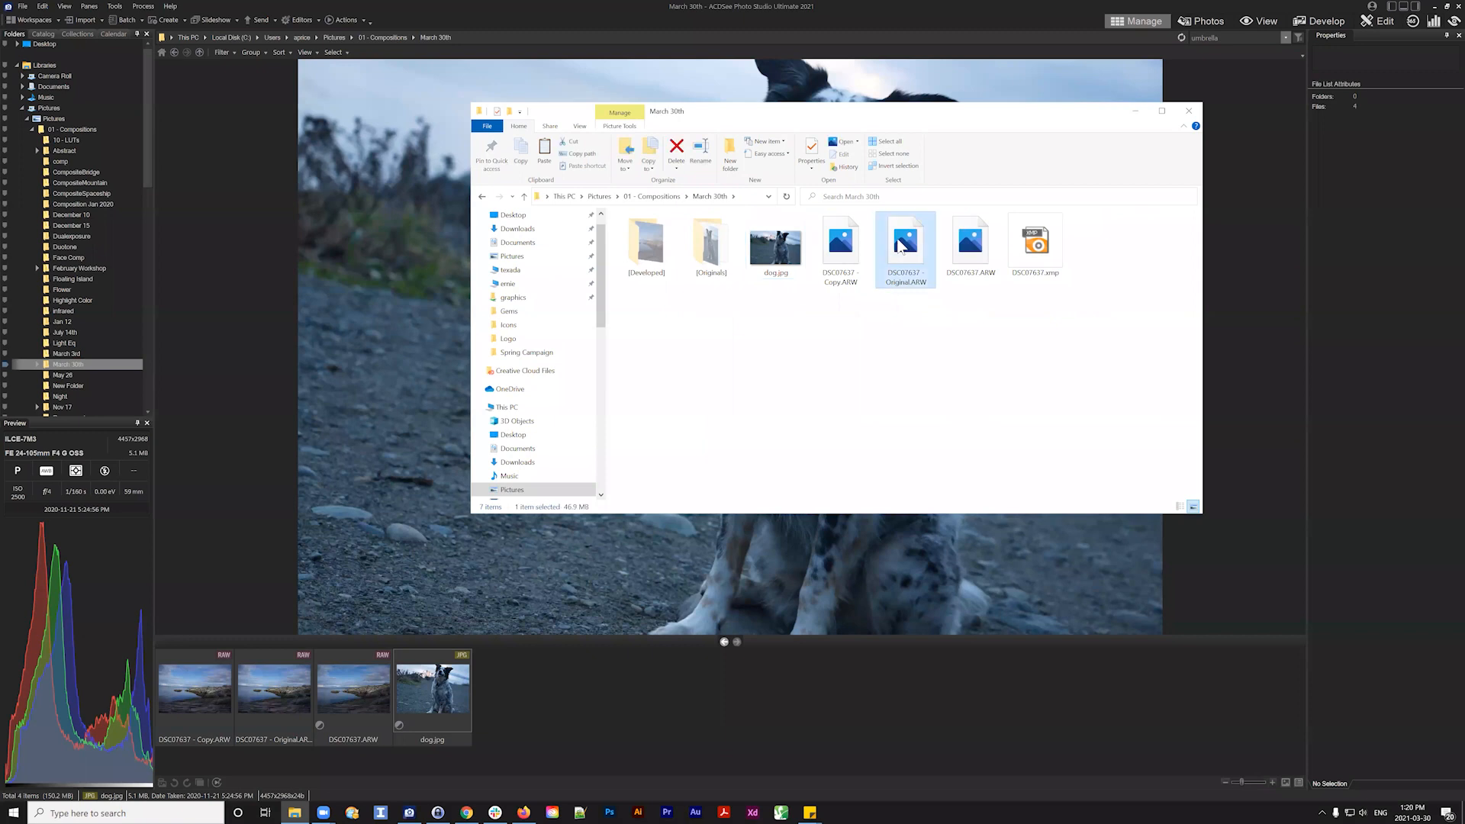
{"action": "left_click", "coordinate": [838, 247]}
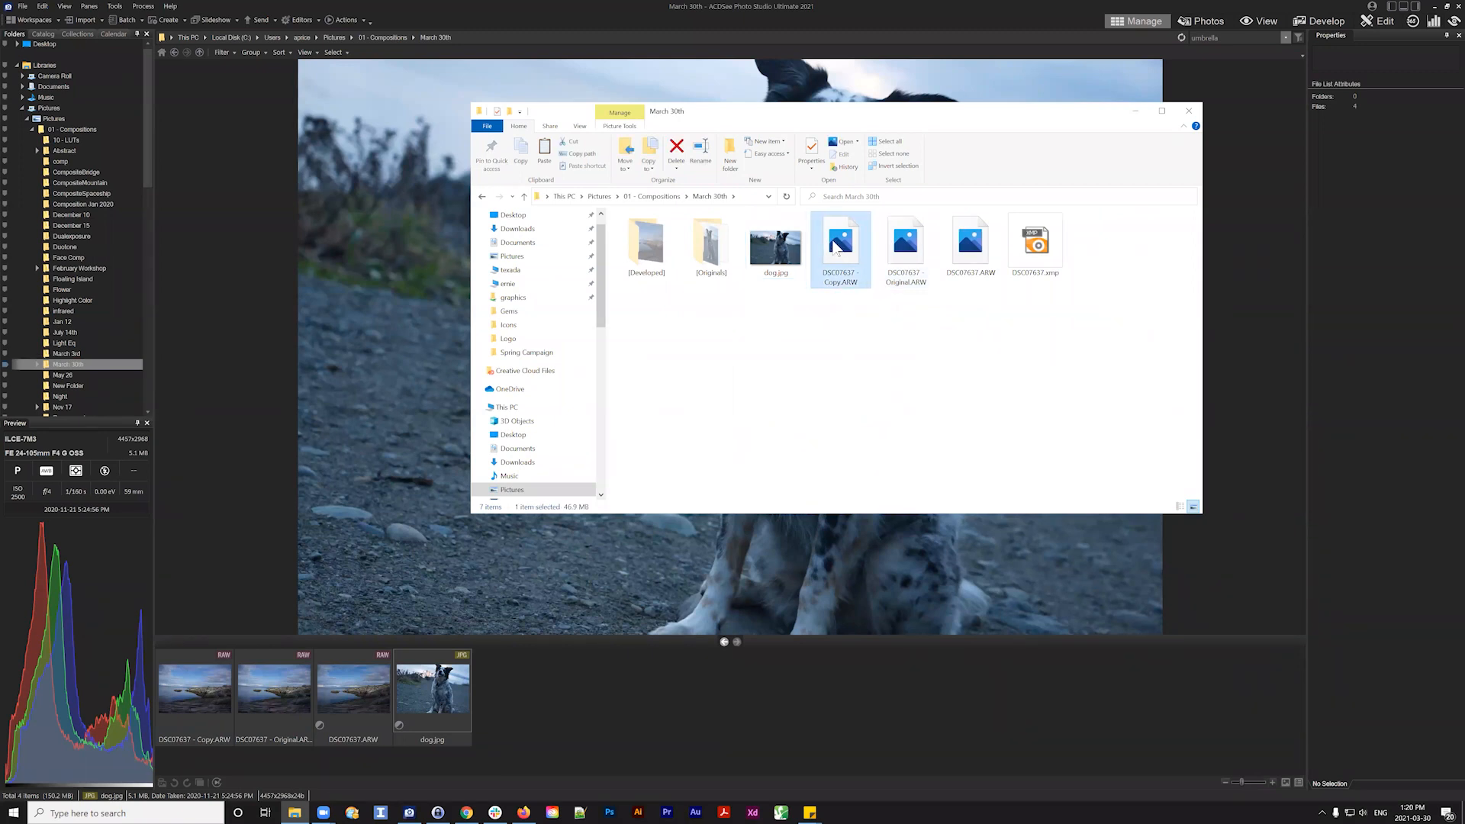
{"action": "left_click", "coordinate": [976, 245]}
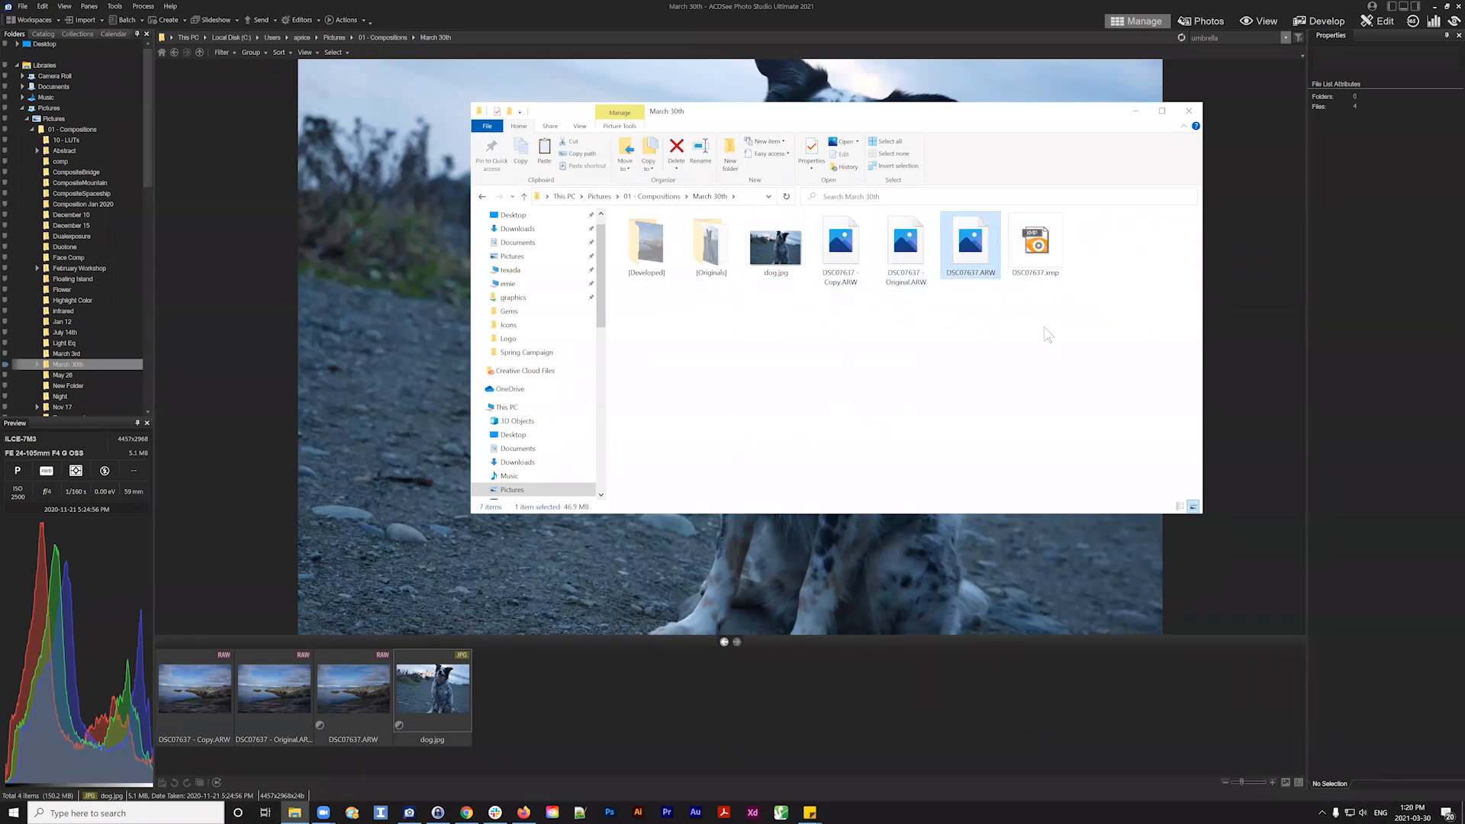
{"action": "left_click_drag", "start_coordinate": [1047, 334], "coordinate": [969, 229]}
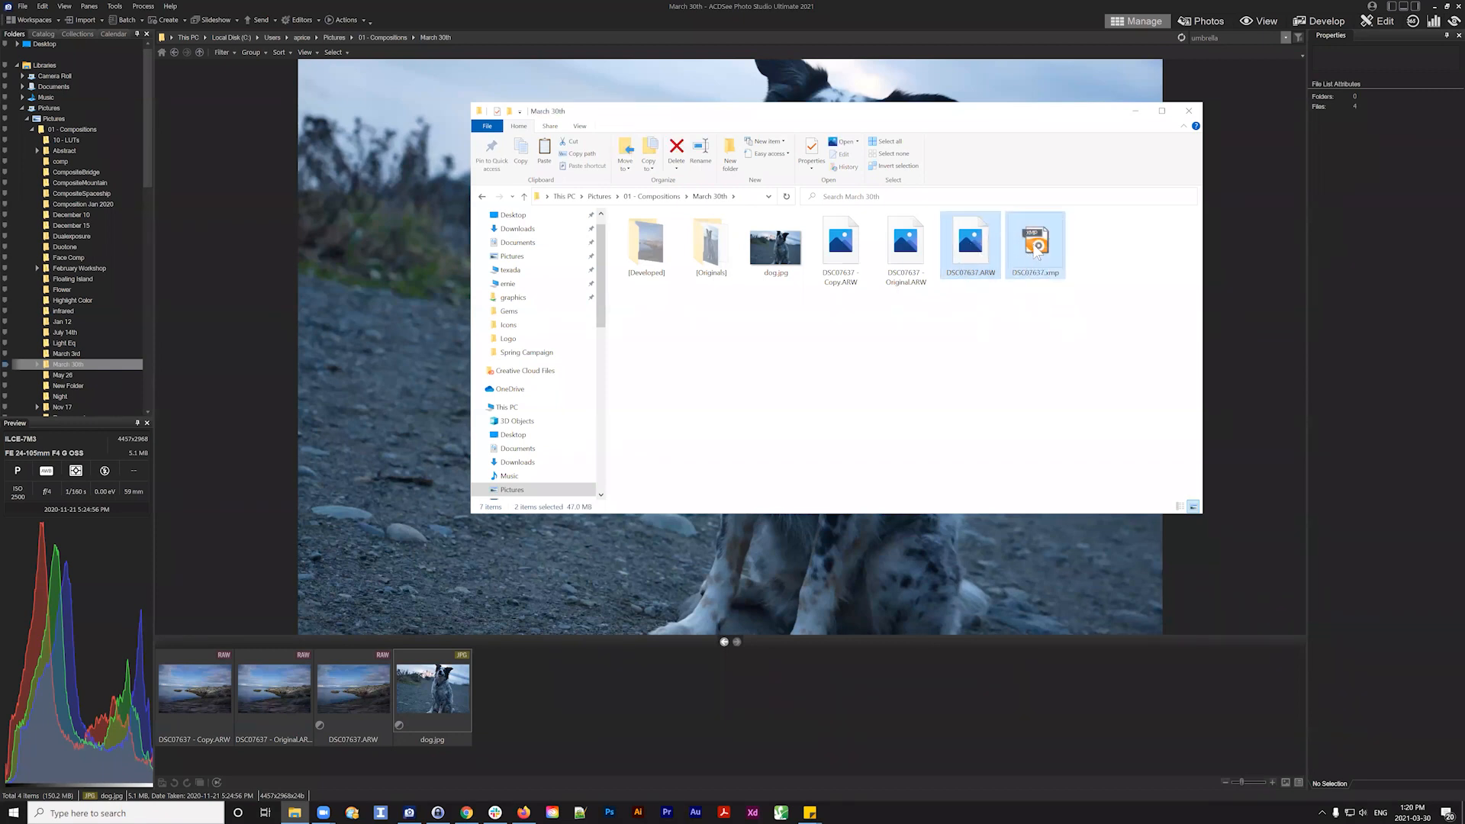
{"action": "left_click", "coordinate": [1051, 323]}
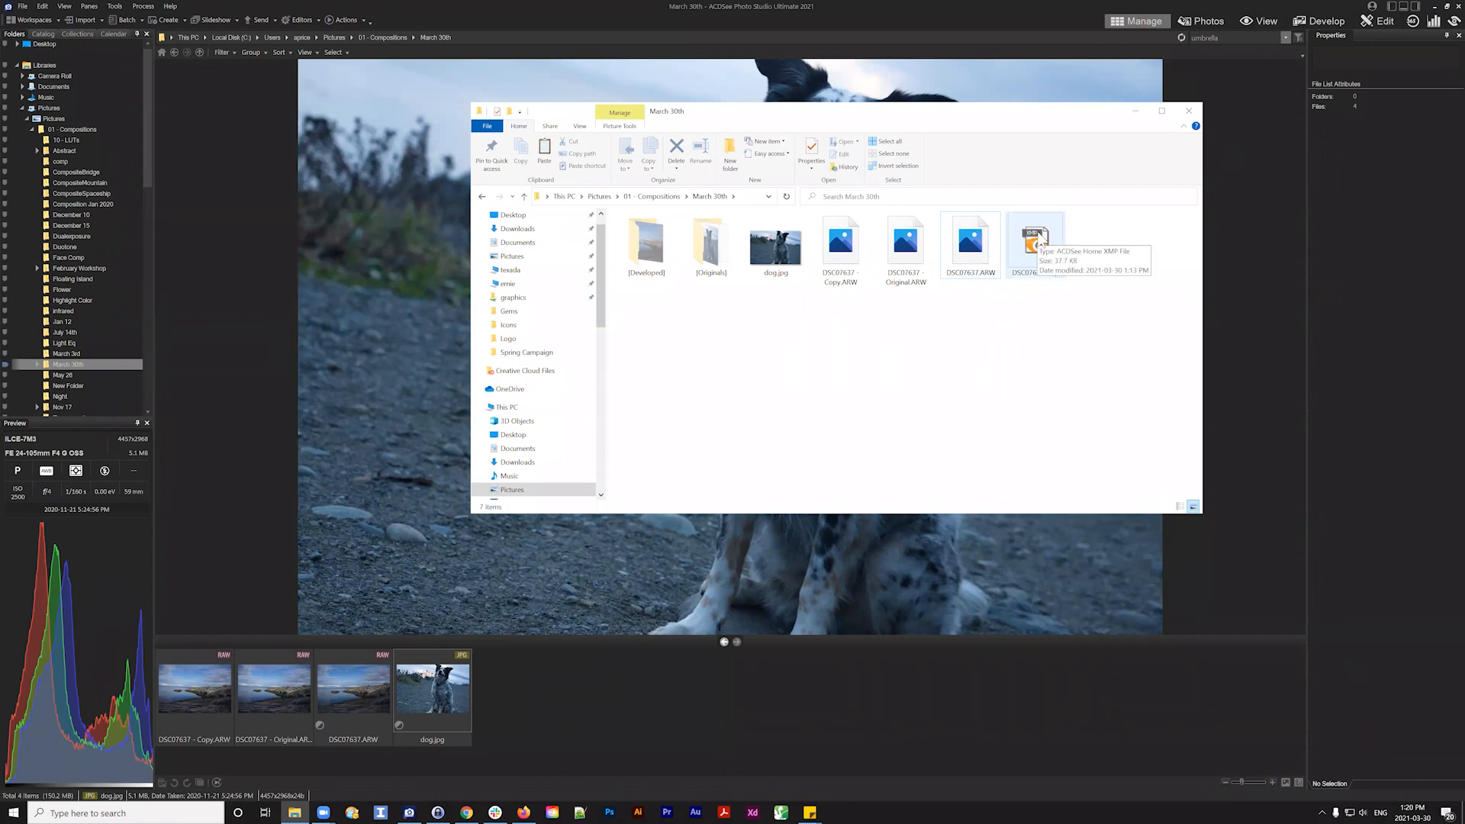
Compare dog.jpg with the separate DSC07637.xmp sidecar in the March 30th folder, and close File Explorer
{"action": "left_click", "coordinate": [777, 242]}
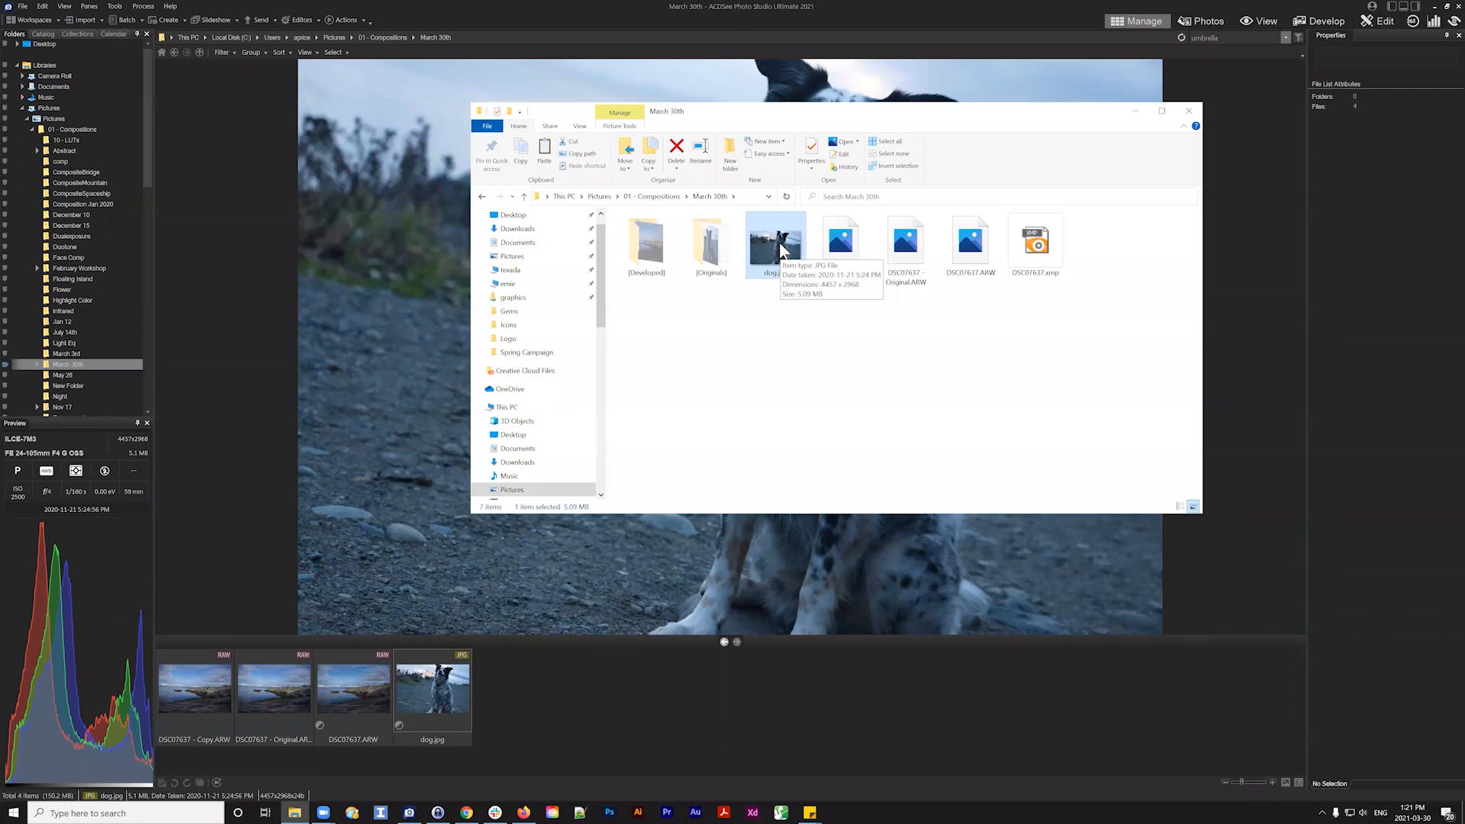
{"action": "left_click_drag", "start_coordinate": [1083, 299], "coordinate": [1017, 227]}
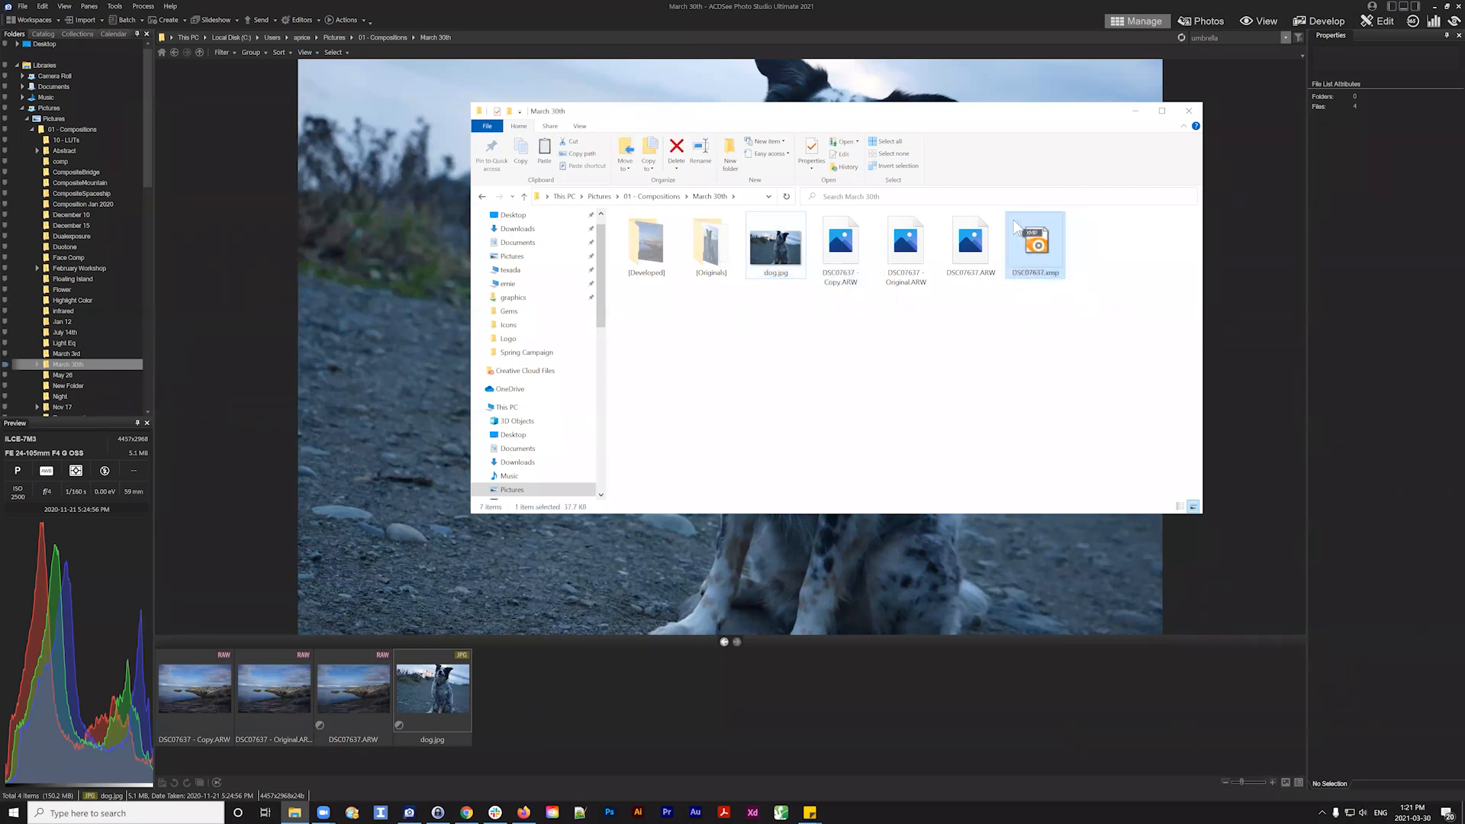
{"action": "left_click", "coordinate": [767, 248]}
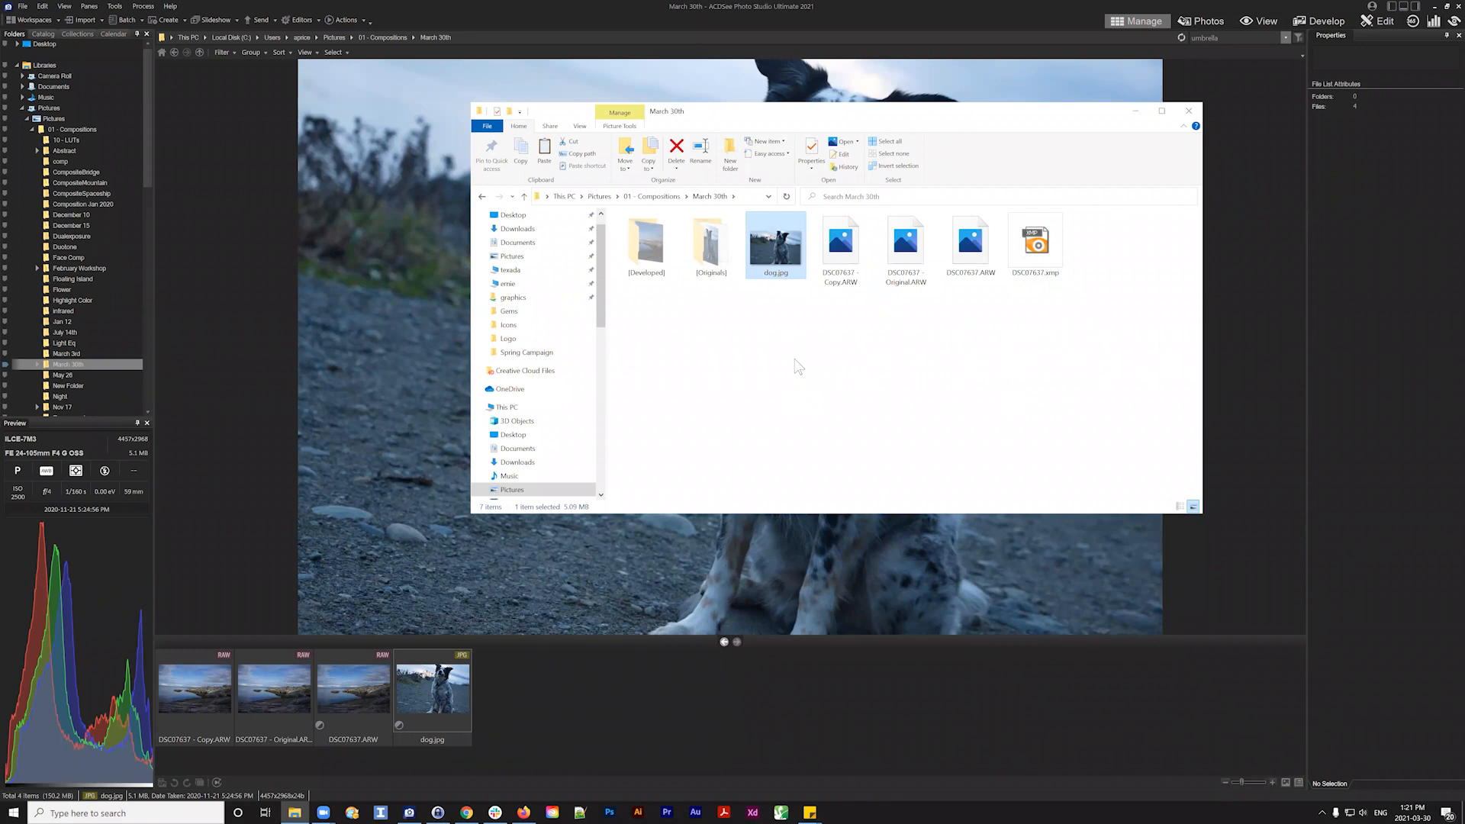
{"action": "left_click", "coordinate": [1188, 110]}
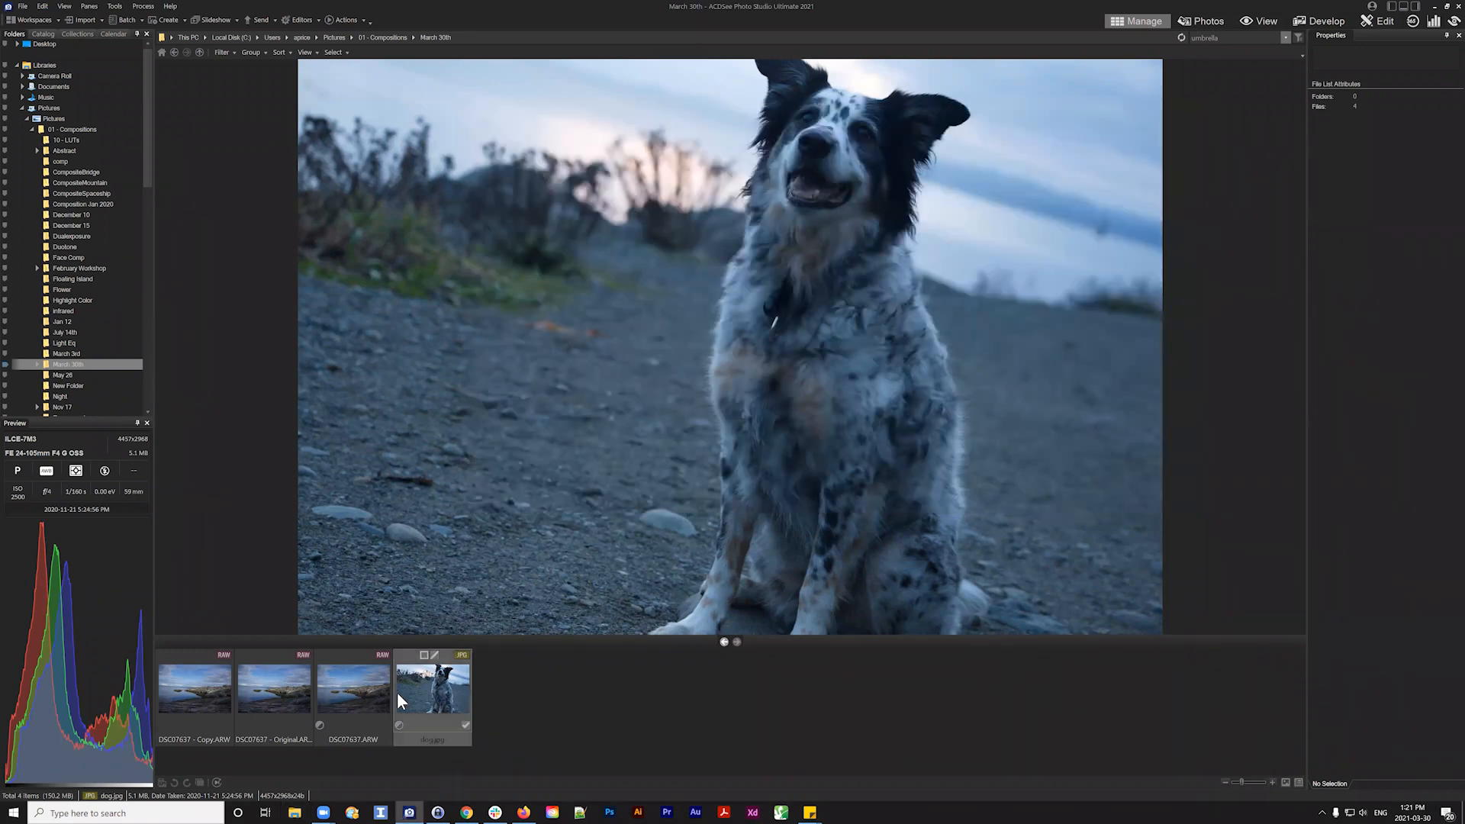
Restore dog.jpg to its original state and confirm the restoration
{"action": "right_click", "coordinate": [419, 690]}
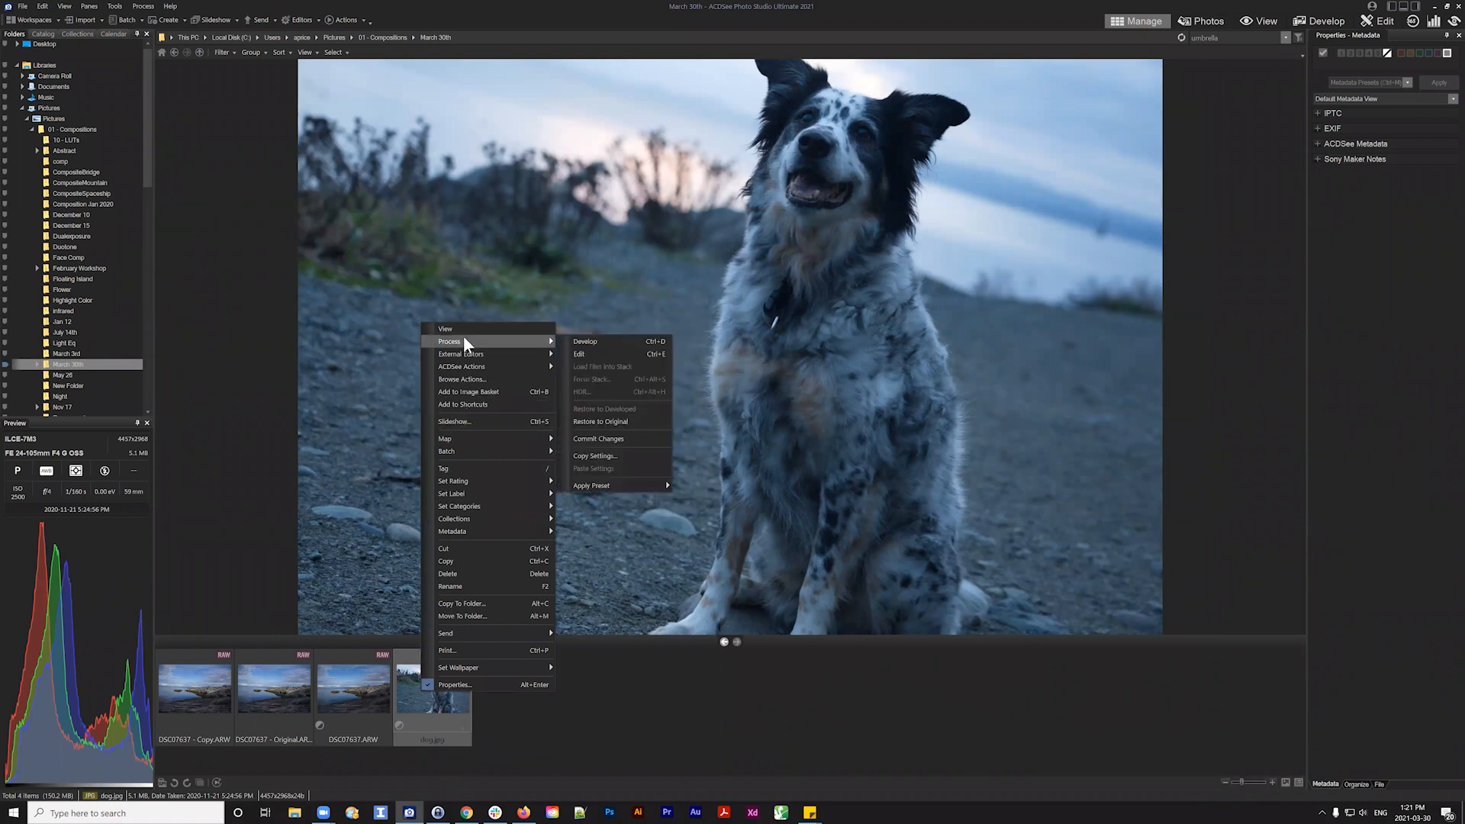
{"action": "mouse_move", "coordinate": [480, 344]}
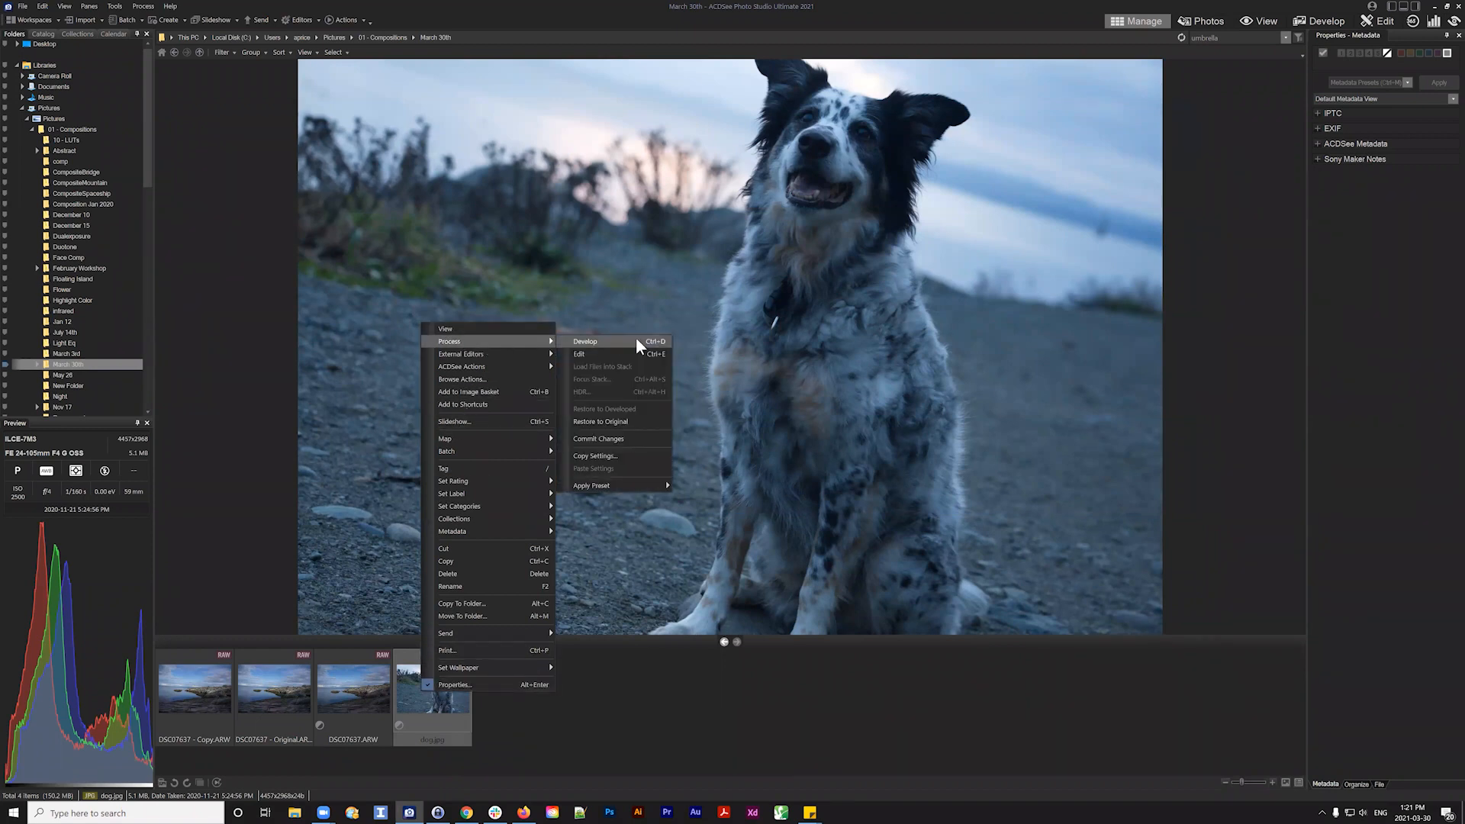
{"action": "left_click", "coordinate": [619, 422]}
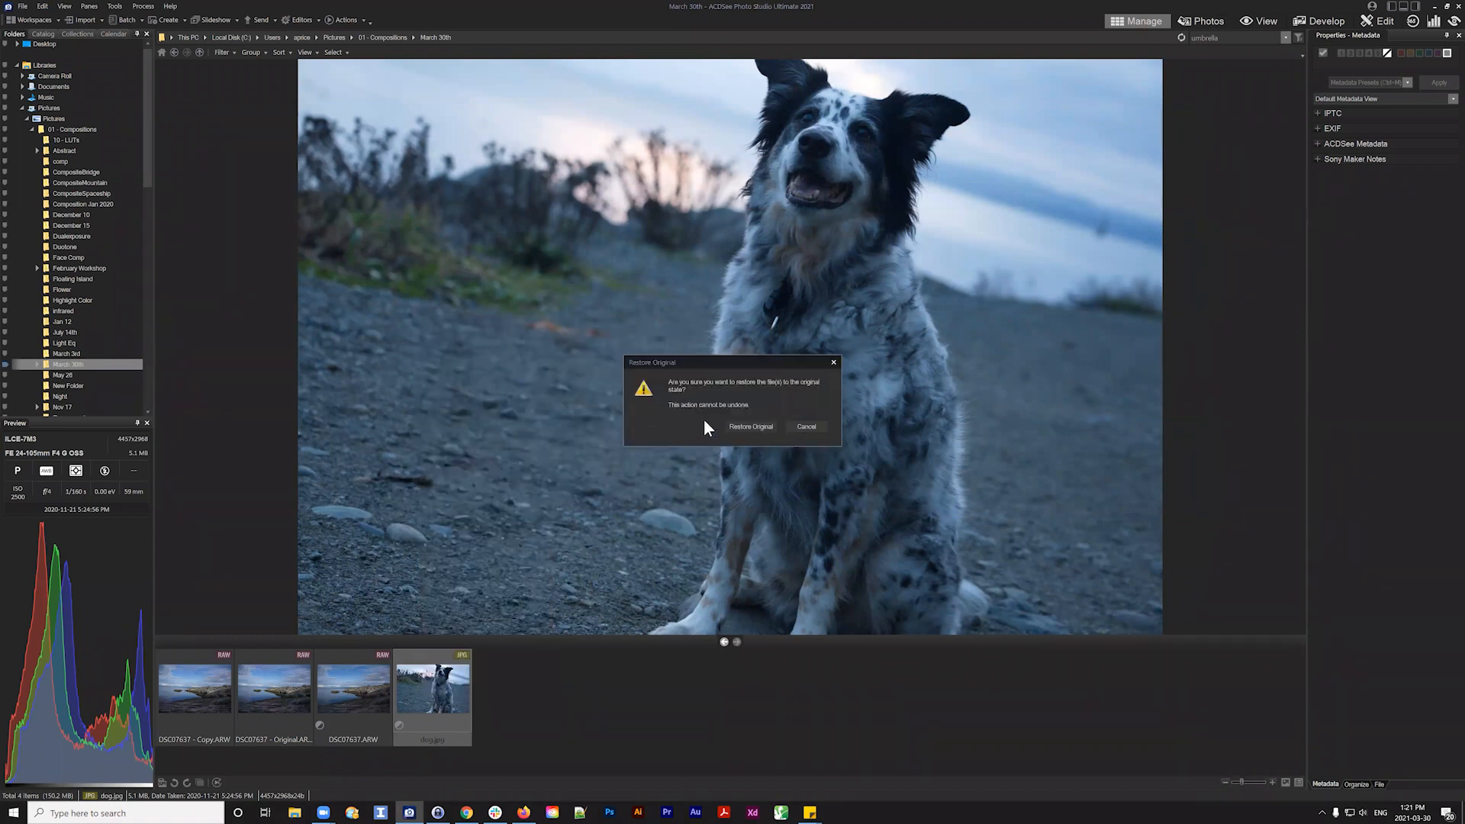
{"action": "left_click", "coordinate": [751, 426]}
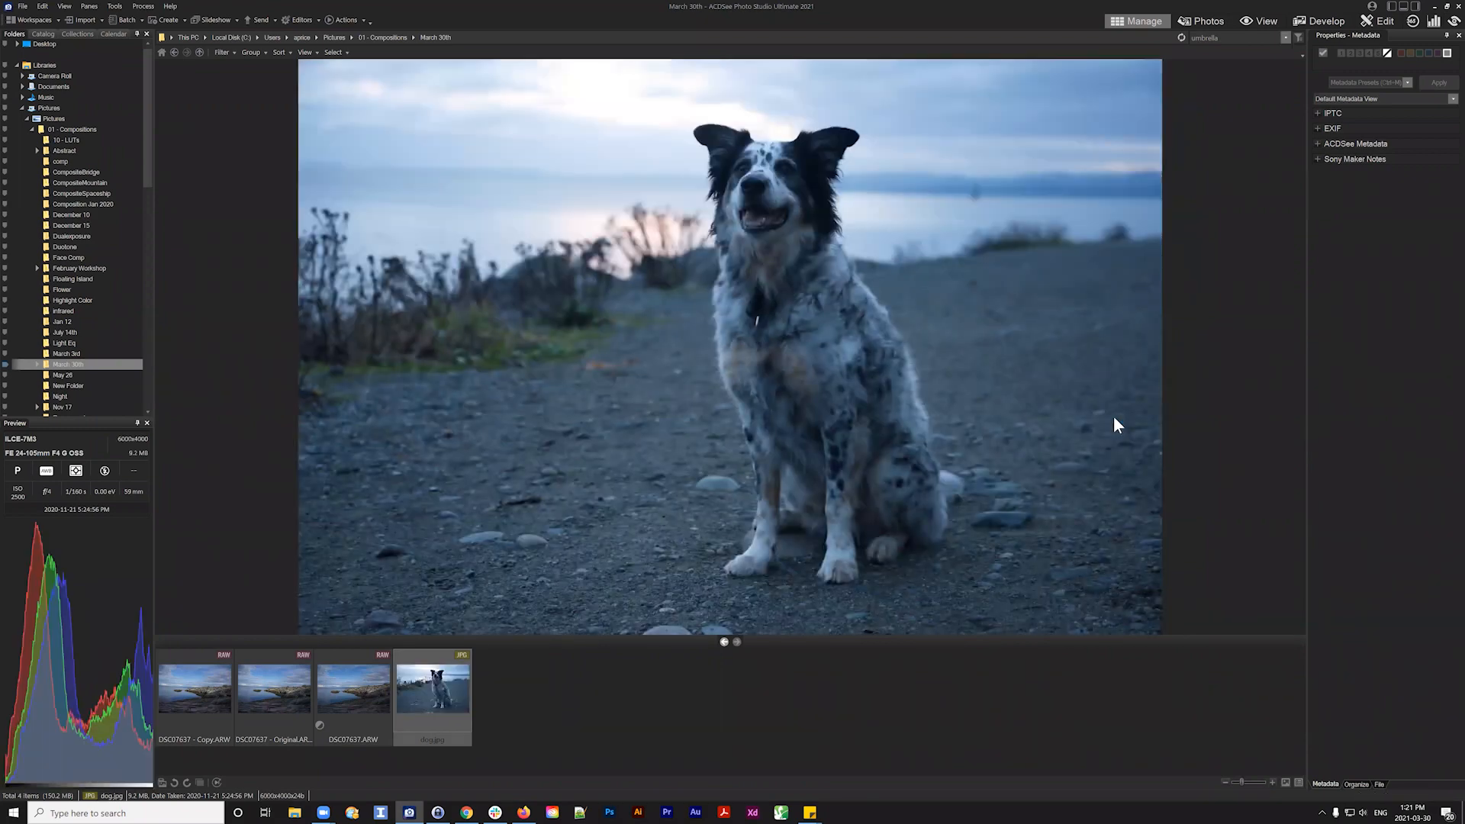
Compare the restored dog.jpg with the developed DSC07637.ARW, checking the preview and the developed marker on the thumbnail
{"action": "left_click", "coordinate": [380, 689]}
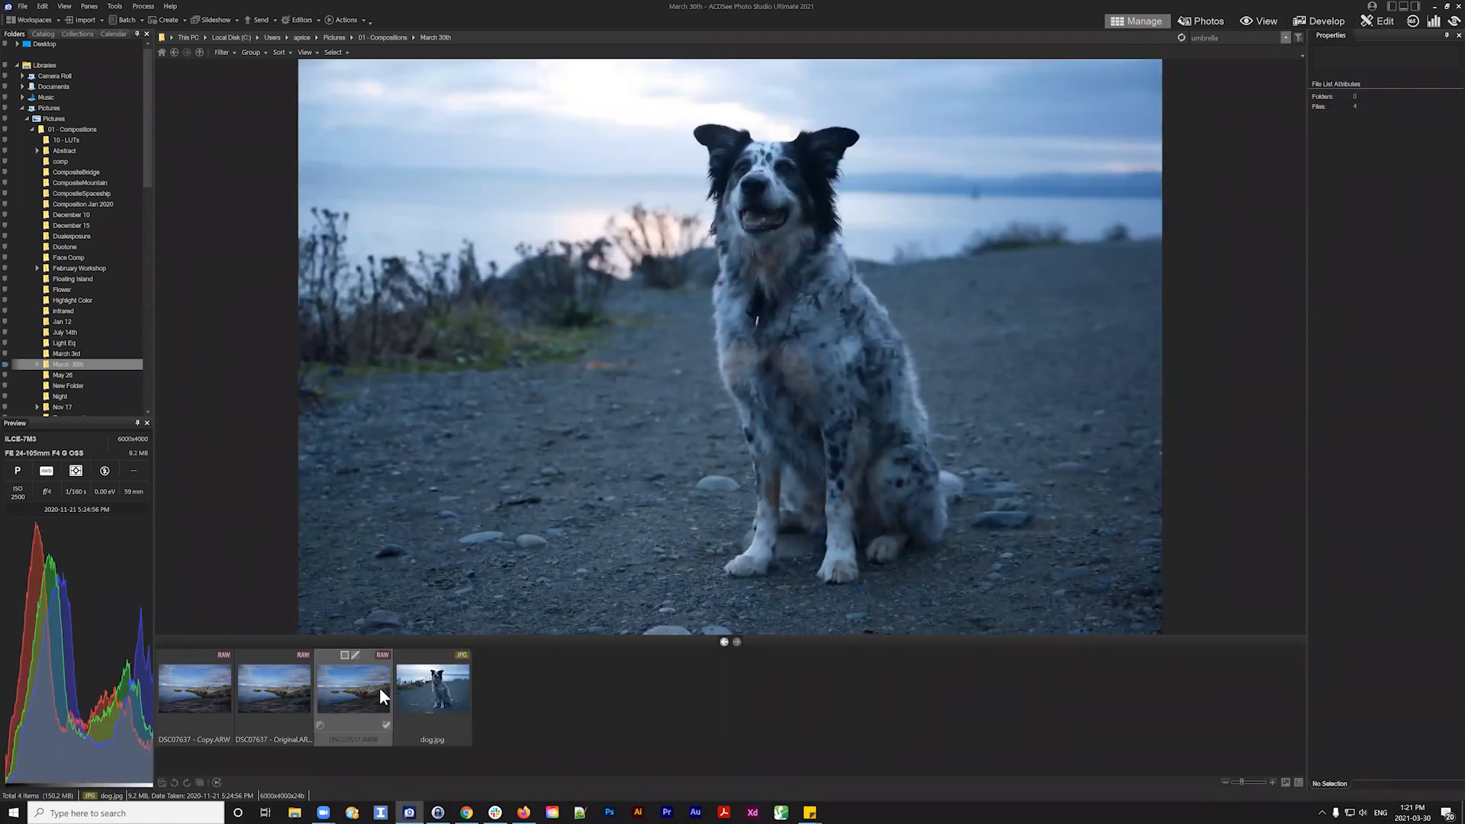
{"action": "left_click", "coordinate": [415, 688]}
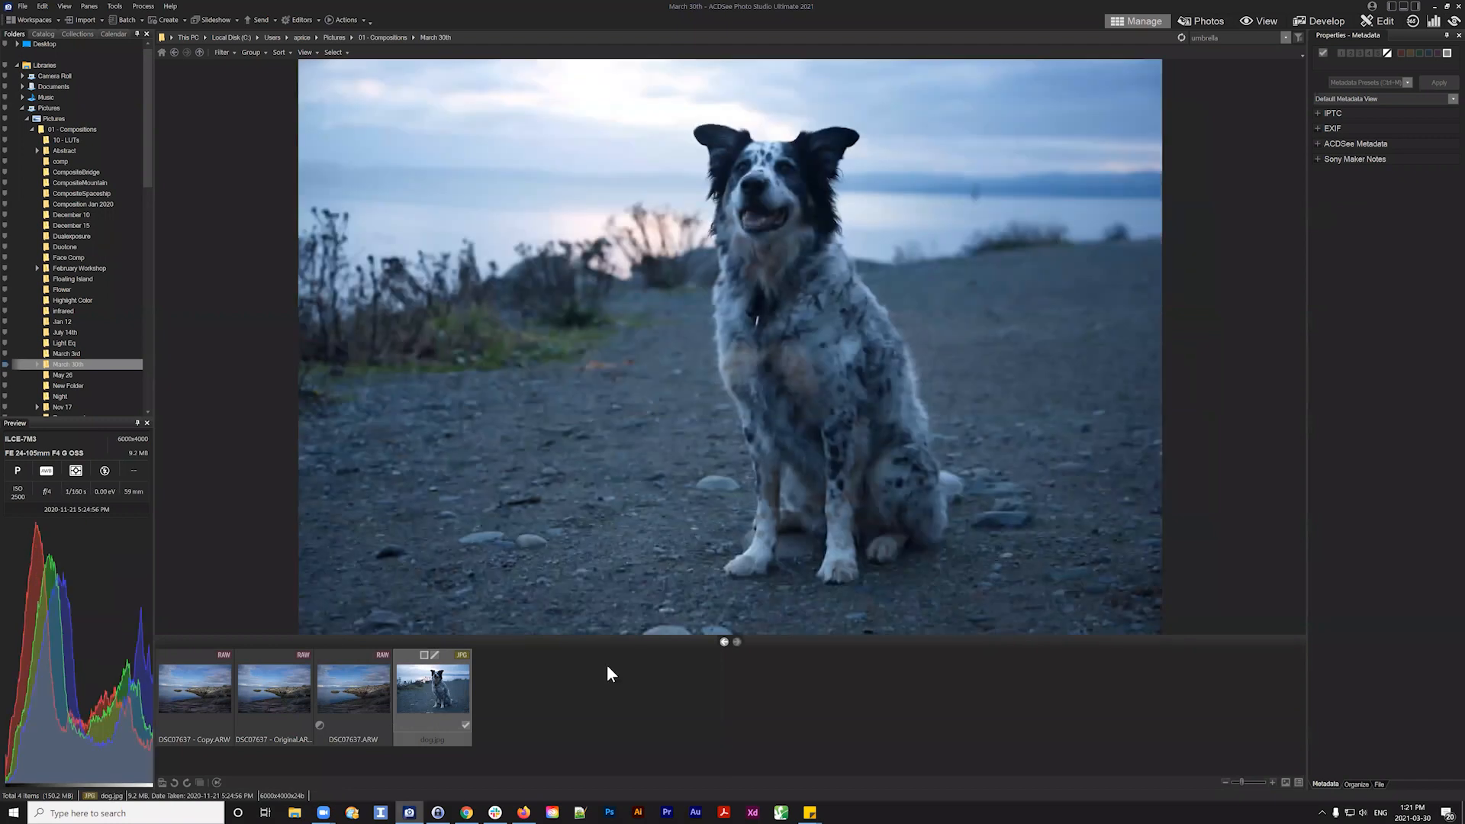
{"action": "left_click", "coordinate": [673, 680]}
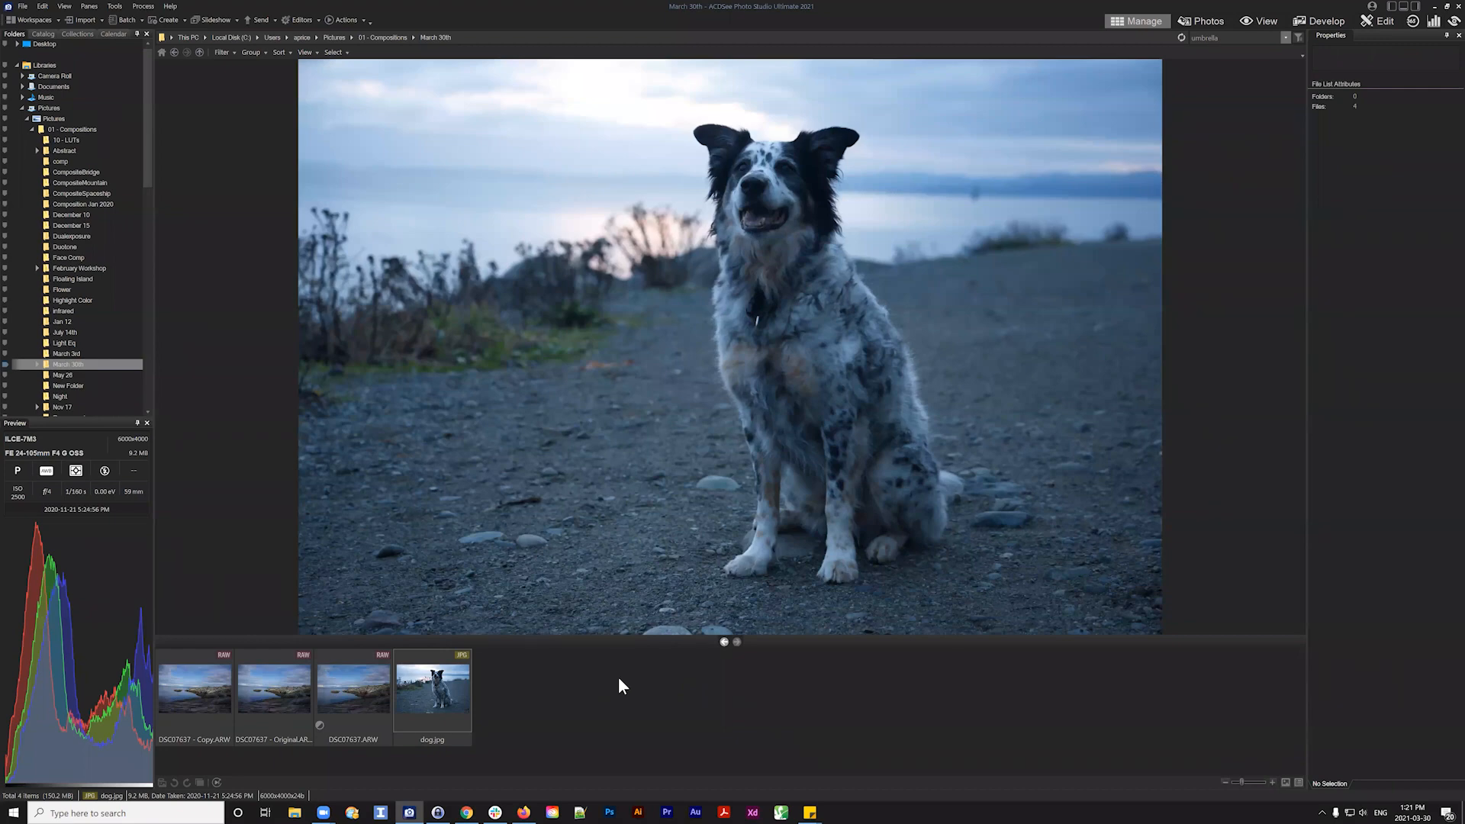
{"action": "left_click_drag", "start_coordinate": [638, 664], "coordinate": [185, 759]}
{"action": "left_click", "coordinate": [375, 694]}
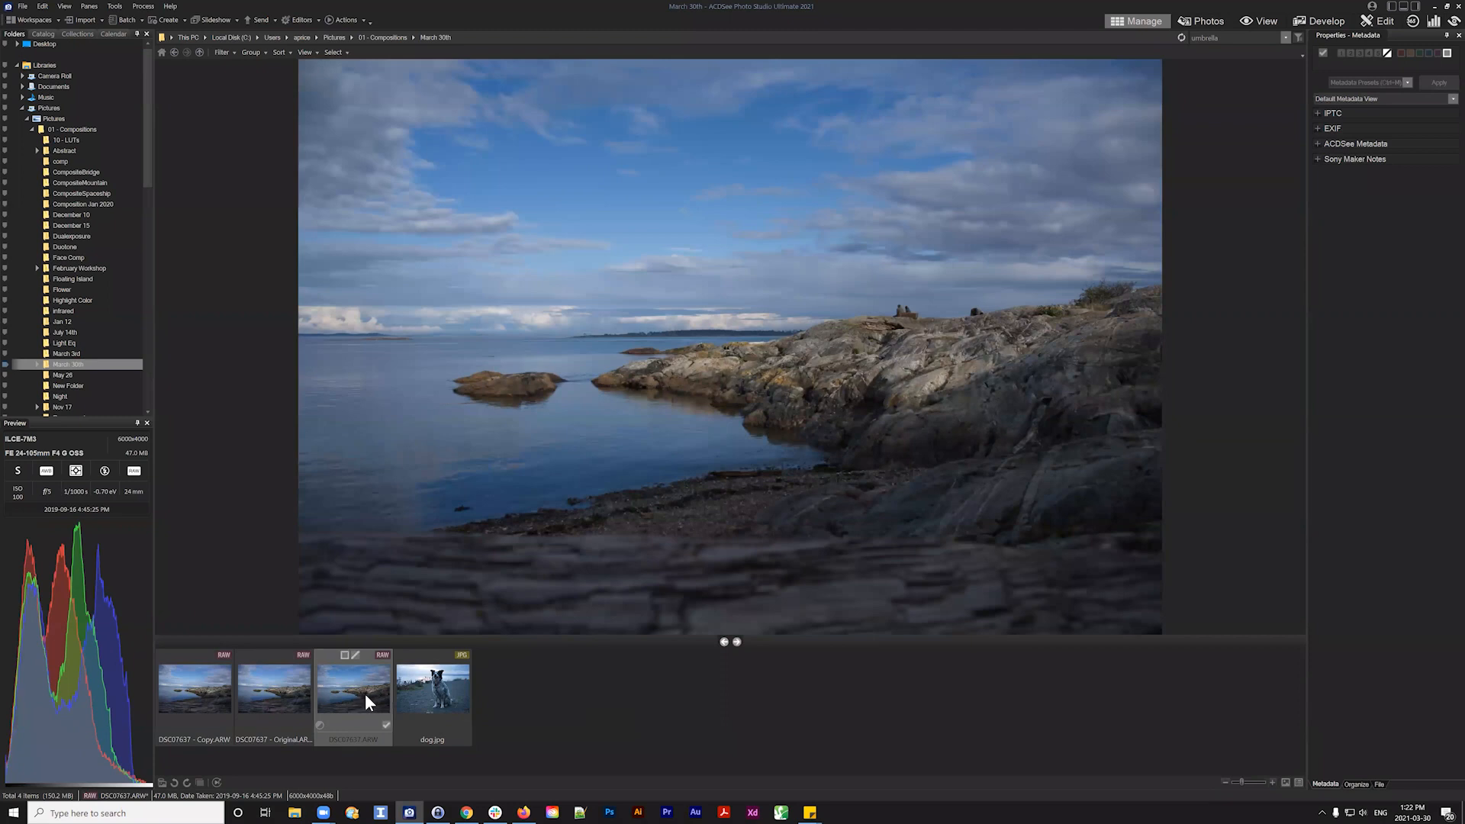
{"action": "left_click", "coordinate": [325, 693]}
Delete dog.jpg and DSC07637 - Copy.ARW from the March 30th folder
{"action": "left_click", "coordinate": [424, 685]}
{"action": "key", "text": "Delete"}
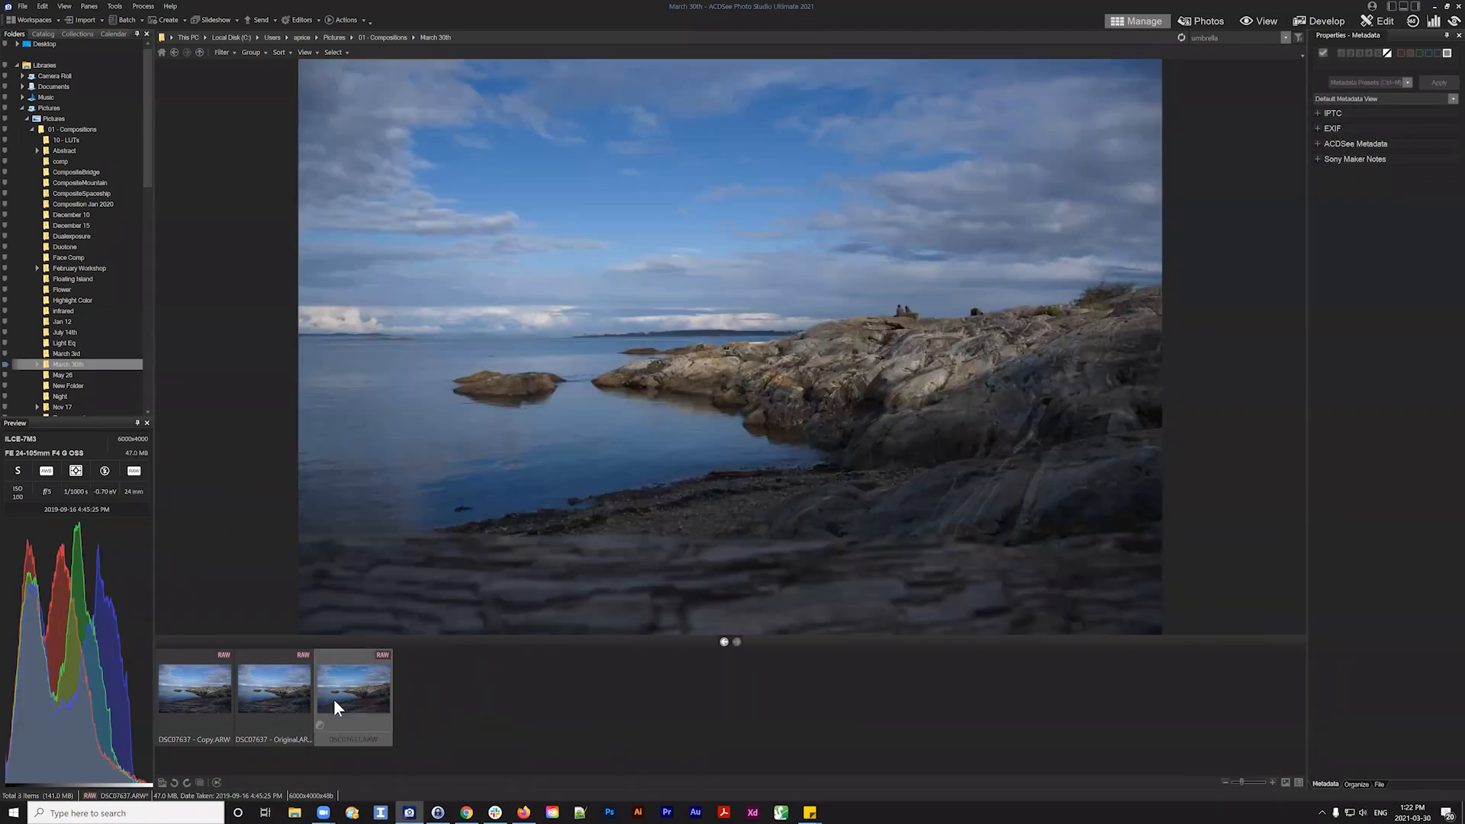
{"action": "left_click", "coordinate": [207, 691]}
{"action": "key", "text": "Delete"}
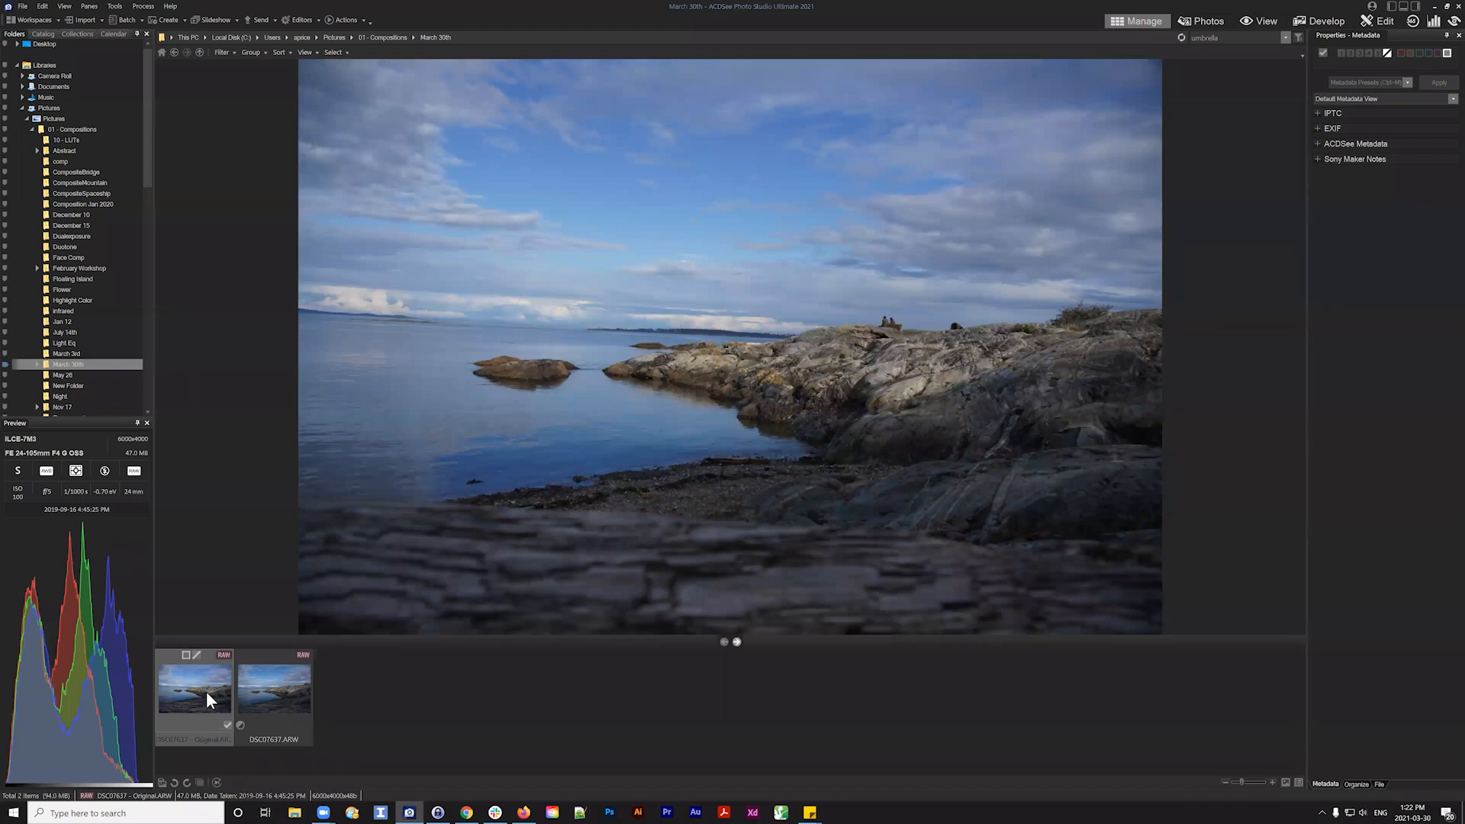
View the developed DSC07637.ARW in the preview and clear the selection
{"action": "left_click", "coordinate": [464, 699]}
{"action": "left_click", "coordinate": [267, 675]}
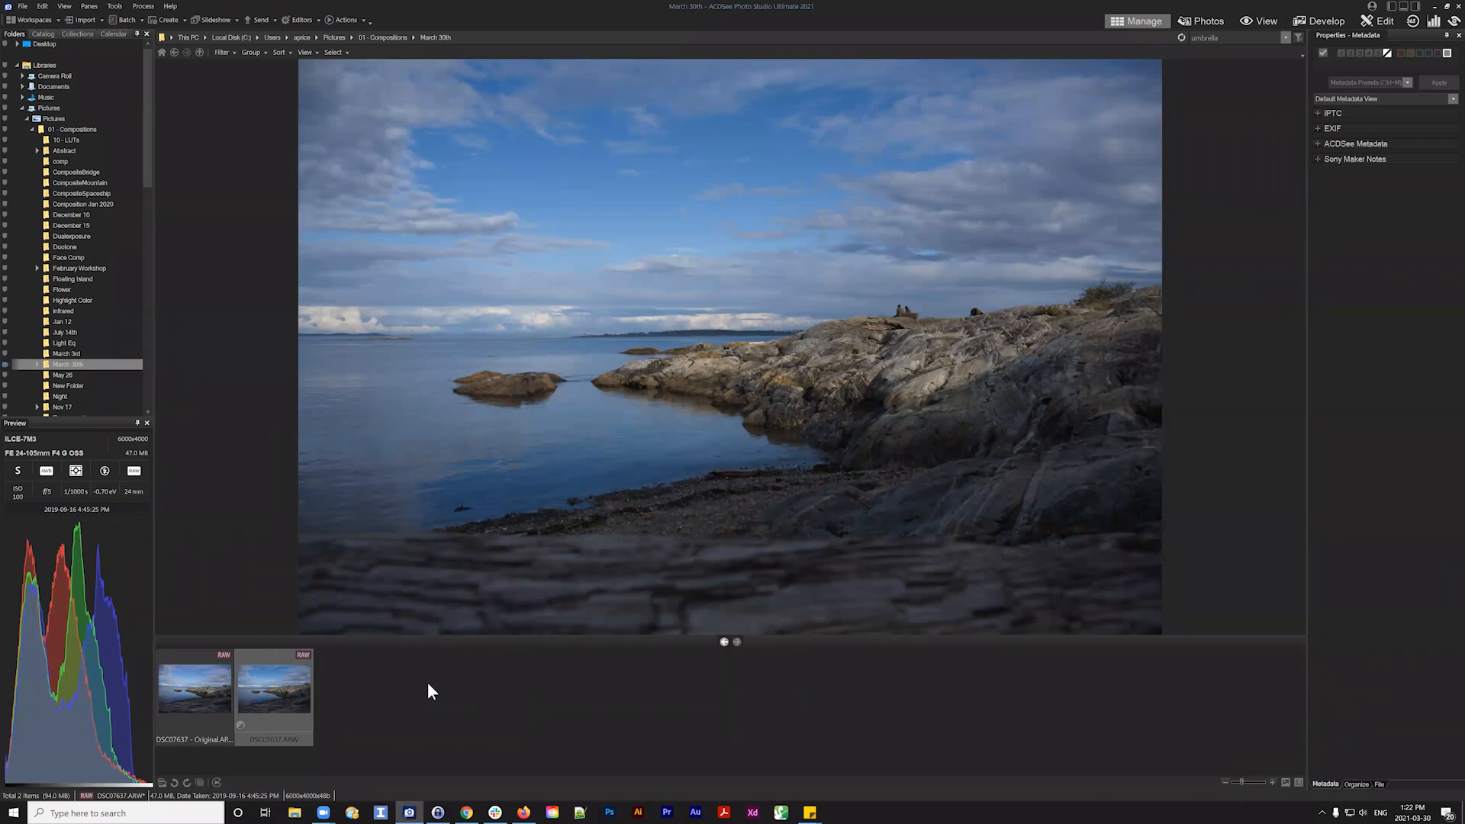
{"action": "left_click", "coordinate": [353, 572]}
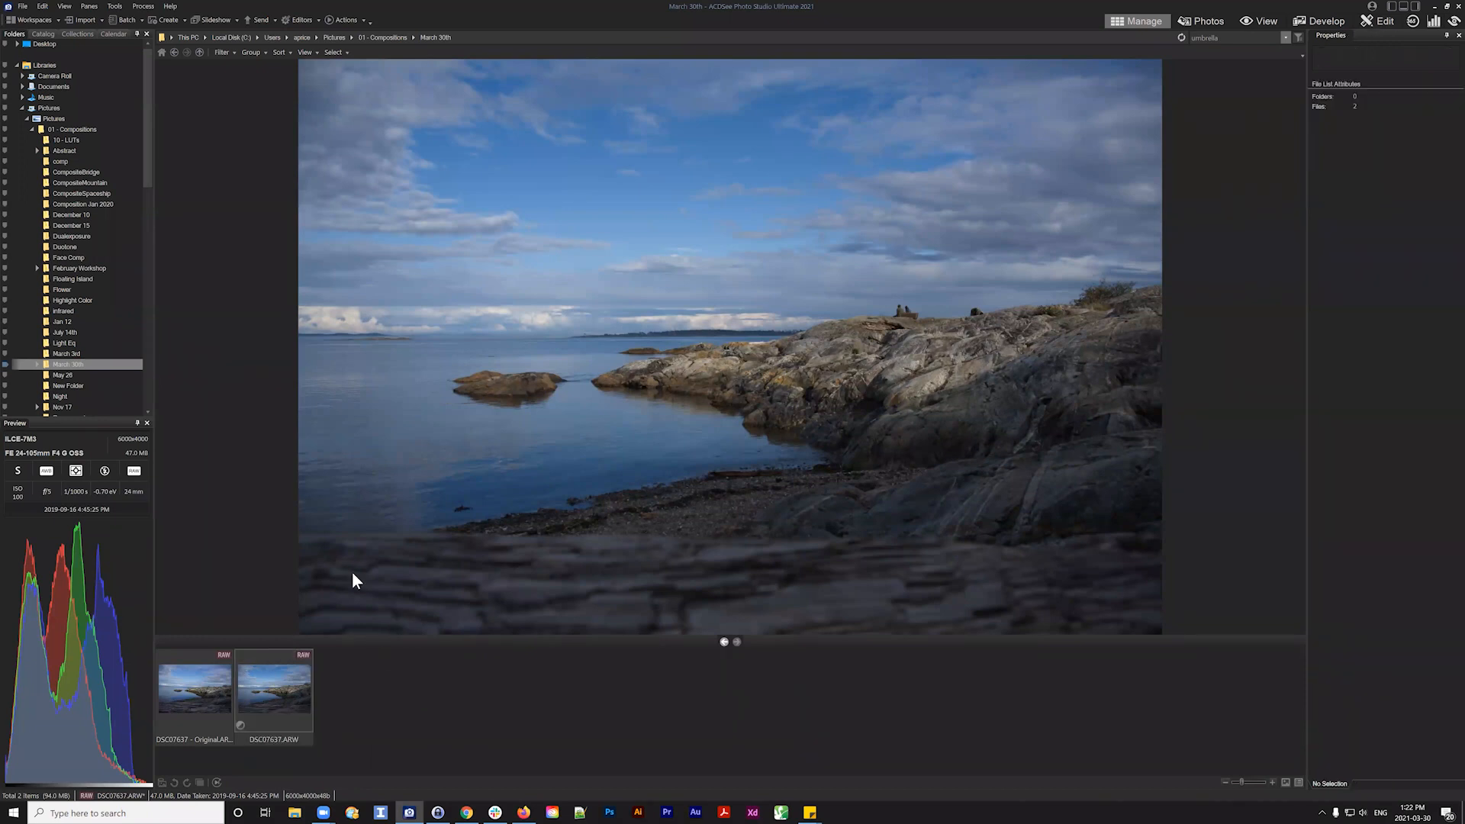
Go back to 01 - Compositions and create a new folder in it named 1 Test Folder
{"action": "left_click", "coordinate": [174, 52]}
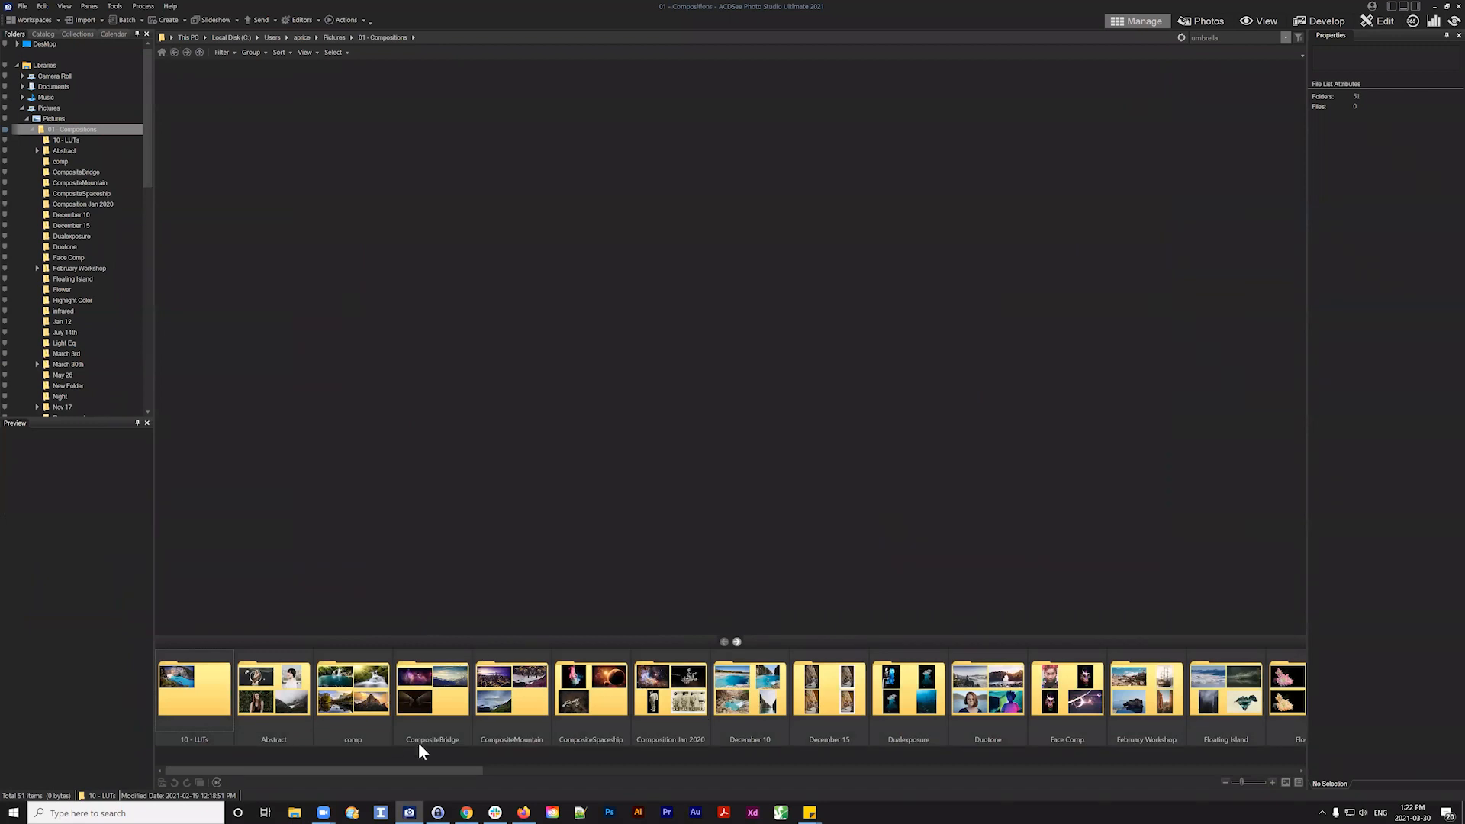
{"action": "left_click_drag", "start_coordinate": [397, 771], "coordinate": [1032, 769]}
{"action": "left_click", "coordinate": [1228, 771]}
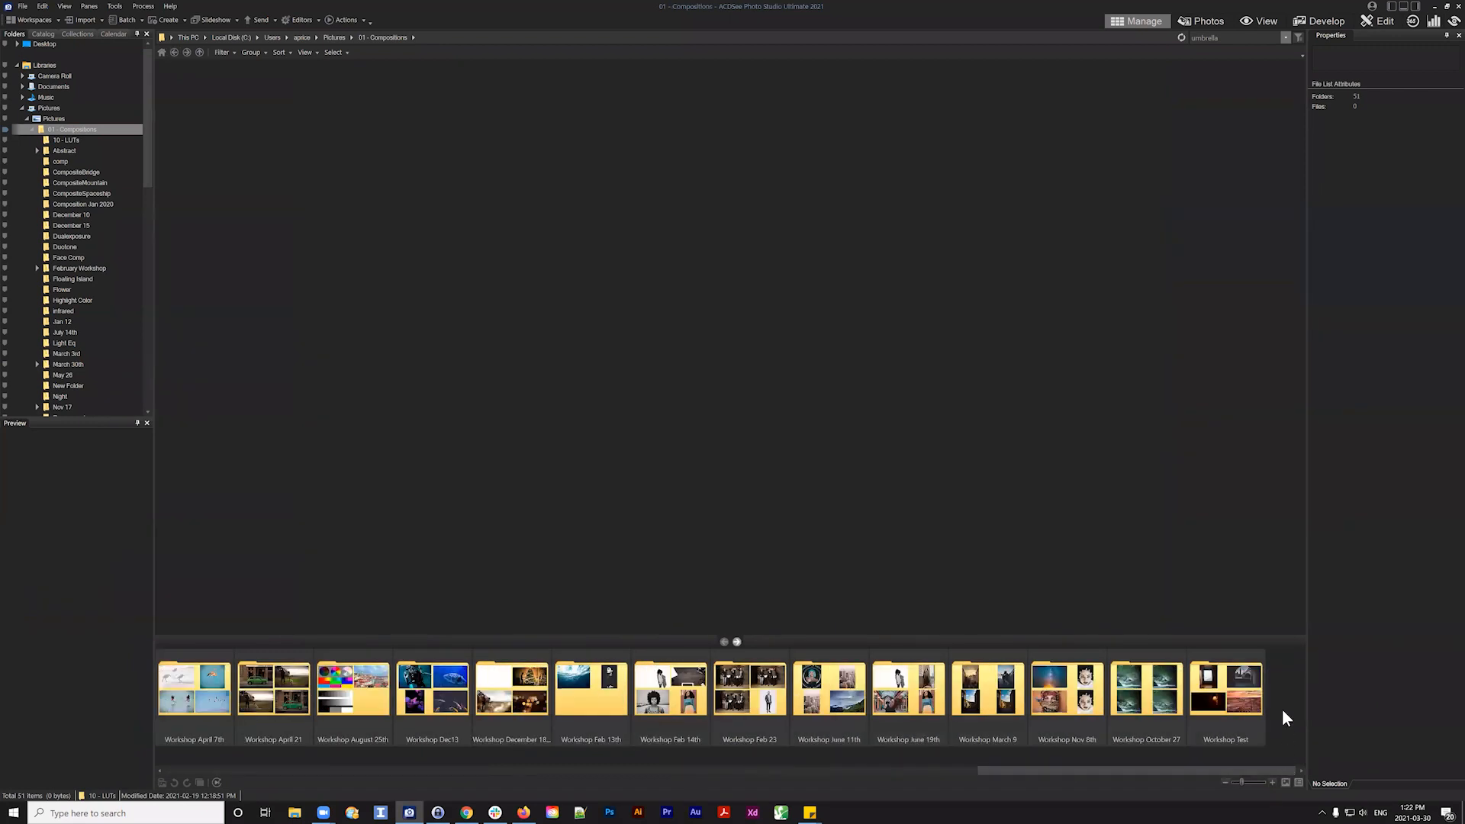
{"action": "right_click", "coordinate": [1282, 703]}
{"action": "mouse_move", "coordinate": [1312, 699]}
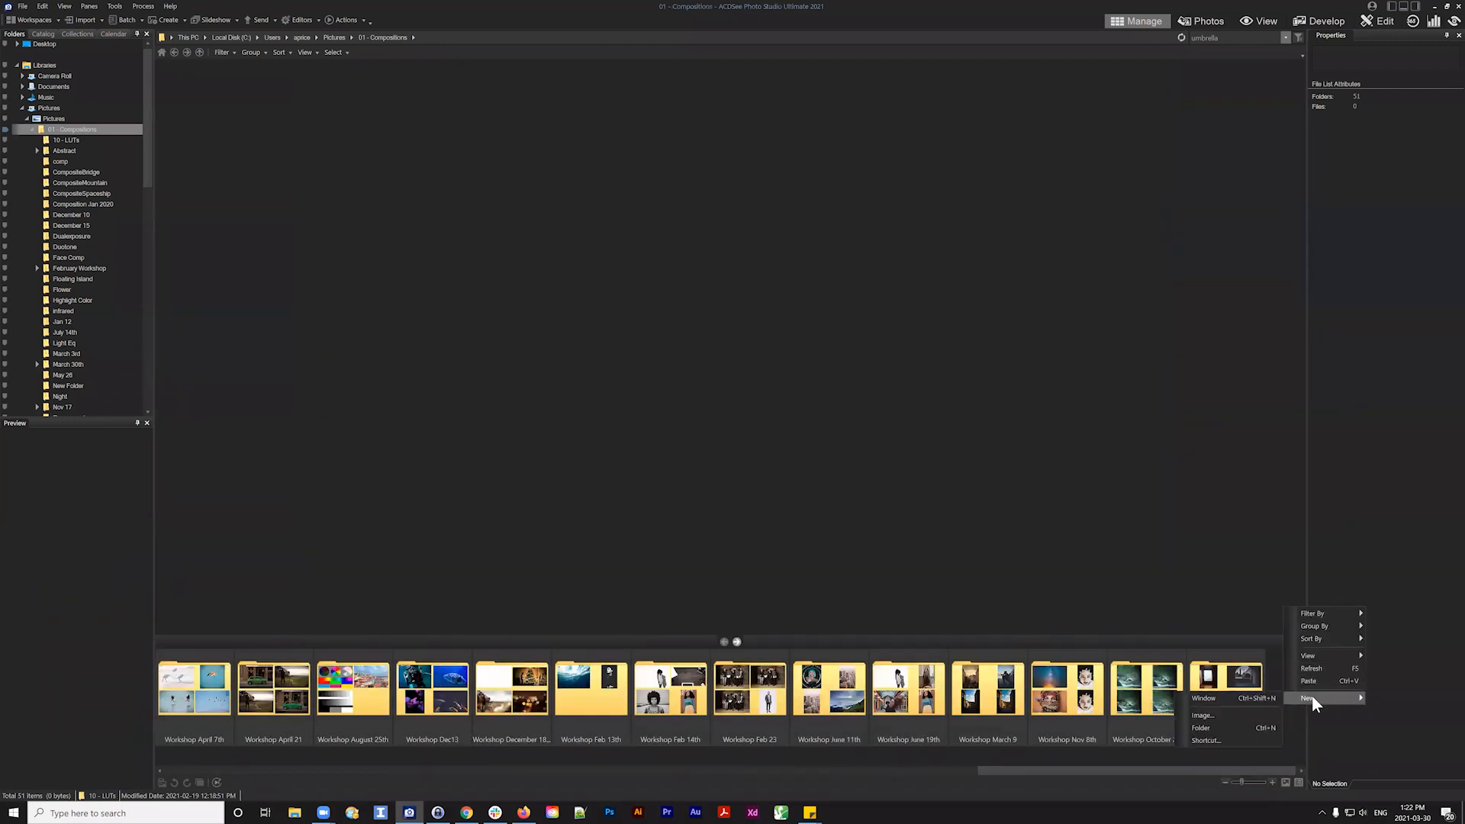
{"action": "left_click", "coordinate": [1206, 725]}
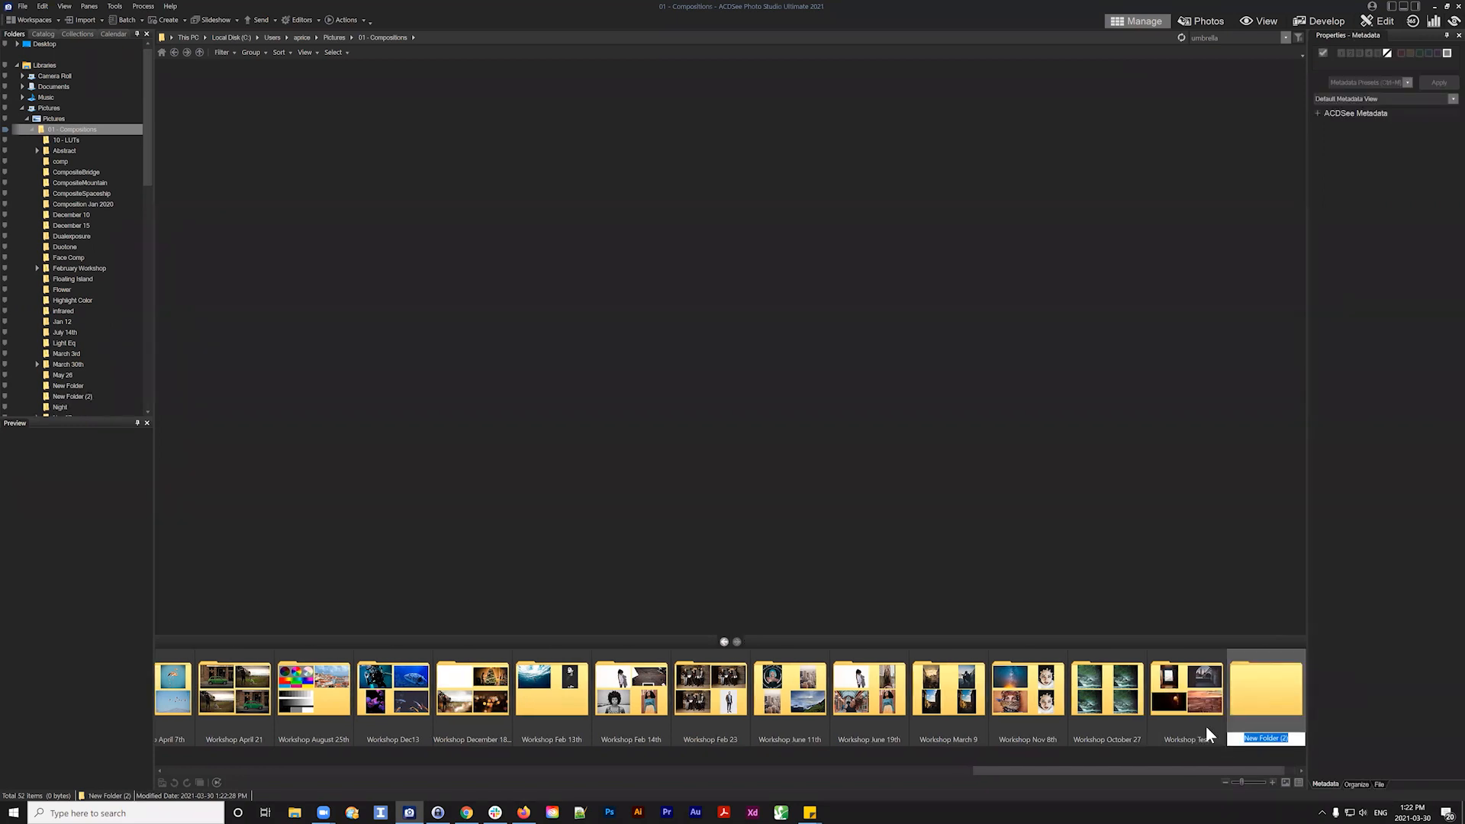
{"action": "type", "text": "1 Test Folder"}
{"action": "key", "text": "Return"}
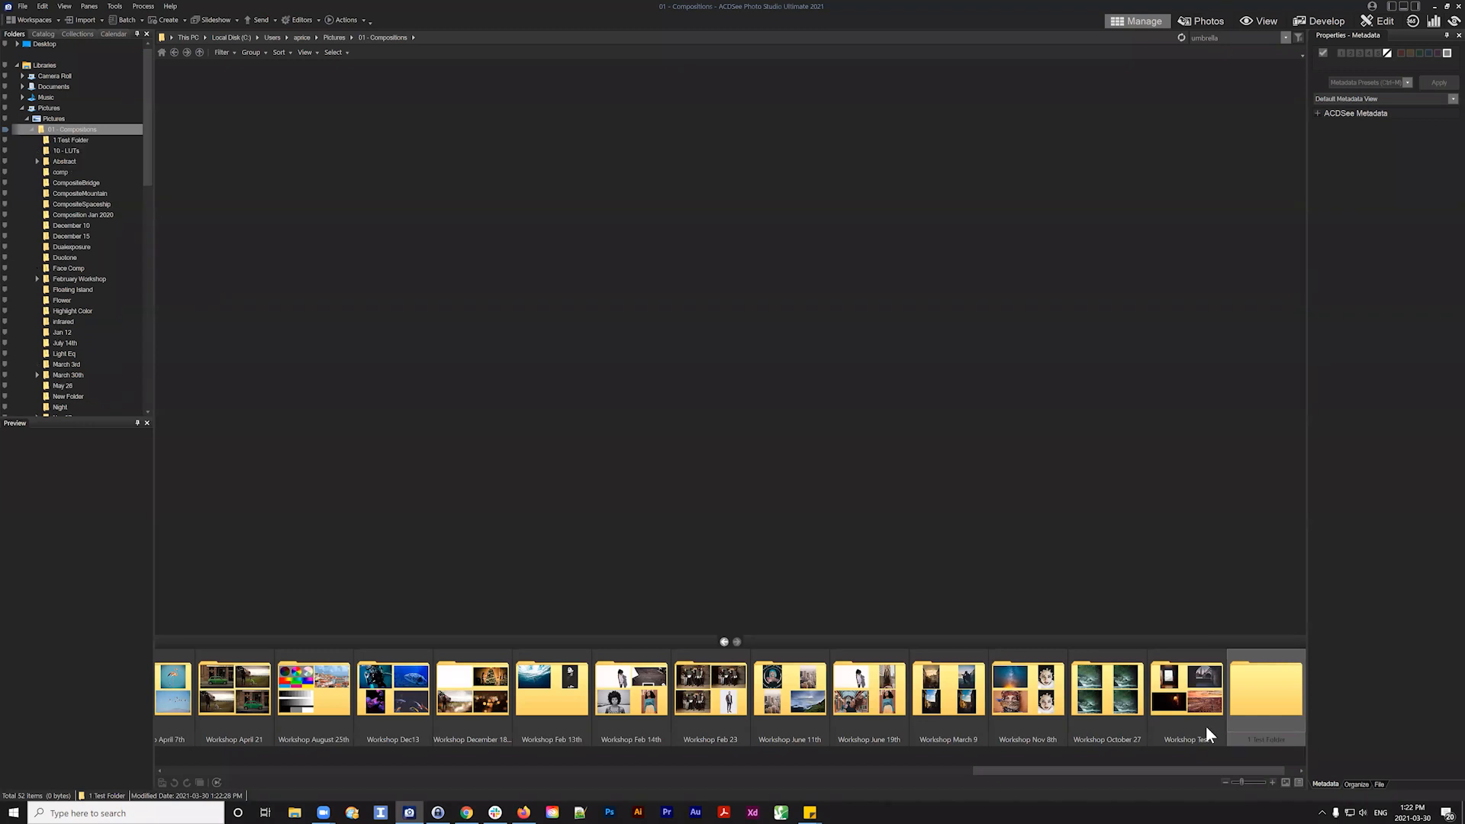
Open 1 Test Folder and examine DSC07637.ARW, the DSC07637.xmp sidecar and the hidden [Developed] folder
{"action": "double_click", "coordinate": [1271, 684]}
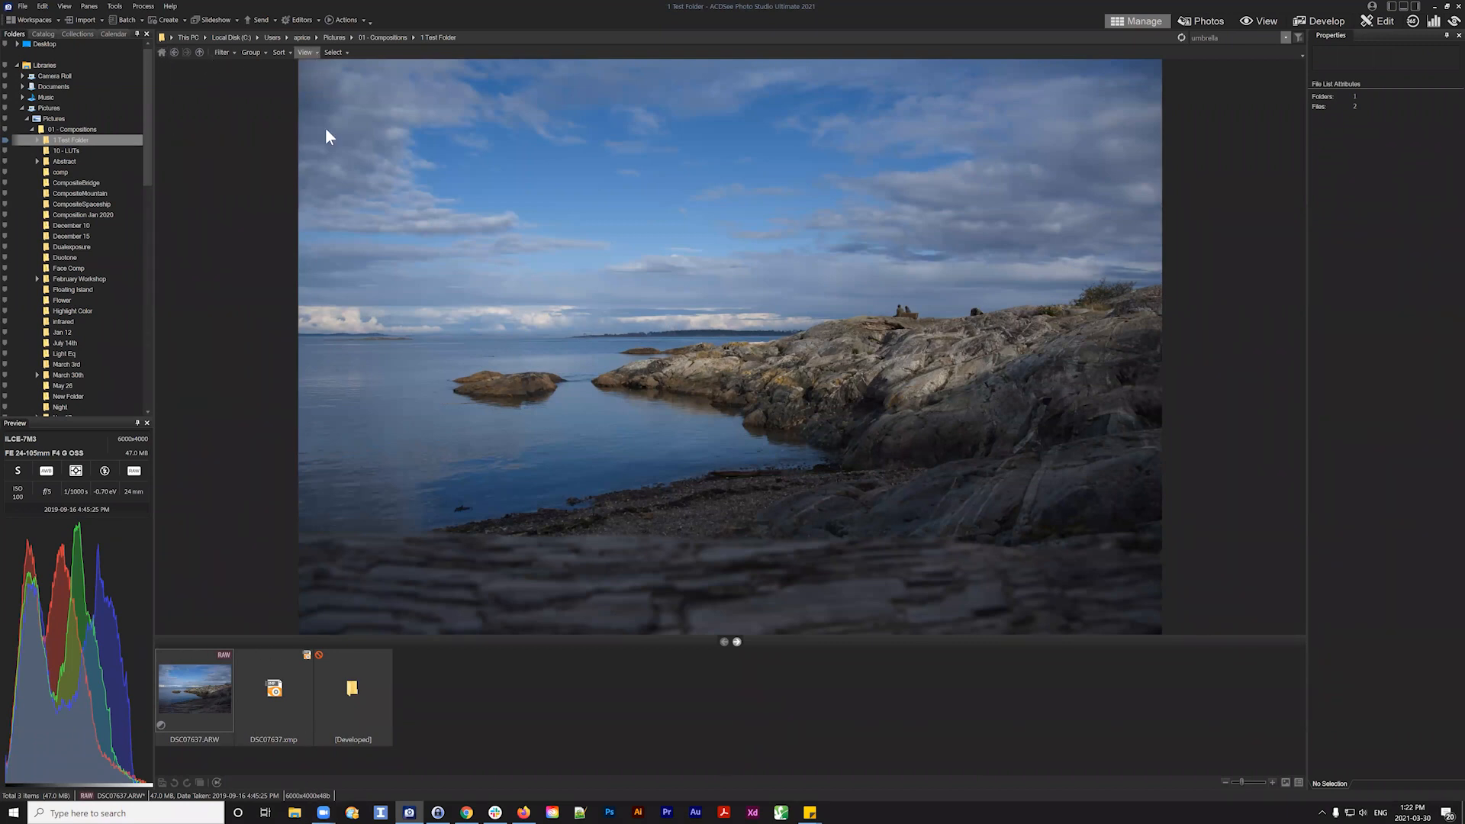
{"action": "left_click", "coordinate": [225, 698]}
{"action": "left_click", "coordinate": [262, 687]}
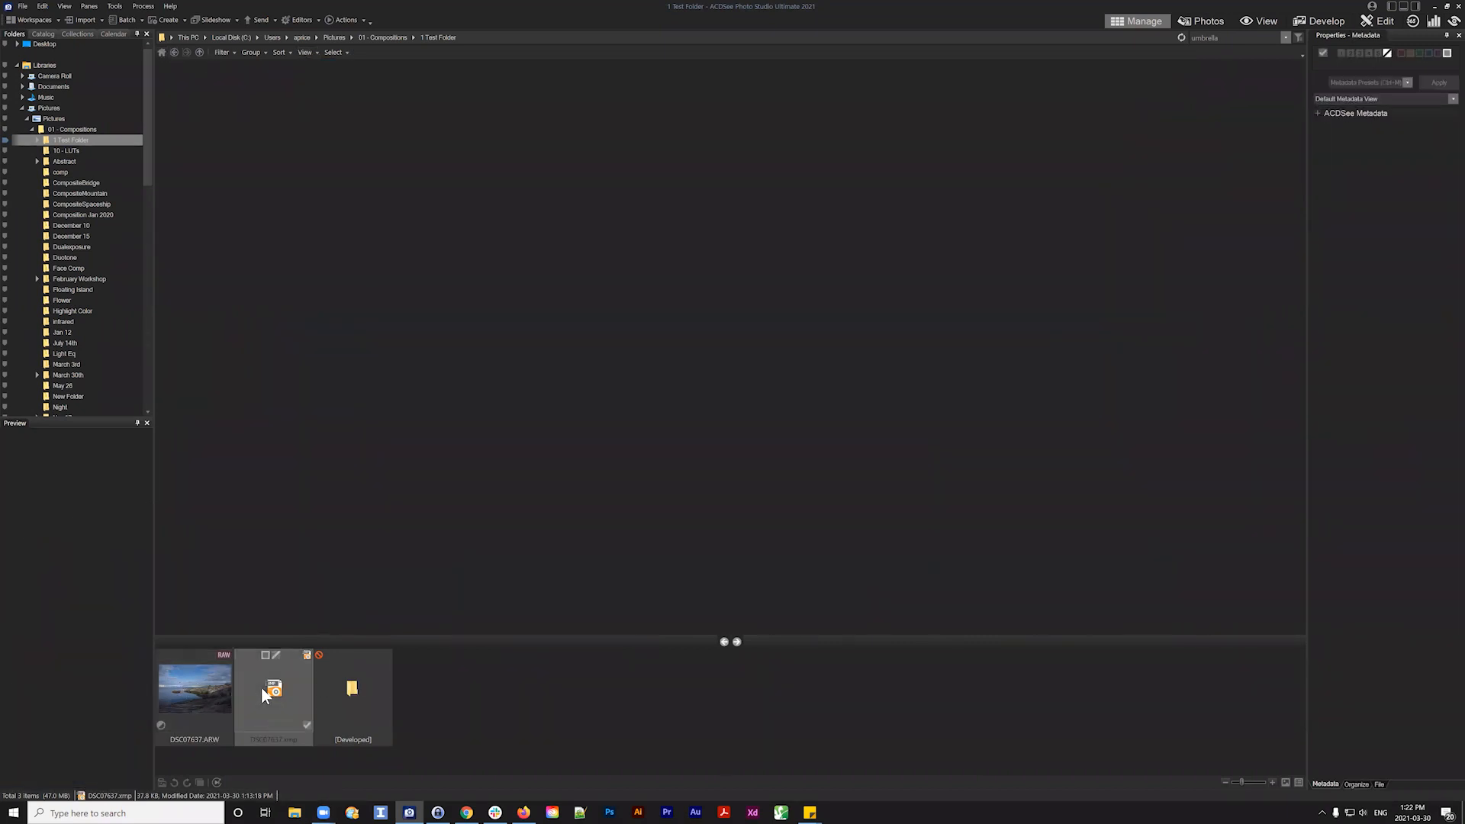
{"action": "left_click", "coordinate": [352, 691]}
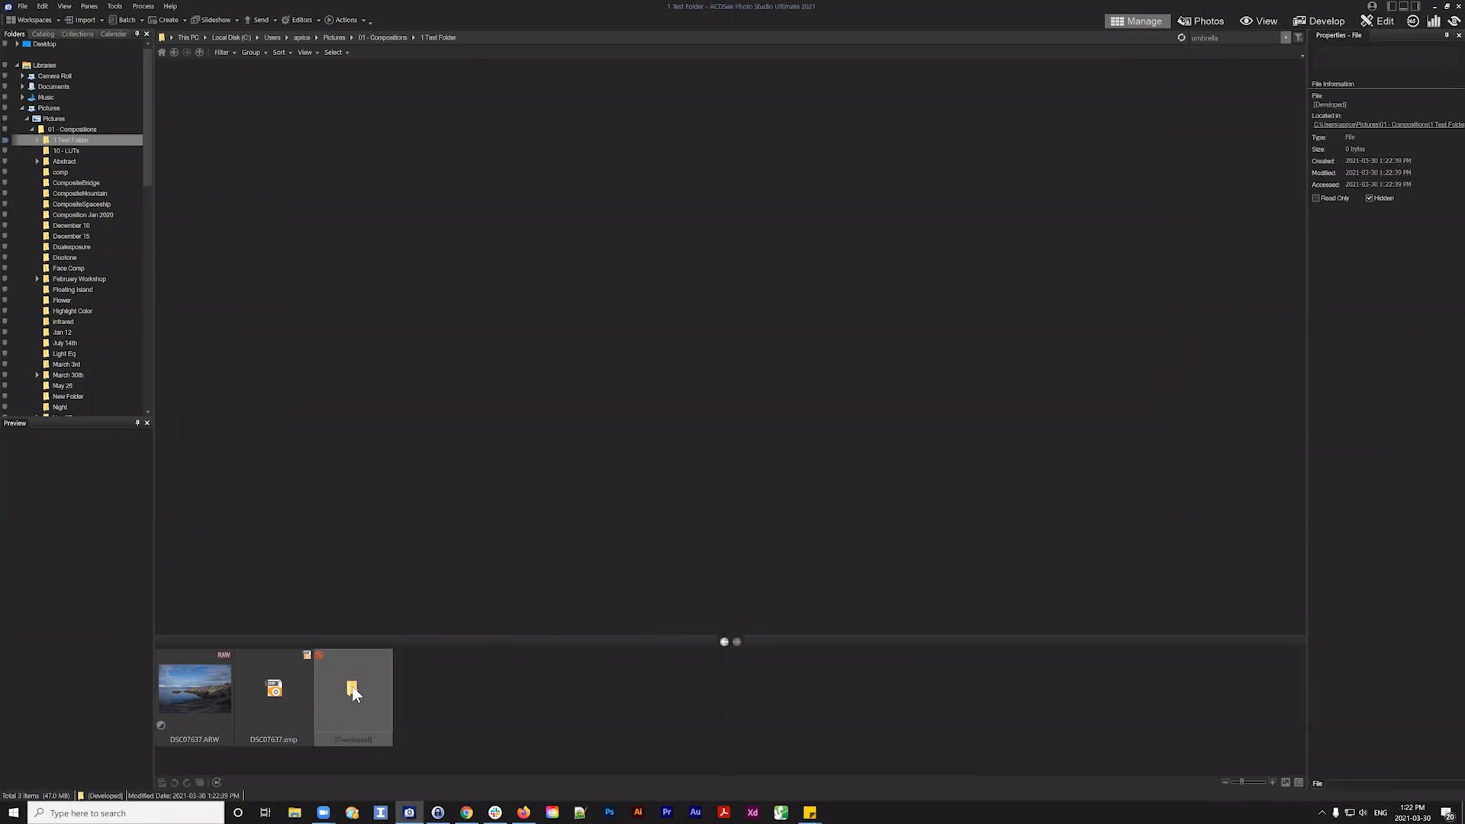
{"action": "left_click", "coordinate": [418, 763]}
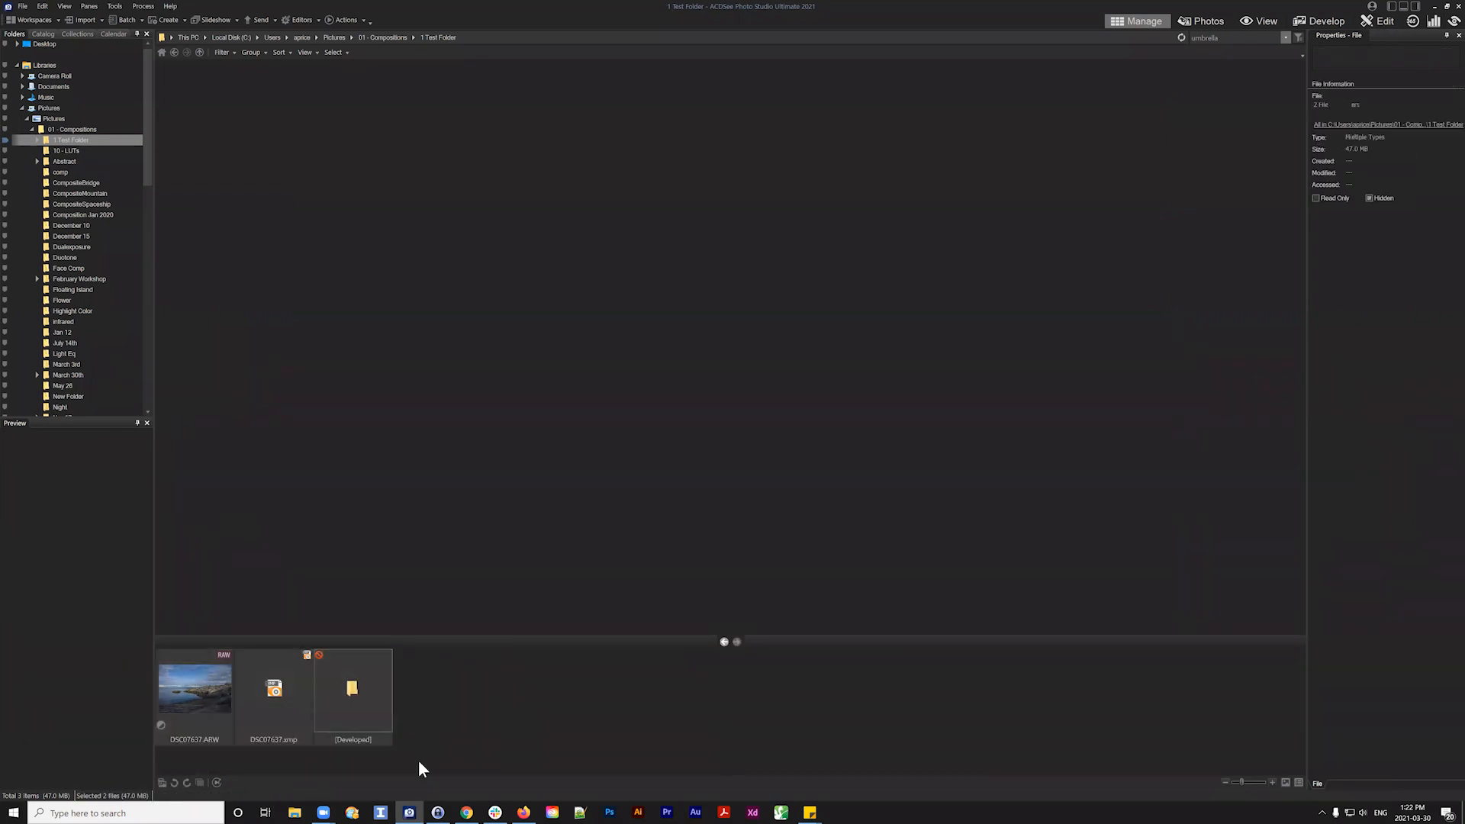
Switch to File Explorer and open the March 30th folder inside 01 - Compositions in Pictures
{"action": "left_click", "coordinate": [296, 812]}
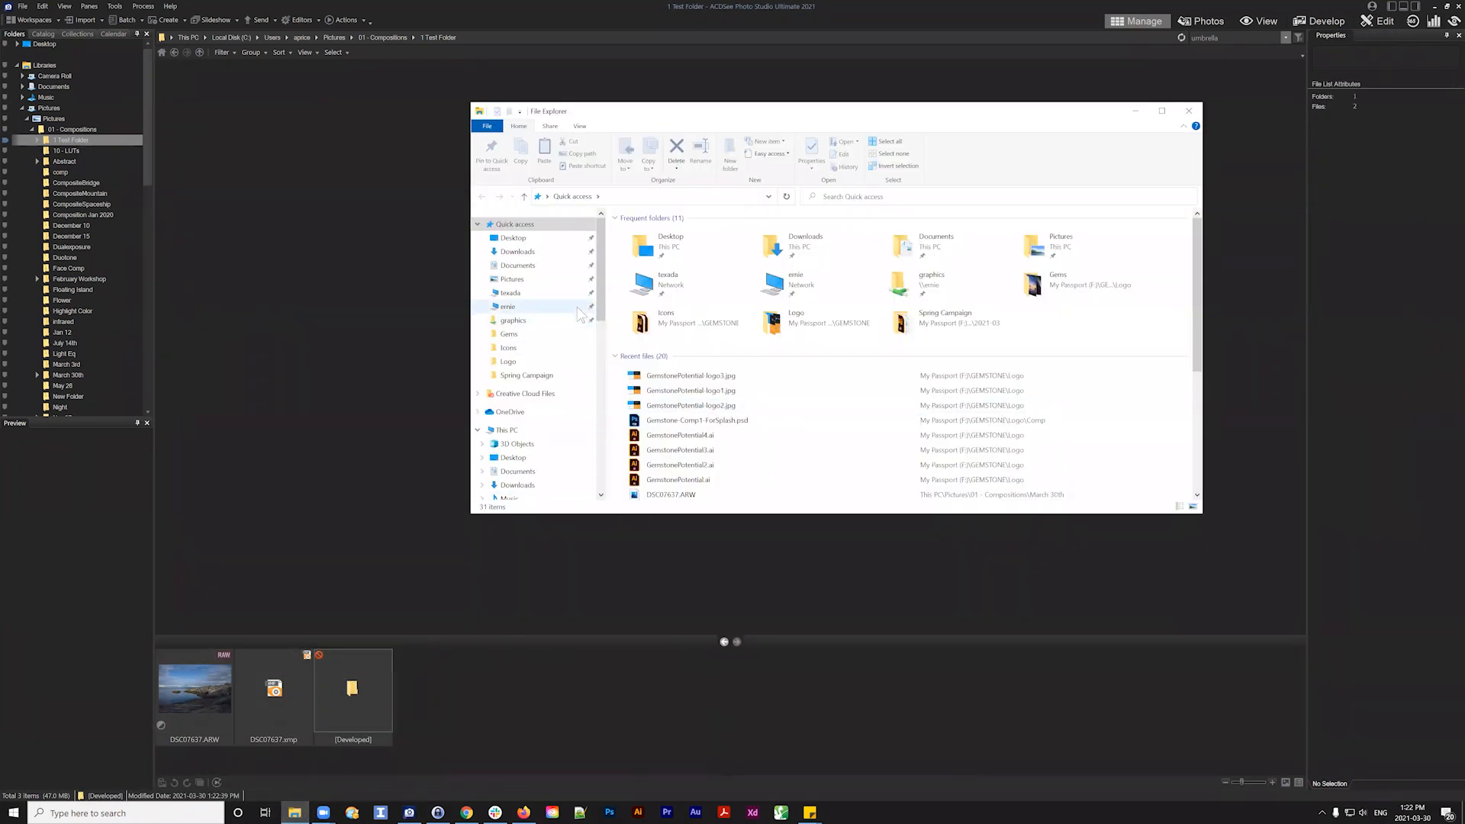
{"action": "left_click", "coordinate": [562, 281]}
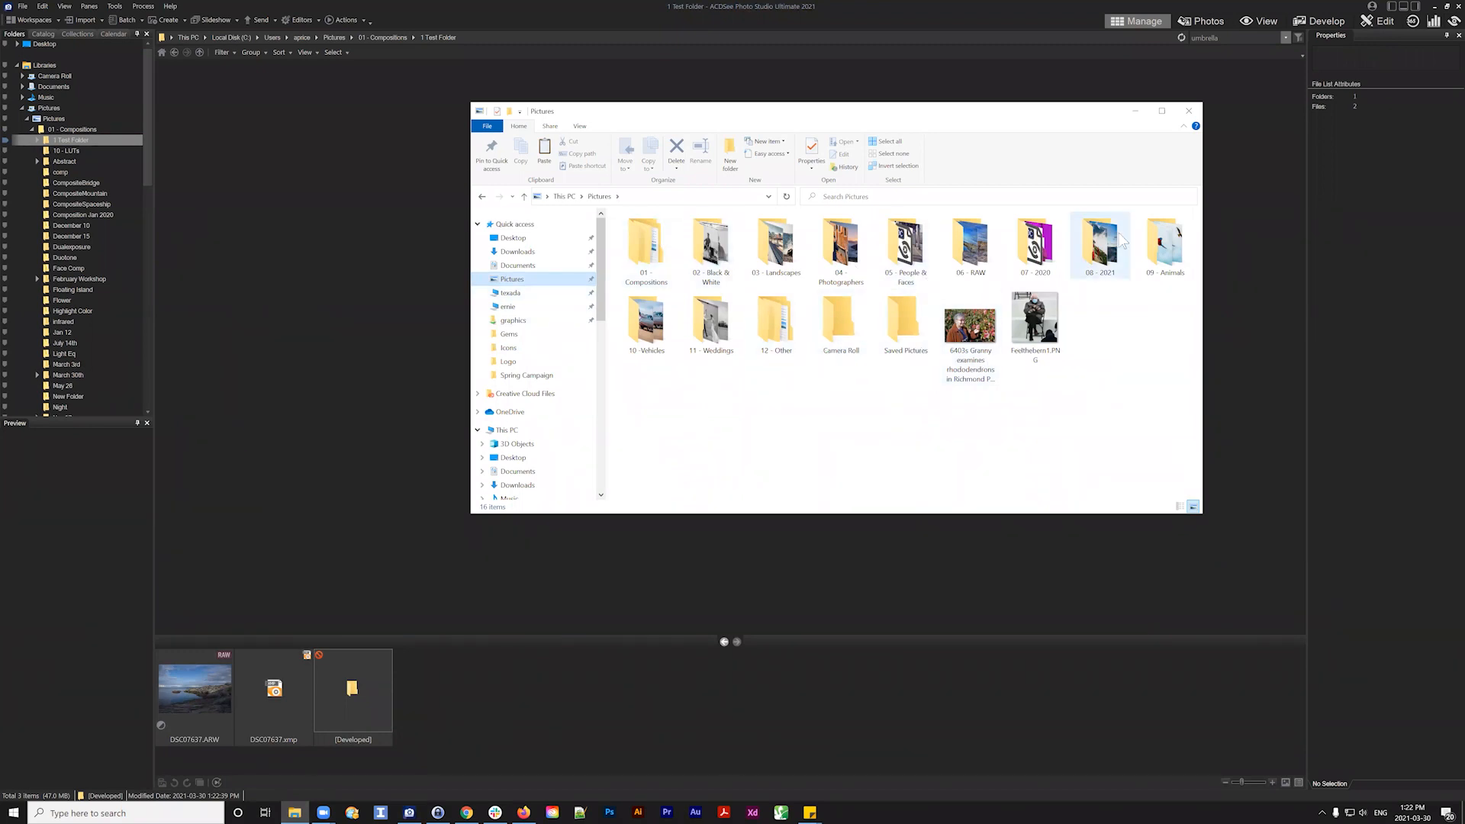
{"action": "double_click", "coordinate": [647, 243]}
{"action": "scroll", "coordinate": [927, 441], "scroll_direction": "down", "scroll_amount": 5}
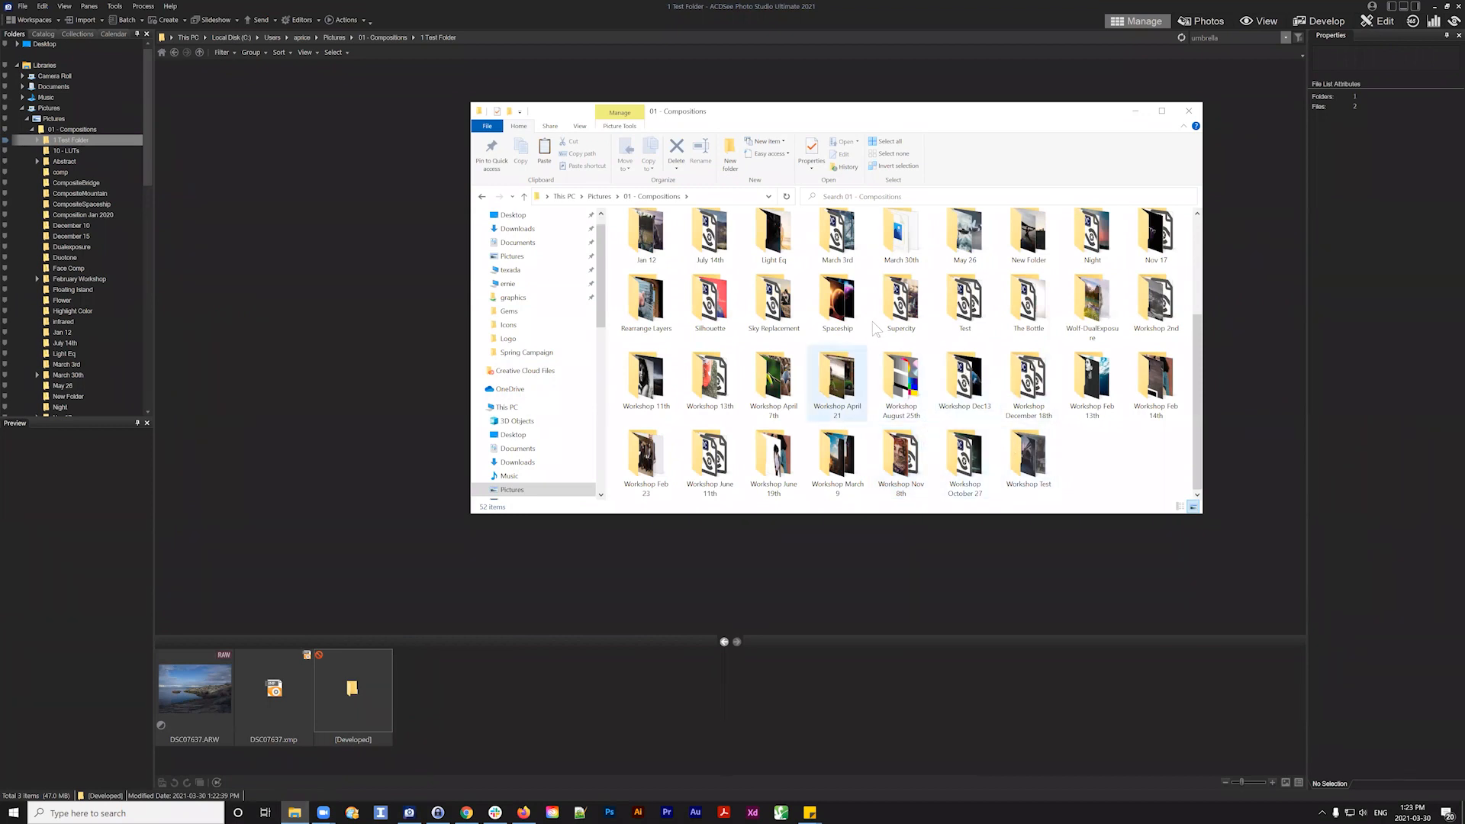
{"action": "double_click", "coordinate": [897, 233]}
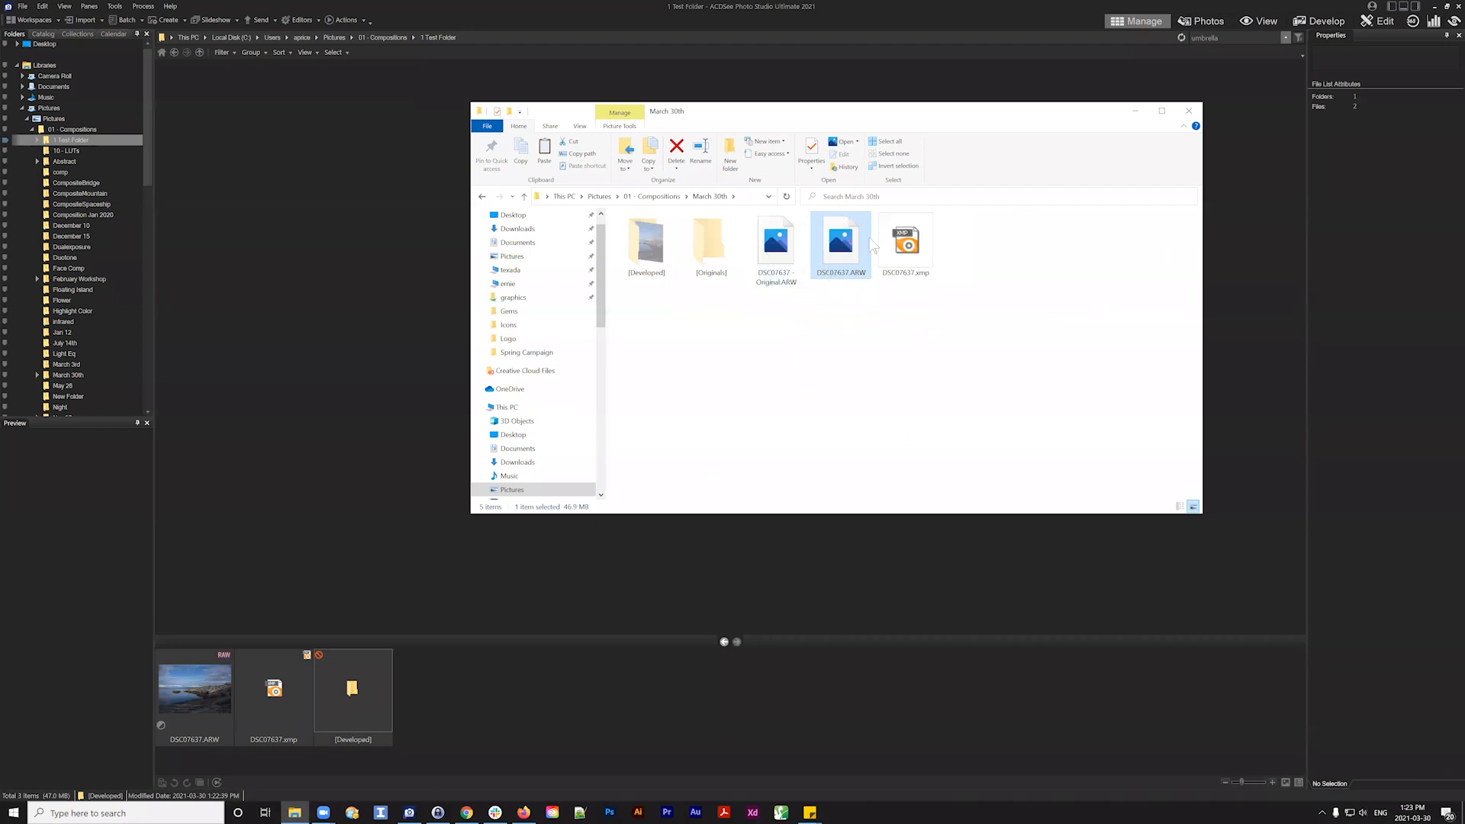
Select DSC07637.ARW, DSC07637.xmp and the [Developed] folder, look at the JPG inside [Developed], and return to March 30th
{"action": "left_click", "coordinate": [918, 243], "text": "ctrl"}
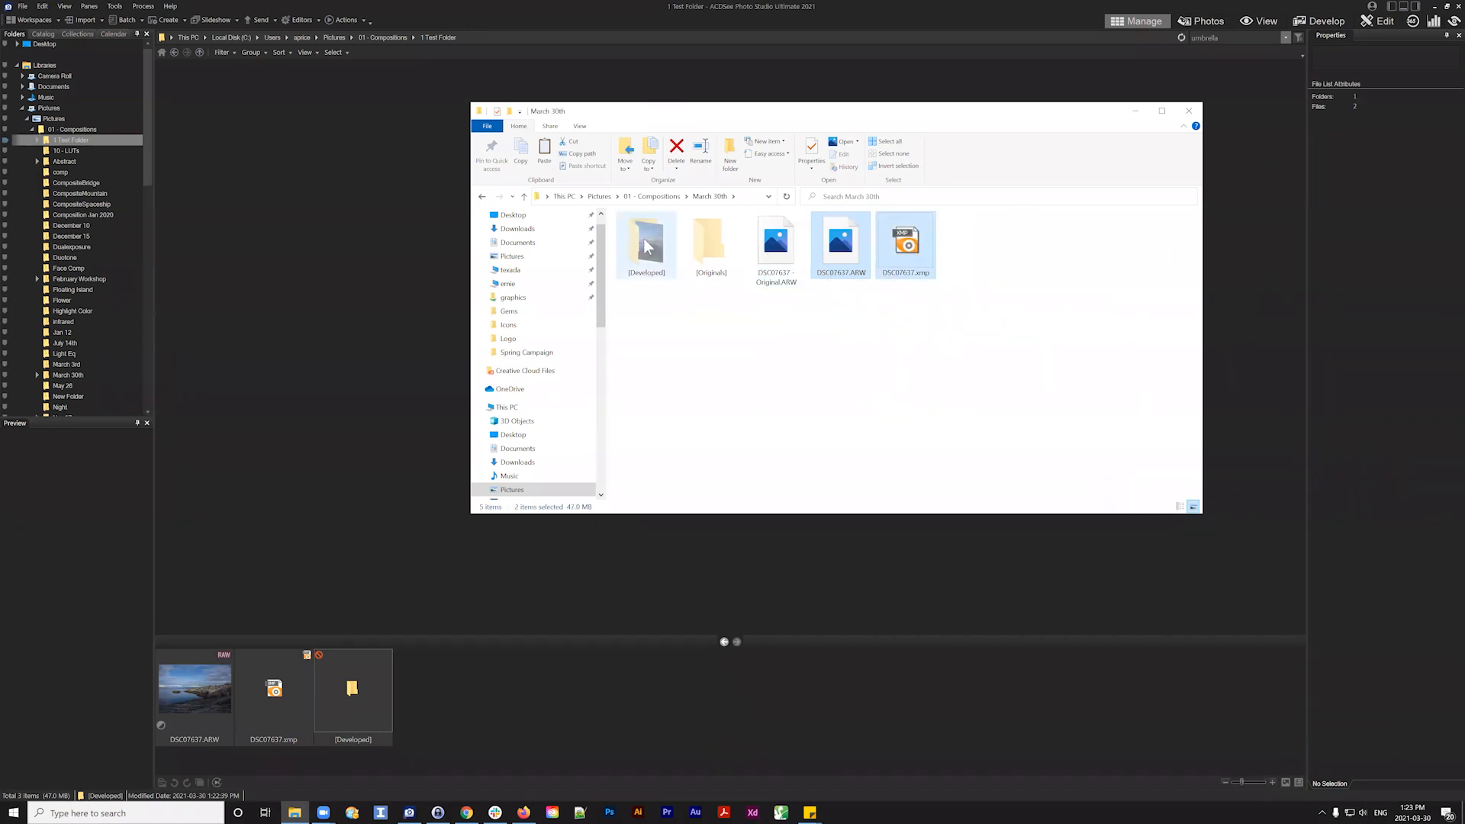
{"action": "left_click", "coordinate": [647, 242], "text": "ctrl"}
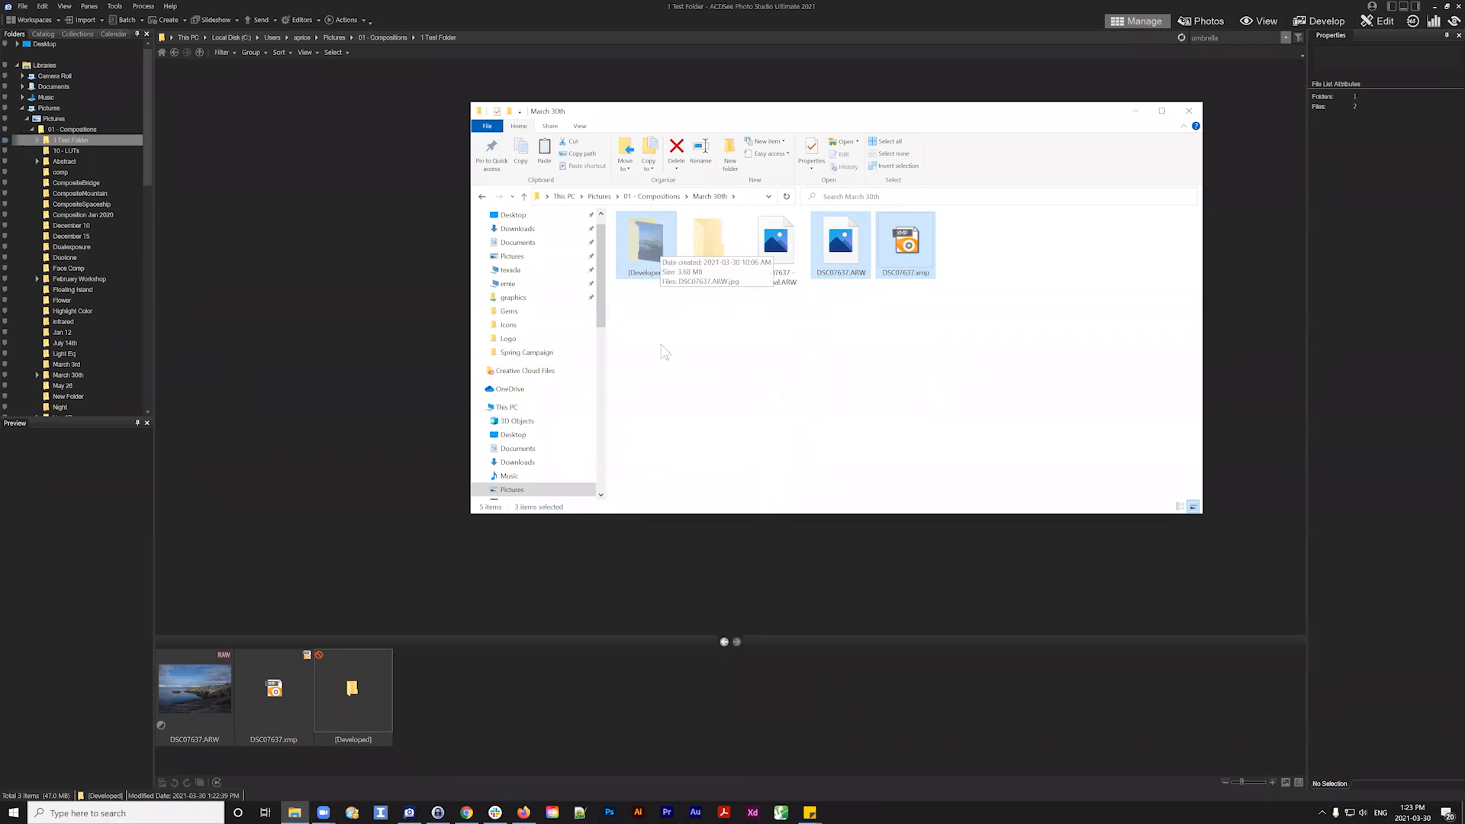
{"action": "double_click", "coordinate": [656, 252]}
{"action": "left_click_drag", "start_coordinate": [683, 309], "coordinate": [620, 227]}
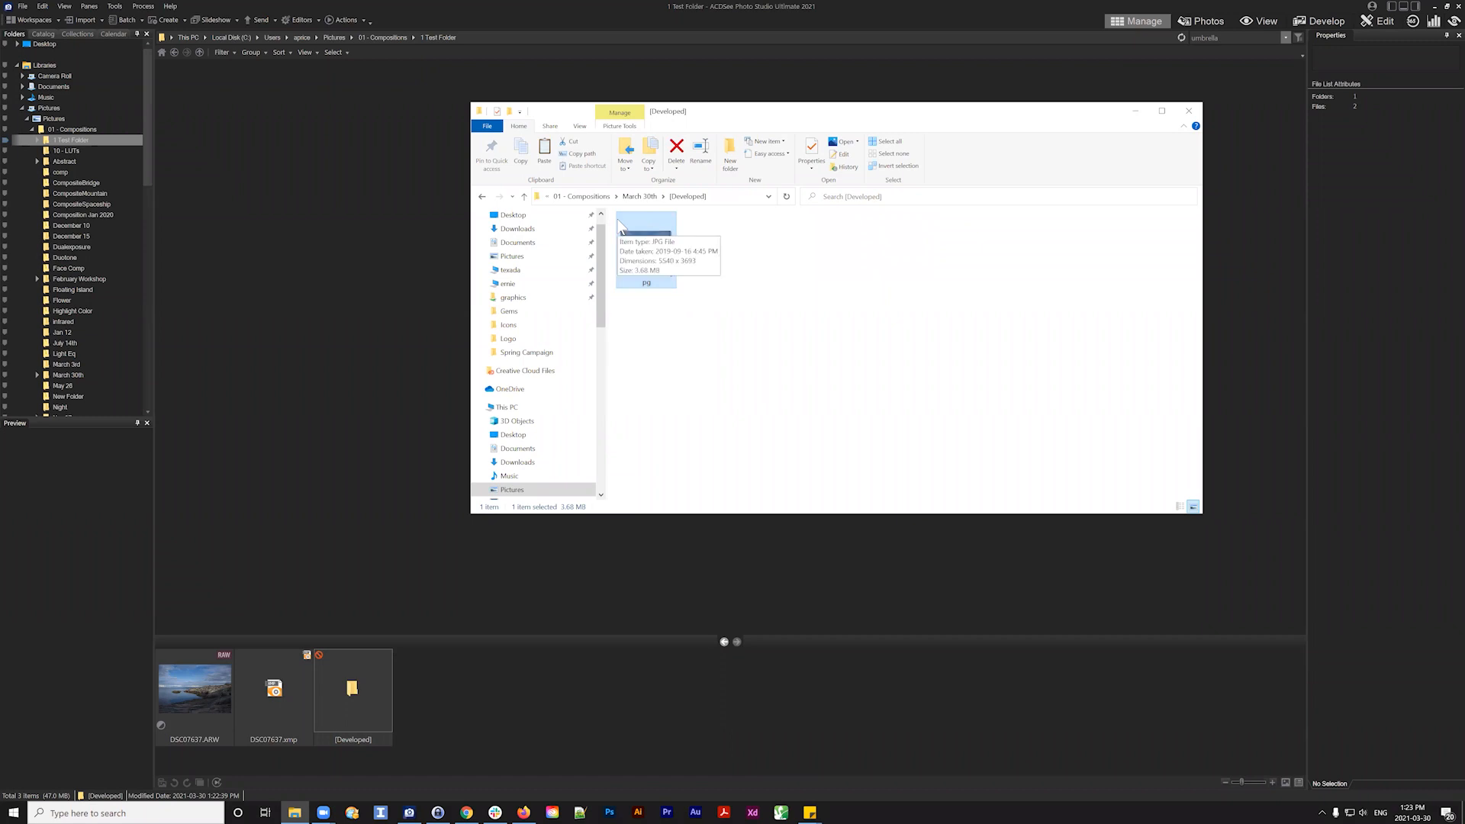
{"action": "left_click", "coordinate": [523, 196]}
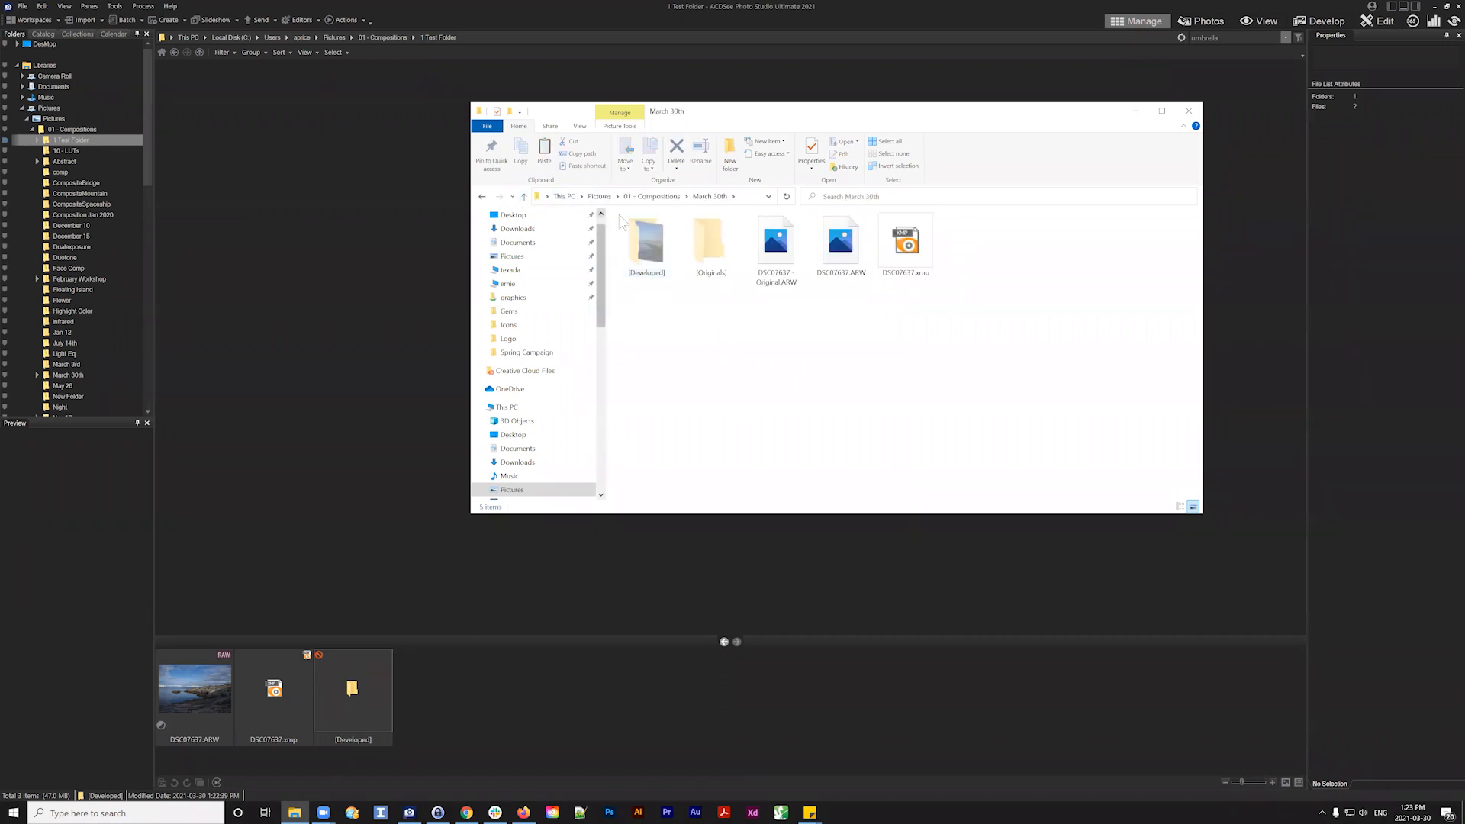
Examine the [Developed] folder beside DSC07637.ARW and its sidecar, and go back up to 01 - Compositions
{"action": "left_click", "coordinate": [782, 328]}
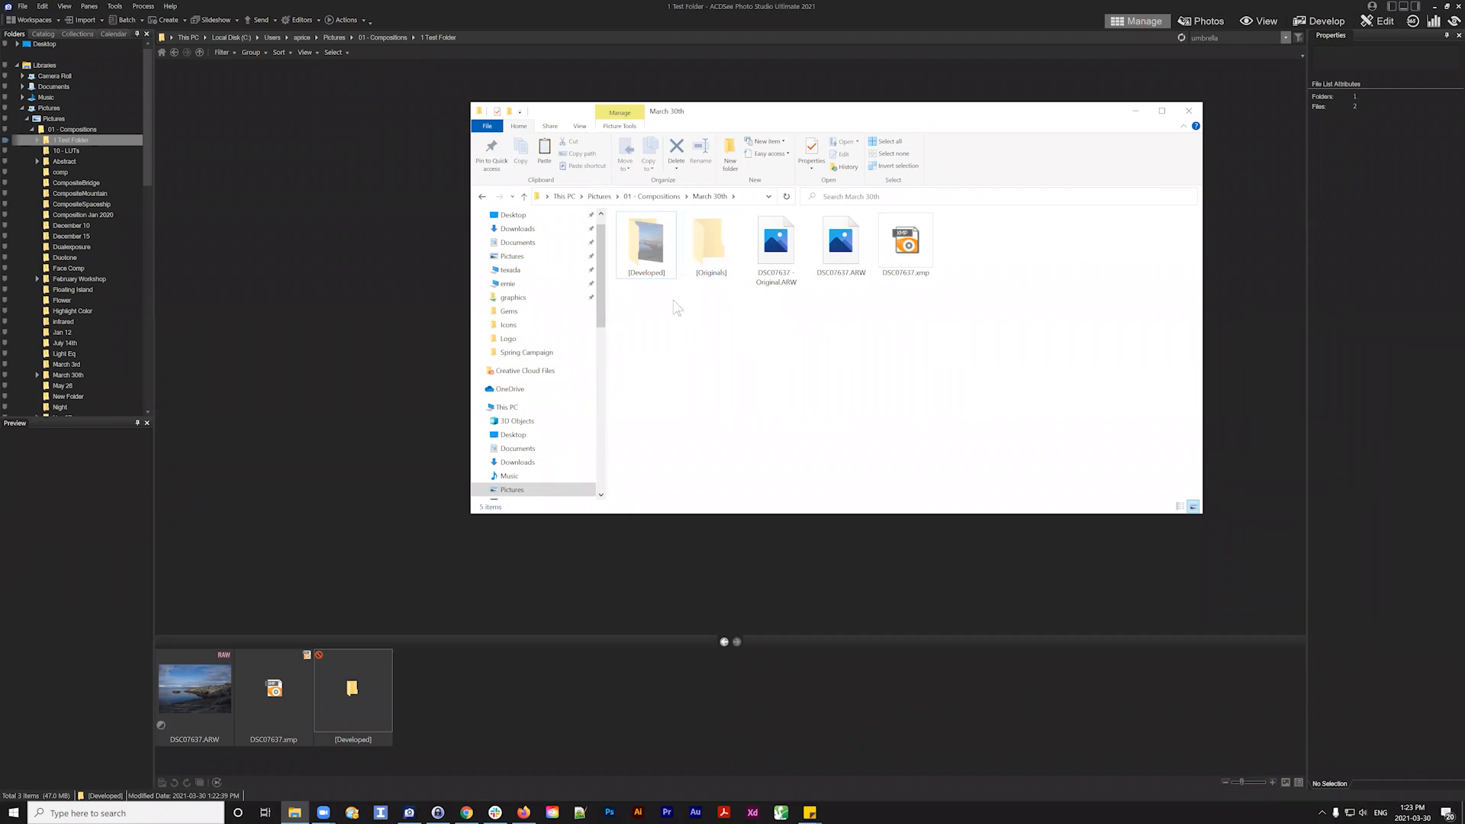
{"action": "left_click", "coordinate": [647, 253]}
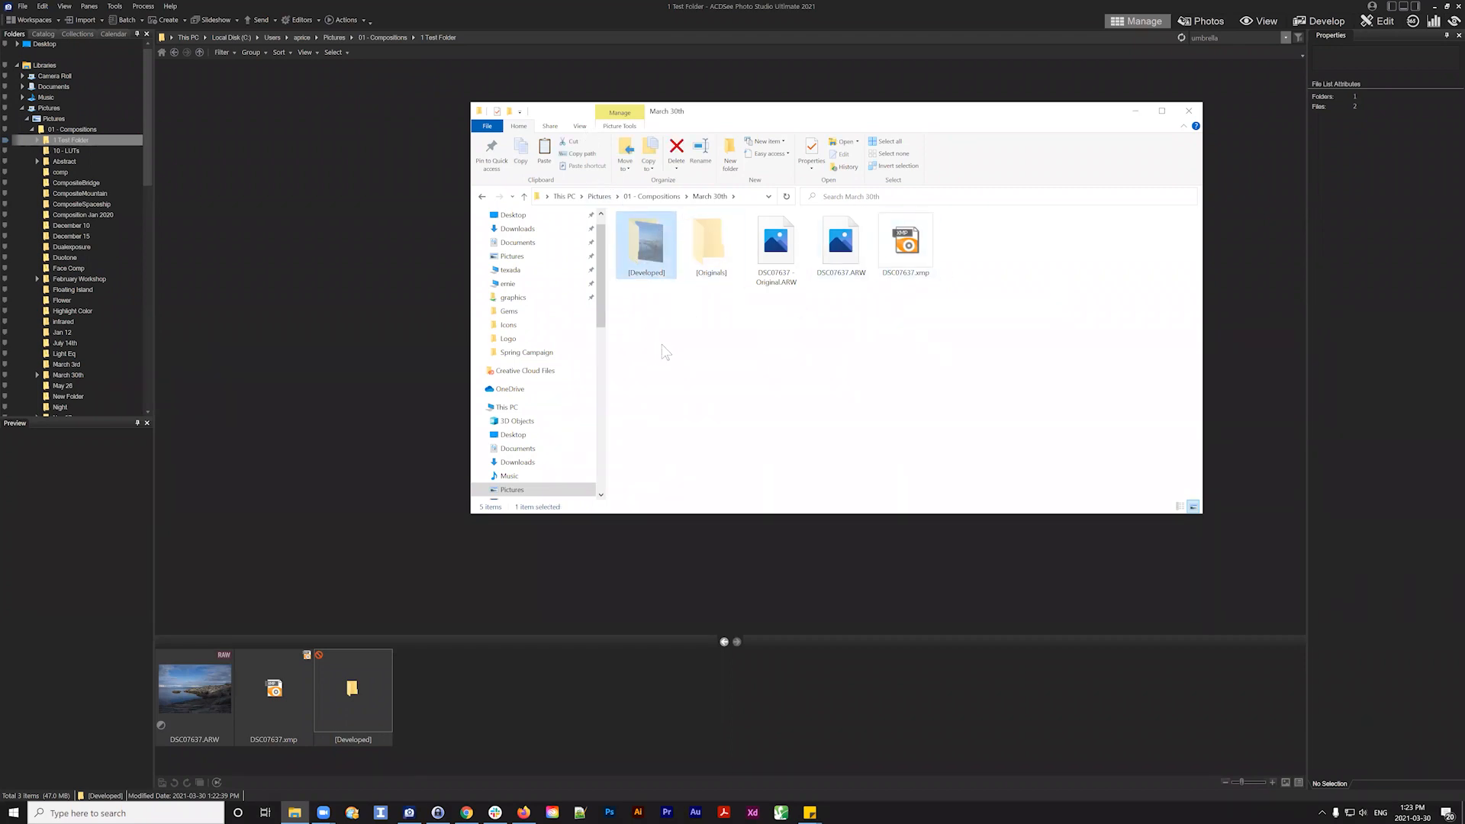
{"action": "left_click_drag", "start_coordinate": [929, 323], "coordinate": [836, 239]}
{"action": "left_click", "coordinate": [989, 371]}
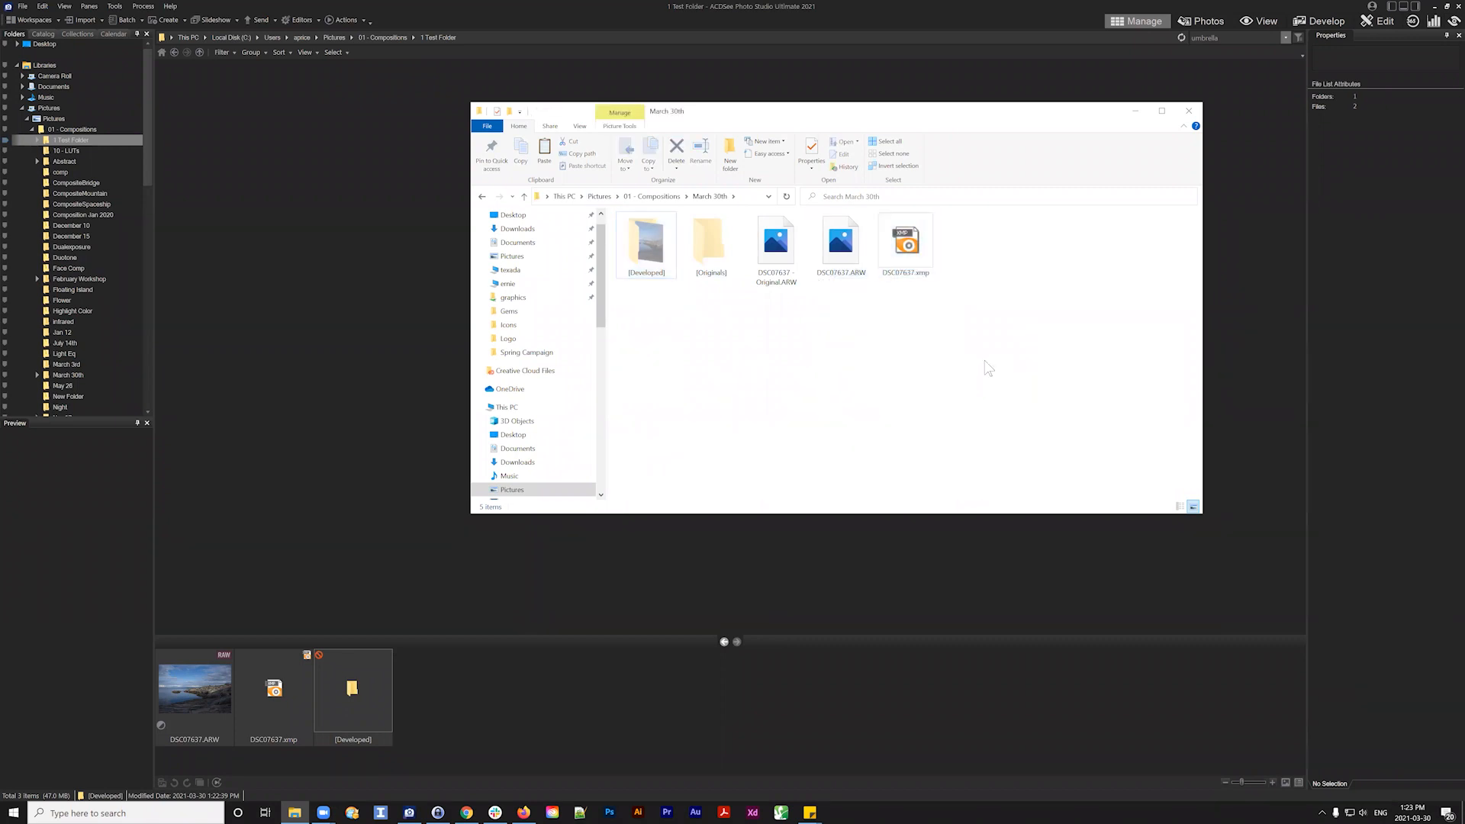
{"action": "left_click", "coordinate": [524, 196]}
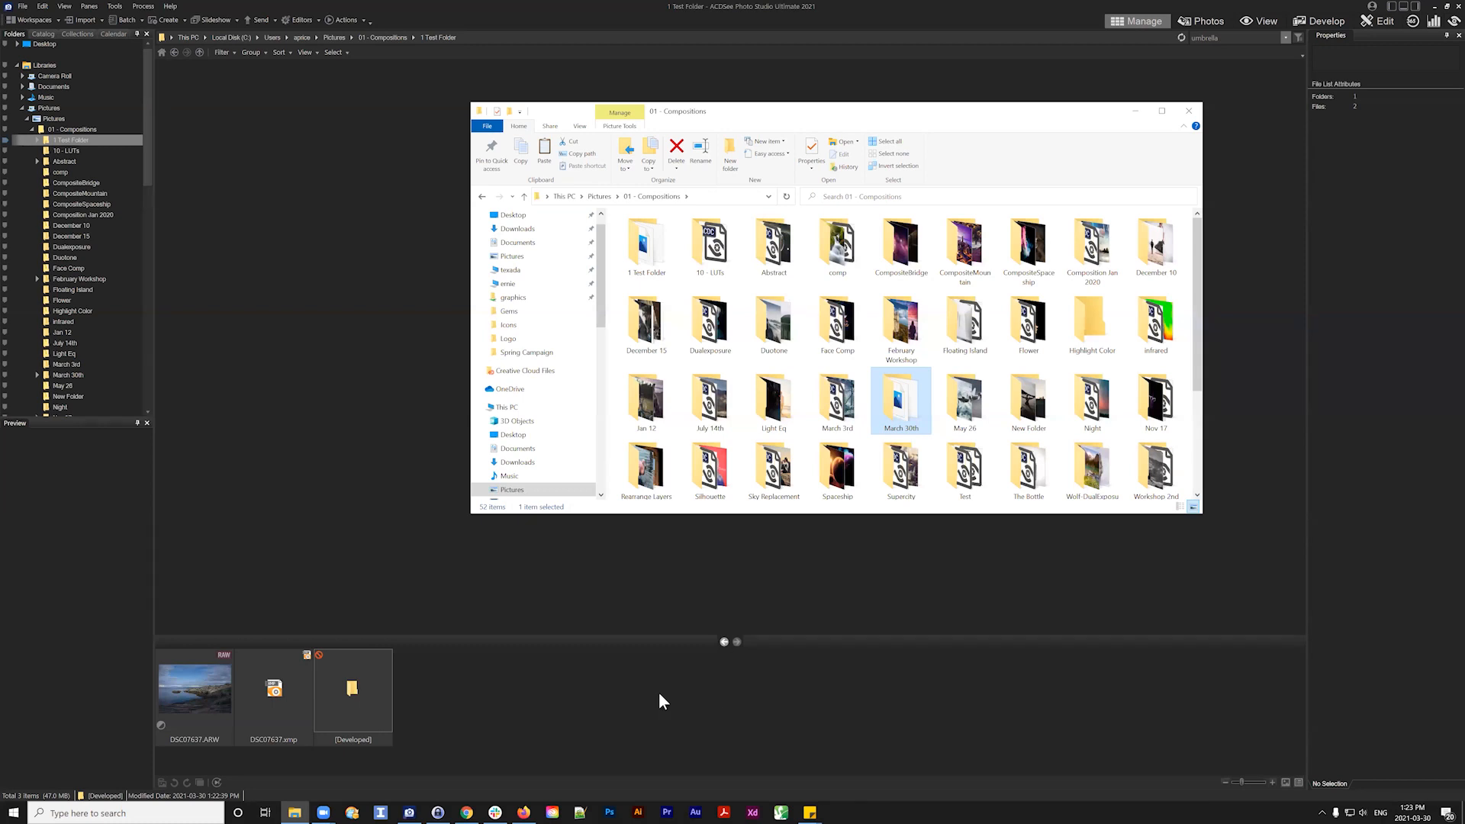
Switch back to ACDSee, move DSC07637.ARW from 1 Test Folder into the Dualexposure folder, and view it there
{"action": "left_click", "coordinate": [222, 682]}
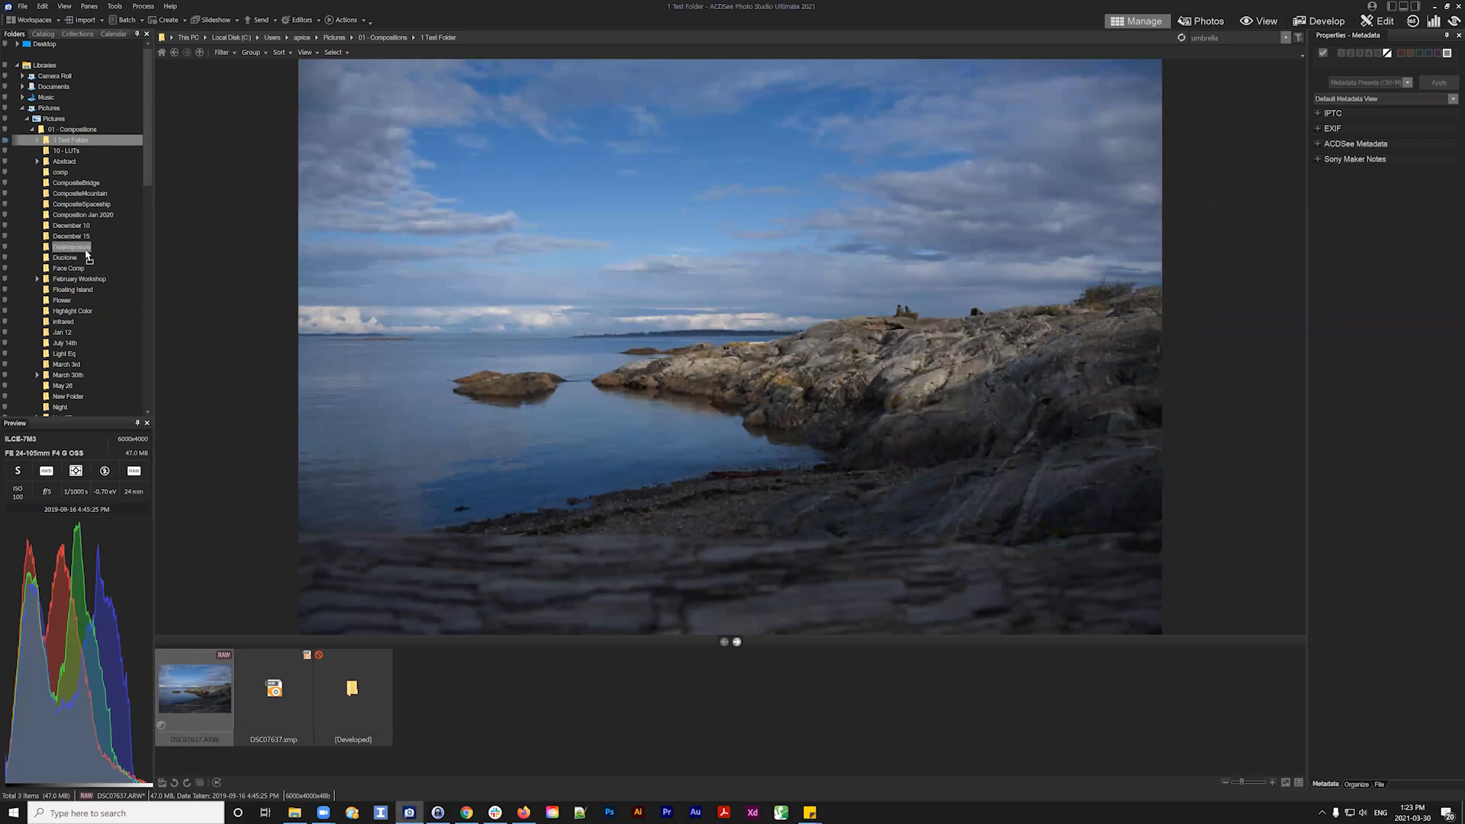
{"action": "left_click_drag", "start_coordinate": [86, 251], "coordinate": [87, 252]}
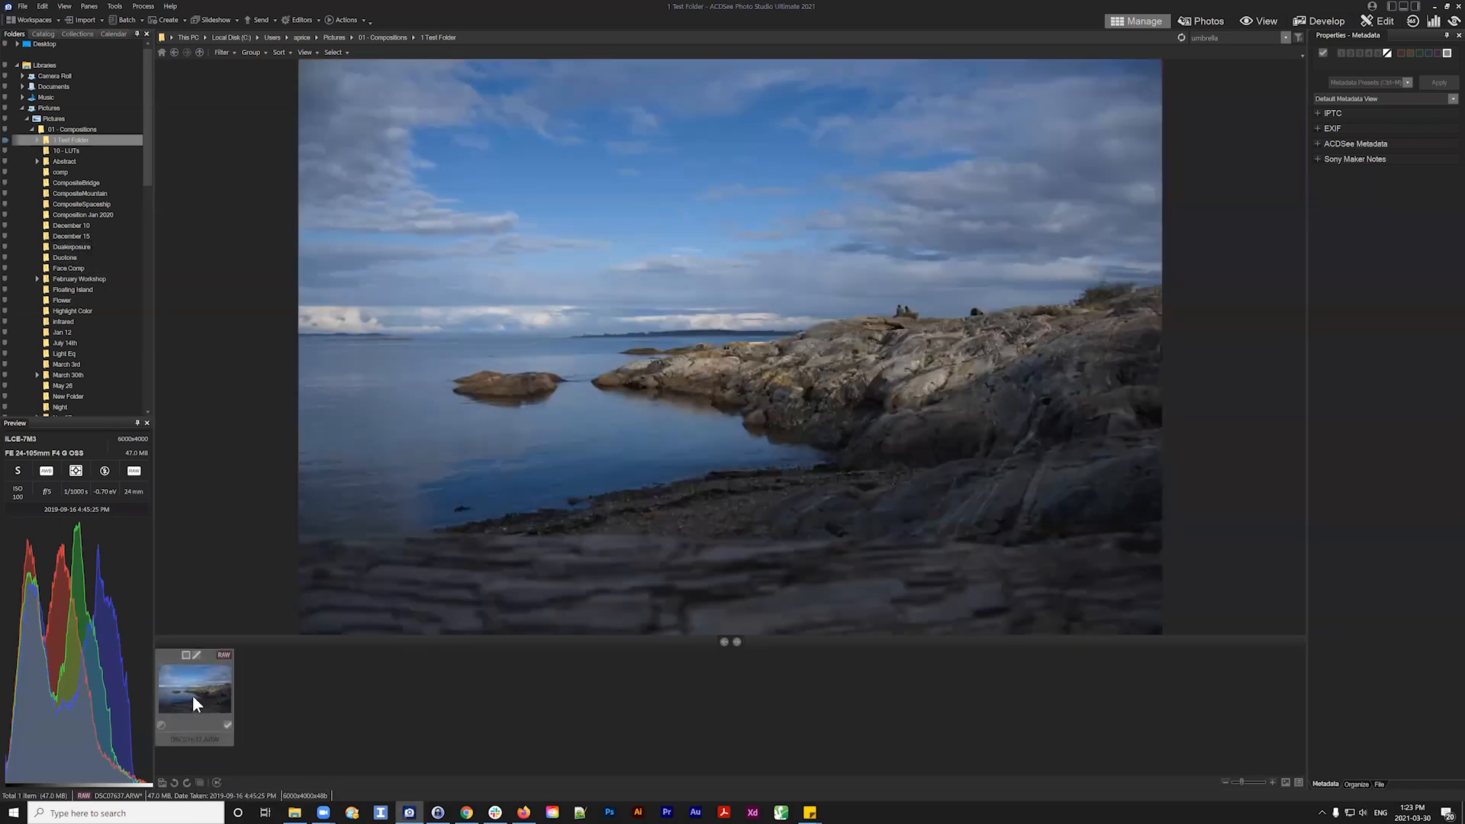
{"action": "left_click_drag", "start_coordinate": [196, 703], "coordinate": [62, 245]}
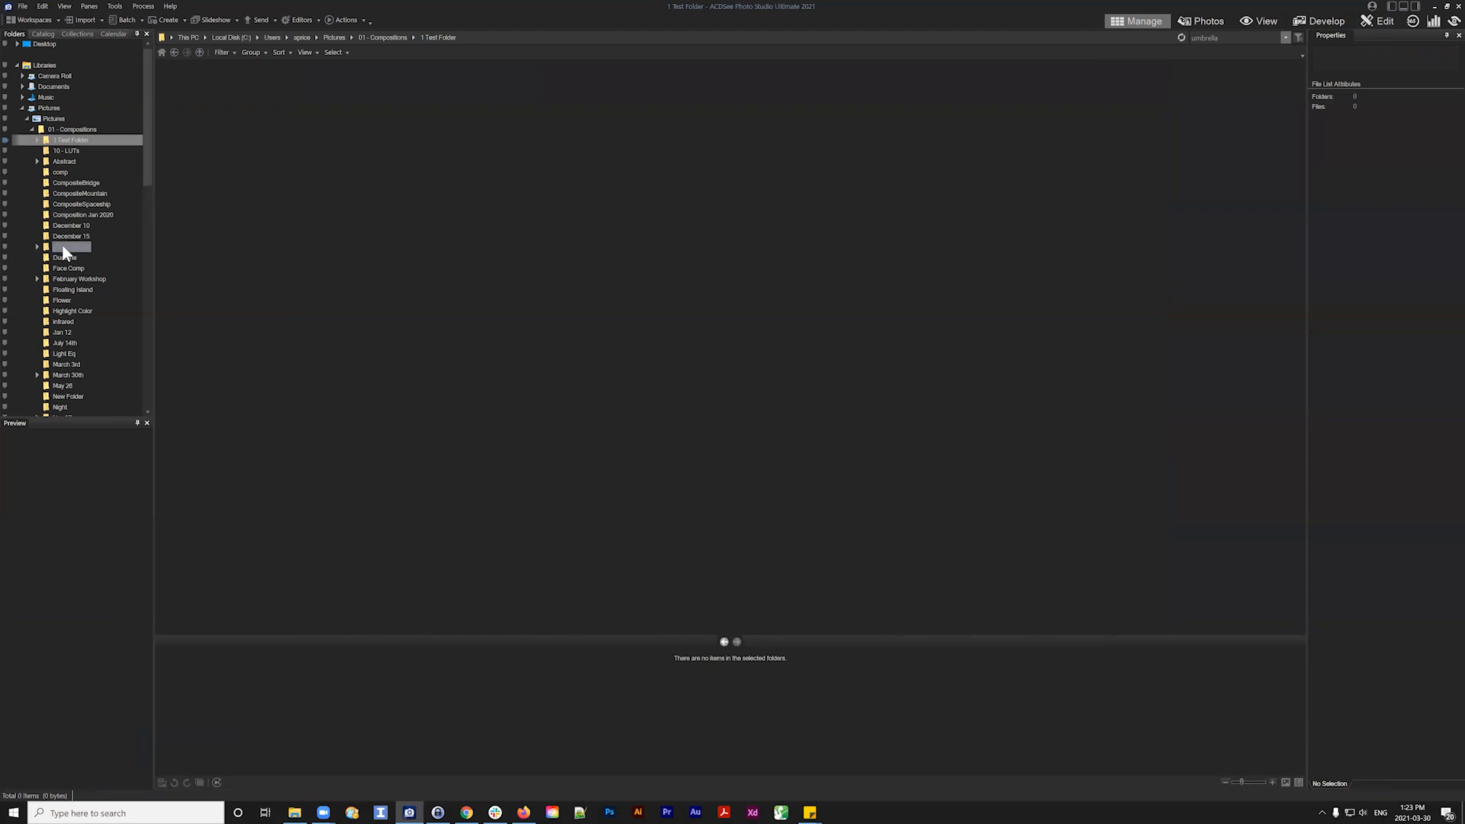
{"action": "left_click", "coordinate": [64, 246]}
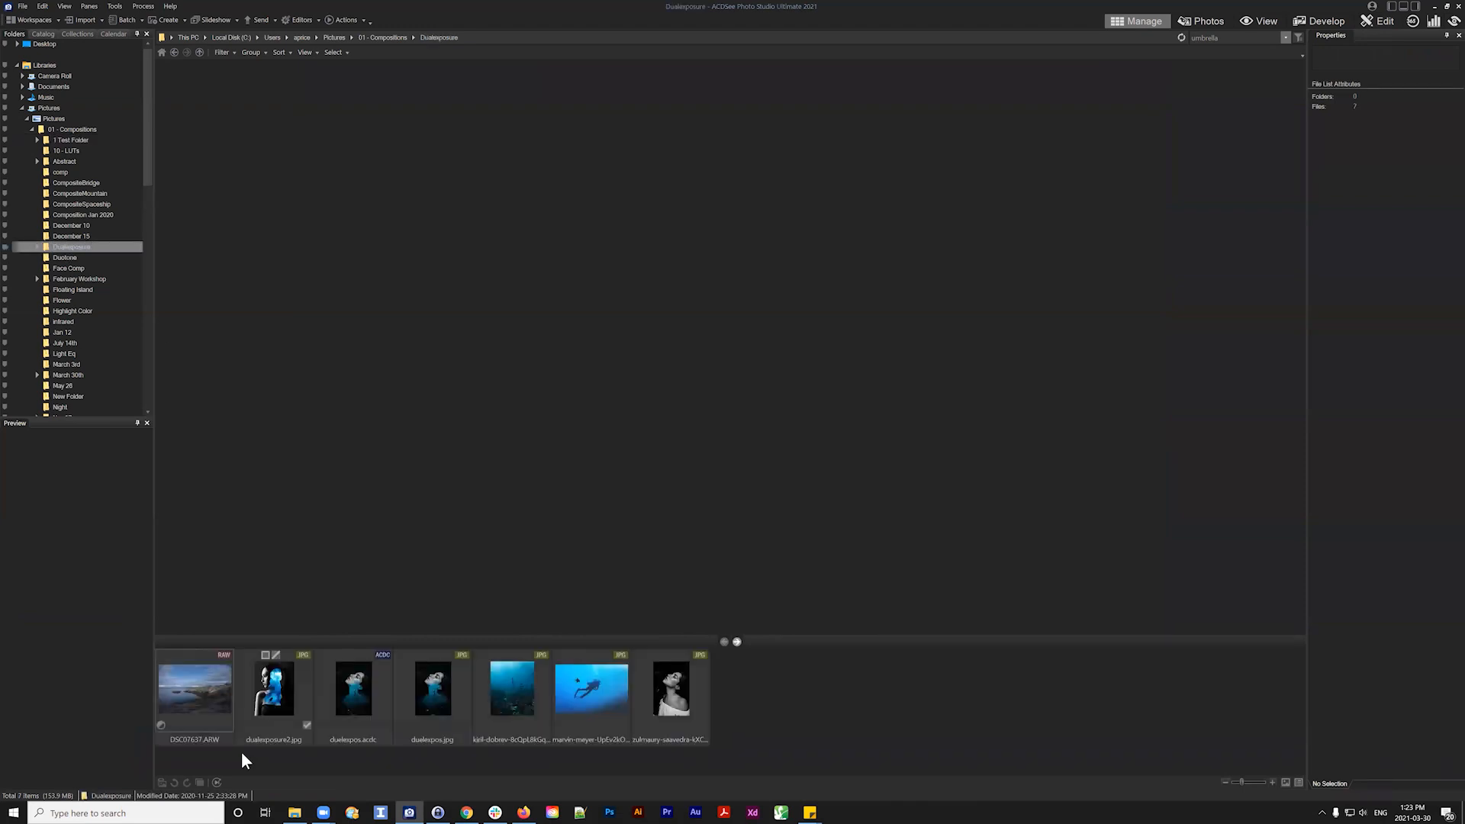
{"action": "left_click", "coordinate": [204, 700]}
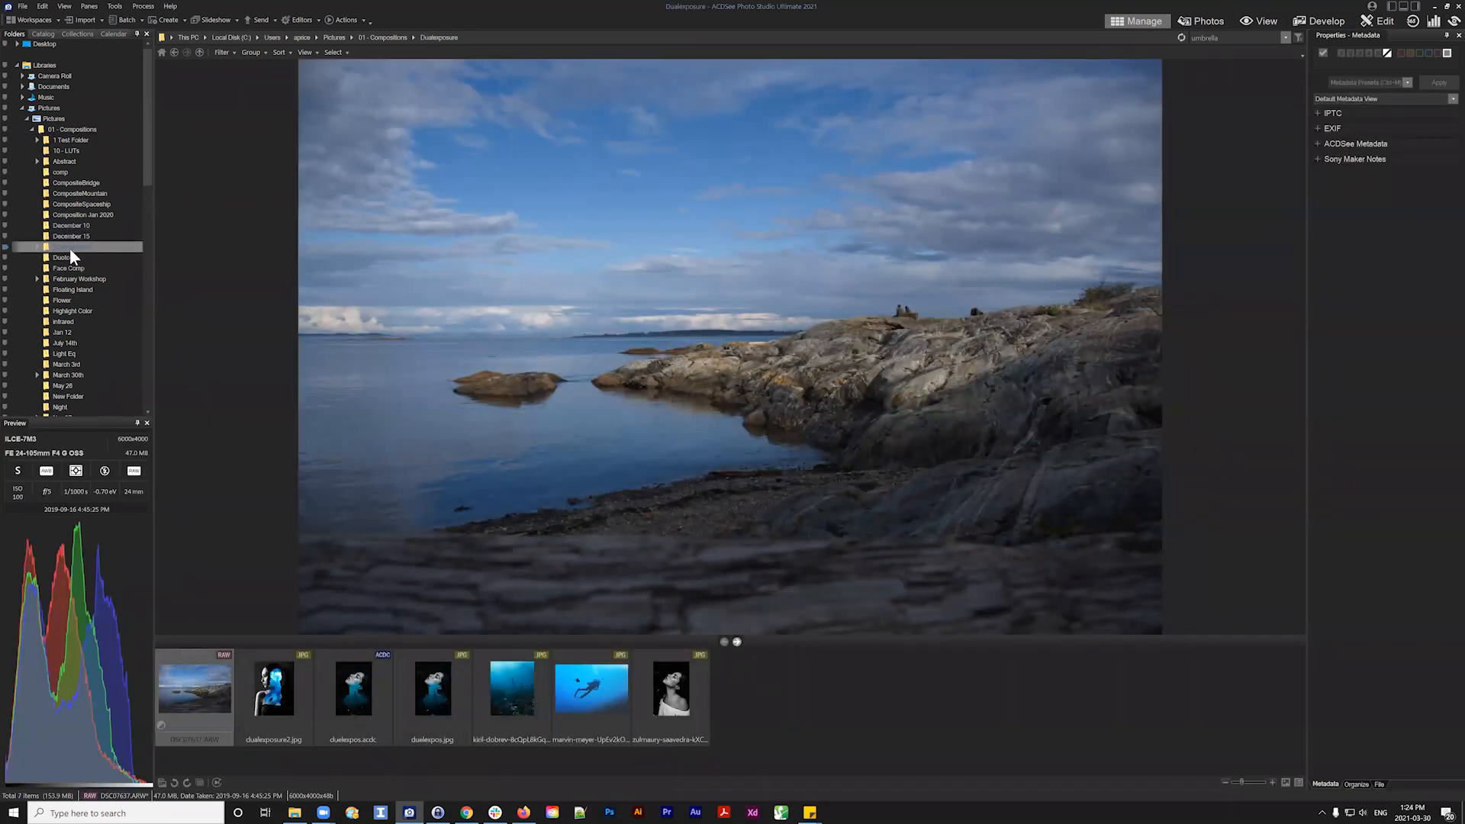
Open the Dualexposure folder in File Explorer and examine the moved DSC07637.ARW and DSC07637.xmp files
{"action": "left_click", "coordinate": [295, 812]}
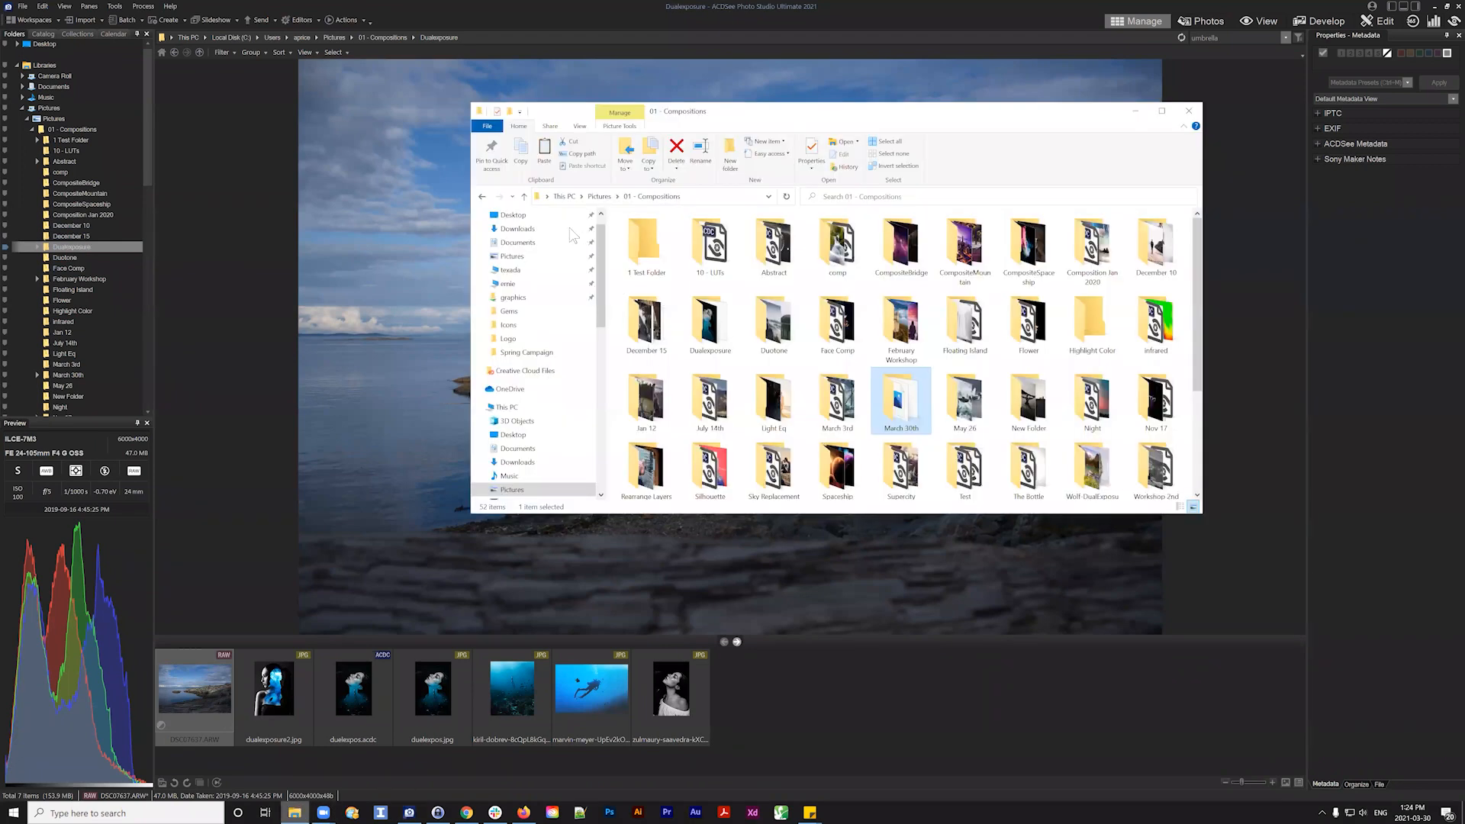
{"action": "scroll", "coordinate": [513, 428], "scroll_direction": "down", "scroll_amount": 2}
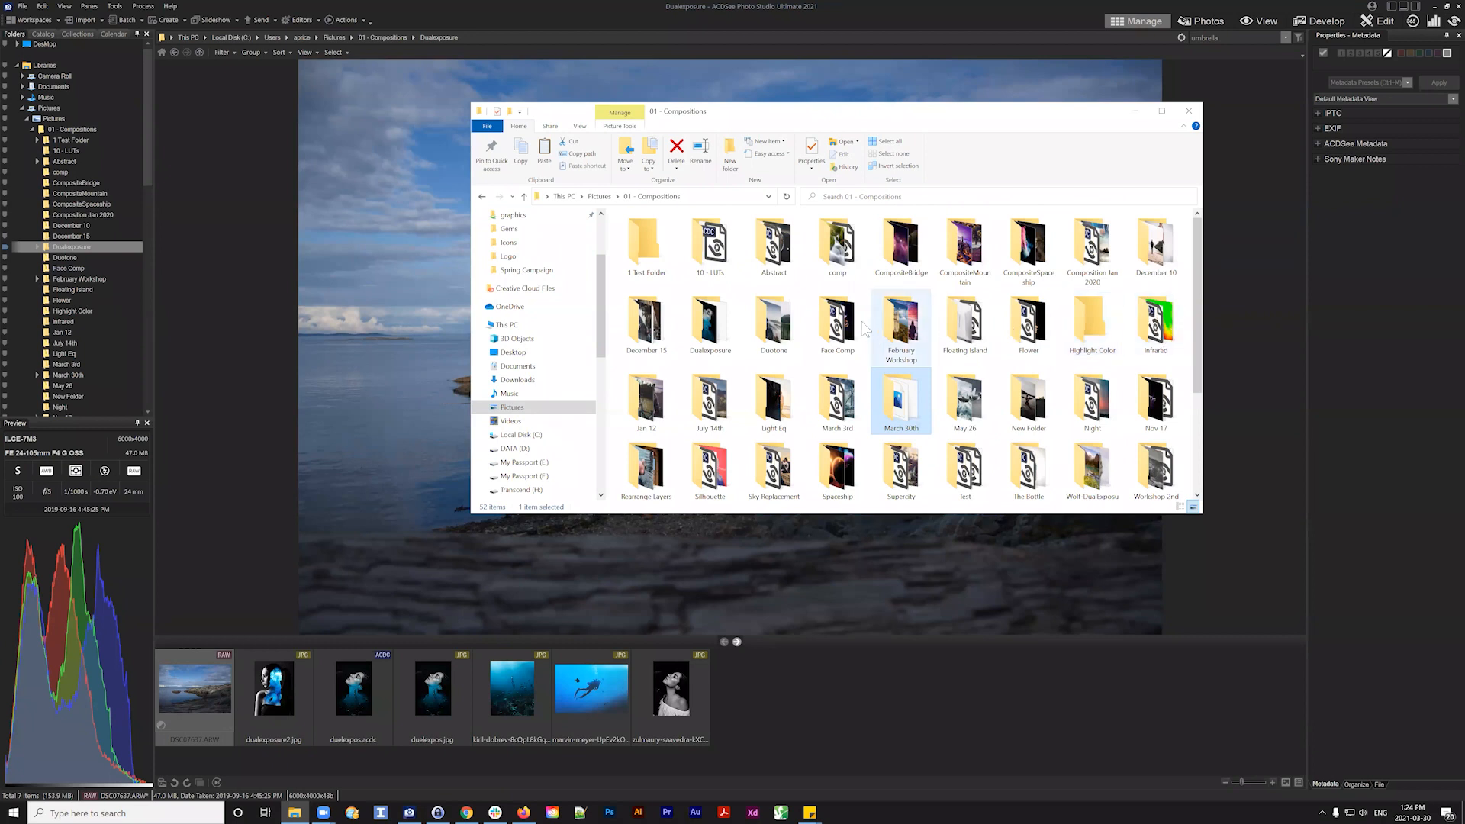
{"action": "double_click", "coordinate": [725, 326]}
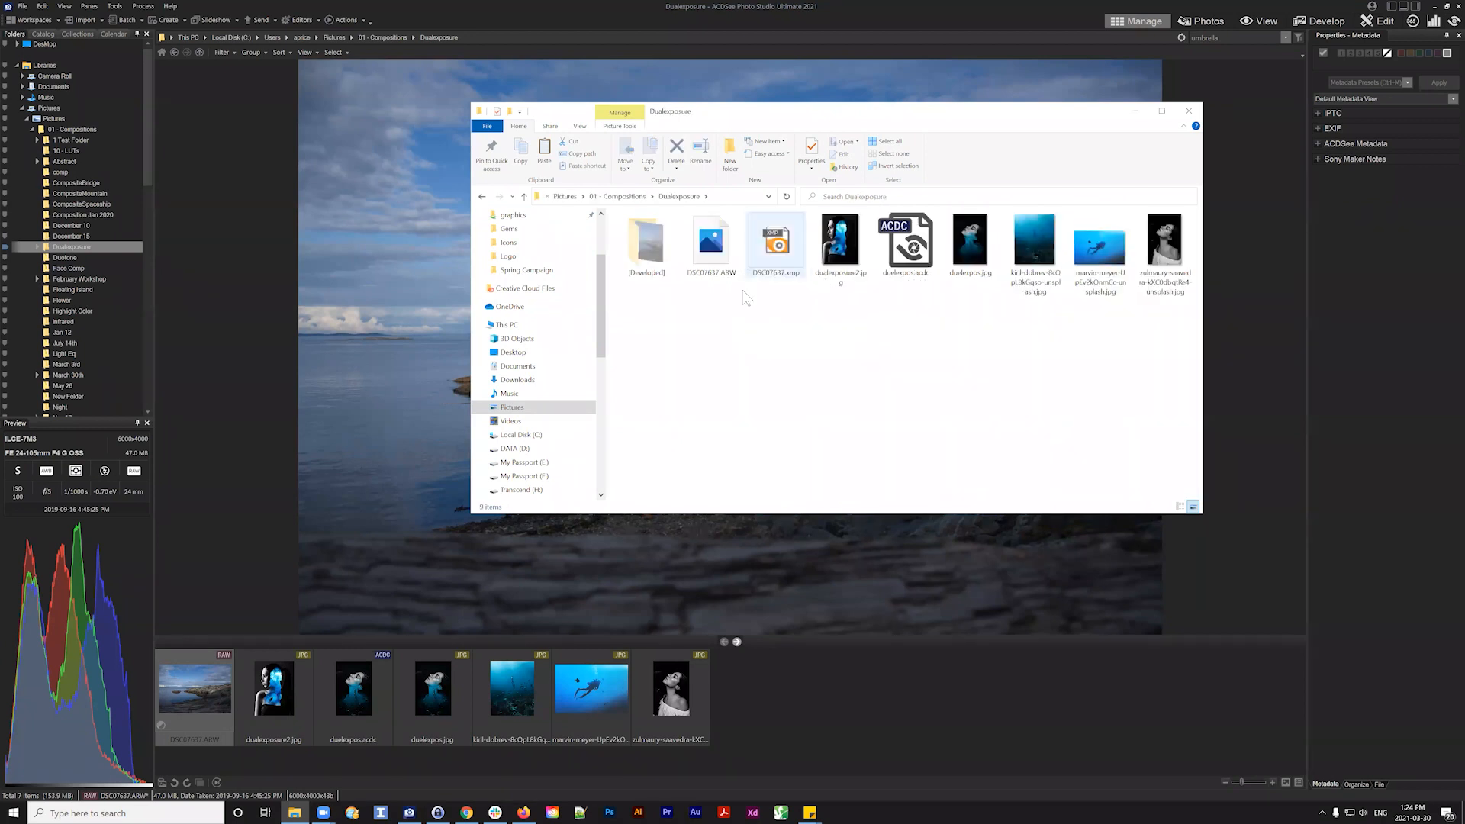
{"action": "left_click_drag", "start_coordinate": [775, 361], "coordinate": [715, 253]}
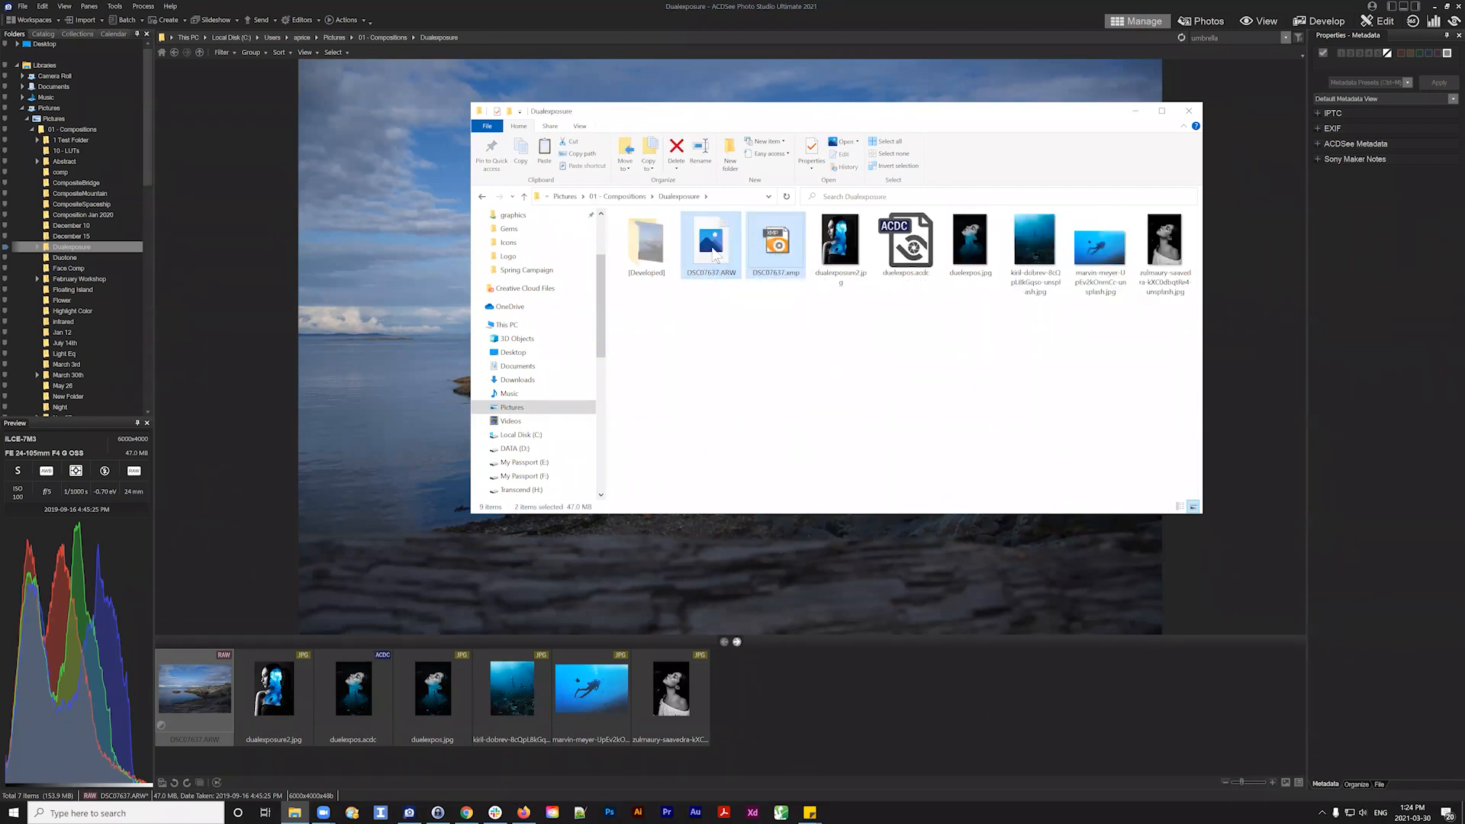
{"action": "left_click", "coordinate": [797, 252]}
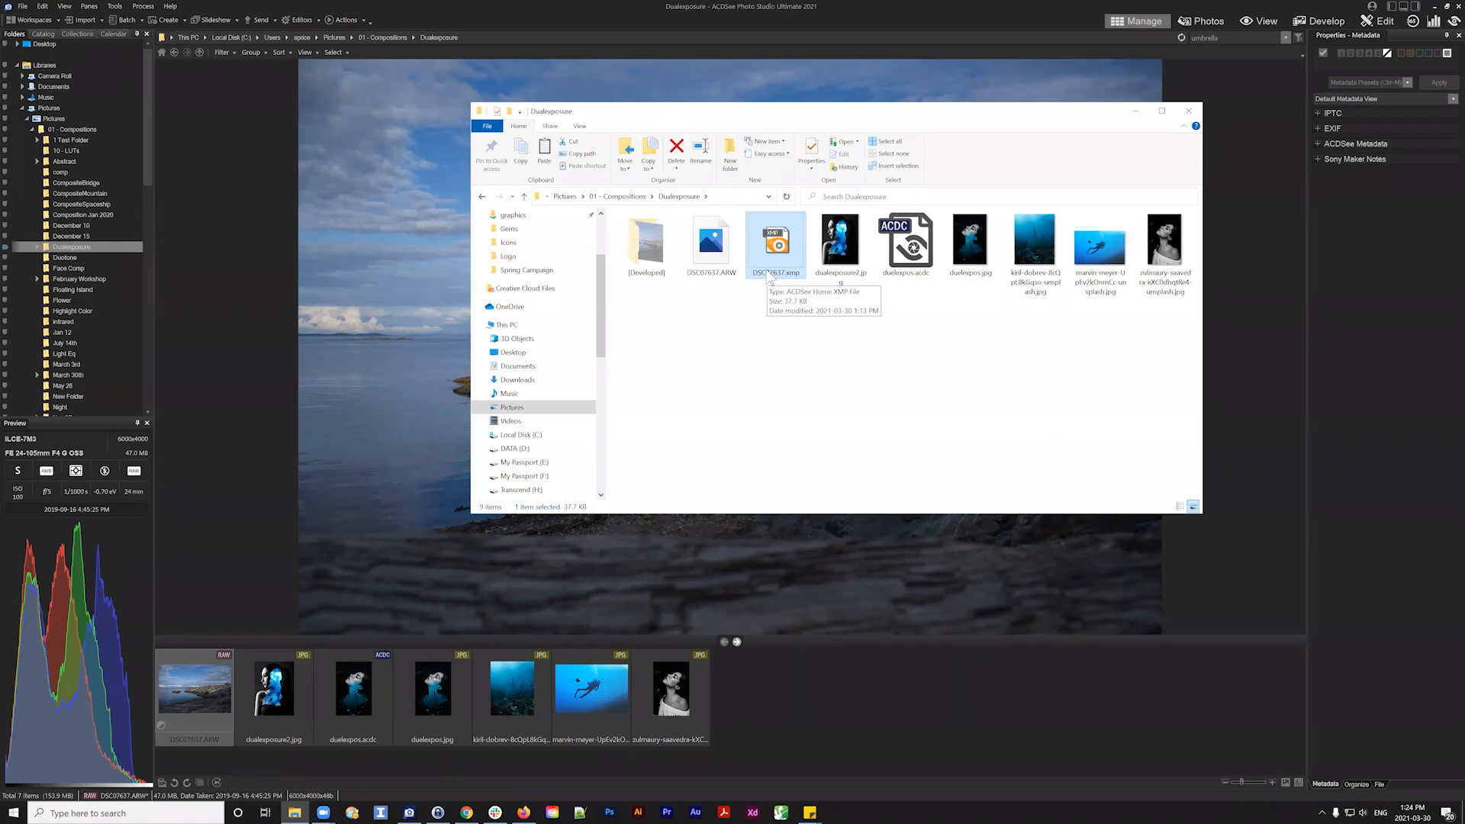
{"action": "left_click", "coordinate": [855, 388]}
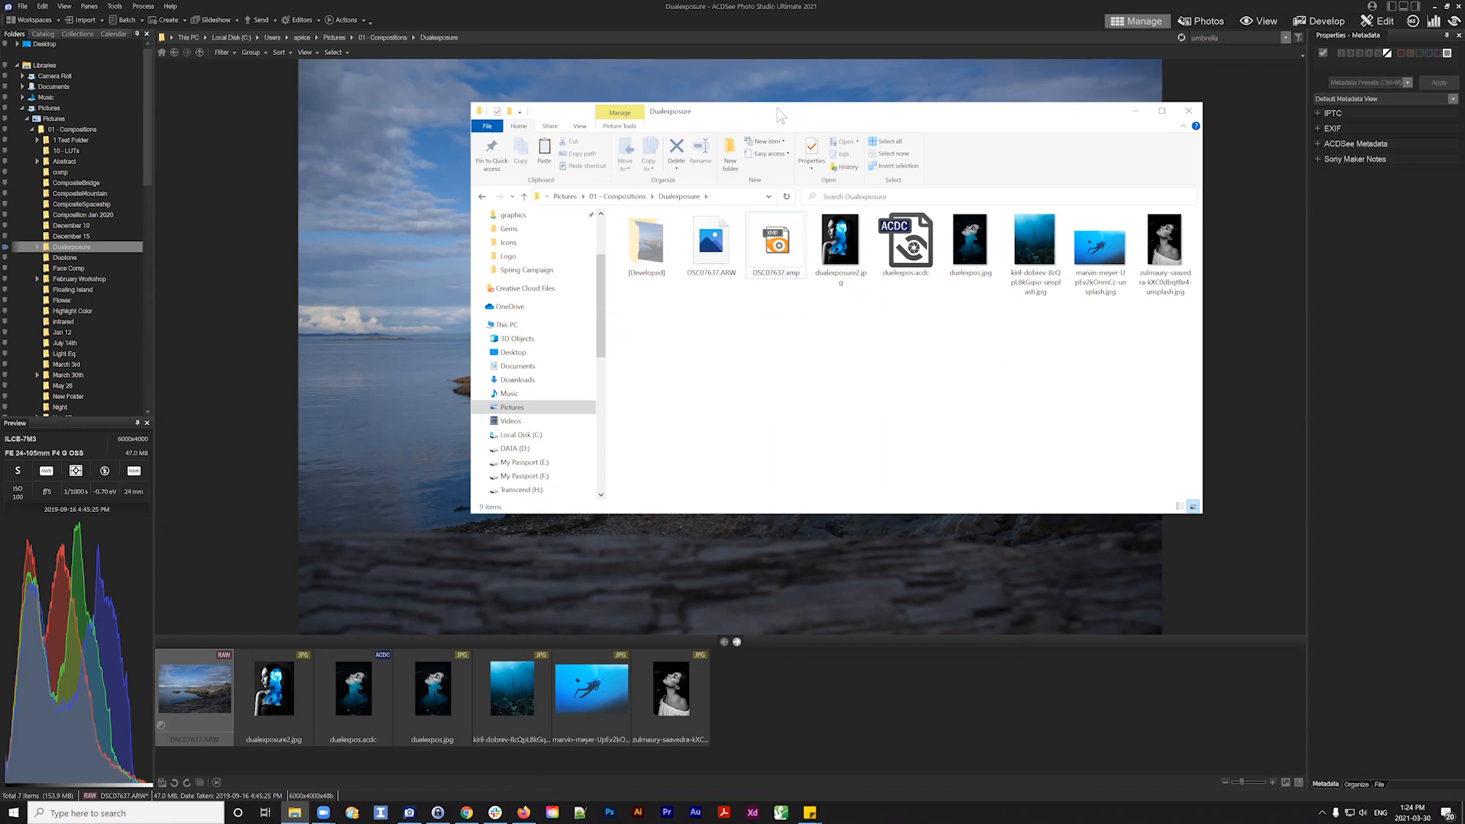
Navigate from Dualexposure back to the March 30th folder through Pictures and 01 - Compositions
{"action": "left_click_drag", "start_coordinate": [779, 115], "coordinate": [753, 115]}
{"action": "scroll", "coordinate": [509, 391], "scroll_direction": "up", "scroll_amount": 3}
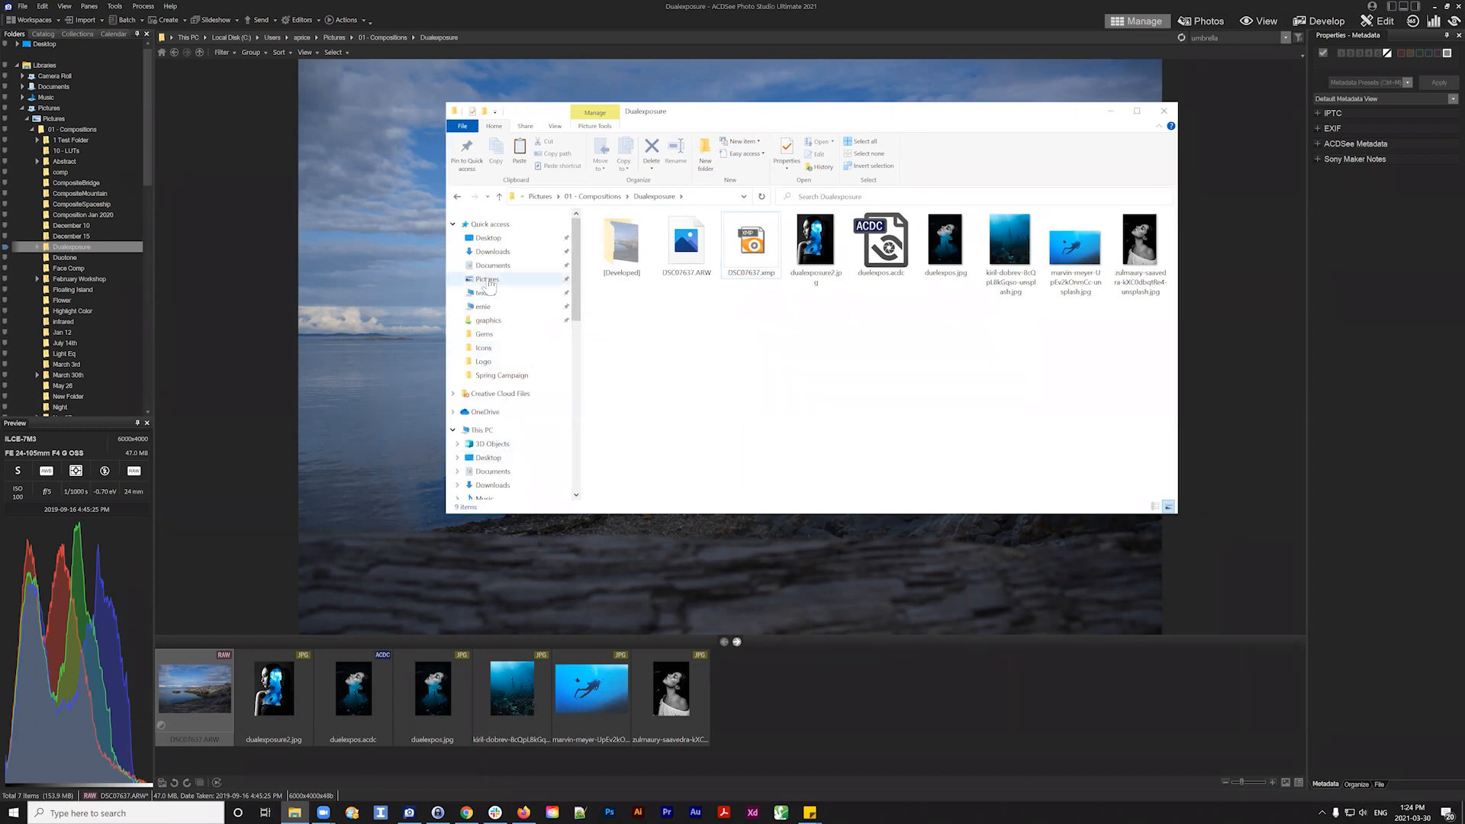
{"action": "left_click", "coordinate": [488, 281]}
{"action": "double_click", "coordinate": [630, 252]}
{"action": "scroll", "coordinate": [860, 355], "scroll_direction": "down", "scroll_amount": 3}
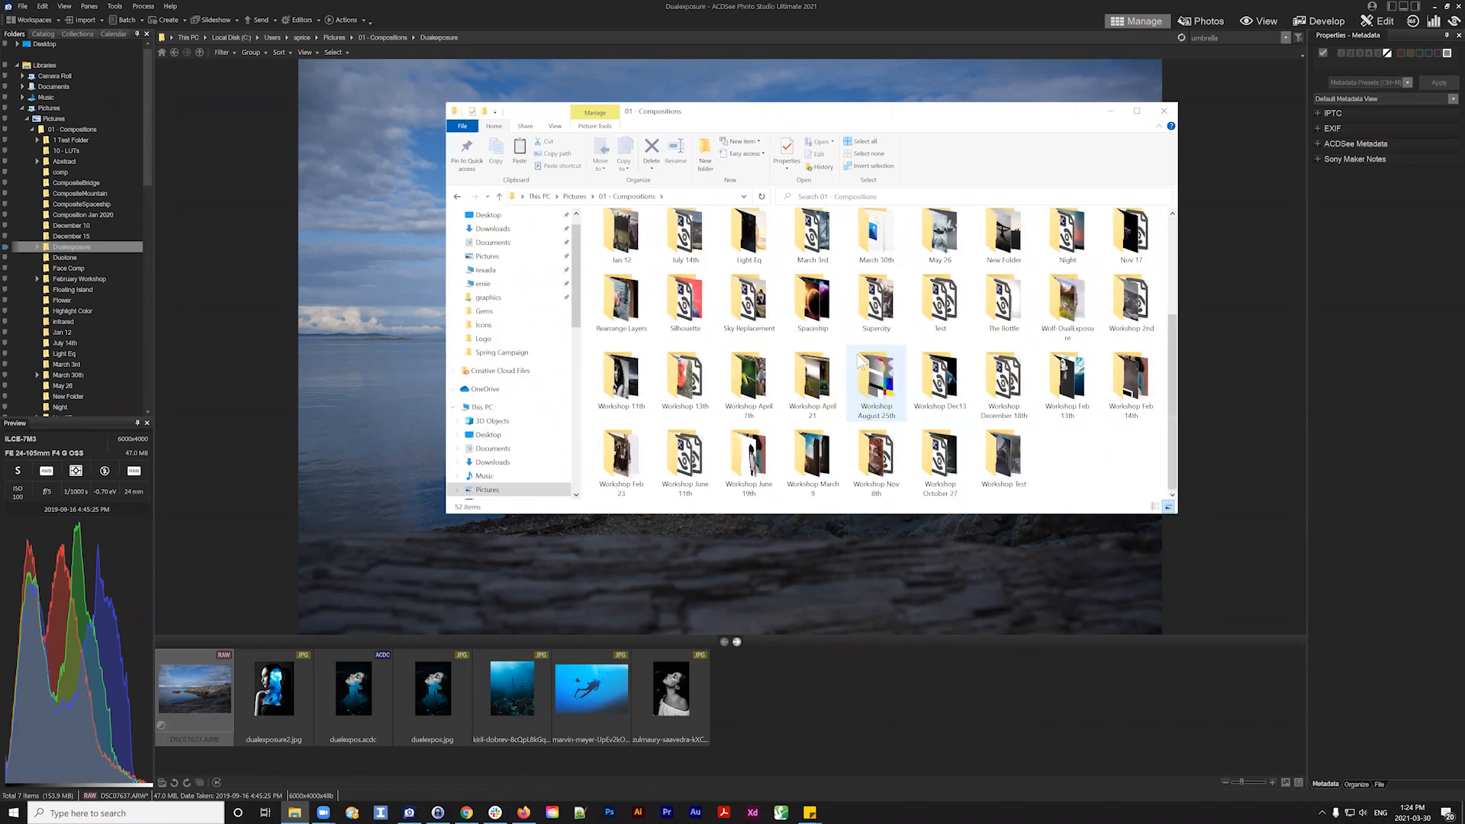
{"action": "double_click", "coordinate": [878, 238]}
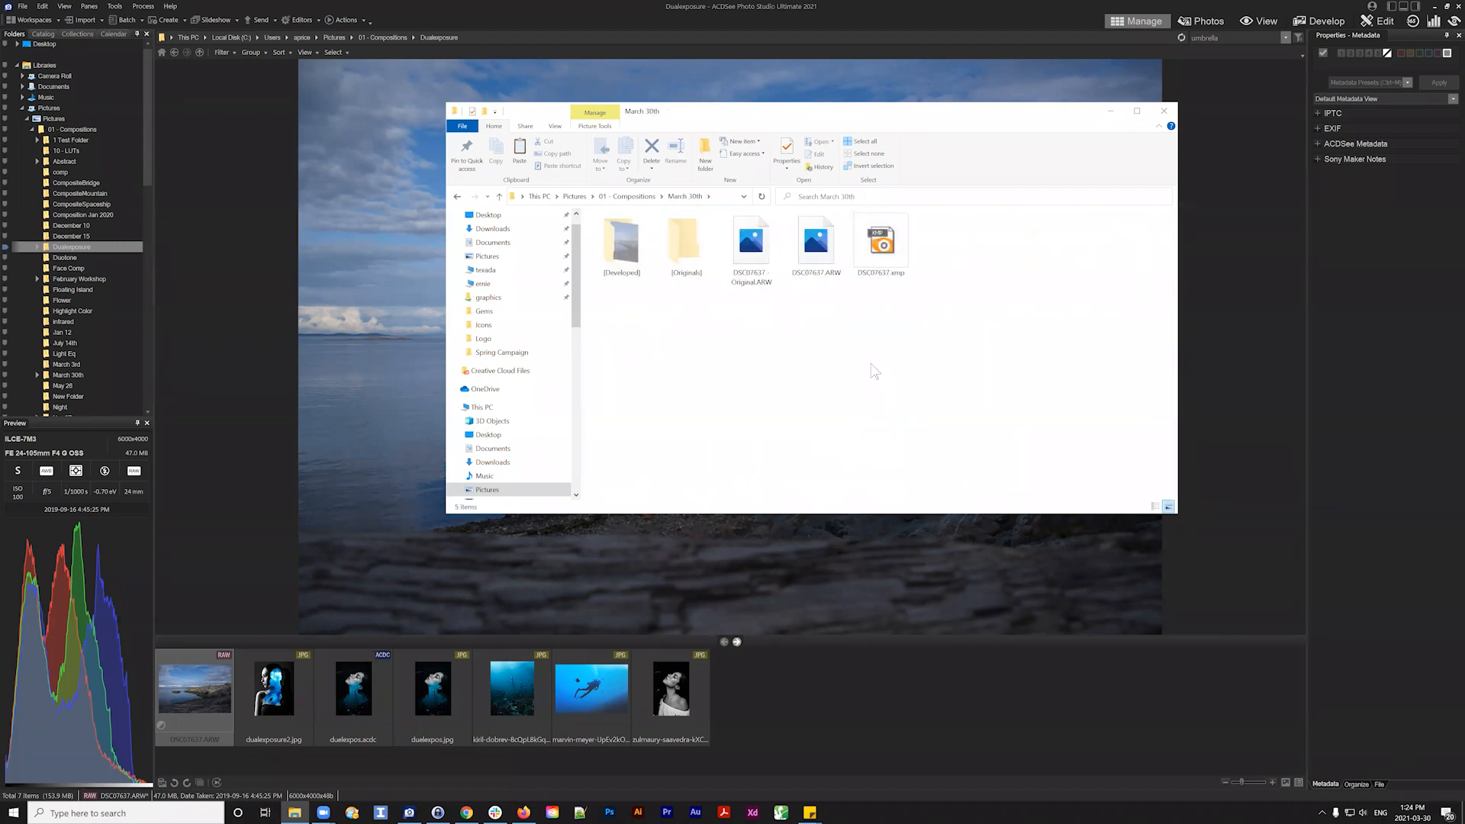
Select DSC07637.ARW together with its DSC07637.xmp sidecar in the March 30th folder
{"action": "left_click_drag", "start_coordinate": [918, 323], "coordinate": [786, 213]}
{"action": "left_click_drag", "start_coordinate": [941, 331], "coordinate": [787, 213]}
{"action": "left_click_drag", "start_coordinate": [947, 221], "coordinate": [824, 221]}
{"action": "left_click_drag", "start_coordinate": [911, 309], "coordinate": [786, 212]}
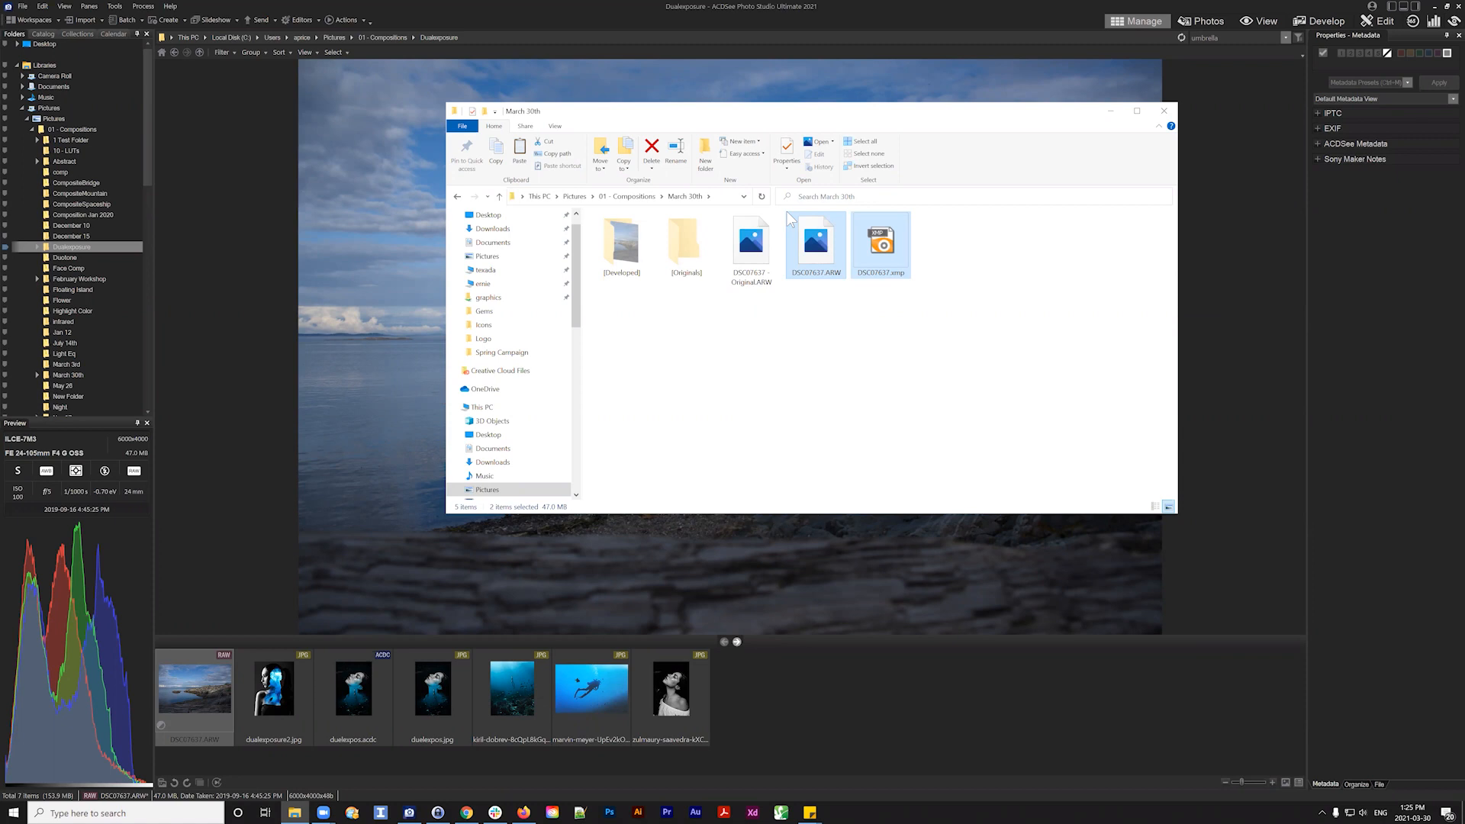
{"action": "left_click_drag", "start_coordinate": [927, 307], "coordinate": [779, 221]}
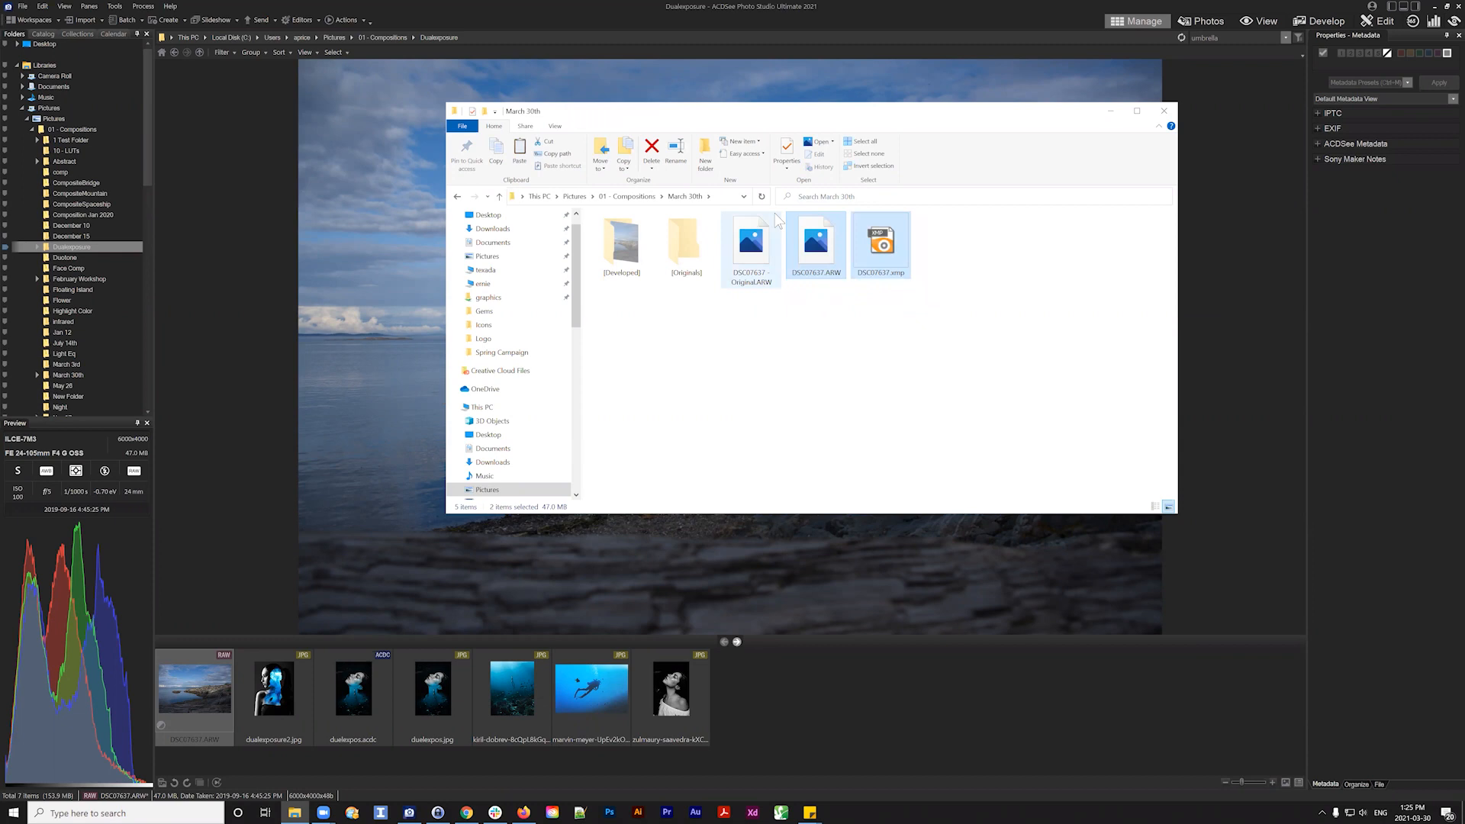
{"action": "left_click_drag", "start_coordinate": [960, 339], "coordinate": [792, 217]}
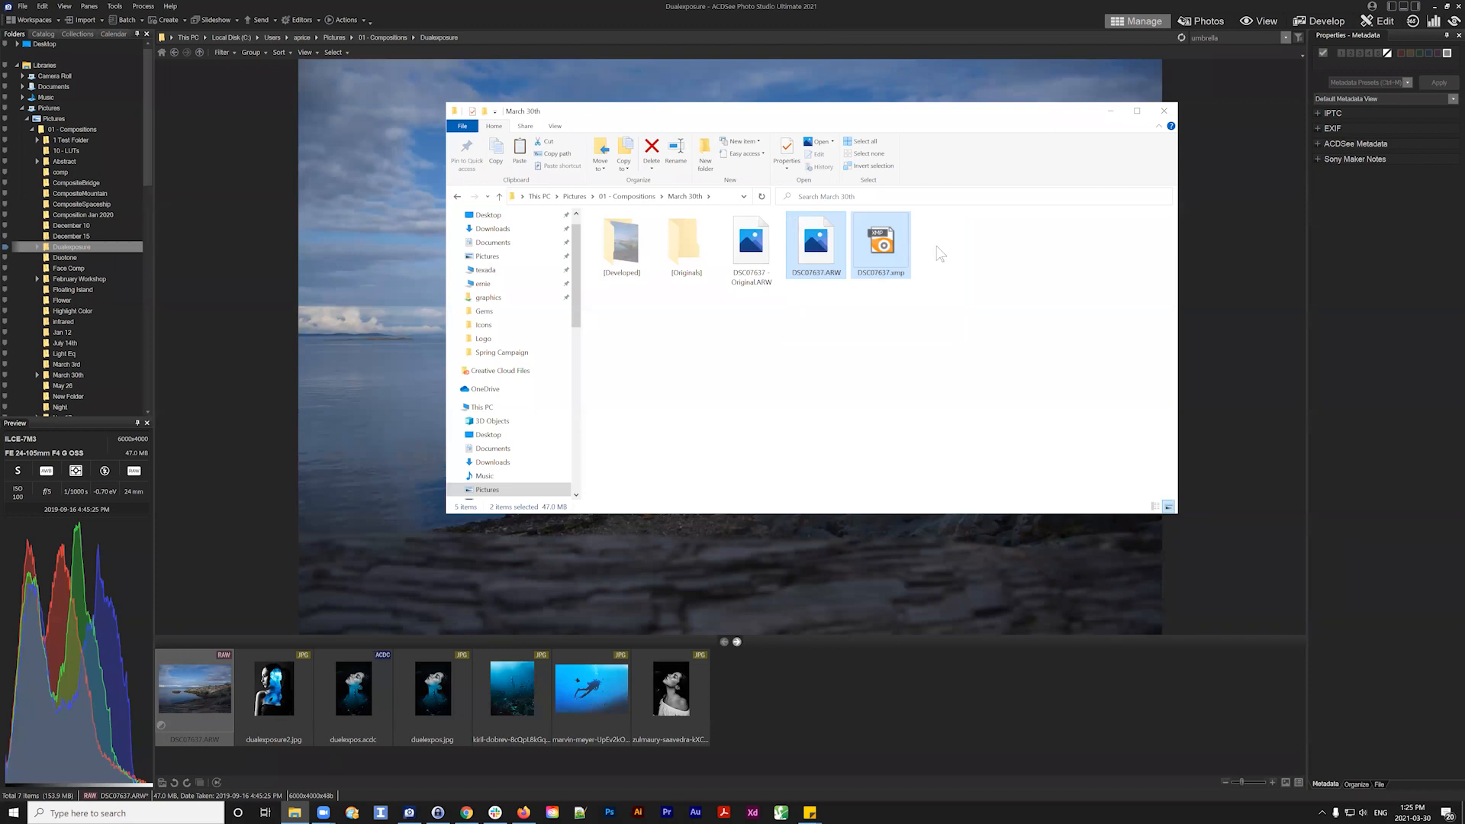
Select only the DSC07637.xmp sidecar and examine its file details
{"action": "left_click", "coordinate": [882, 242]}
{"action": "left_click", "coordinate": [949, 258]}
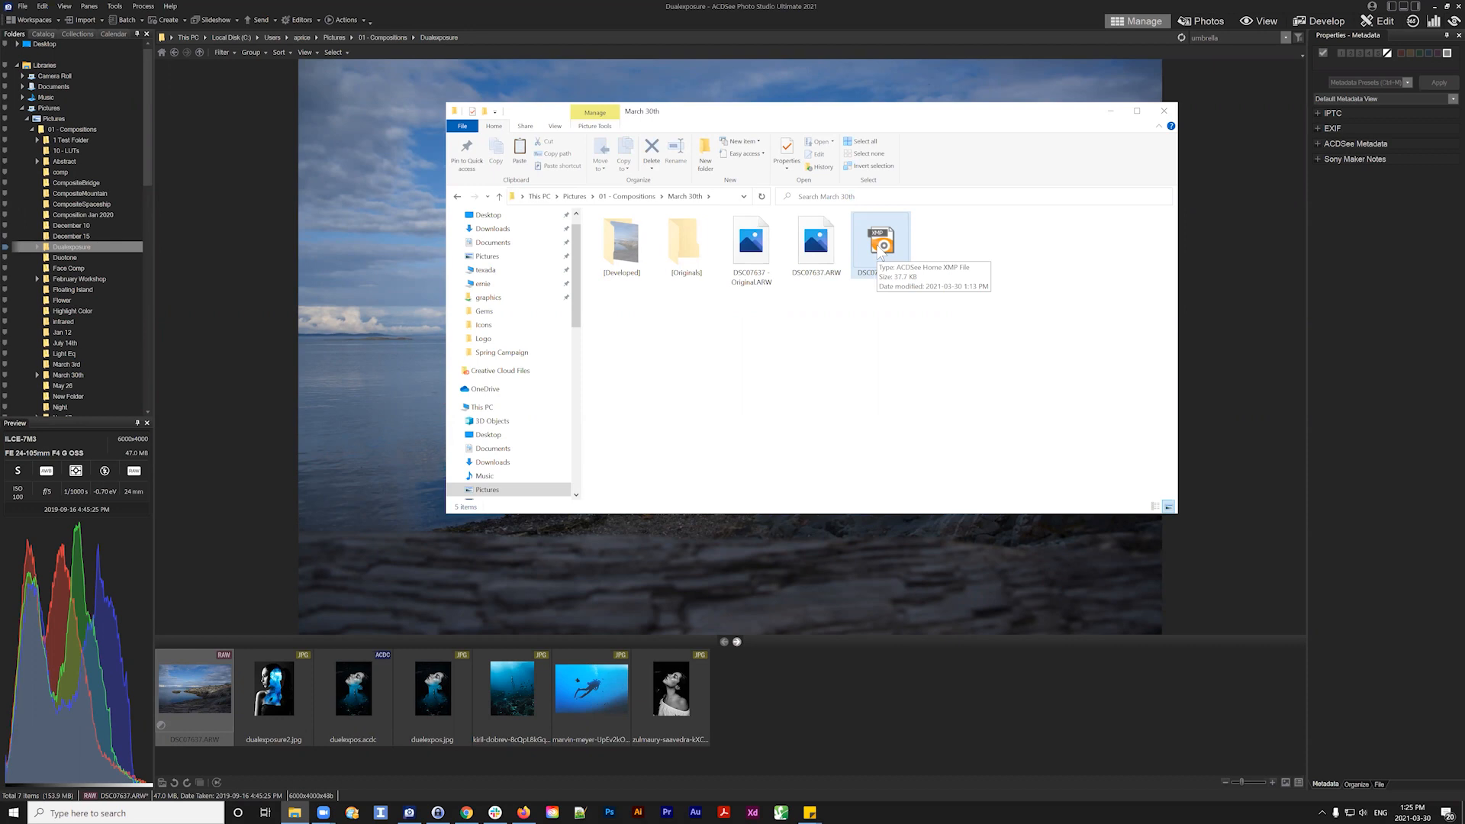
{"action": "left_click", "coordinate": [880, 248]}
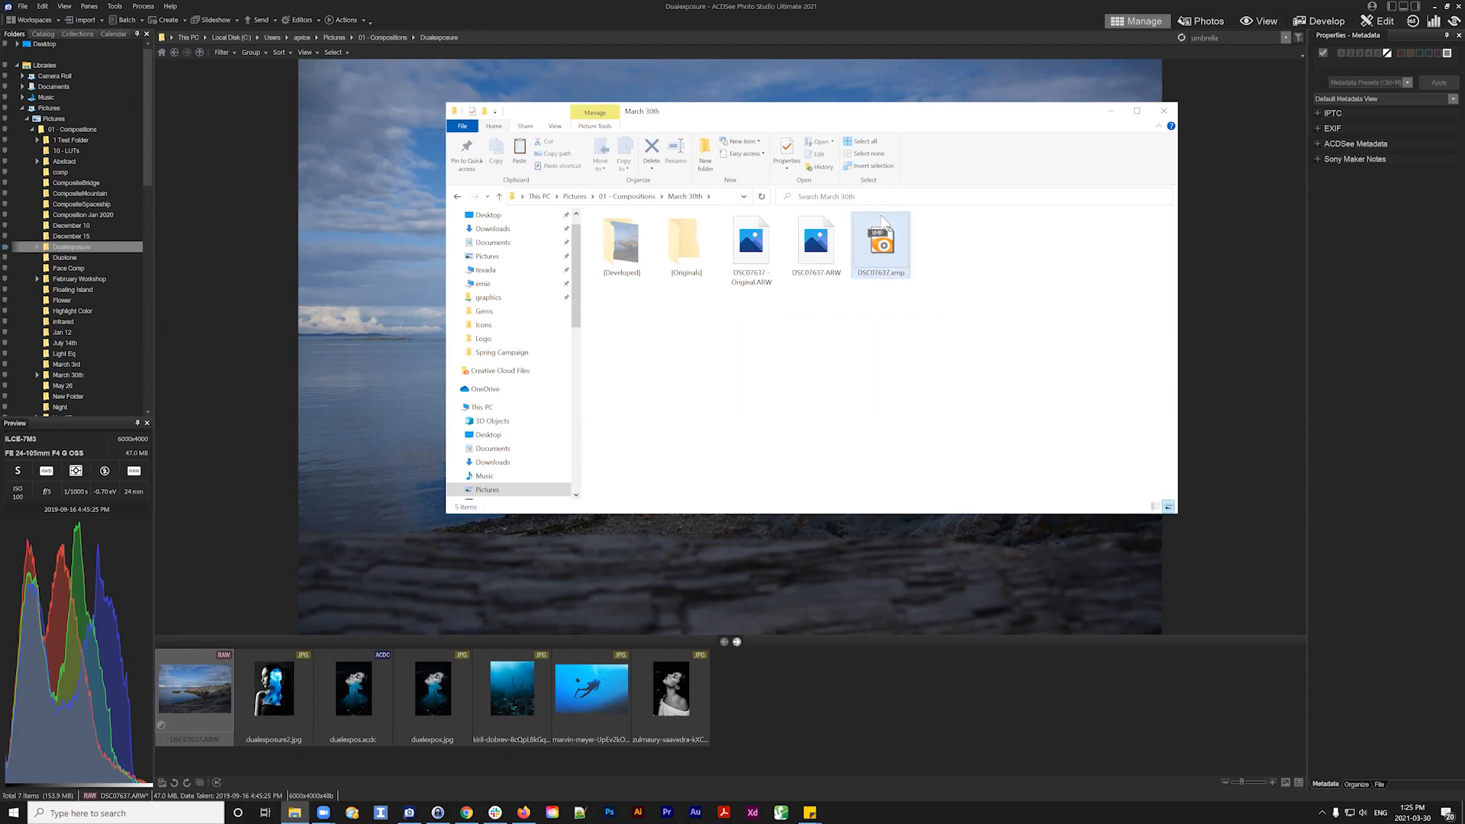
{"action": "right_click", "coordinate": [886, 231]}
{"action": "key", "text": "Escape"}
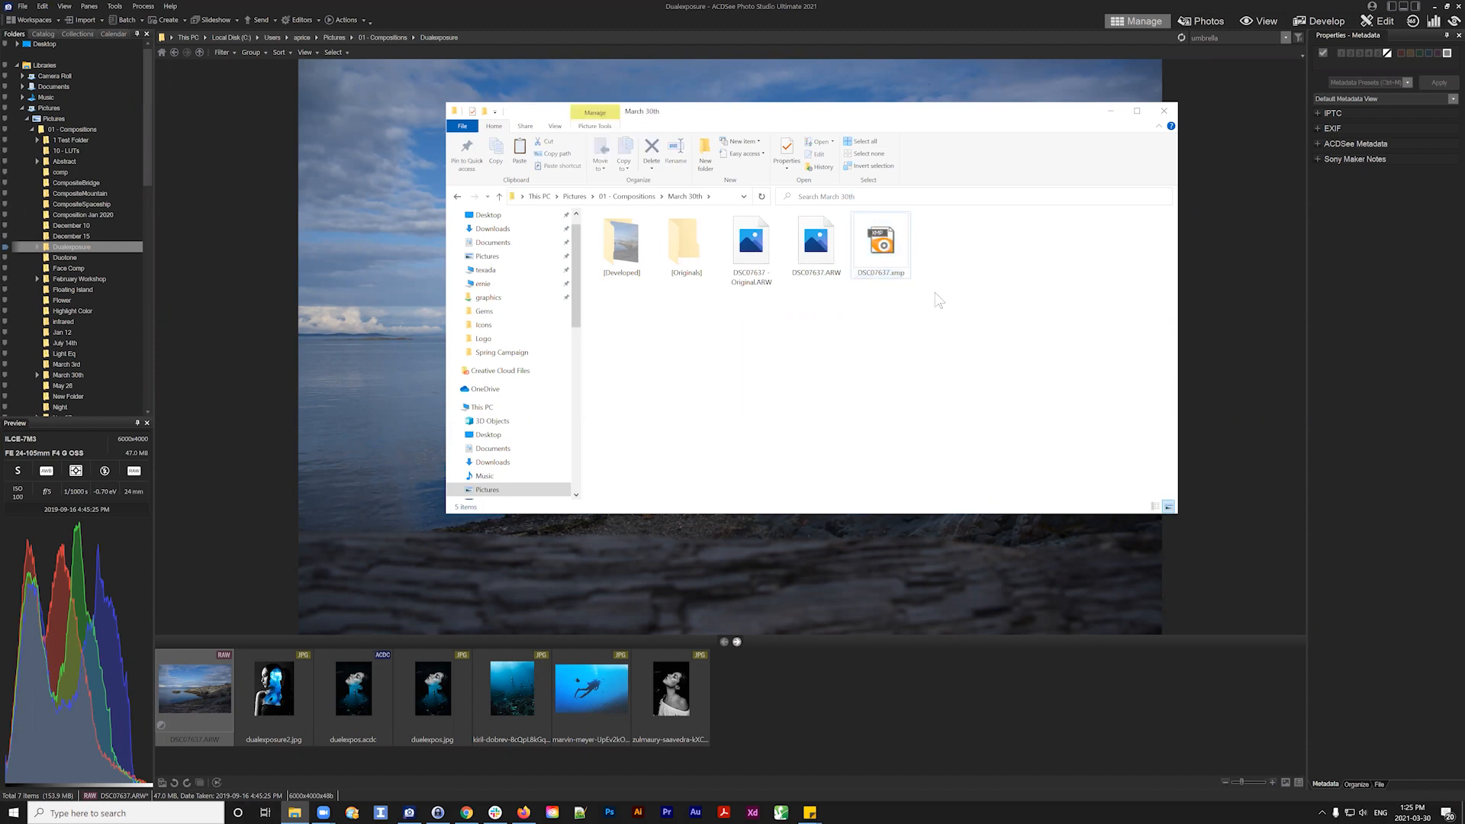
Select DSC07637.ARW and DSC07637.xmp again as a pair
{"action": "left_click_drag", "start_coordinate": [909, 290], "coordinate": [787, 212]}
{"action": "left_click_drag", "start_coordinate": [905, 306], "coordinate": [793, 213]}
{"action": "left_click_drag", "start_coordinate": [940, 316], "coordinate": [717, 160]}
{"action": "left_click_drag", "start_coordinate": [918, 311], "coordinate": [807, 223]}
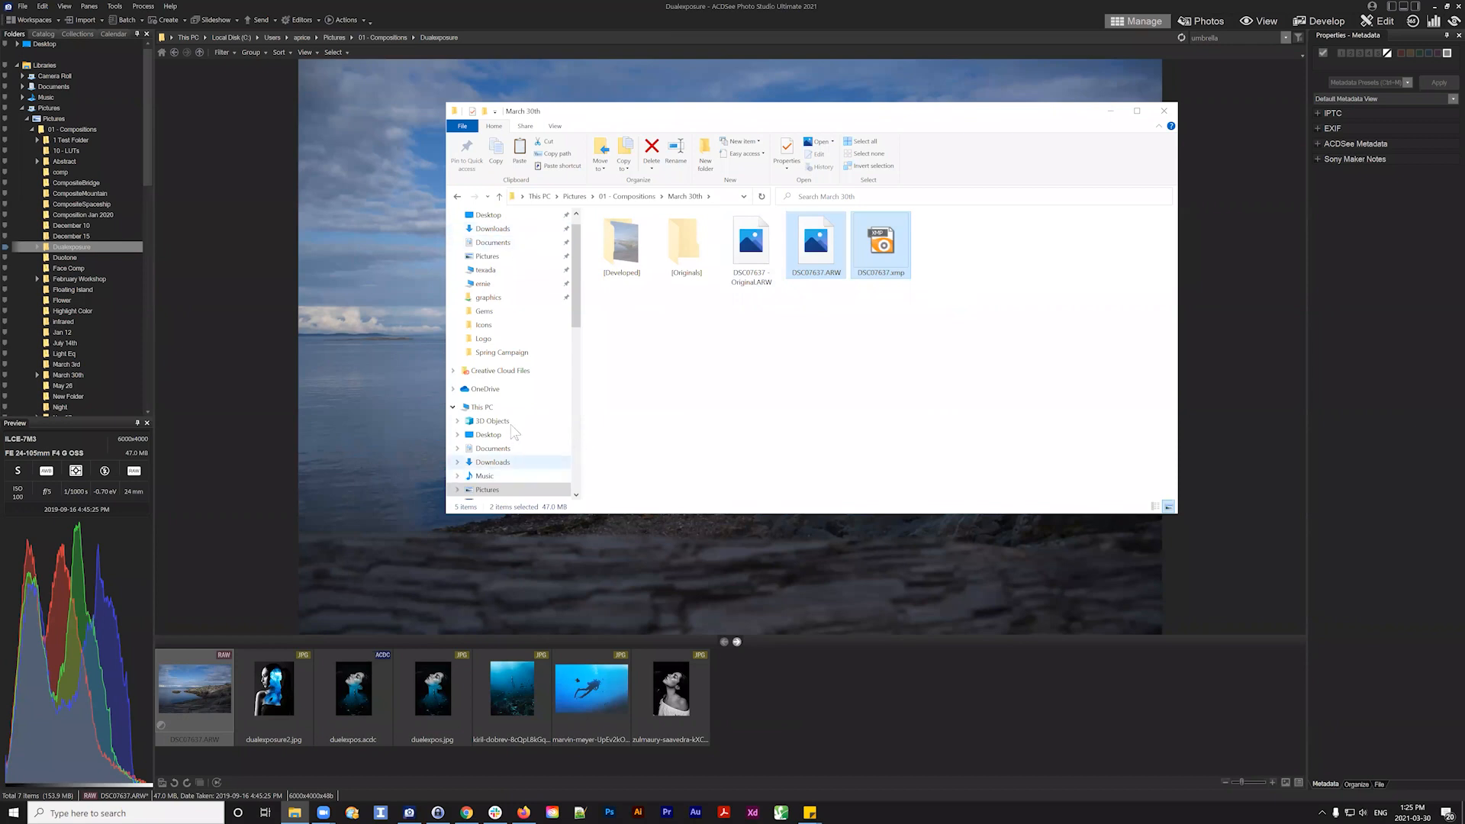
Create a new folder named "2 Test Folder" in the Pictures folder in File Explorer
{"action": "scroll", "coordinate": [485, 415], "scroll_direction": "down", "scroll_amount": 2}
{"action": "left_click", "coordinate": [484, 411]}
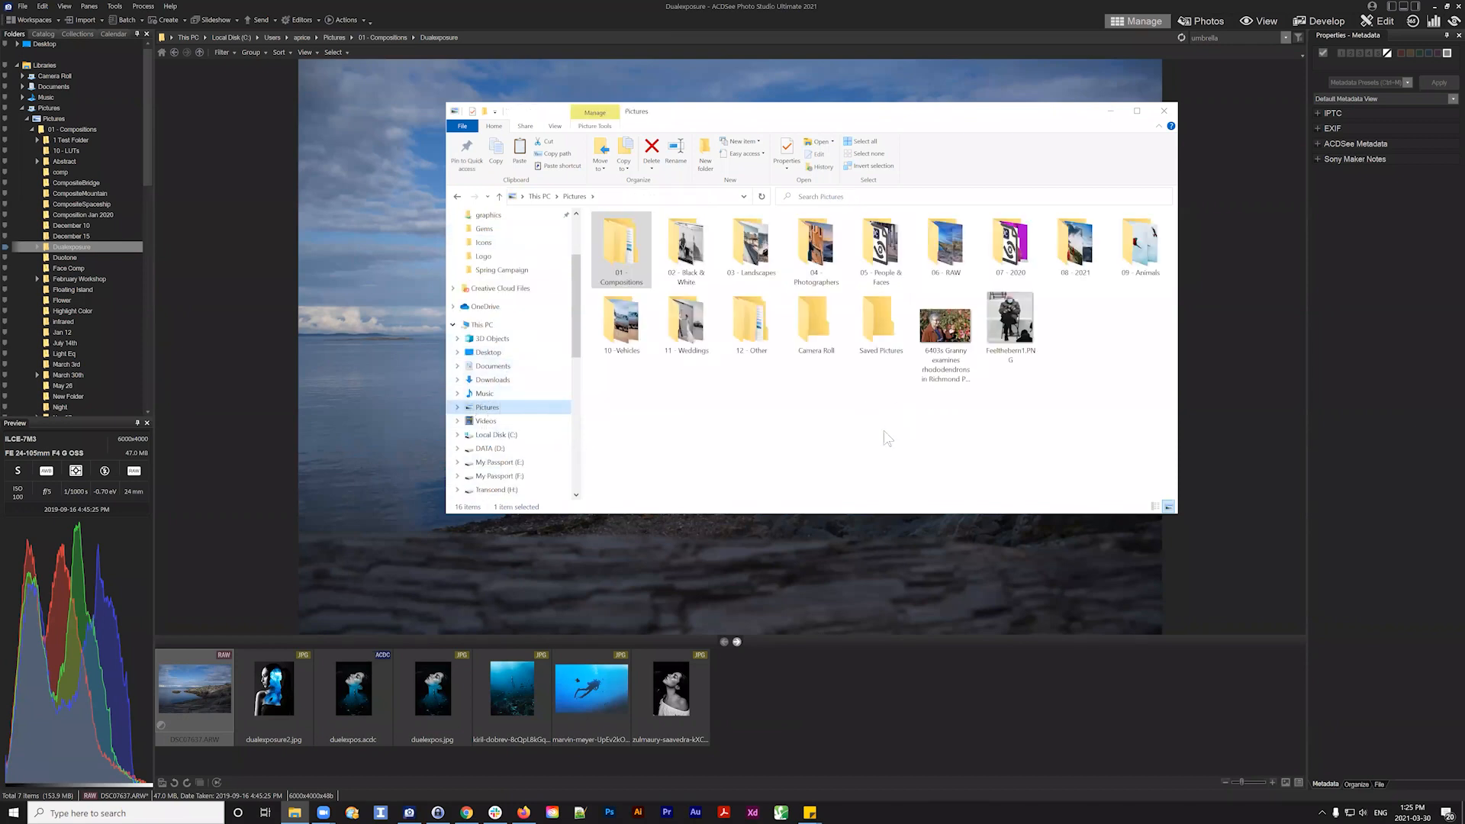
{"action": "right_click", "coordinate": [807, 417]}
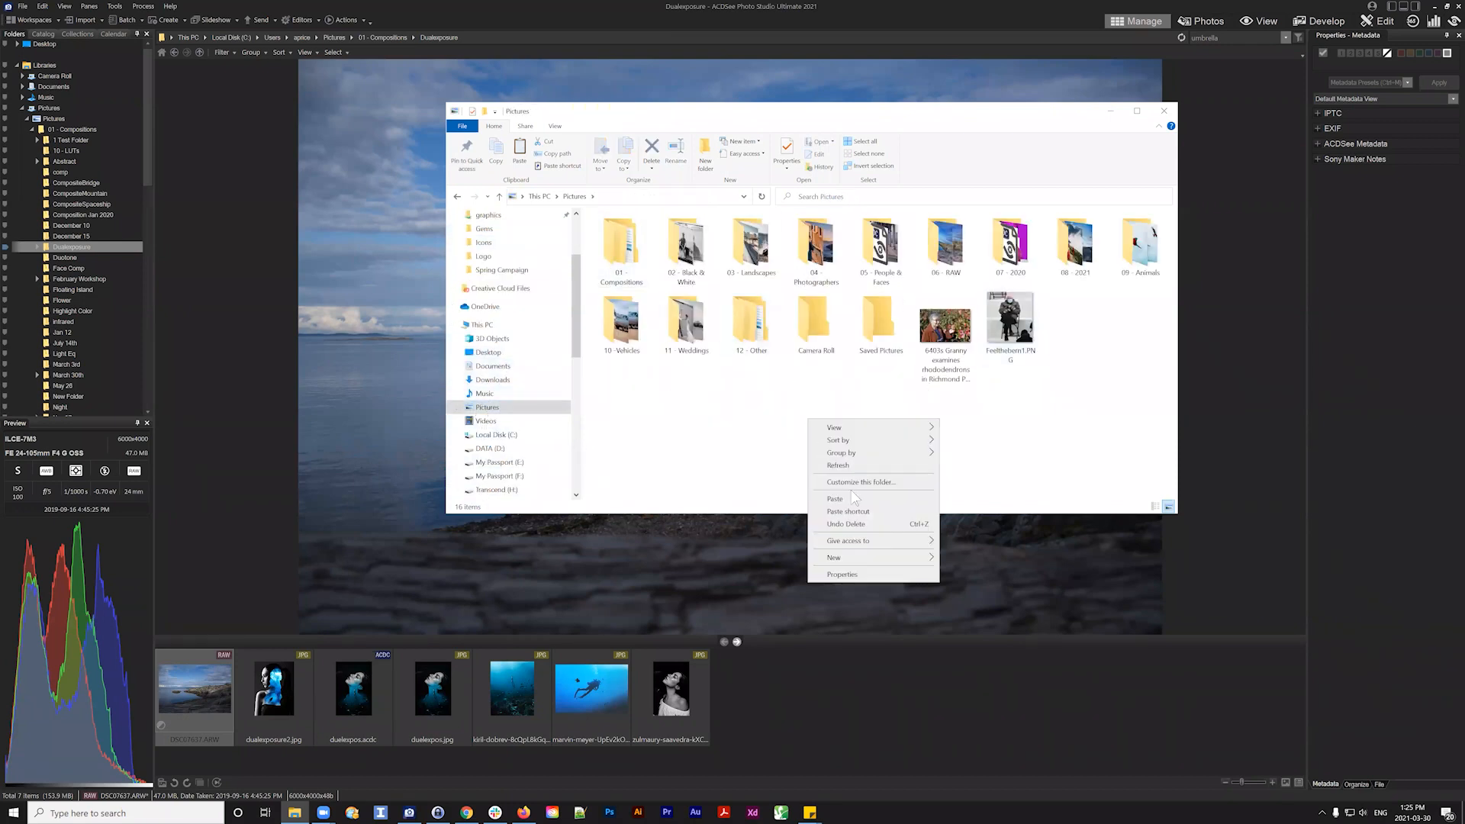
{"action": "mouse_move", "coordinate": [875, 562]}
{"action": "left_click", "coordinate": [1001, 558]}
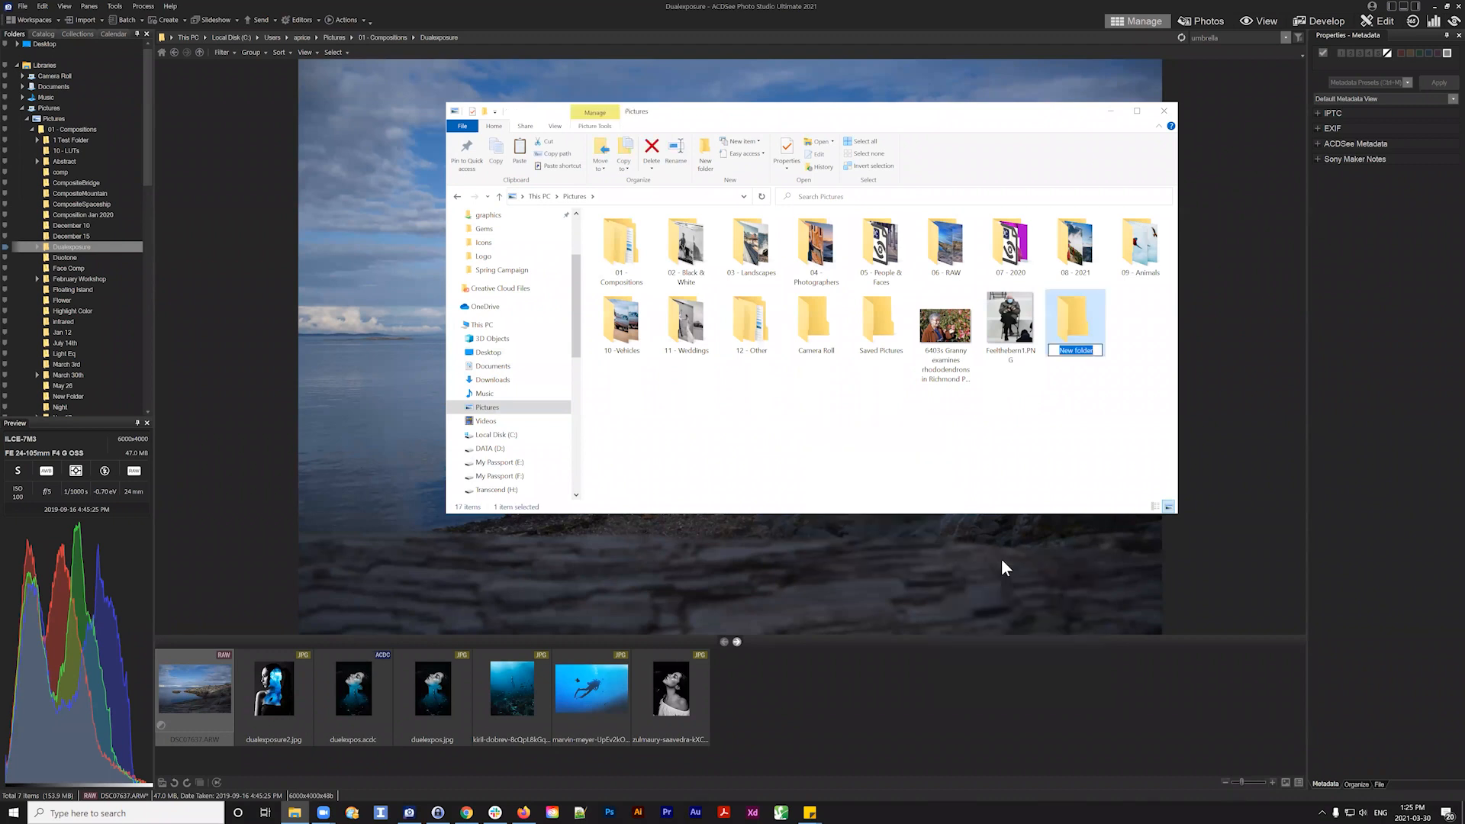
{"action": "type", "text": "1"}
{"action": "key", "text": "BackSpace"}
{"action": "type", "text": "2 Test Folder"}
{"action": "key", "text": "Return"}
Open 2 Test Folder and paste the DSC07637.ARW and DSC07637.xmp pair into it
{"action": "double_click", "coordinate": [1097, 324]}
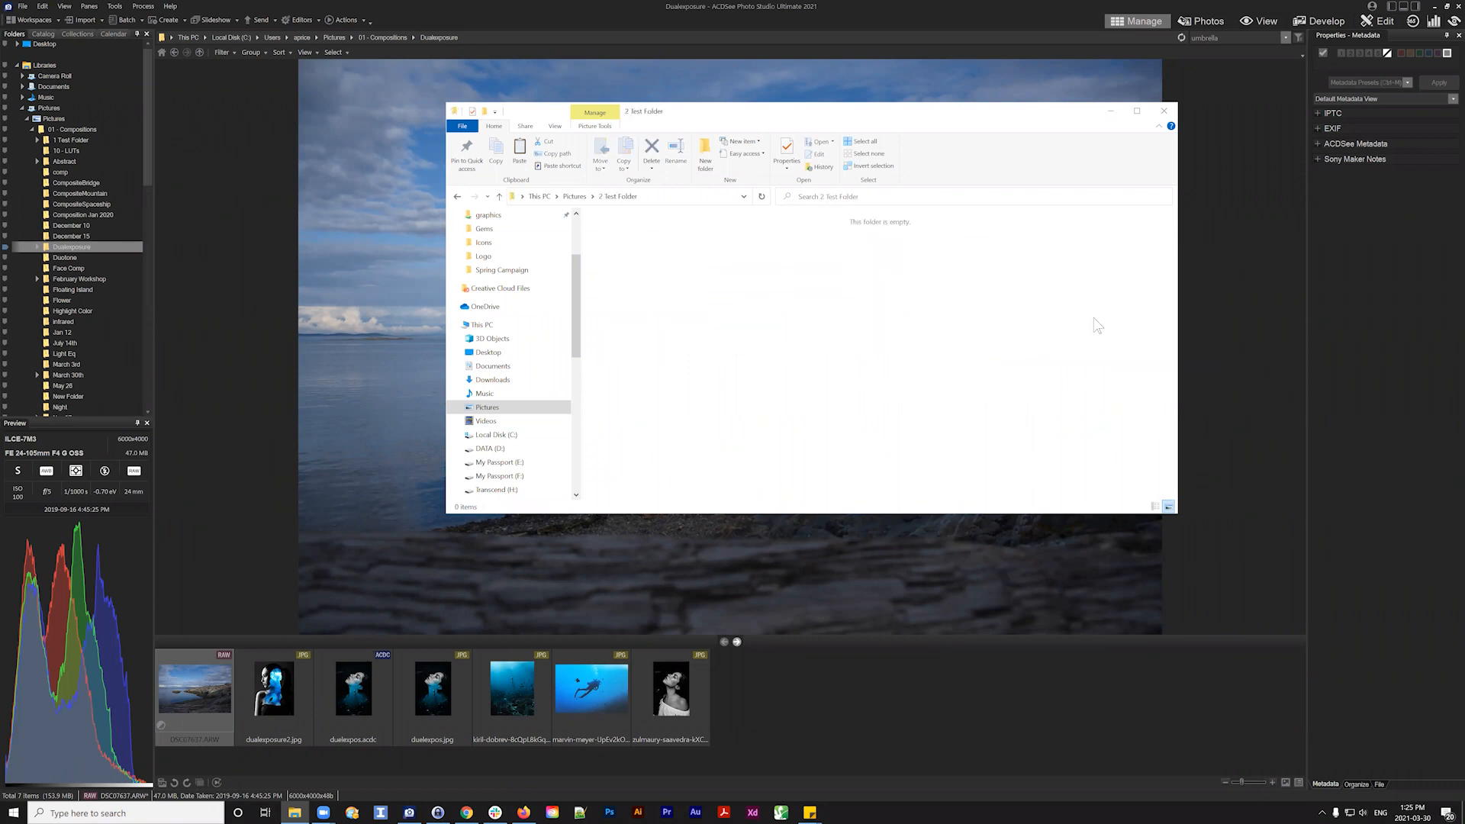
{"action": "key", "text": "ctrl+v"}
{"action": "left_click", "coordinate": [831, 348]}
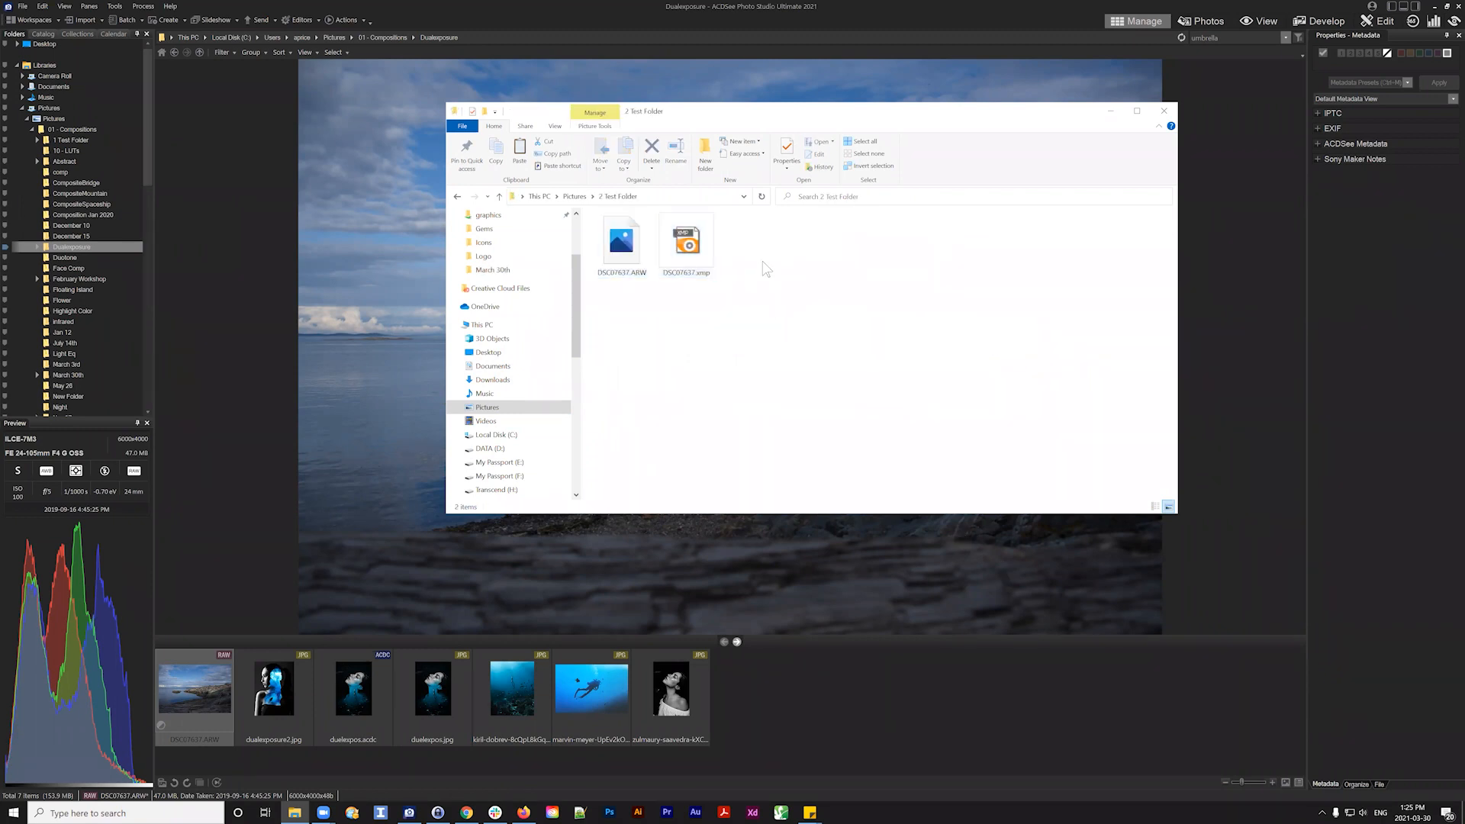
{"action": "left_click_drag", "start_coordinate": [772, 229], "coordinate": [613, 279]}
{"action": "left_click", "coordinate": [734, 336]}
Switch to ACDSee, browse to 2 Test Folder under Pictures, and select DSC07637.ARW there
{"action": "left_click", "coordinate": [821, 719]}
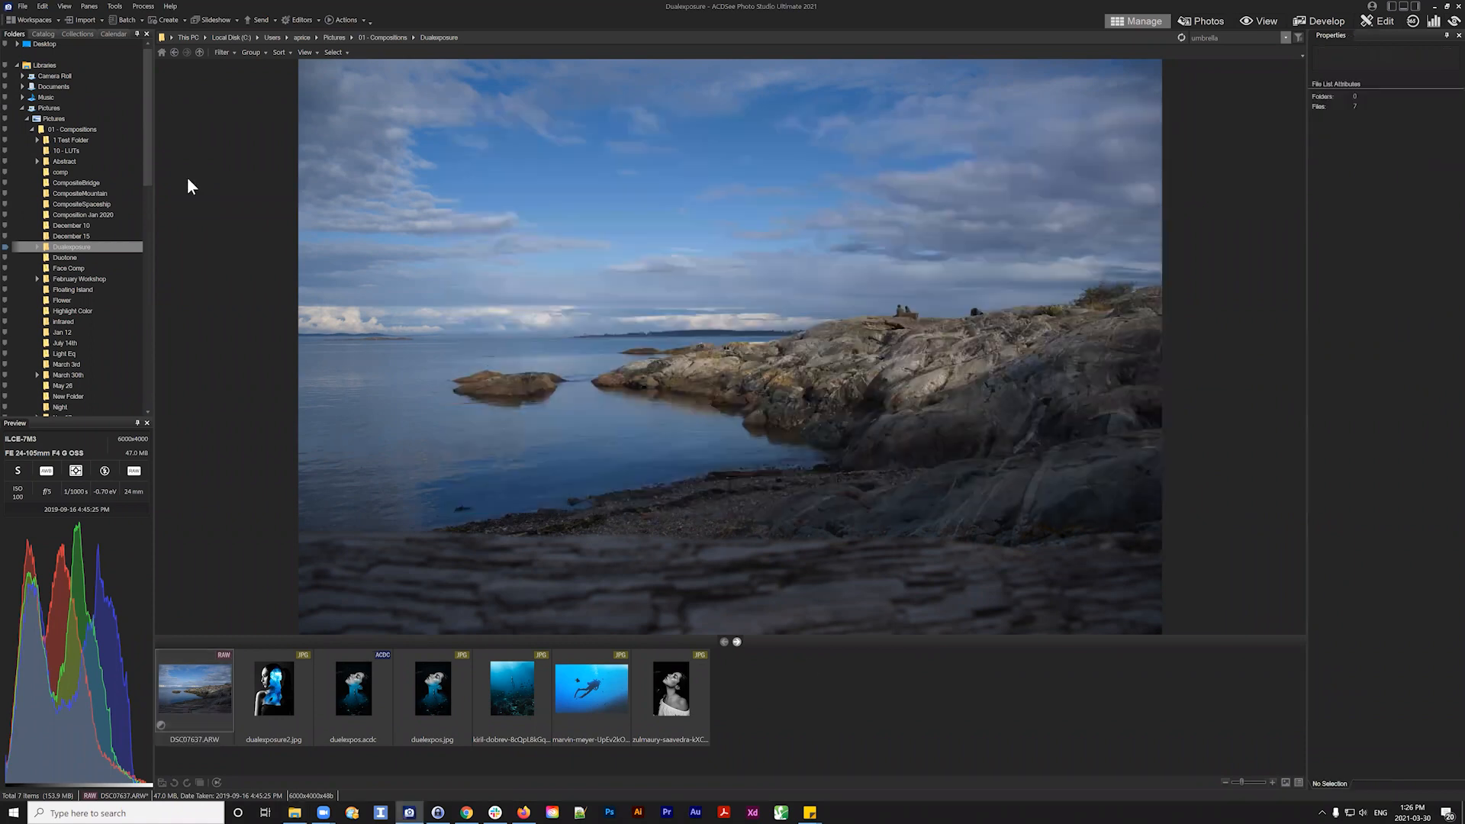
{"action": "left_click", "coordinate": [172, 53]}
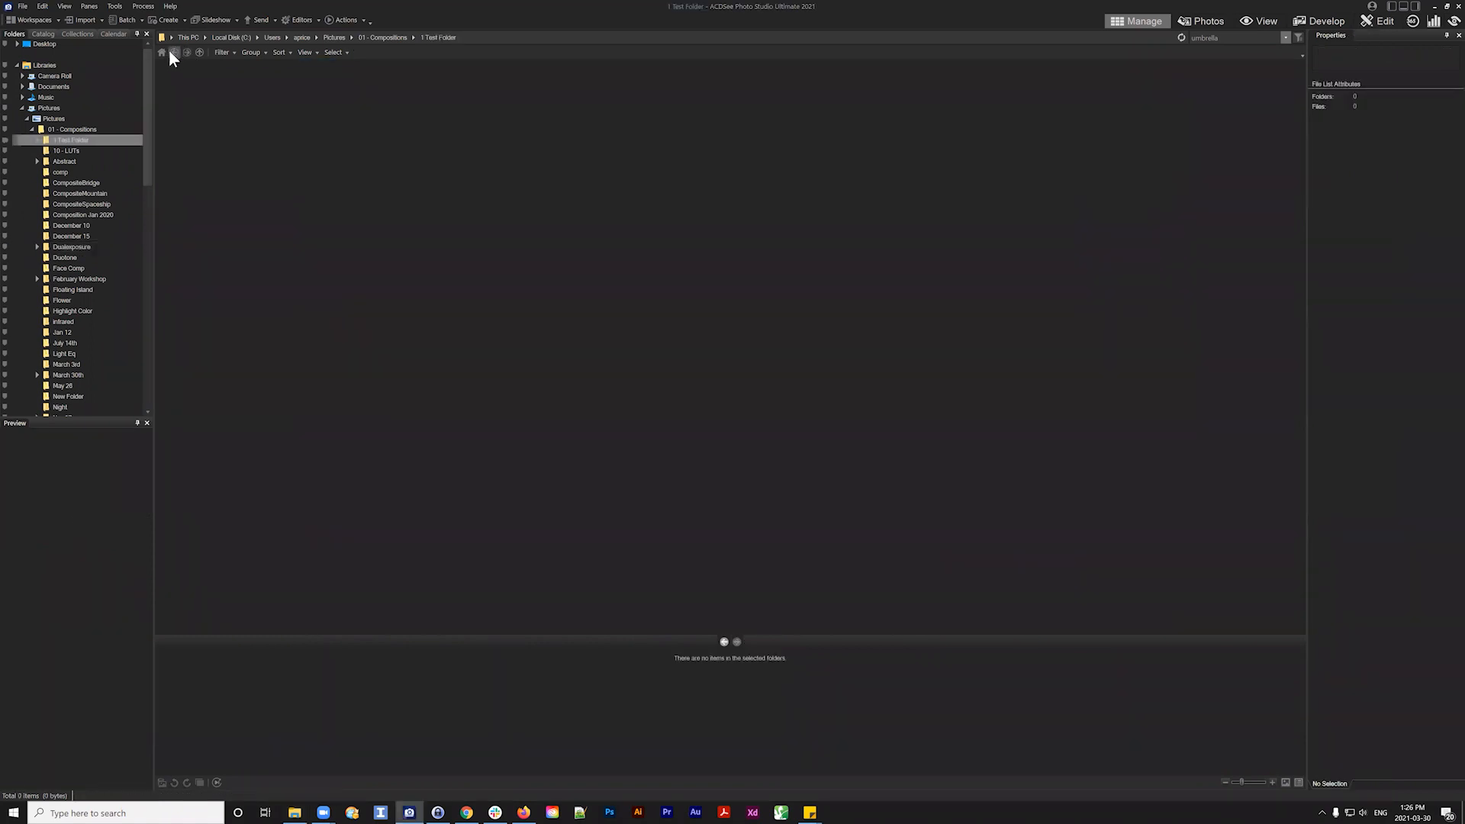
{"action": "left_click", "coordinate": [50, 118]}
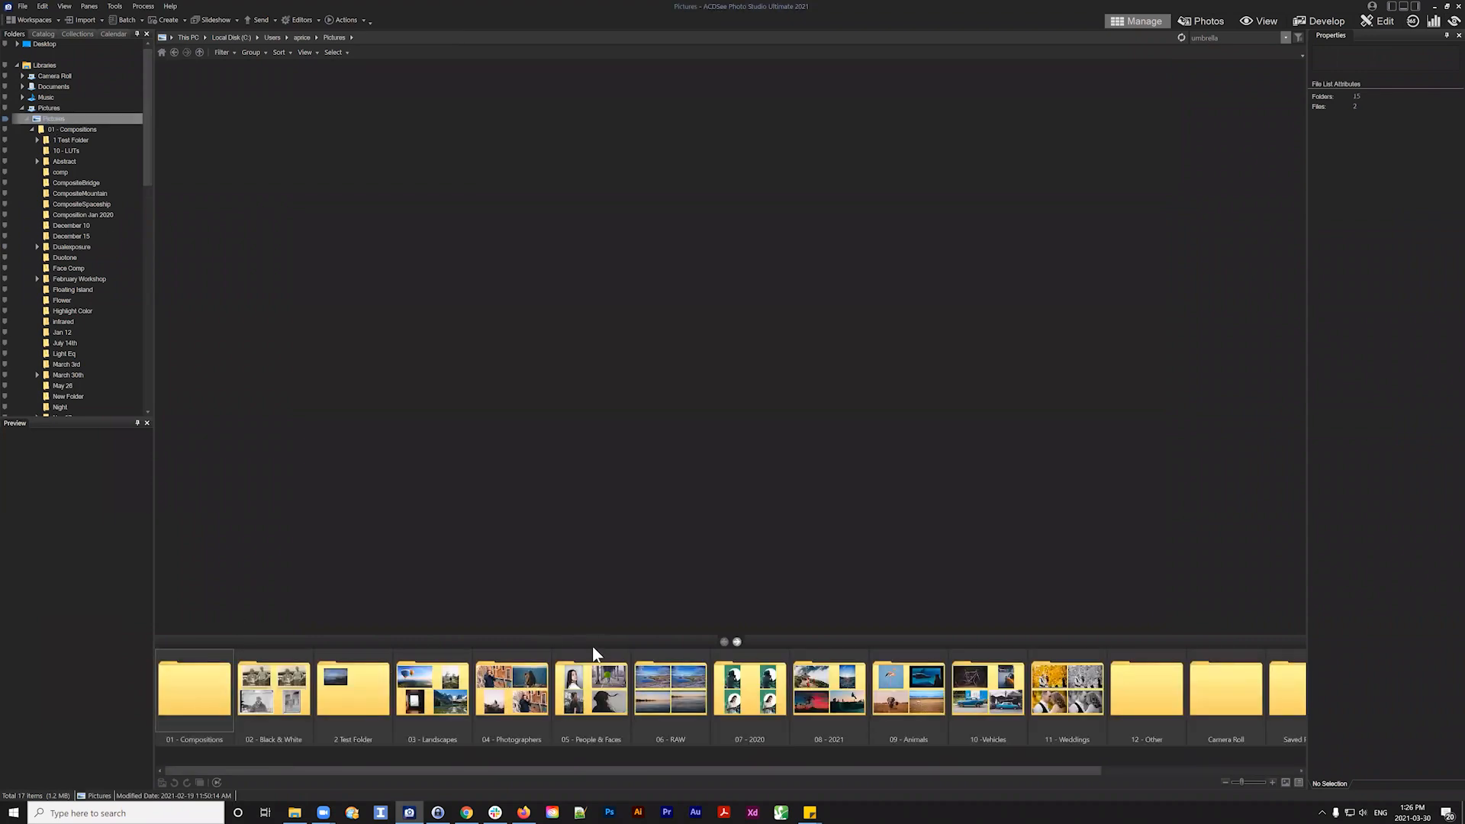
{"action": "left_click_drag", "start_coordinate": [331, 770], "coordinate": [442, 767]}
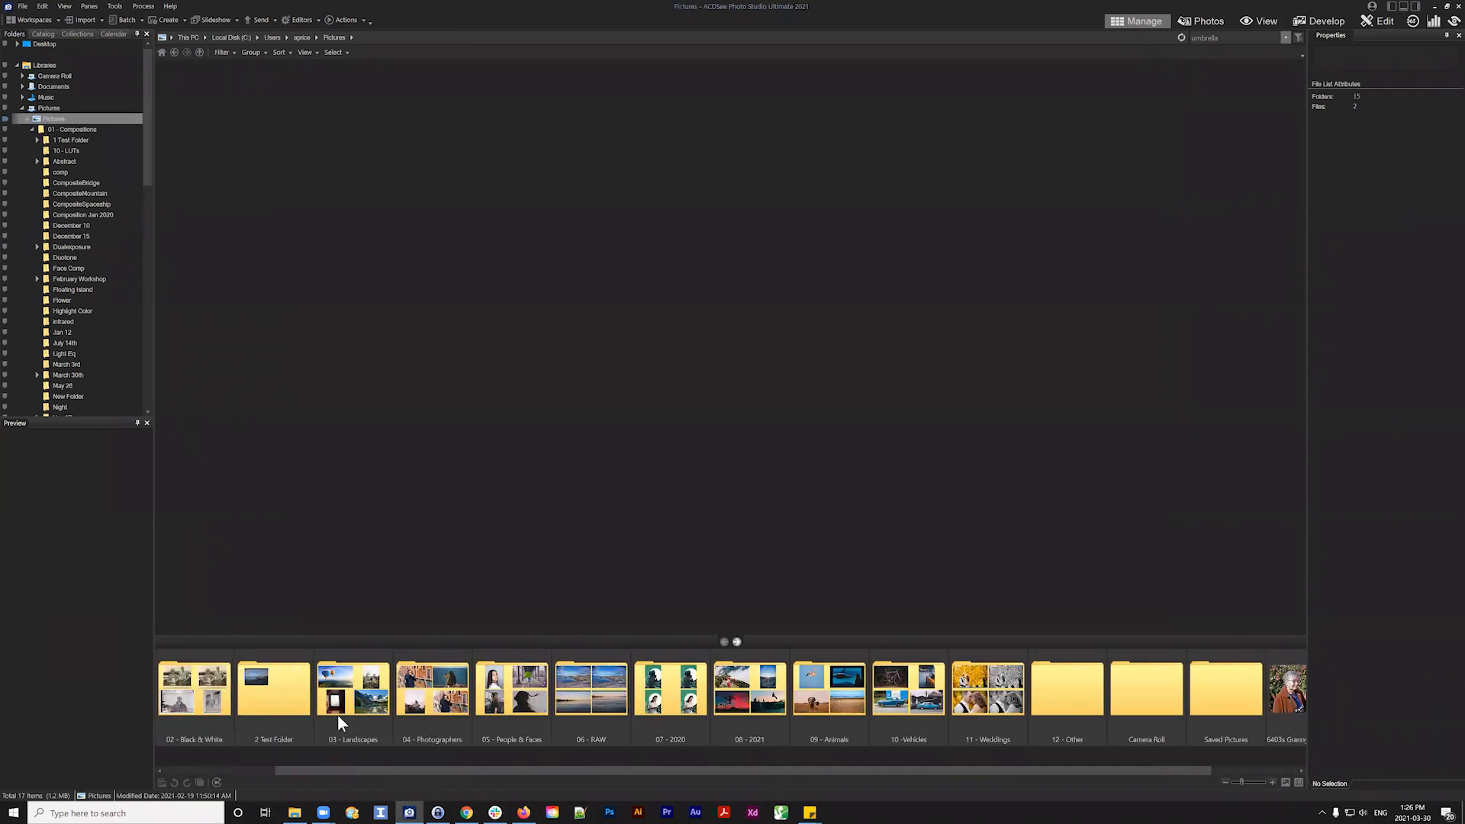
{"action": "double_click", "coordinate": [347, 691]}
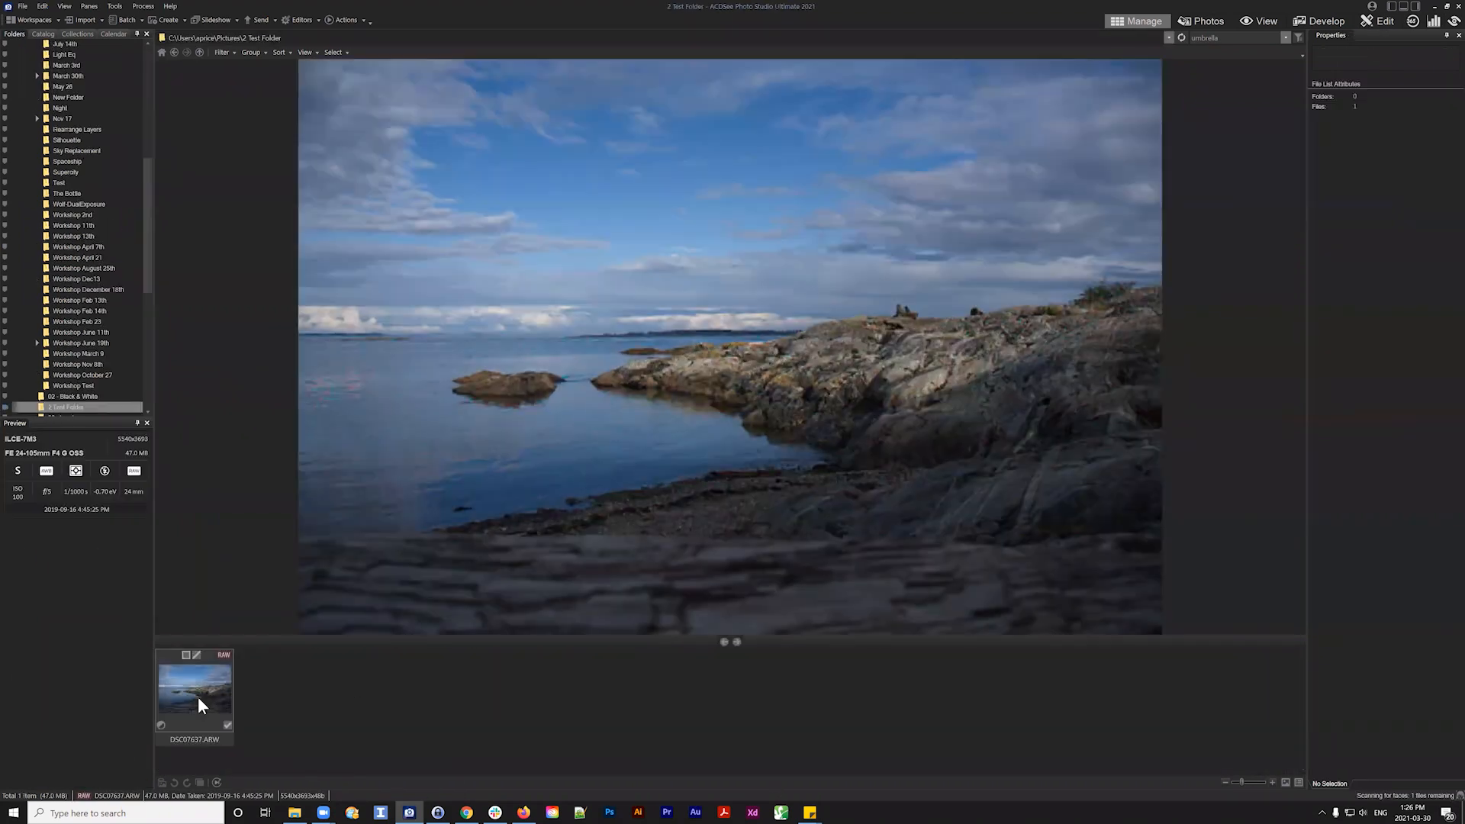
{"action": "left_click", "coordinate": [201, 686]}
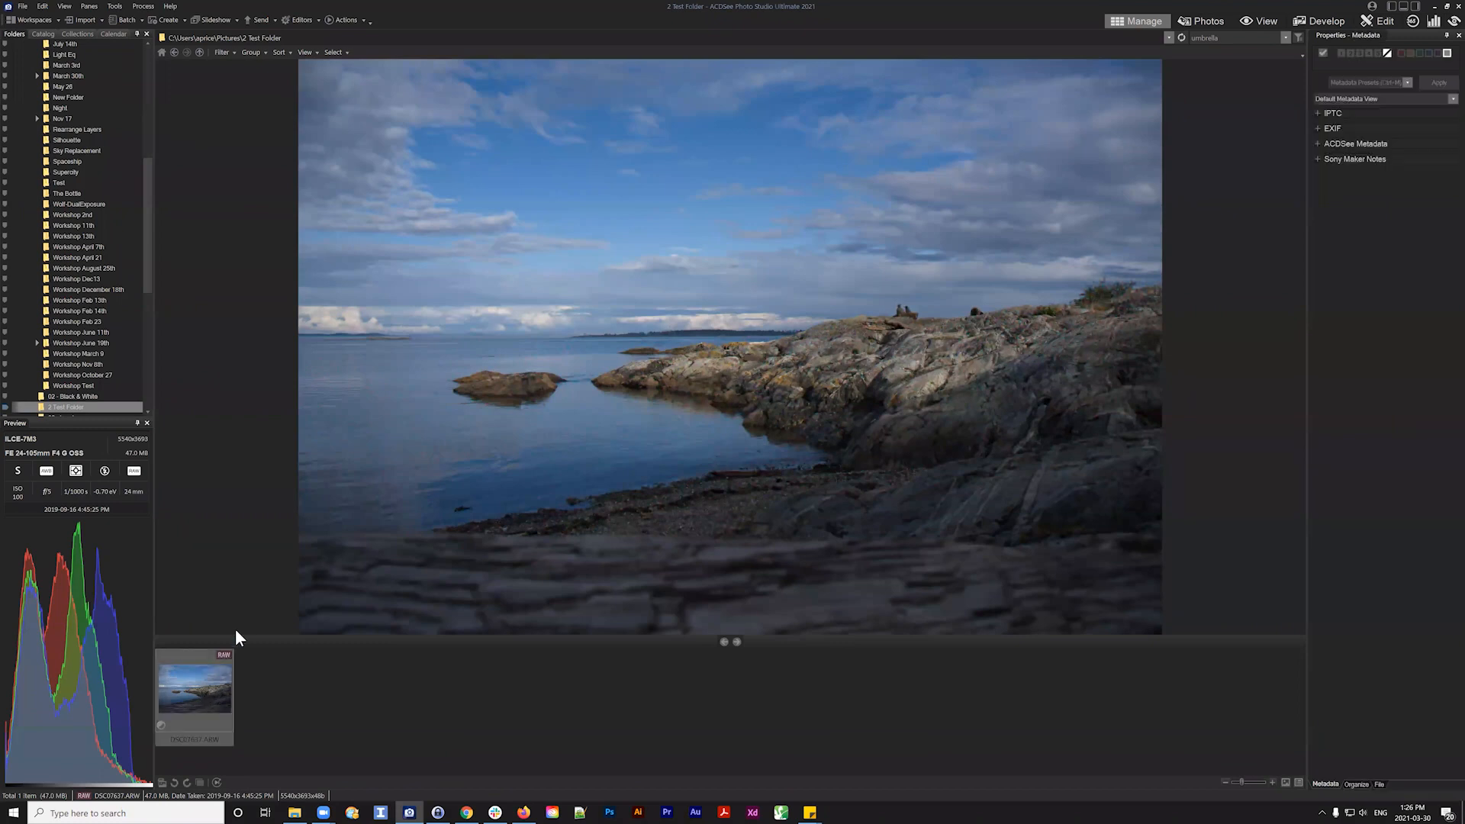
Examine the Geometry adjustments of DSC07637.ARW in Develop mode and return to the Pictures folder in Manage mode
{"action": "left_click", "coordinate": [1322, 19]}
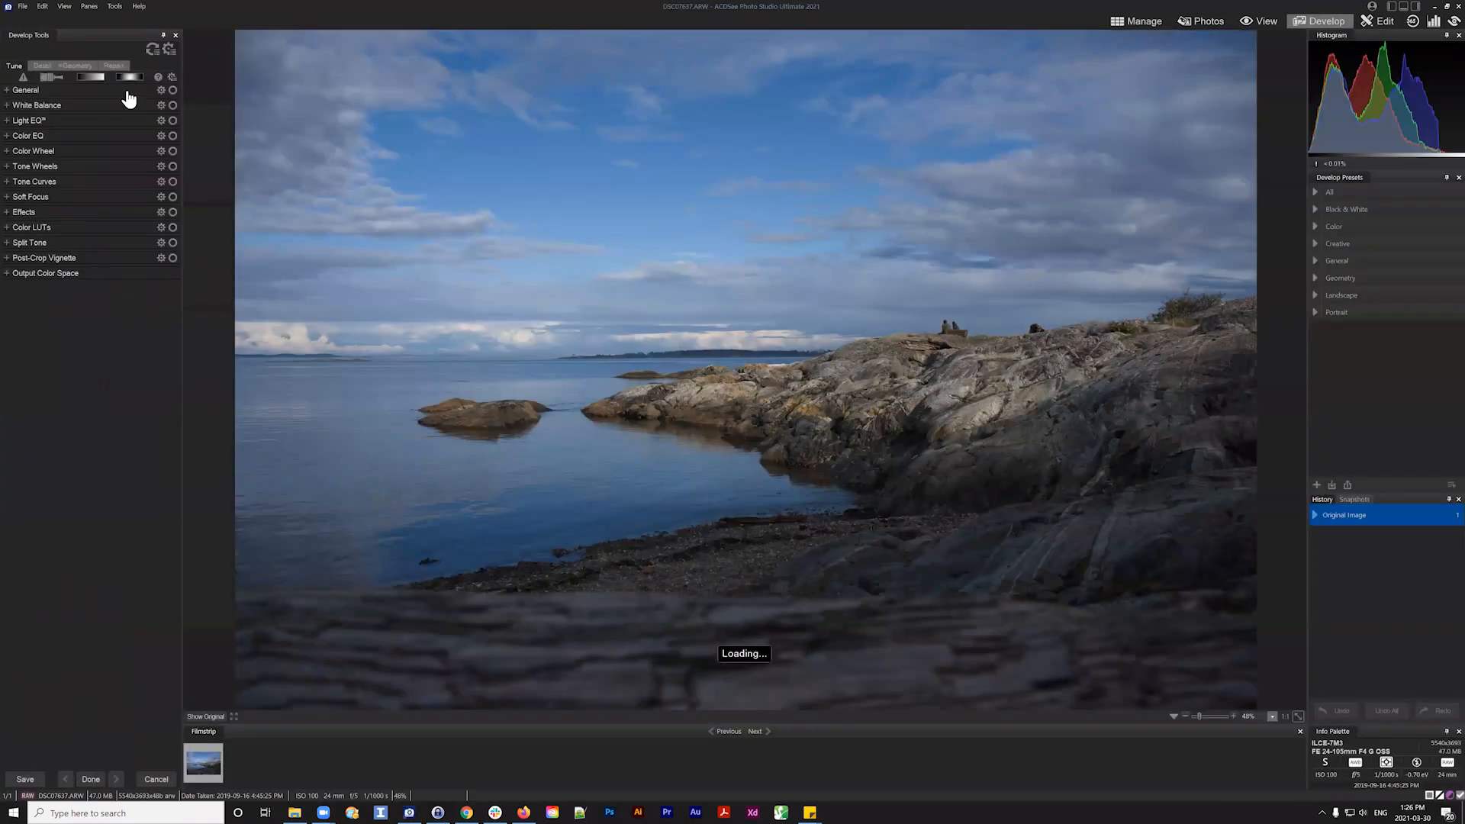
{"action": "left_click", "coordinate": [68, 65]}
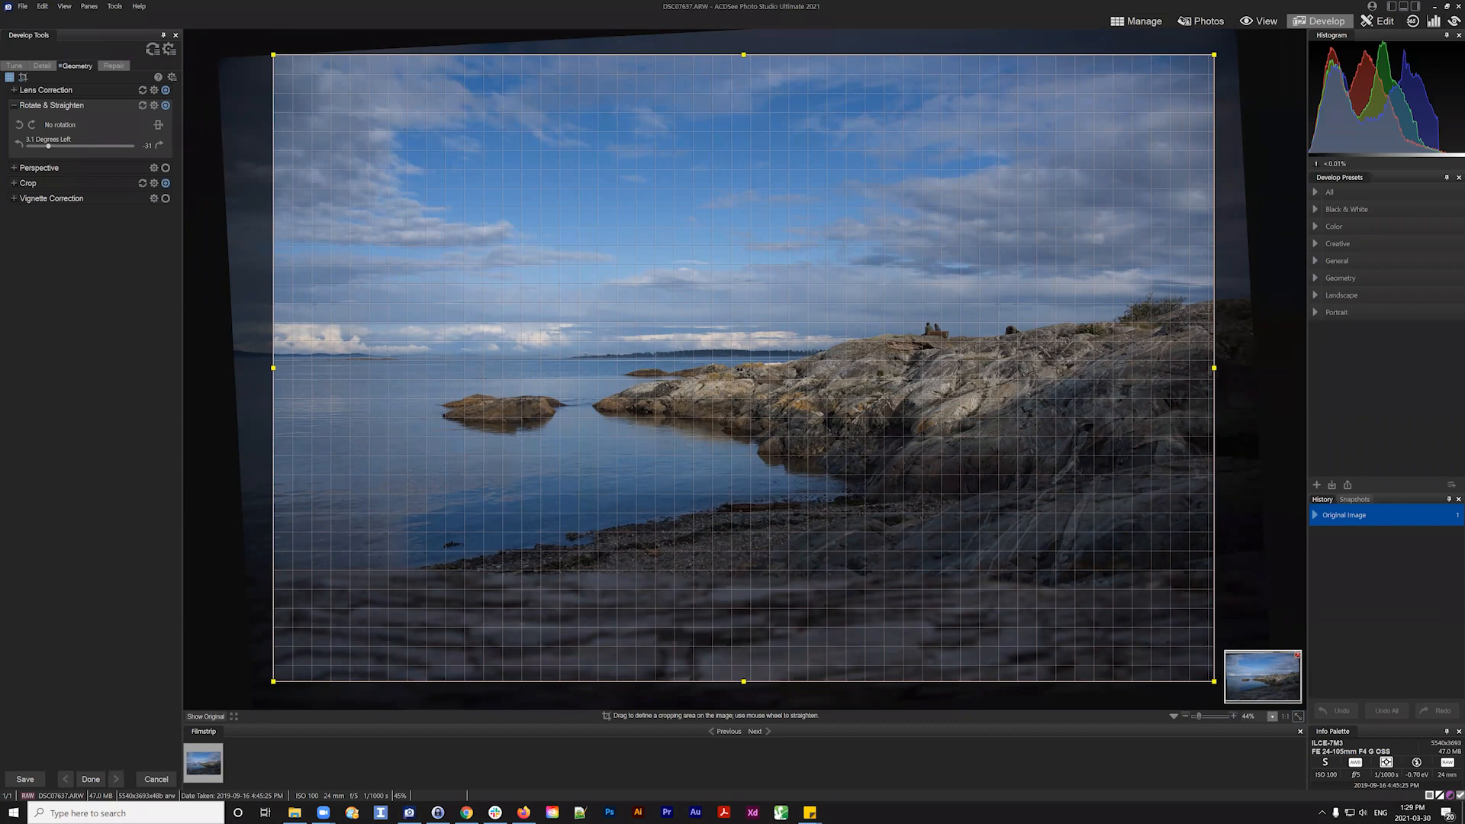
{"action": "left_click", "coordinate": [295, 813]}
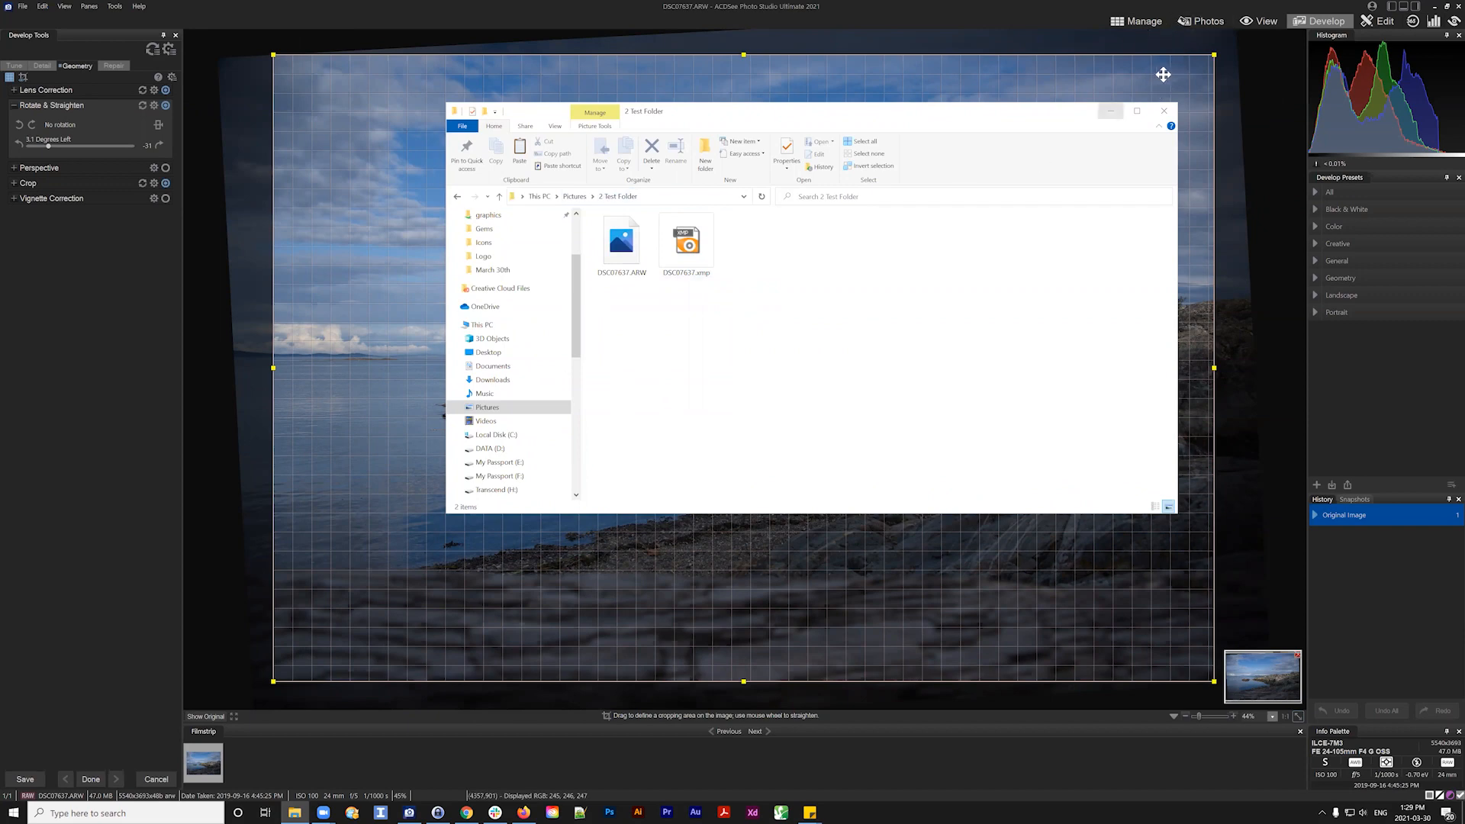
{"action": "left_click", "coordinate": [1128, 20]}
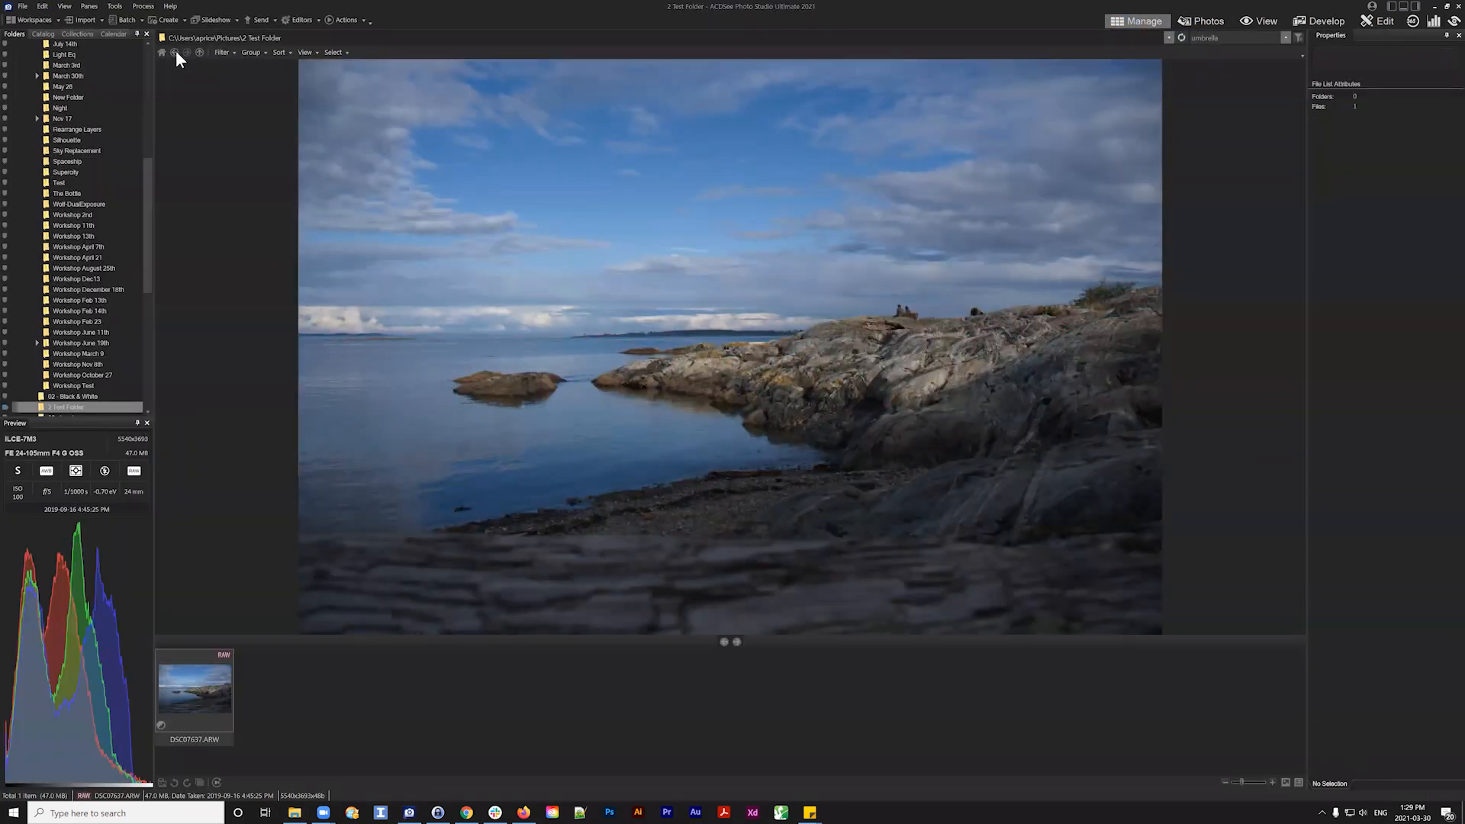
{"action": "left_click", "coordinate": [173, 51]}
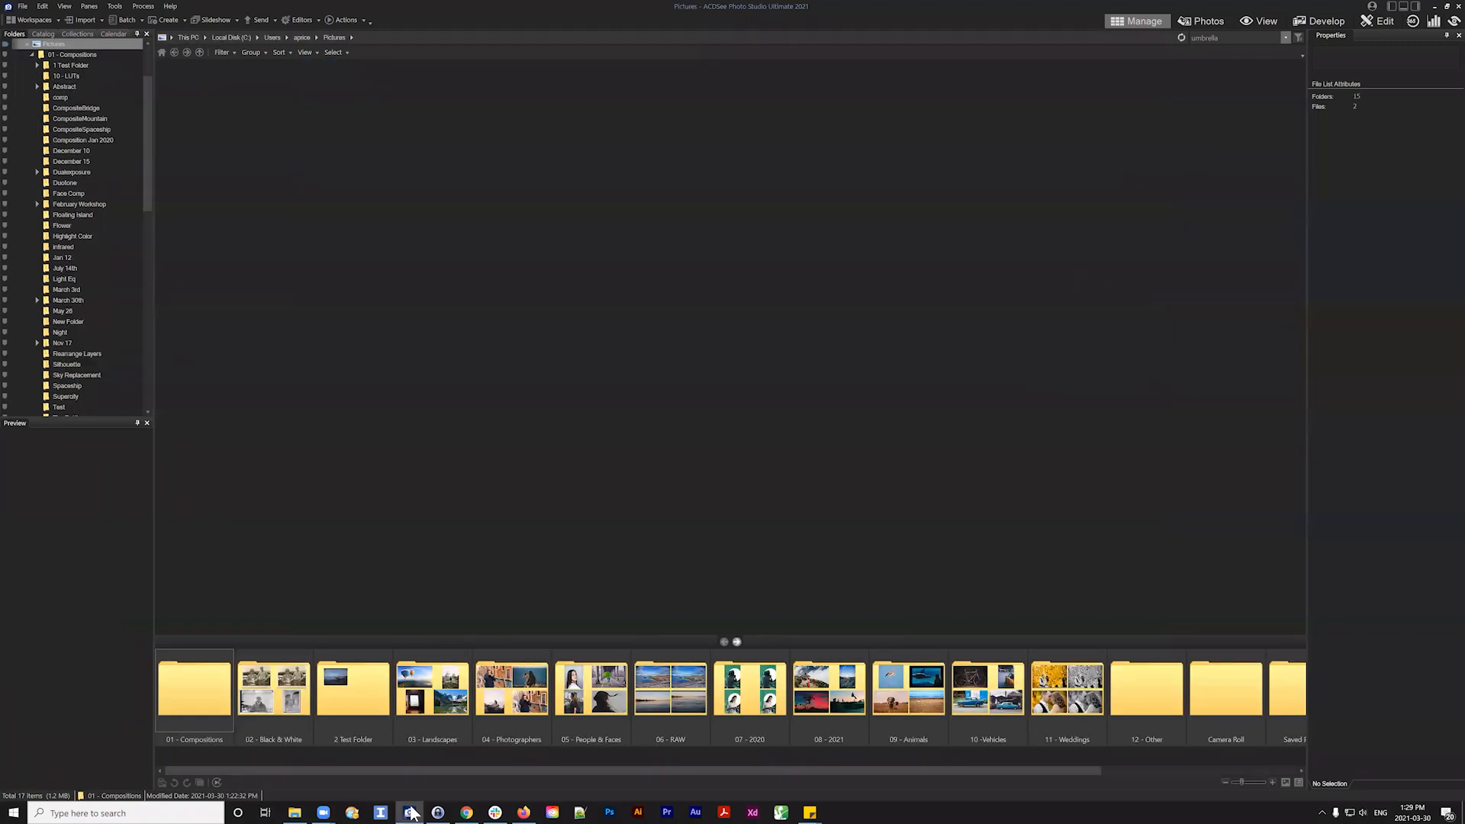
Switch to File Explorer and delete the DSC07637.xmp sidecar from 2 Test Folder, leaving DSC07637.ARW selected
{"action": "left_click", "coordinate": [294, 813]}
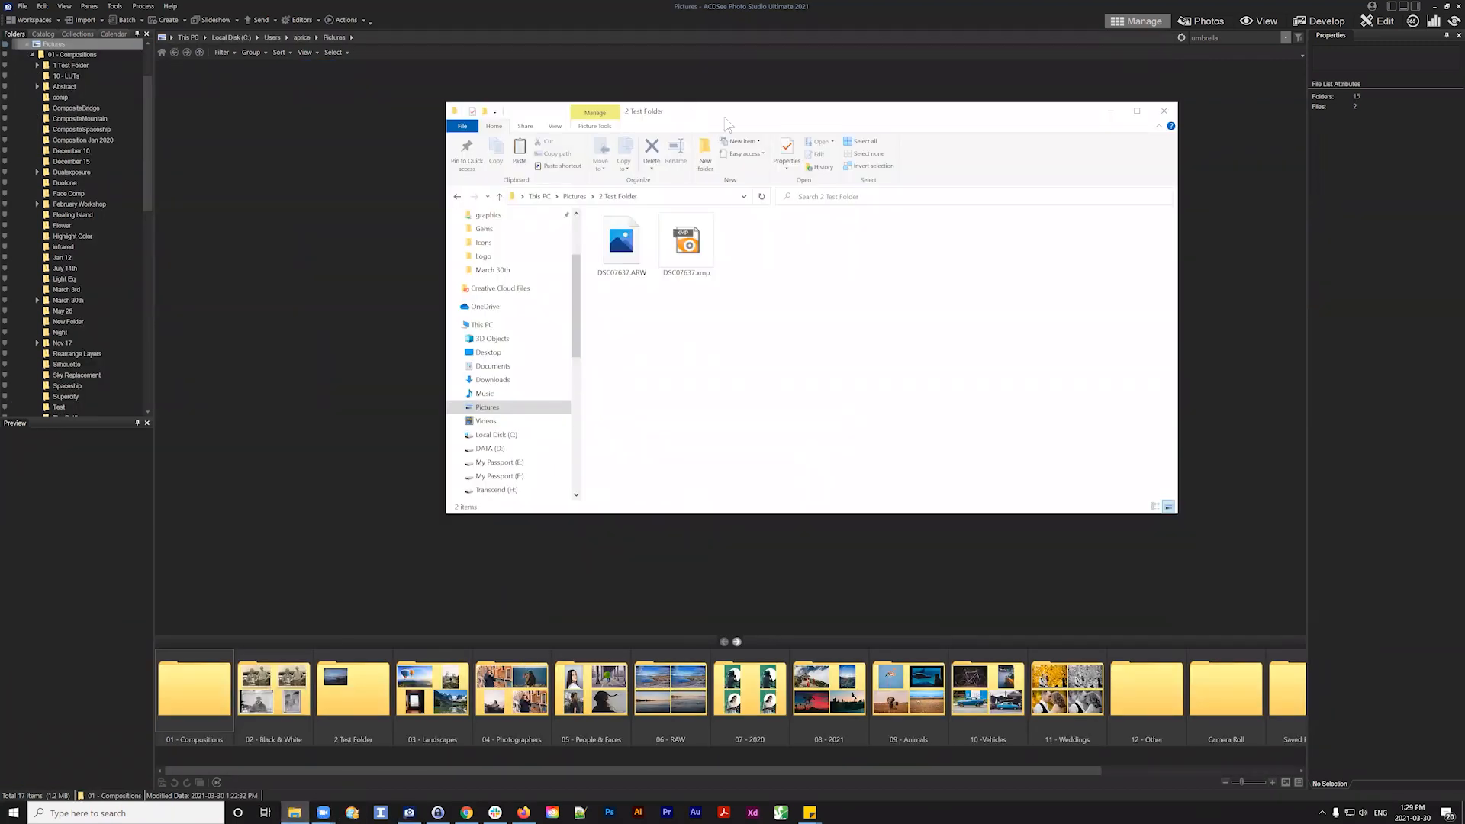
{"action": "left_click_drag", "start_coordinate": [727, 125], "coordinate": [654, 115]}
{"action": "left_click", "coordinate": [615, 233]}
{"action": "key", "text": "Delete"}
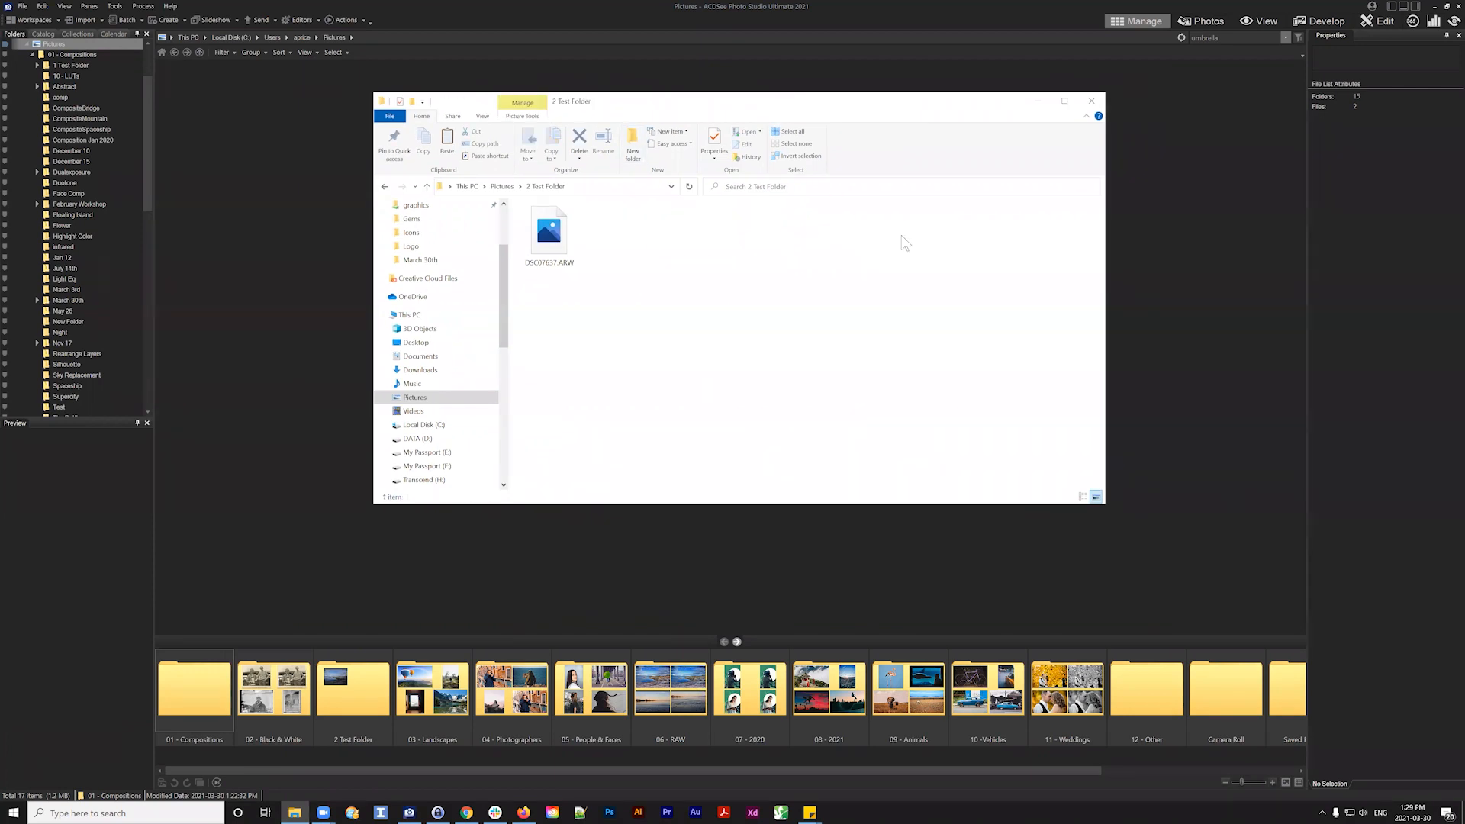
{"action": "left_click", "coordinate": [557, 240]}
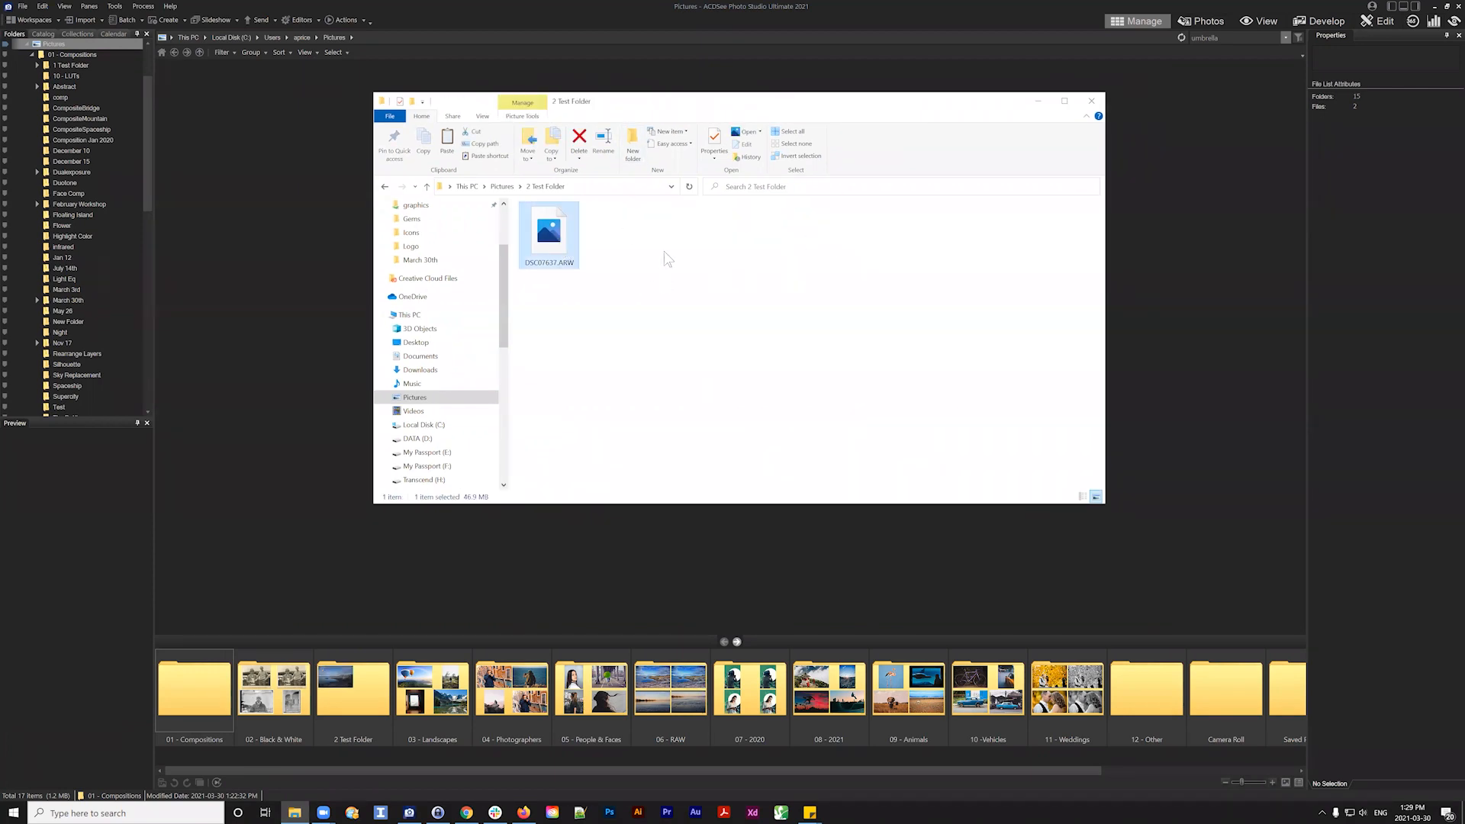
Reopen DSC07637.ARW from 2 Test Folder in ACDSee's Develop mode and examine its Rotate & Straighten and Crop settings
{"action": "left_click", "coordinate": [548, 768]}
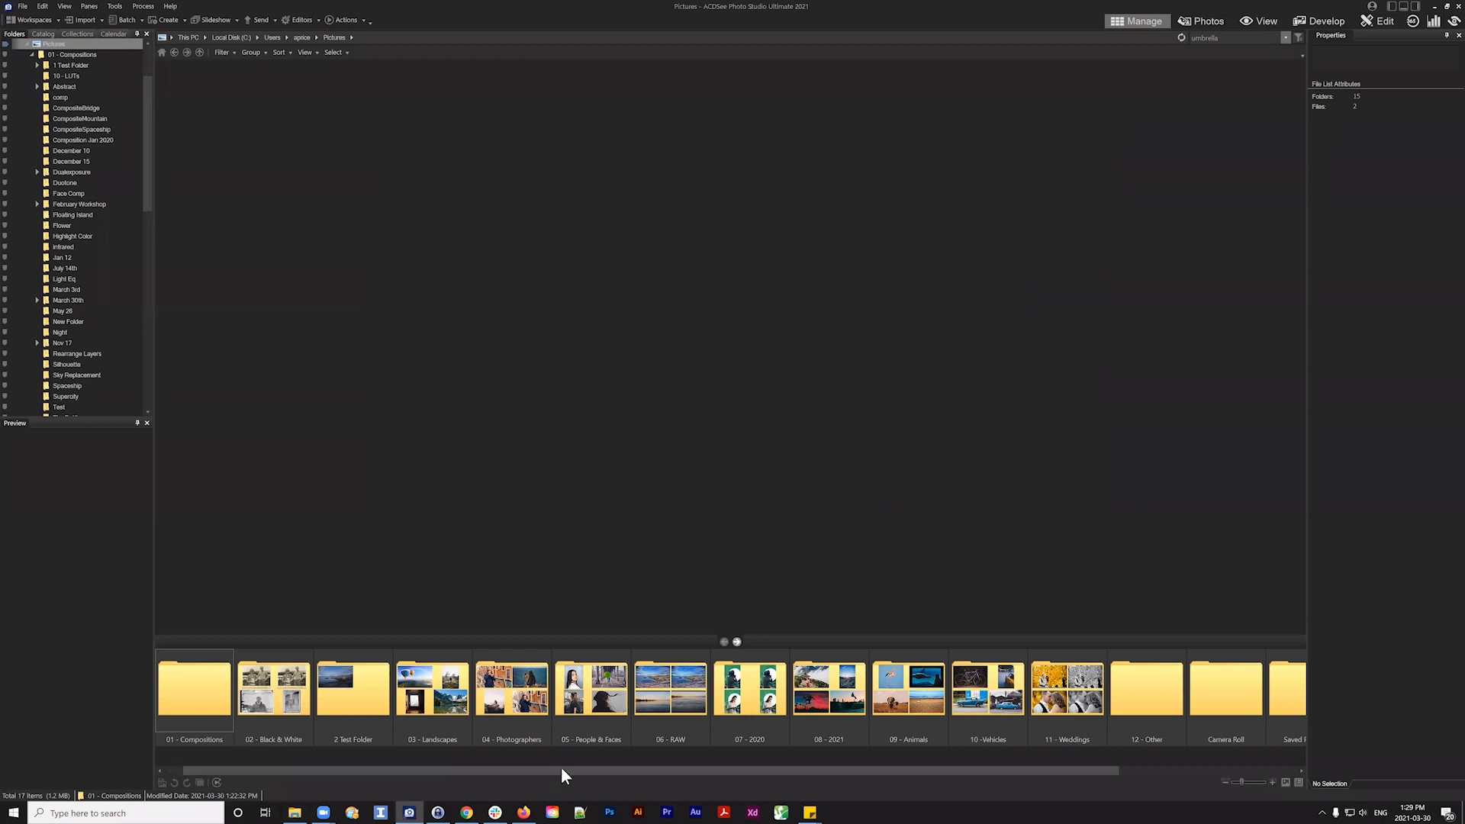
{"action": "double_click", "coordinate": [353, 689]}
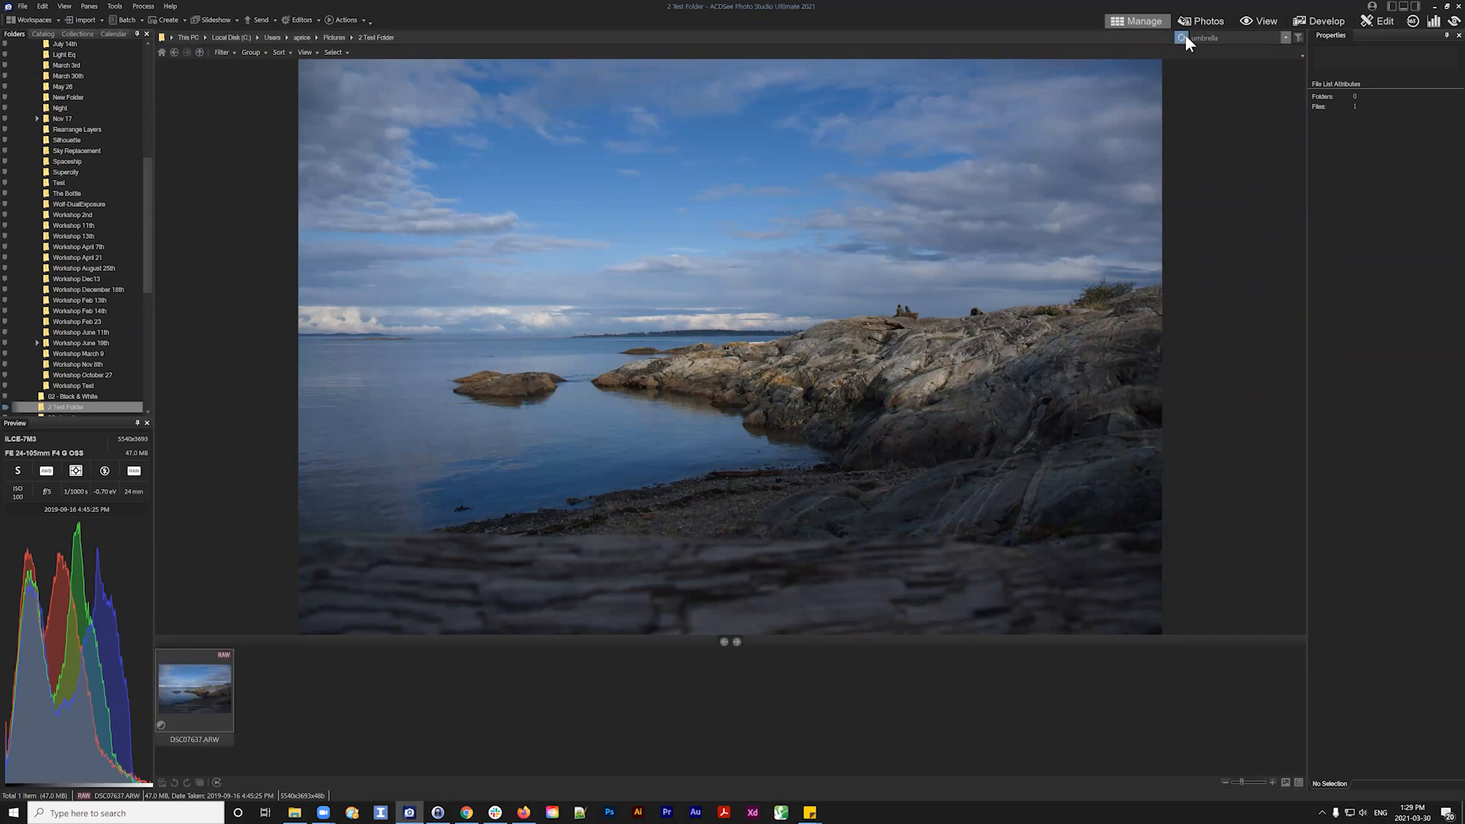
{"action": "left_click", "coordinate": [1318, 22]}
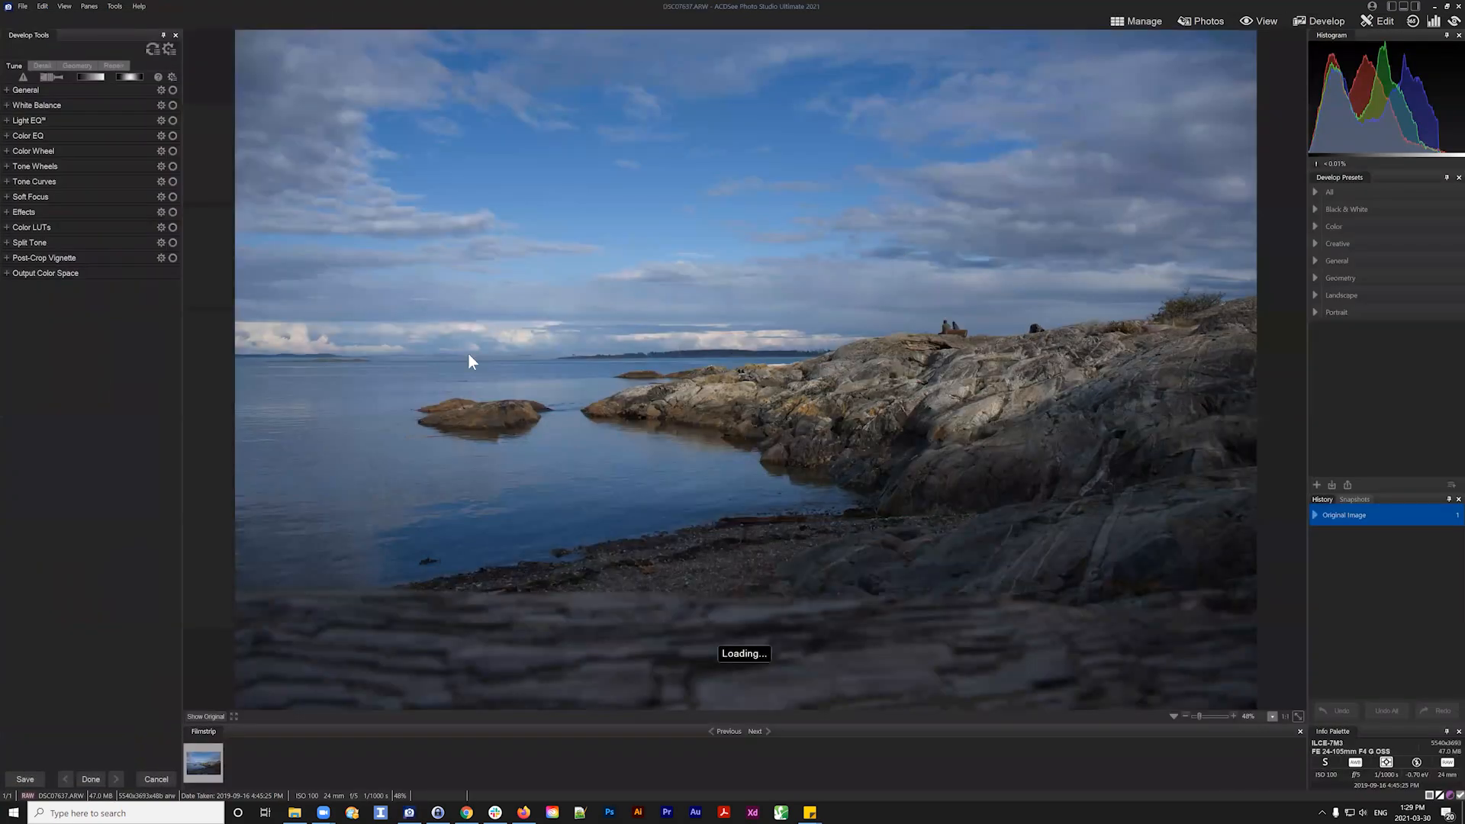
{"action": "left_click", "coordinate": [78, 64]}
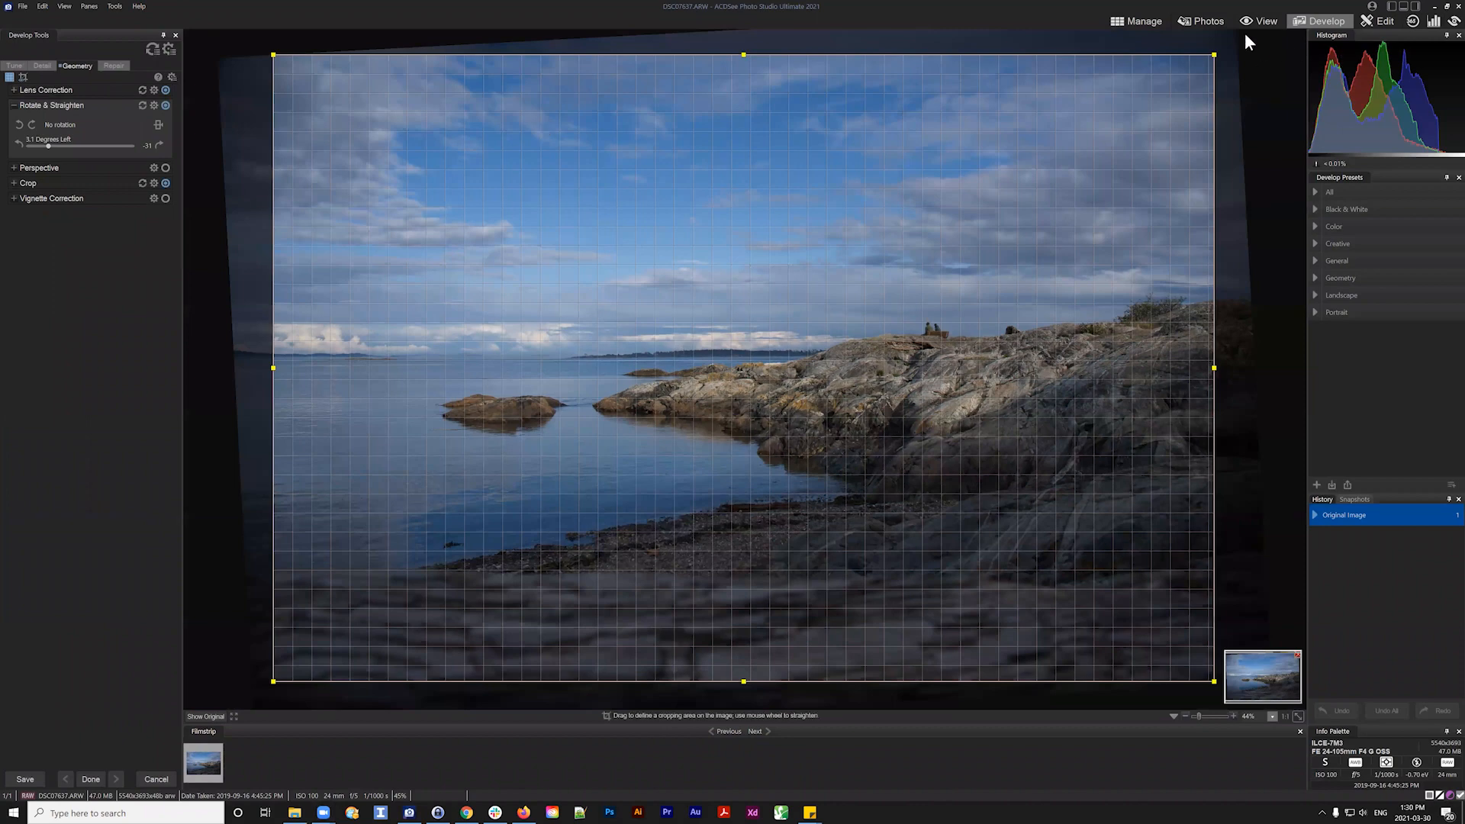
Return to Manage mode and check the contents of 1 Test Folder inside 01 - Compositions
{"action": "left_click", "coordinate": [1142, 25]}
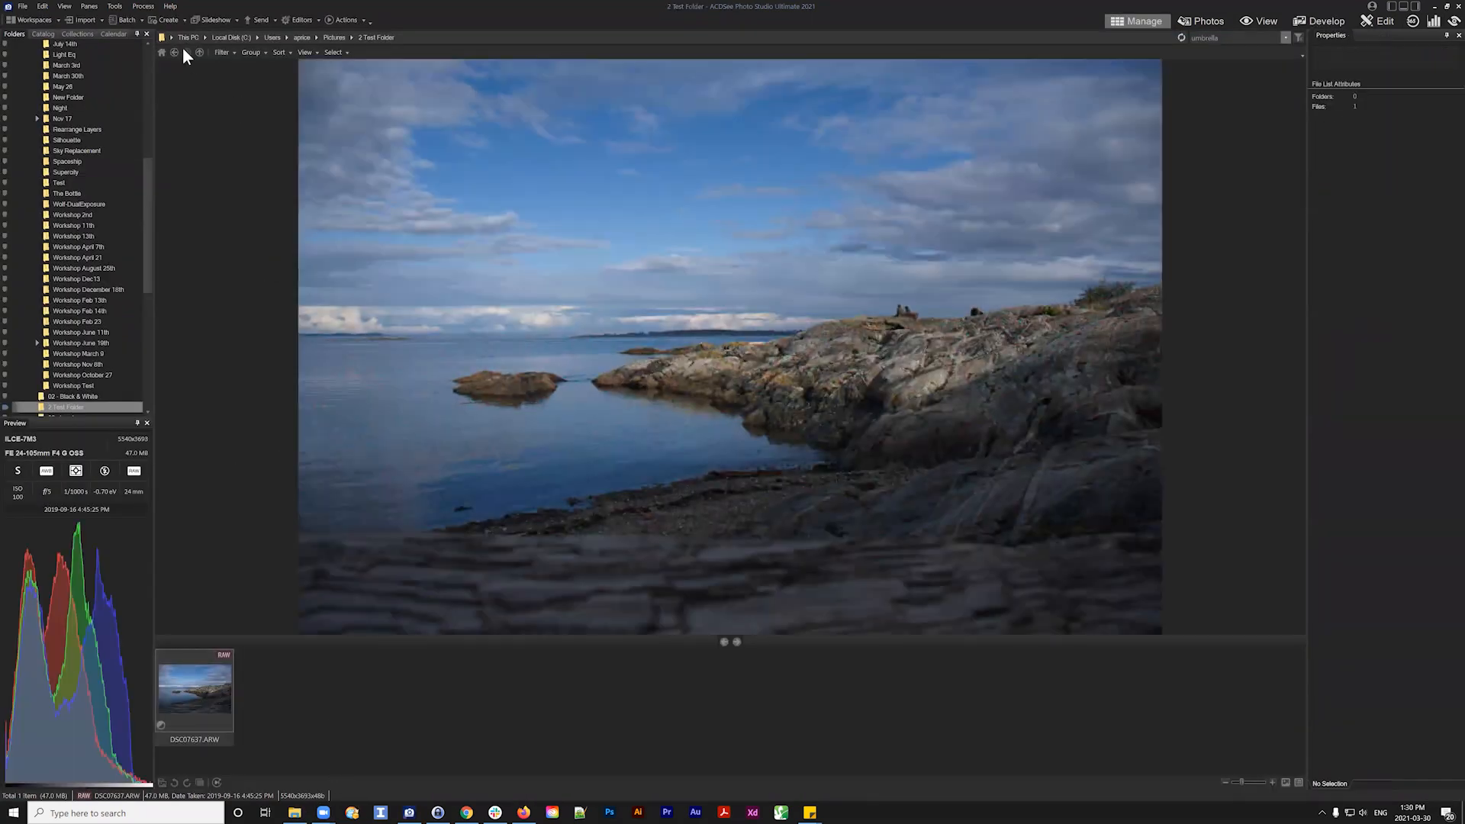
{"action": "left_click", "coordinate": [175, 51]}
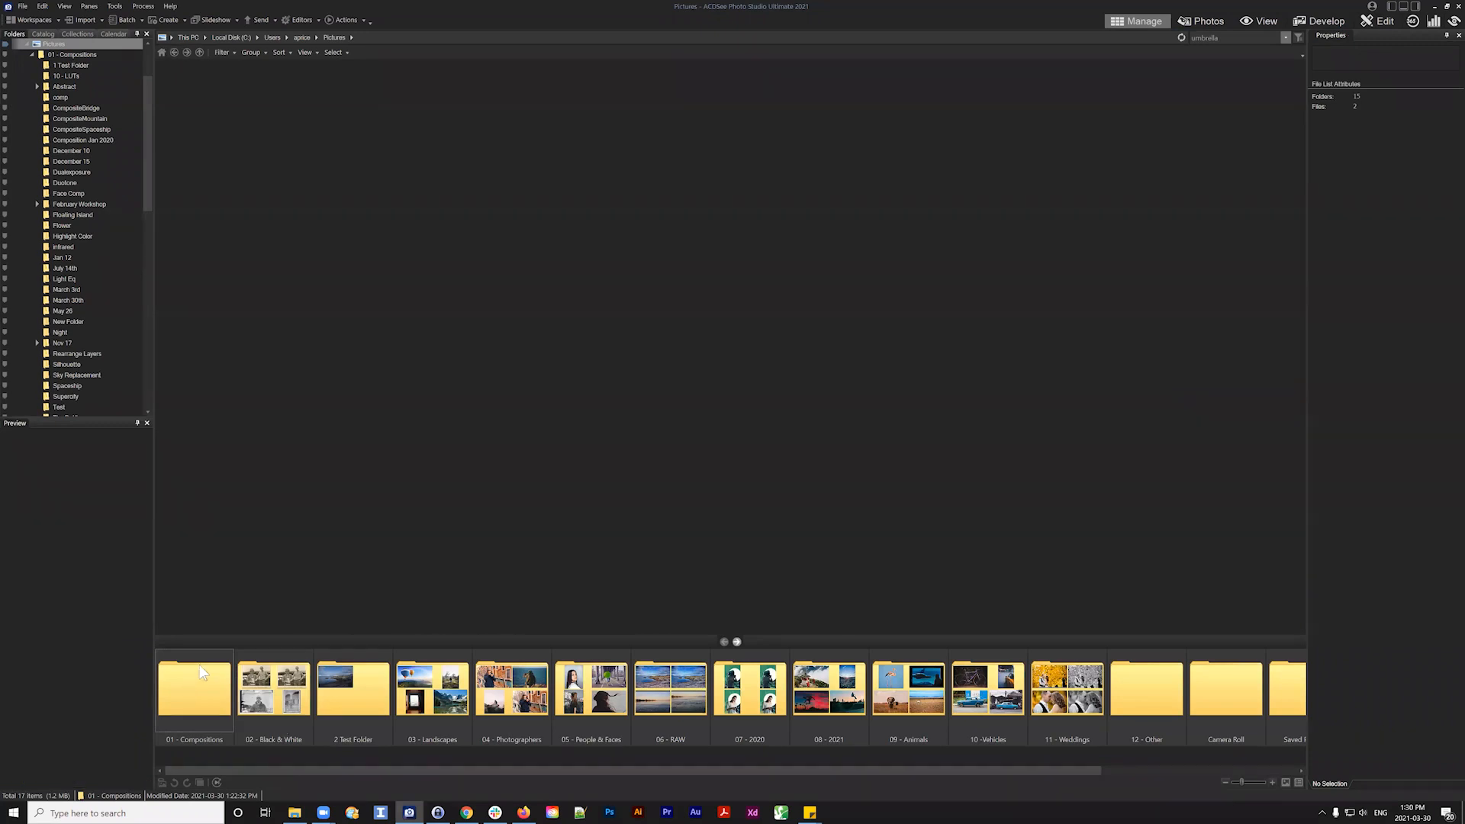
{"action": "double_click", "coordinate": [202, 671]}
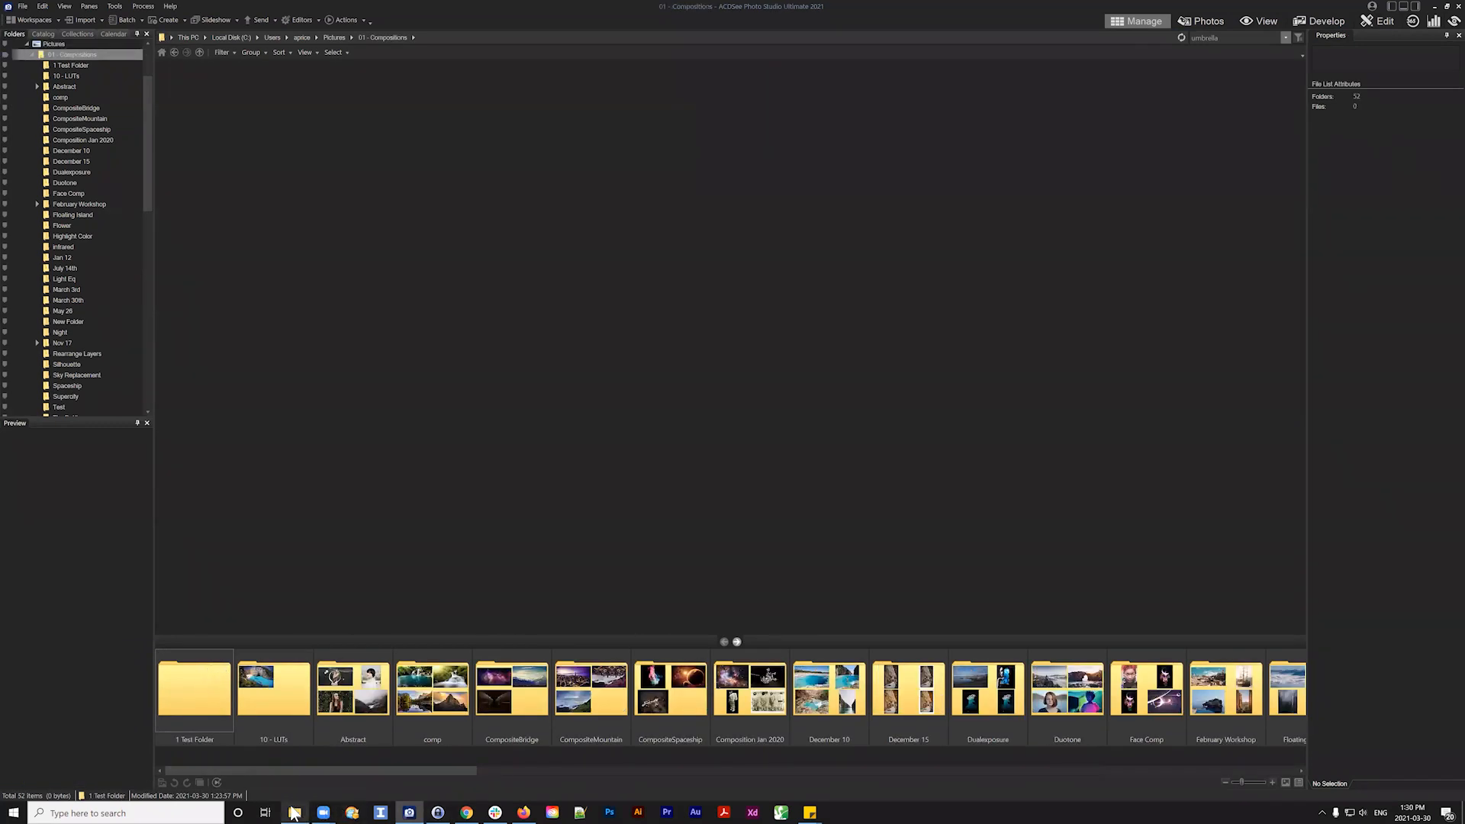
{"action": "left_click", "coordinate": [294, 814]}
{"action": "left_click", "coordinate": [200, 679]}
{"action": "double_click", "coordinate": [200, 679]}
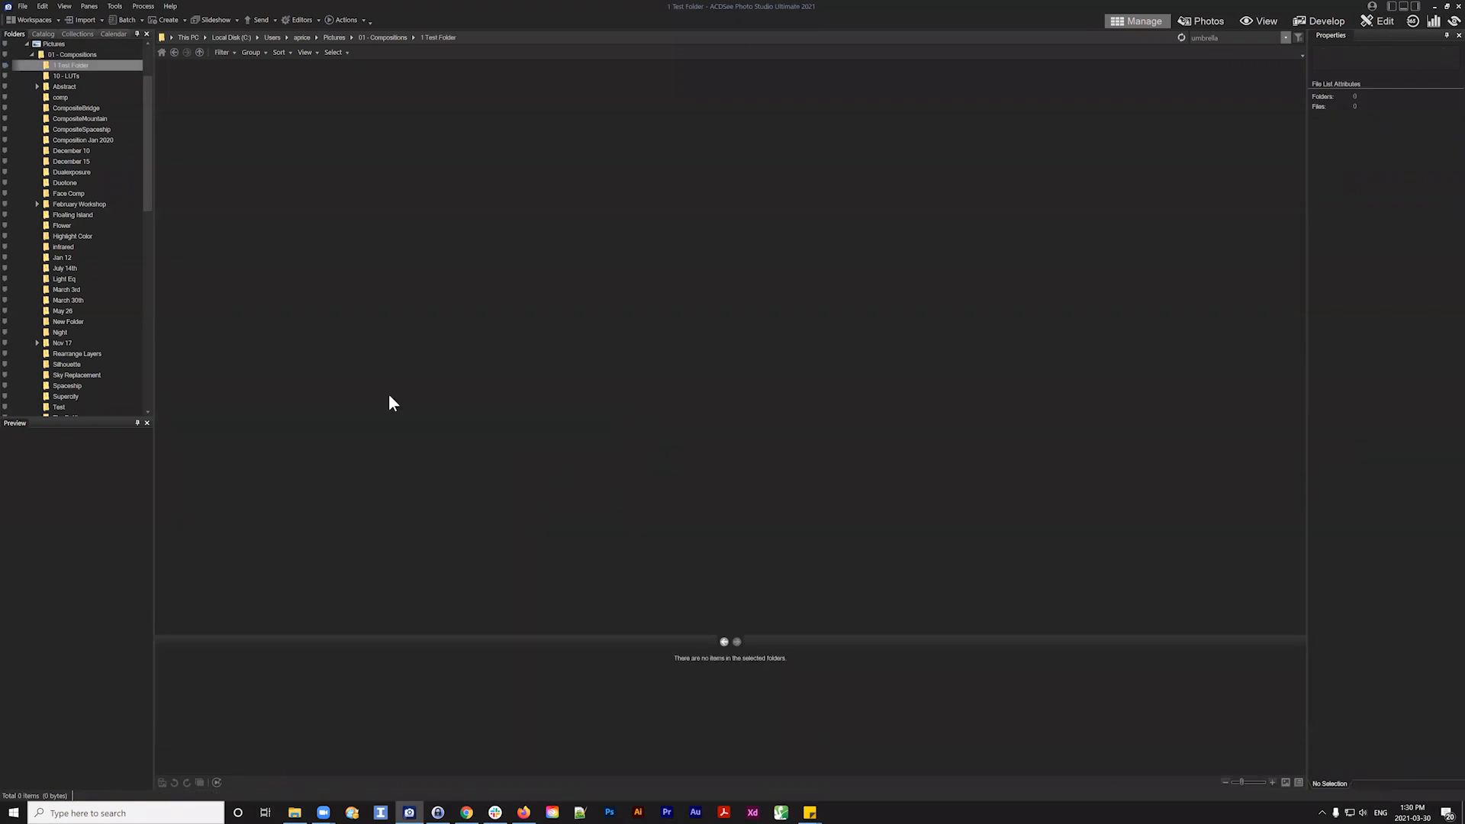
Go back to Pictures, view the photo in 2 Test Folder, and return to the parent folder
{"action": "left_click", "coordinate": [174, 52]}
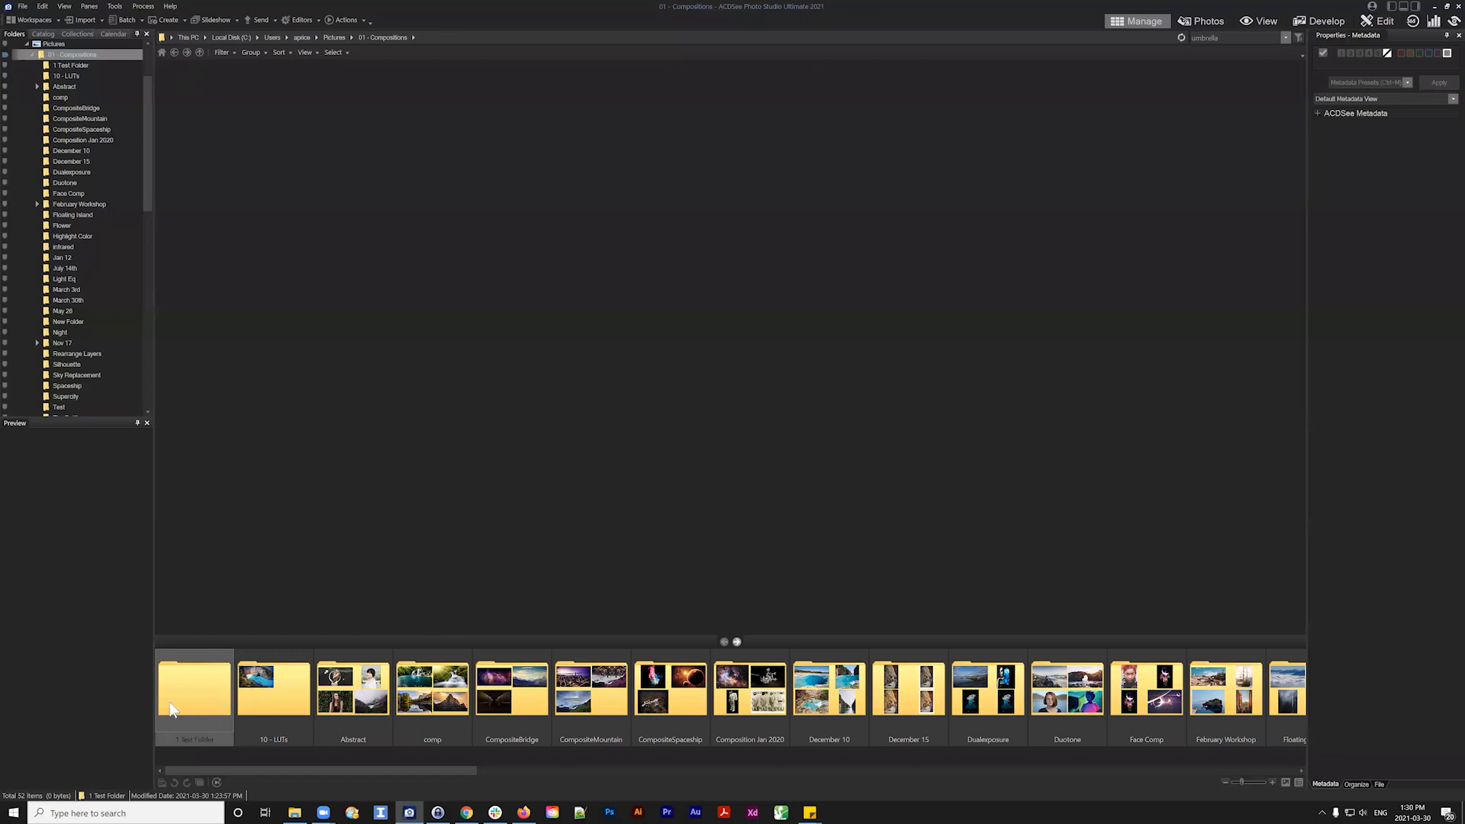
{"action": "left_click", "coordinate": [173, 52]}
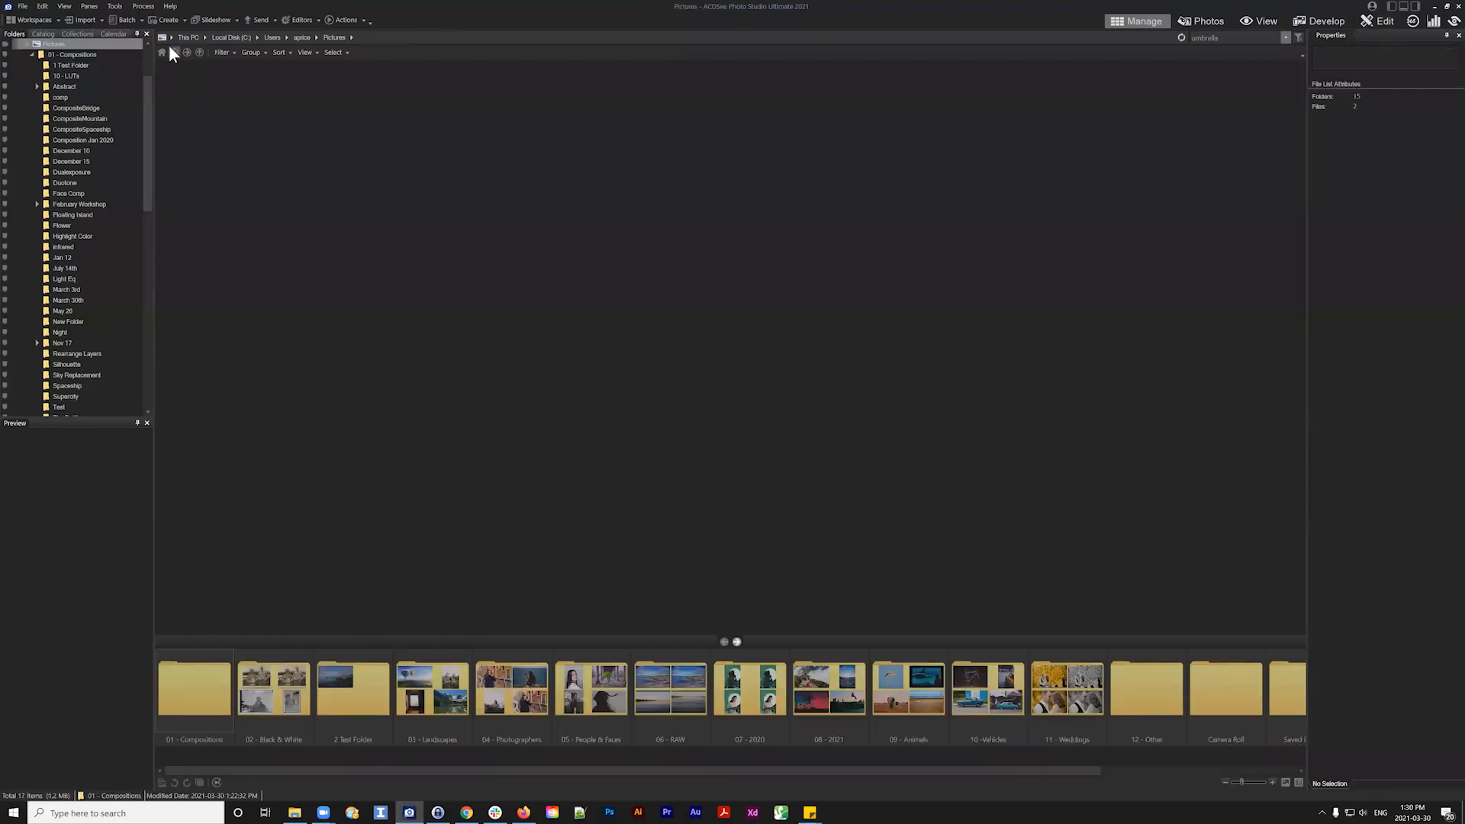
{"action": "double_click", "coordinate": [354, 698]}
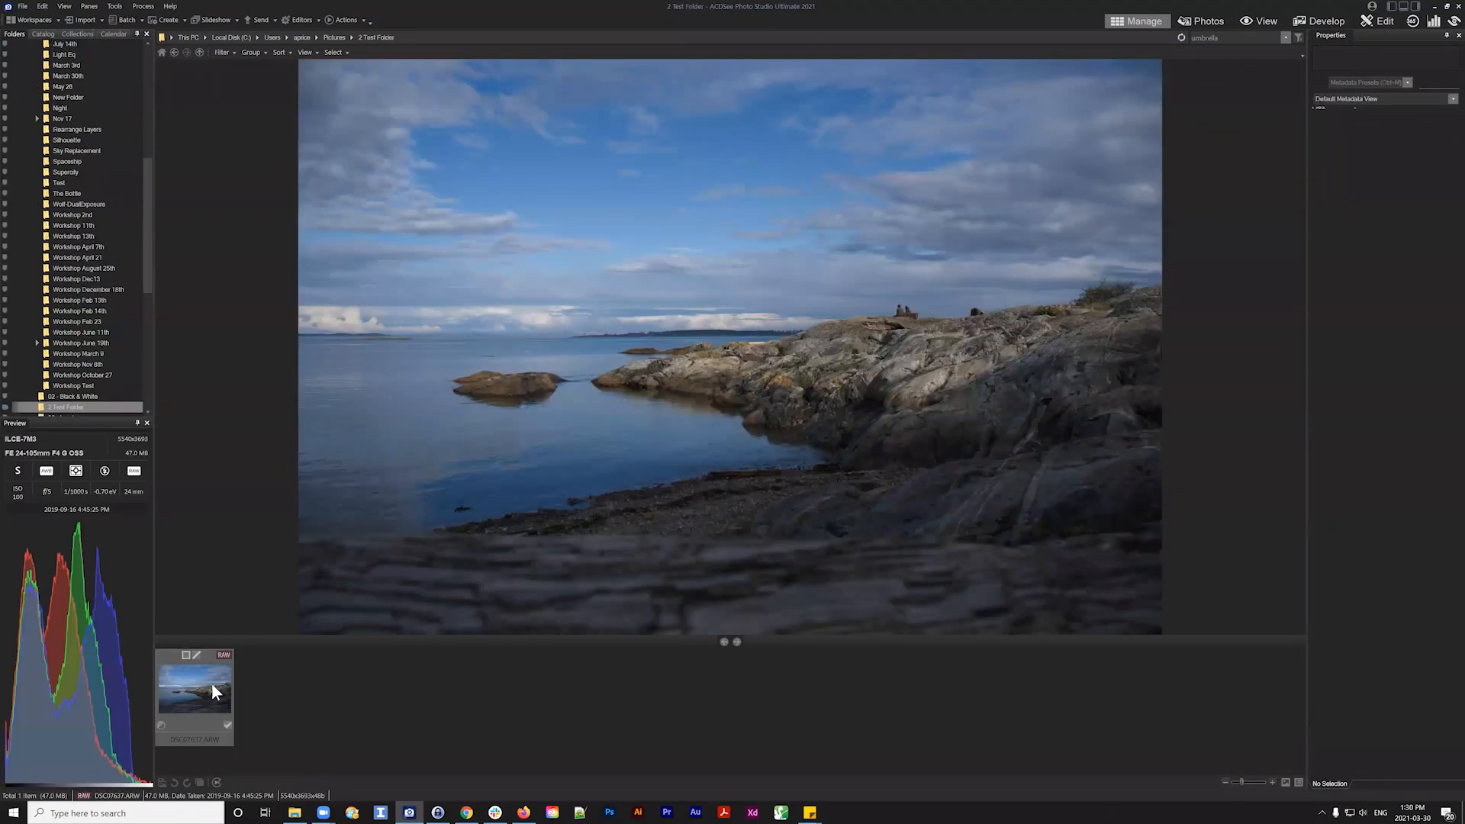
{"action": "left_click", "coordinate": [199, 52]}
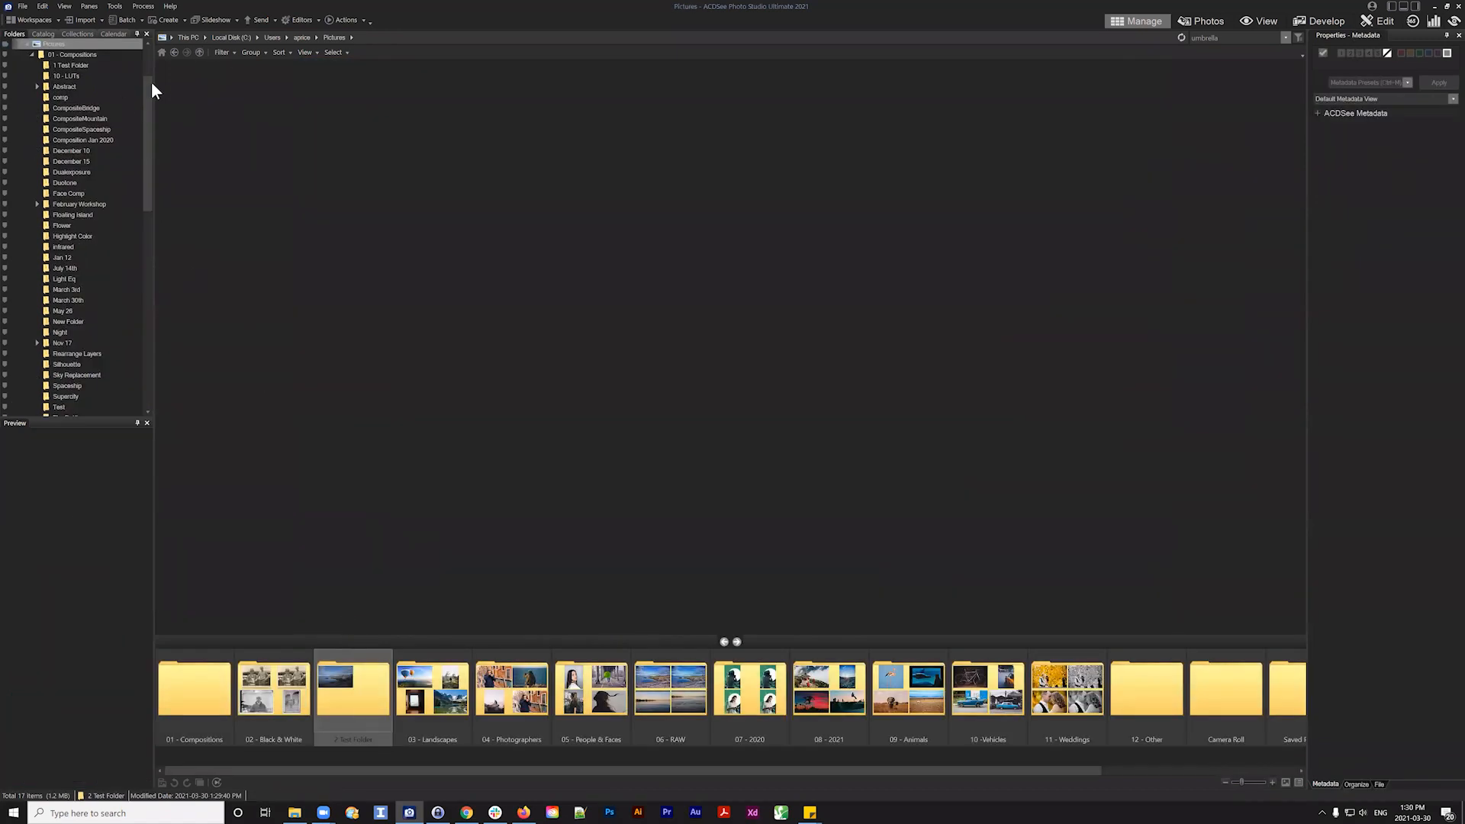
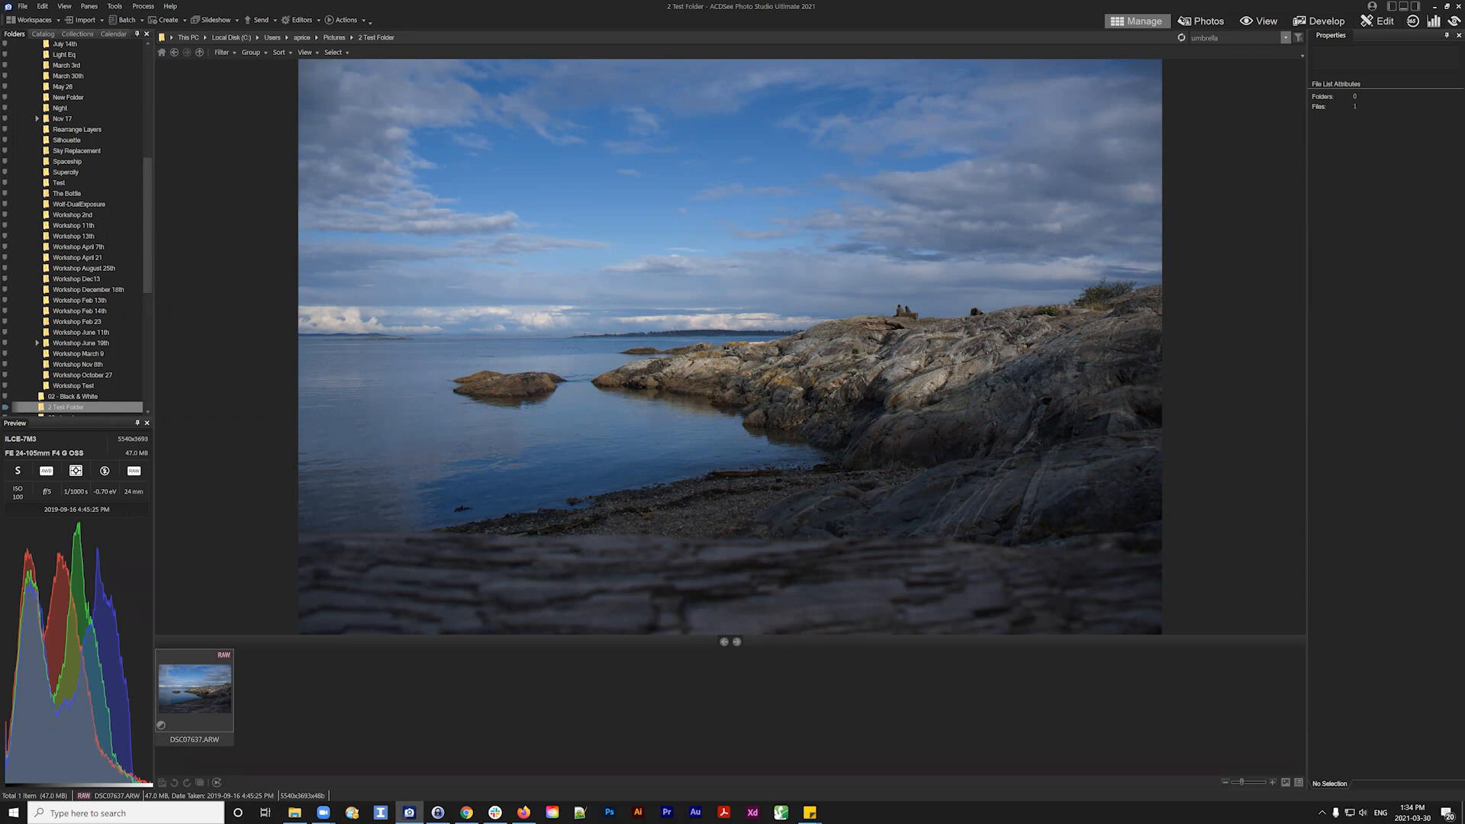
Switch to File Explorer and navigate from 2 Test Folder up to Pictures and into 01 - Compositions
{"action": "left_click", "coordinate": [294, 813]}
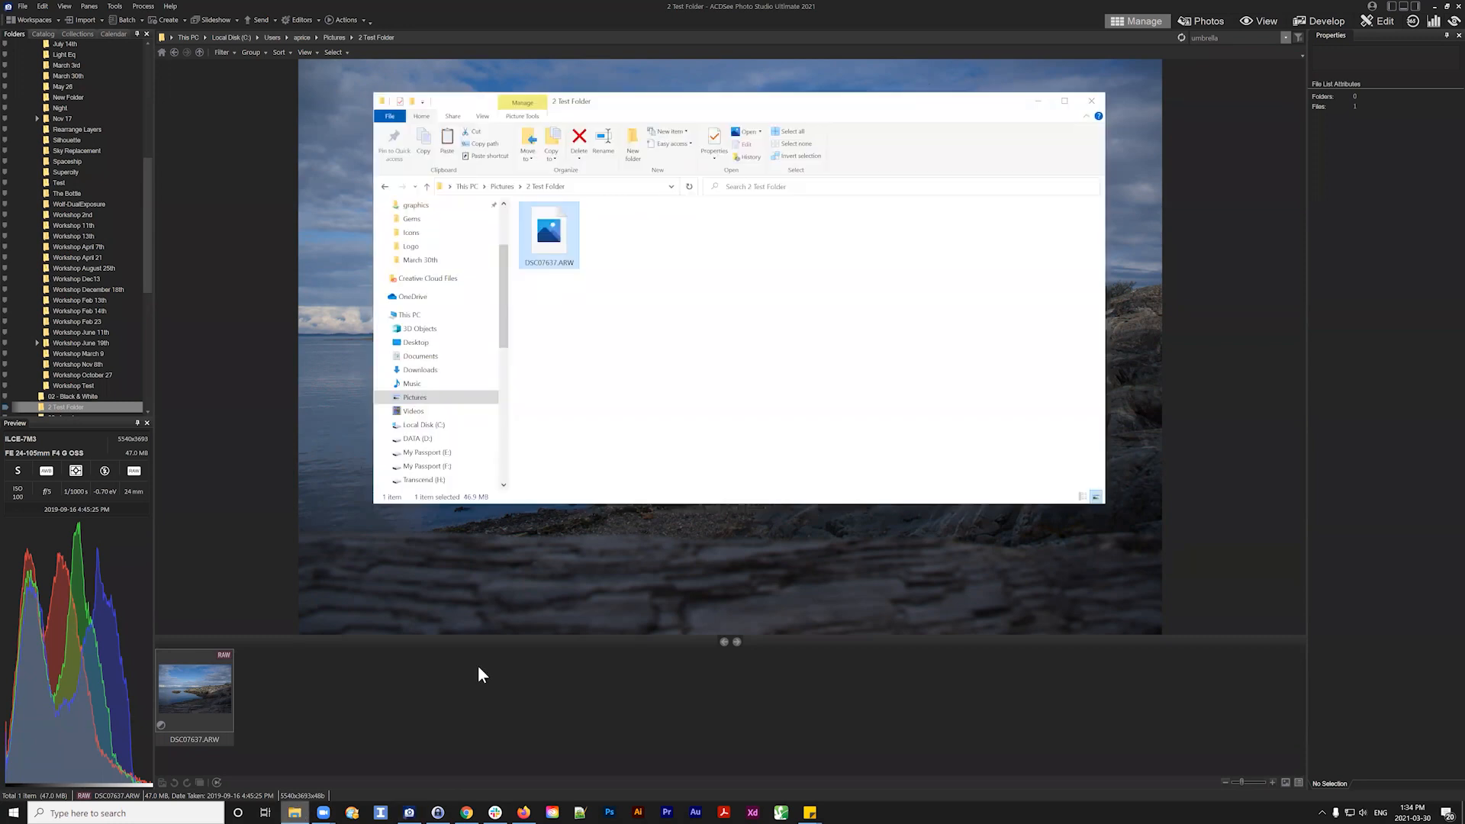
{"action": "key", "text": "alt+Up"}
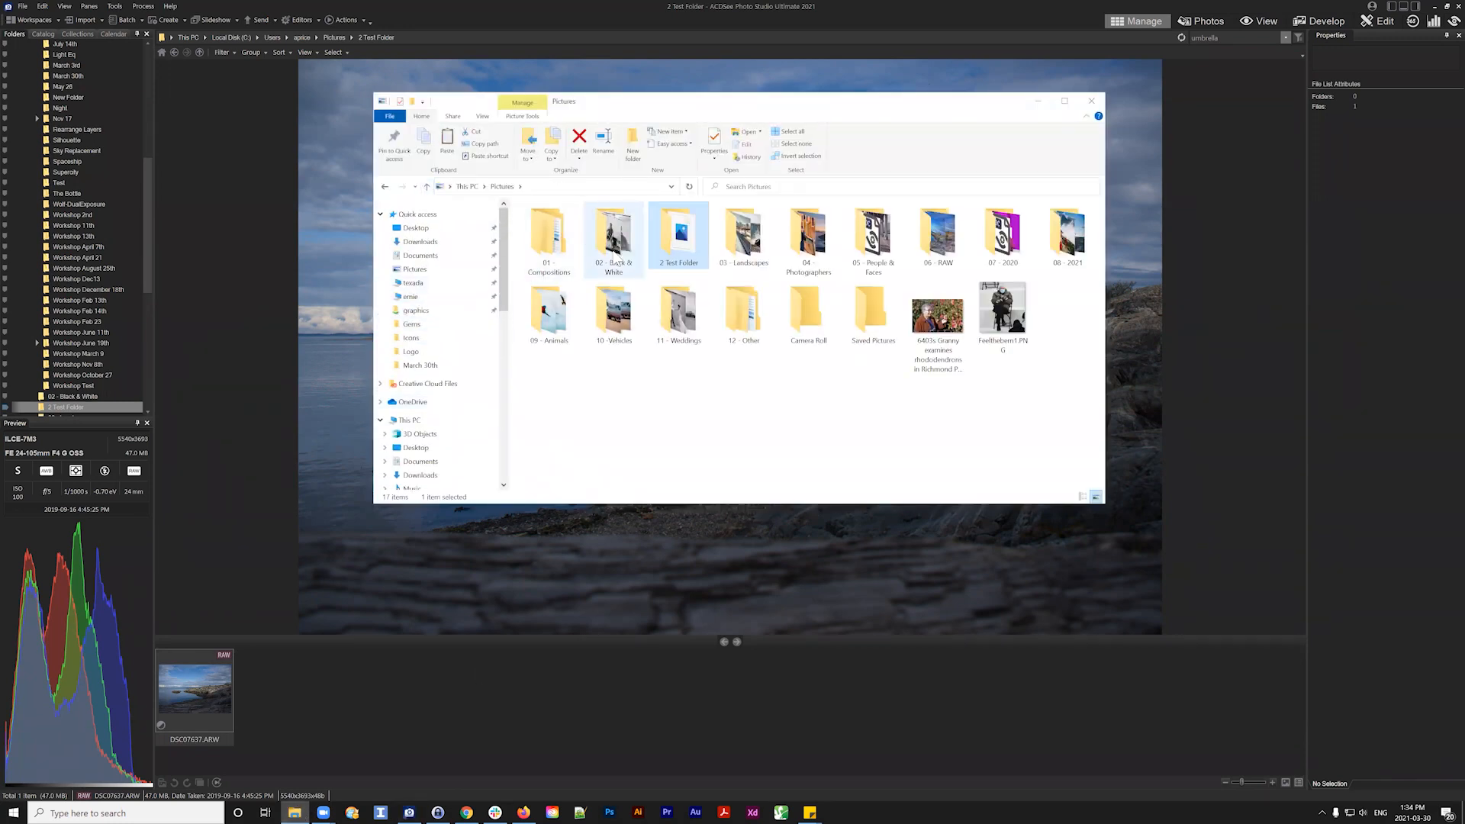
{"action": "left_click", "coordinate": [556, 238]}
{"action": "double_click", "coordinate": [556, 238]}
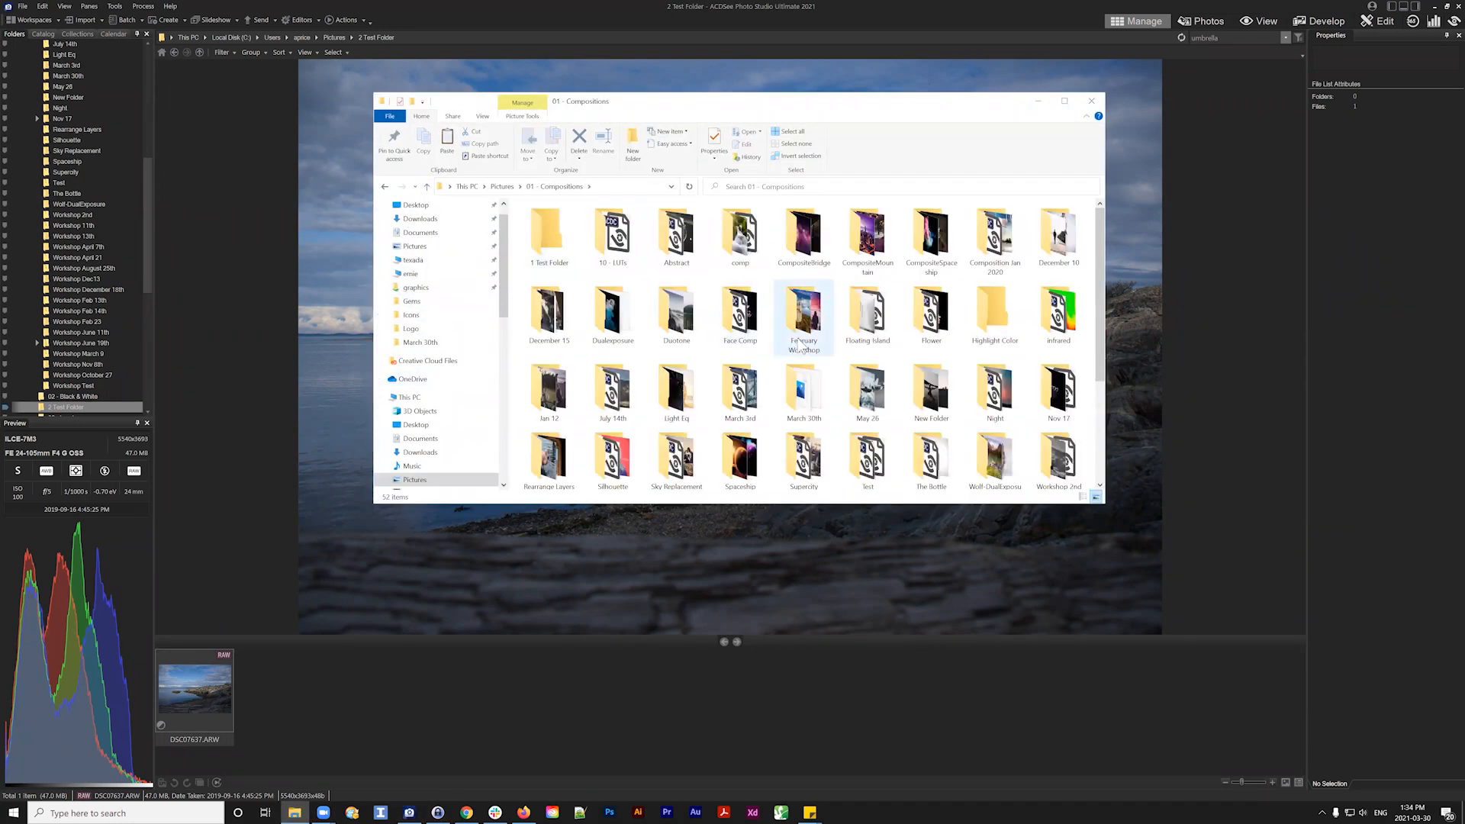
Open the March 30th folder in 01 - Compositions, check inside its [Originals] subfolder, and return to March 30th
{"action": "double_click", "coordinate": [804, 385]}
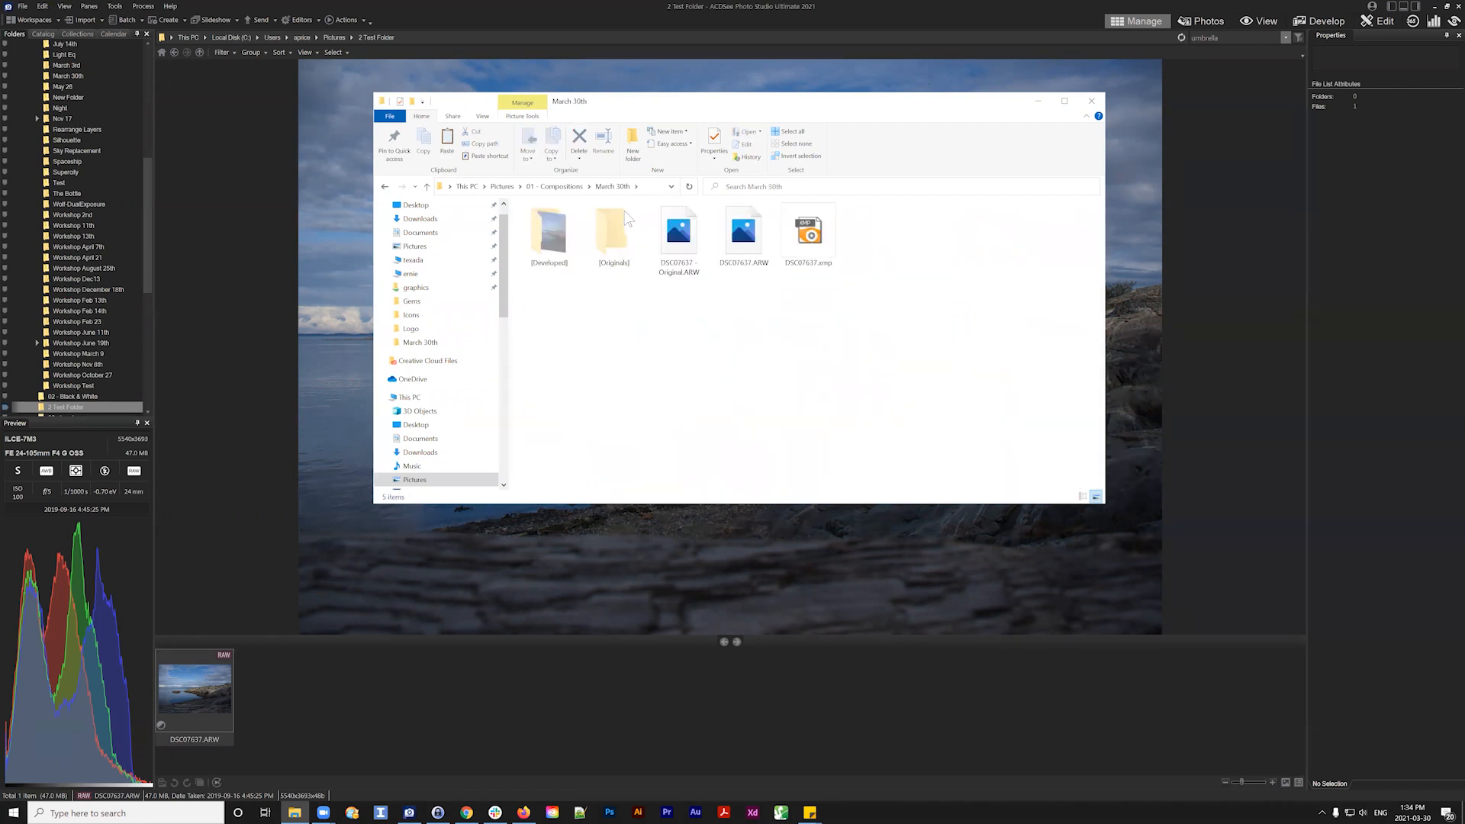
{"action": "double_click", "coordinate": [624, 212]}
{"action": "left_click", "coordinate": [424, 186]}
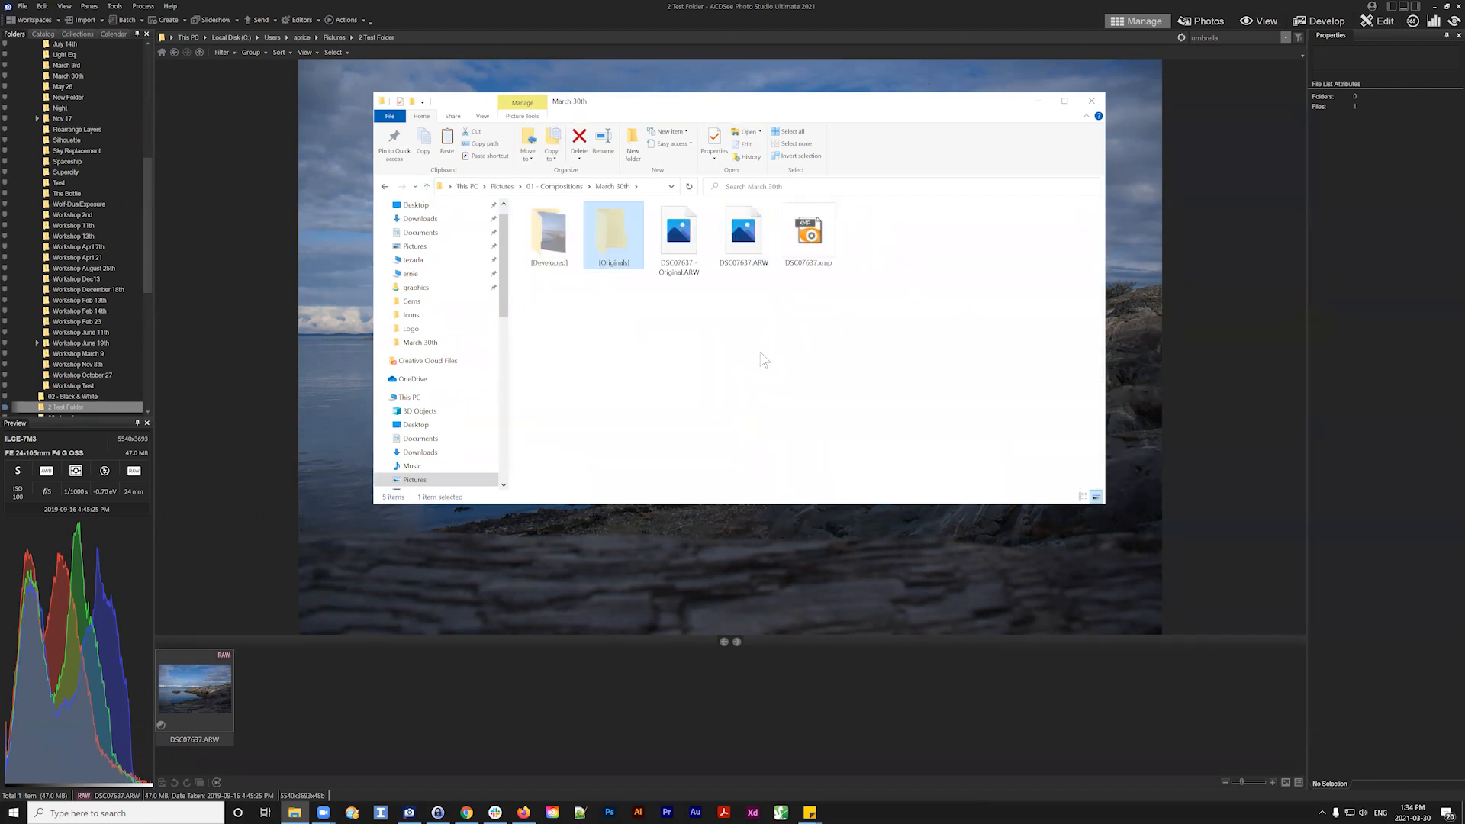
{"action": "left_click", "coordinate": [760, 353]}
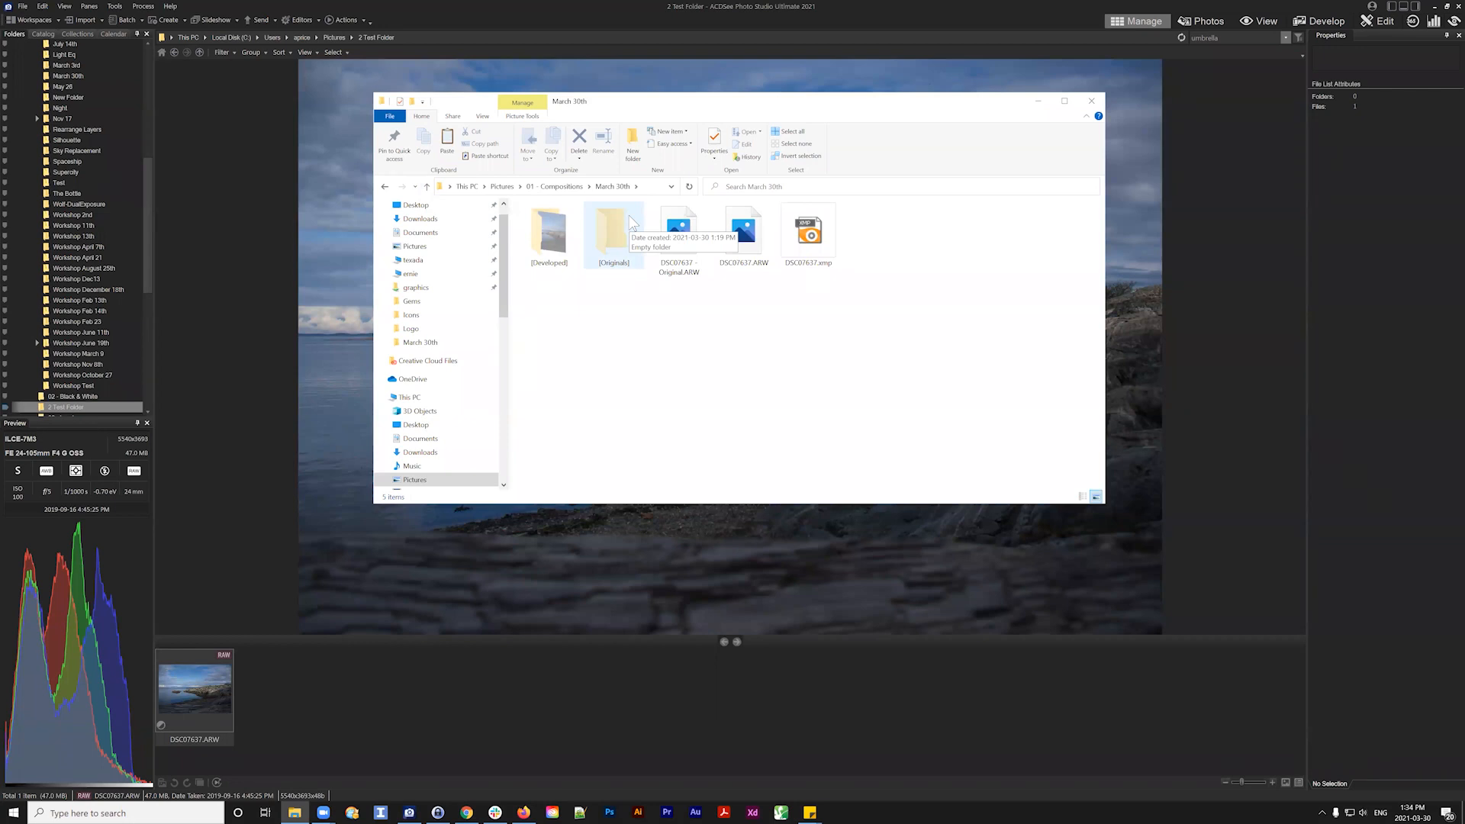
Examine the [Developed] and [Originals] subfolders alongside the DSC07637 files in March 30th
{"action": "left_click", "coordinate": [745, 233]}
{"action": "left_click_drag", "start_coordinate": [606, 312], "coordinate": [554, 222]}
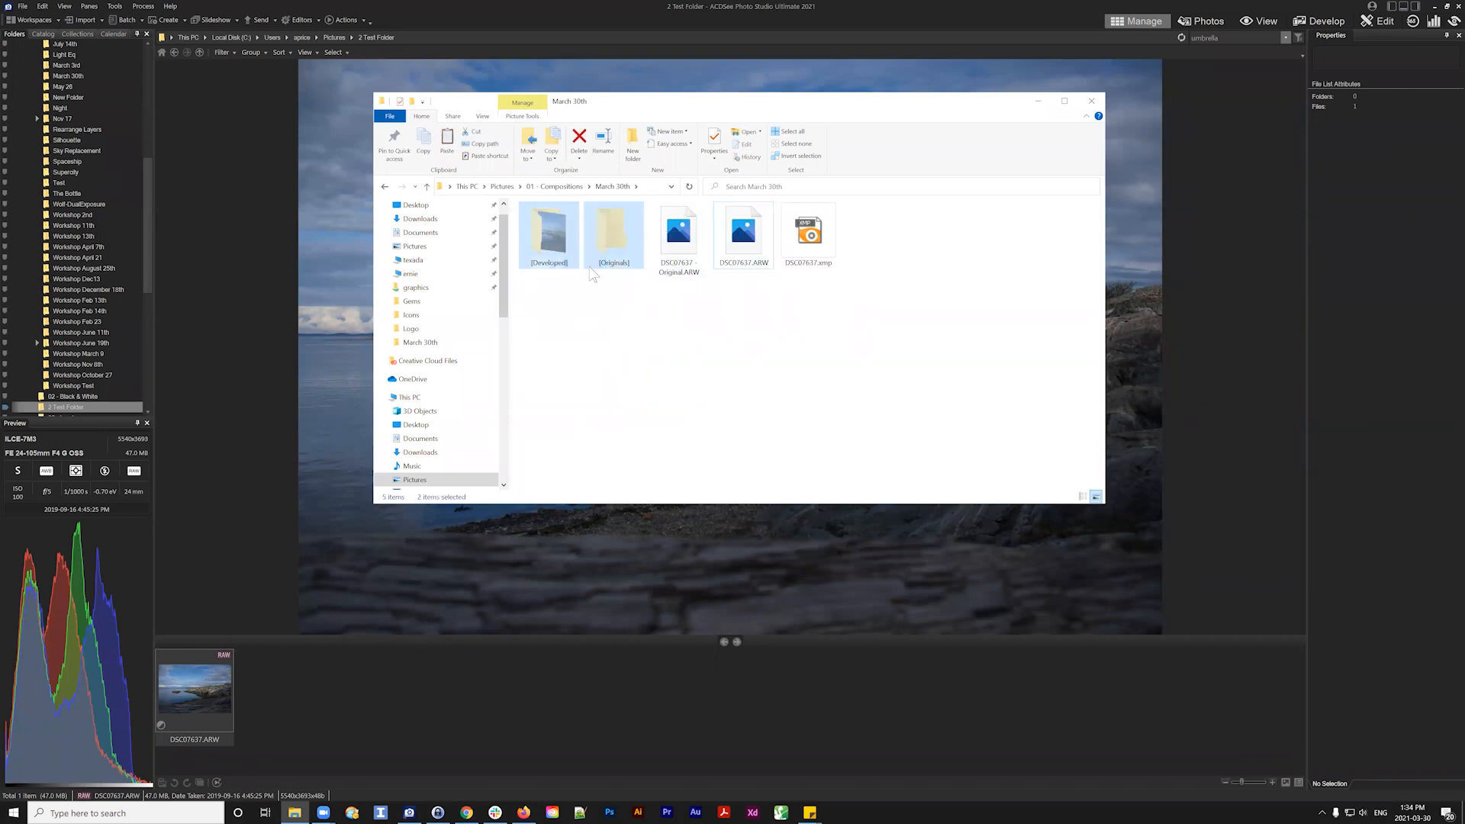
{"action": "left_click", "coordinate": [588, 272]}
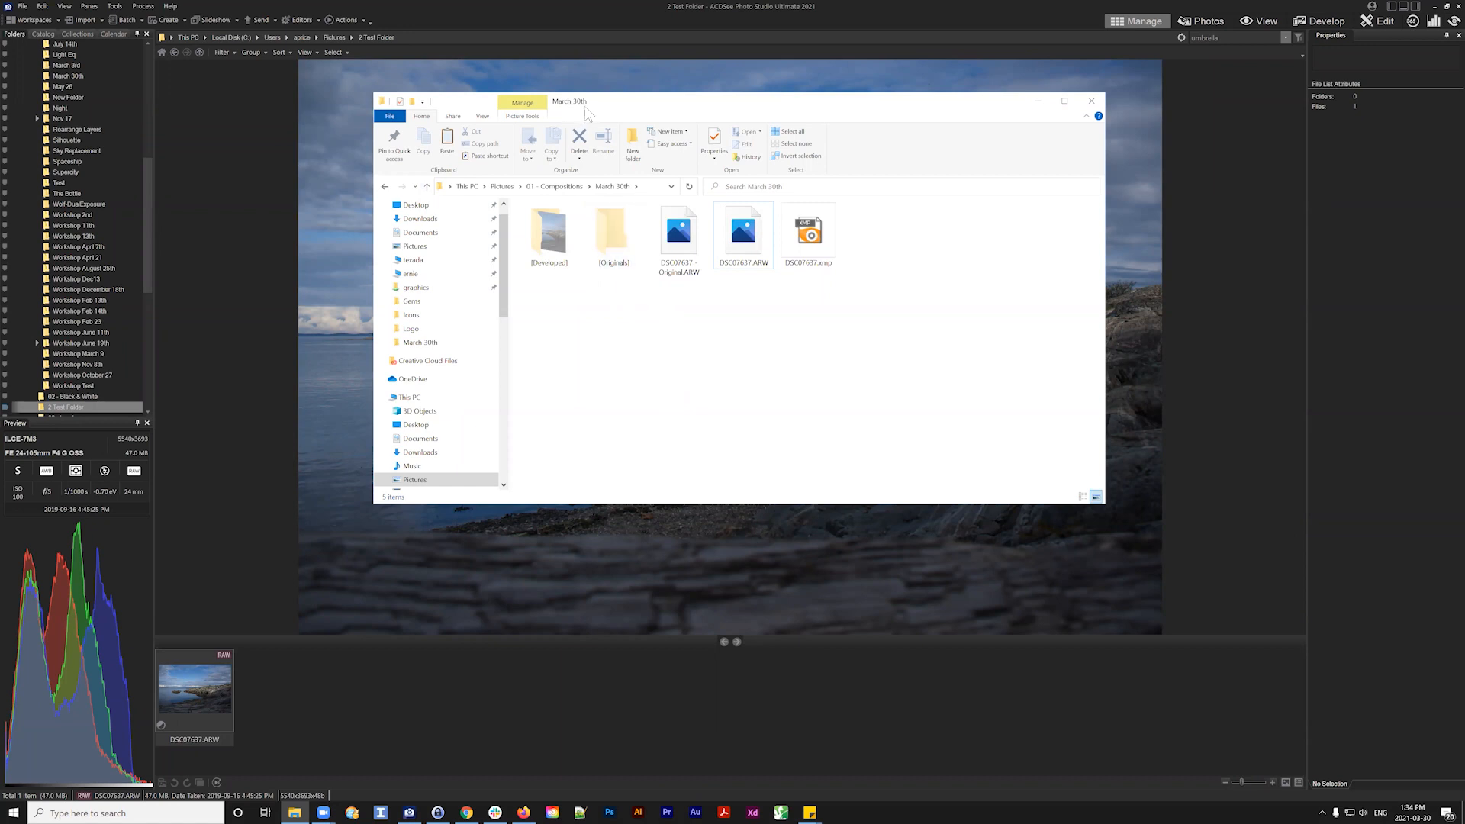
{"action": "left_click_drag", "start_coordinate": [586, 112], "coordinate": [581, 121]}
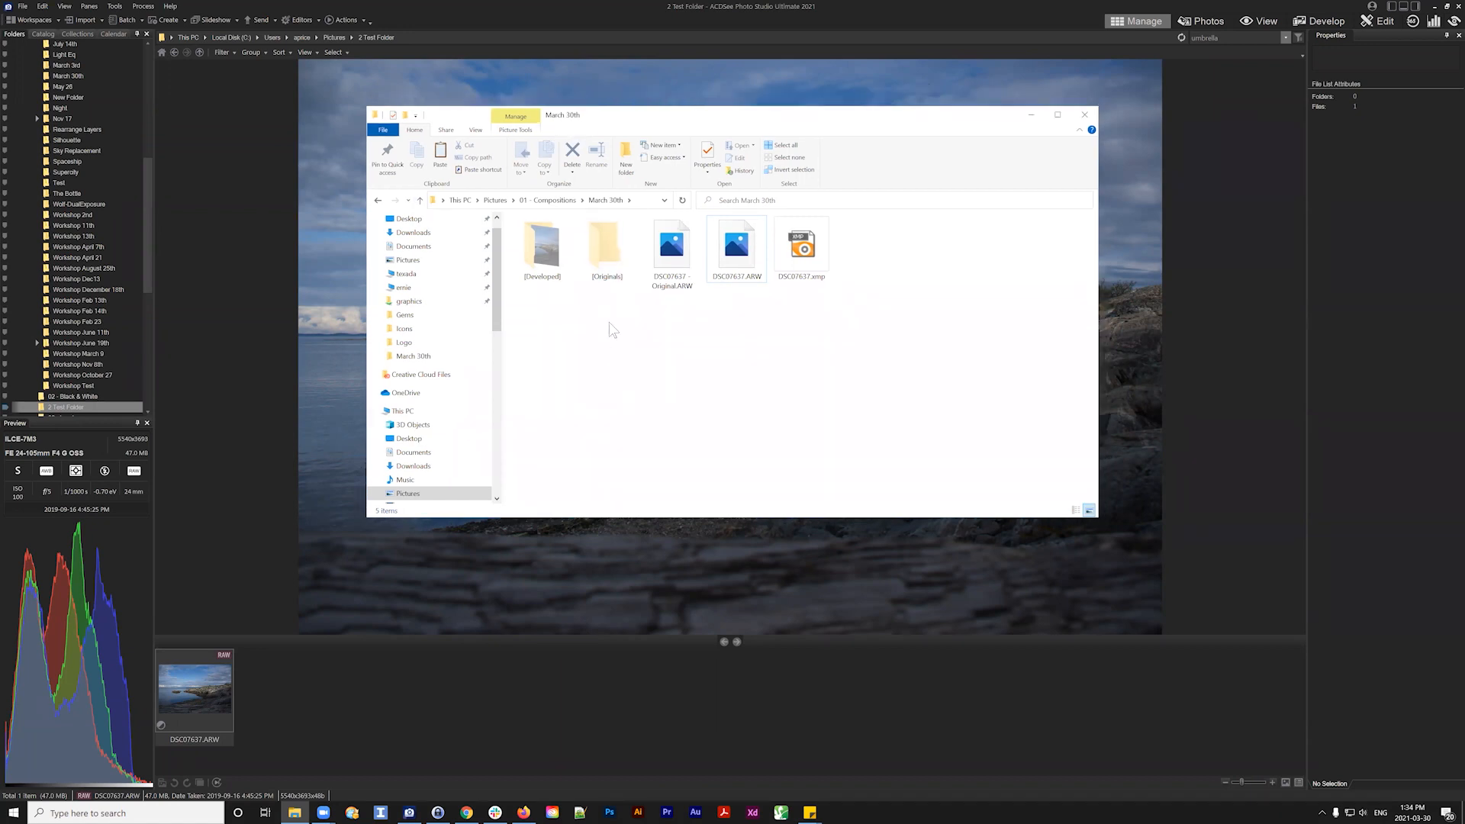
{"action": "left_click_drag", "start_coordinate": [610, 322], "coordinate": [534, 235]}
{"action": "left_click", "coordinate": [540, 243]}
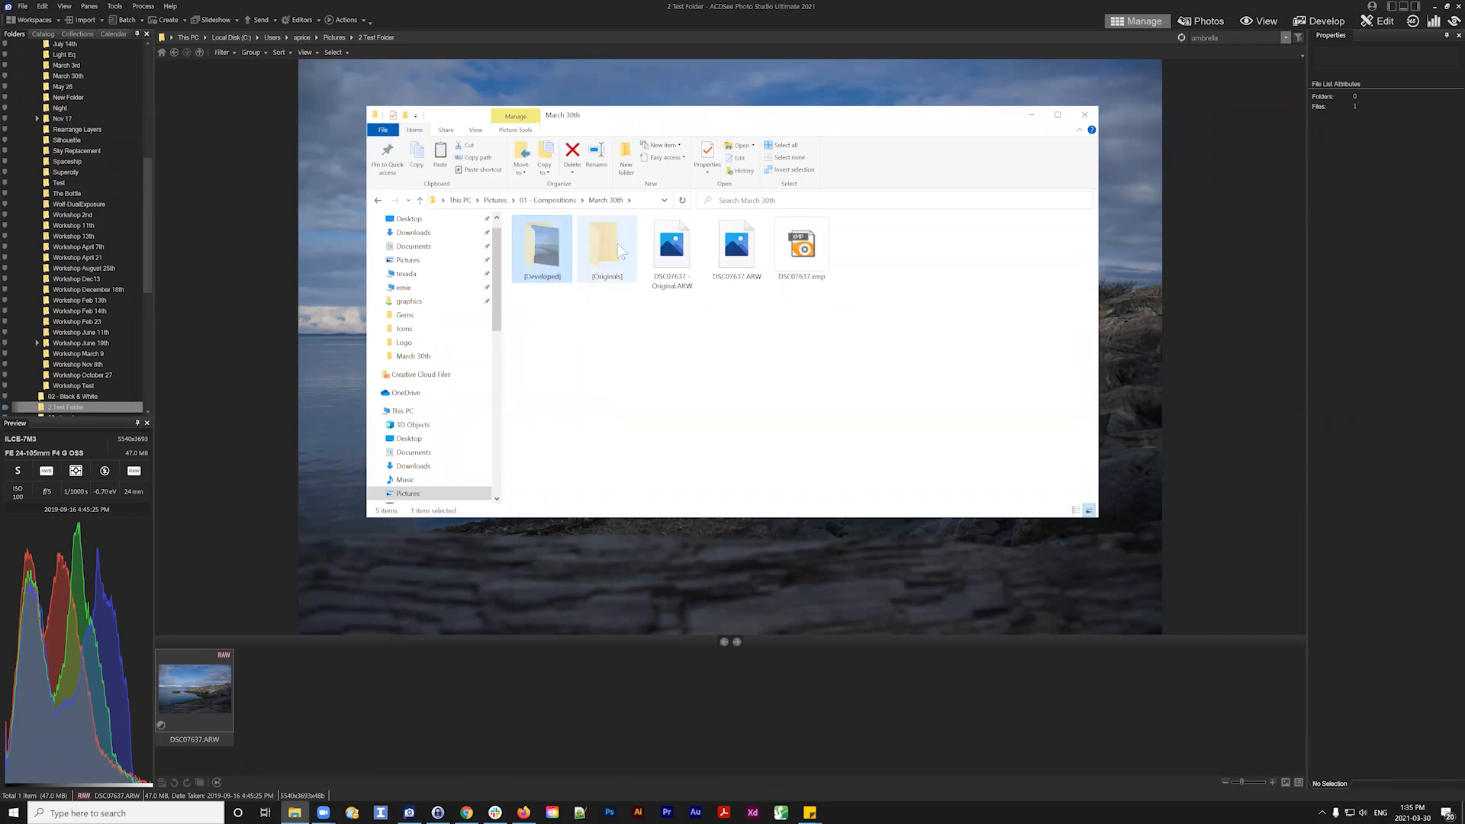
{"action": "left_click", "coordinate": [617, 246]}
{"action": "left_click_drag", "start_coordinate": [608, 338], "coordinate": [508, 204]}
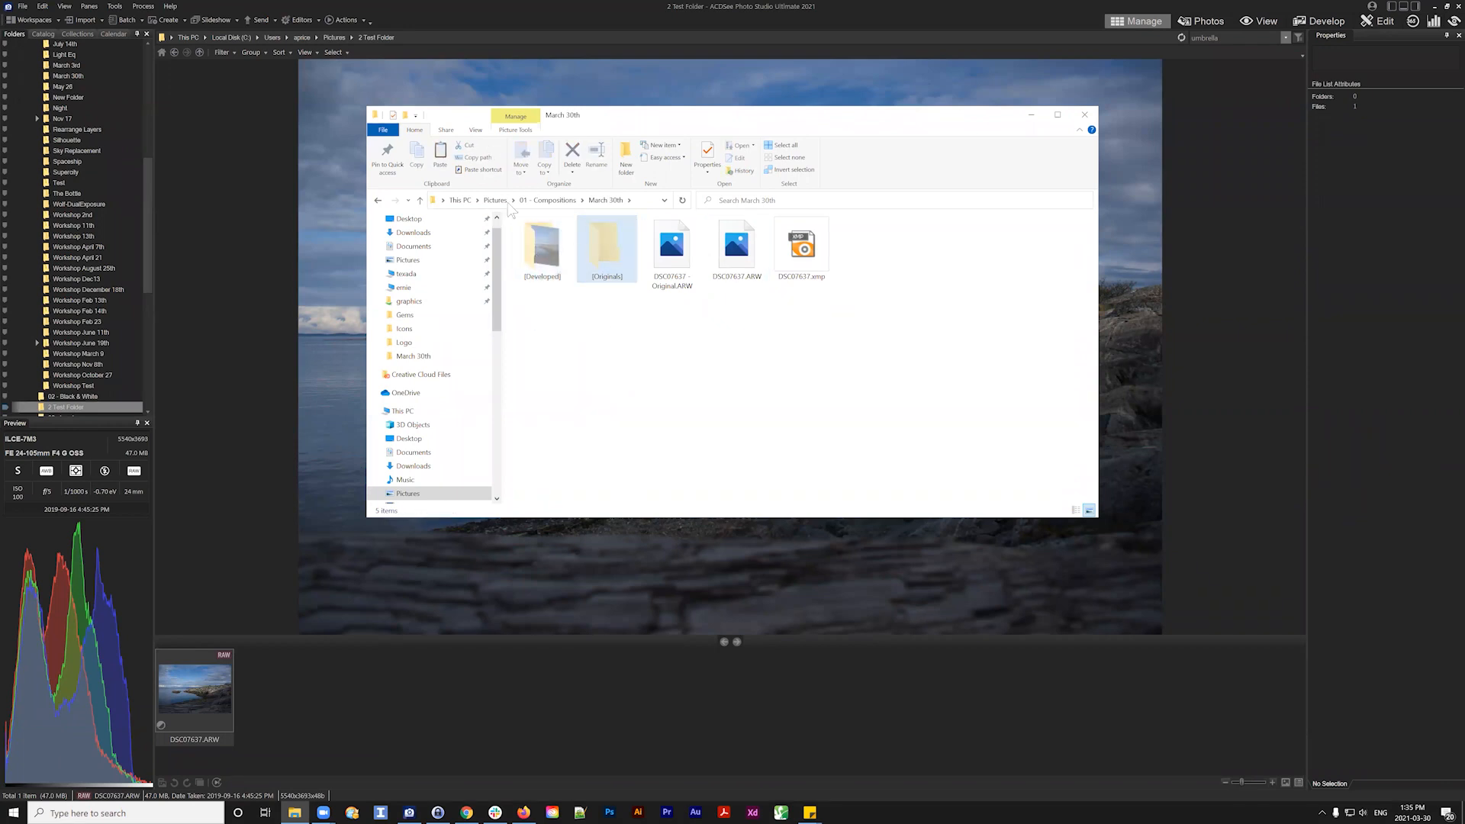
Set the advanced folder options to not show hidden files, folders, or drives, and apply the change
{"action": "left_click", "coordinate": [475, 130]}
{"action": "left_click", "coordinate": [871, 158]}
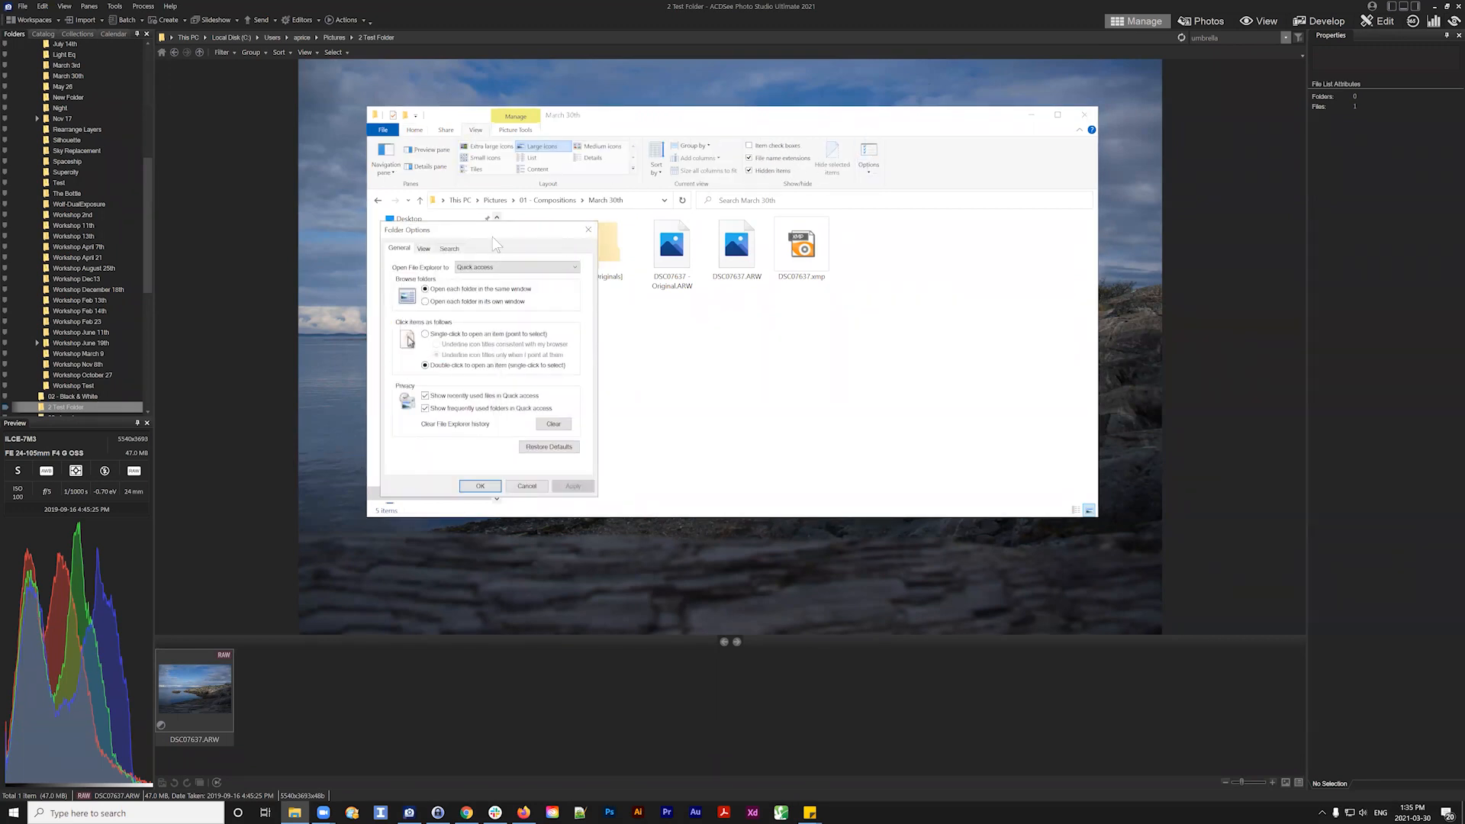
{"action": "left_click_drag", "start_coordinate": [499, 239], "coordinate": [824, 346]}
{"action": "left_click", "coordinate": [747, 355]}
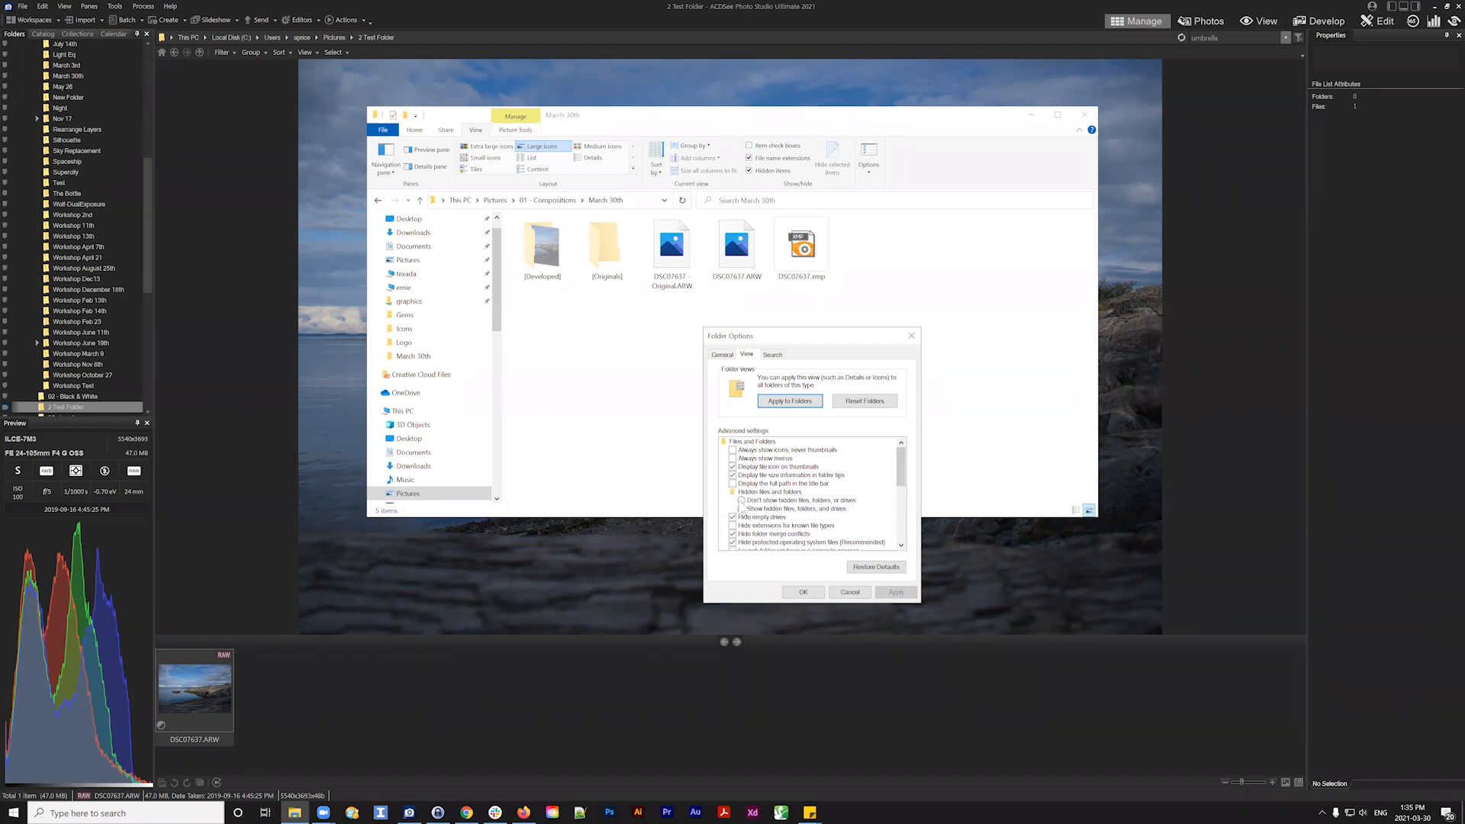
{"action": "left_click", "coordinate": [743, 502]}
{"action": "left_click", "coordinate": [896, 594]}
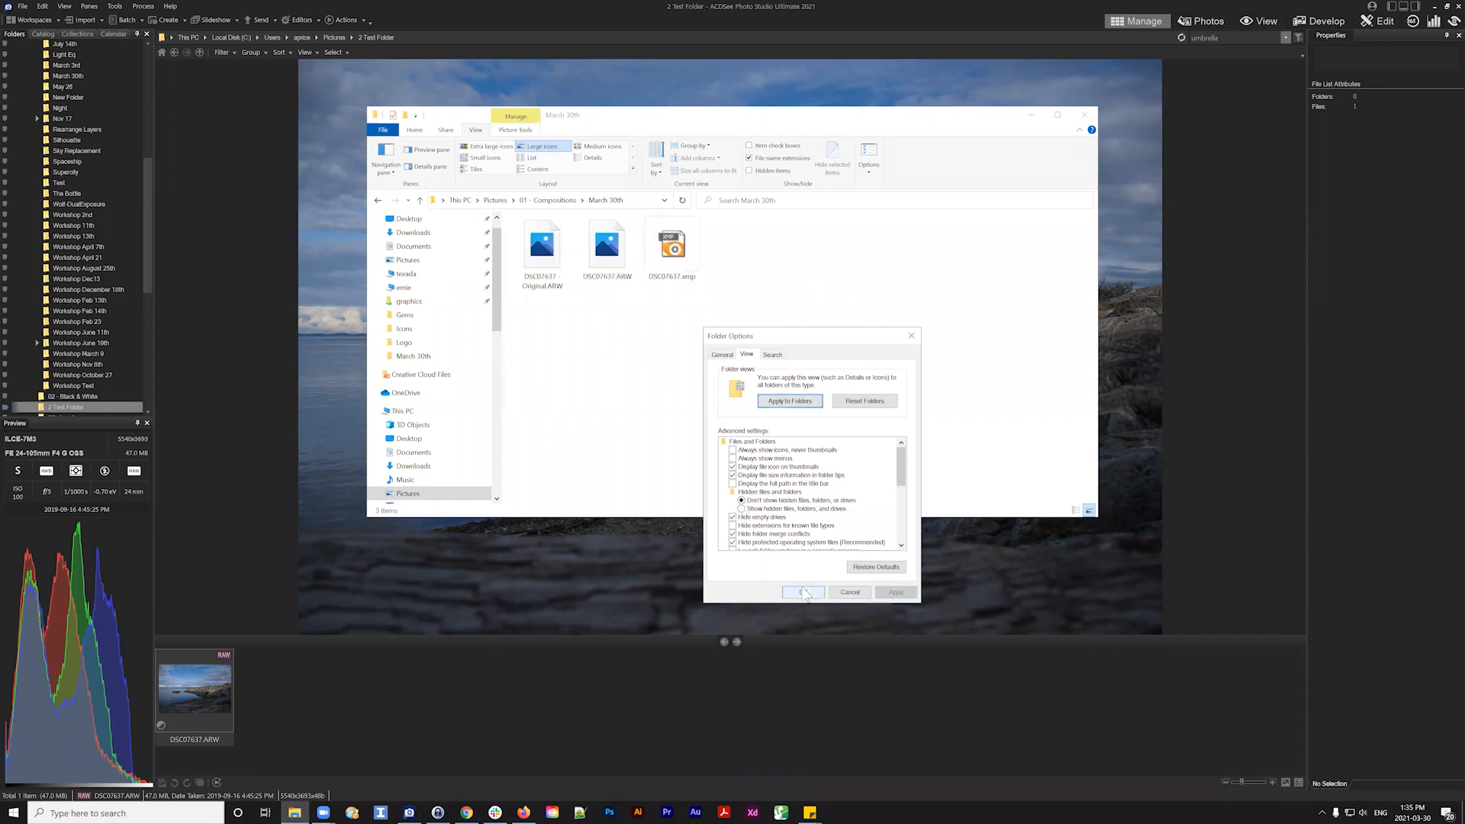
{"action": "left_click", "coordinate": [803, 593]}
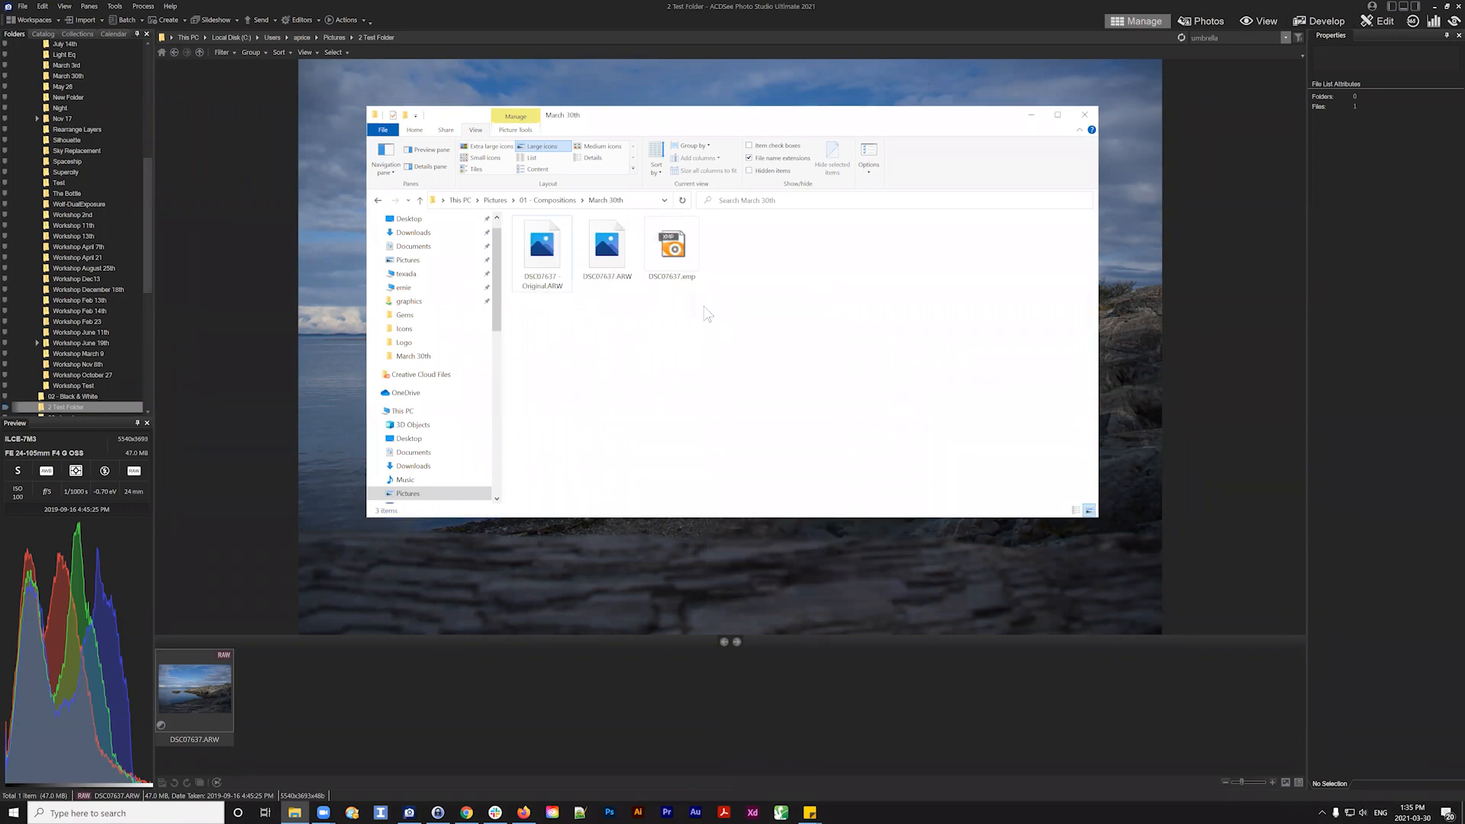
Select DSC07637.ARW together with its DSC07637.xmp sidecar to examine the pair, and clear the selection
{"action": "left_click_drag", "start_coordinate": [725, 322], "coordinate": [609, 259]}
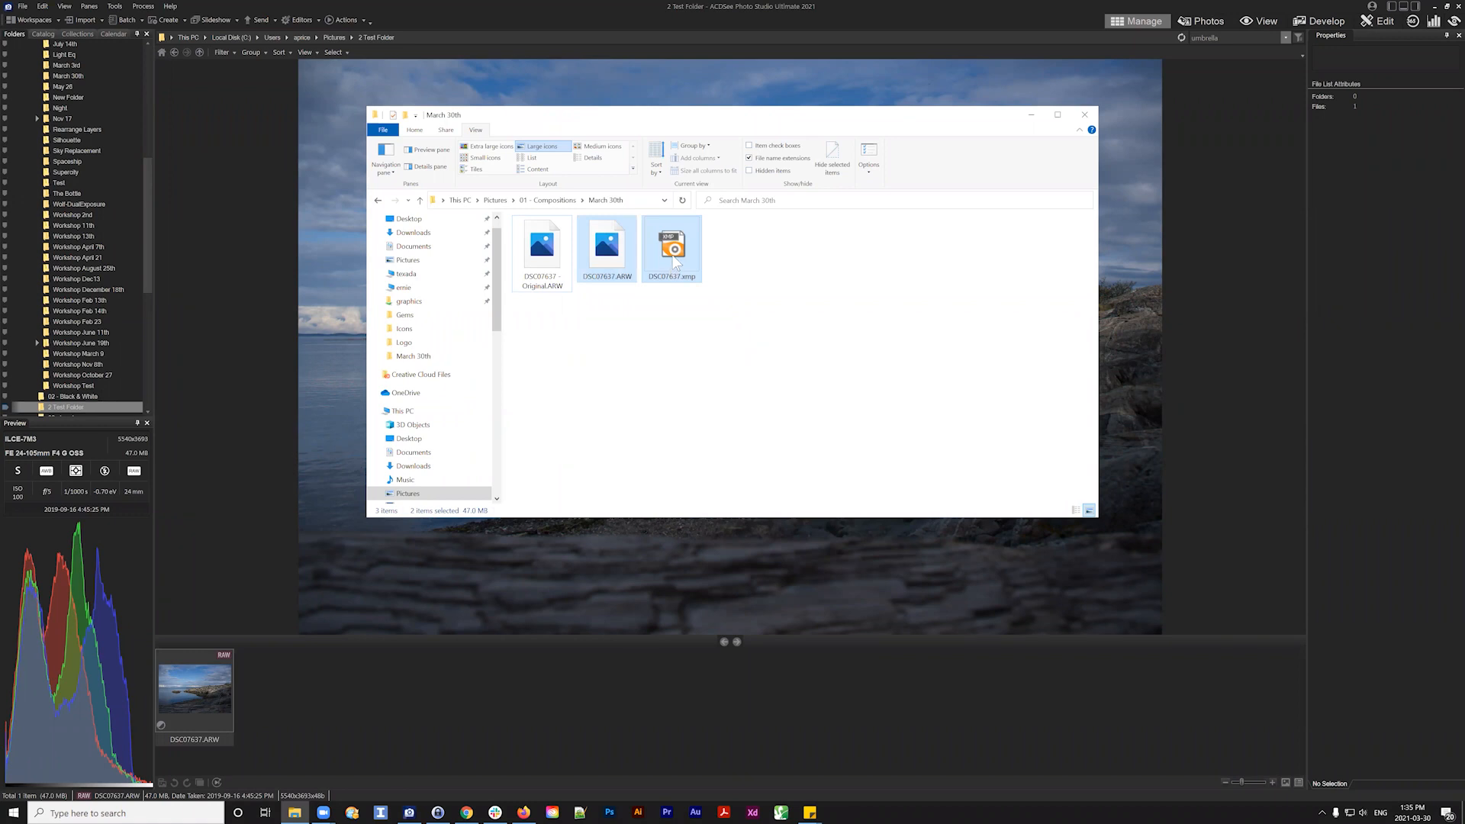
{"action": "left_click", "coordinate": [779, 321]}
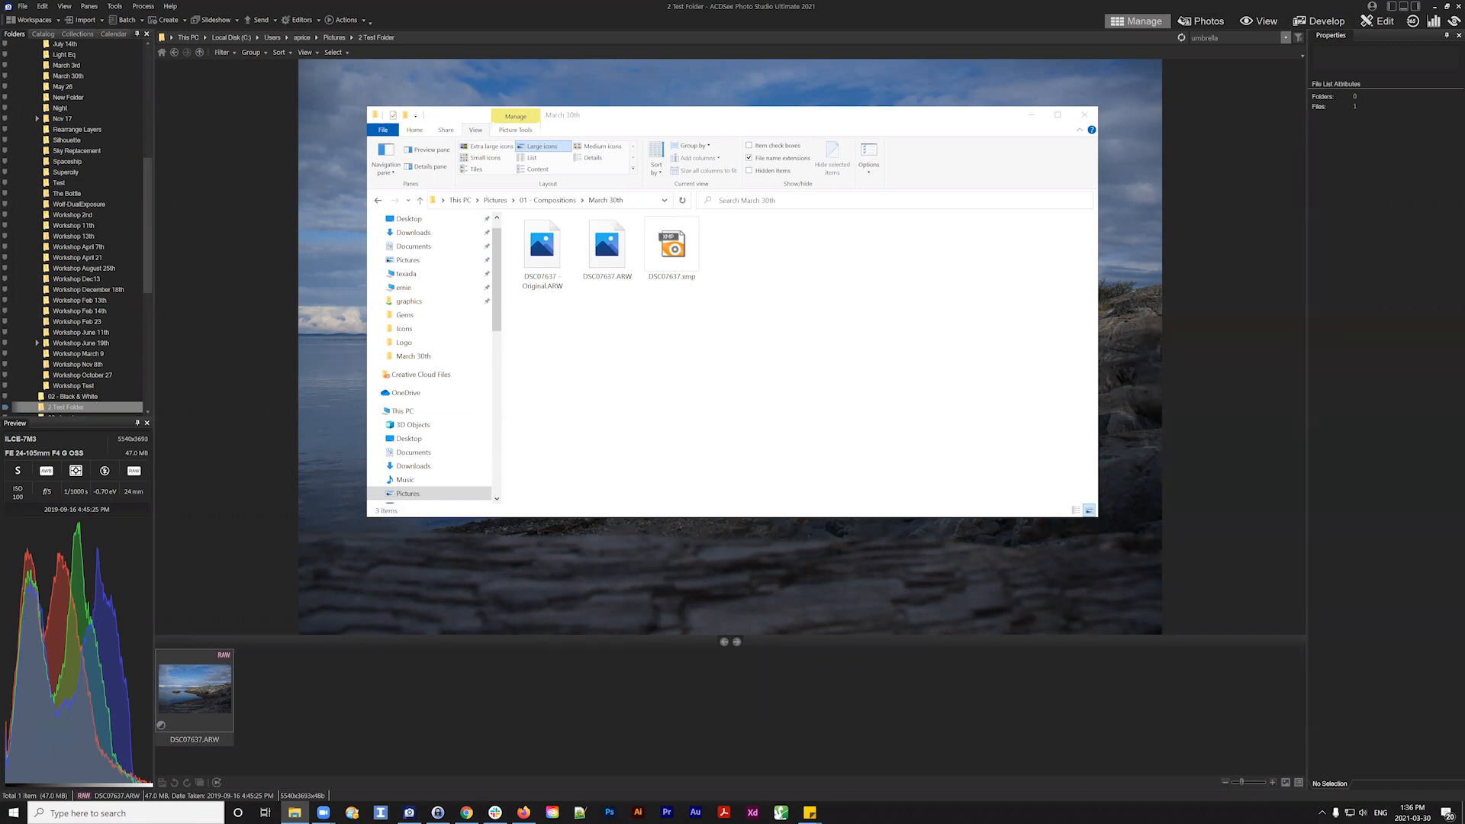
{"action": "left_click", "coordinate": [689, 361]}
{"action": "left_click", "coordinate": [851, 364]}
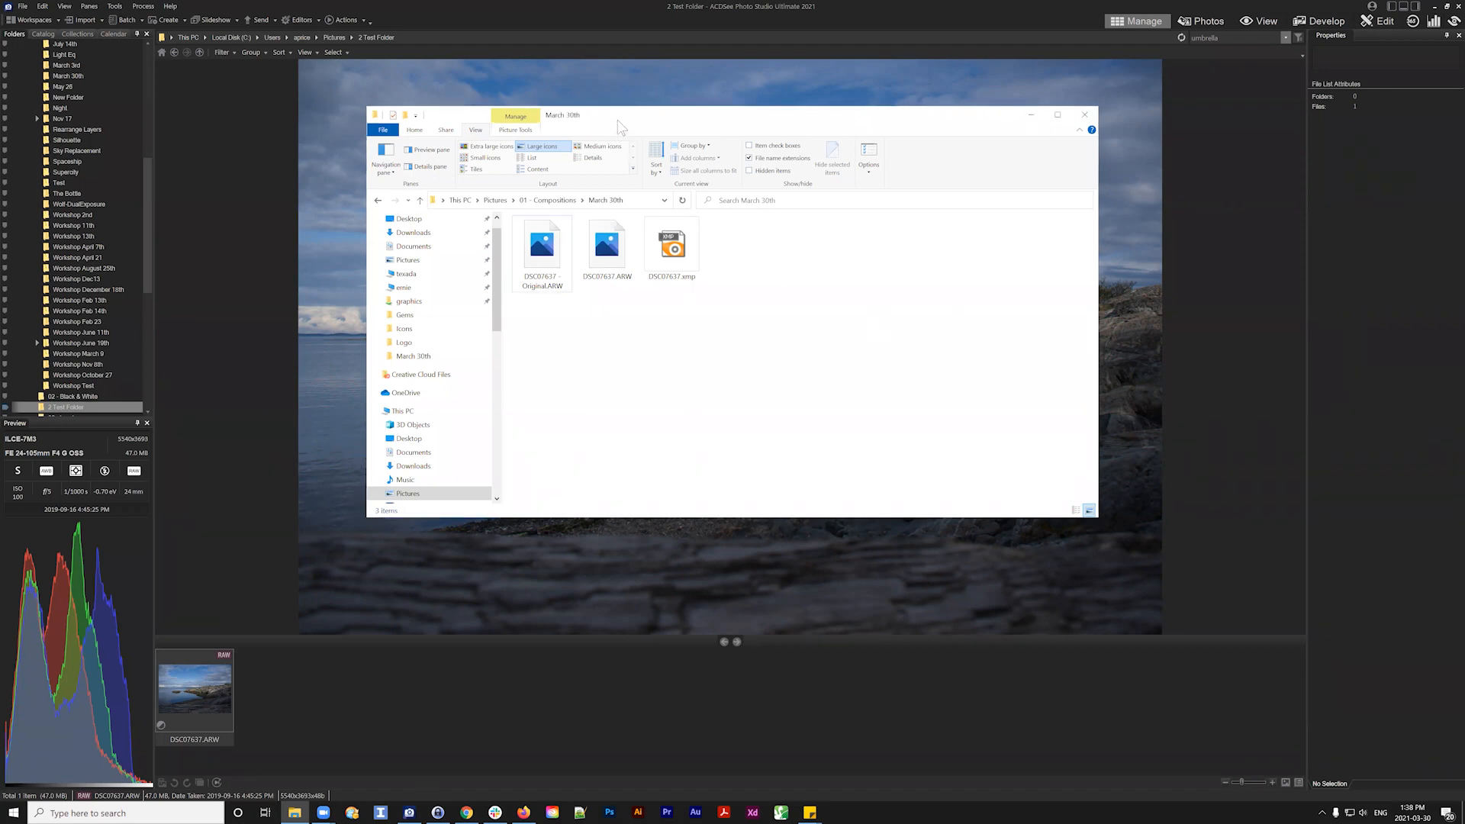
{"action": "left_click_drag", "start_coordinate": [738, 320], "coordinate": [605, 248]}
{"action": "left_click_drag", "start_coordinate": [708, 291], "coordinate": [606, 226]}
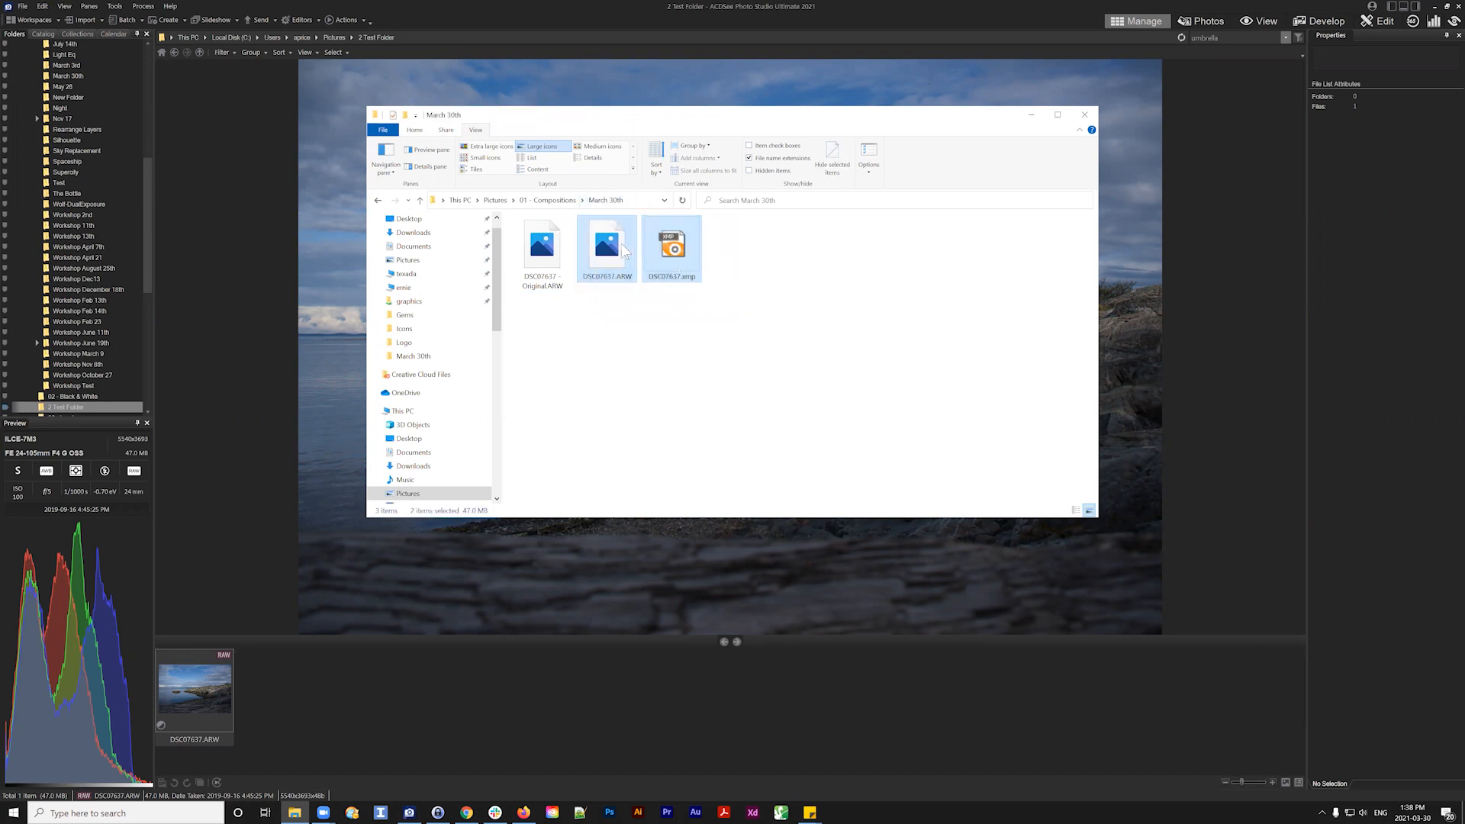
{"action": "left_click", "coordinate": [802, 295]}
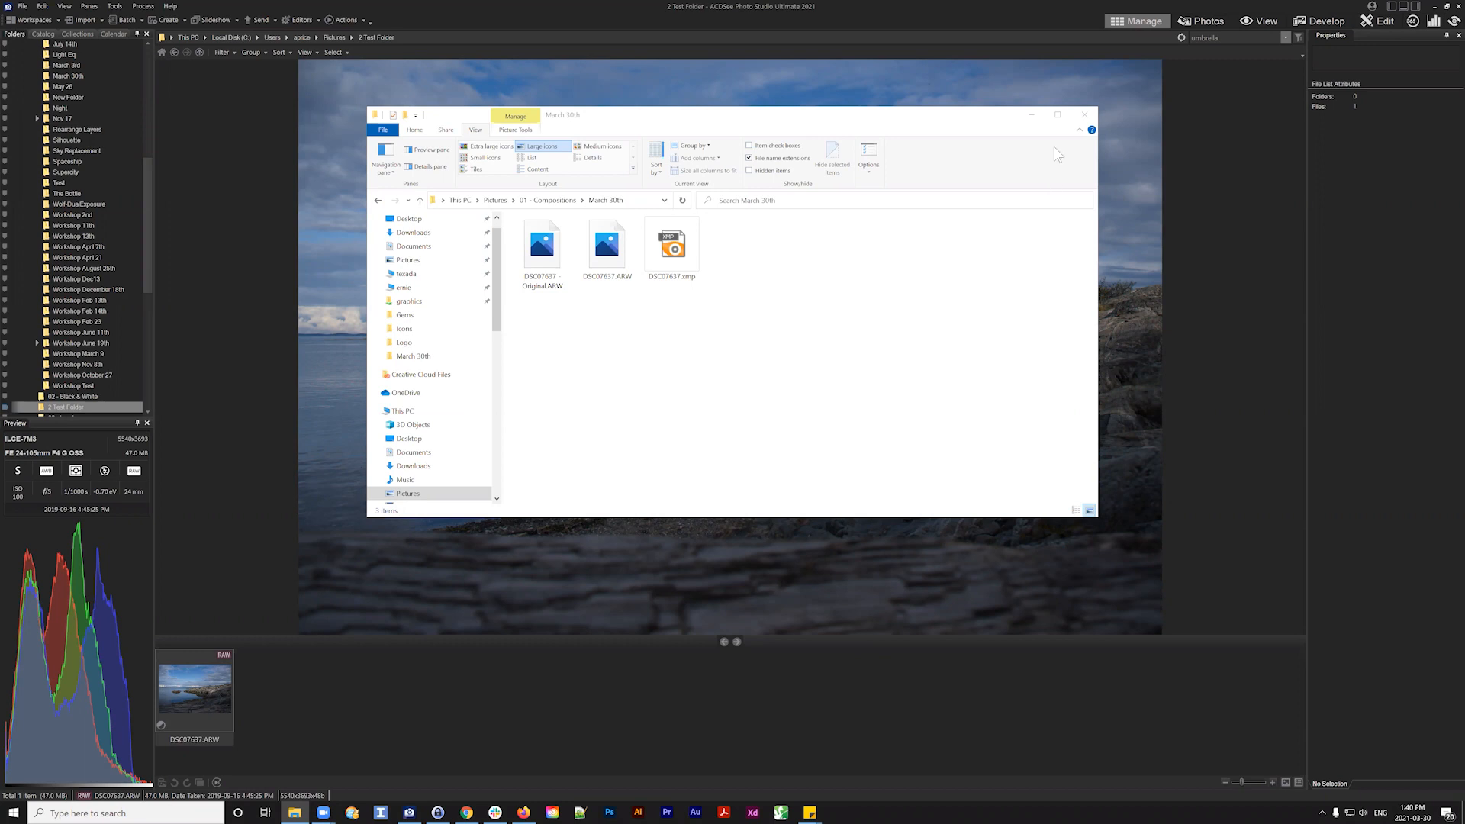
Close File Explorer and browse in ACDSee from 2 Test Folder to March 30th inside 01 - Compositions
{"action": "left_click", "coordinate": [1094, 114]}
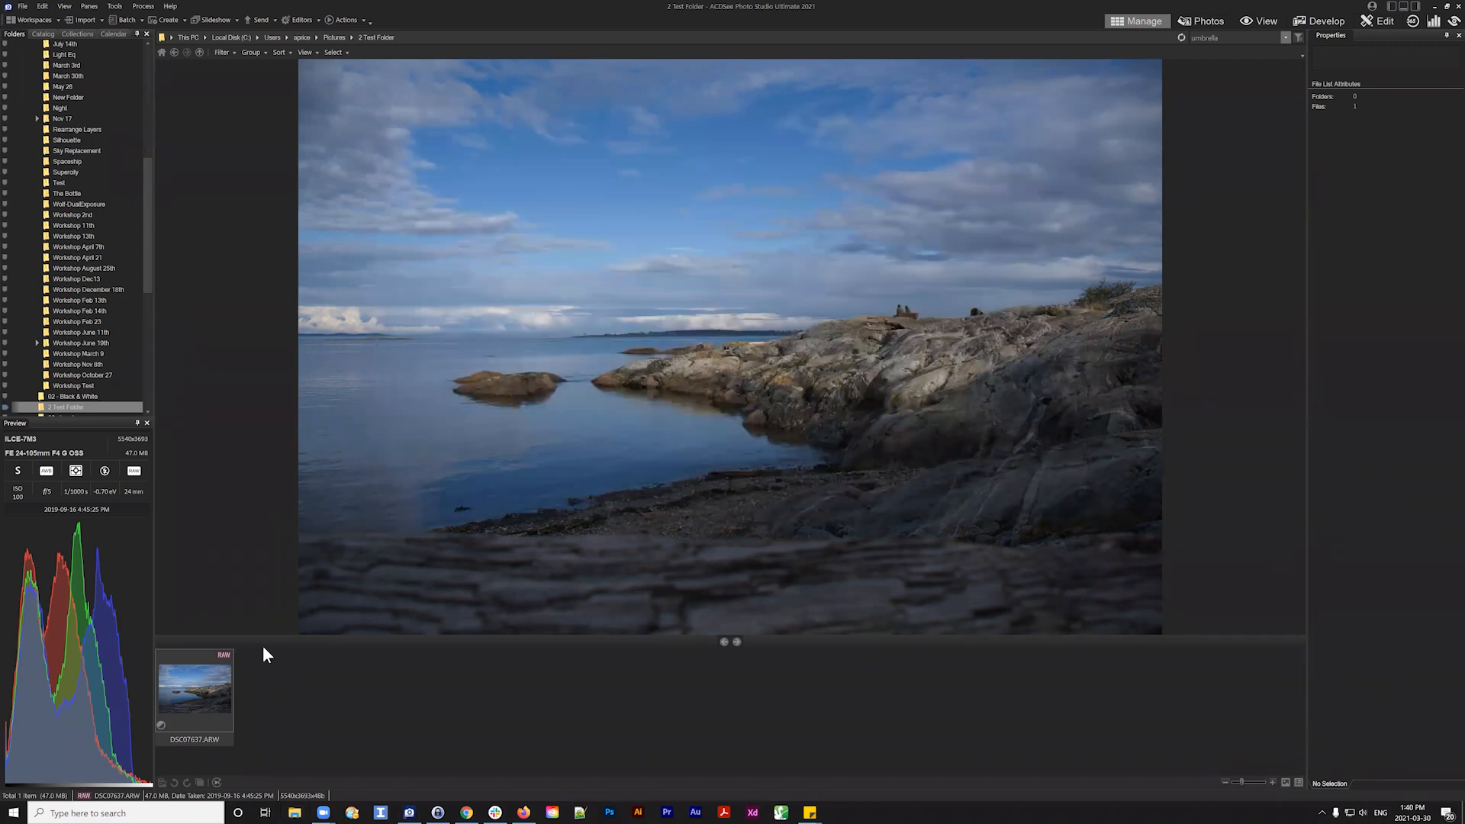
{"action": "left_click", "coordinate": [175, 53]}
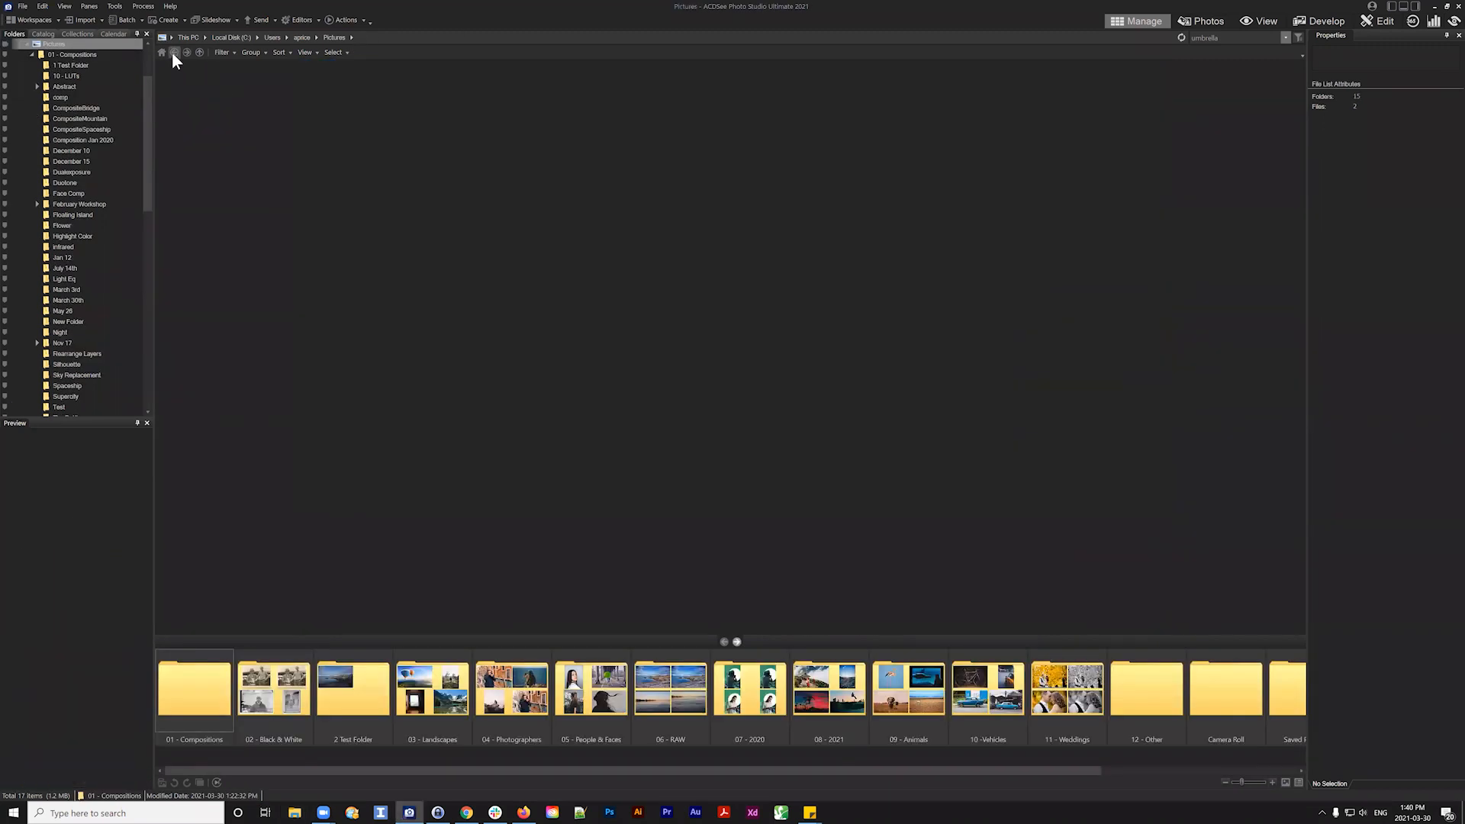
{"action": "left_click", "coordinate": [206, 704]}
{"action": "double_click", "coordinate": [206, 704]}
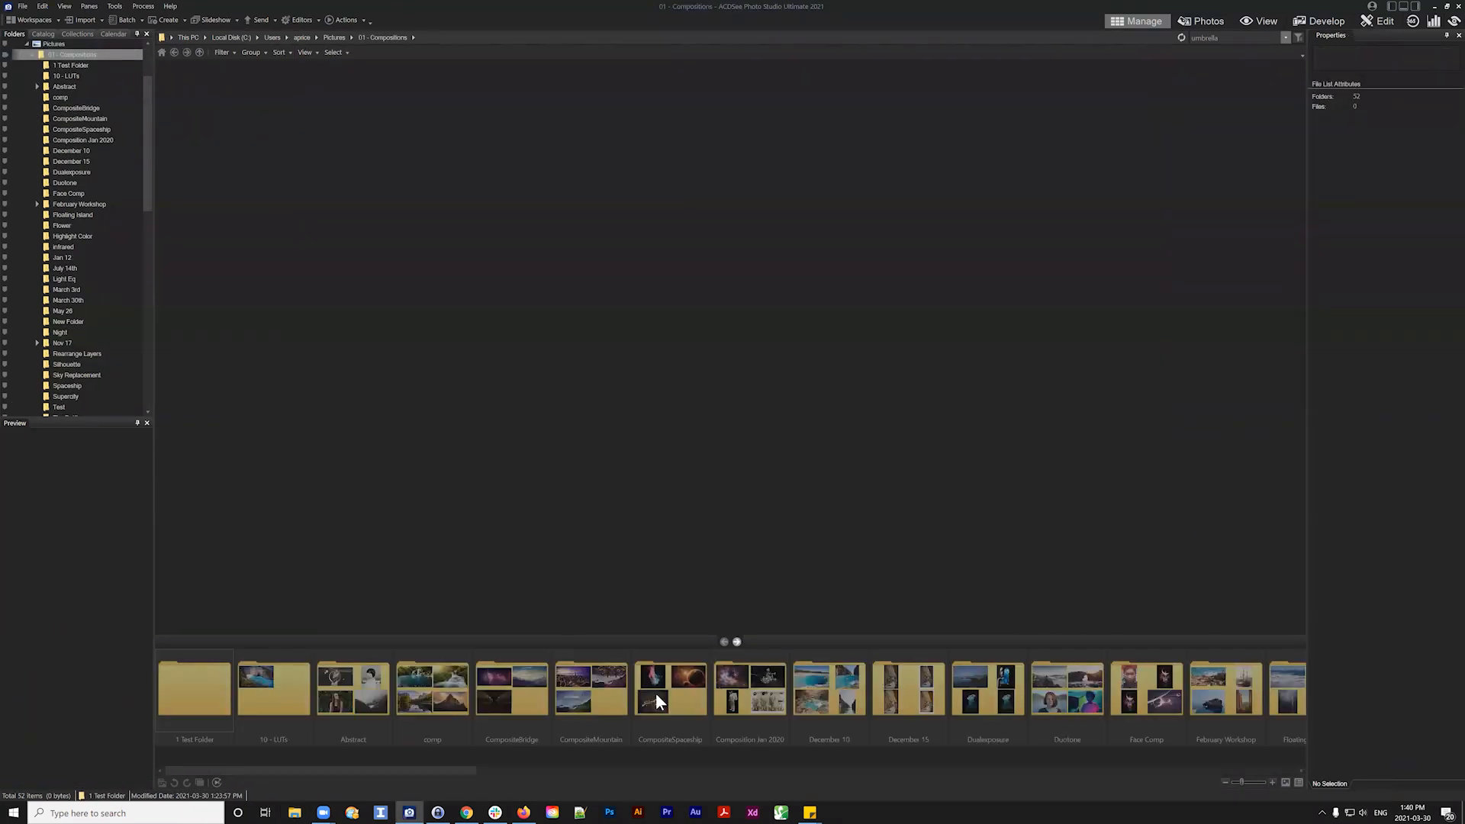
{"action": "scroll", "coordinate": [786, 709], "scroll_direction": "down", "scroll_amount": 5}
{"action": "double_click", "coordinate": [757, 693]}
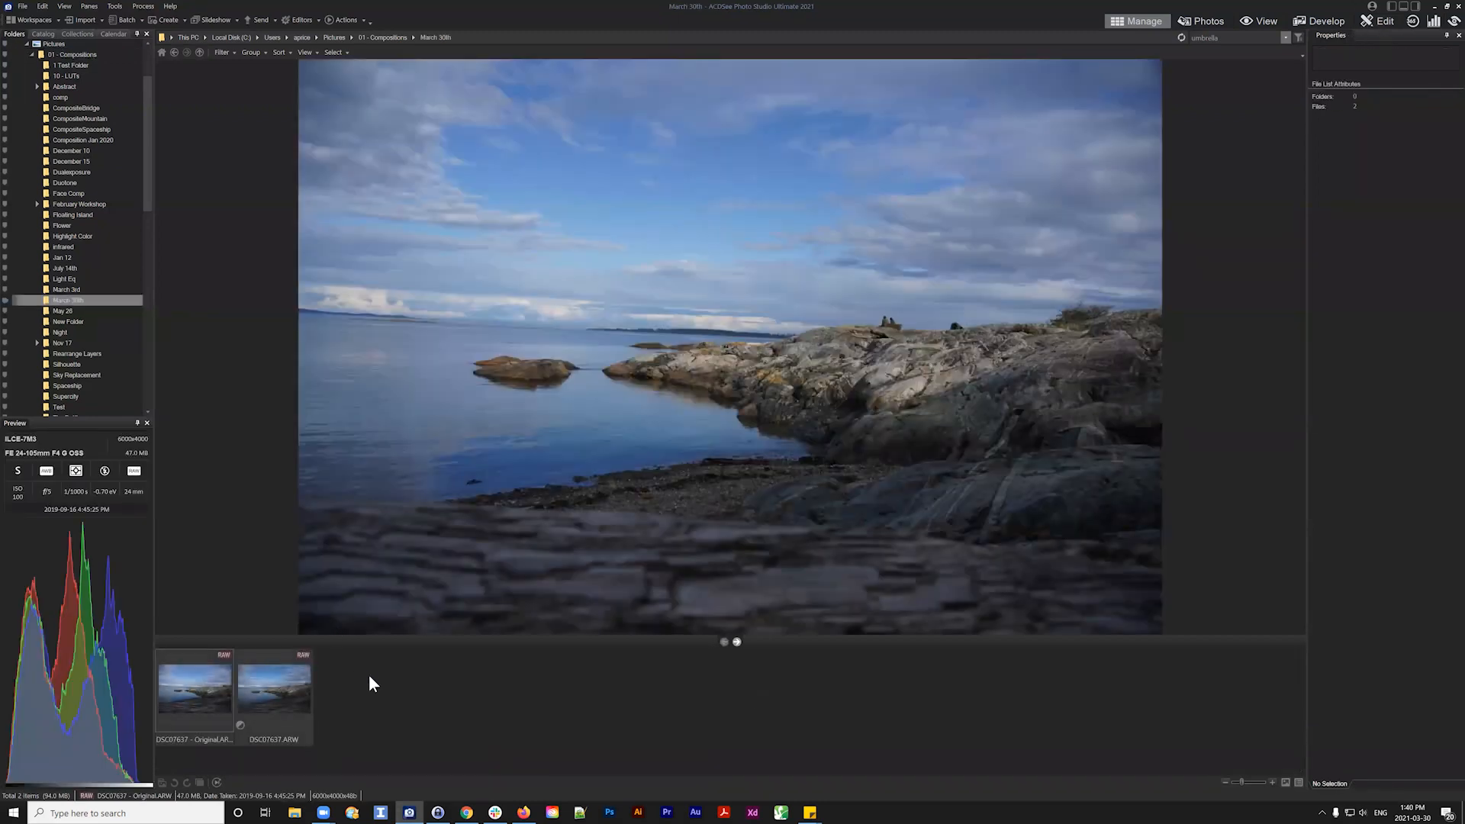
Open DSC07637.ARW from March 30th in Develop mode and display its Geometry settings
{"action": "left_click", "coordinate": [245, 697]}
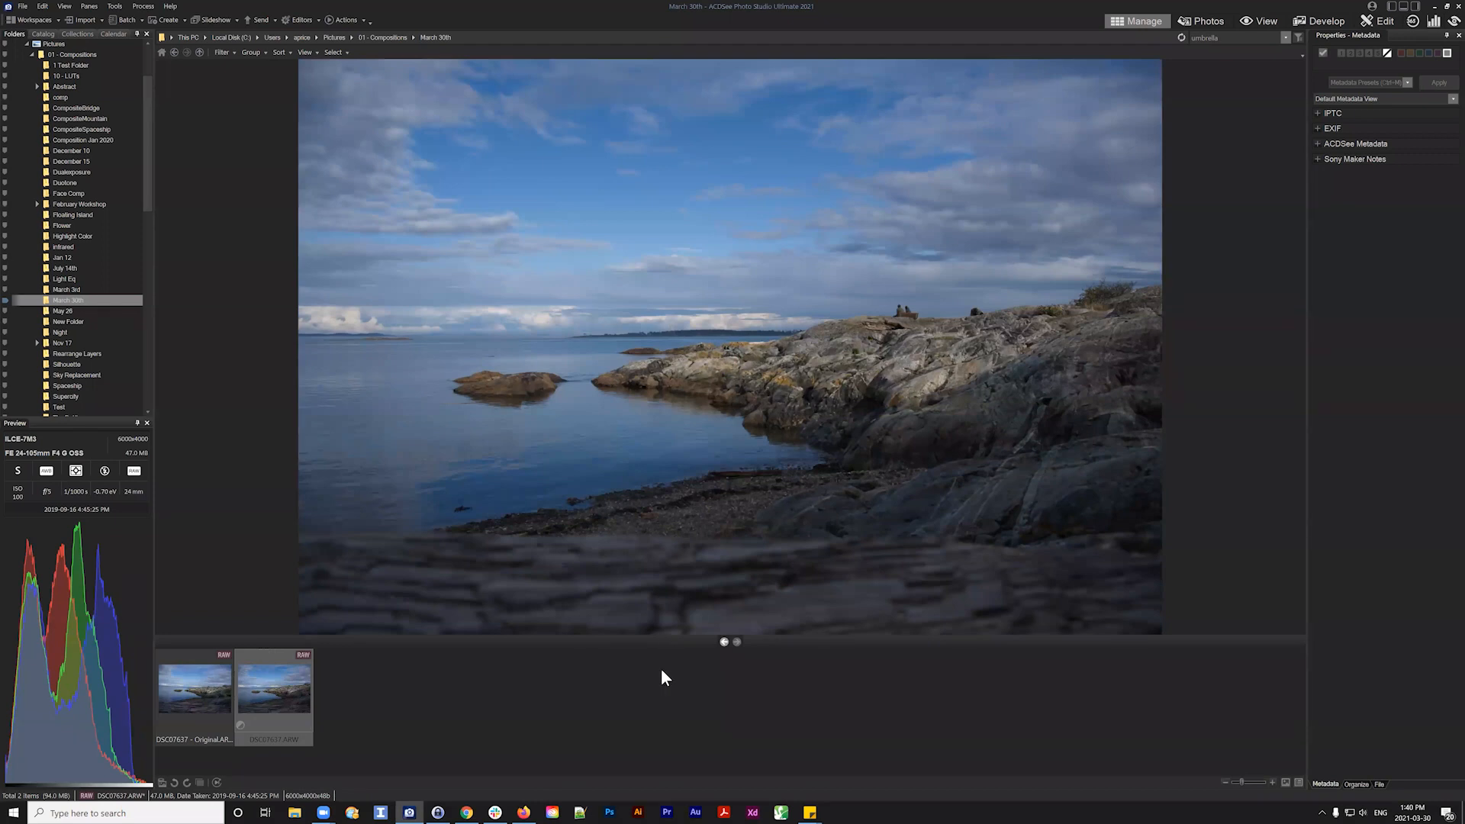
{"action": "left_click", "coordinate": [1325, 22]}
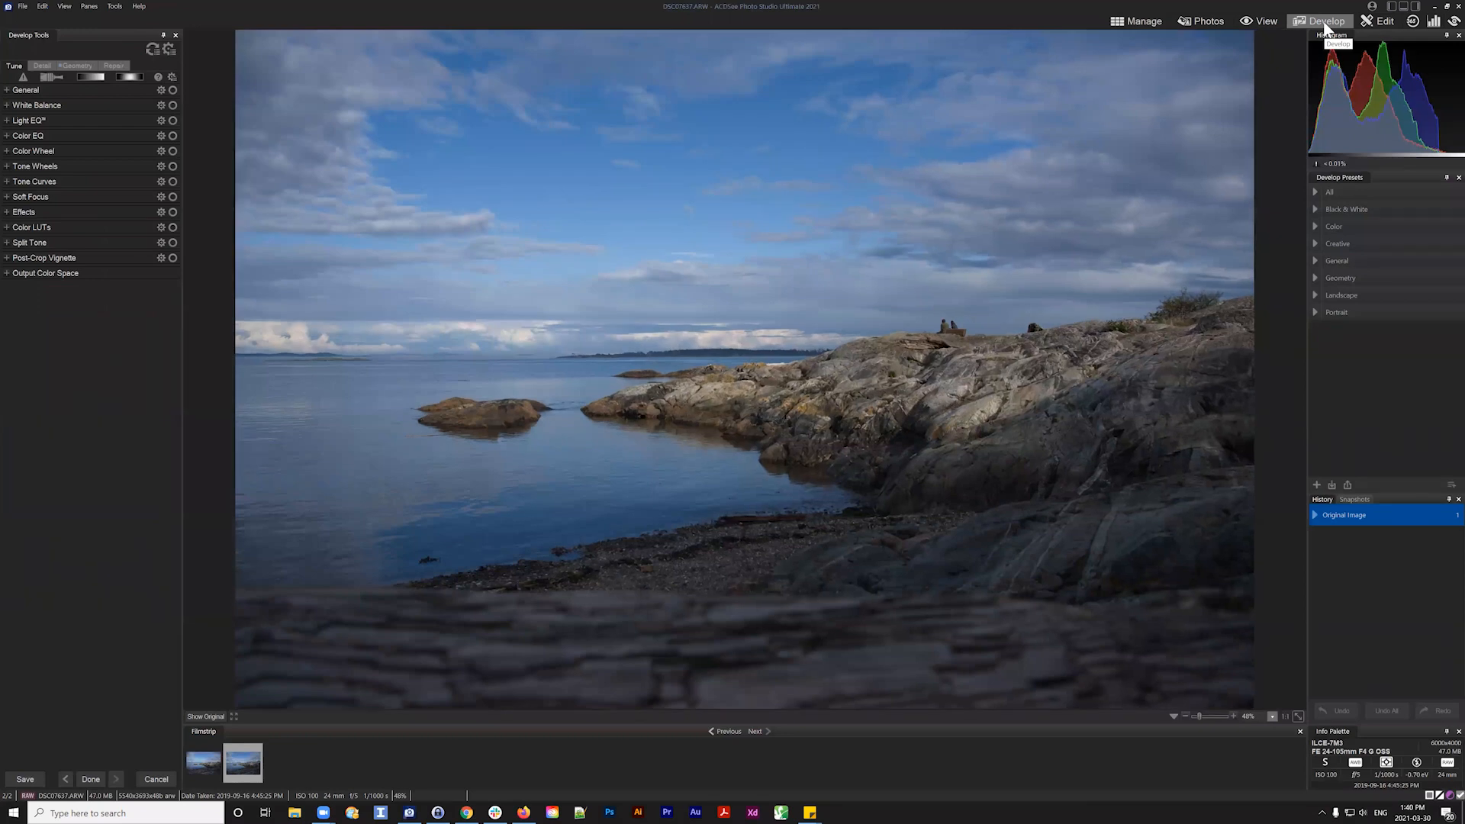
{"action": "left_click", "coordinate": [77, 65]}
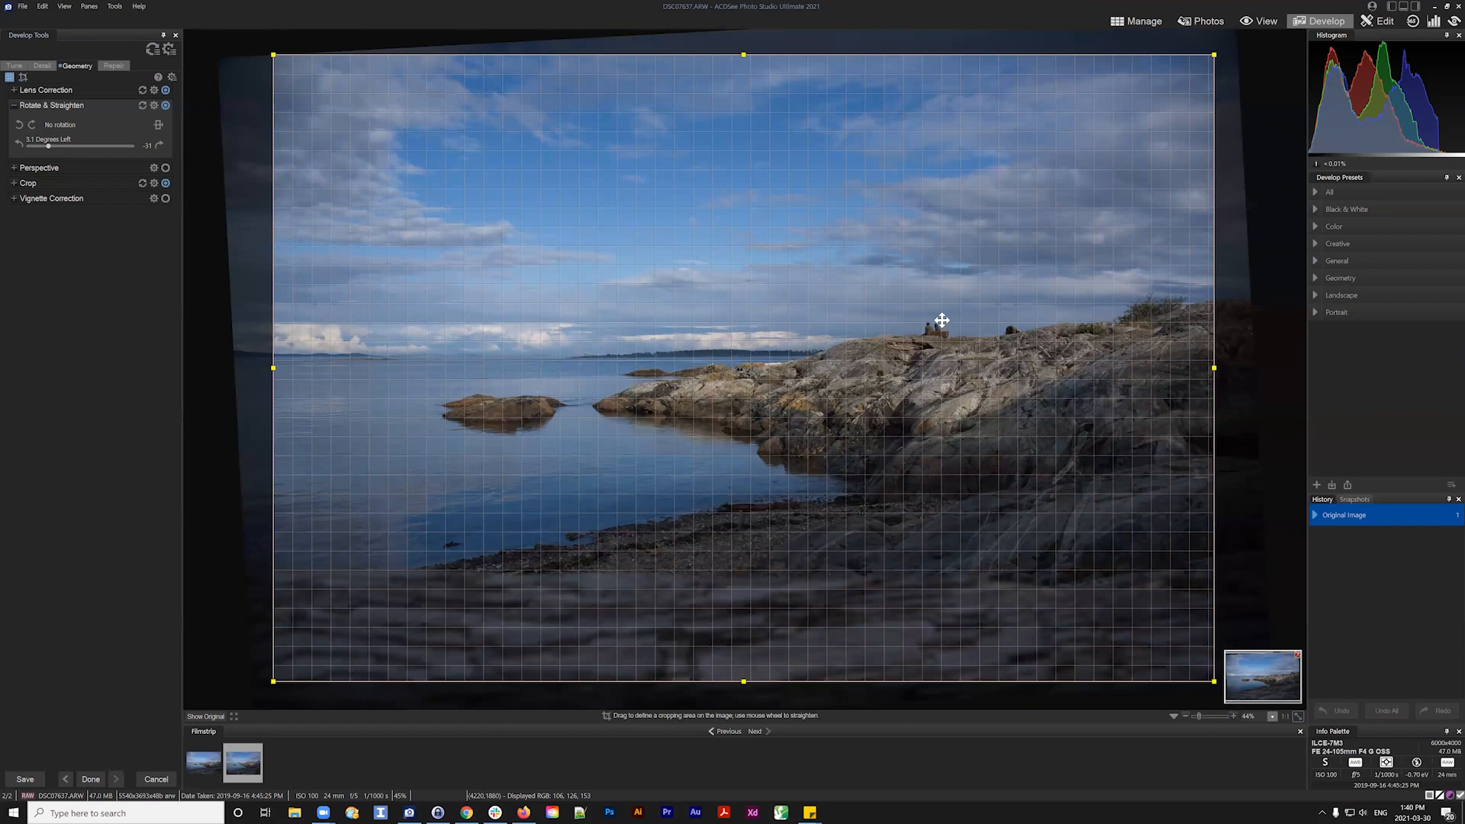
Tighten the photo's crop to about 4952 x 3302 pixels, keeping the original proportion
{"action": "left_click_drag", "start_coordinate": [272, 367], "coordinate": [369, 363]}
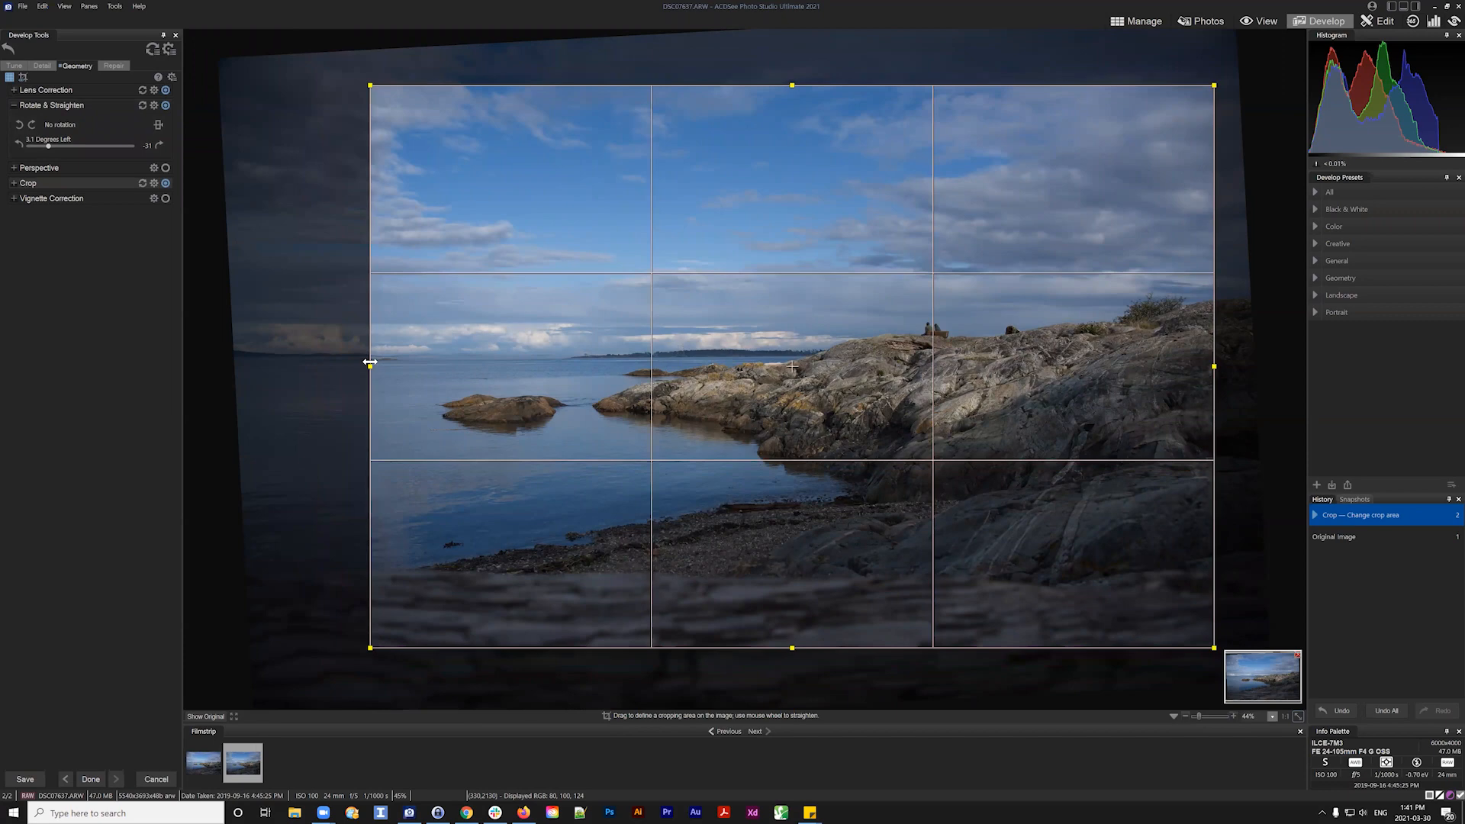
{"action": "left_click_drag", "start_coordinate": [371, 362], "coordinate": [370, 363]}
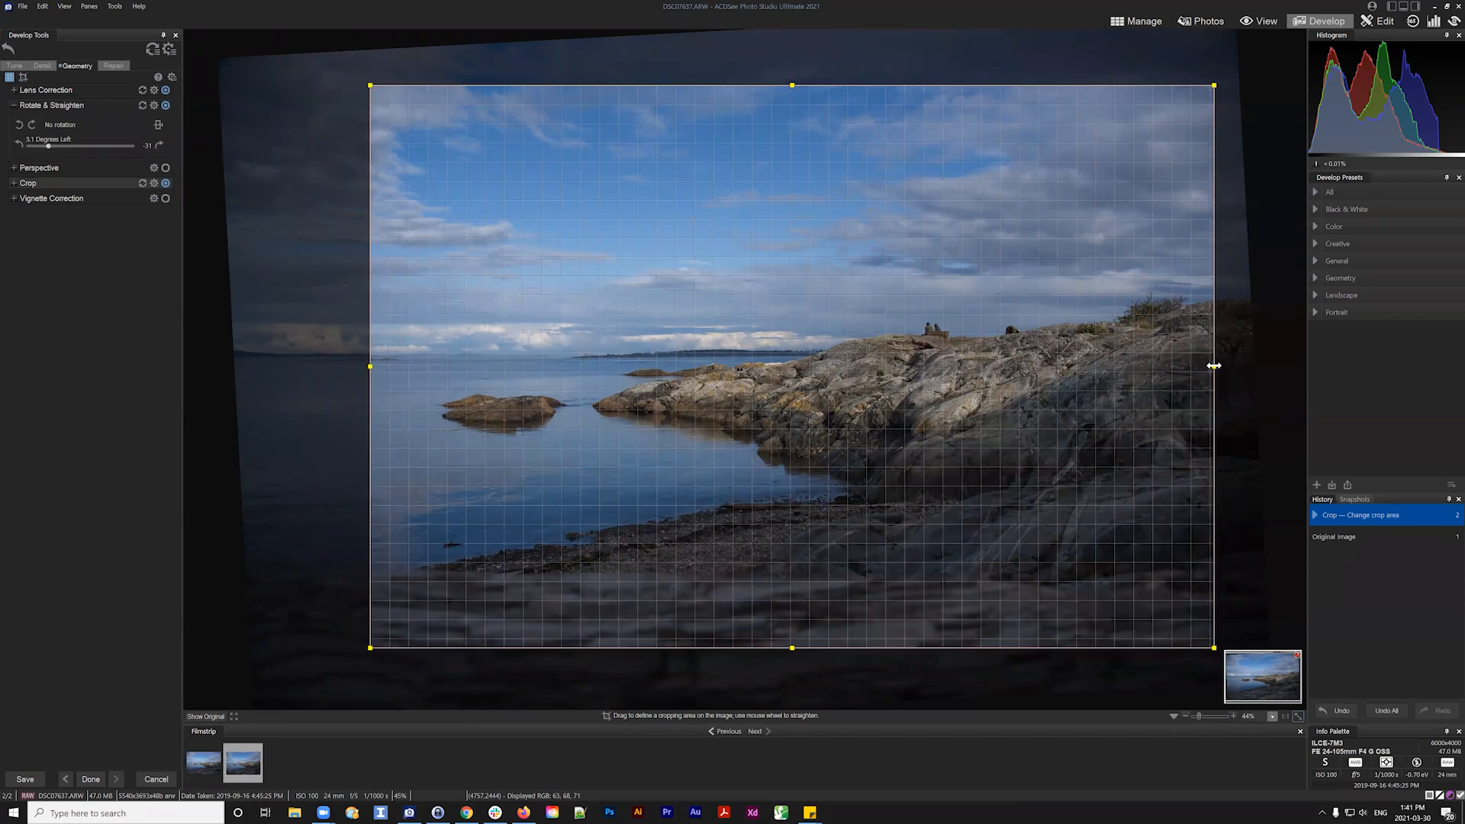
{"action": "left_click_drag", "start_coordinate": [1206, 365], "coordinate": [1203, 363]}
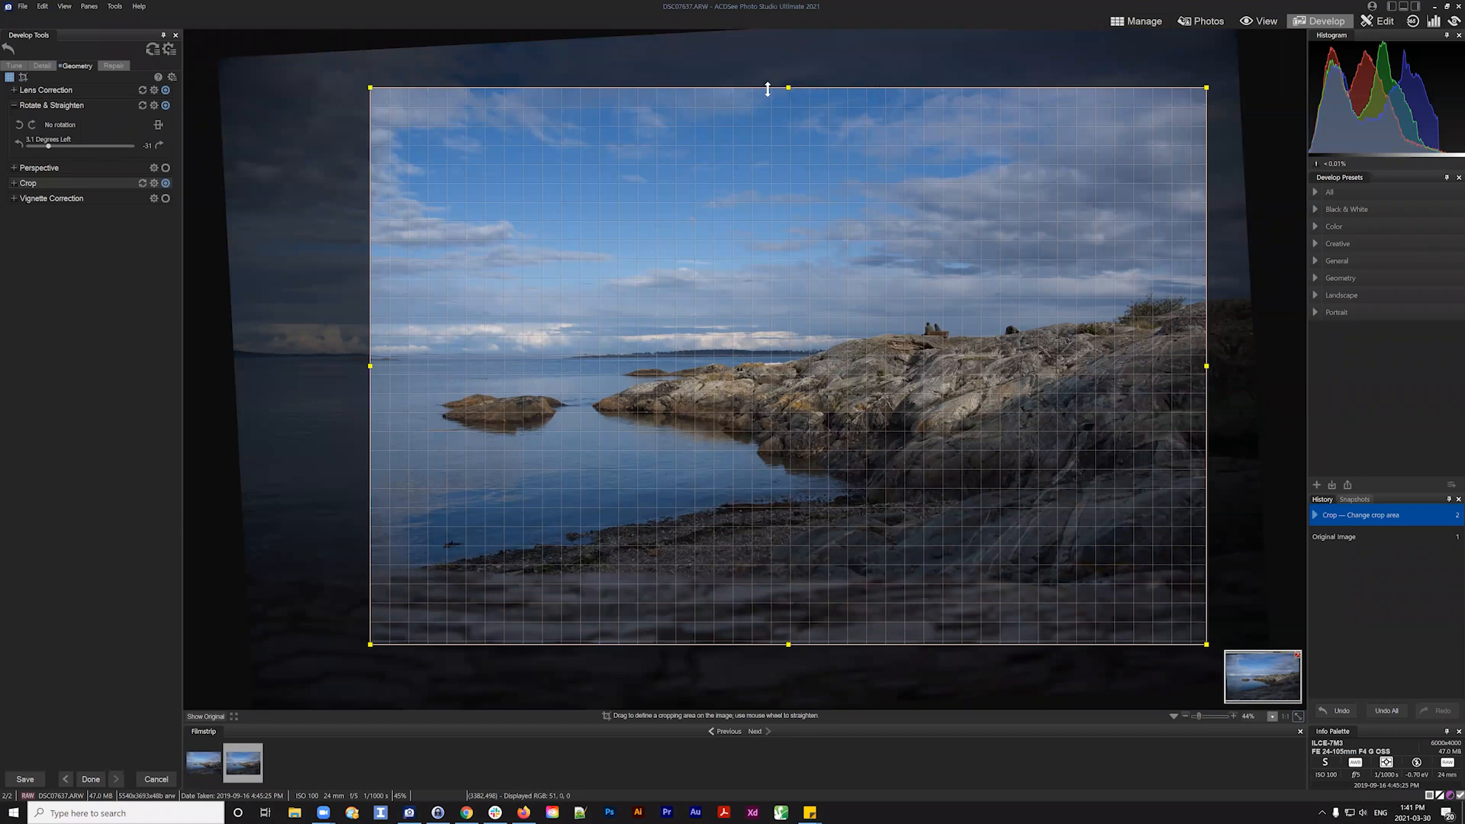
{"action": "left_click", "coordinate": [14, 183]}
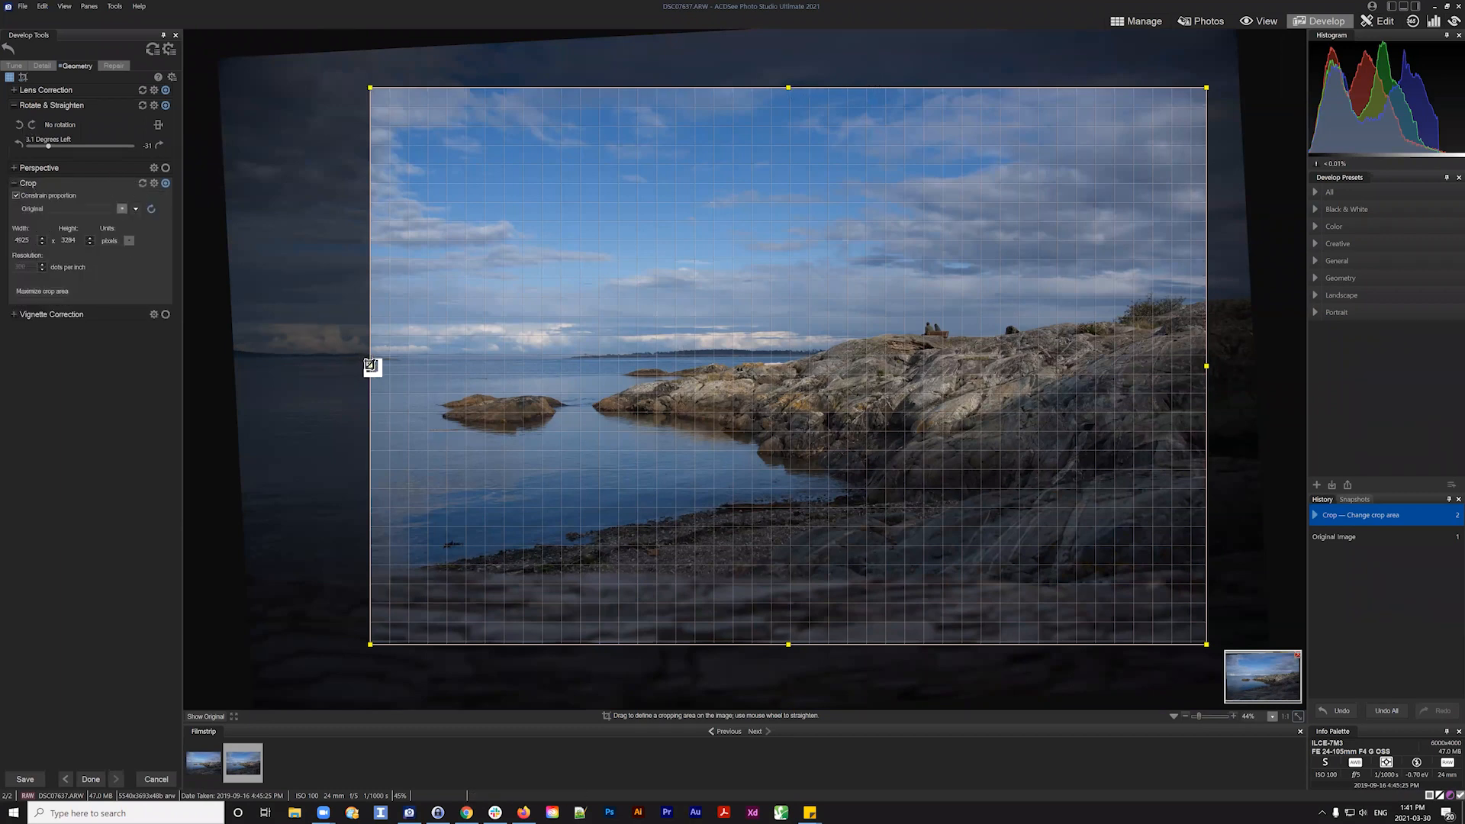
{"action": "left_click_drag", "start_coordinate": [394, 358], "coordinate": [382, 363]}
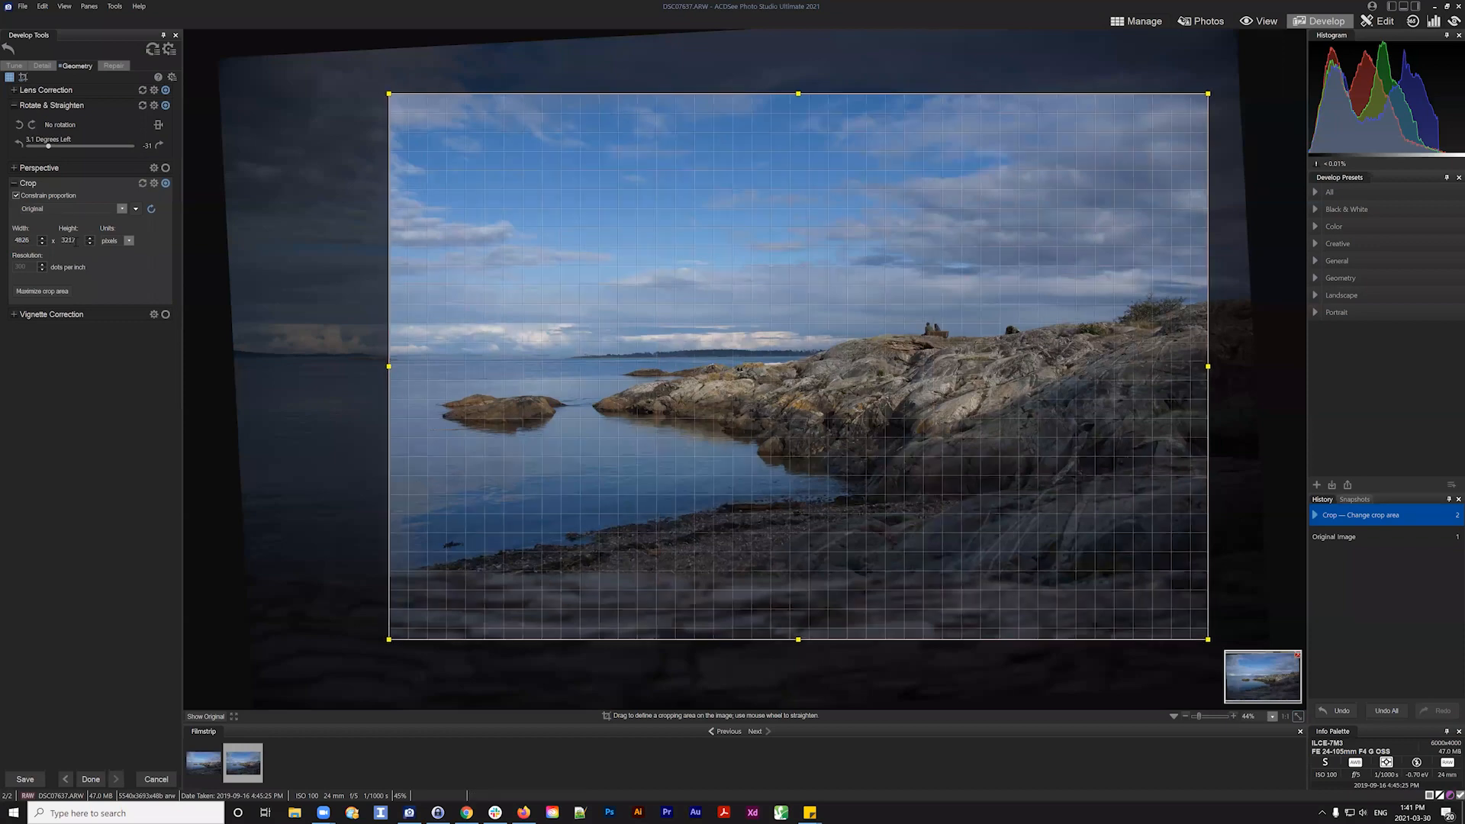
{"action": "left_click_drag", "start_coordinate": [389, 364], "coordinate": [360, 364]}
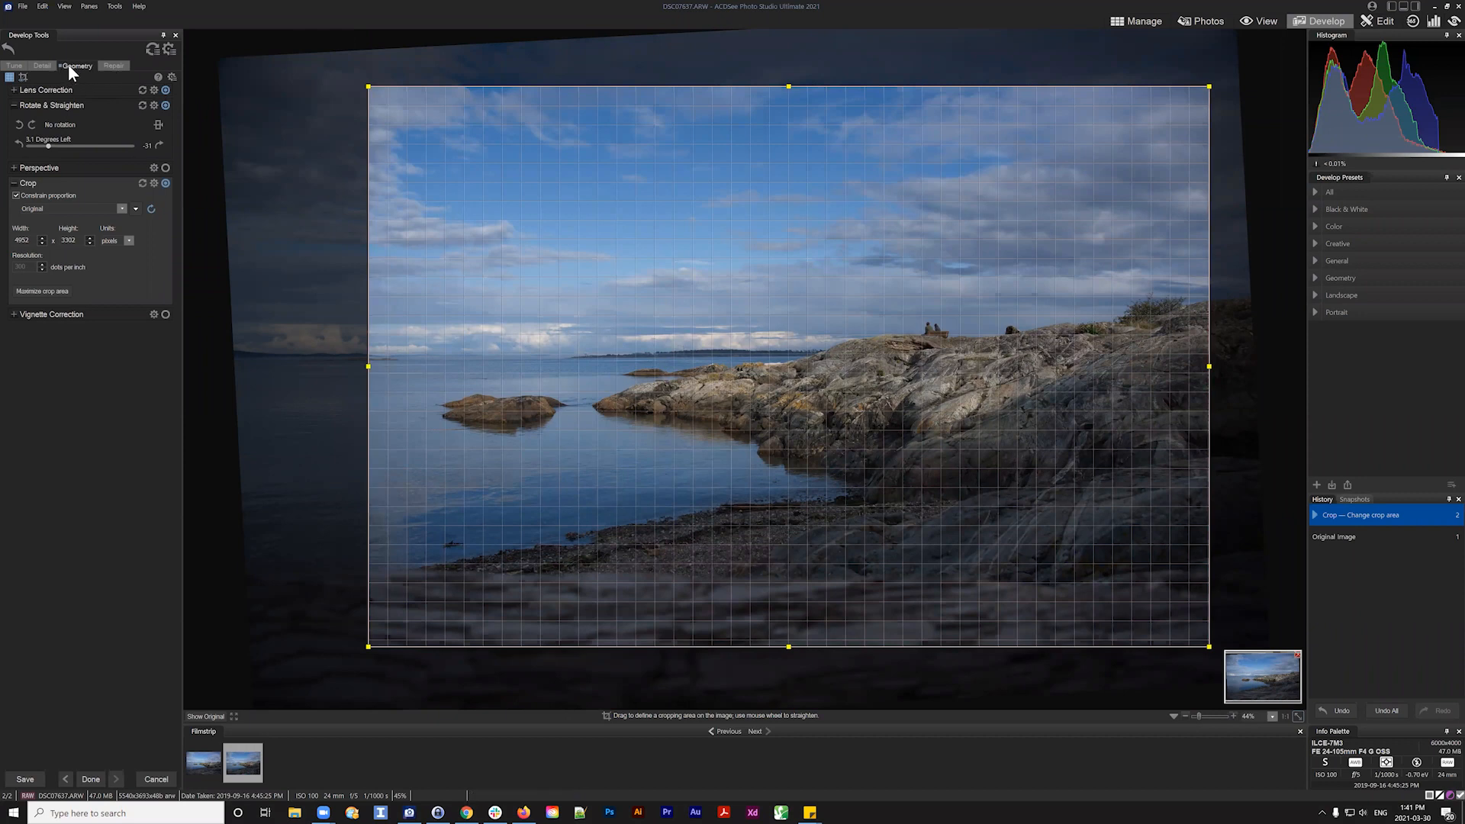
Display the Repair settings and collapse the Red Eye Reduction group, keeping the Repair group active
{"action": "left_click", "coordinate": [111, 66]}
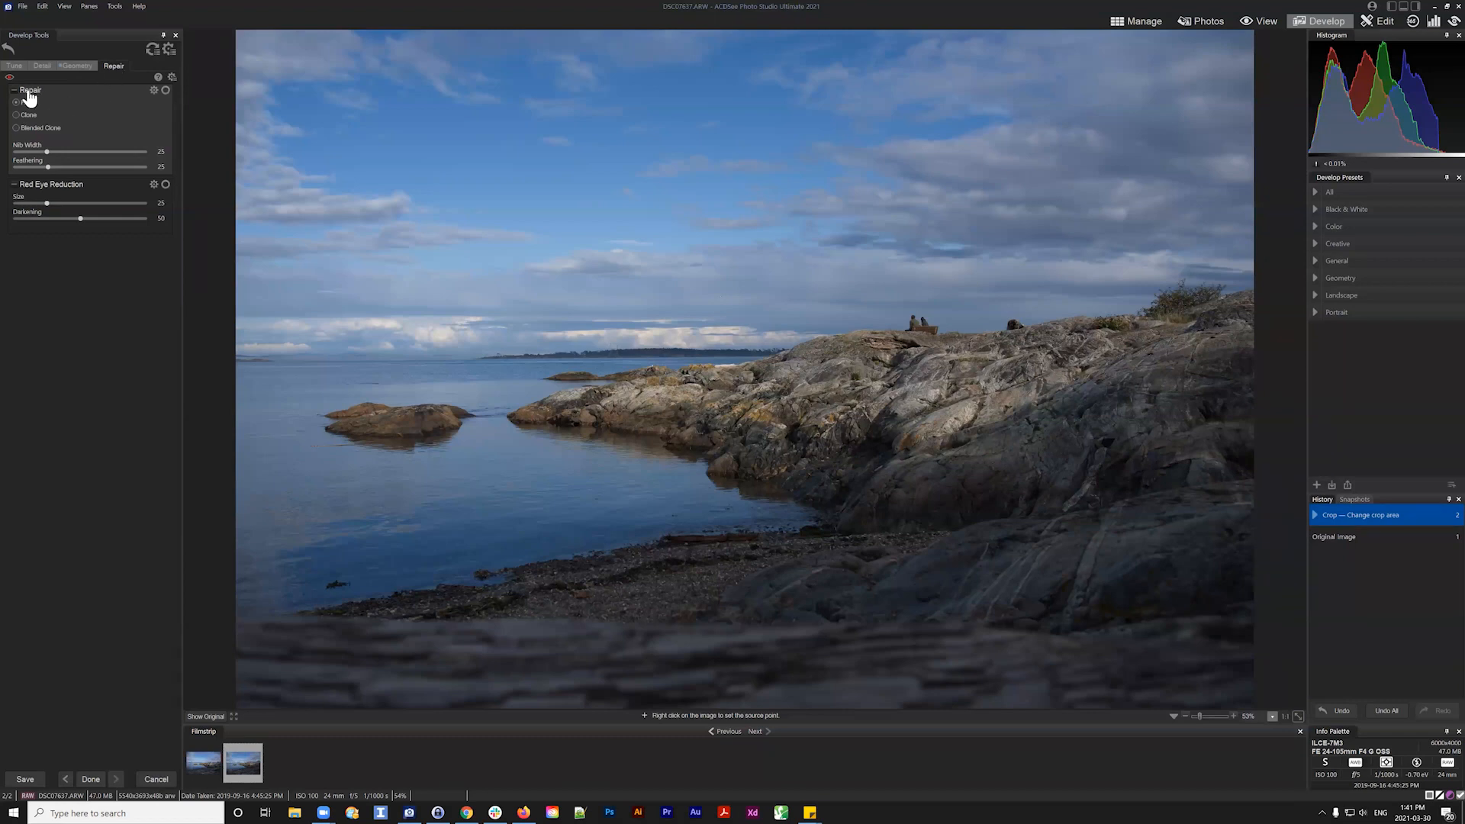
{"action": "left_click", "coordinate": [15, 191]}
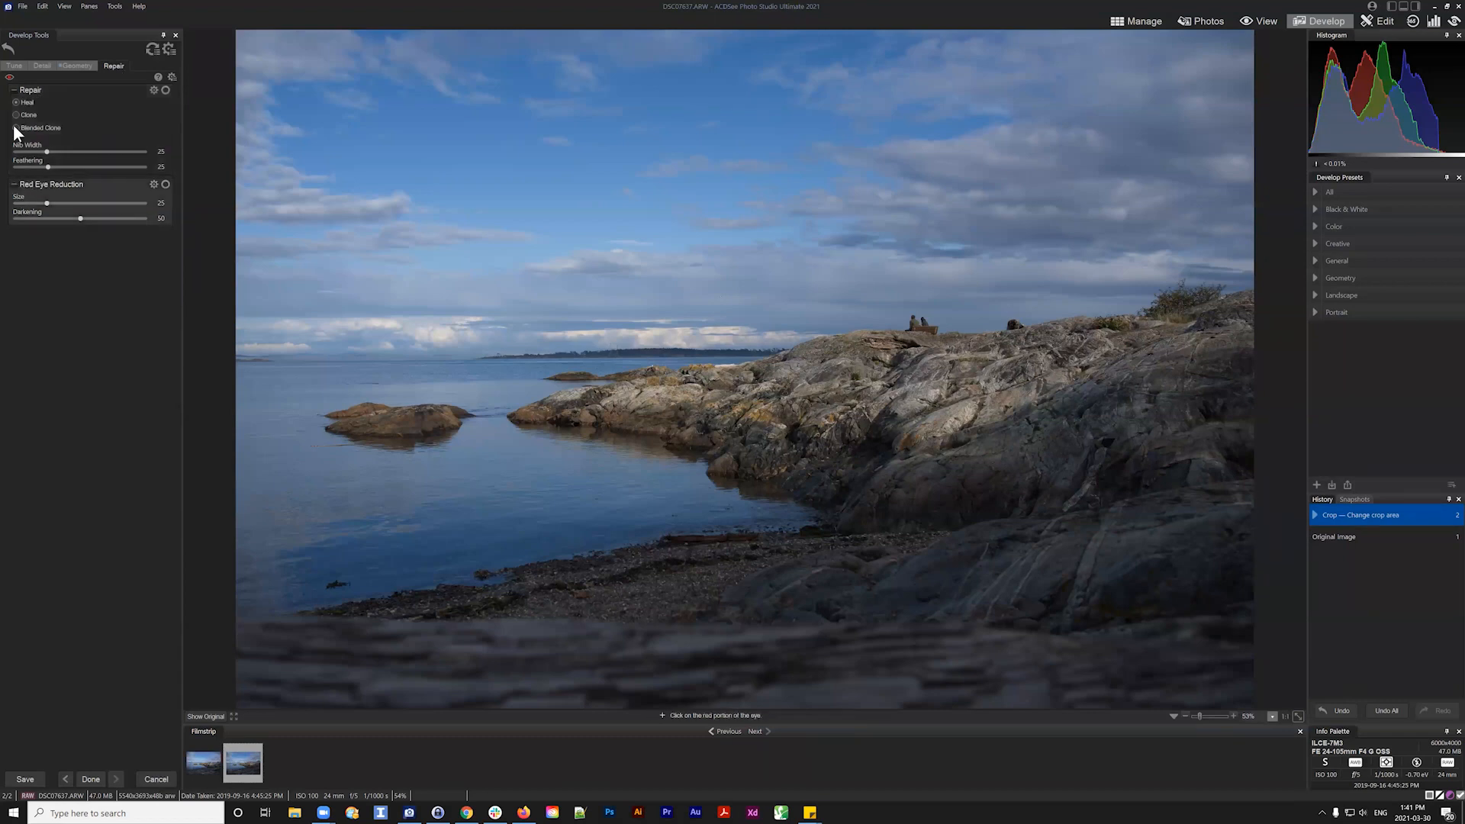
{"action": "left_click", "coordinate": [67, 94]}
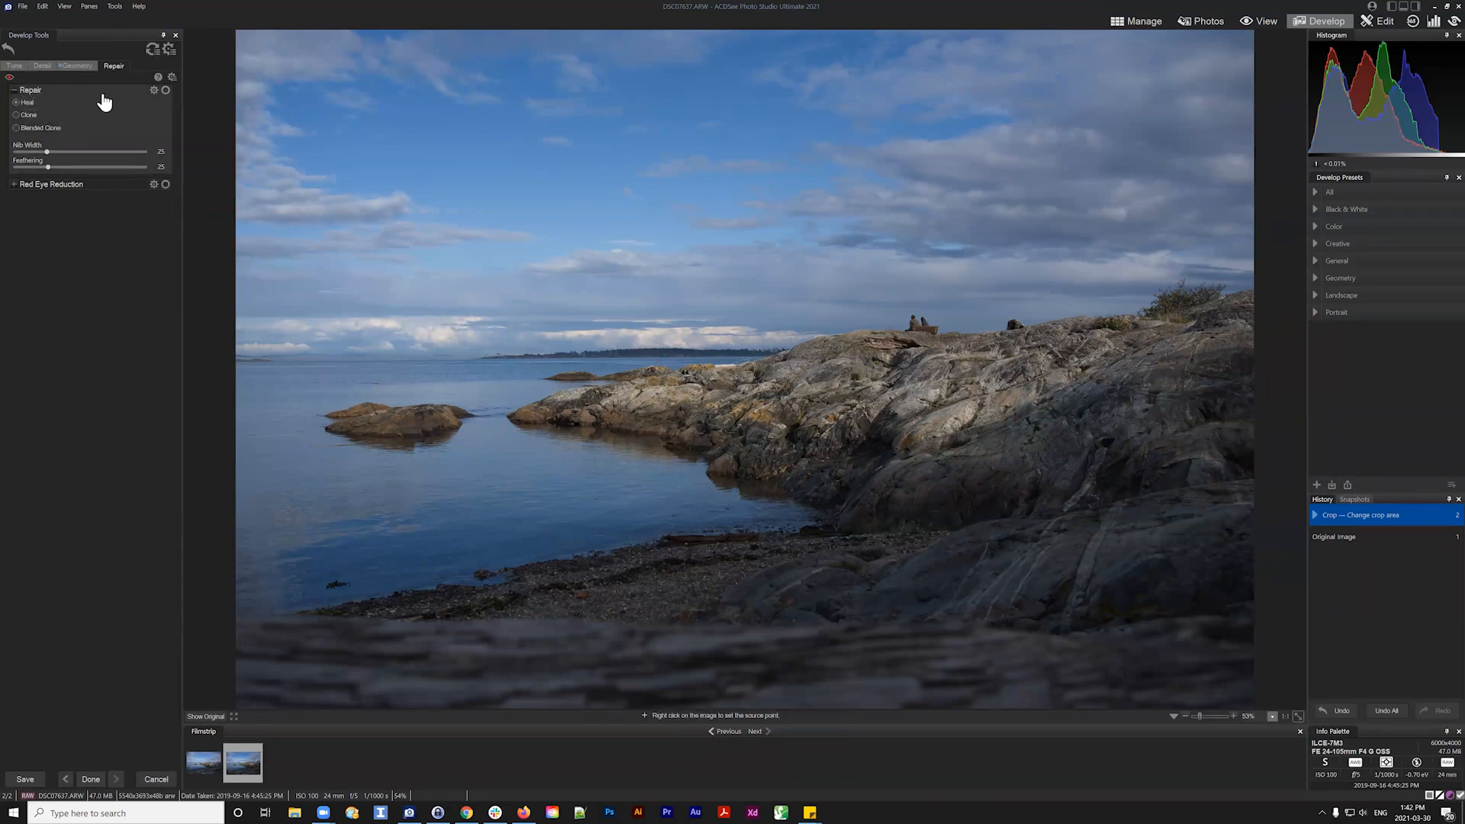
Try to cover the seaweed floating near the shore using Clone at nib width 29, and reset the Repair group
{"action": "left_click_drag", "start_coordinate": [1199, 716], "coordinate": [1205, 715]}
{"action": "left_click_drag", "start_coordinate": [1263, 676], "coordinate": [1237, 691]}
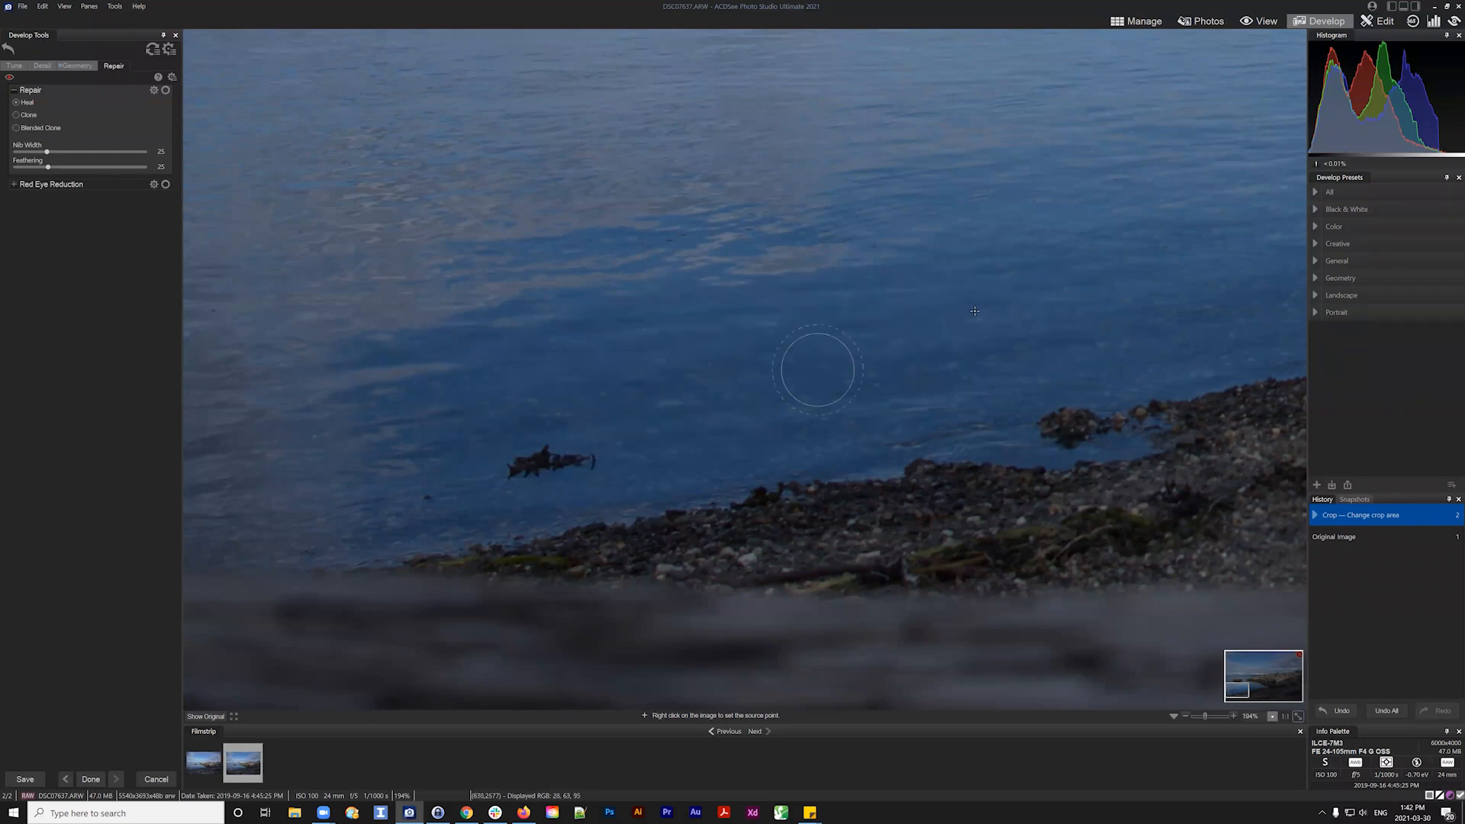
{"action": "scroll", "coordinate": [958, 317], "scroll_direction": "up", "scroll_amount": 6}
{"action": "scroll", "coordinate": [869, 327], "scroll_direction": "down", "scroll_amount": 2}
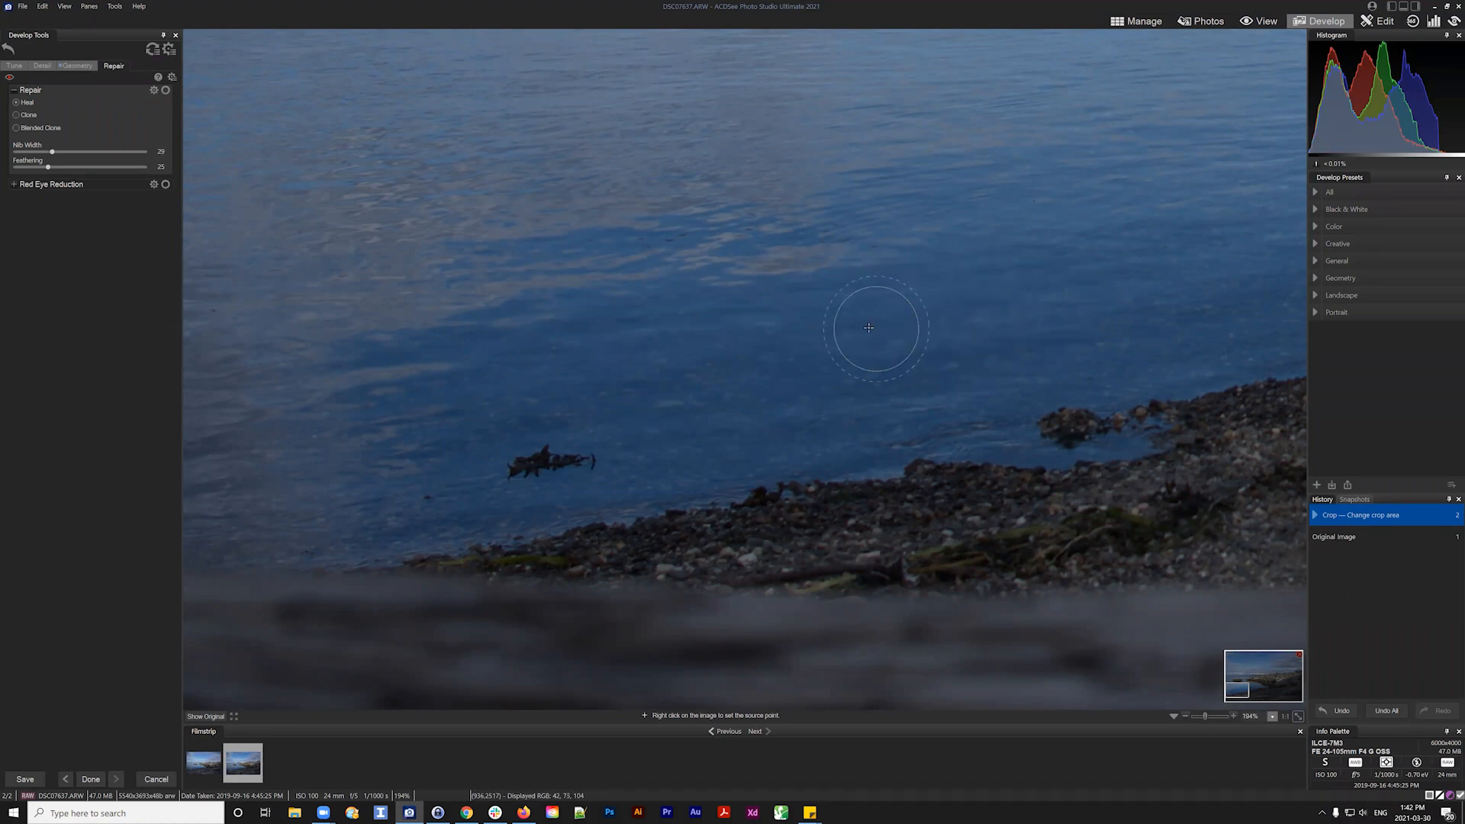
{"action": "left_click", "coordinate": [29, 113]}
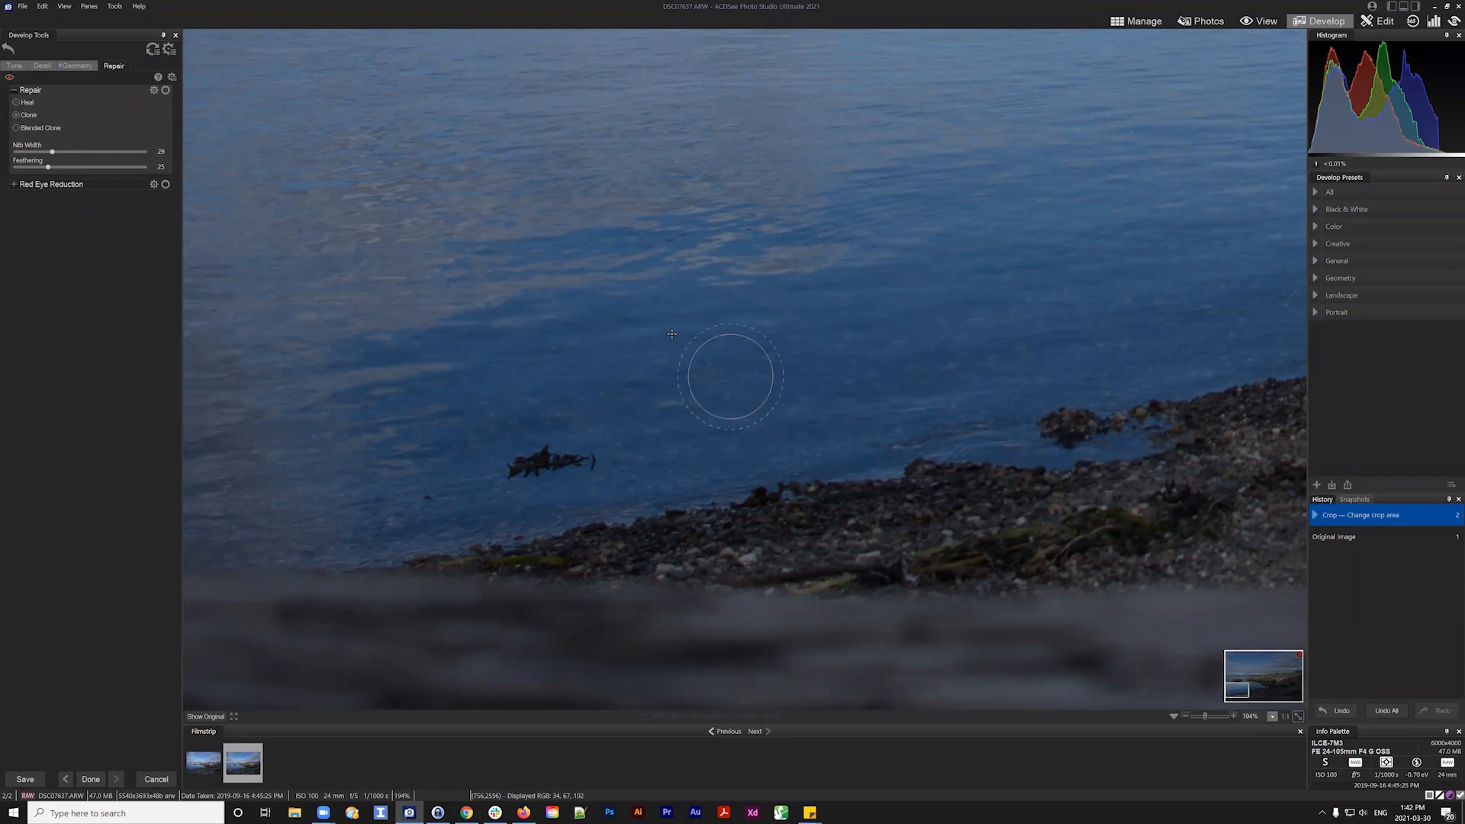
{"action": "right_click", "coordinate": [560, 298]}
{"action": "left_click", "coordinate": [556, 454]}
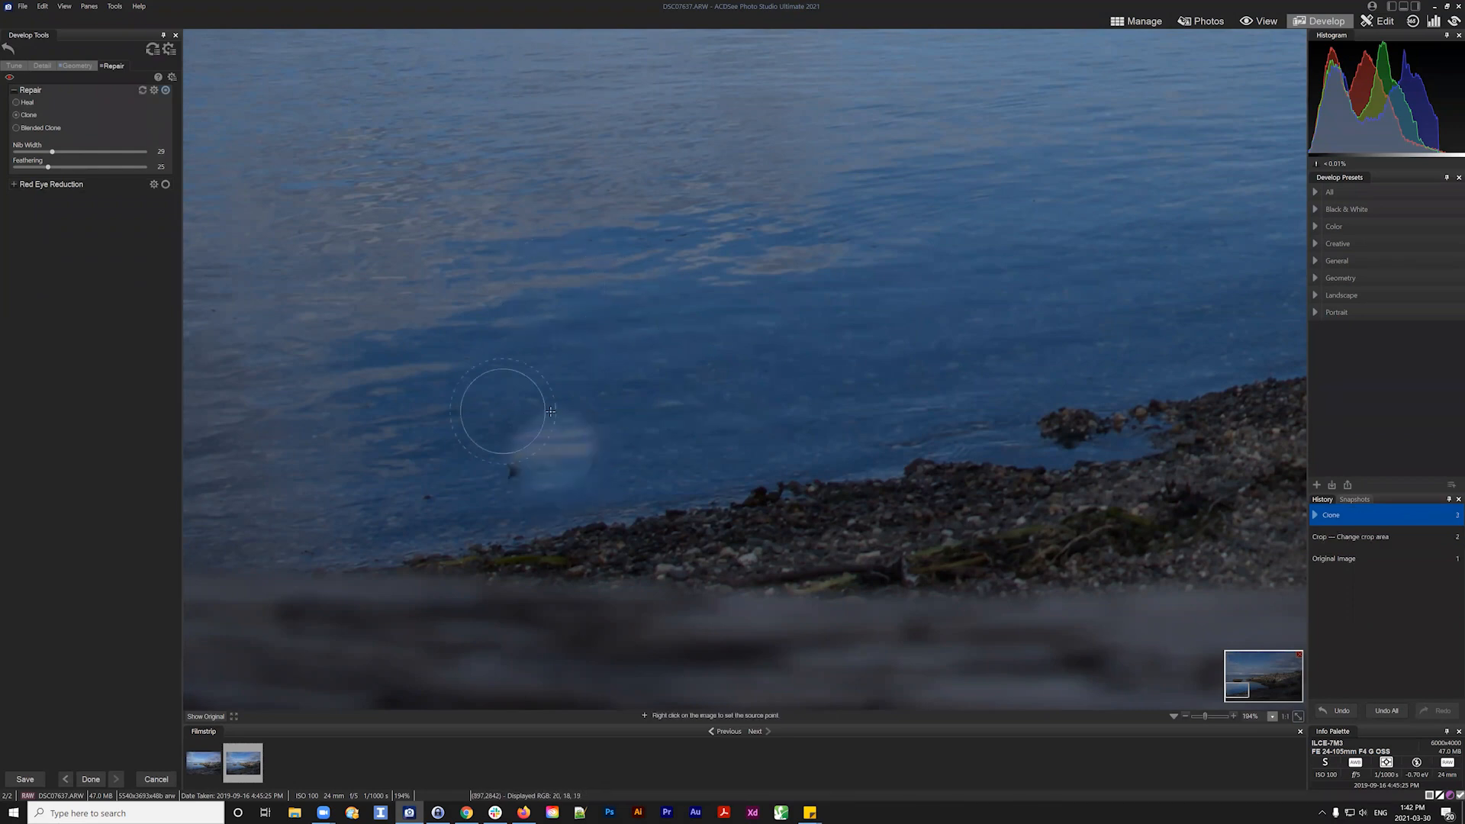
{"action": "left_click", "coordinate": [142, 92]}
{"action": "left_click", "coordinate": [143, 91]}
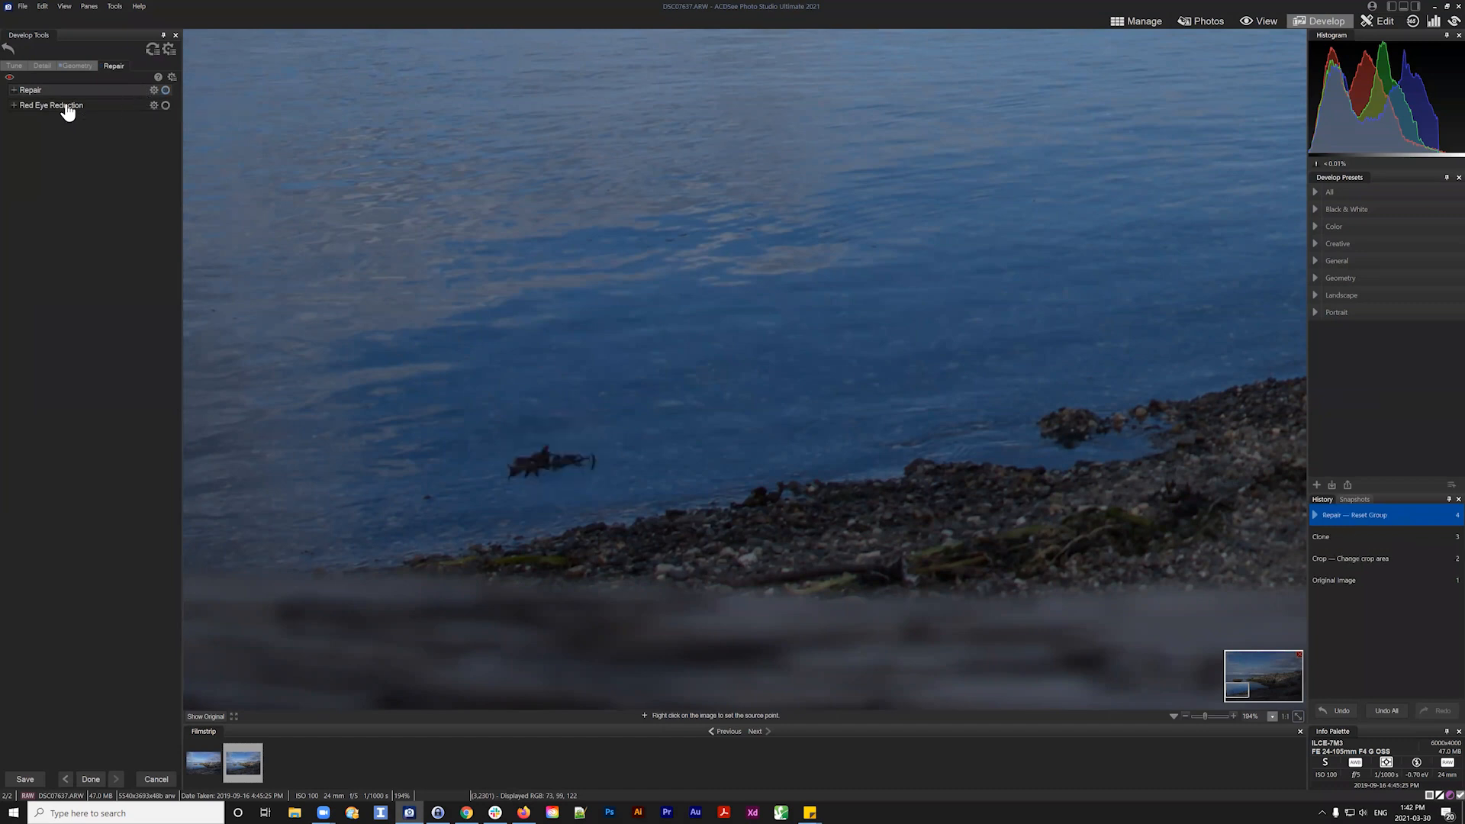
Try to replace the floating seaweed using Blended Clone with nib width 12 and water sampled above it, and reset the Repair group
{"action": "left_click", "coordinate": [16, 90]}
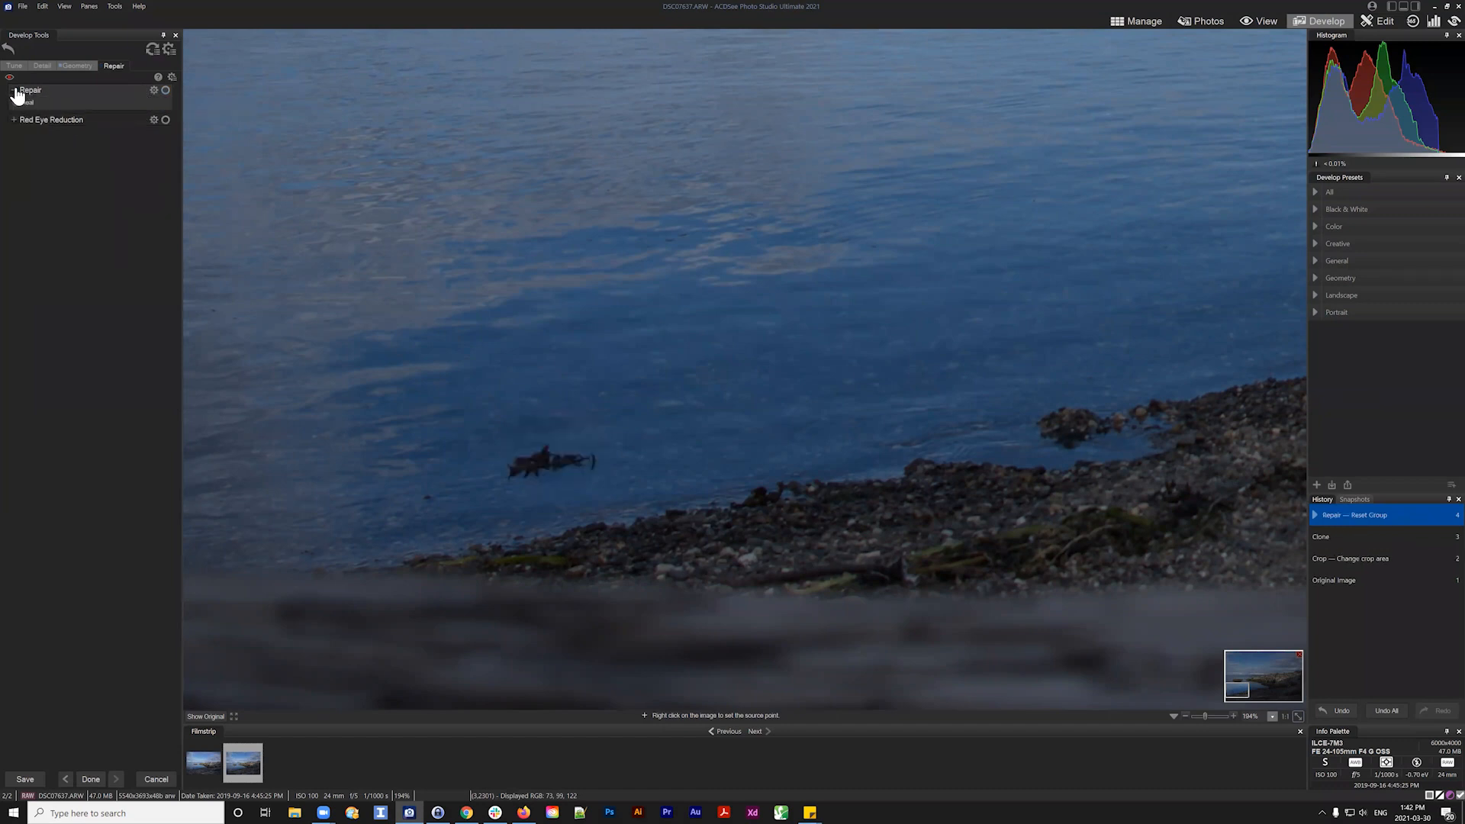
{"action": "right_click", "coordinate": [545, 315]}
{"action": "scroll", "coordinate": [546, 314], "scroll_direction": "up", "scroll_amount": 2}
{"action": "left_click", "coordinate": [549, 439]}
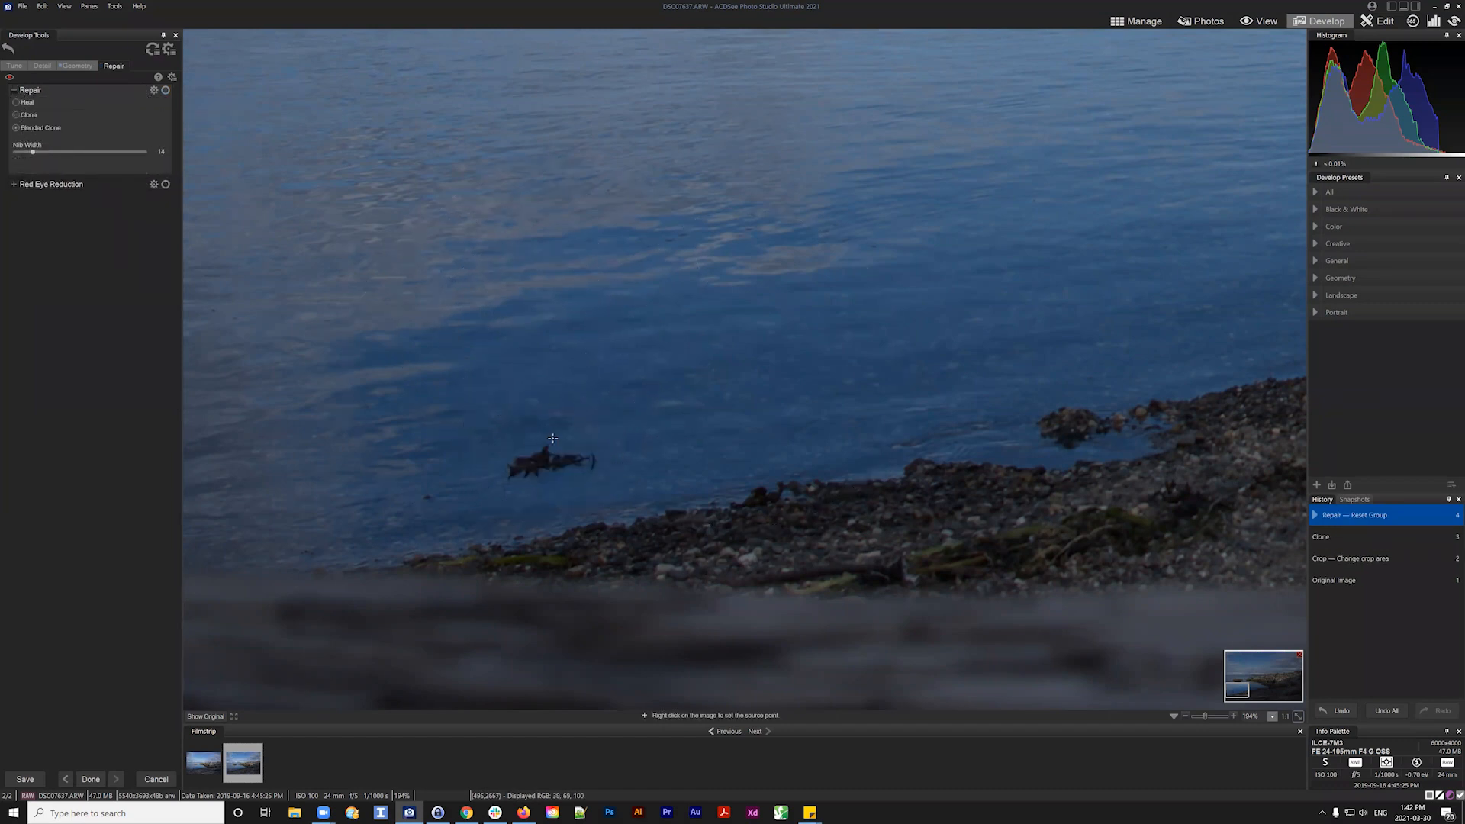
{"action": "scroll", "coordinate": [559, 534], "scroll_direction": "down", "scroll_amount": 2}
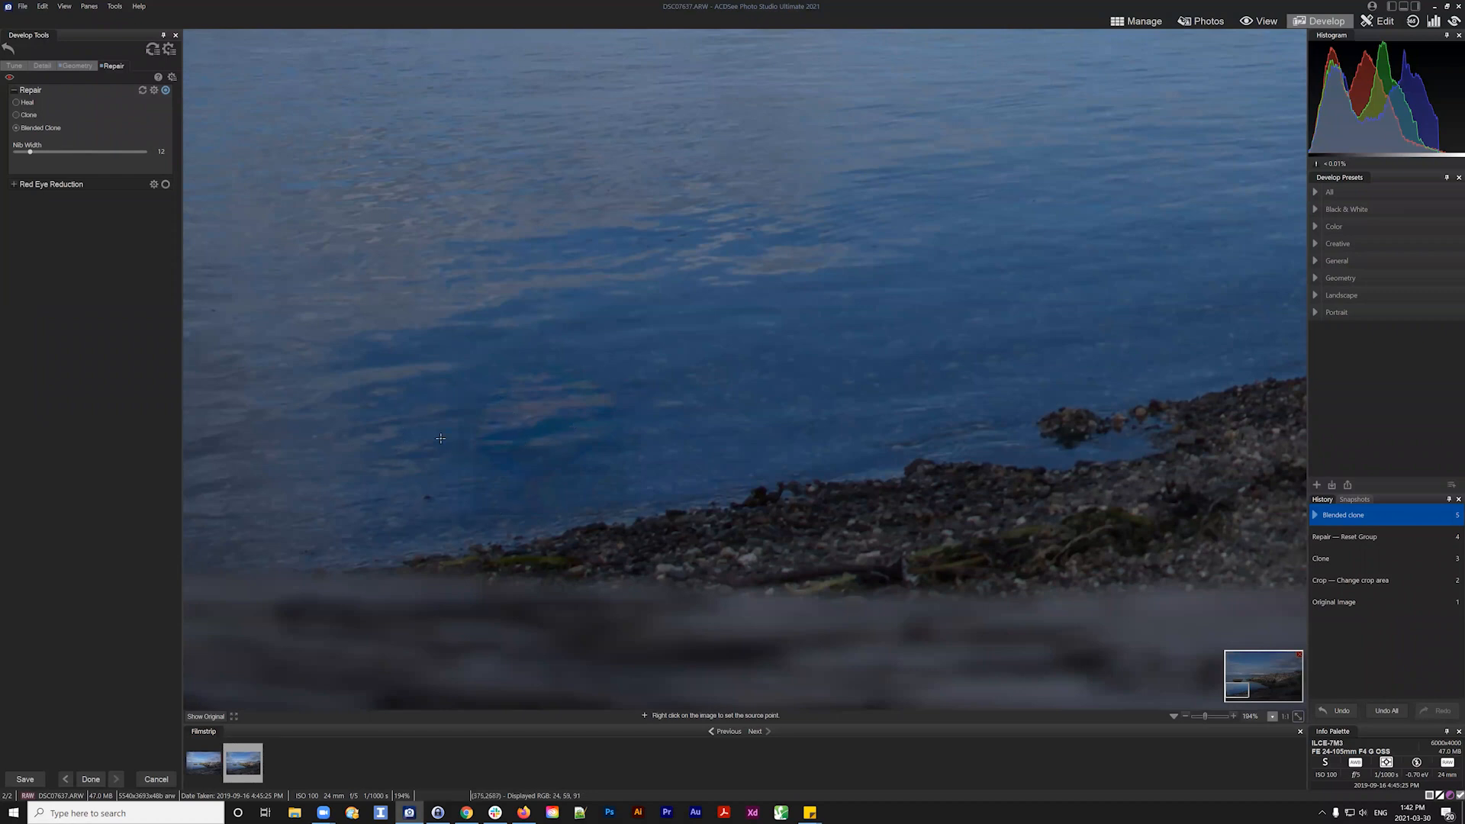
{"action": "left_click", "coordinate": [143, 91]}
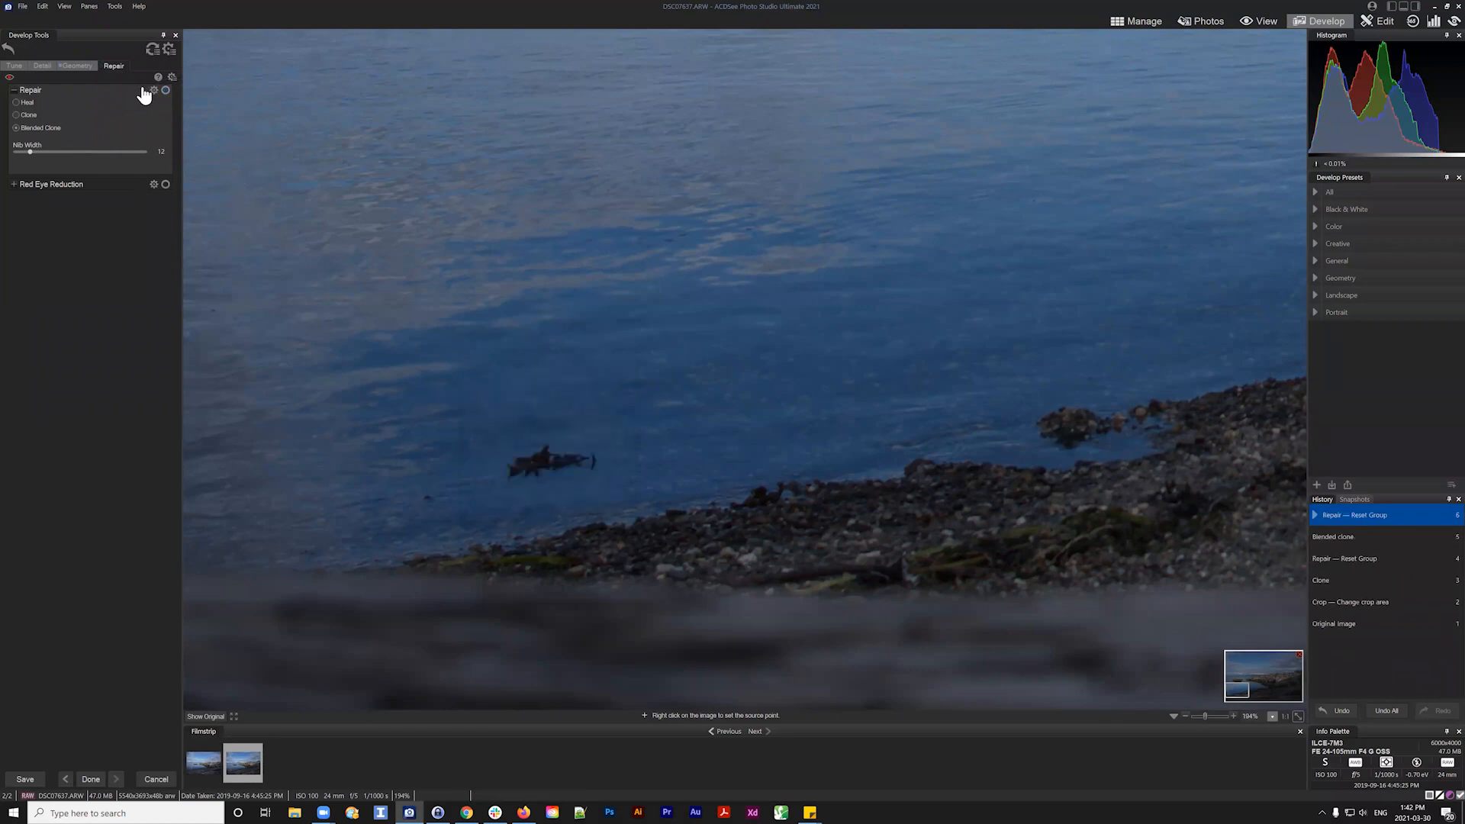
Heal the floating seaweed with nib width 32, using a clear patch of water as the source
{"action": "left_click", "coordinate": [23, 102]}
{"action": "right_click", "coordinate": [944, 331]}
{"action": "mouse_move", "coordinate": [645, 419]}
{"action": "left_mouse_down"}
{"action": "mouse_move", "coordinate": [474, 428]}
{"action": "mouse_move", "coordinate": [687, 401]}
{"action": "left_mouse_up"}
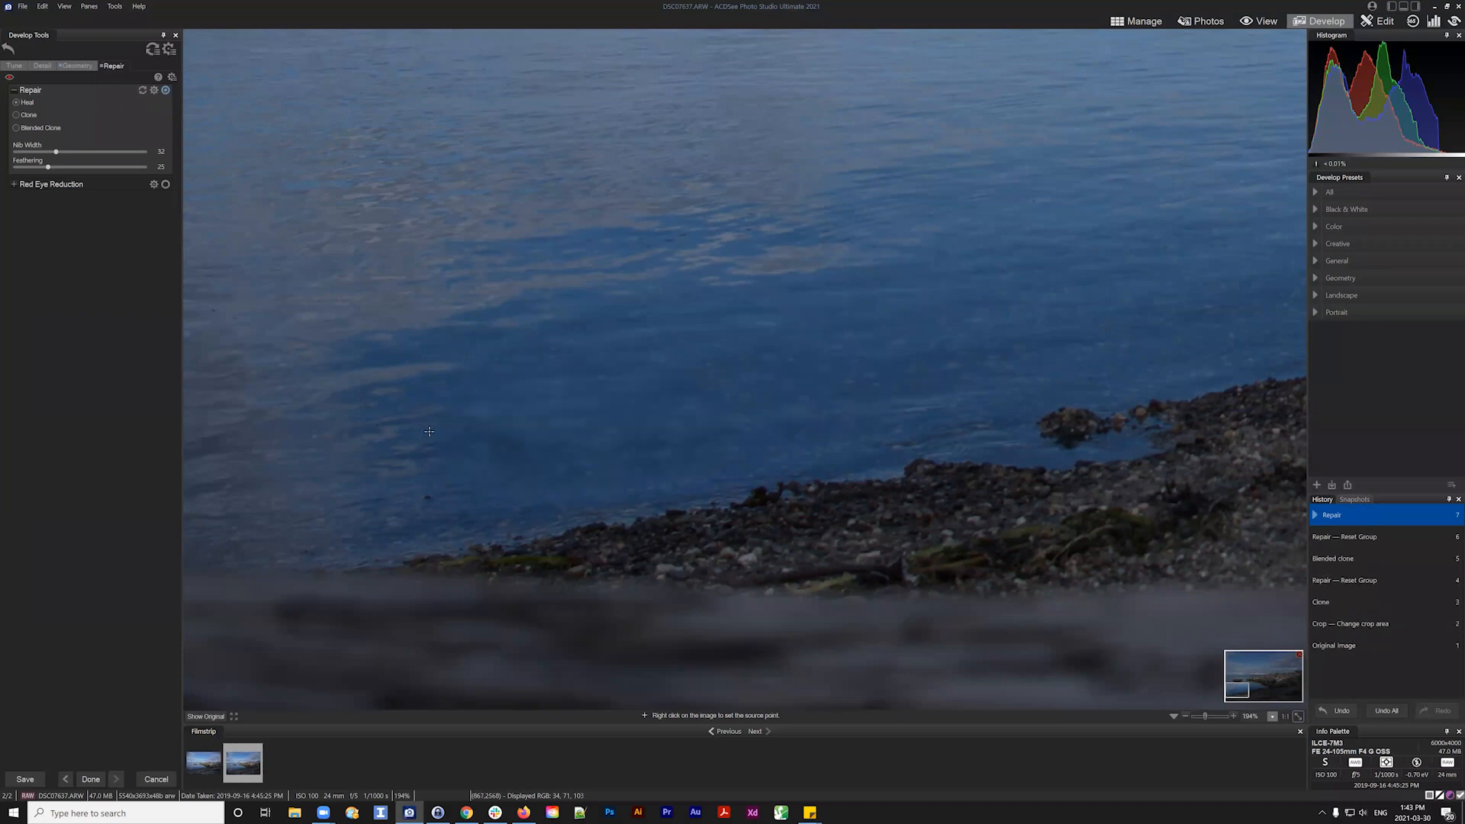
Try to heal the water beside the removed seaweed from a new source point, and undo both Heal repairs
{"action": "right_click", "coordinate": [264, 398]}
{"action": "left_click_drag", "start_coordinate": [407, 398], "coordinate": [504, 398]}
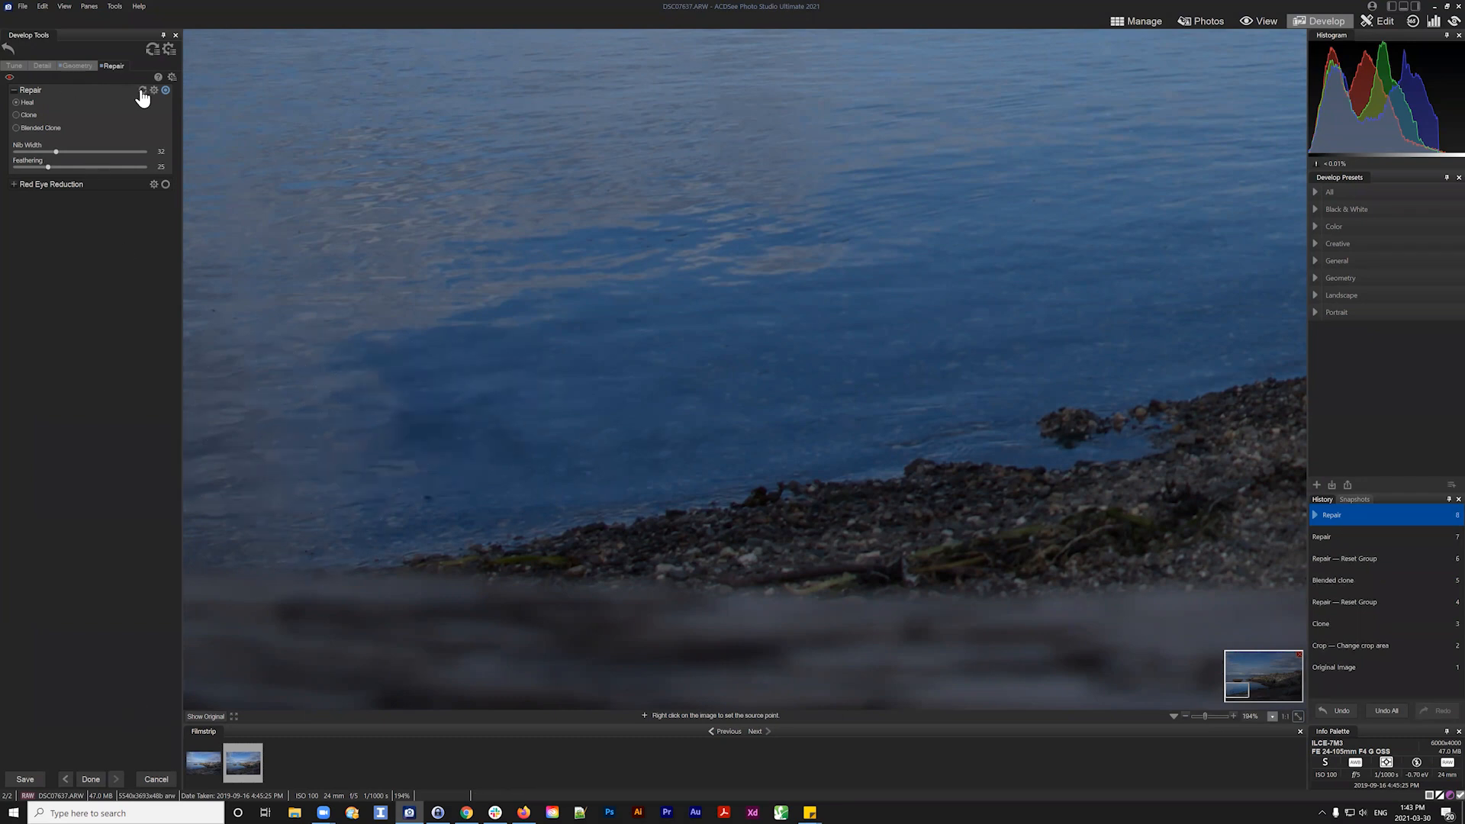
{"action": "left_click", "coordinate": [1338, 712]}
{"action": "left_click", "coordinate": [1338, 711]}
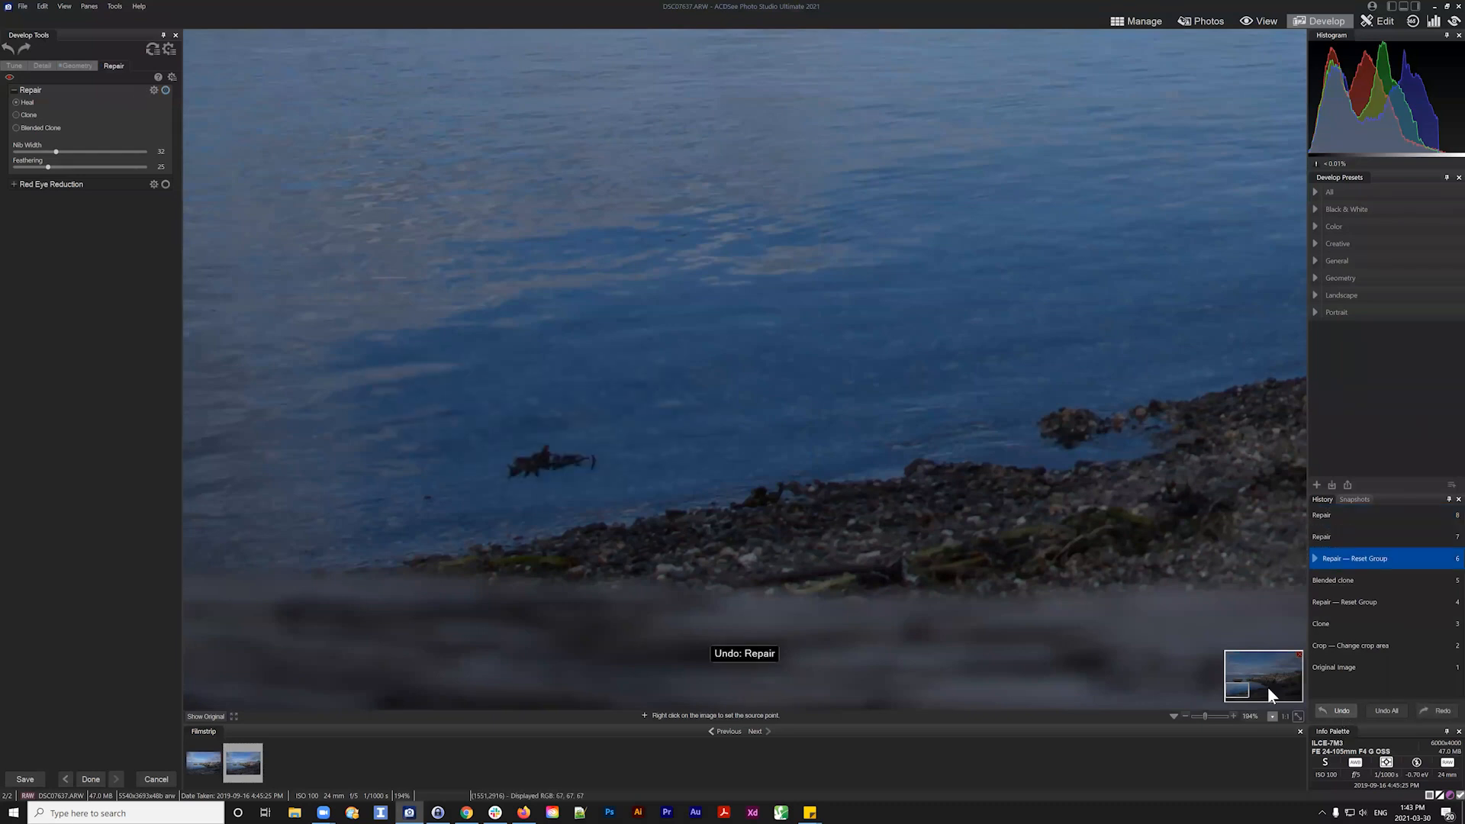
Paint over the floating seaweed again with Heal, and compare the photo without and with this repair
{"action": "left_click_drag", "start_coordinate": [589, 438], "coordinate": [507, 441]}
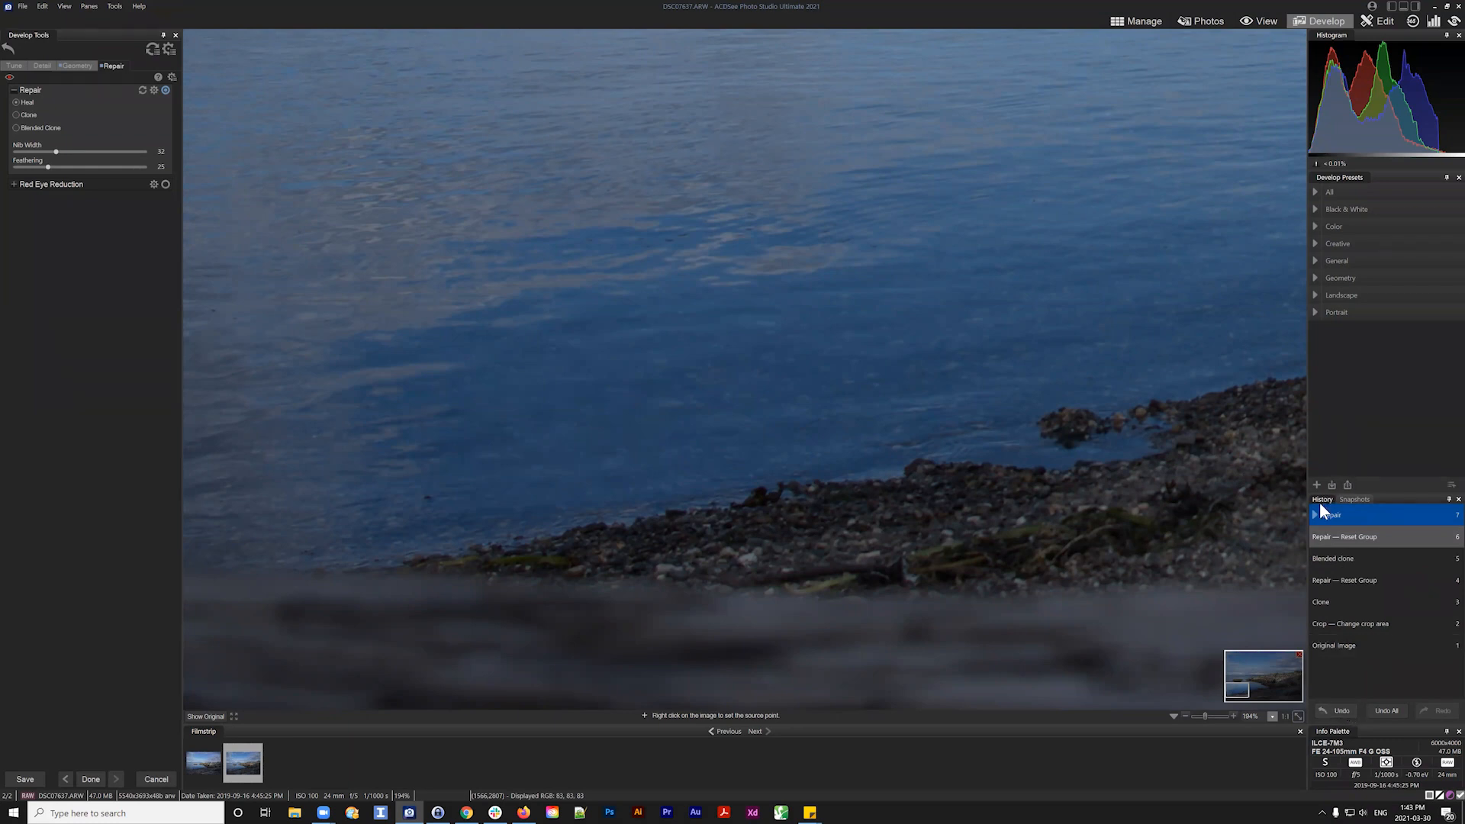
{"action": "left_click", "coordinate": [1337, 711]}
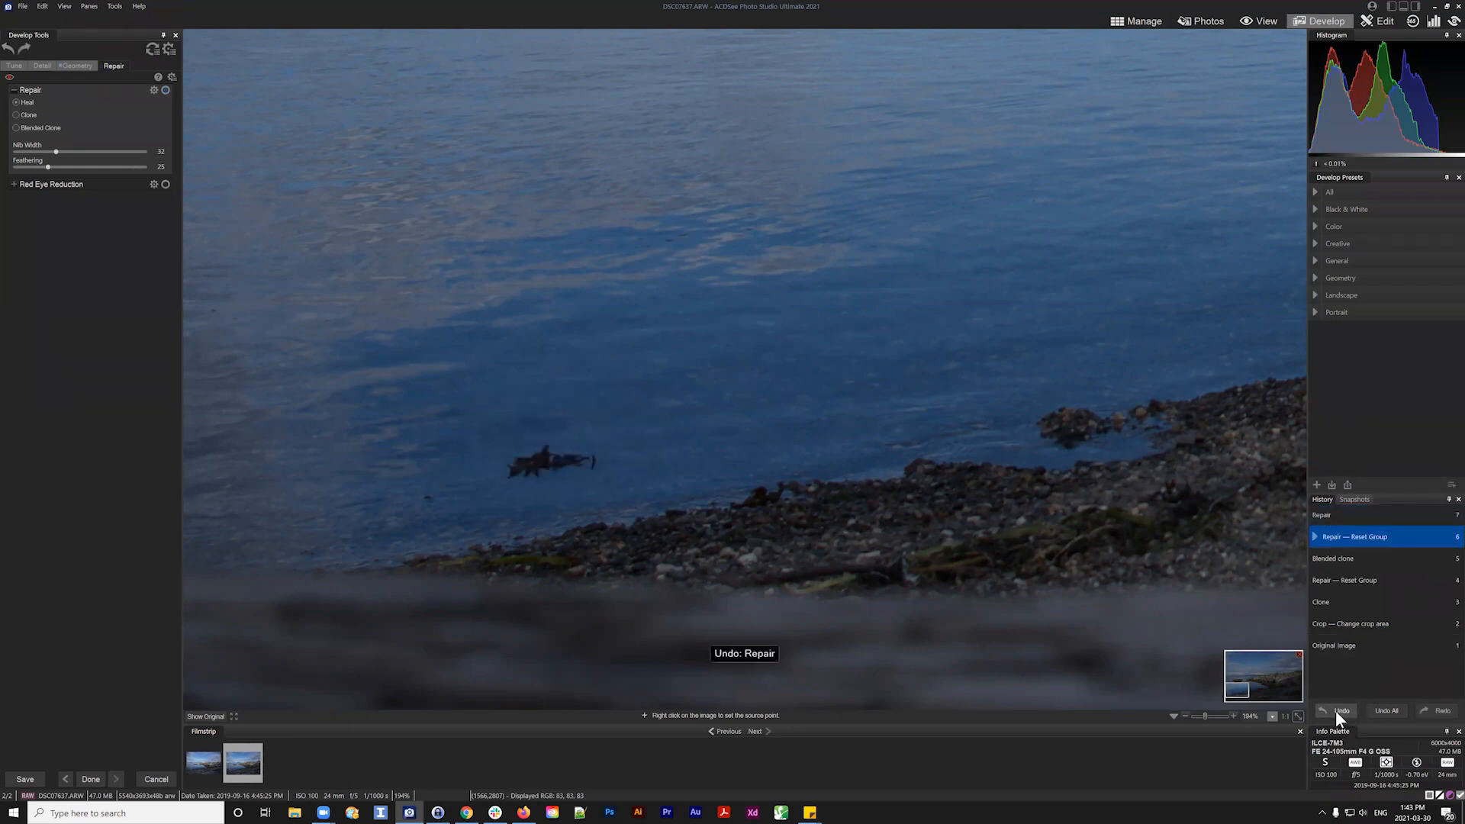
{"action": "left_click", "coordinate": [1438, 711]}
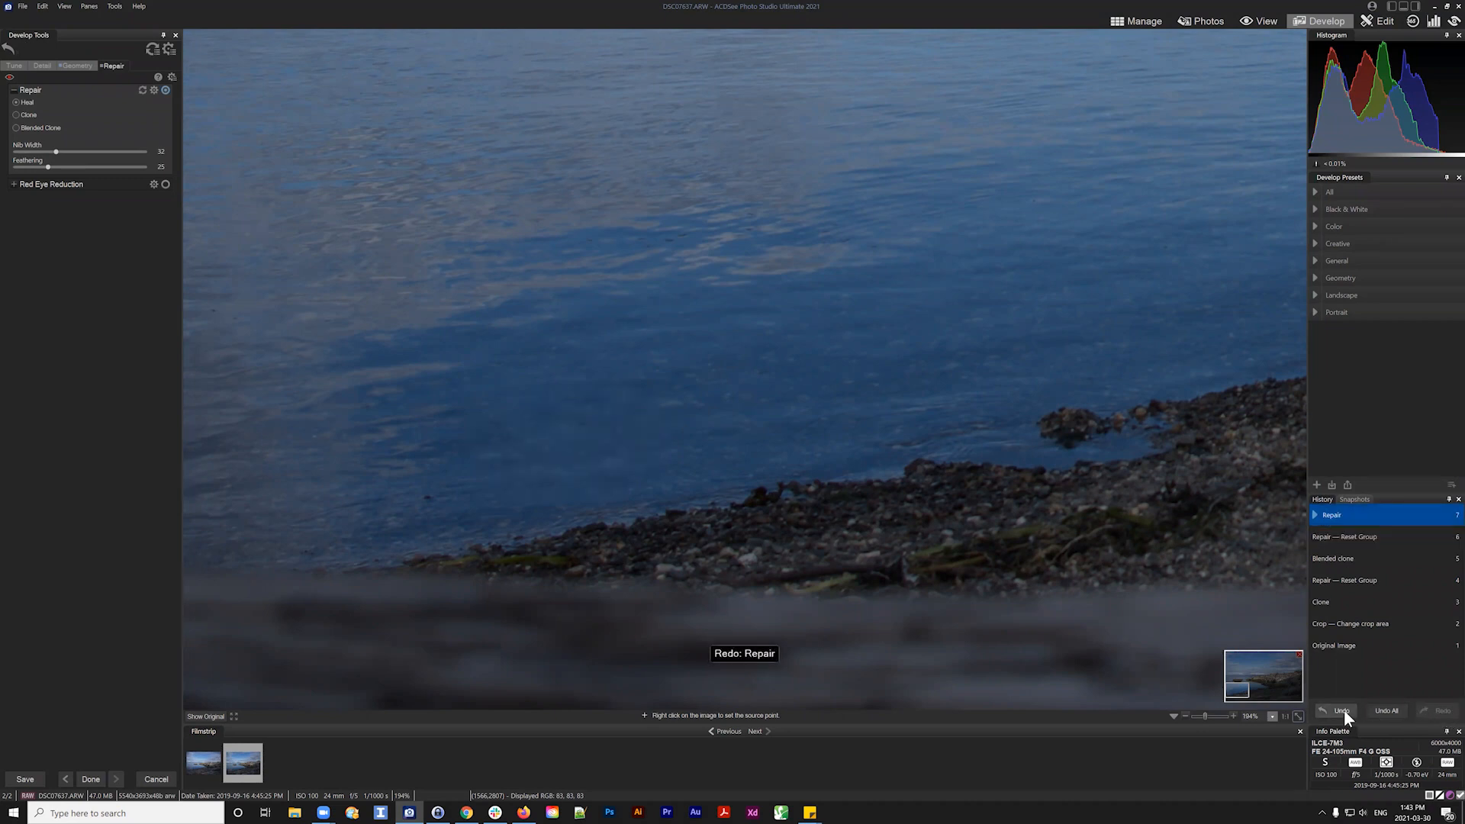
Step back through the edit history to the Clone edit, and restore the edits up to the latest Heal repair
{"action": "left_click", "coordinate": [1344, 710]}
{"action": "left_click", "coordinate": [1341, 708]}
{"action": "left_click", "coordinate": [1341, 708]}
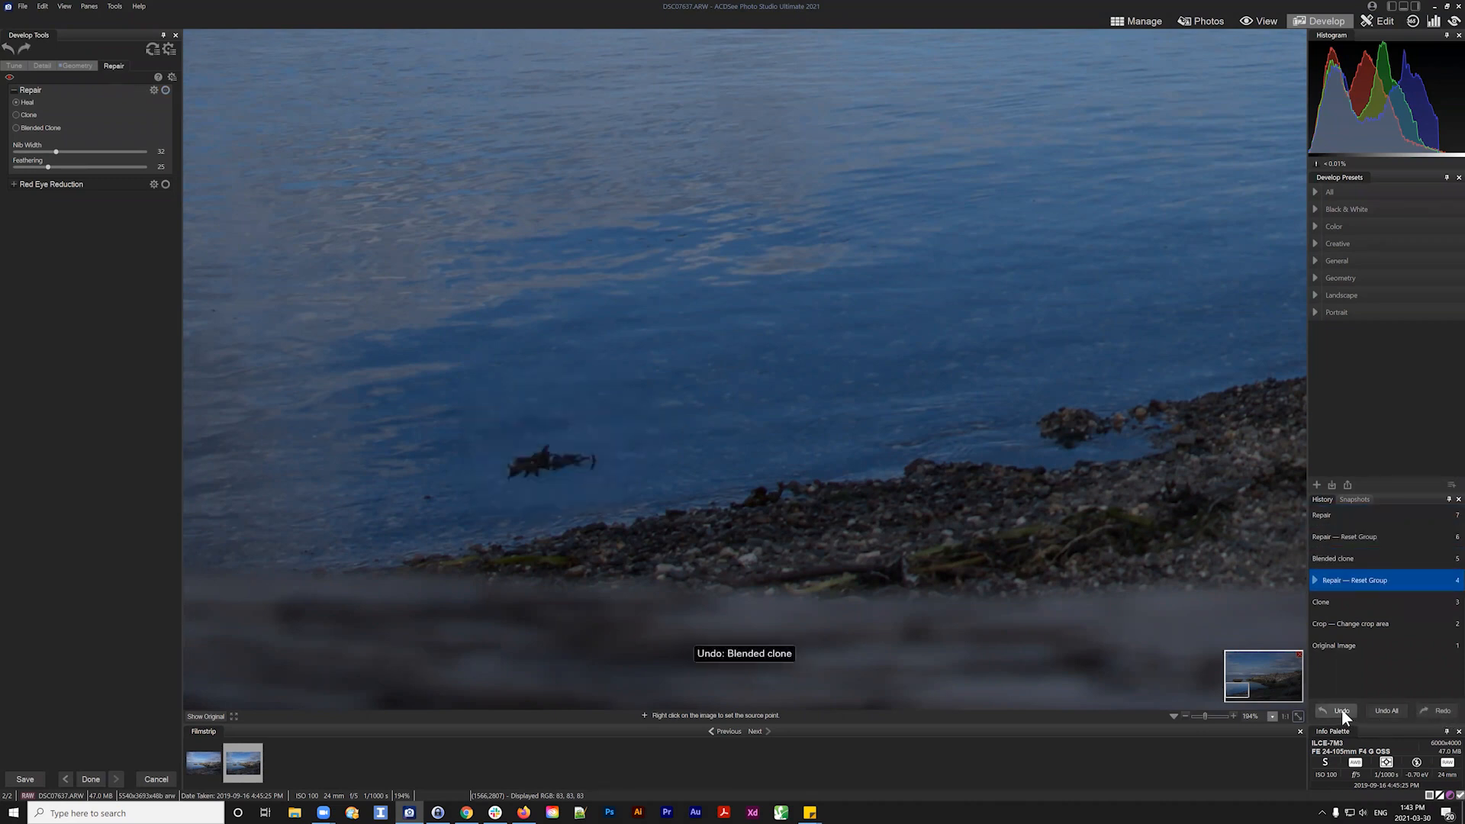
{"action": "left_click", "coordinate": [1342, 708]}
{"action": "left_click", "coordinate": [1442, 710]}
{"action": "left_click", "coordinate": [1442, 710]}
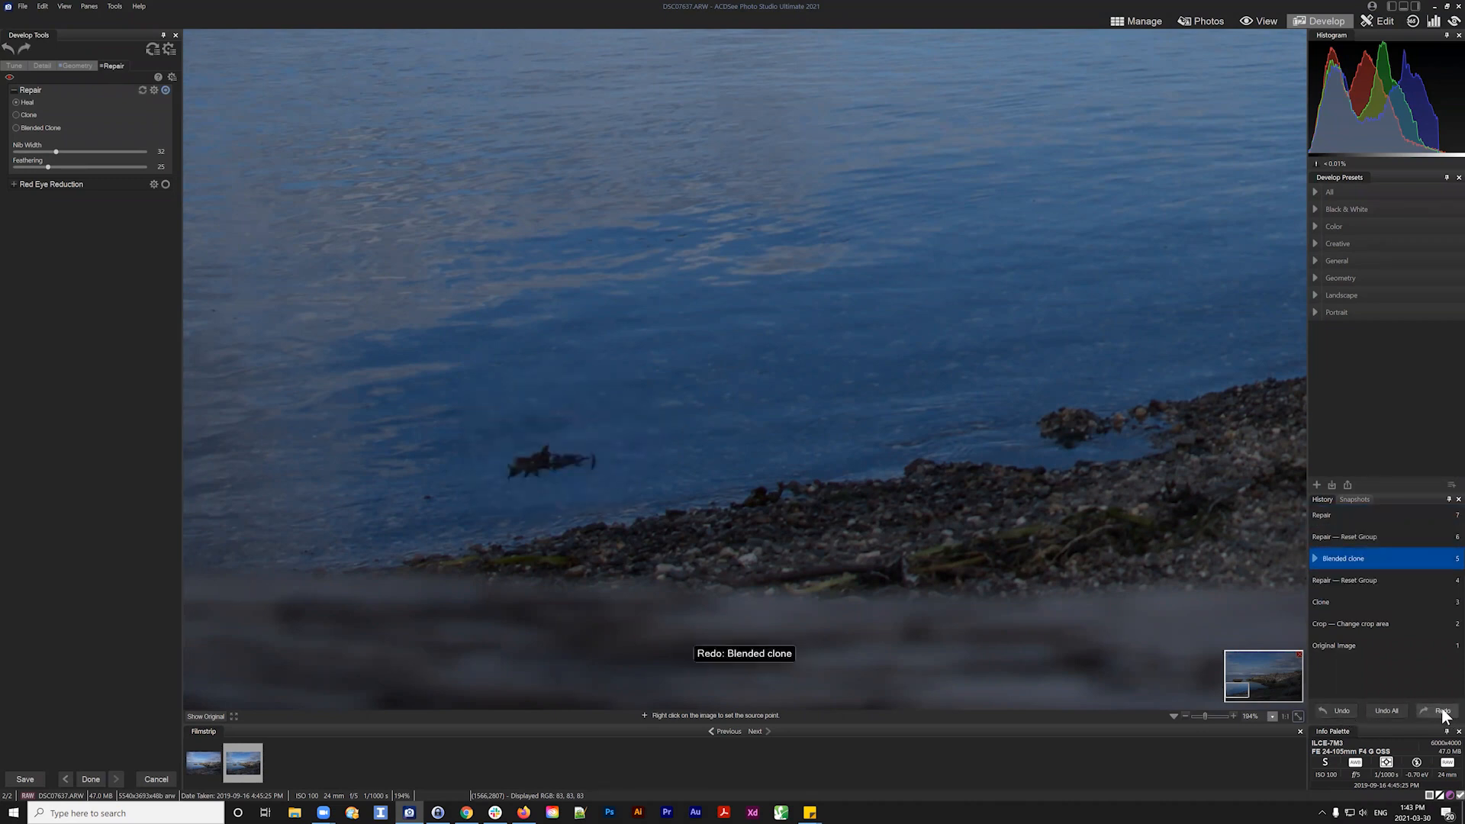
{"action": "left_click", "coordinate": [1442, 711]}
{"action": "left_click", "coordinate": [1441, 711]}
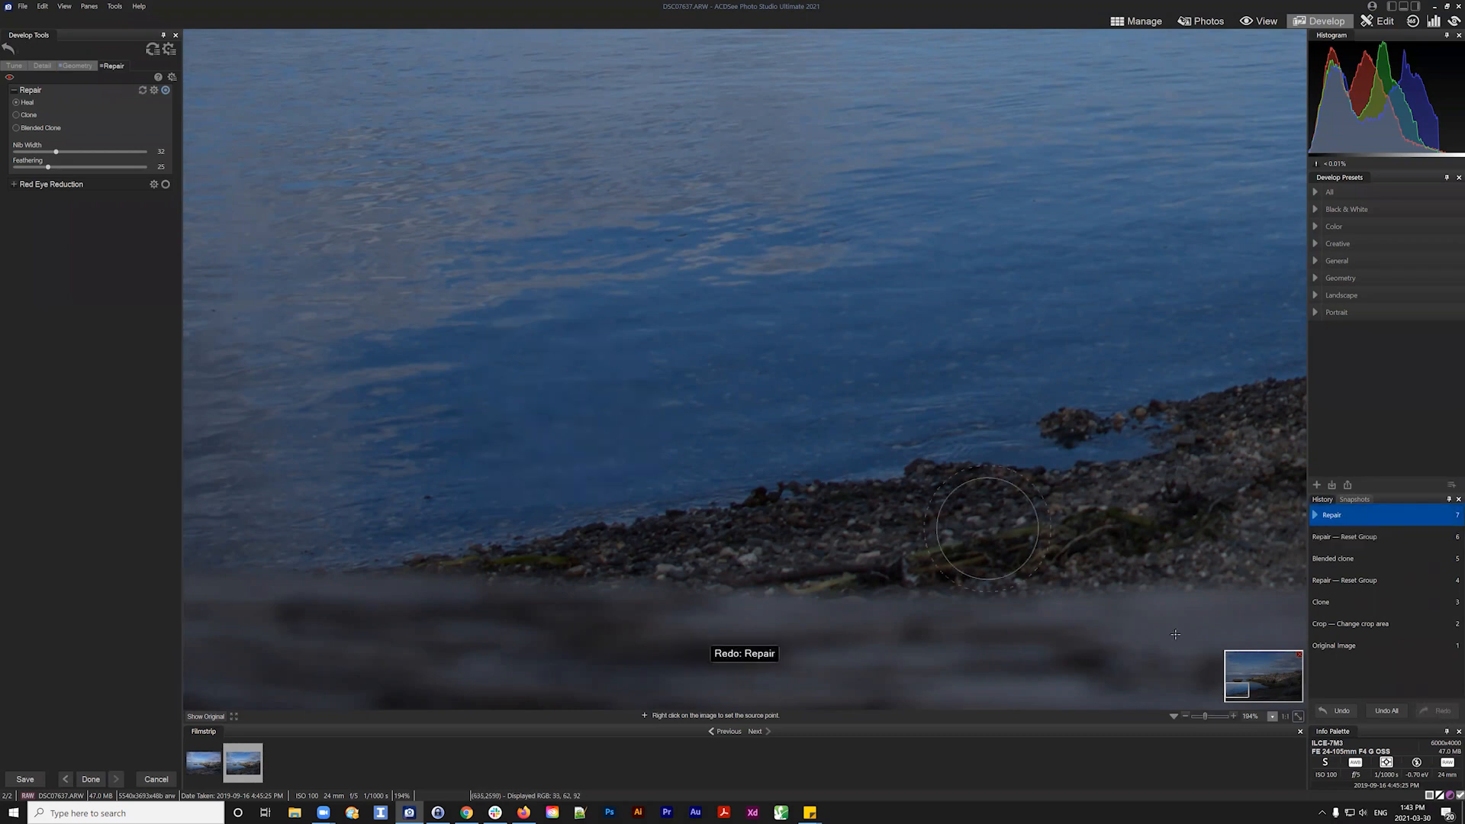
Lift the shadow end of the Standard RGB tone curve slightly in the Tune settings
{"action": "left_click", "coordinate": [1297, 713]}
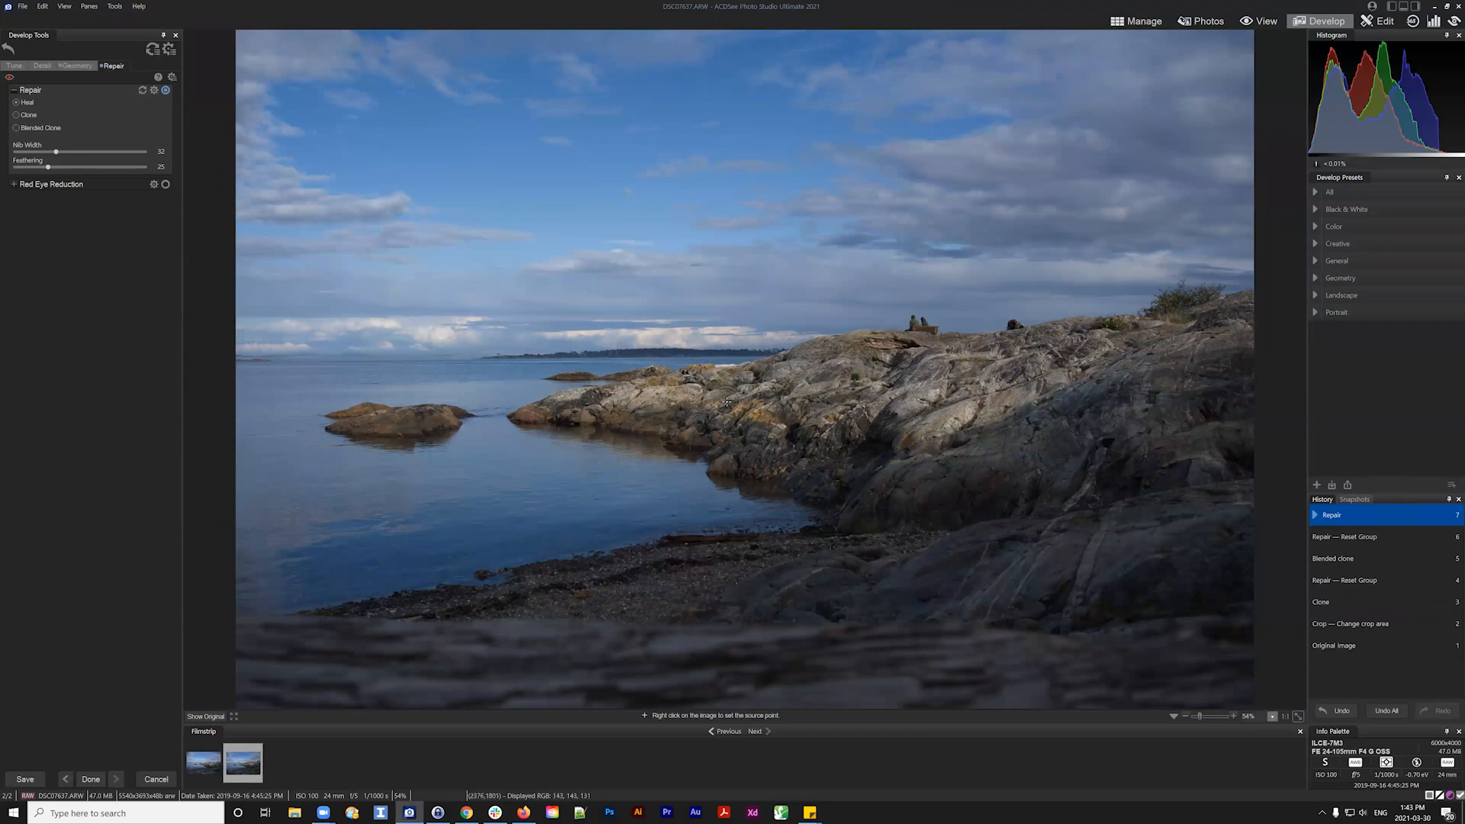
{"action": "left_click", "coordinate": [14, 66]}
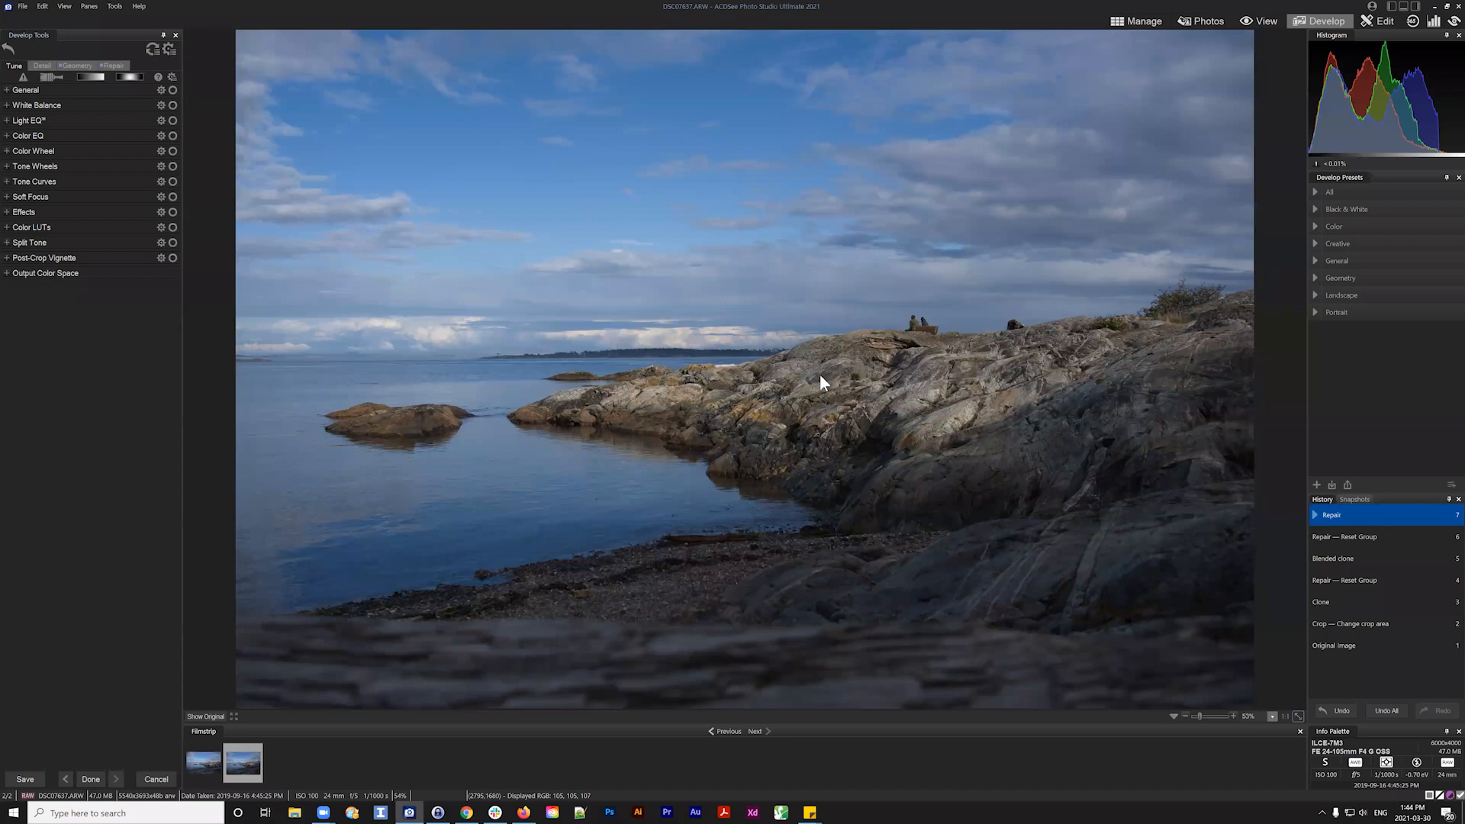
{"action": "left_click", "coordinate": [7, 184]}
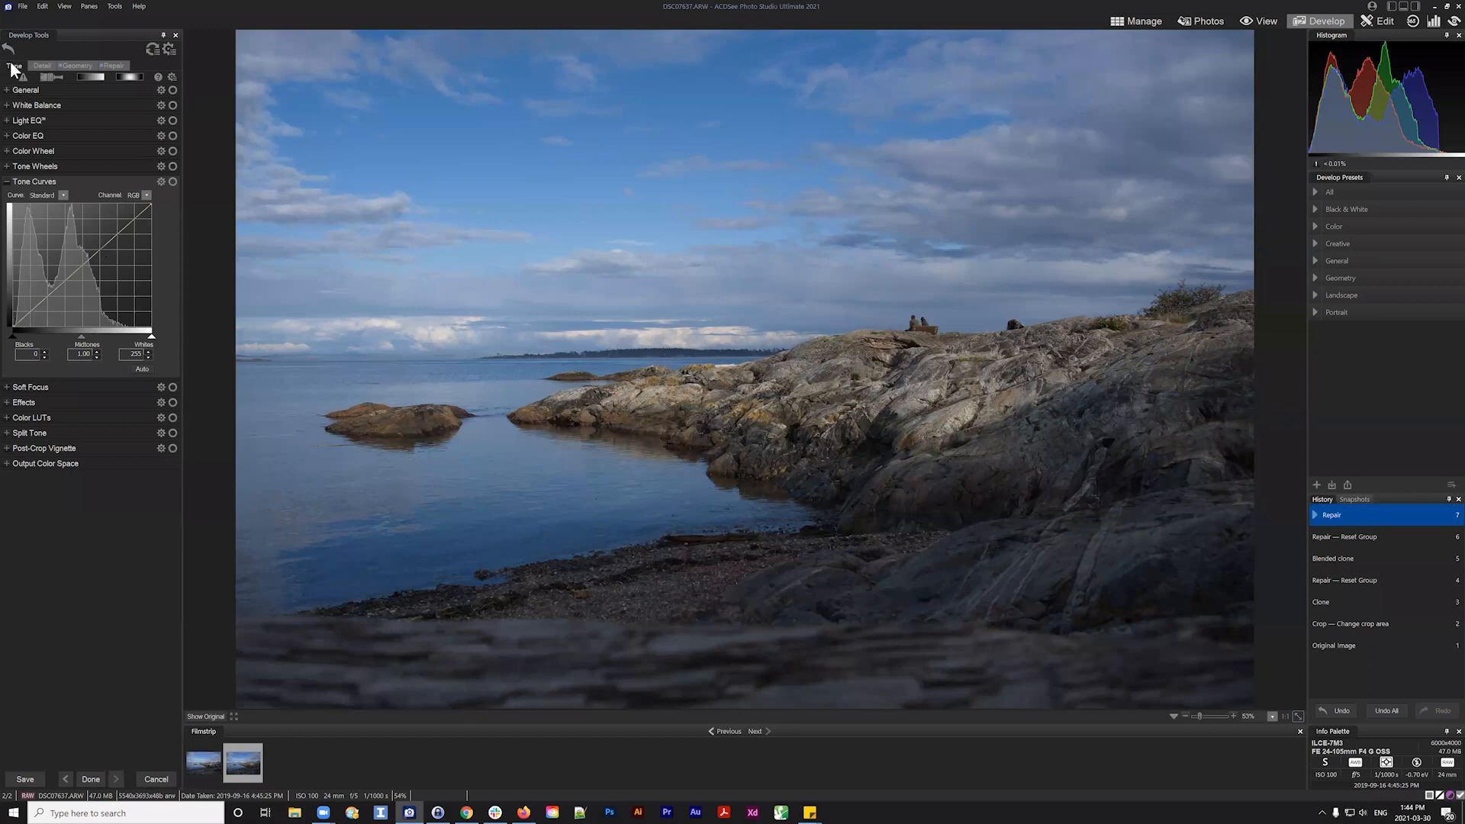
{"action": "left_click", "coordinate": [10, 187]}
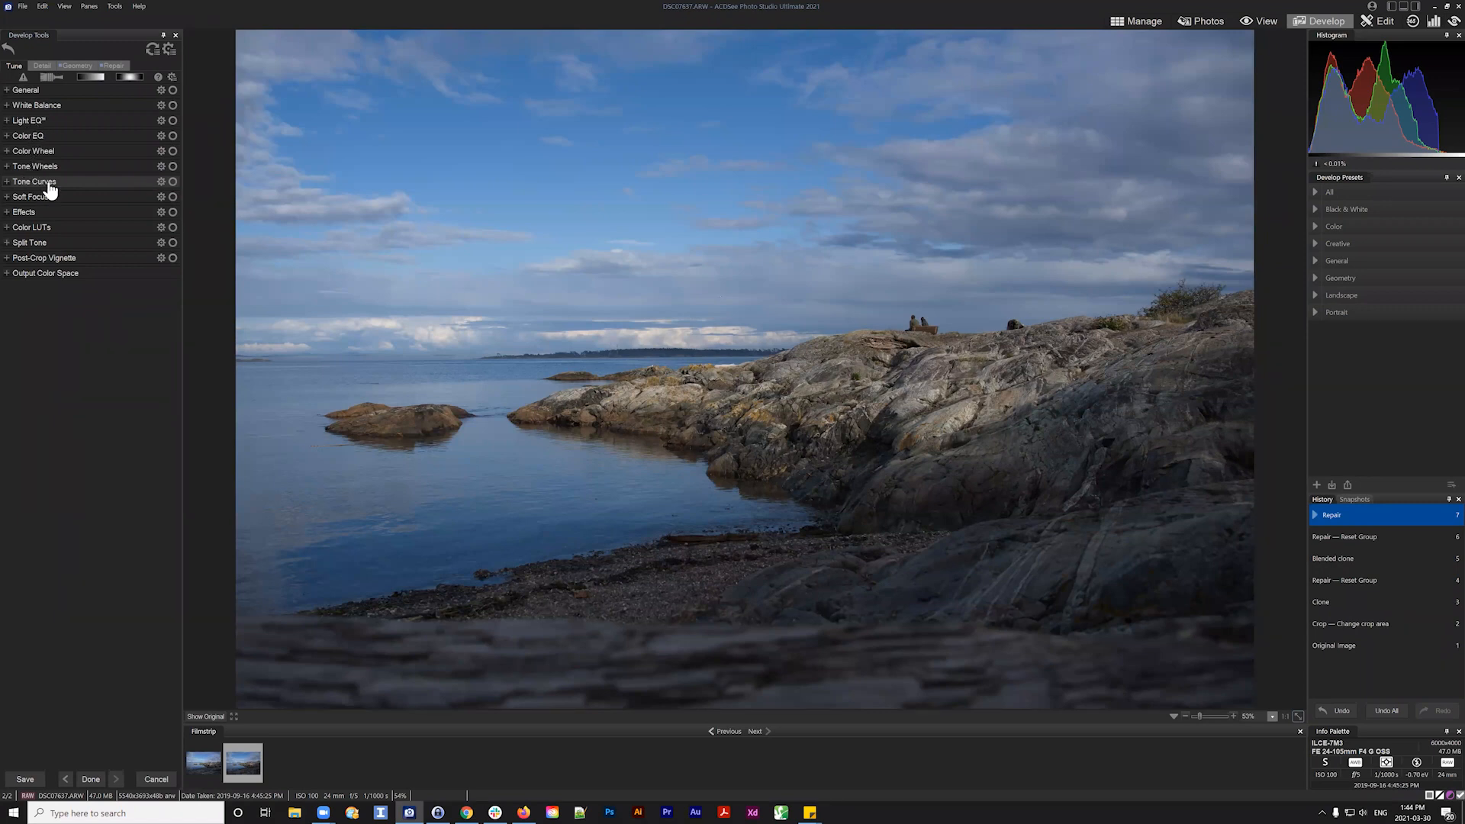
{"action": "left_click", "coordinate": [9, 183]}
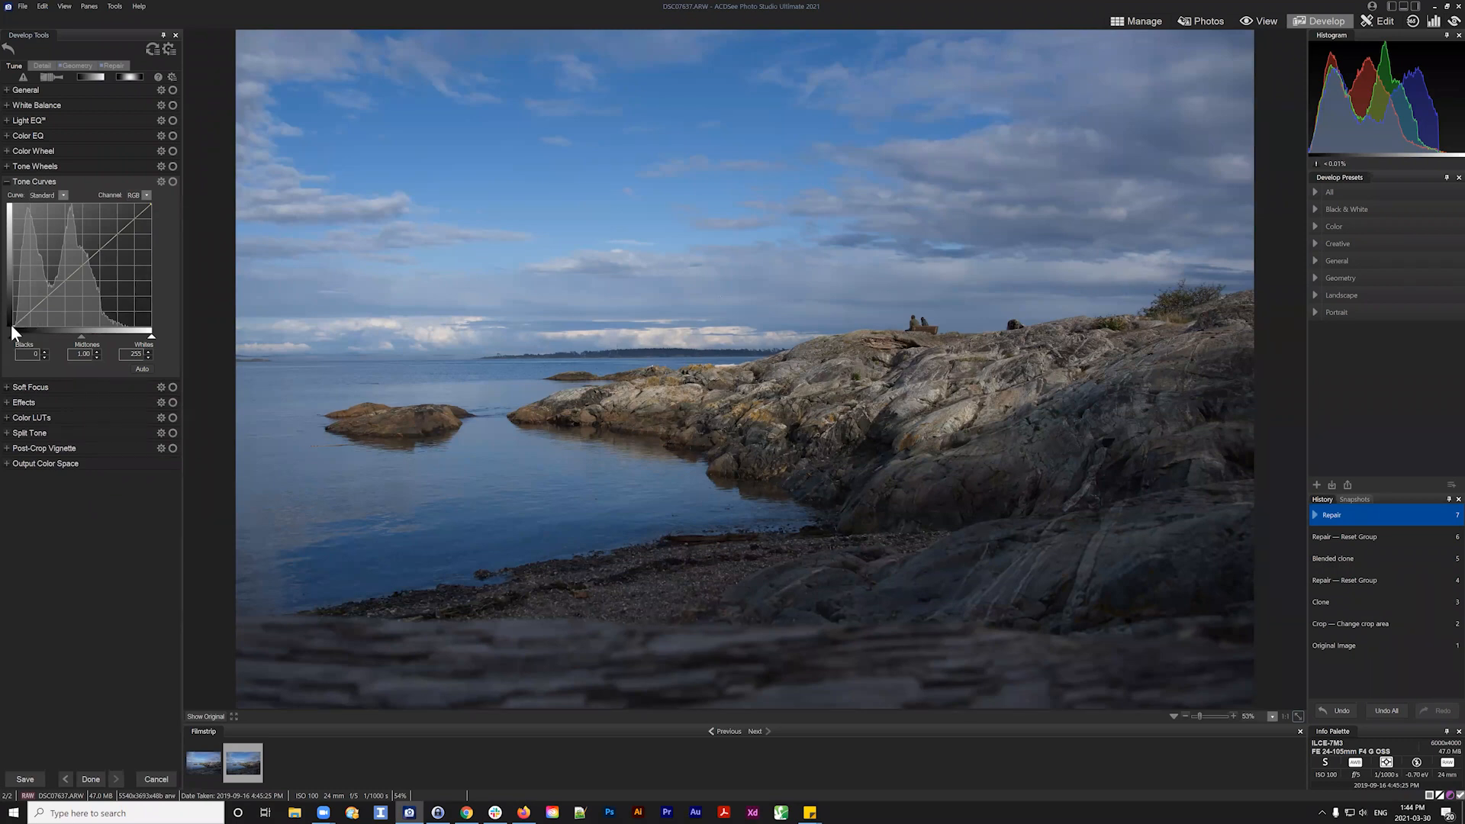
{"action": "mouse_move", "coordinate": [16, 324]}
{"action": "left_mouse_down"}
{"action": "mouse_move", "coordinate": [9, 204]}
{"action": "mouse_move", "coordinate": [9, 332]}
{"action": "mouse_move", "coordinate": [154, 325]}
{"action": "mouse_move", "coordinate": [9, 323]}
{"action": "left_mouse_up"}
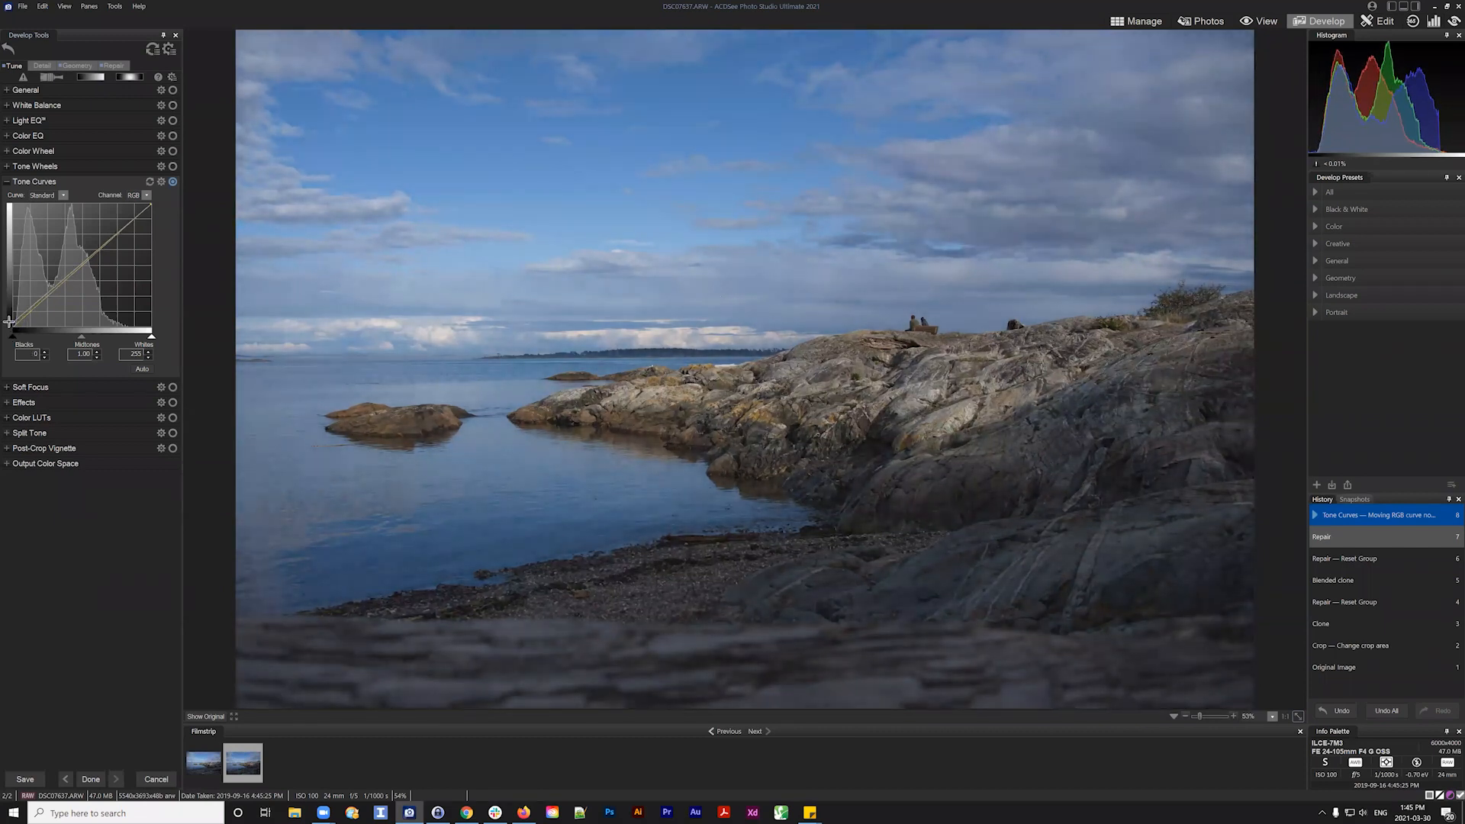
Lower the shadows on the RGB tone curve, set its midtones to 0.97 and compare with the original photo
{"action": "mouse_move", "coordinate": [9, 321]}
{"action": "left_mouse_down"}
{"action": "mouse_move", "coordinate": [84, 264]}
{"action": "mouse_move", "coordinate": [10, 320]}
{"action": "left_mouse_up"}
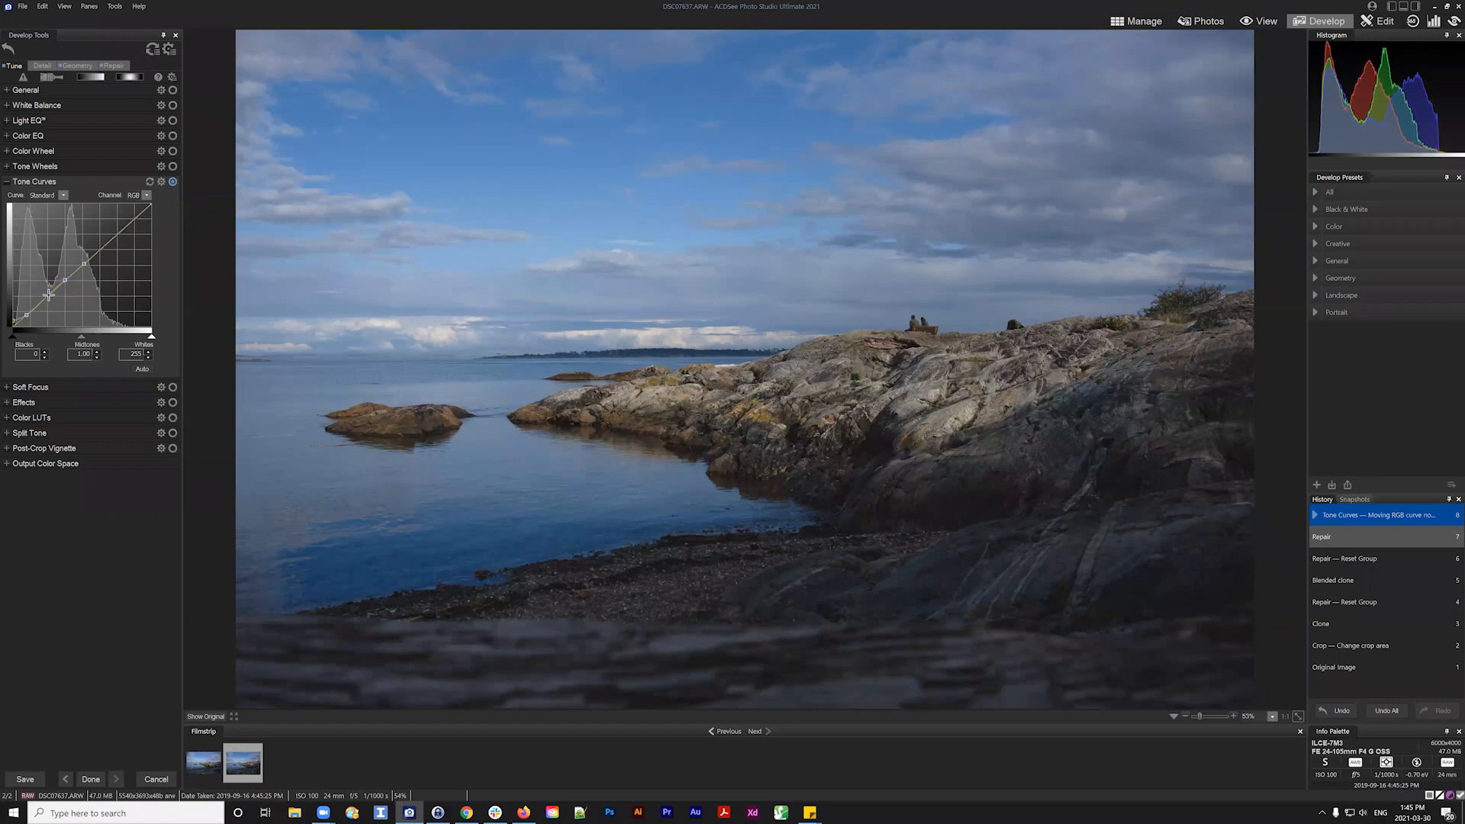
{"action": "left_click_drag", "start_coordinate": [83, 335], "coordinate": [83, 335]}
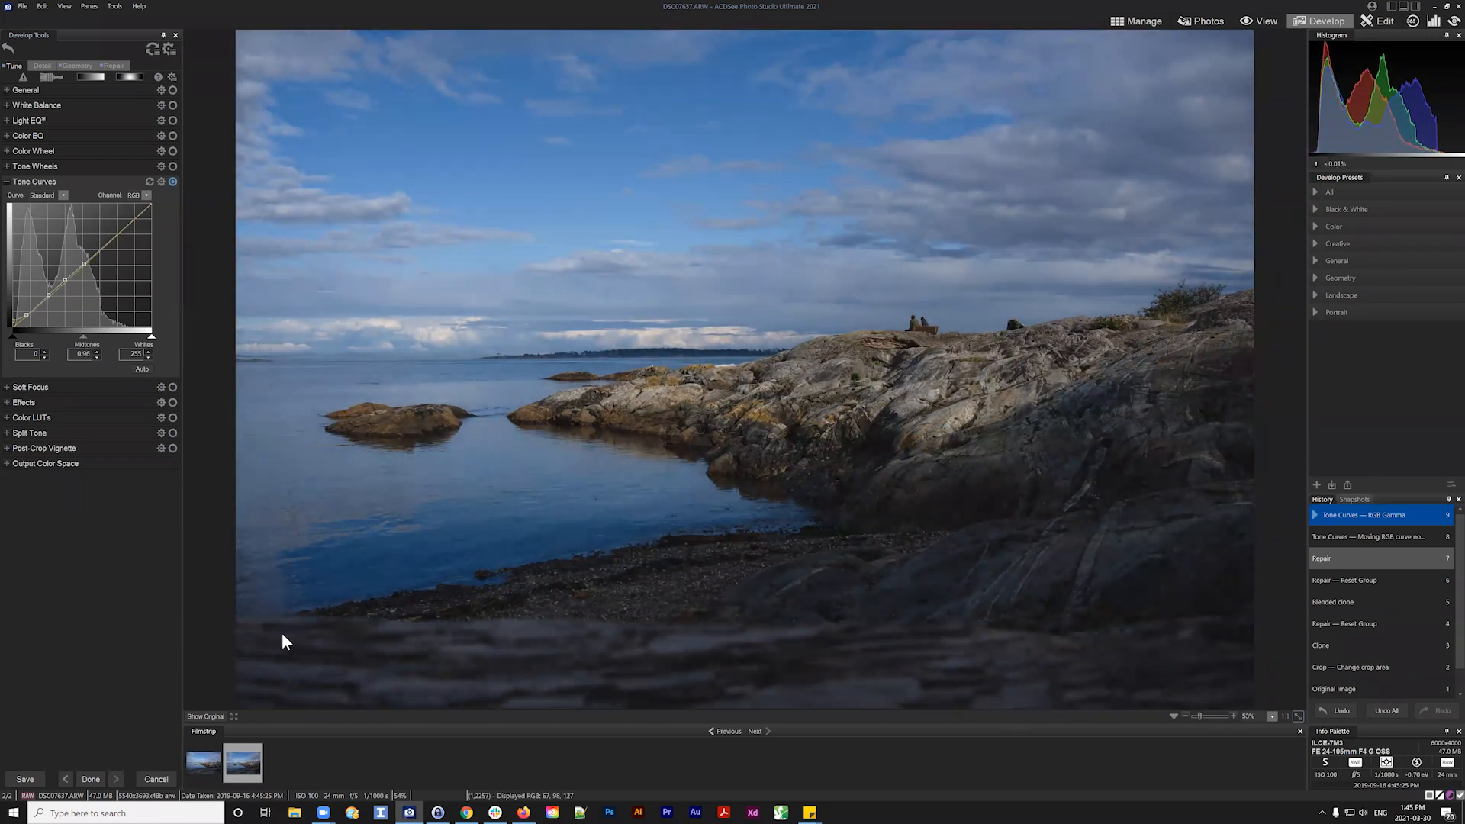
{"action": "left_click", "coordinate": [210, 716]}
{"action": "left_click_drag", "start_coordinate": [84, 334], "coordinate": [82, 334]}
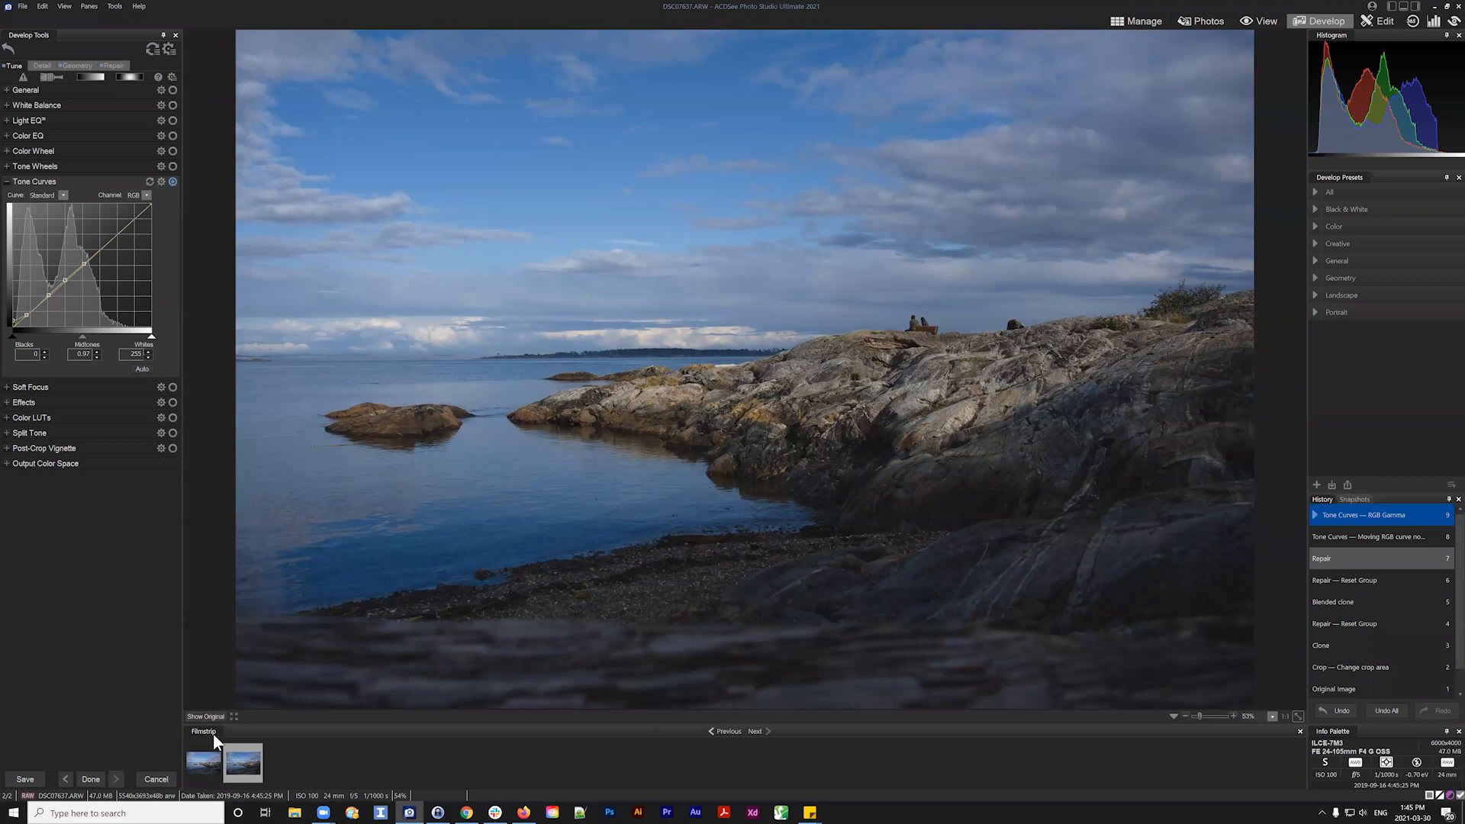
{"action": "left_click", "coordinate": [205, 715]}
Expand the Light EQ settings and collapse the Tone Curves settings
{"action": "left_click", "coordinate": [9, 121]}
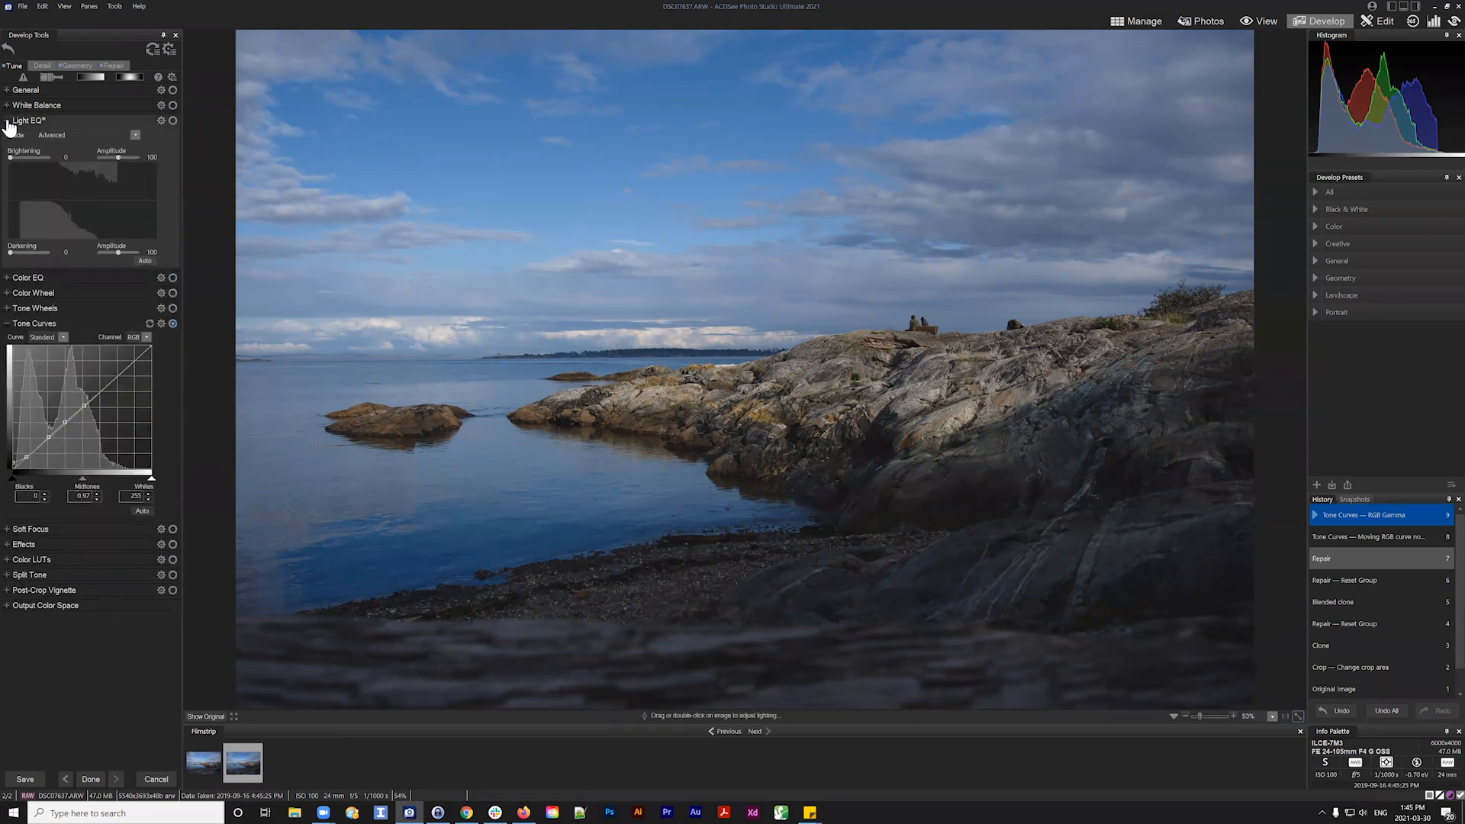
{"action": "left_click", "coordinate": [10, 324]}
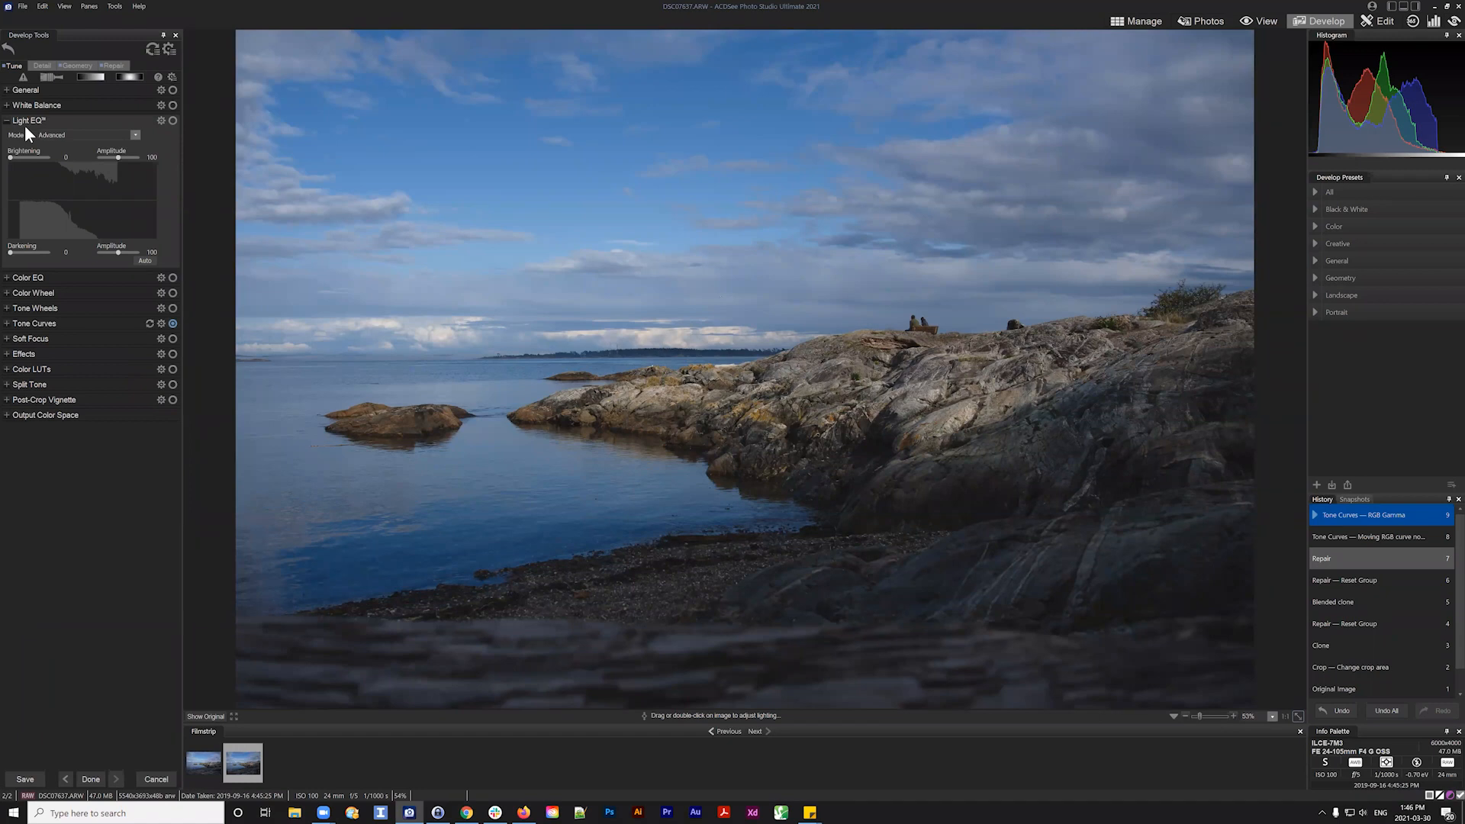
Examine the Light EQ controls offered in Basic, Standard and Advanced modes, ending in Advanced mode
{"action": "left_click", "coordinate": [122, 137]}
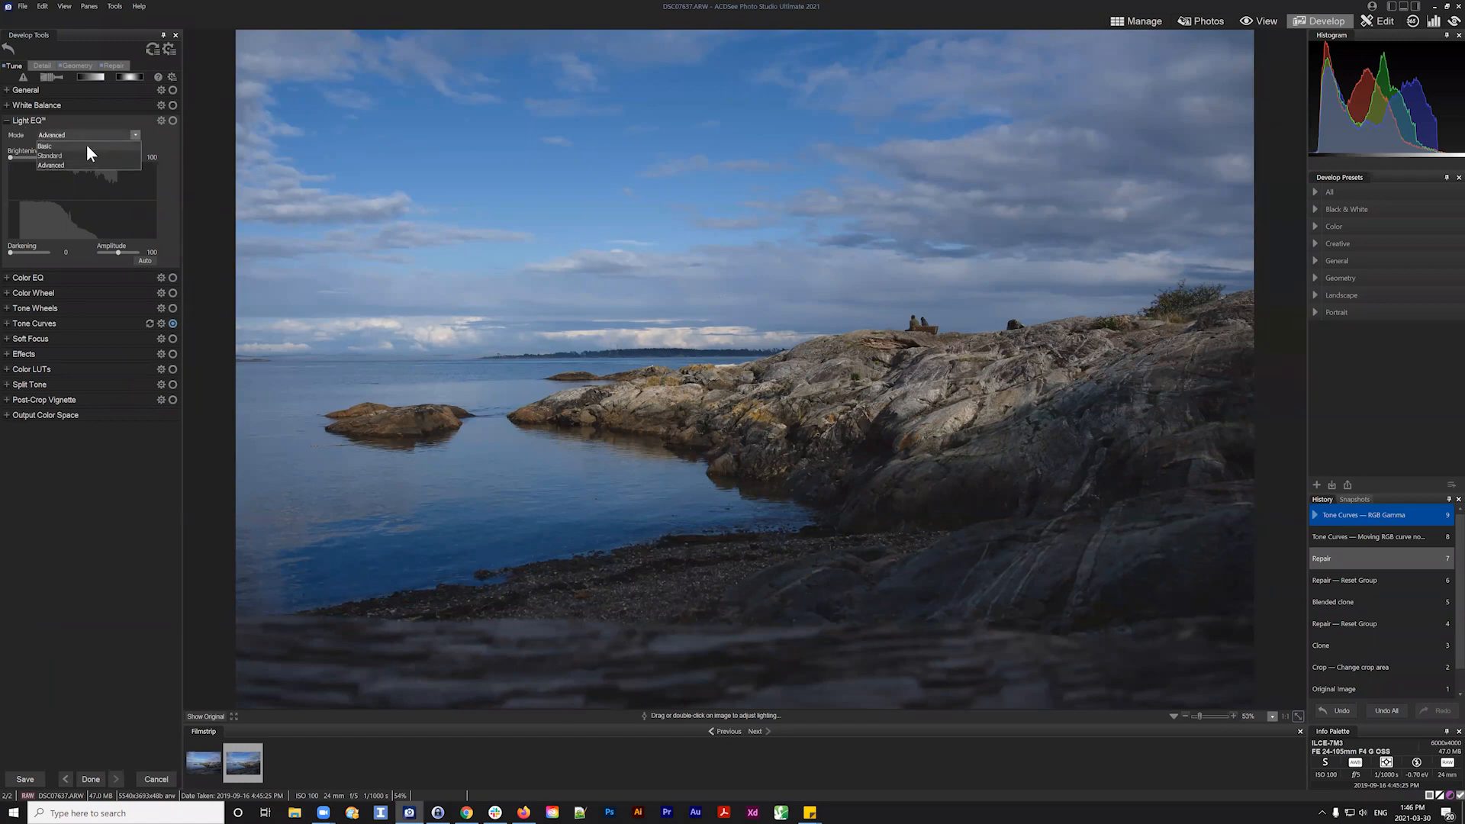
{"action": "left_click", "coordinate": [87, 146]}
{"action": "left_click", "coordinate": [103, 133]}
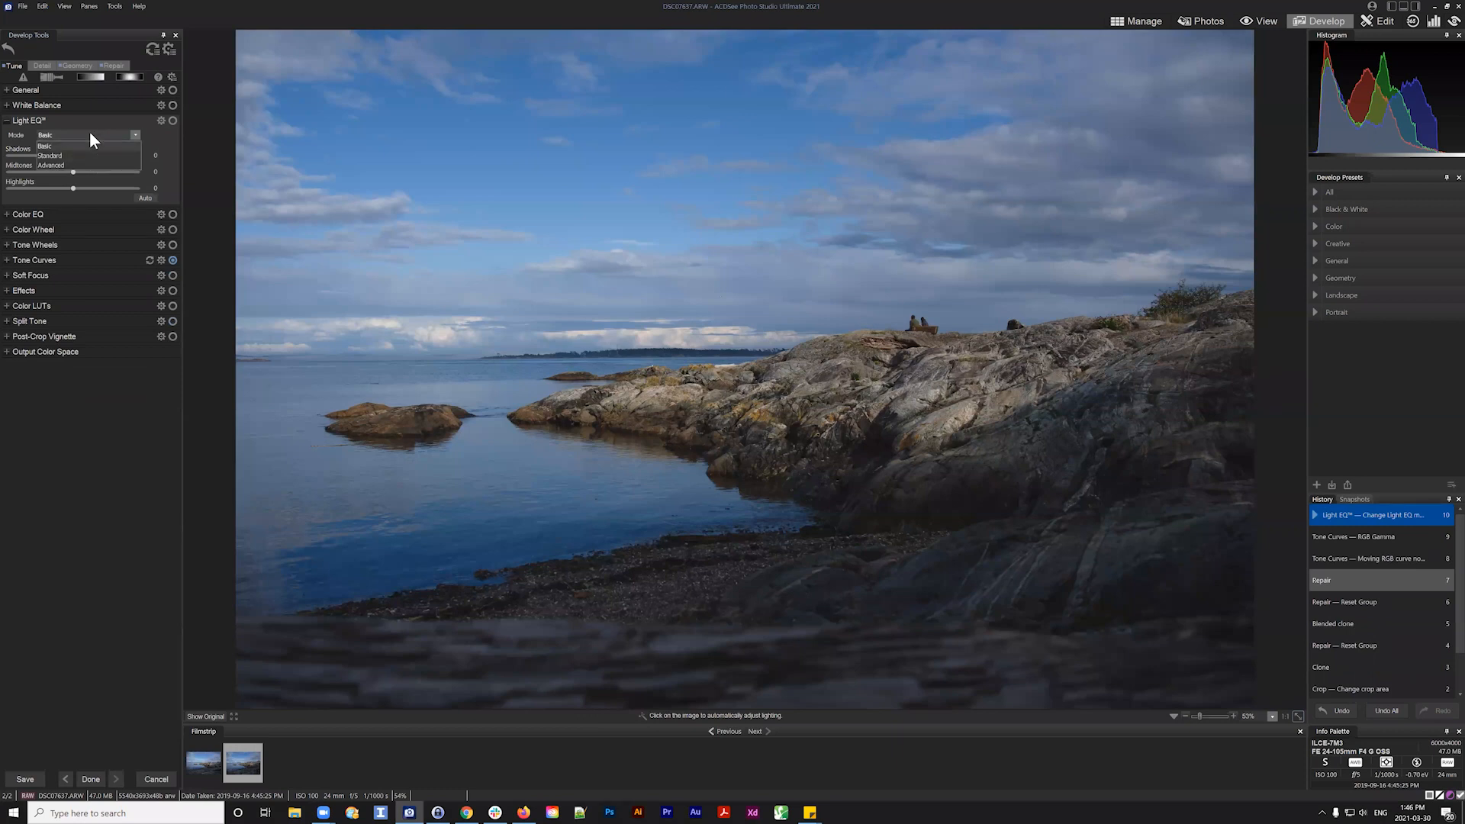
{"action": "left_click", "coordinate": [90, 133]}
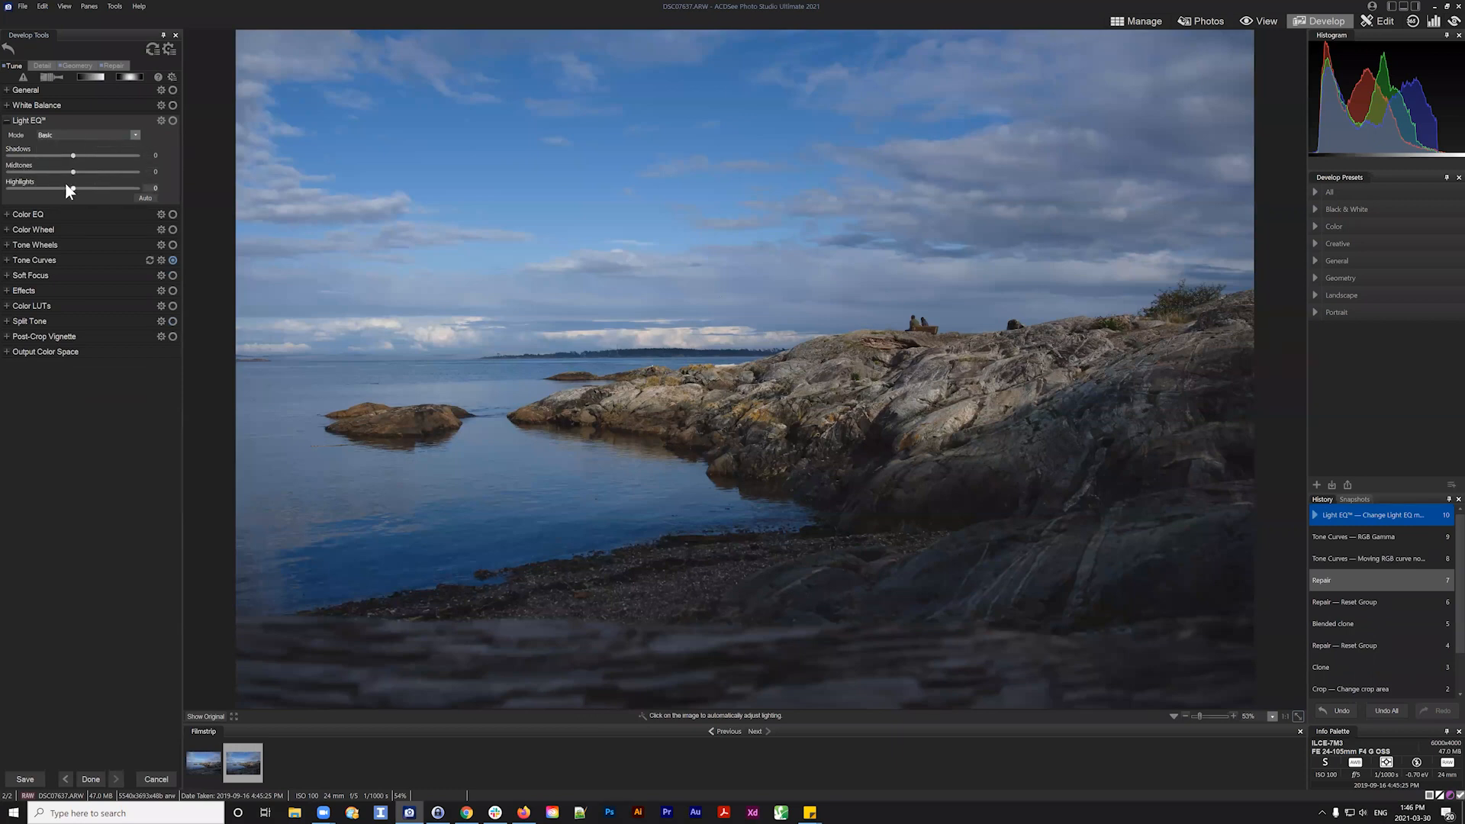
{"action": "left_click", "coordinate": [109, 136]}
{"action": "left_click", "coordinate": [53, 153]}
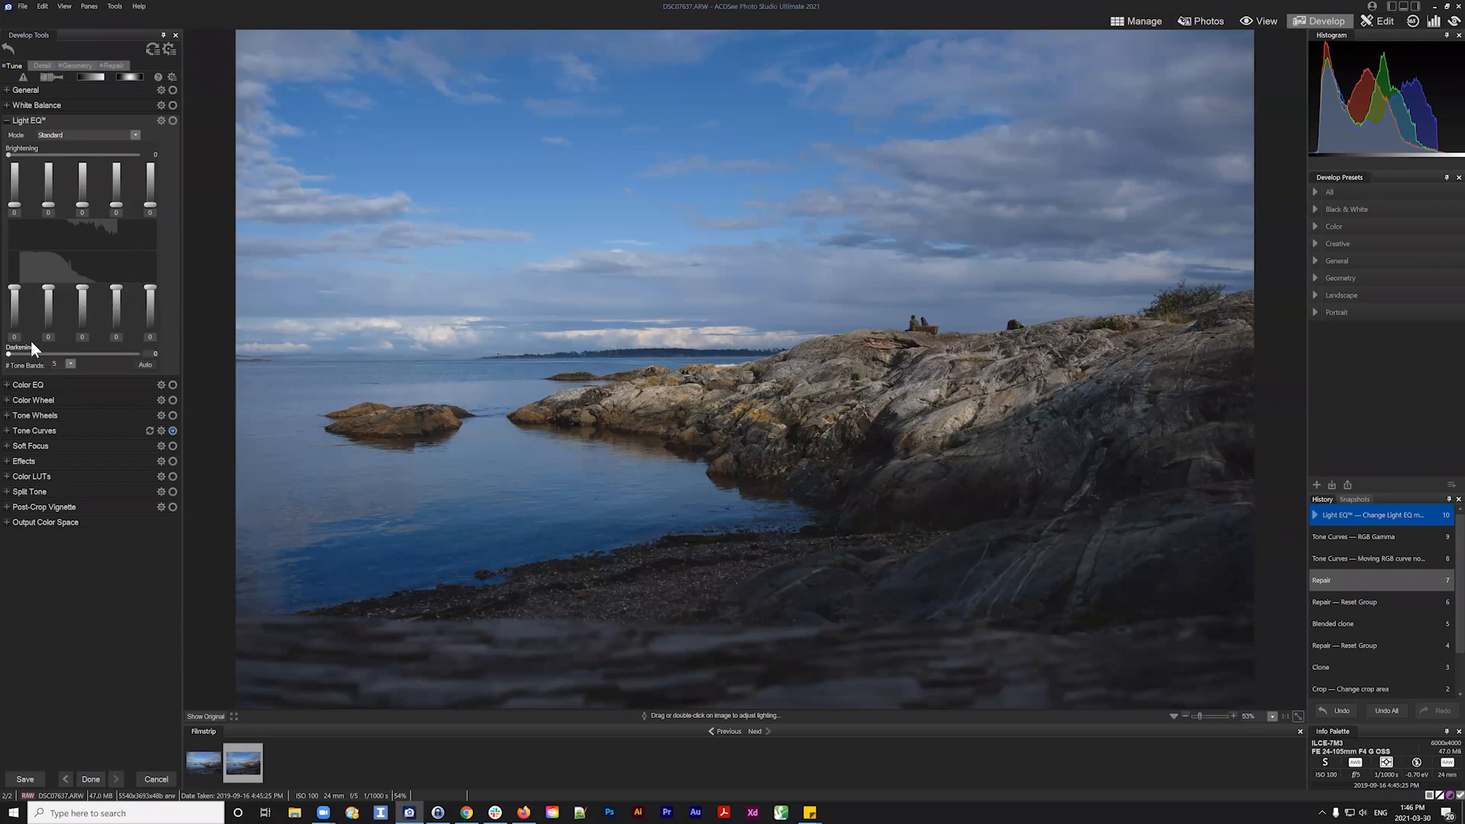
{"action": "left_click", "coordinate": [120, 134]}
{"action": "left_click", "coordinate": [49, 159]}
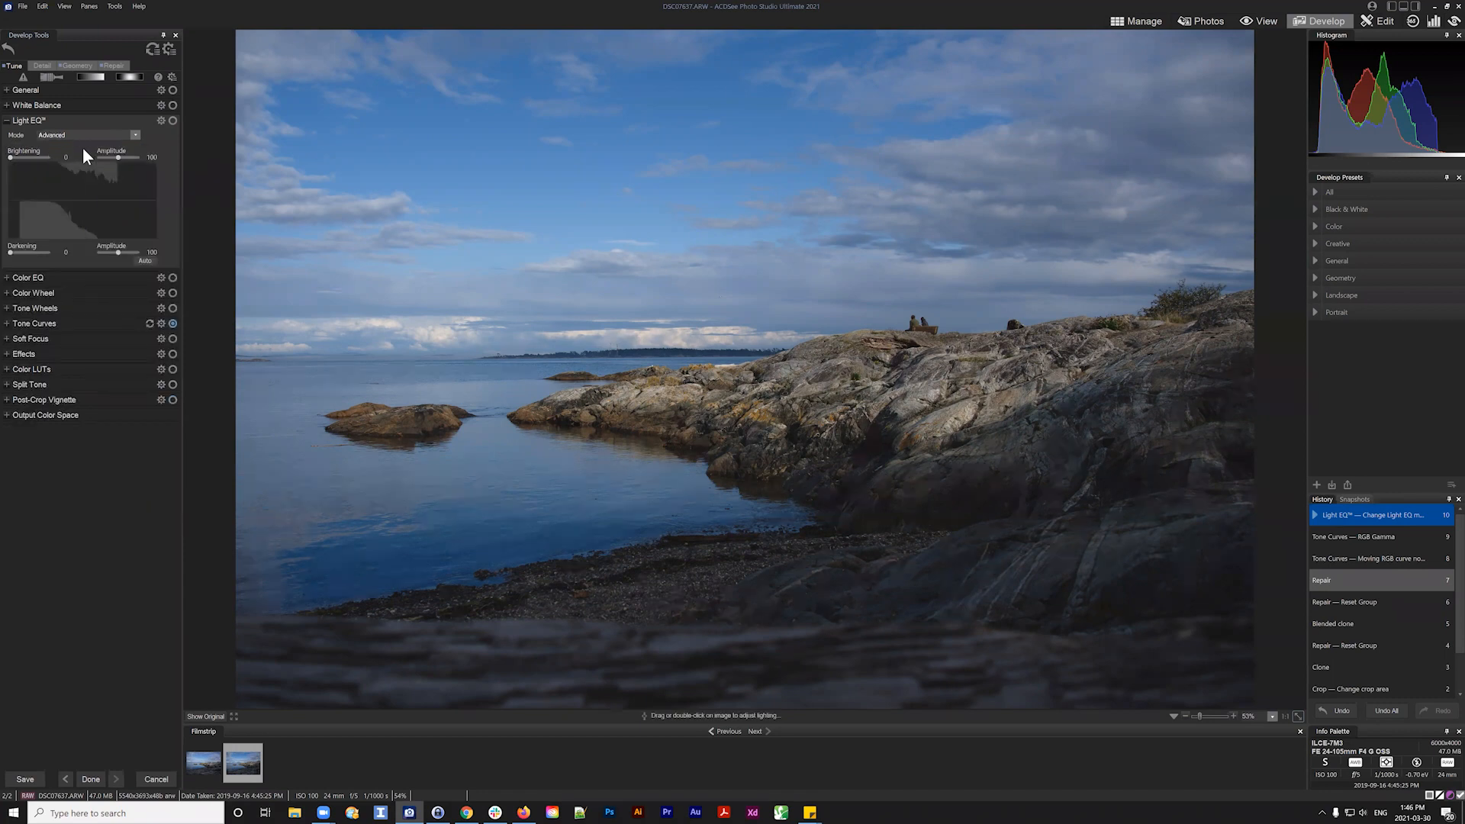
Try the individual brightening and darkening tone bands in Light EQ's Standard mode, reset them to 0 and return to Advanced mode
{"action": "left_click", "coordinate": [86, 136]}
{"action": "left_click", "coordinate": [61, 156]}
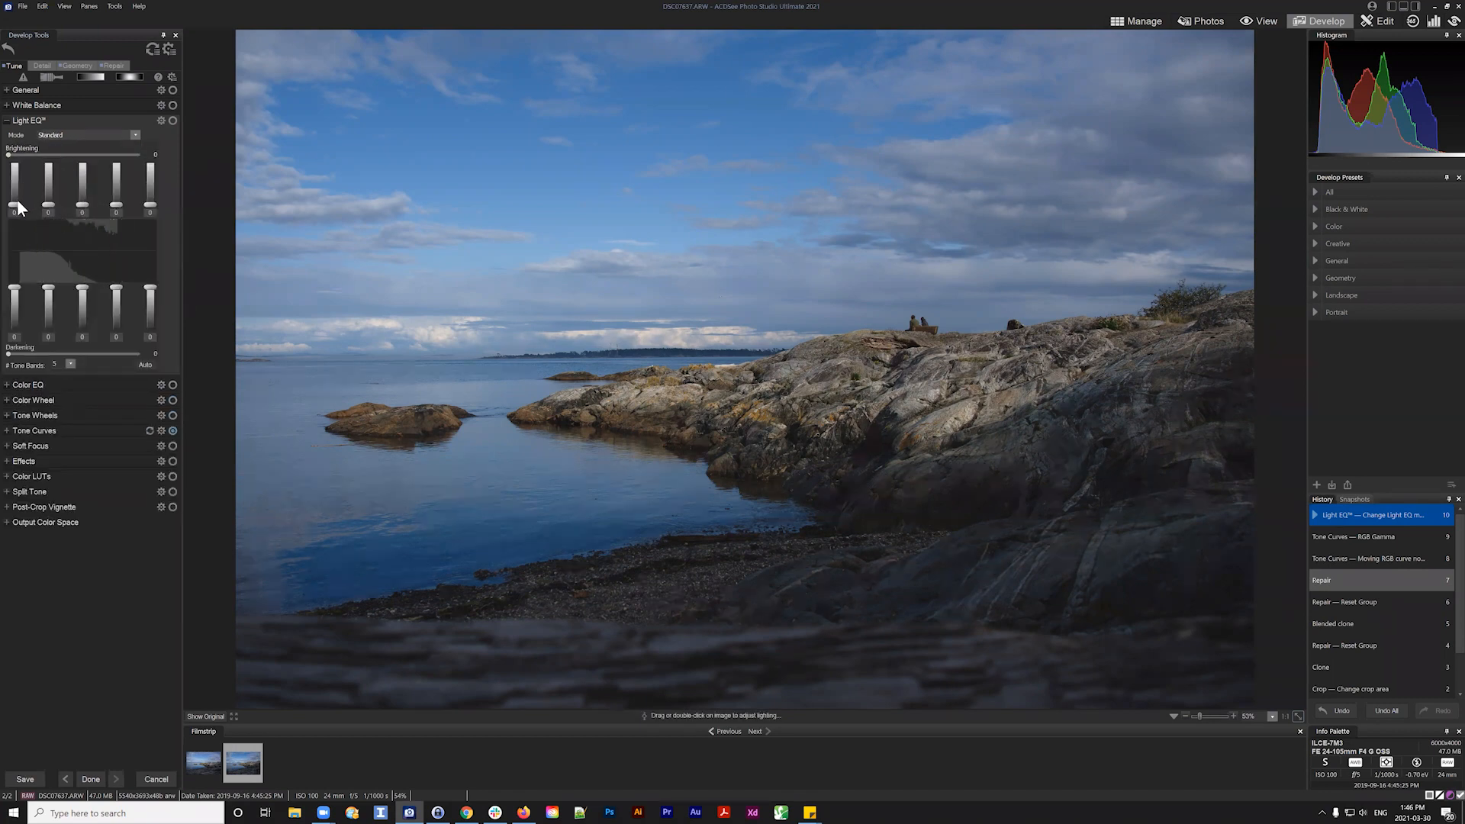
{"action": "left_click_drag", "start_coordinate": [17, 200], "coordinate": [165, 305]}
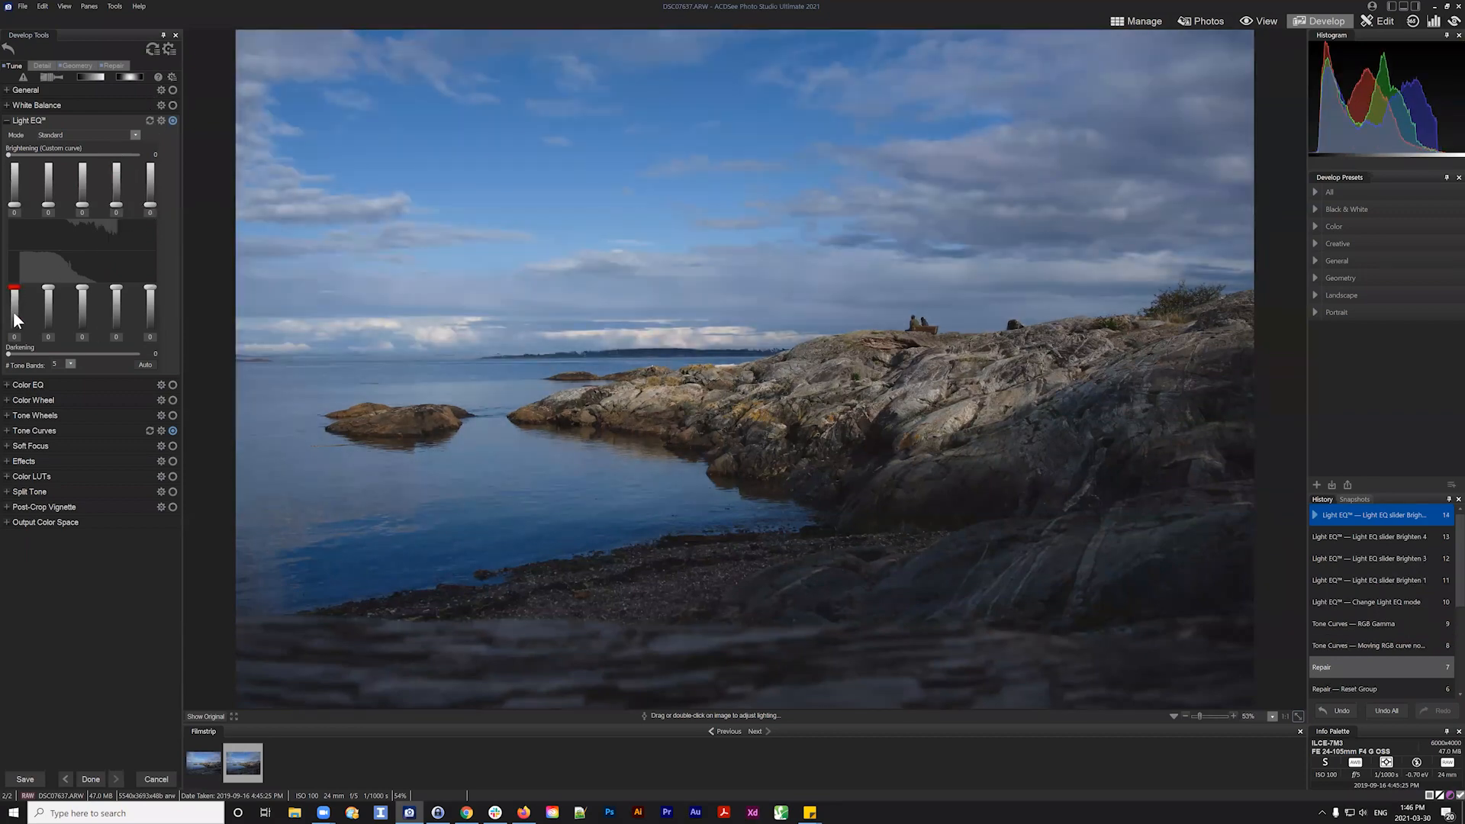
{"action": "left_click_drag", "start_coordinate": [14, 319], "coordinate": [85, 290]}
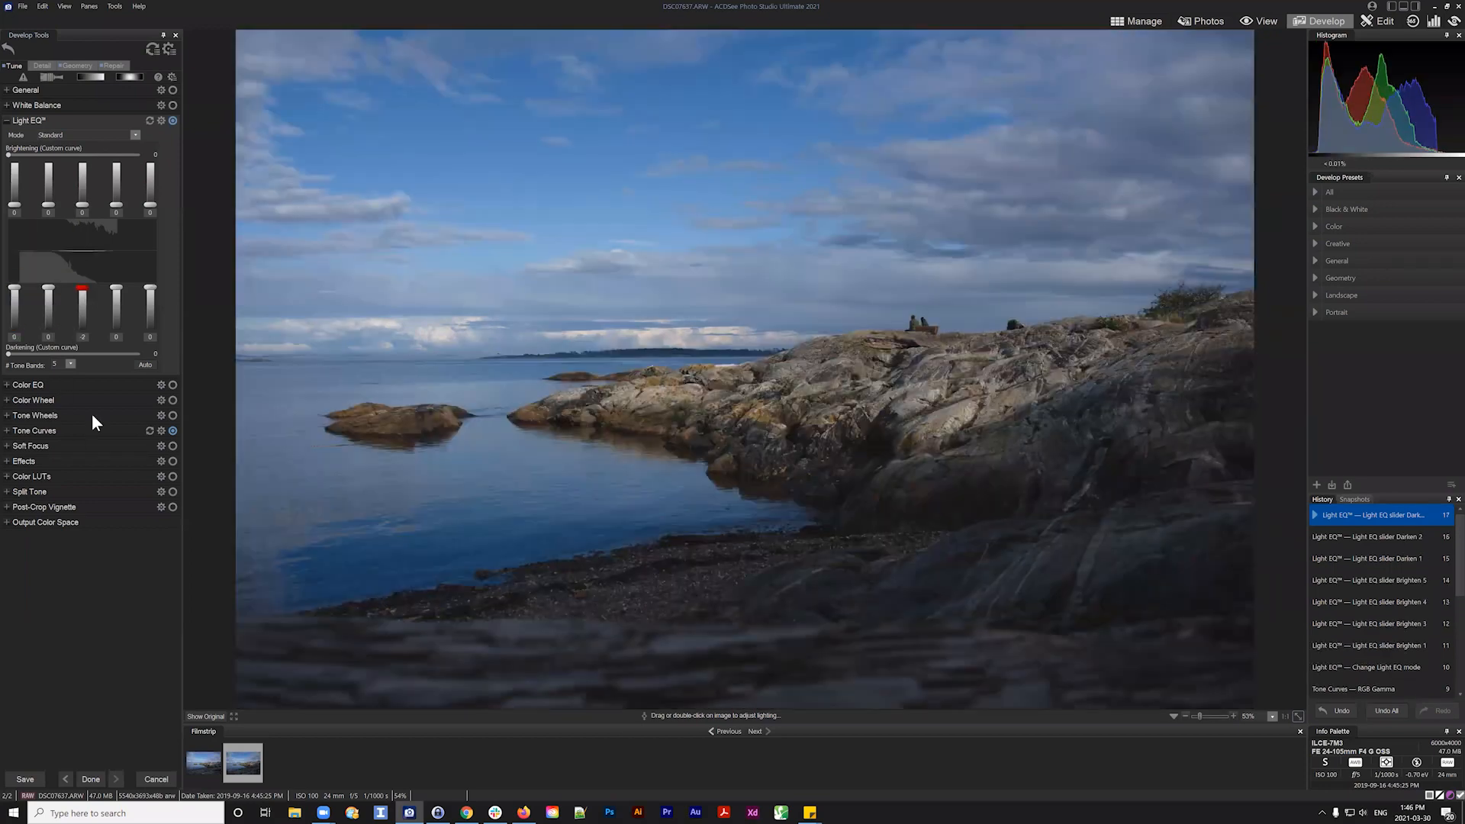
{"action": "left_click_drag", "start_coordinate": [92, 415], "coordinate": [90, 221]}
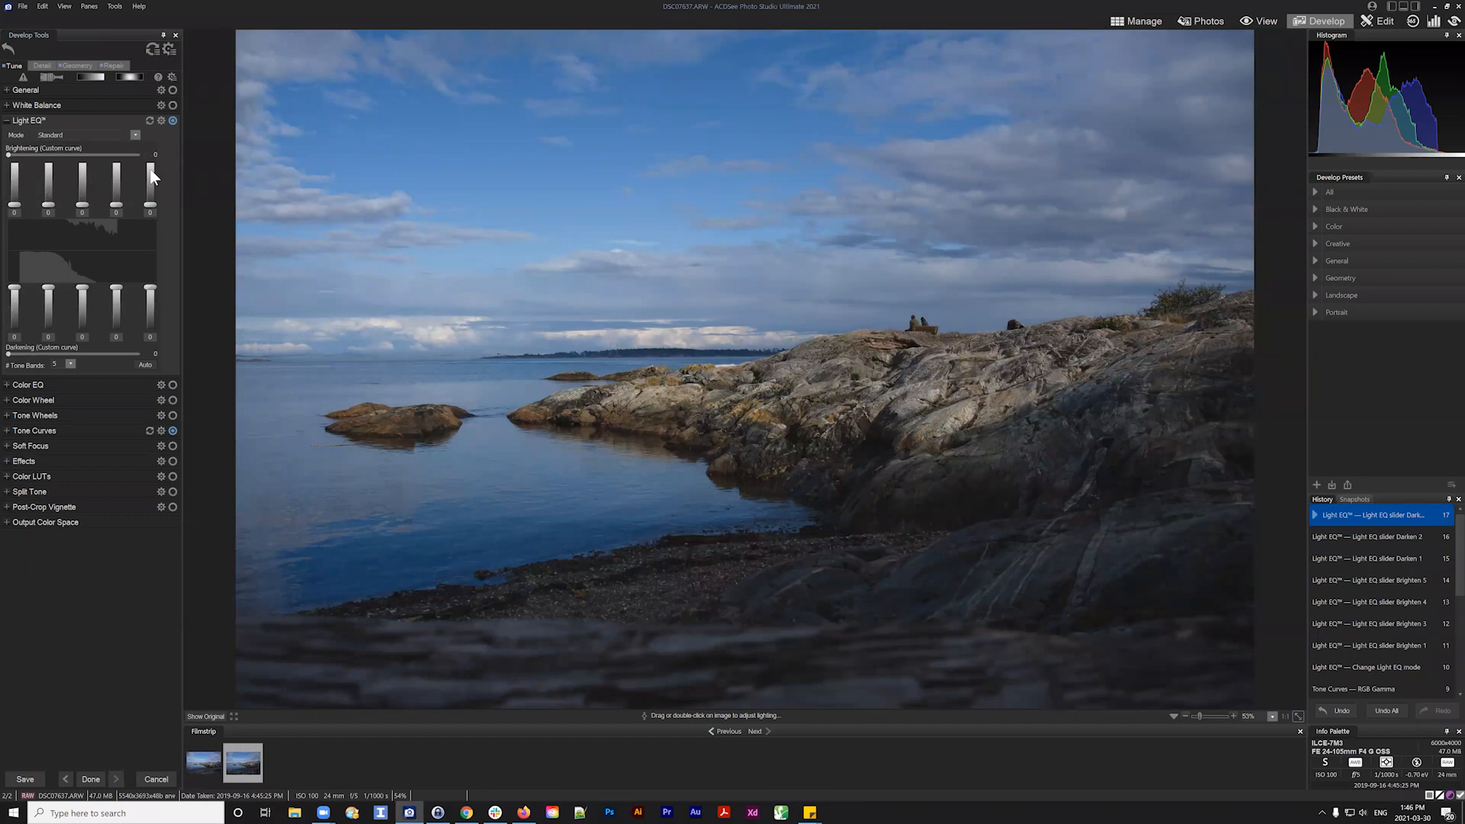
{"action": "left_click", "coordinate": [134, 134]}
{"action": "left_click", "coordinate": [52, 162]}
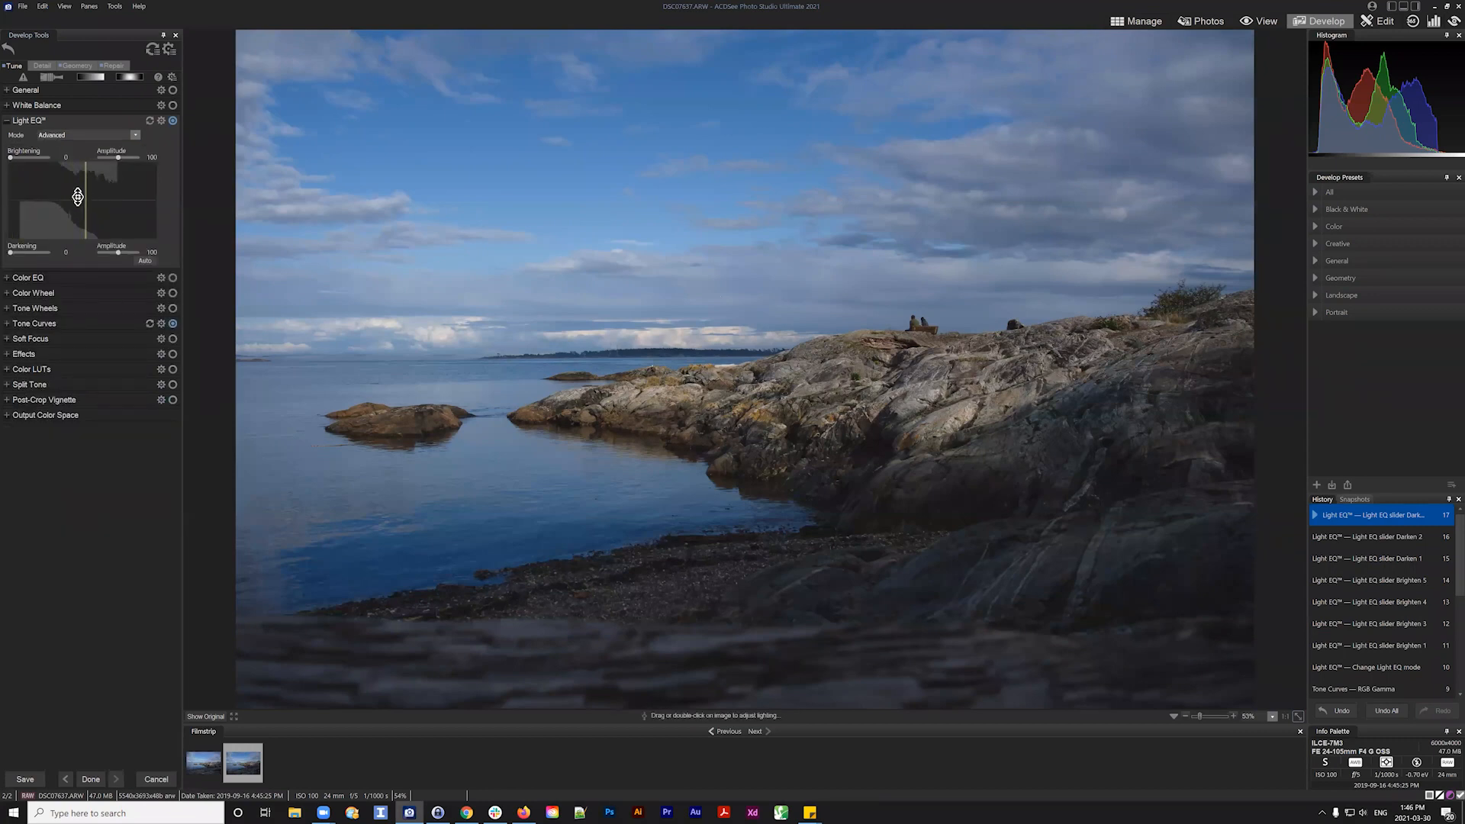
Try raising the midtones on the Light EQ brightening curve, and flatten the curve again
{"action": "mouse_move", "coordinate": [76, 197]}
{"action": "left_mouse_down"}
{"action": "mouse_move", "coordinate": [72, 183]}
{"action": "mouse_move", "coordinate": [58, 192]}
{"action": "left_mouse_up"}
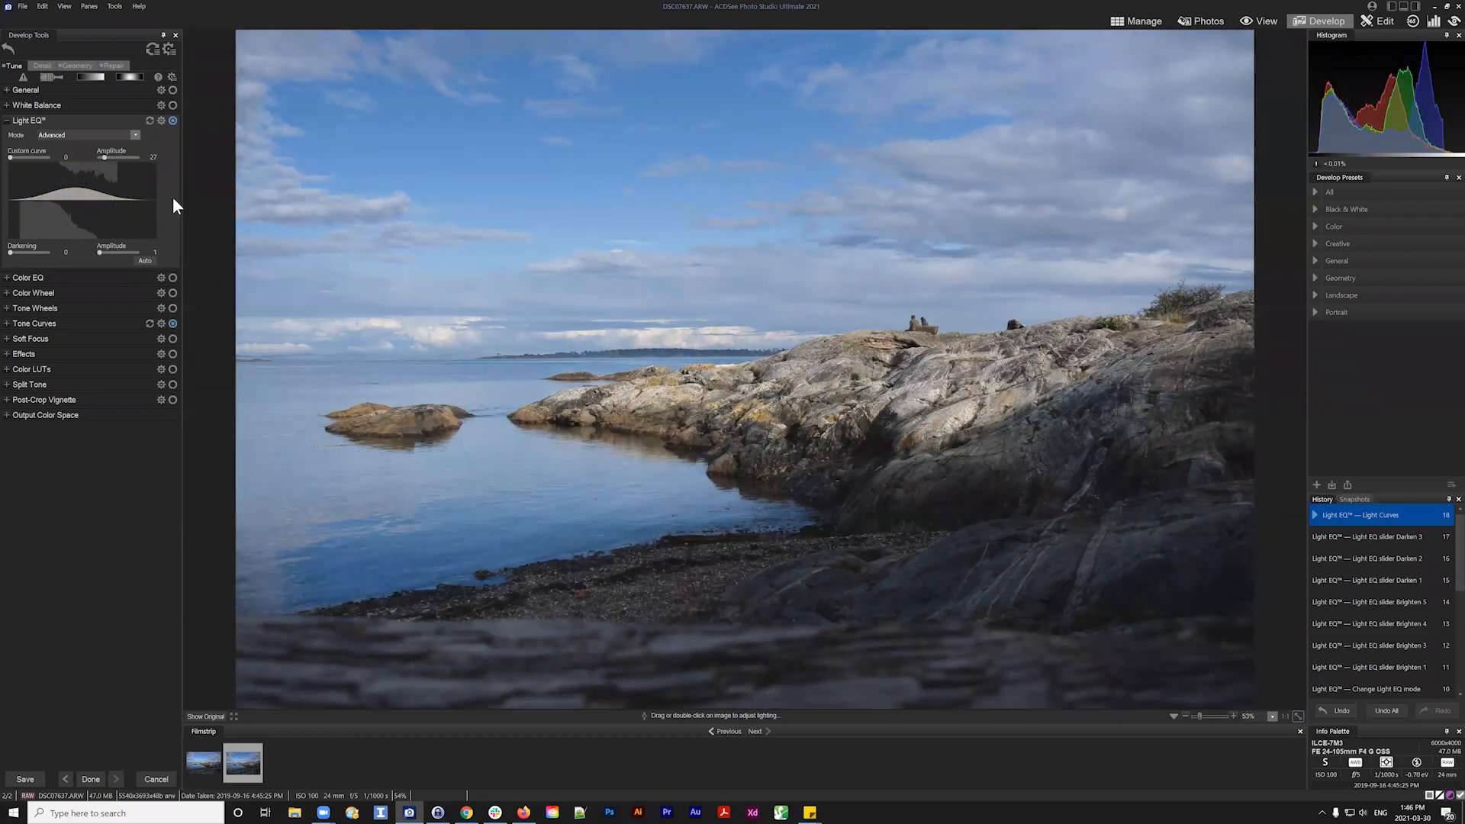
{"action": "left_click_drag", "start_coordinate": [78, 186], "coordinate": [95, 186]}
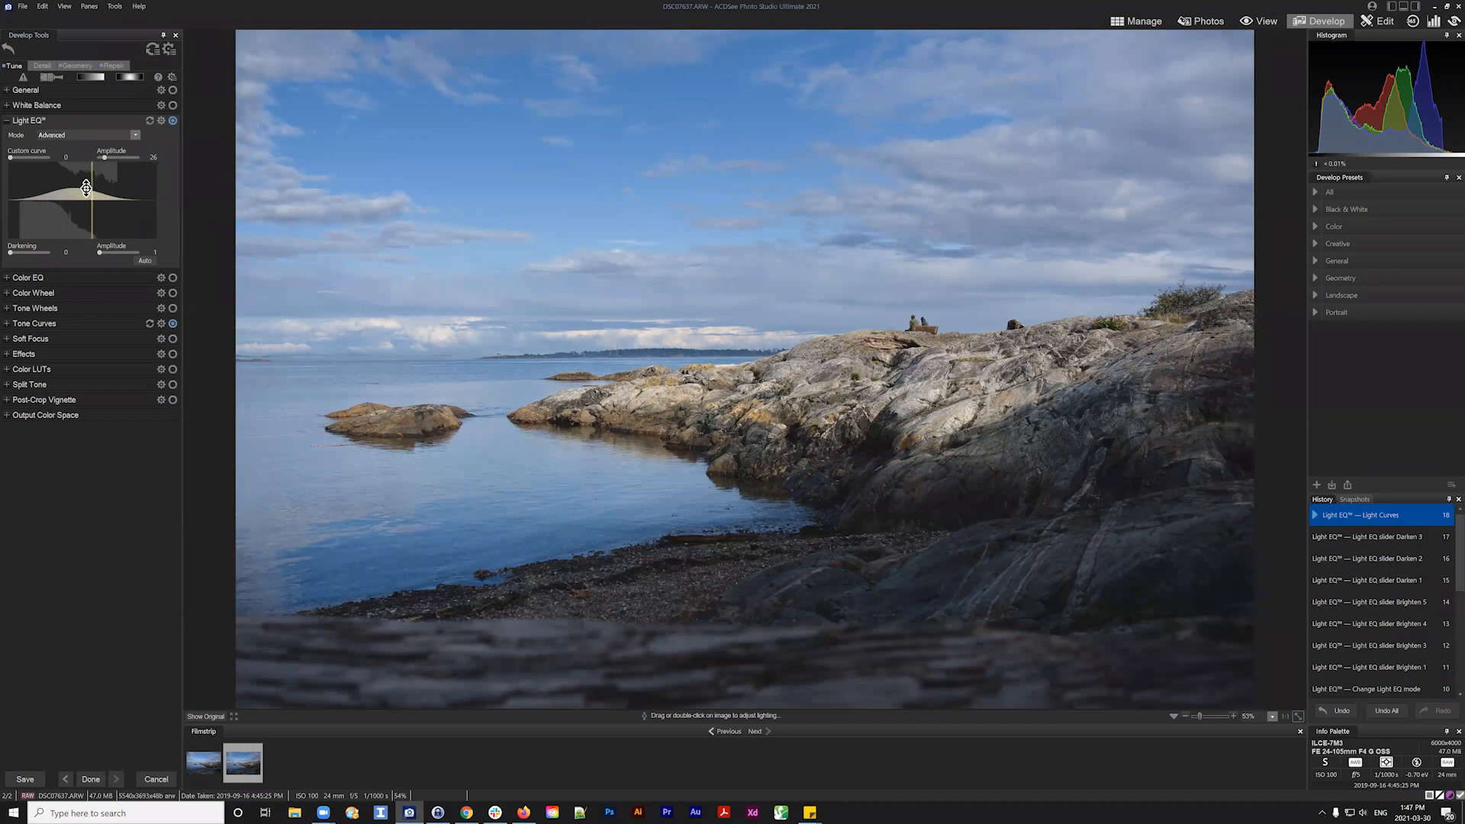
{"action": "left_click_drag", "start_coordinate": [86, 188], "coordinate": [53, 208]}
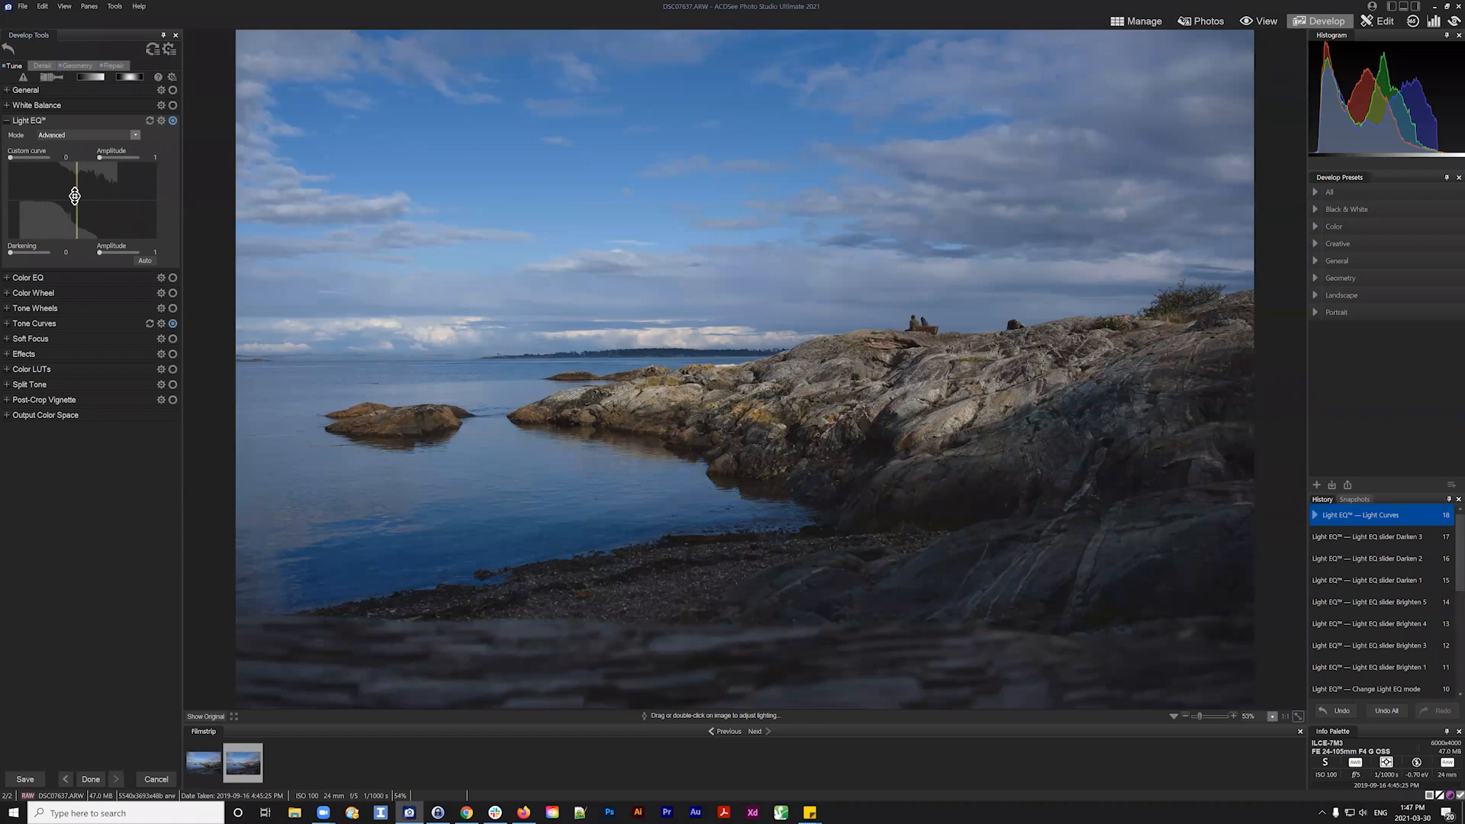
Try the overall Light EQ Brightening at 100 and the overall Darkening, resetting each to 0
{"action": "left_click_drag", "start_coordinate": [10, 157], "coordinate": [75, 157]}
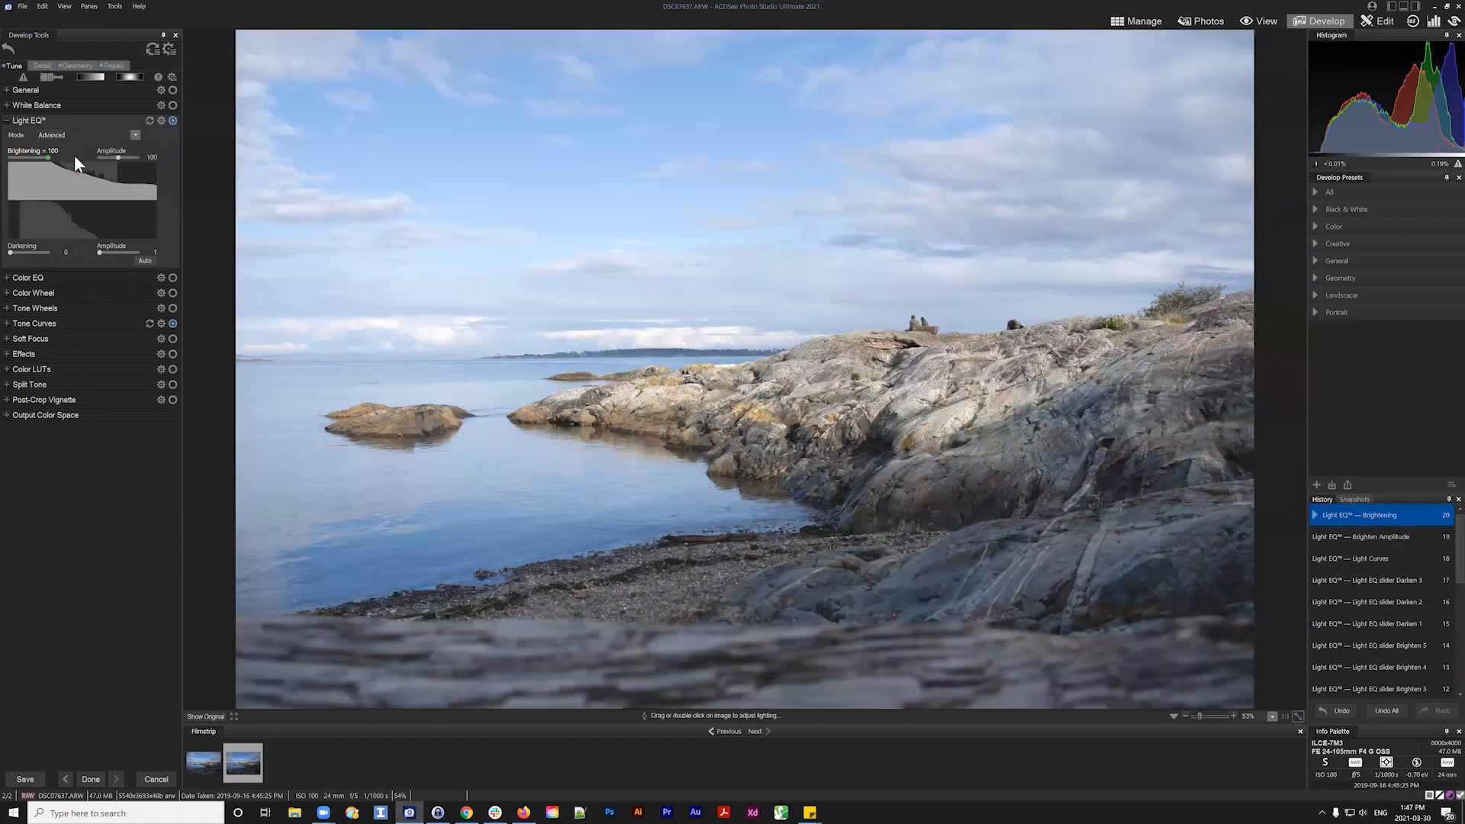
{"action": "key", "text": "f"}
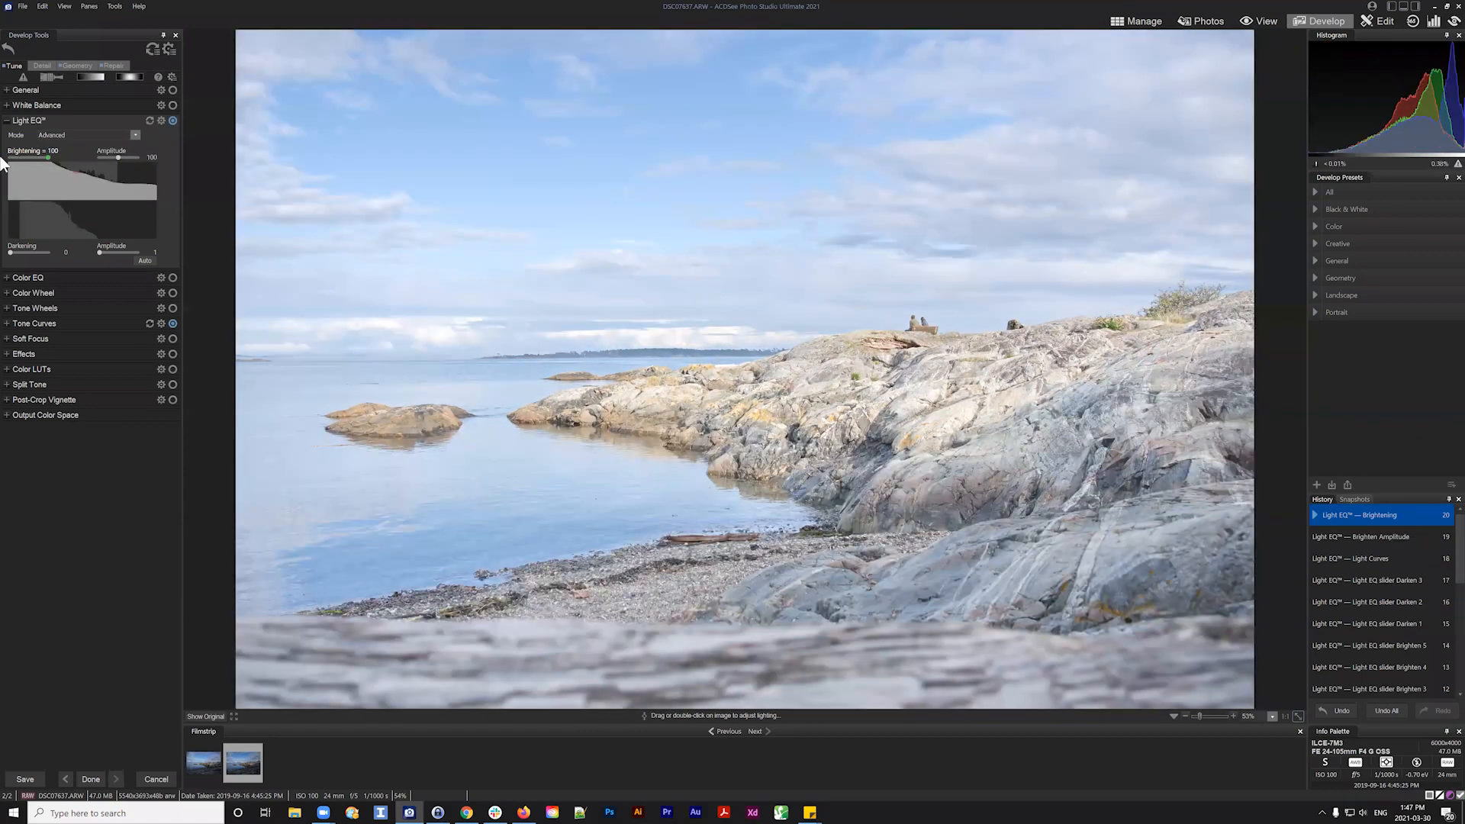
{"action": "left_click", "coordinate": [8, 157]}
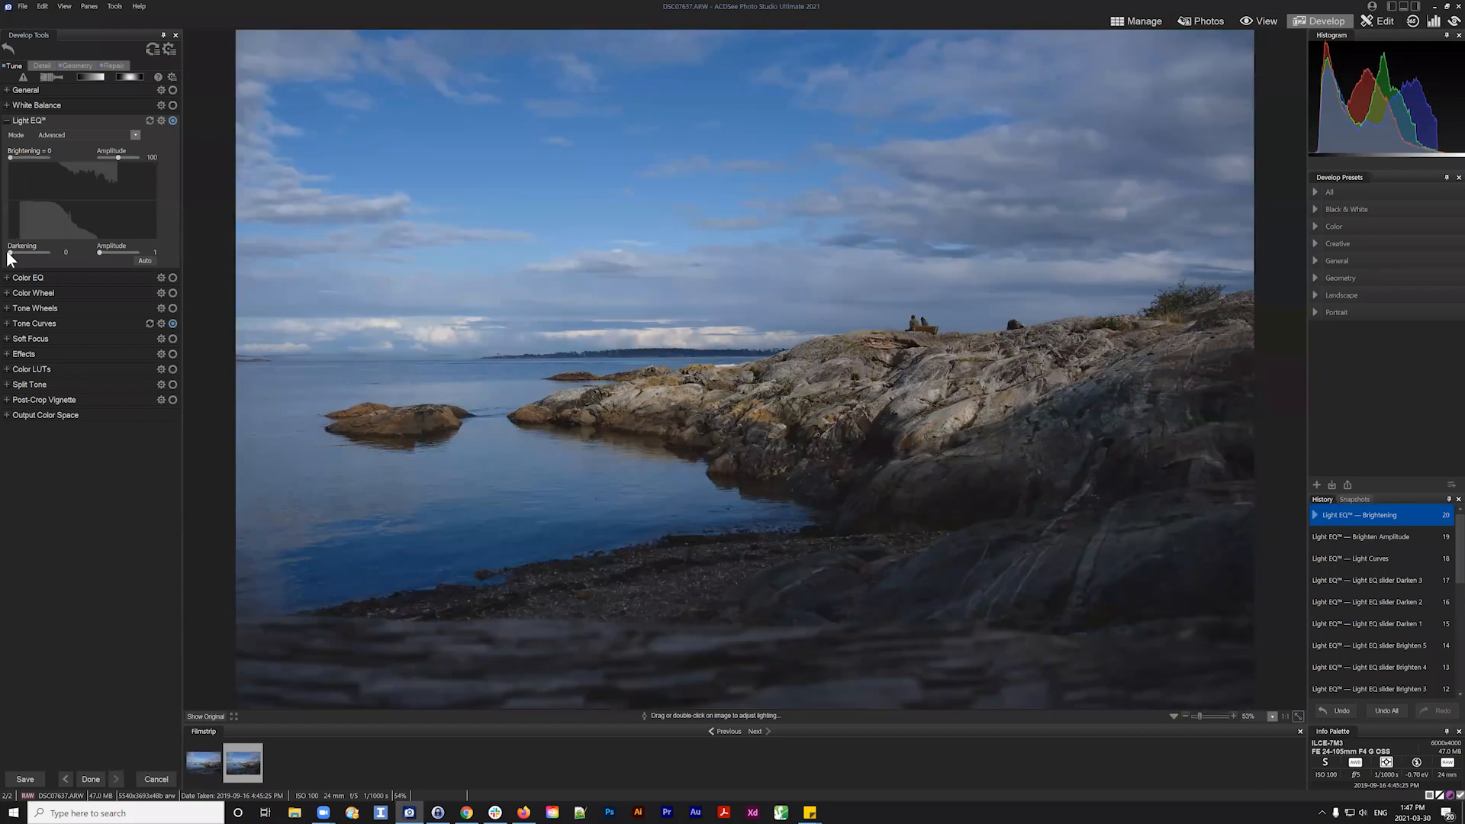
{"action": "left_click_drag", "start_coordinate": [11, 251], "coordinate": [75, 252]}
{"action": "left_click_drag", "start_coordinate": [101, 254], "coordinate": [108, 252]}
{"action": "mouse_move", "coordinate": [10, 252]}
{"action": "left_mouse_down"}
{"action": "mouse_move", "coordinate": [99, 249]}
{"action": "mouse_move", "coordinate": [9, 252]}
{"action": "left_mouse_up"}
Raise the midtones on the Light EQ brightening curve to an amplitude of 28 and compare with the original photo
{"action": "left_click_drag", "start_coordinate": [80, 197], "coordinate": [81, 184]}
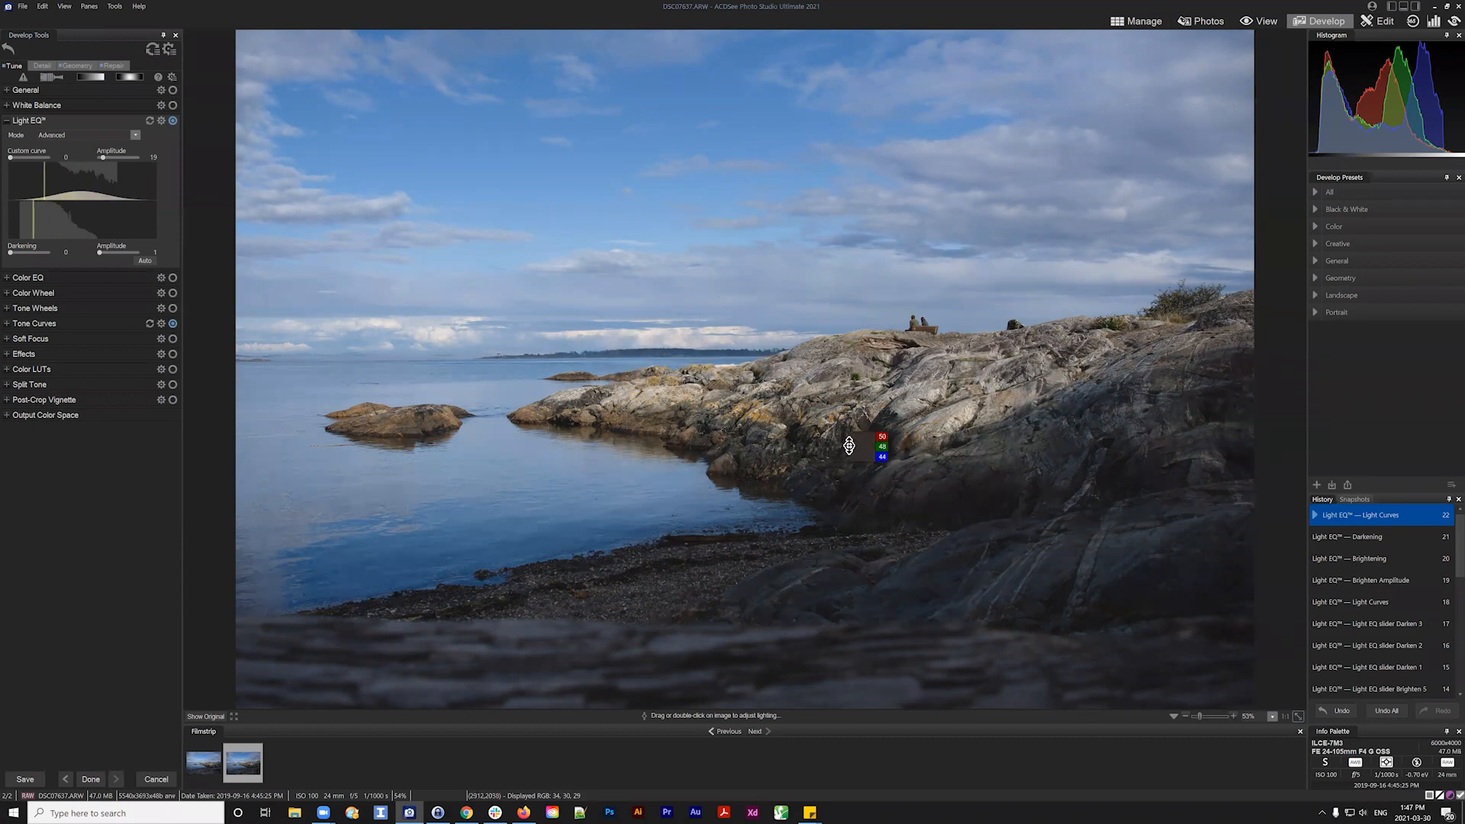
{"action": "left_click_drag", "start_coordinate": [89, 196], "coordinate": [90, 192]}
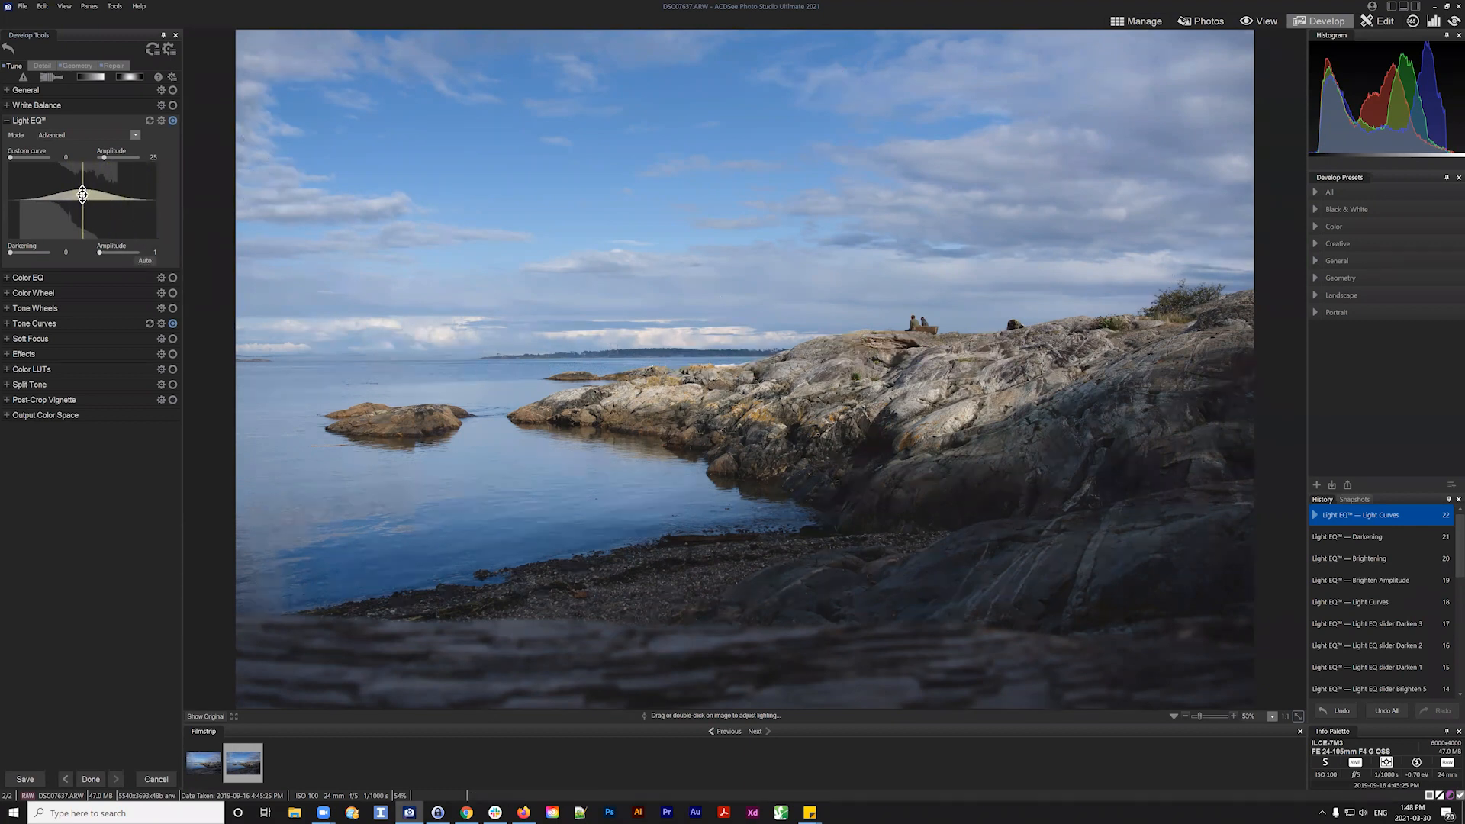
{"action": "left_click_drag", "start_coordinate": [81, 191], "coordinate": [80, 188]}
{"action": "left_click", "coordinate": [206, 715]}
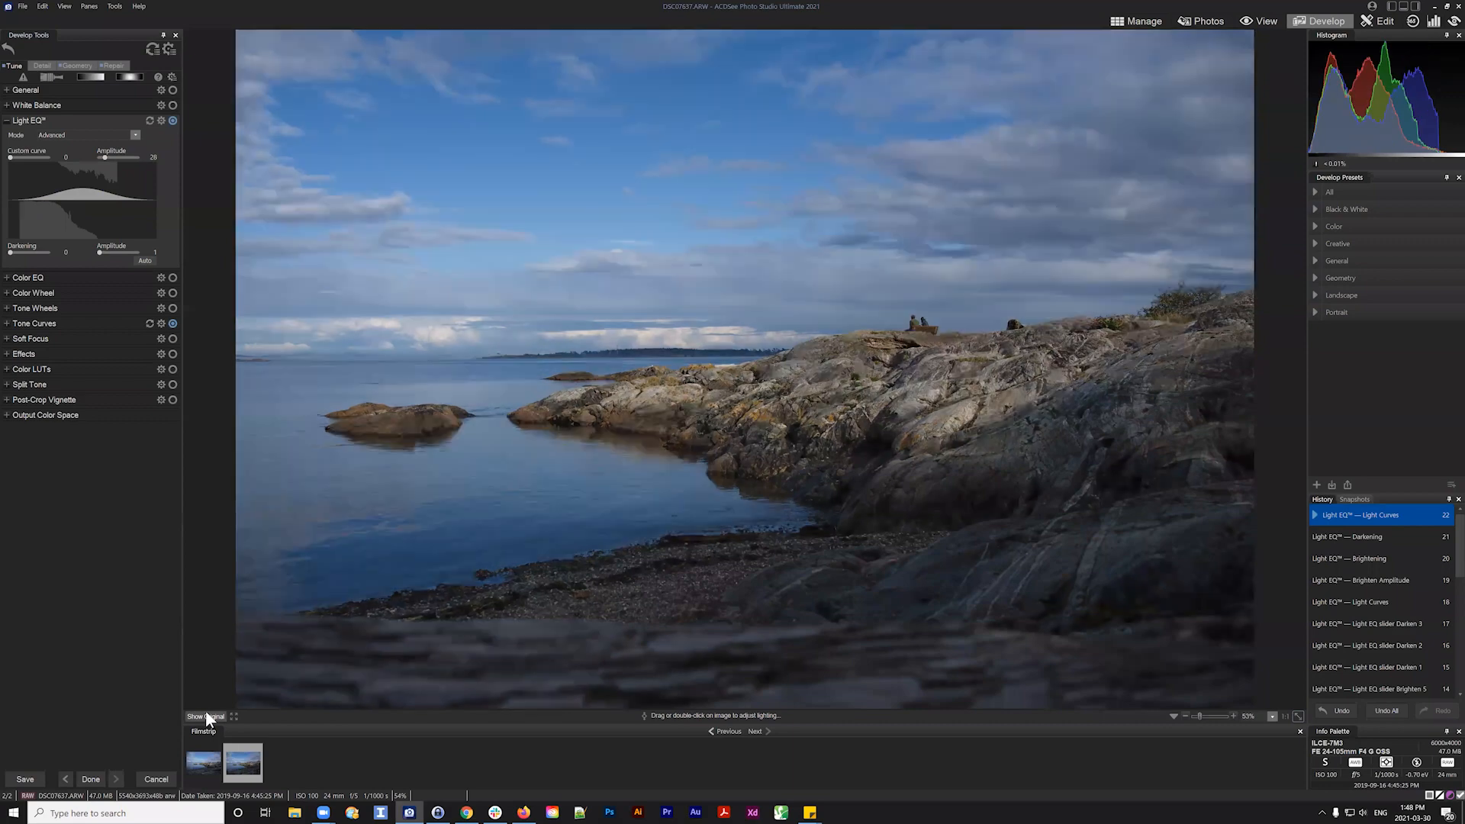
{"action": "left_click", "coordinate": [209, 715]}
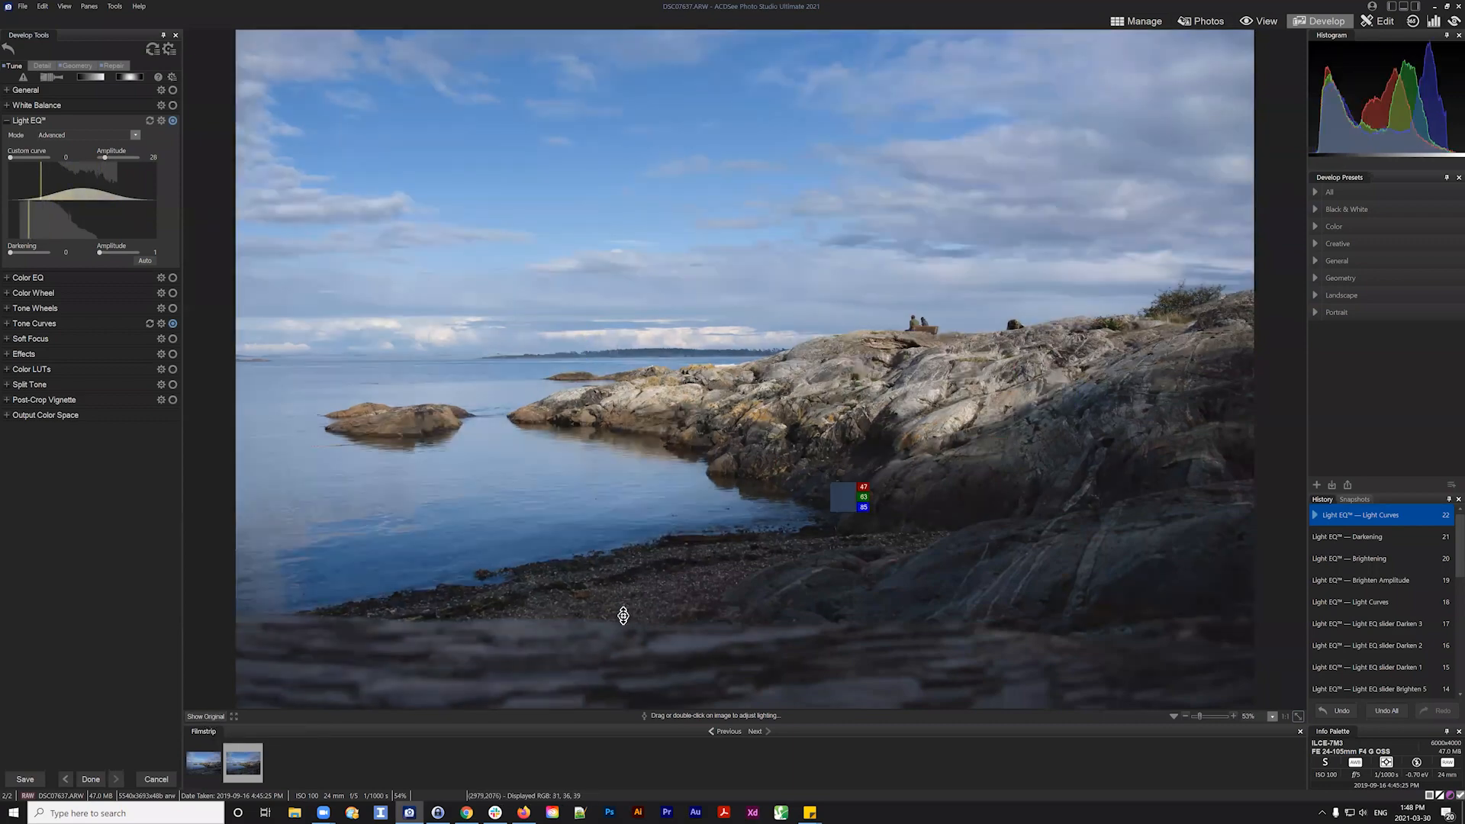
{"action": "left_click", "coordinate": [202, 718]}
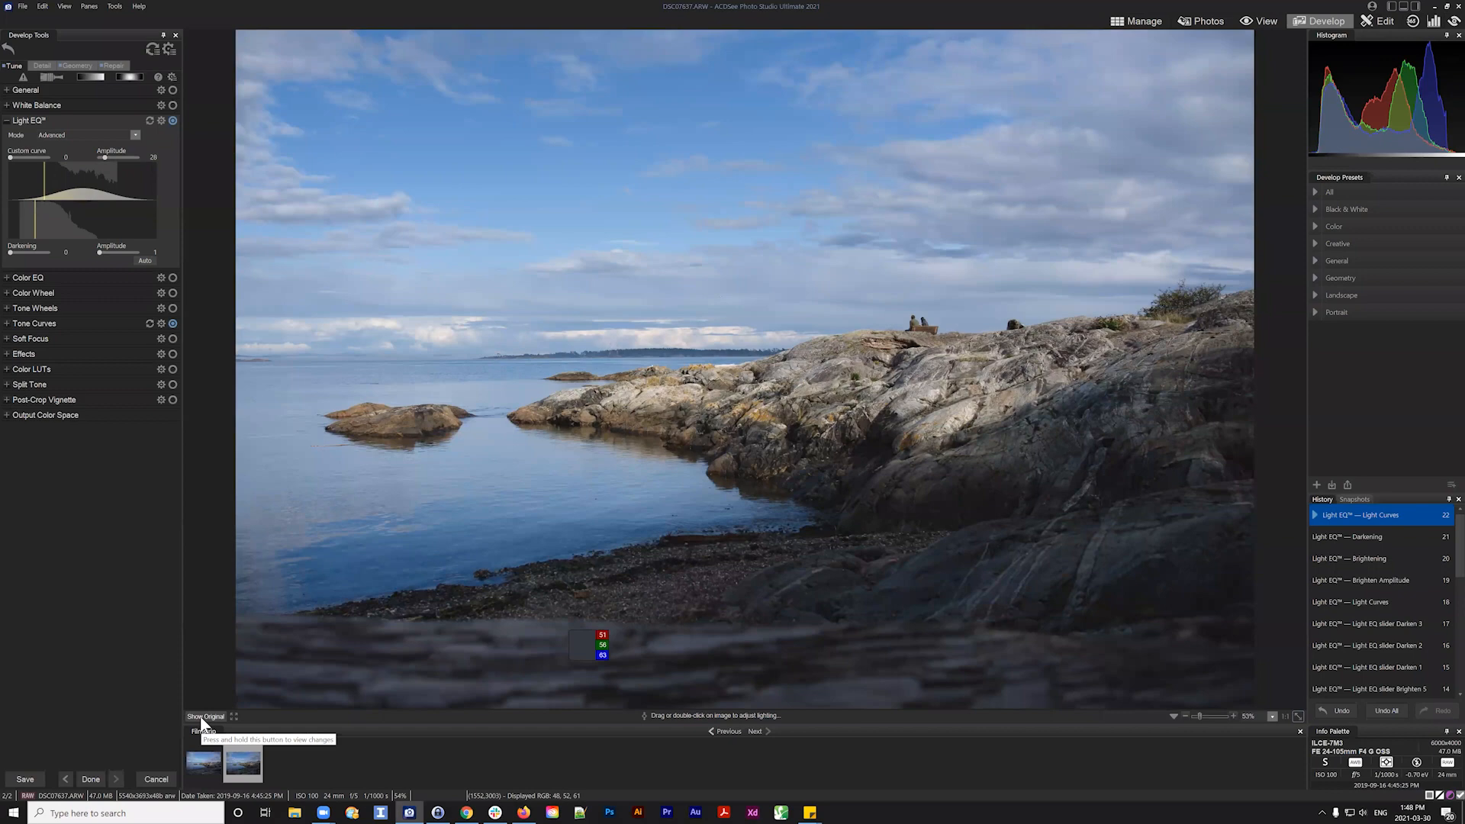
{"action": "left_click", "coordinate": [202, 718]}
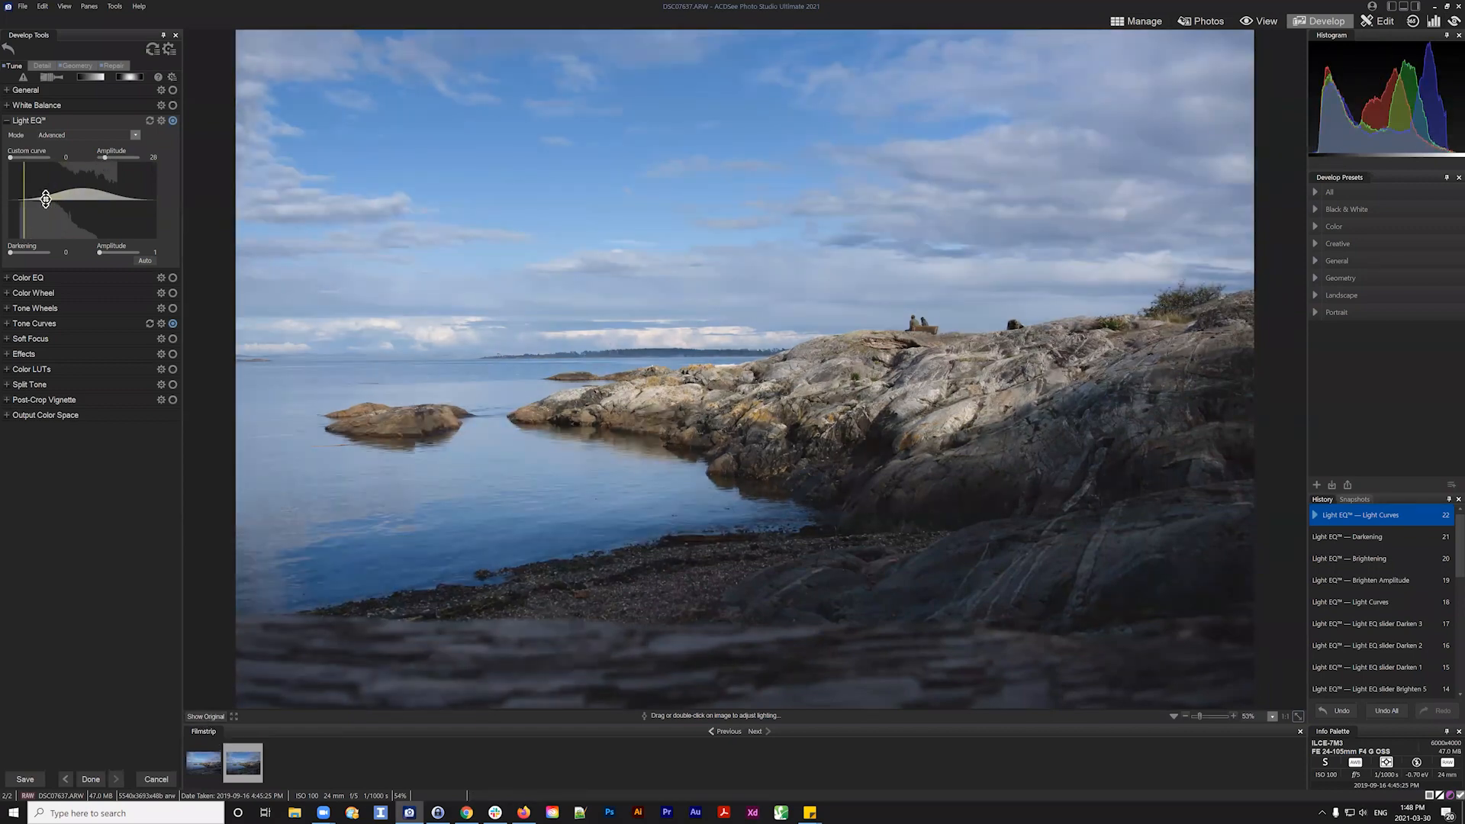
Pull down the brighter tones on the Light EQ darkening curve to an amplitude of 54 and compare with the original photo
{"action": "left_click_drag", "start_coordinate": [106, 201], "coordinate": [105, 218]}
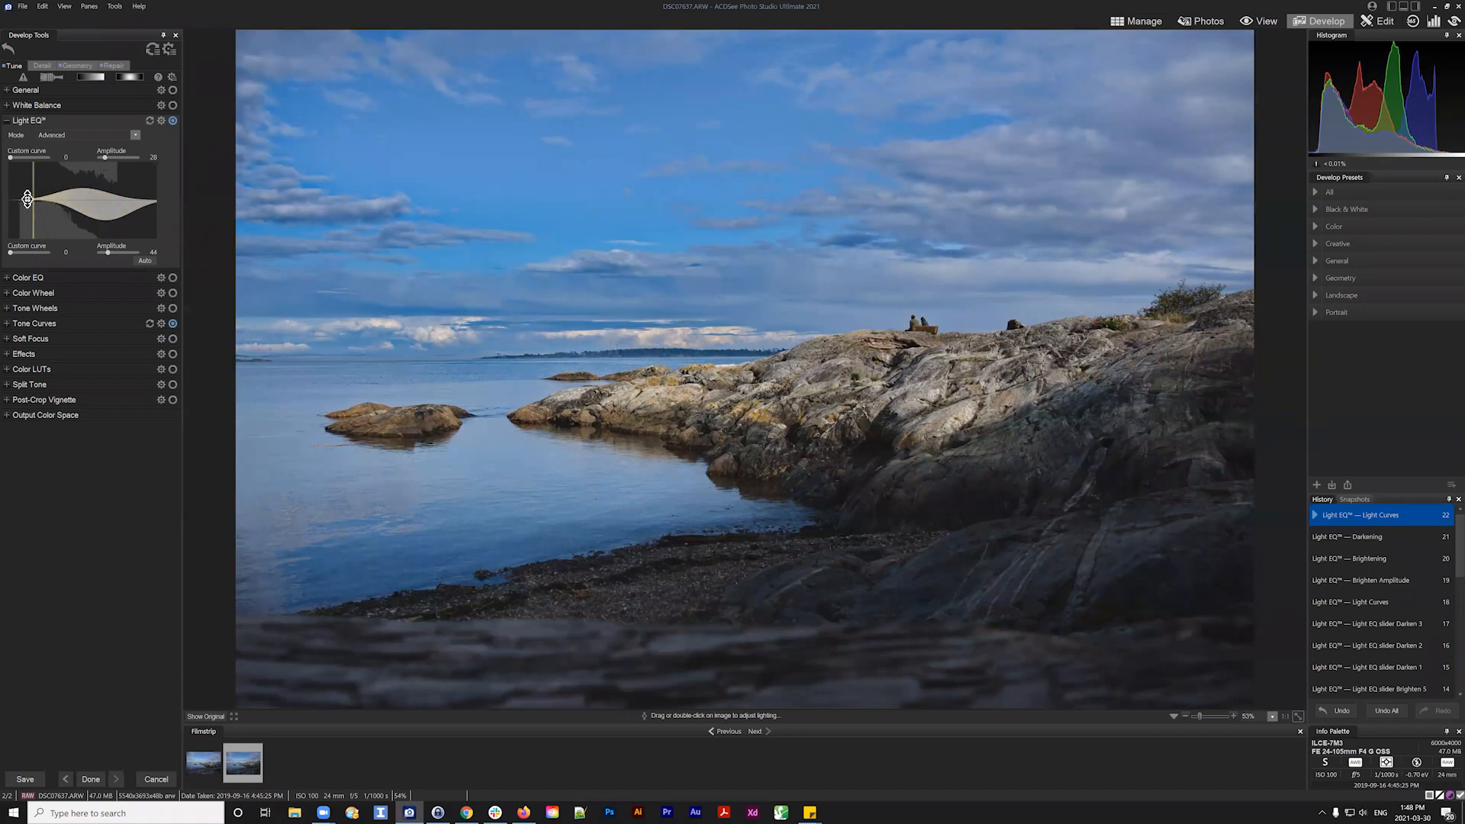
{"action": "left_click_drag", "start_coordinate": [23, 200], "coordinate": [24, 203]}
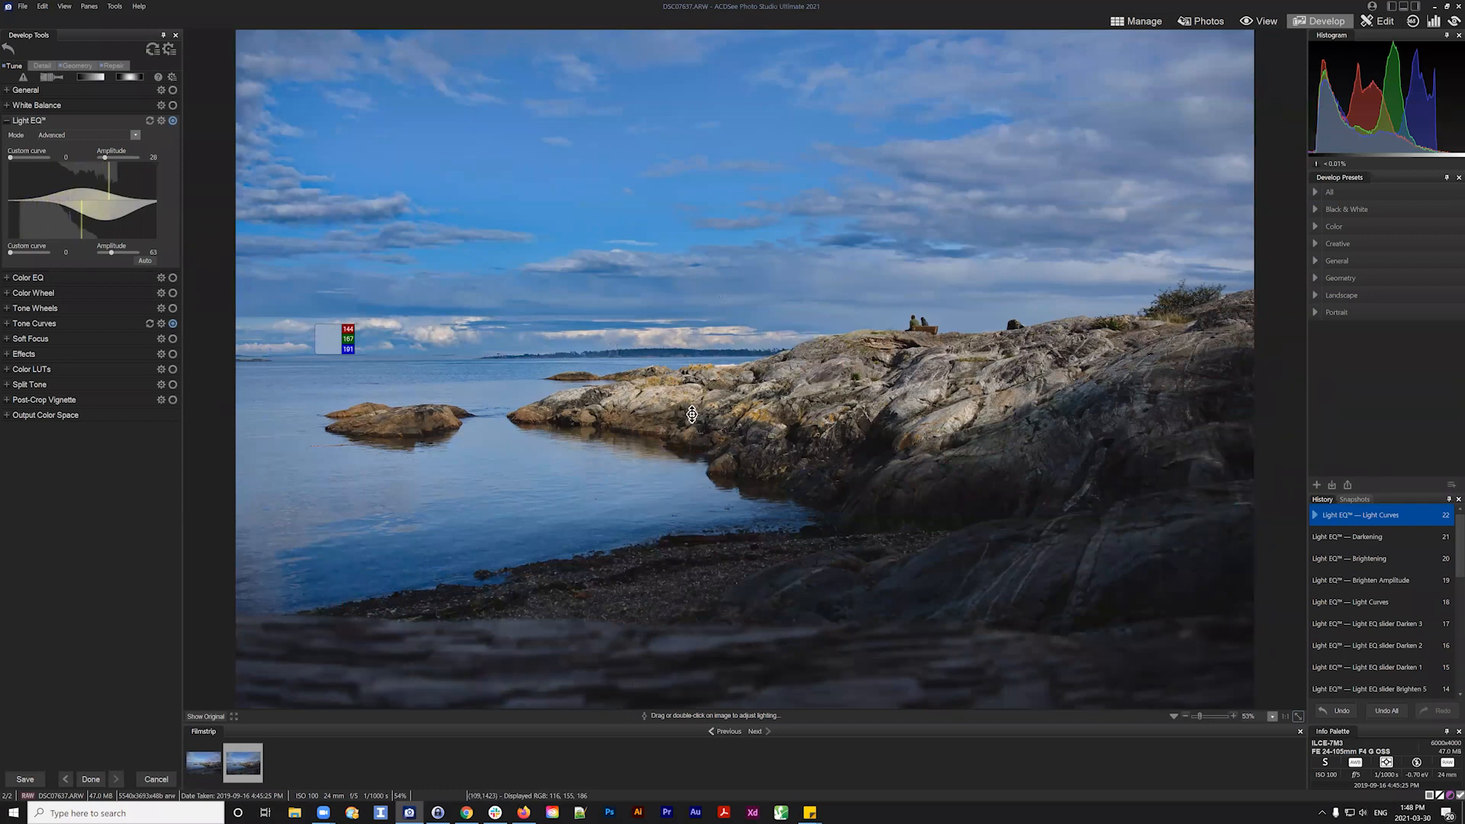
{"action": "left_click", "coordinate": [196, 715]}
{"action": "left_click", "coordinate": [195, 715]}
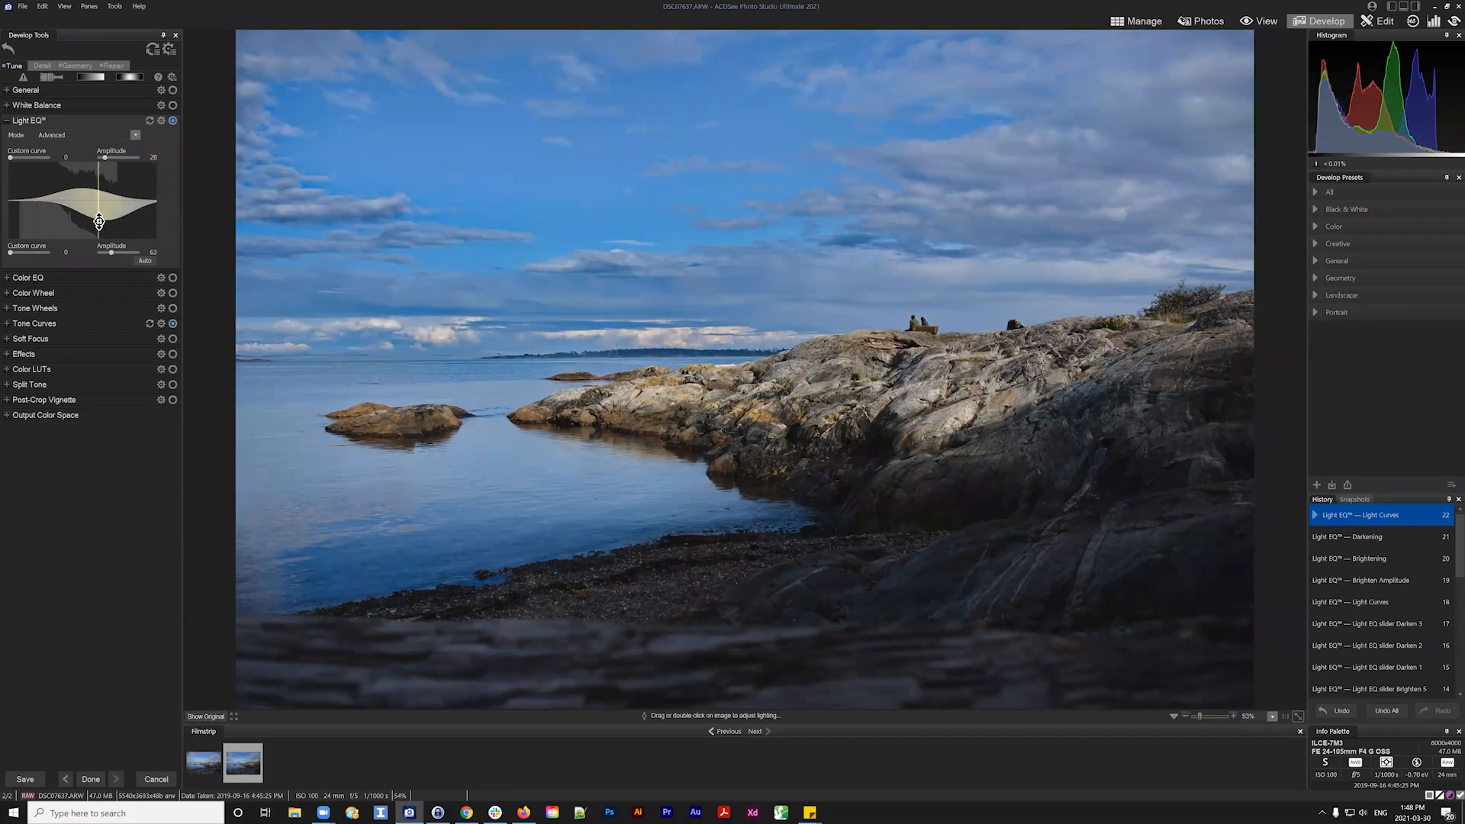
{"action": "left_click_drag", "start_coordinate": [99, 222], "coordinate": [98, 218]}
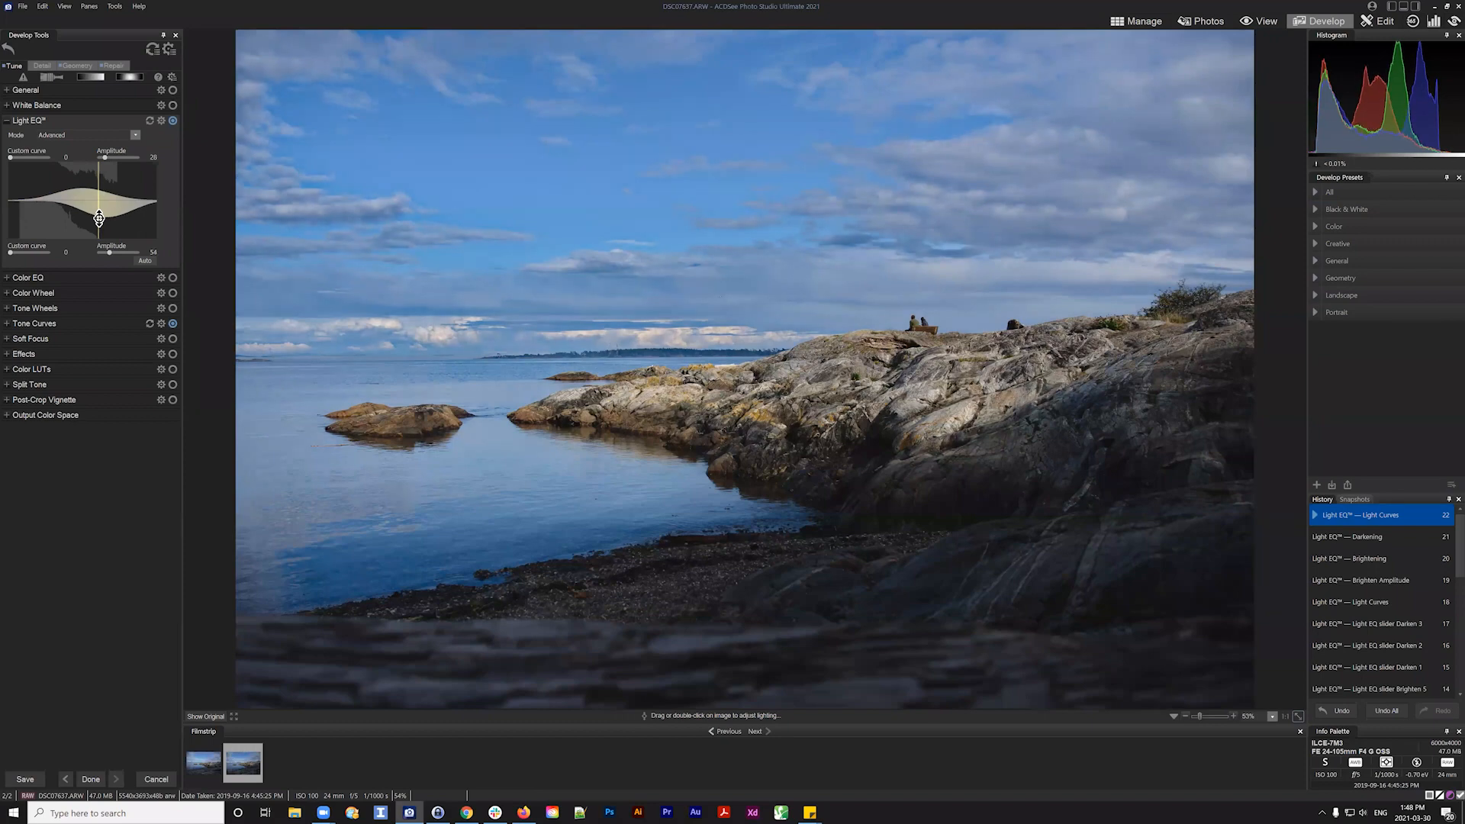
{"action": "left_click", "coordinate": [215, 713]}
Refine the Light EQ brightening curve, setting the brightening amplitude to 18 and the darkening amplitude to 46
{"action": "left_click_drag", "start_coordinate": [84, 185], "coordinate": [138, 200]}
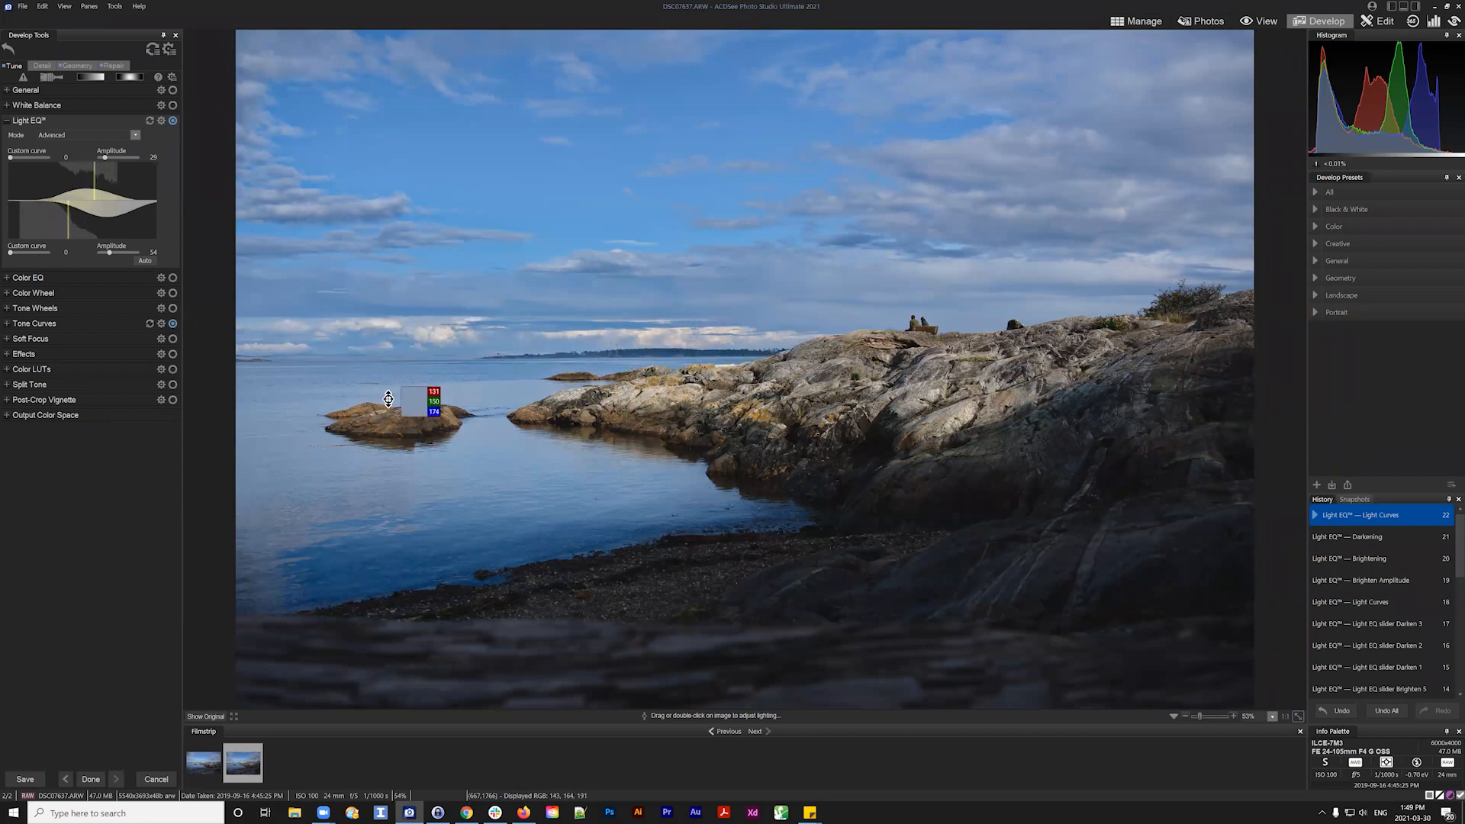
{"action": "left_click_drag", "start_coordinate": [107, 156], "coordinate": [101, 154]}
{"action": "scroll", "coordinate": [103, 154], "scroll_direction": "up", "scroll_amount": 4}
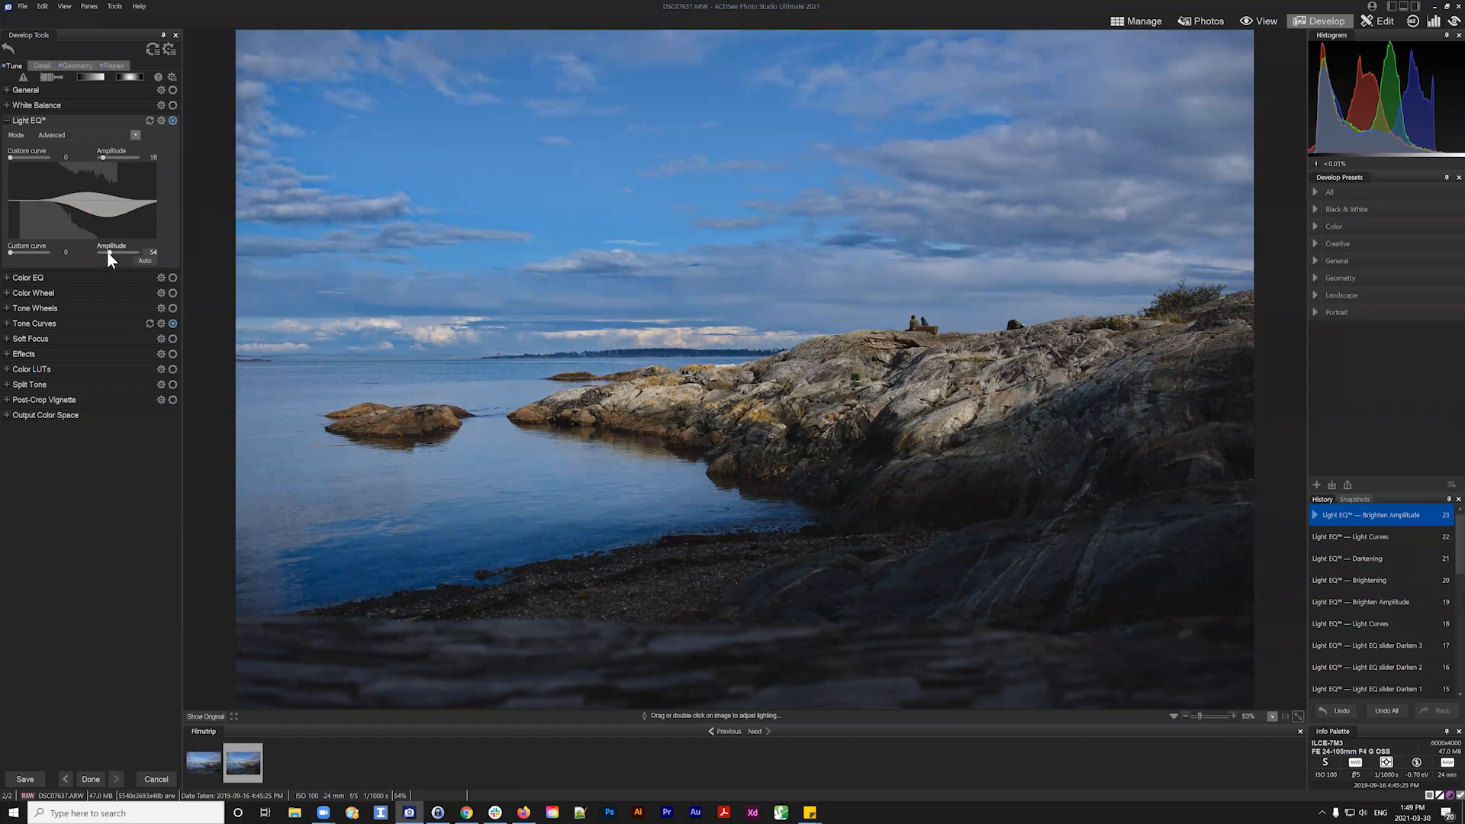
{"action": "scroll", "coordinate": [112, 250], "scroll_direction": "up", "scroll_amount": 4}
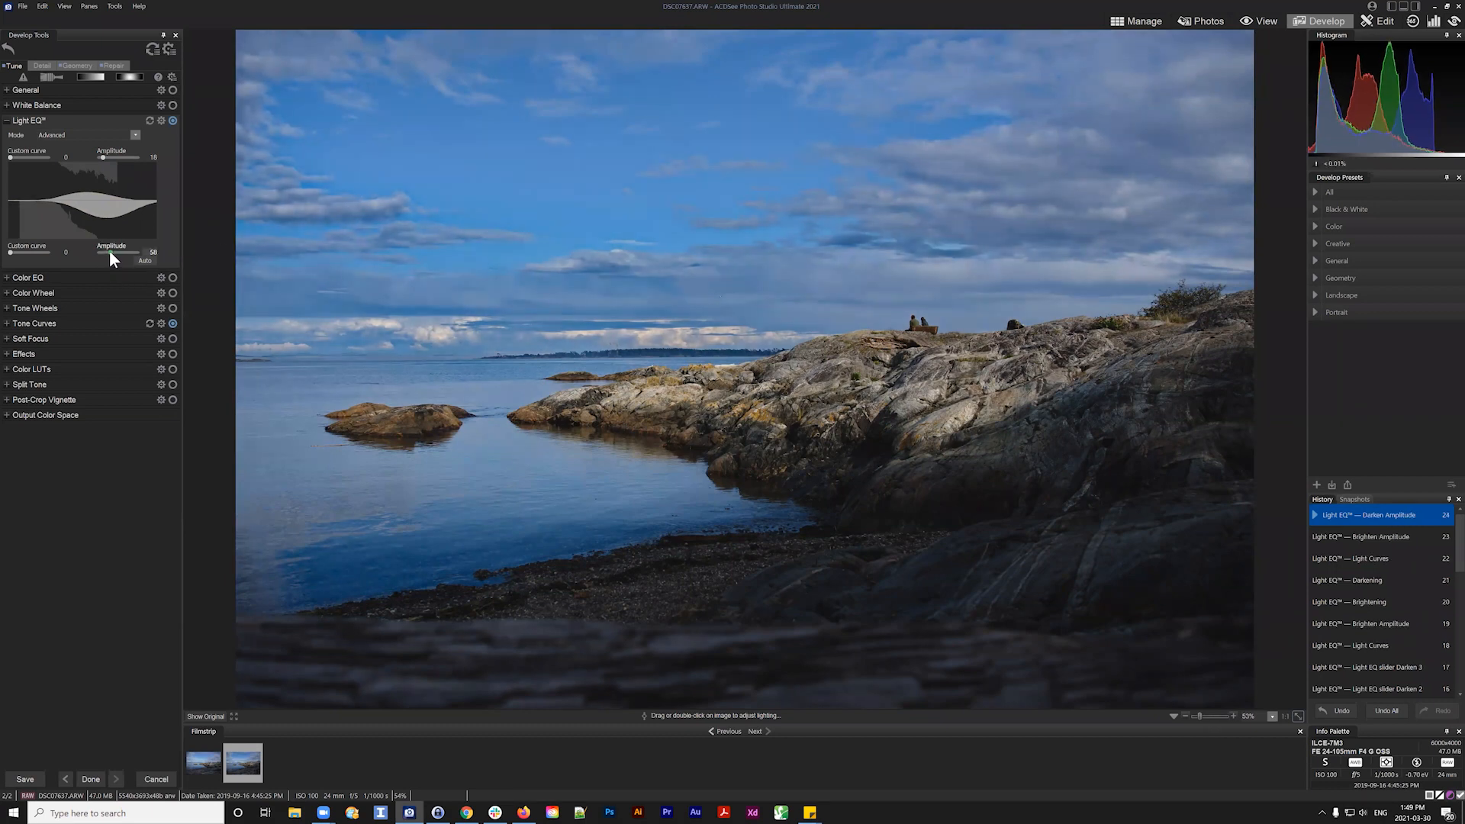
{"action": "scroll", "coordinate": [107, 250], "scroll_direction": "down", "scroll_amount": 8}
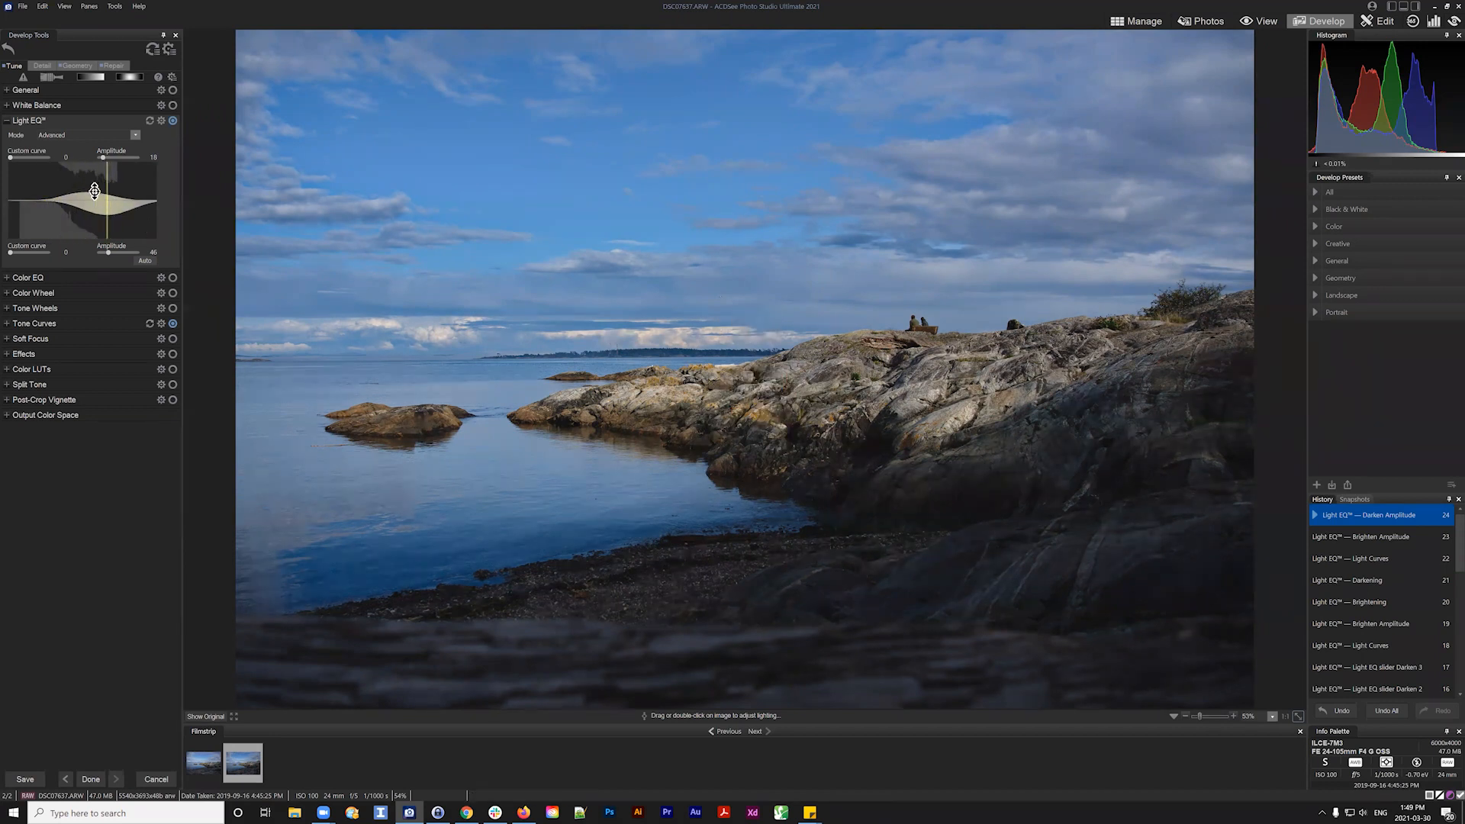
Compare the Light EQ result with the original photo several times
{"action": "left_click", "coordinate": [214, 716]}
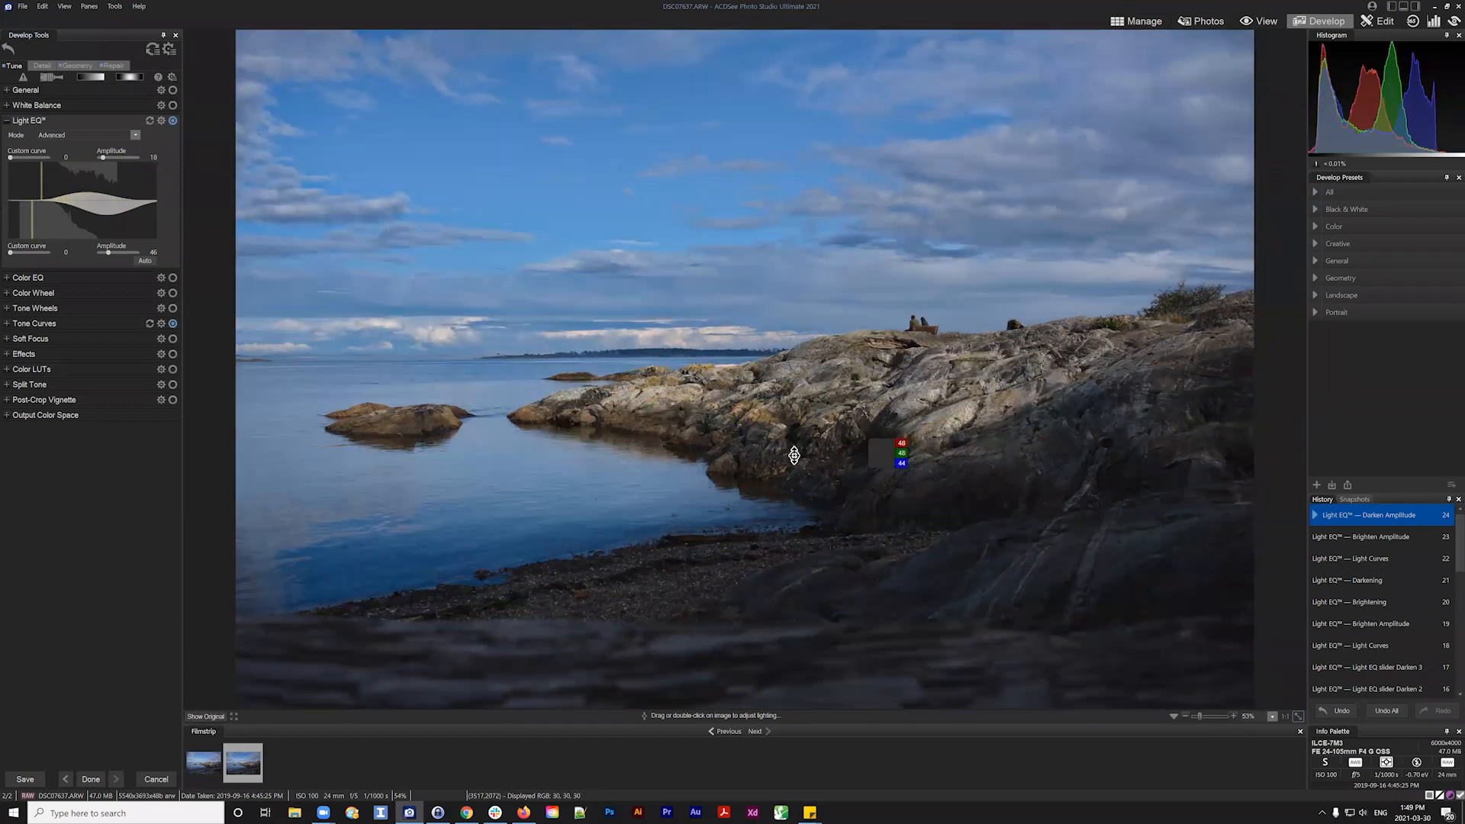
{"action": "left_click", "coordinate": [203, 716]}
{"action": "left_click", "coordinate": [203, 714]}
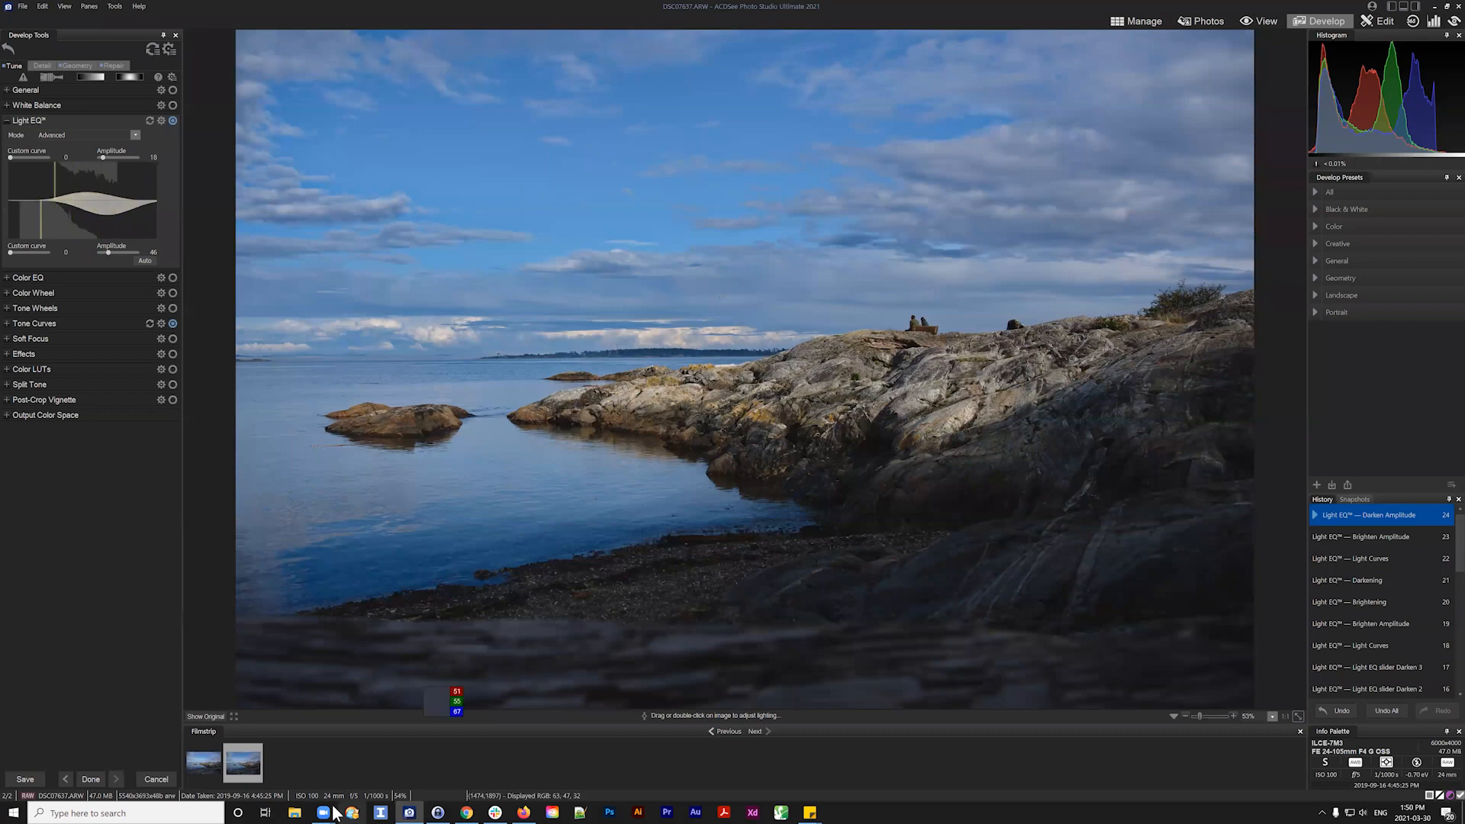
{"action": "left_click", "coordinate": [201, 716]}
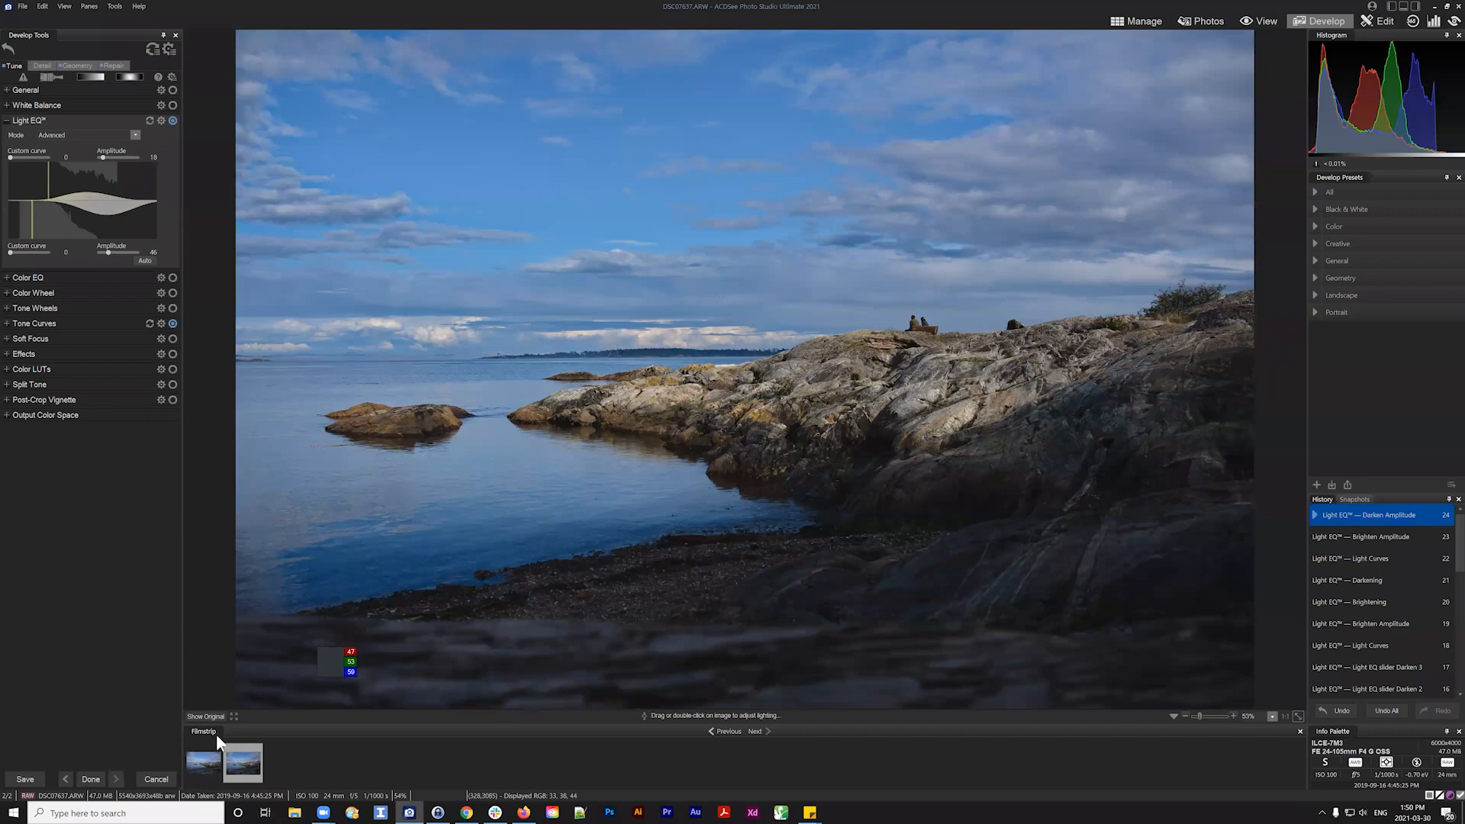
{"action": "left_click", "coordinate": [204, 712]}
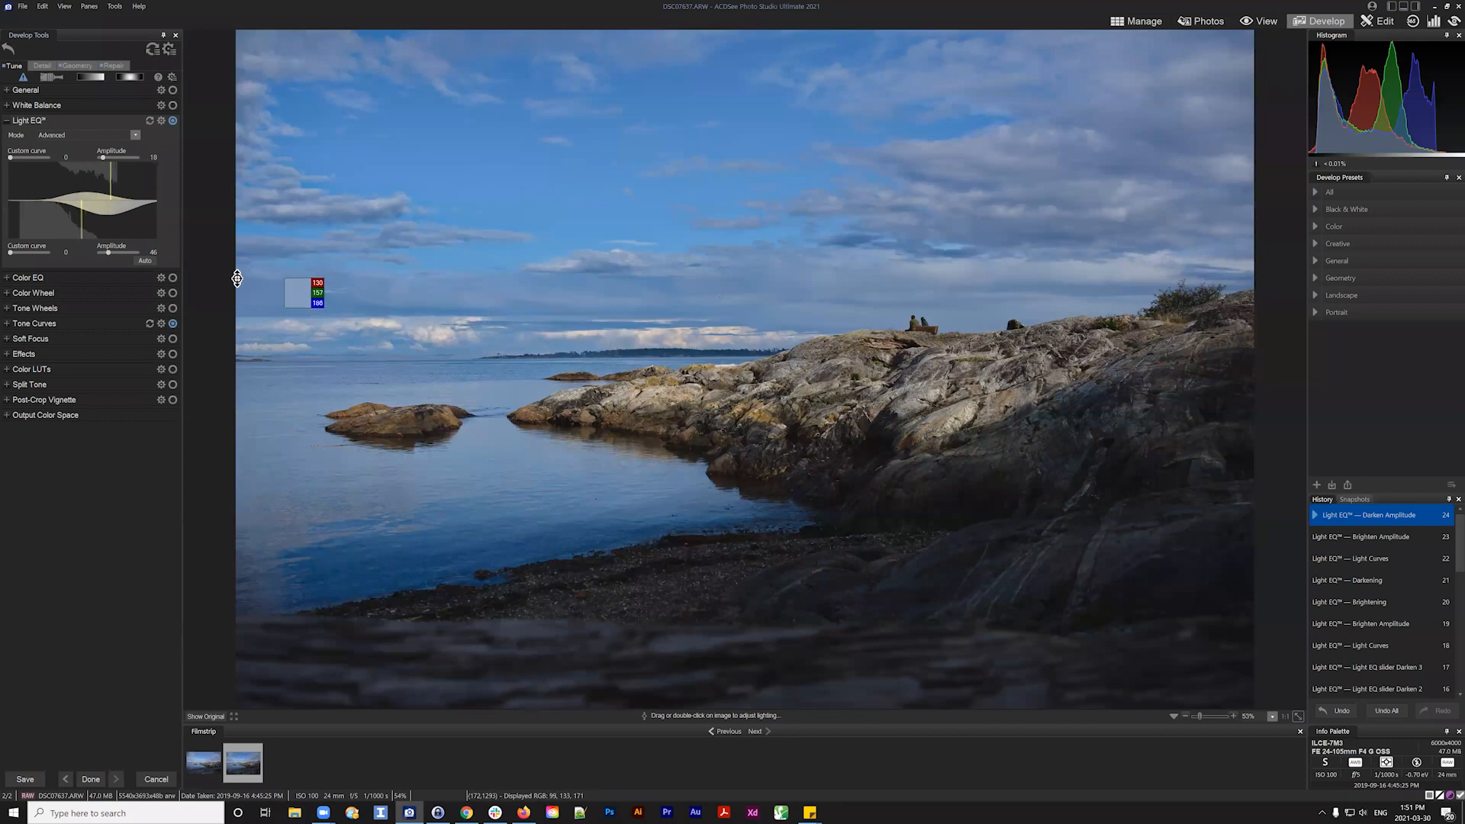
Try the Light EQ brightening and darkening amplitudes at 200, bring brightening back to 167, and turn off the exposure warning
{"action": "left_click_drag", "start_coordinate": [106, 154], "coordinate": [207, 149]}
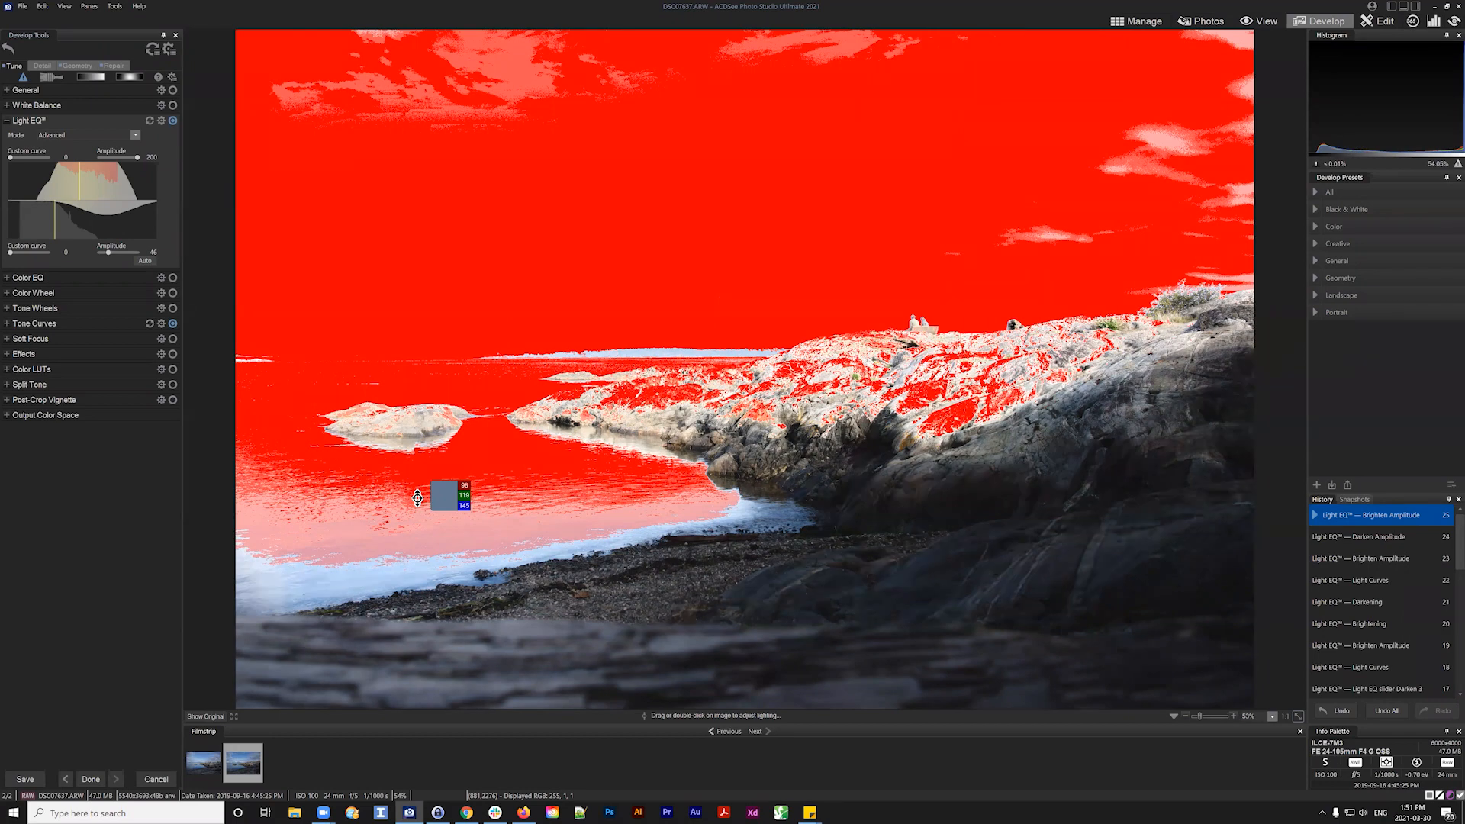
{"action": "left_click_drag", "start_coordinate": [108, 251], "coordinate": [153, 249]}
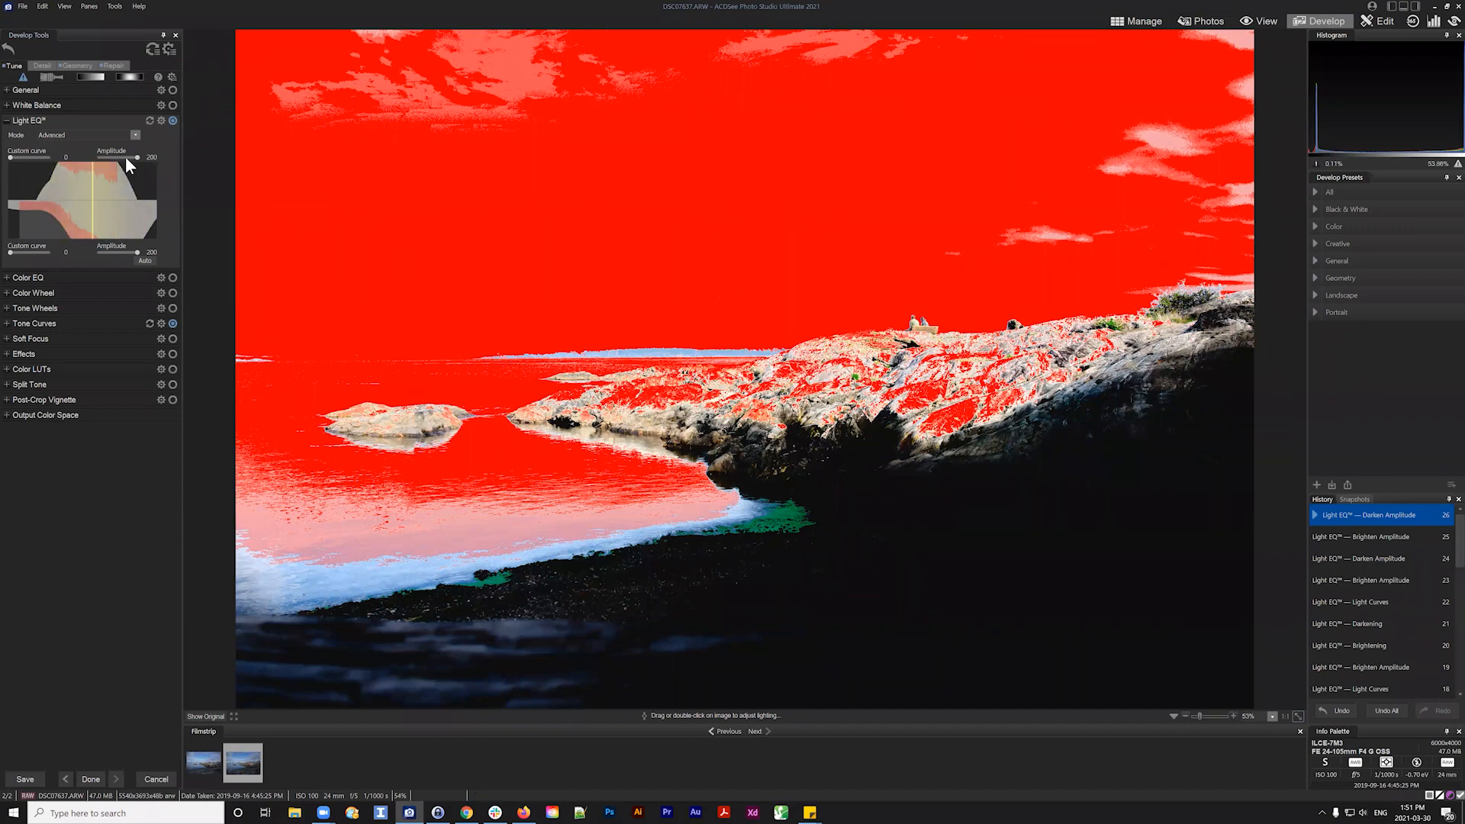
{"action": "left_click_drag", "start_coordinate": [137, 157], "coordinate": [114, 149]}
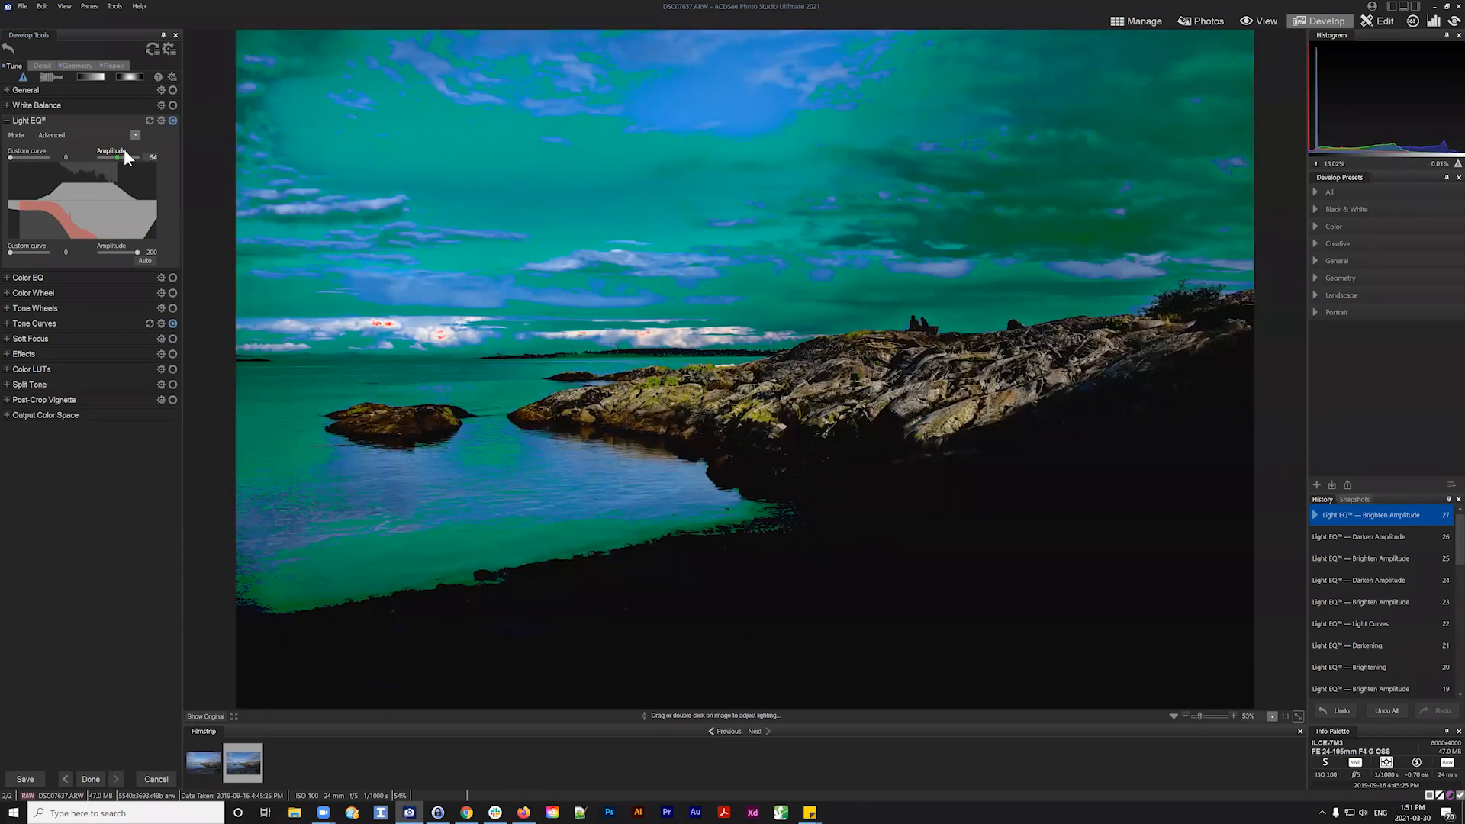
{"action": "mouse_move", "coordinate": [133, 150]}
{"action": "left_mouse_down"}
{"action": "mouse_move", "coordinate": [115, 149]}
{"action": "mouse_move", "coordinate": [128, 148]}
{"action": "left_mouse_up"}
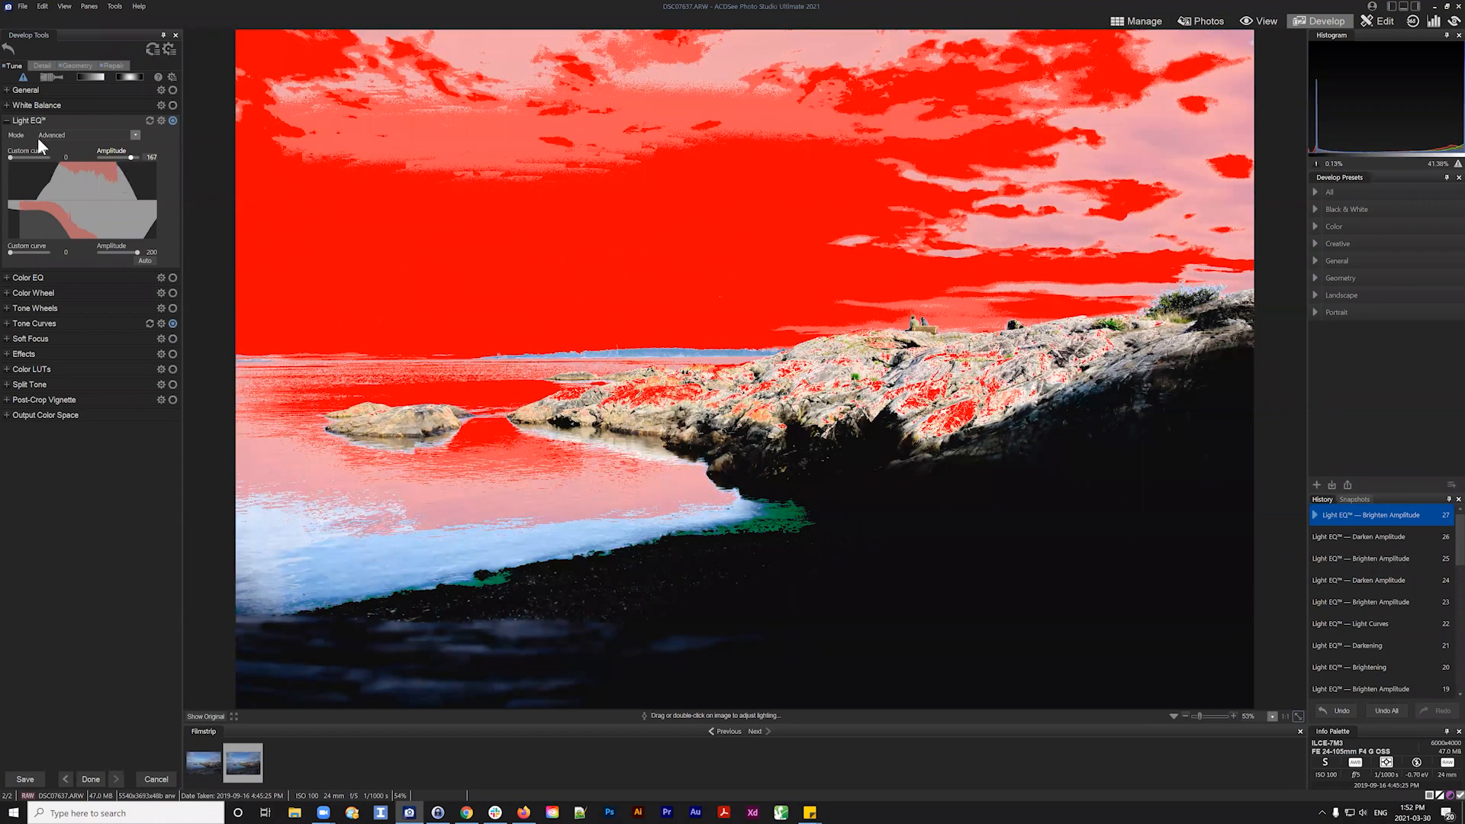
{"action": "left_click", "coordinate": [23, 79]}
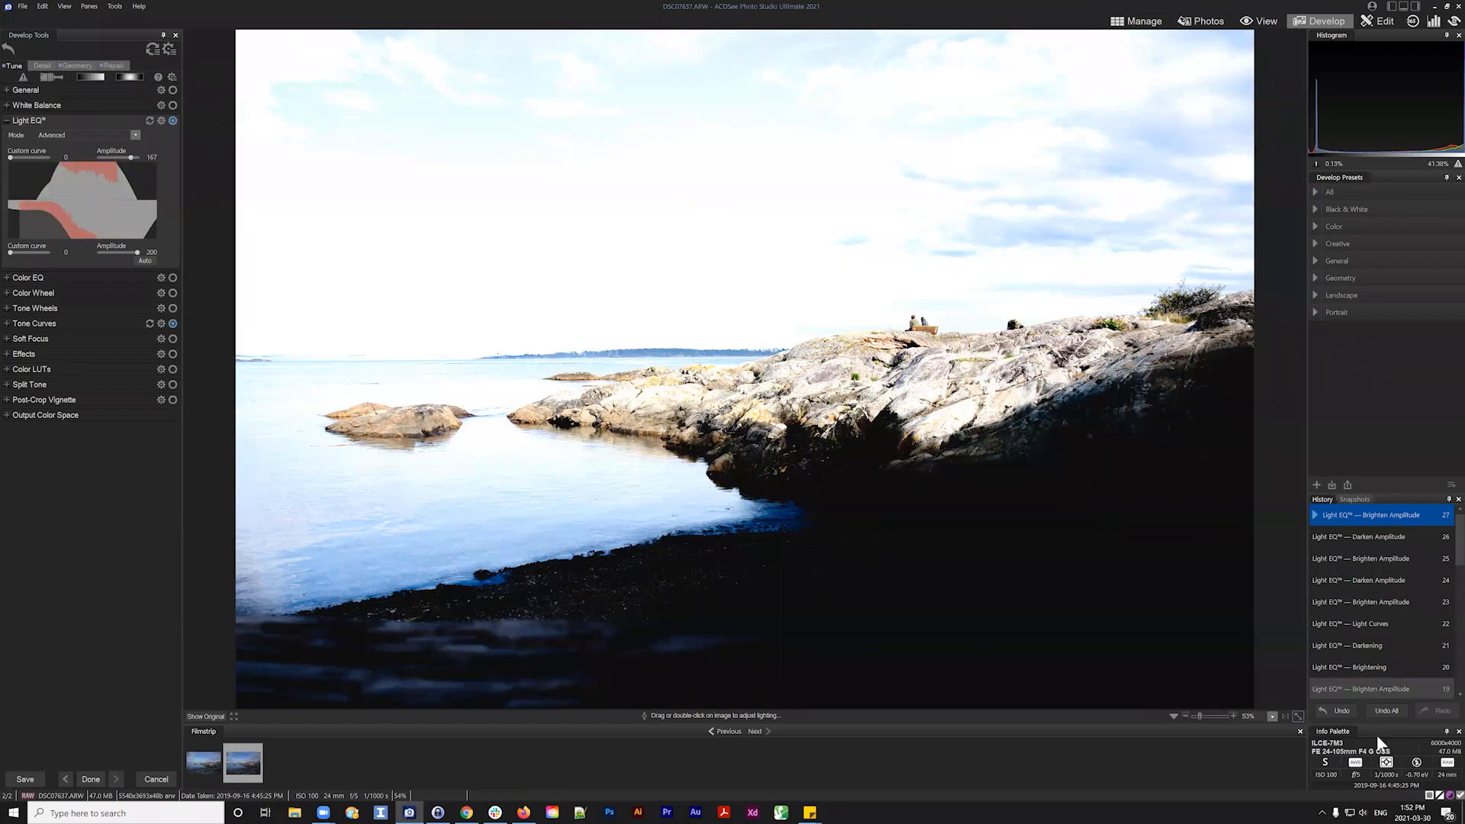
Undo the last three Light EQ amplitude changes and compare the photo with the original
{"action": "left_click", "coordinate": [1332, 711]}
{"action": "left_click", "coordinate": [1333, 712]}
{"action": "left_click", "coordinate": [1333, 711]}
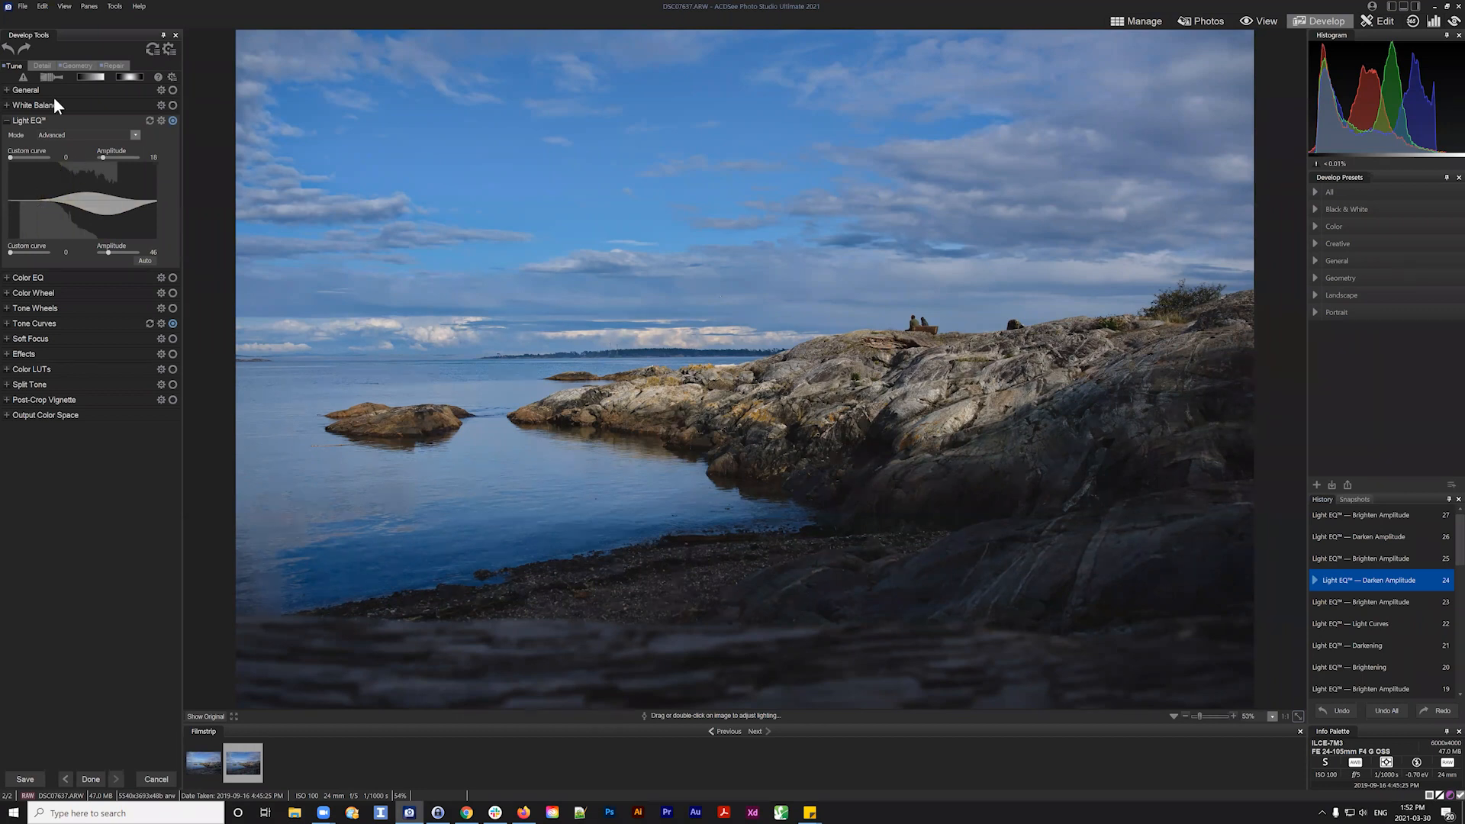
{"action": "left_click", "coordinate": [206, 716]}
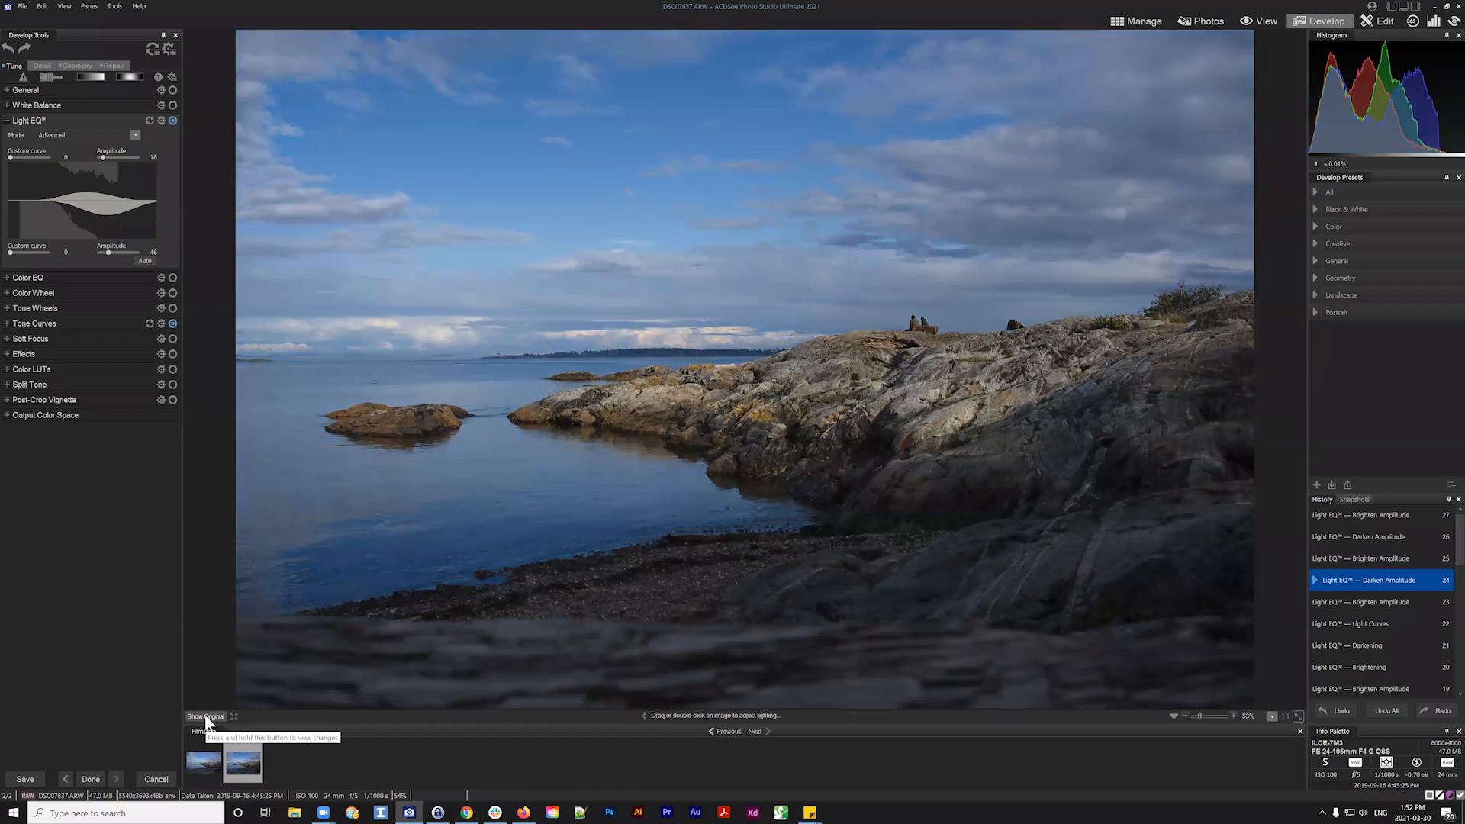
{"action": "left_click_drag", "start_coordinate": [205, 717], "coordinate": [204, 714]}
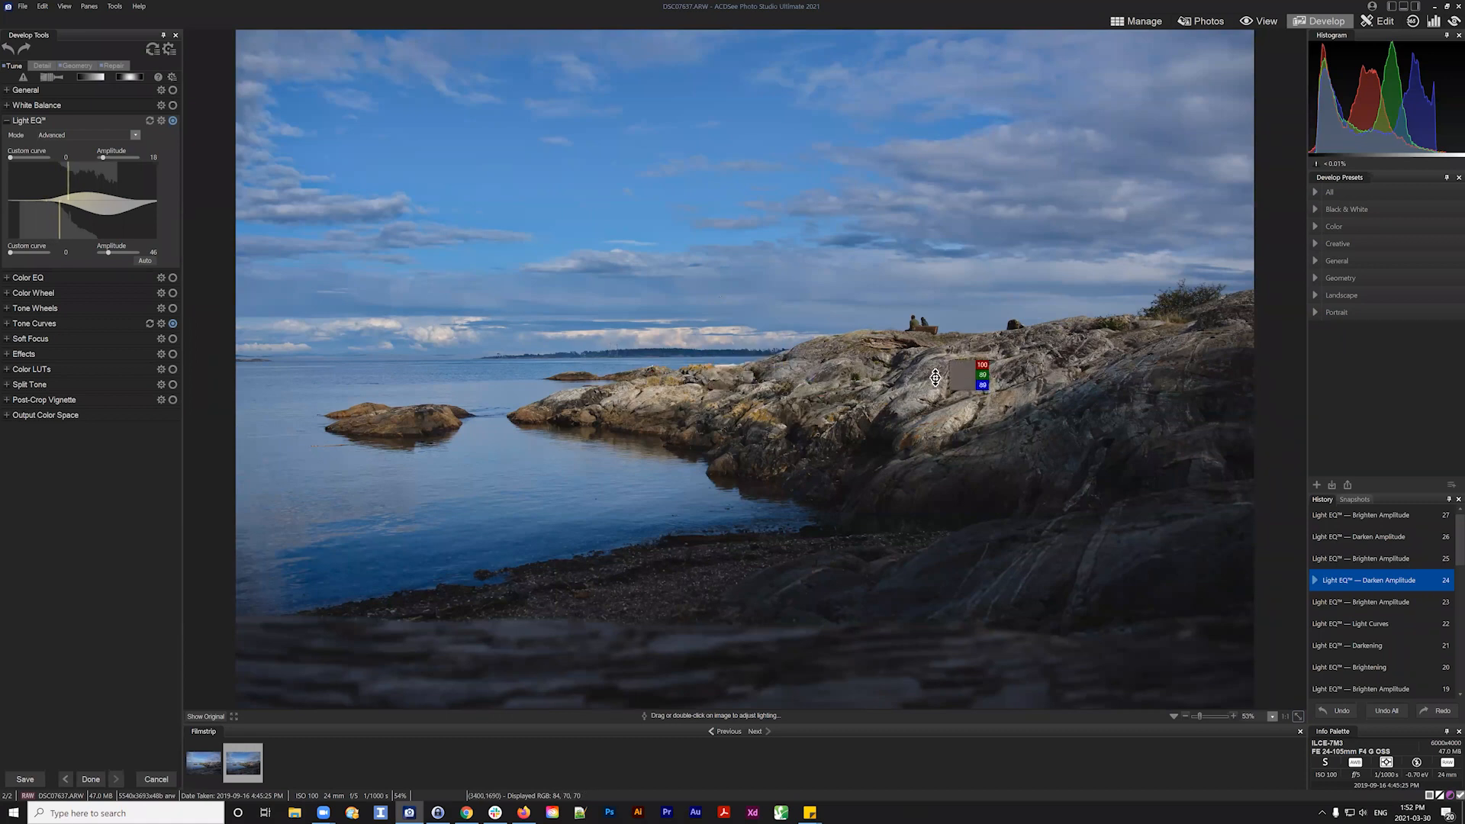
Target the blue of the sky with the Color Wheel by sampling it from the photo, and fine-tune the selected hue range
{"action": "left_click", "coordinate": [7, 121]}
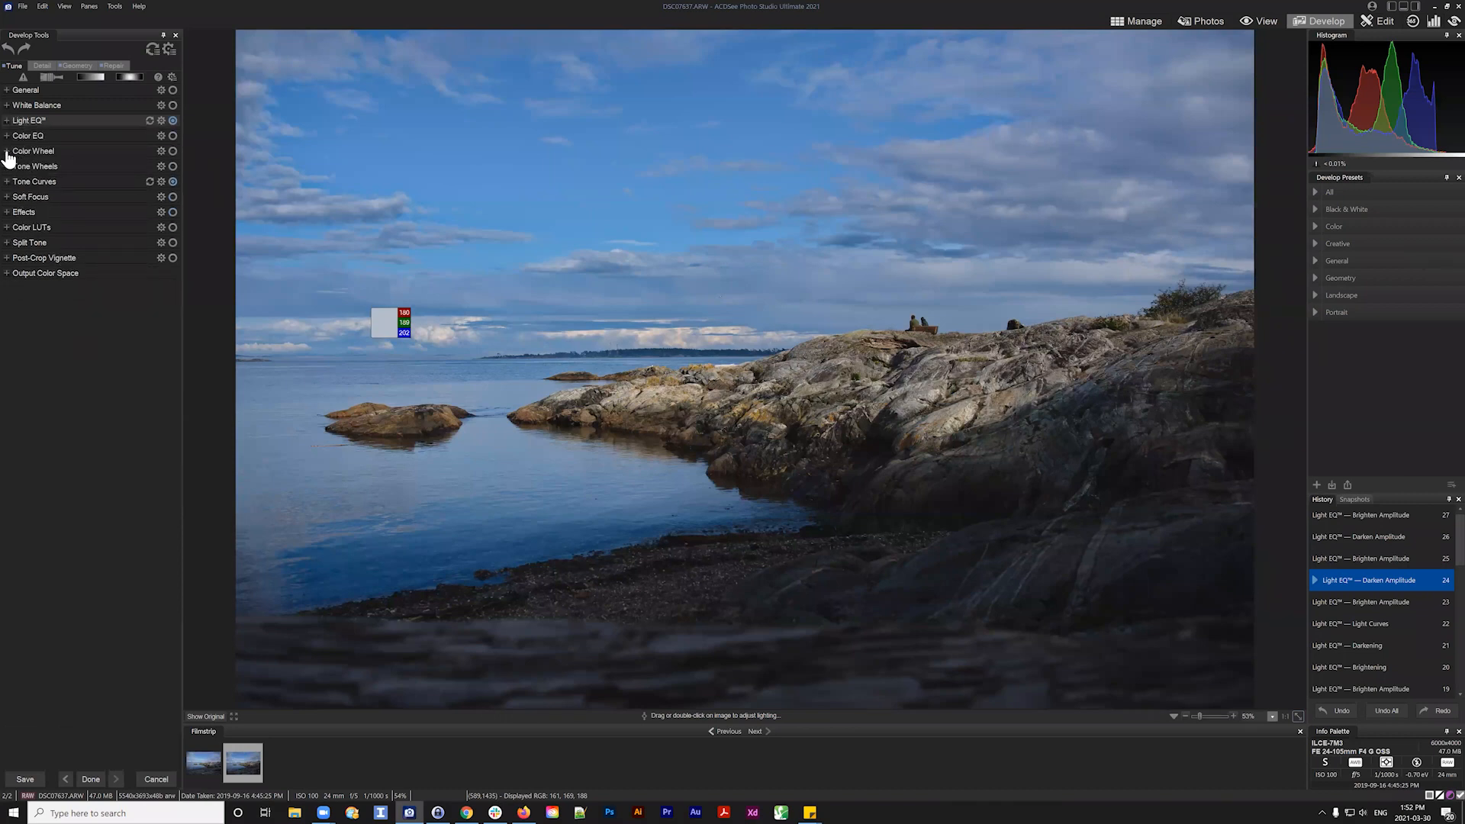
{"action": "left_click", "coordinate": [8, 153]}
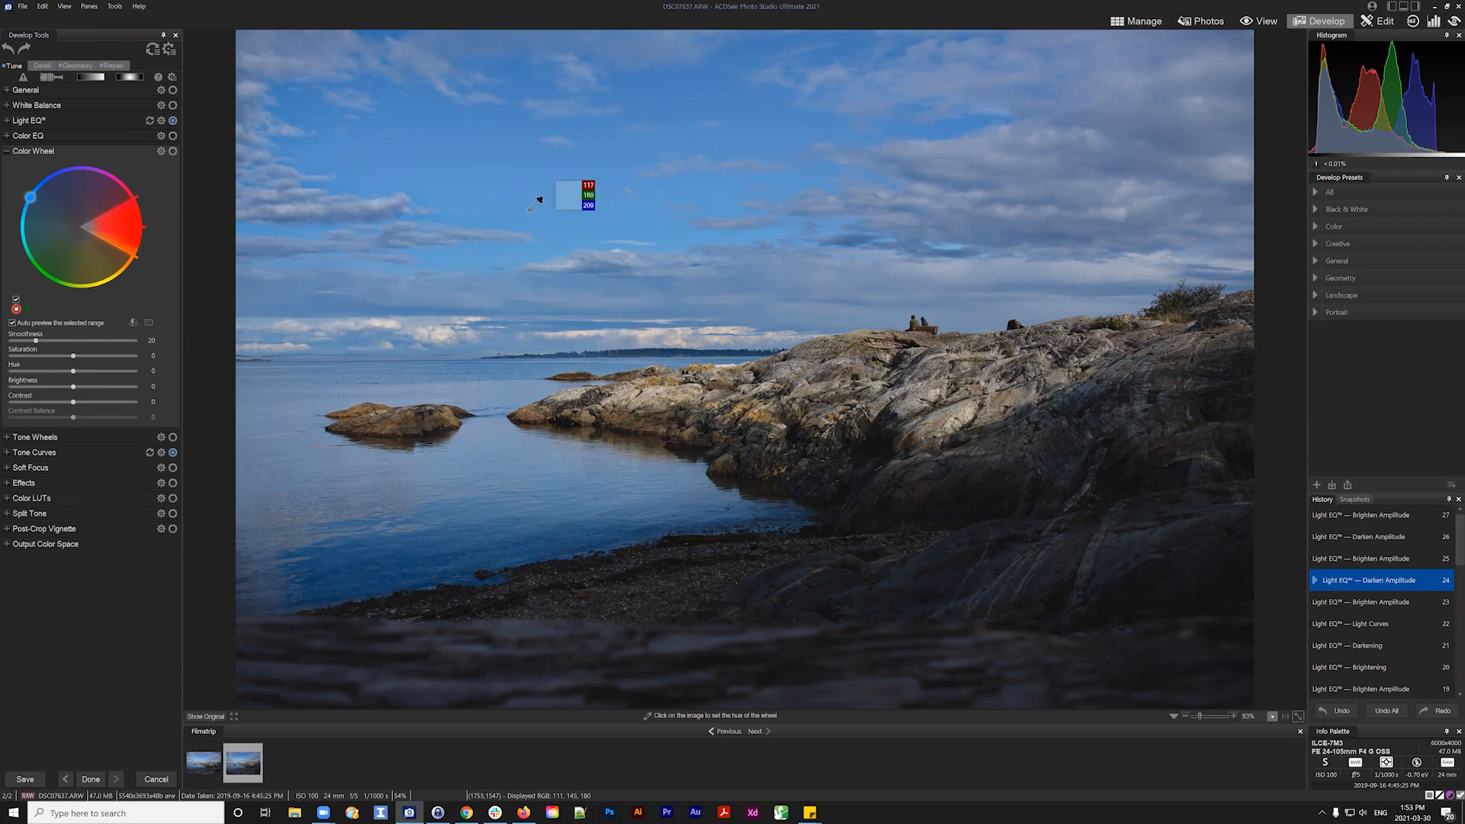
{"action": "left_click", "coordinate": [565, 225]}
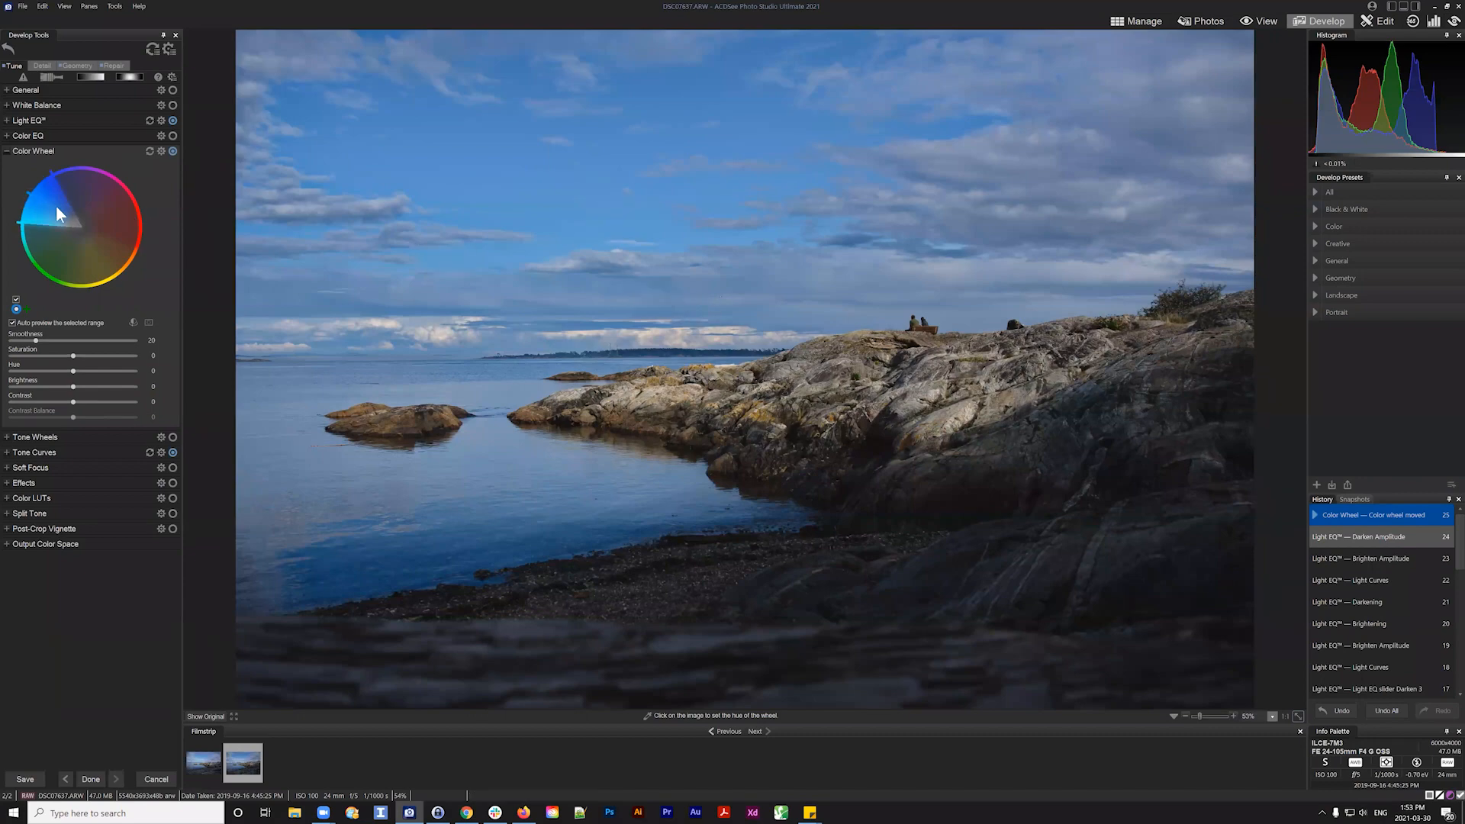
{"action": "left_click_drag", "start_coordinate": [29, 193], "coordinate": [149, 228]}
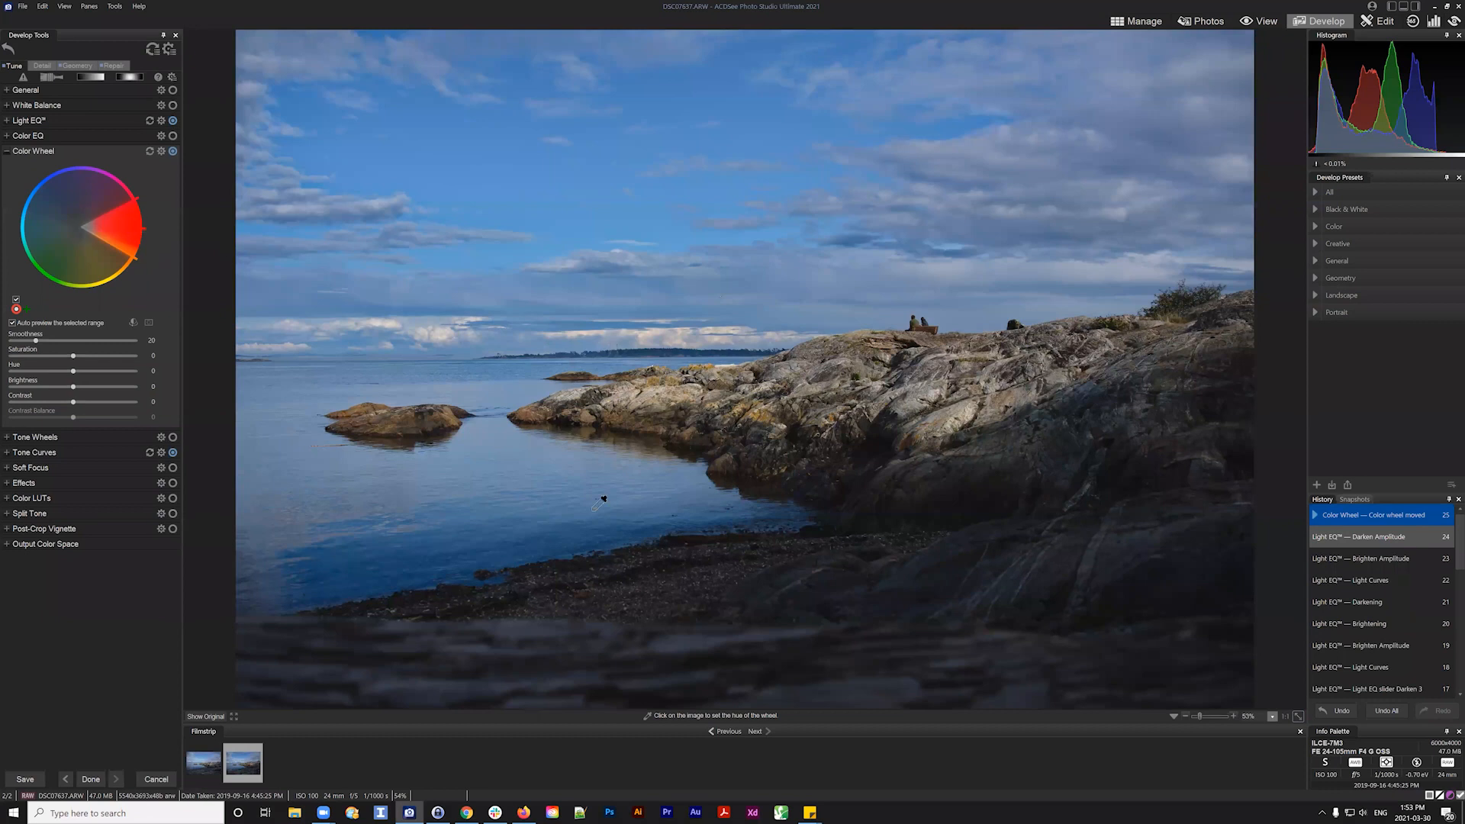
{"action": "left_click", "coordinate": [542, 241]}
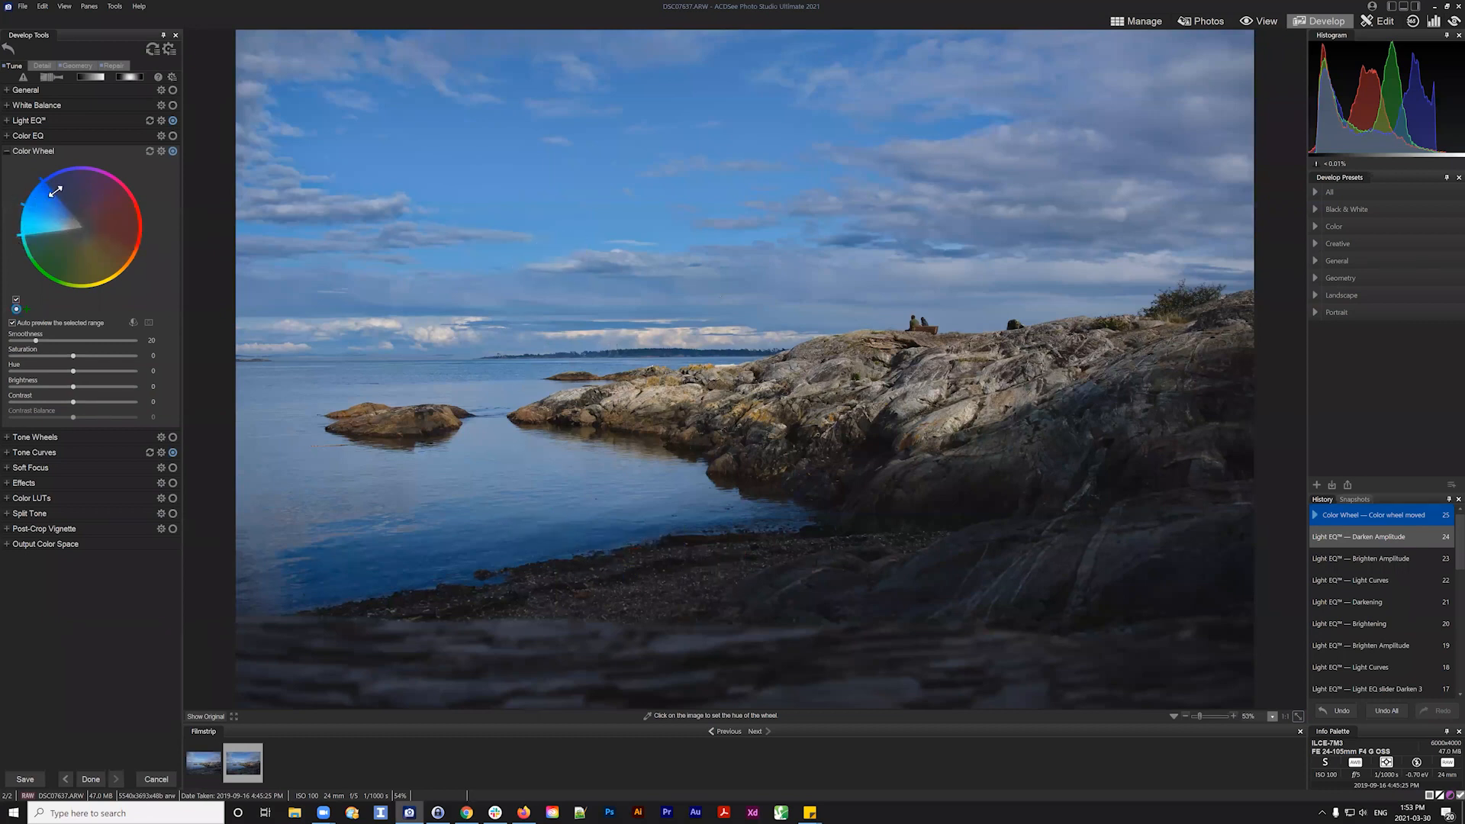
{"action": "left_click_drag", "start_coordinate": [36, 211], "coordinate": [36, 213]}
Set the blue range's saturation to 10, hue to -11, brightness to -11 and contrast to 21, and compare with the original
{"action": "left_click_drag", "start_coordinate": [76, 354], "coordinate": [81, 354]}
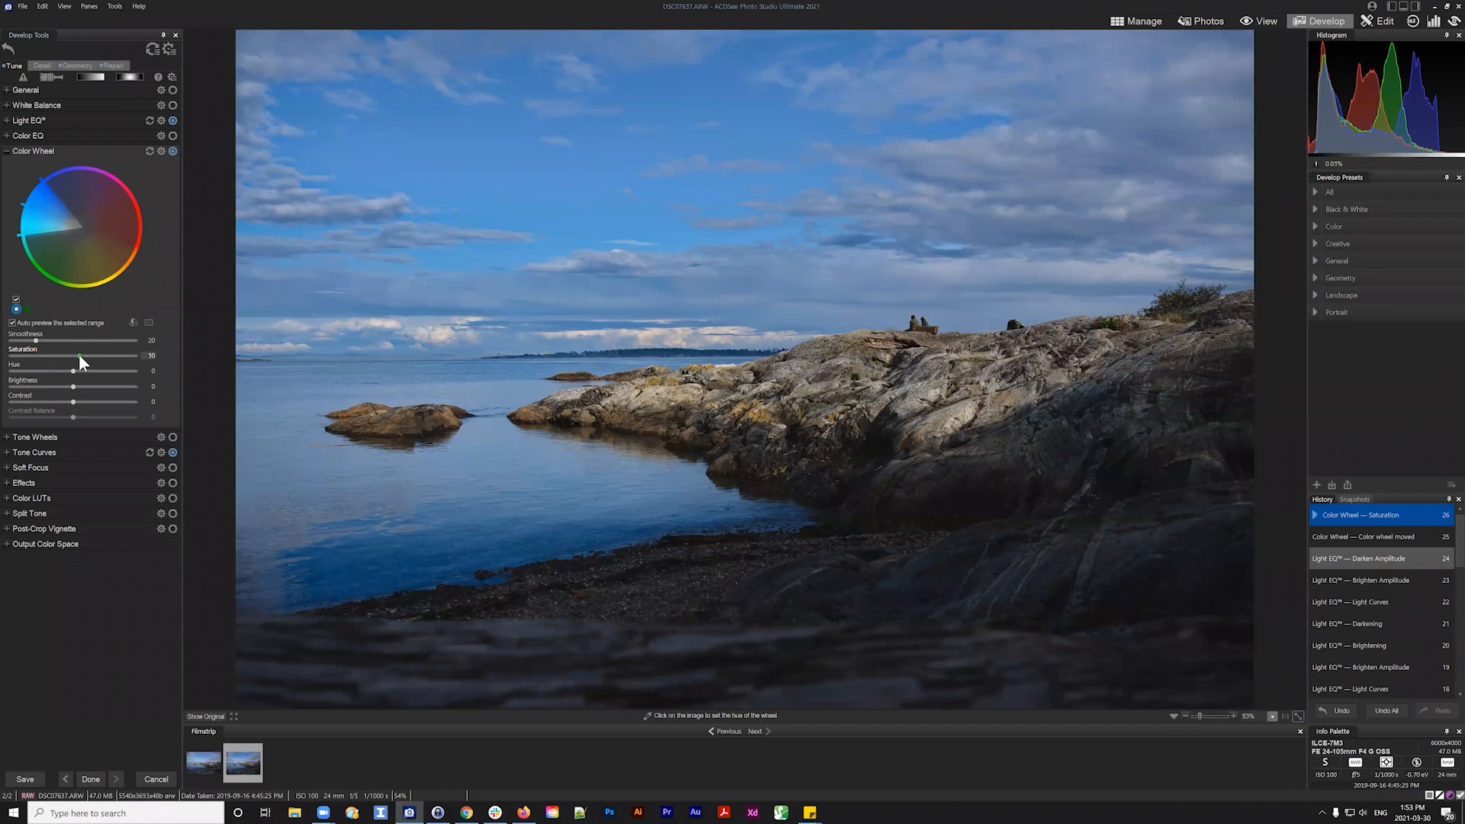
{"action": "mouse_move", "coordinate": [79, 354]}
{"action": "left_mouse_down"}
{"action": "mouse_move", "coordinate": [72, 369]}
{"action": "mouse_move", "coordinate": [53, 364]}
{"action": "mouse_move", "coordinate": [66, 363]}
{"action": "left_mouse_up"}
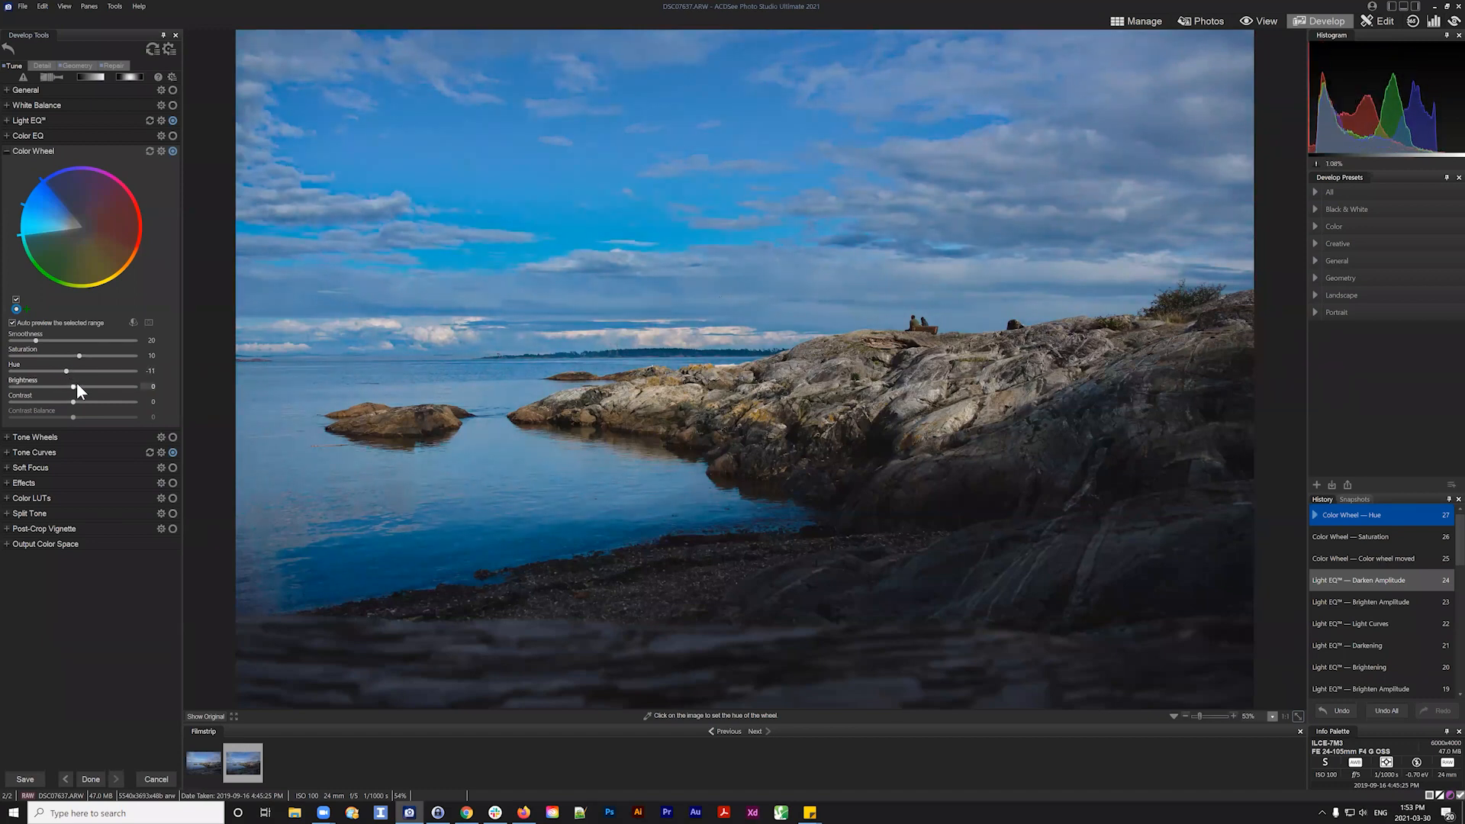
{"action": "left_click_drag", "start_coordinate": [72, 387], "coordinate": [206, 396]}
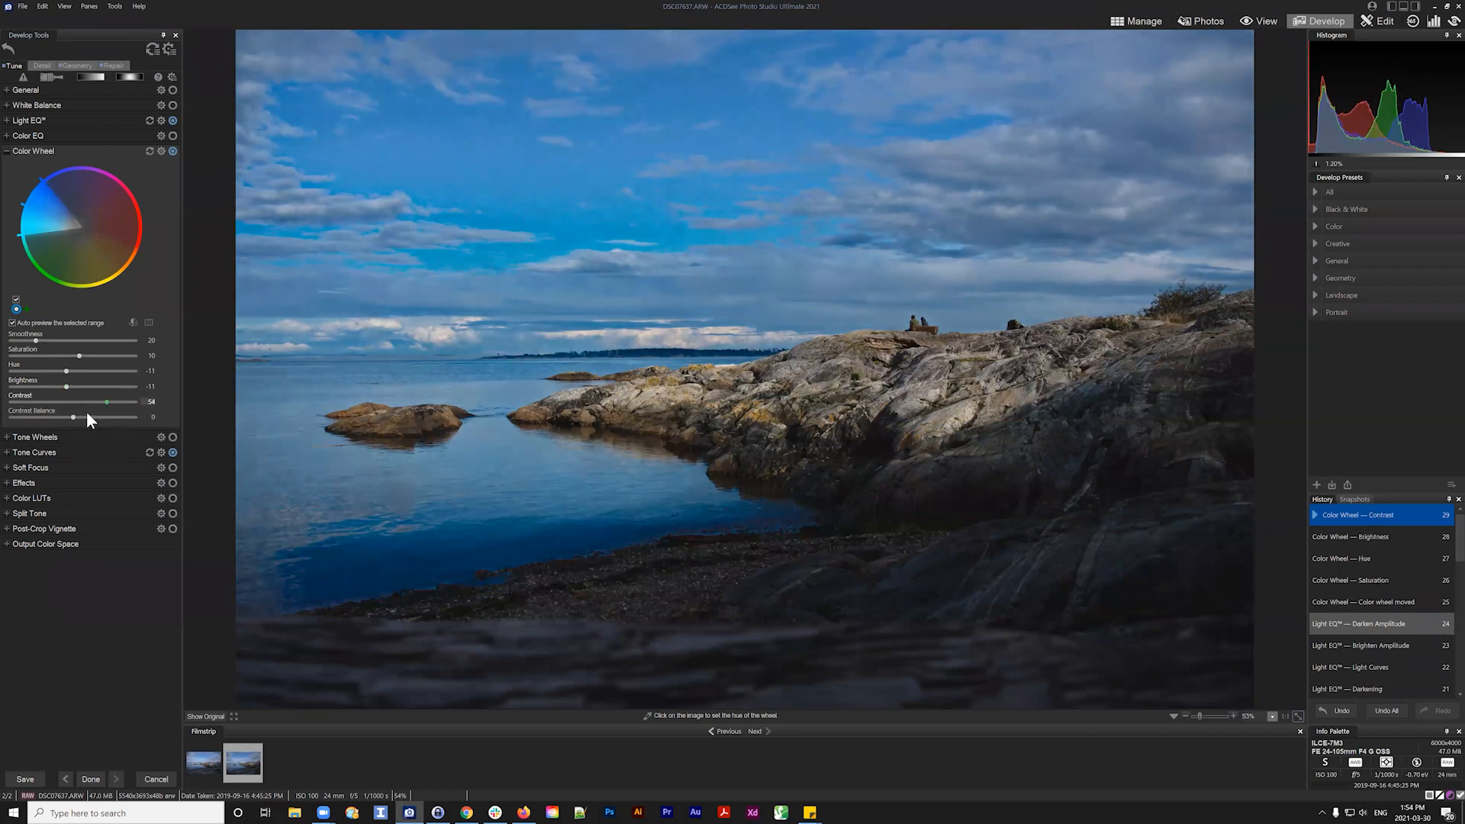
{"action": "mouse_move", "coordinate": [86, 412]}
{"action": "left_mouse_down"}
{"action": "mouse_move", "coordinate": [39, 400]}
{"action": "mouse_move", "coordinate": [84, 402]}
{"action": "left_mouse_up"}
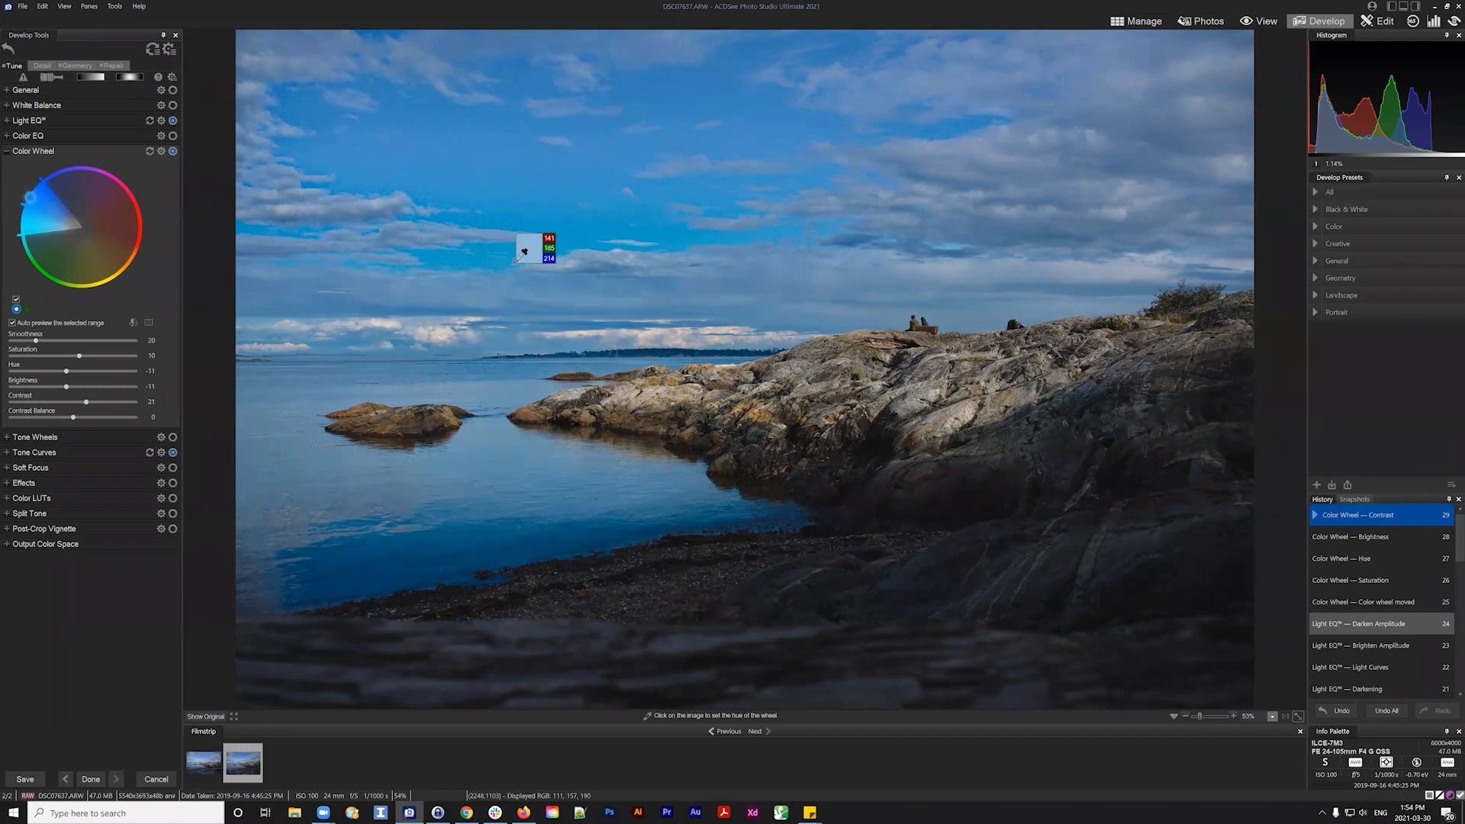
{"action": "left_click", "coordinate": [199, 717]}
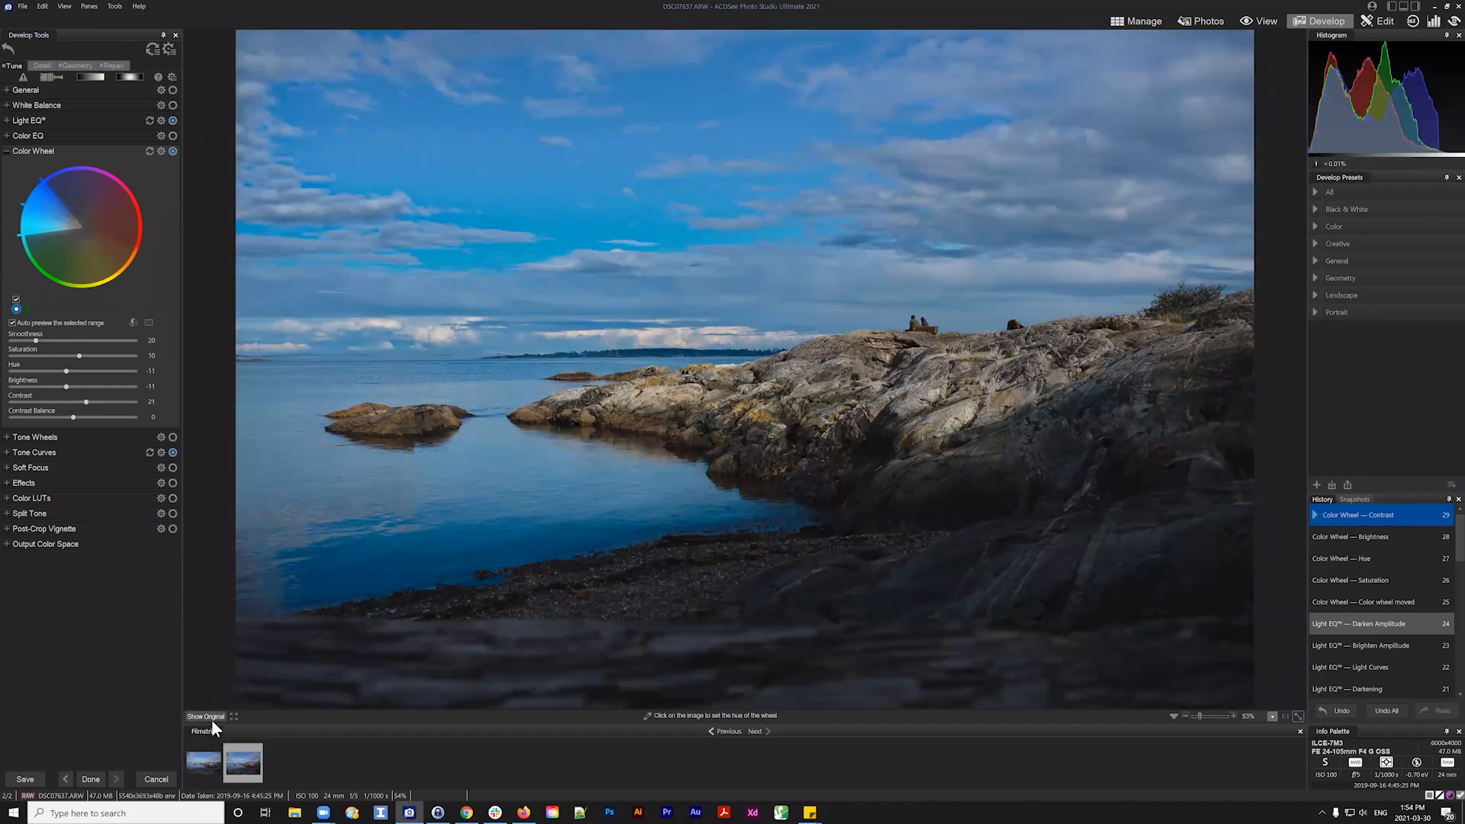
{"action": "left_click", "coordinate": [213, 721]}
Reduce the blue range's contrast to 2 and saturation to -3, and compare with the original photo
{"action": "left_click_drag", "start_coordinate": [84, 400], "coordinate": [68, 402]}
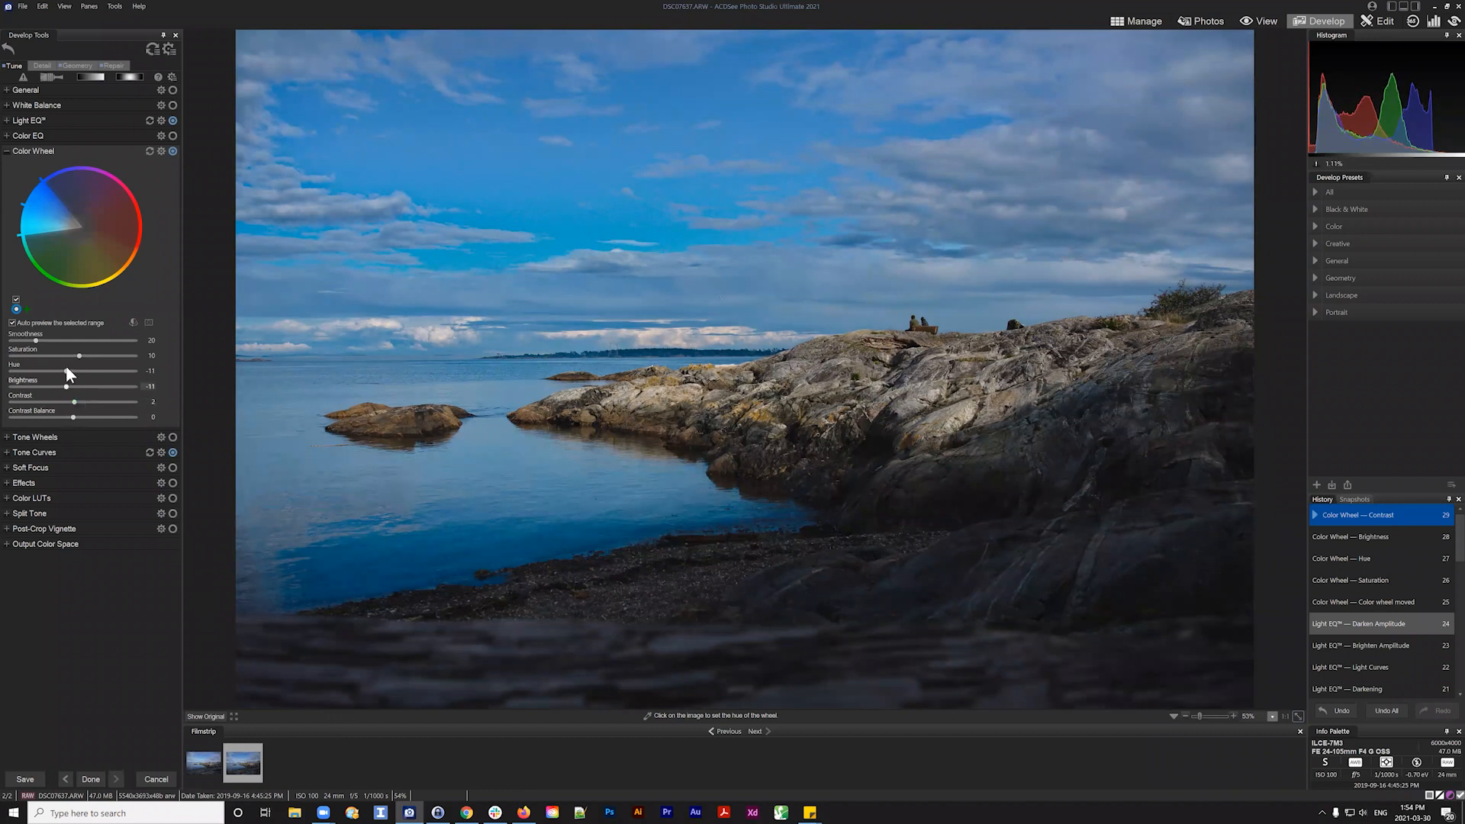
{"action": "left_click_drag", "start_coordinate": [79, 356], "coordinate": [70, 354]}
{"action": "left_click", "coordinate": [209, 718]}
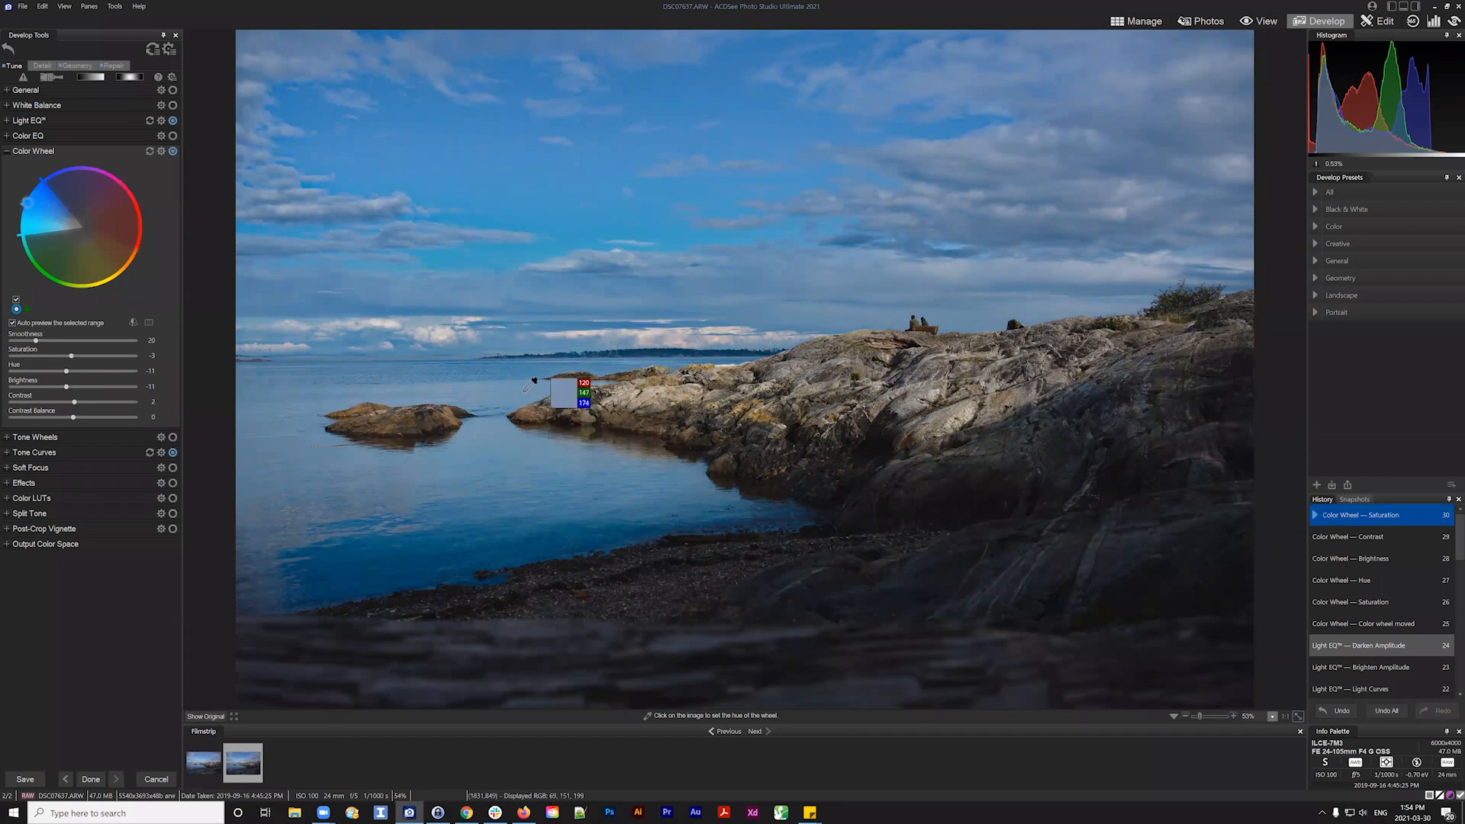
{"action": "left_click", "coordinate": [8, 150]}
Warm the white balance by setting the temperature to 18 (5403 K)
{"action": "left_click", "coordinate": [7, 104]}
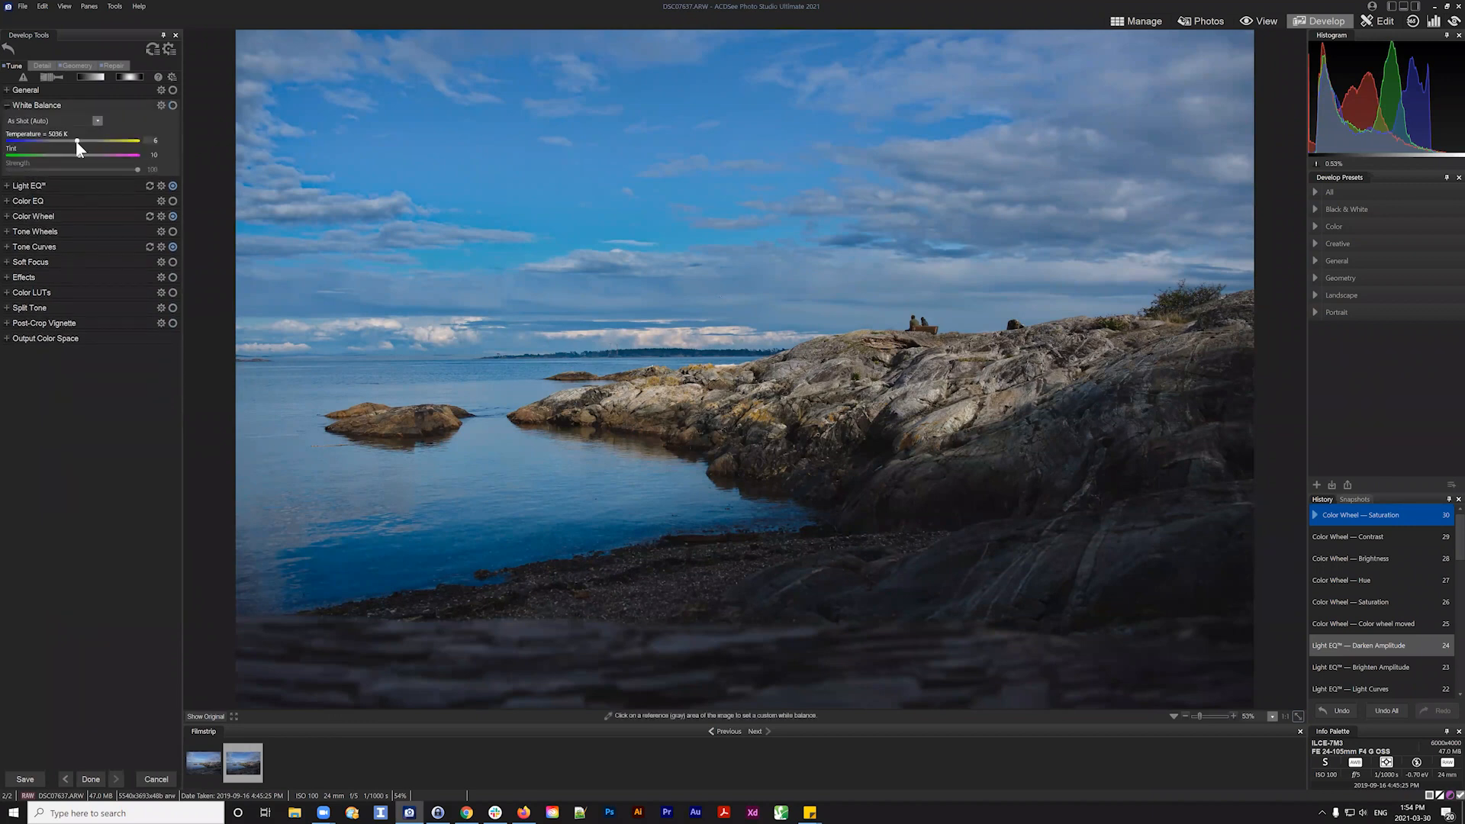
{"action": "left_click", "coordinate": [78, 141]}
{"action": "left_click_drag", "start_coordinate": [79, 140], "coordinate": [84, 141]}
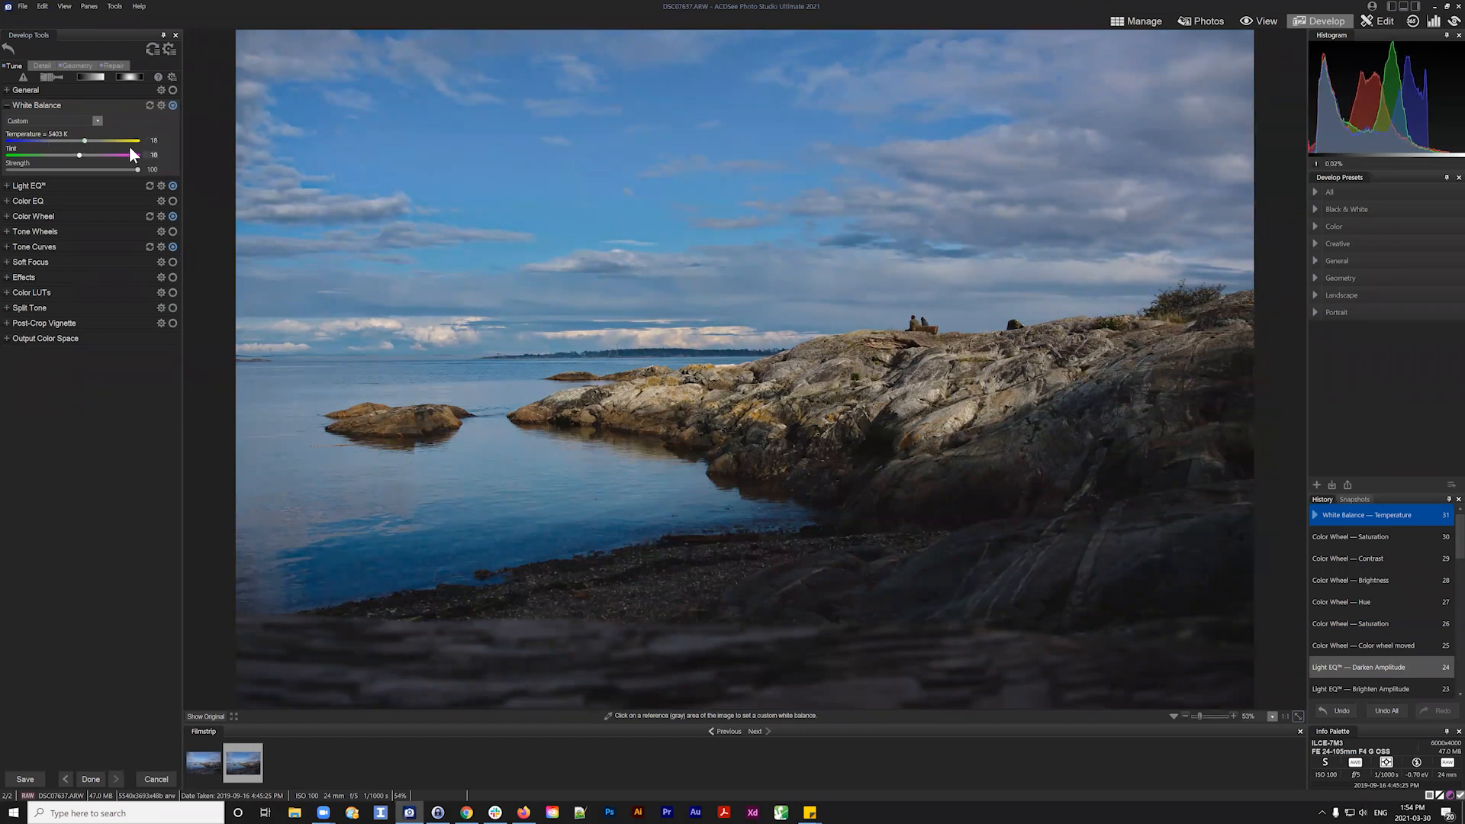
{"action": "left_click", "coordinate": [7, 107]}
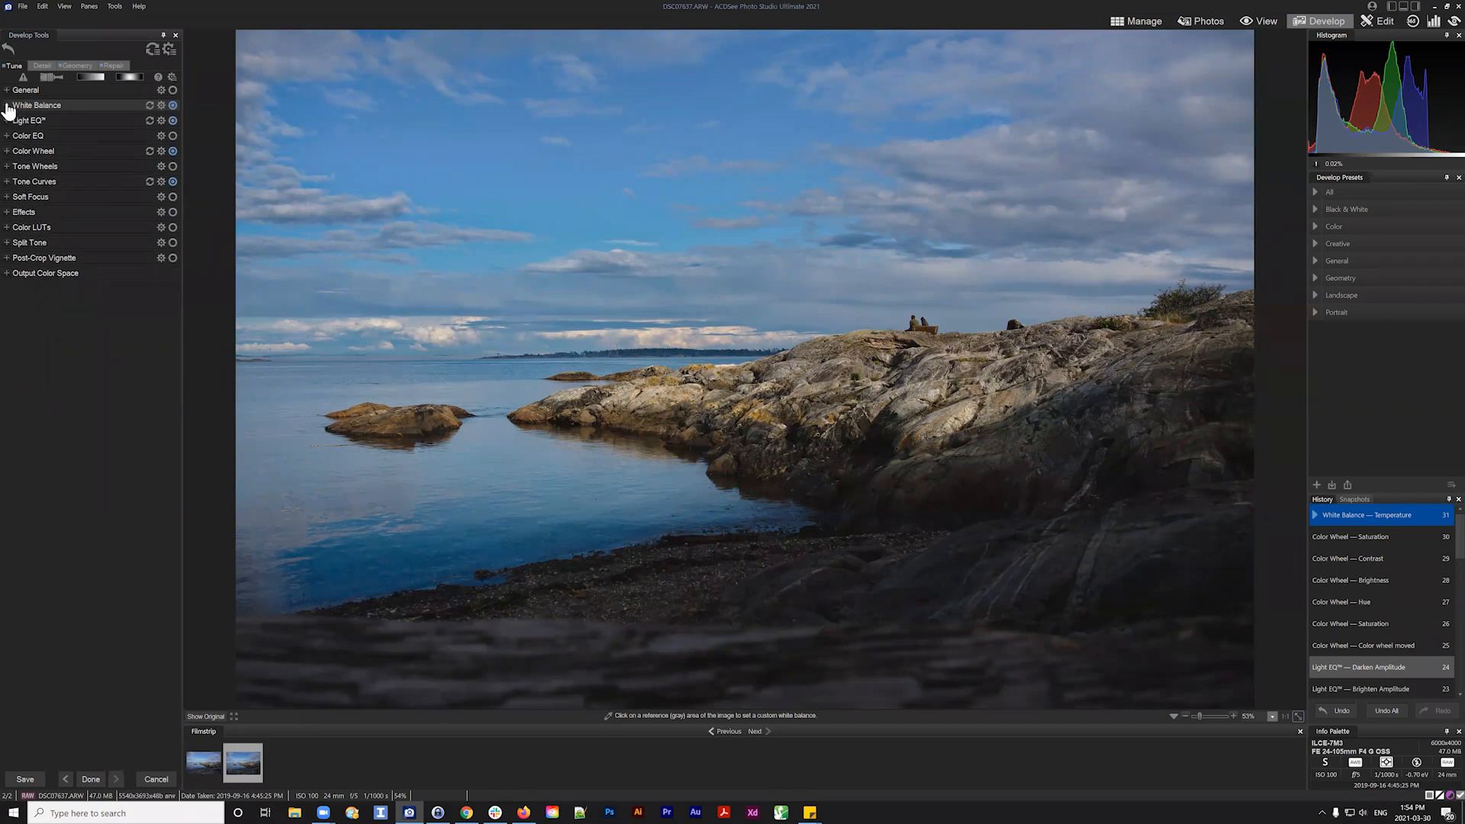
Fine-tune the white balance temperature slightly warmer
{"action": "left_click", "coordinate": [7, 106]}
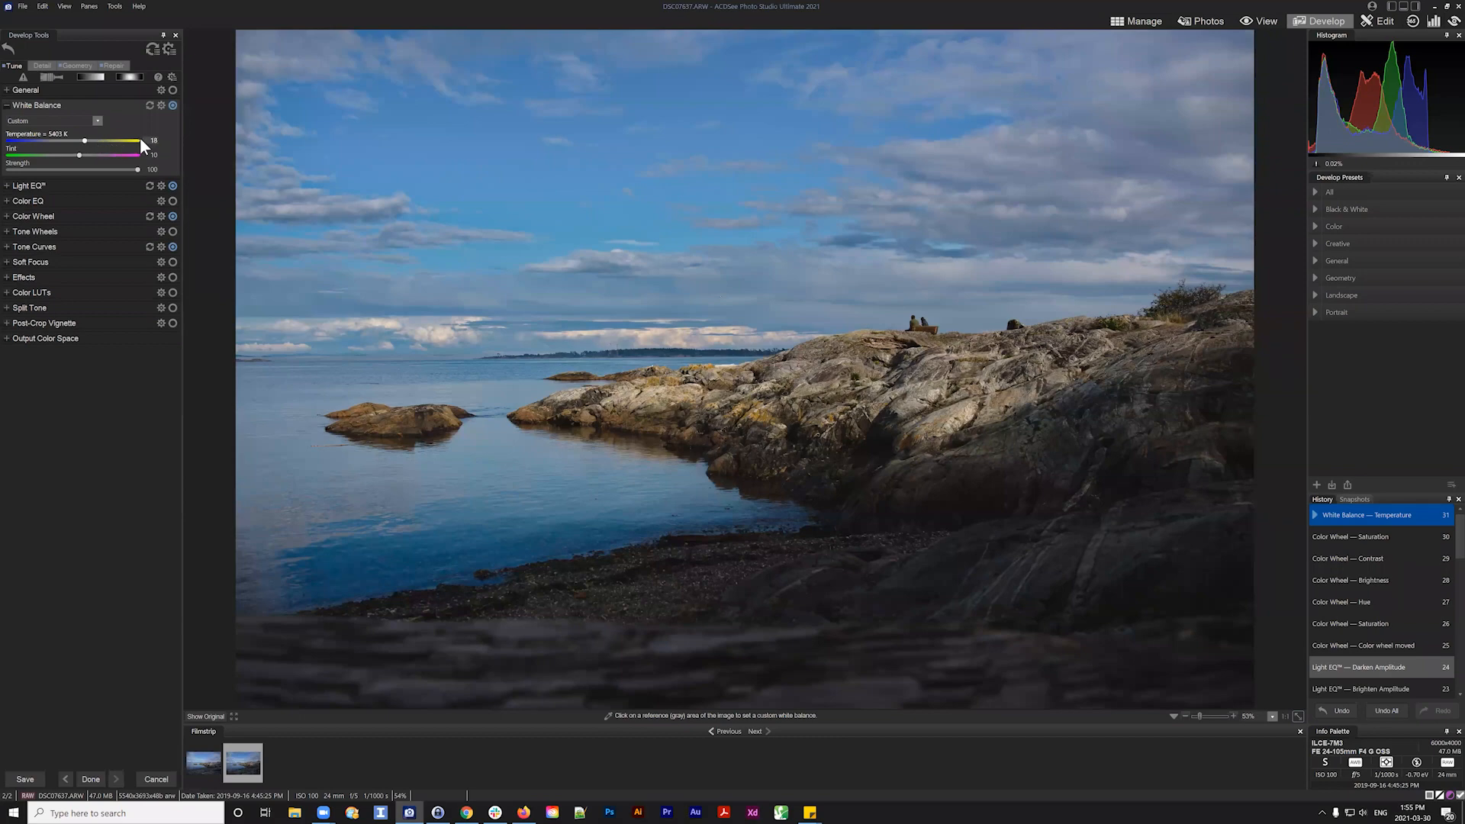
{"action": "mouse_move", "coordinate": [86, 141]}
{"action": "left_mouse_down"}
{"action": "mouse_move", "coordinate": [3, 141]}
{"action": "mouse_move", "coordinate": [87, 143]}
{"action": "left_mouse_up"}
{"action": "scroll", "coordinate": [87, 141], "scroll_direction": "up", "scroll_amount": 5}
{"action": "left_click", "coordinate": [6, 108]}
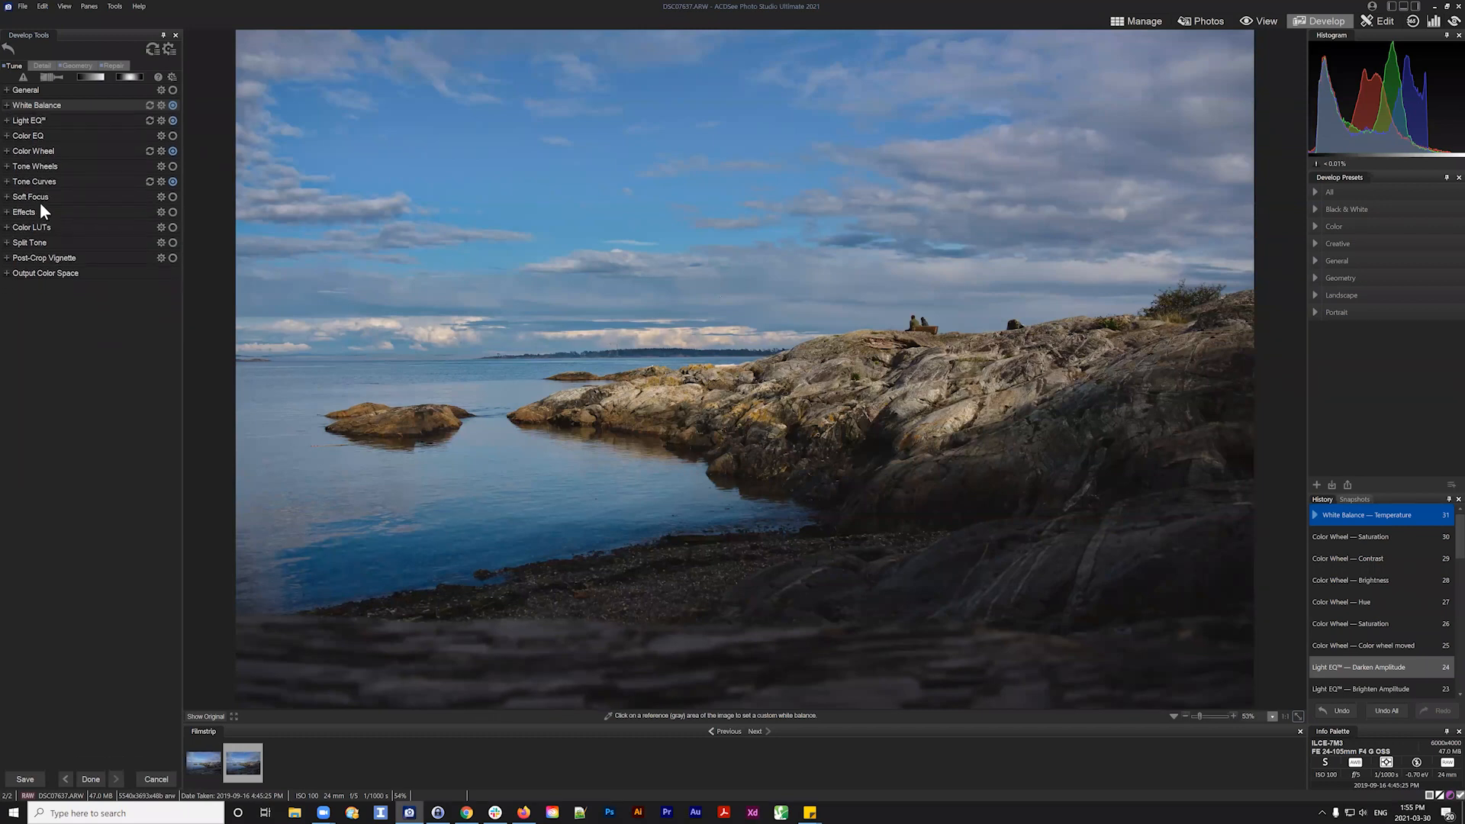
Move the black point of the RGB tone curve to set the blacks to 1
{"action": "left_click", "coordinate": [6, 182]}
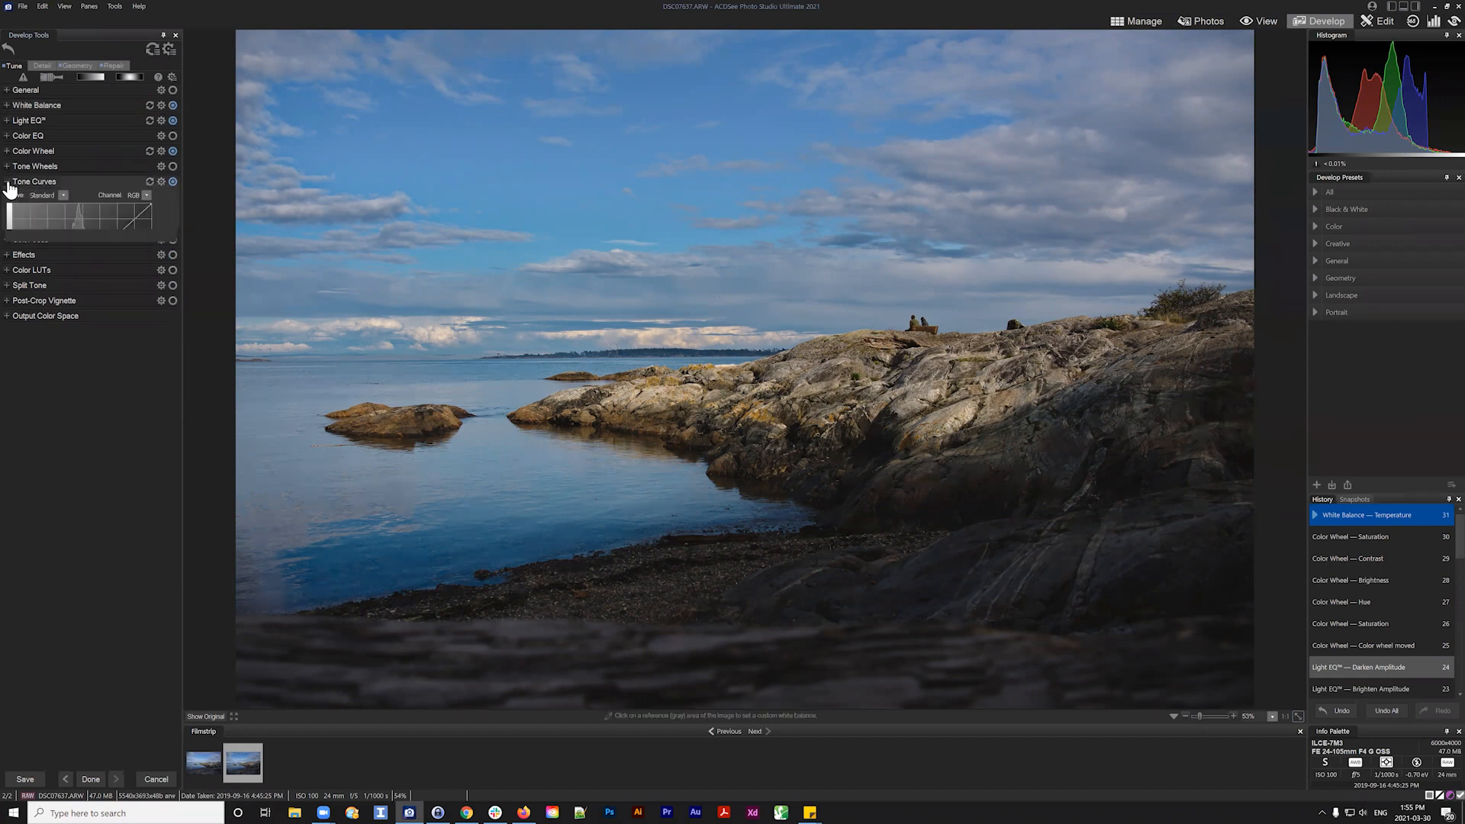
{"action": "left_click_drag", "start_coordinate": [11, 319], "coordinate": [14, 321]}
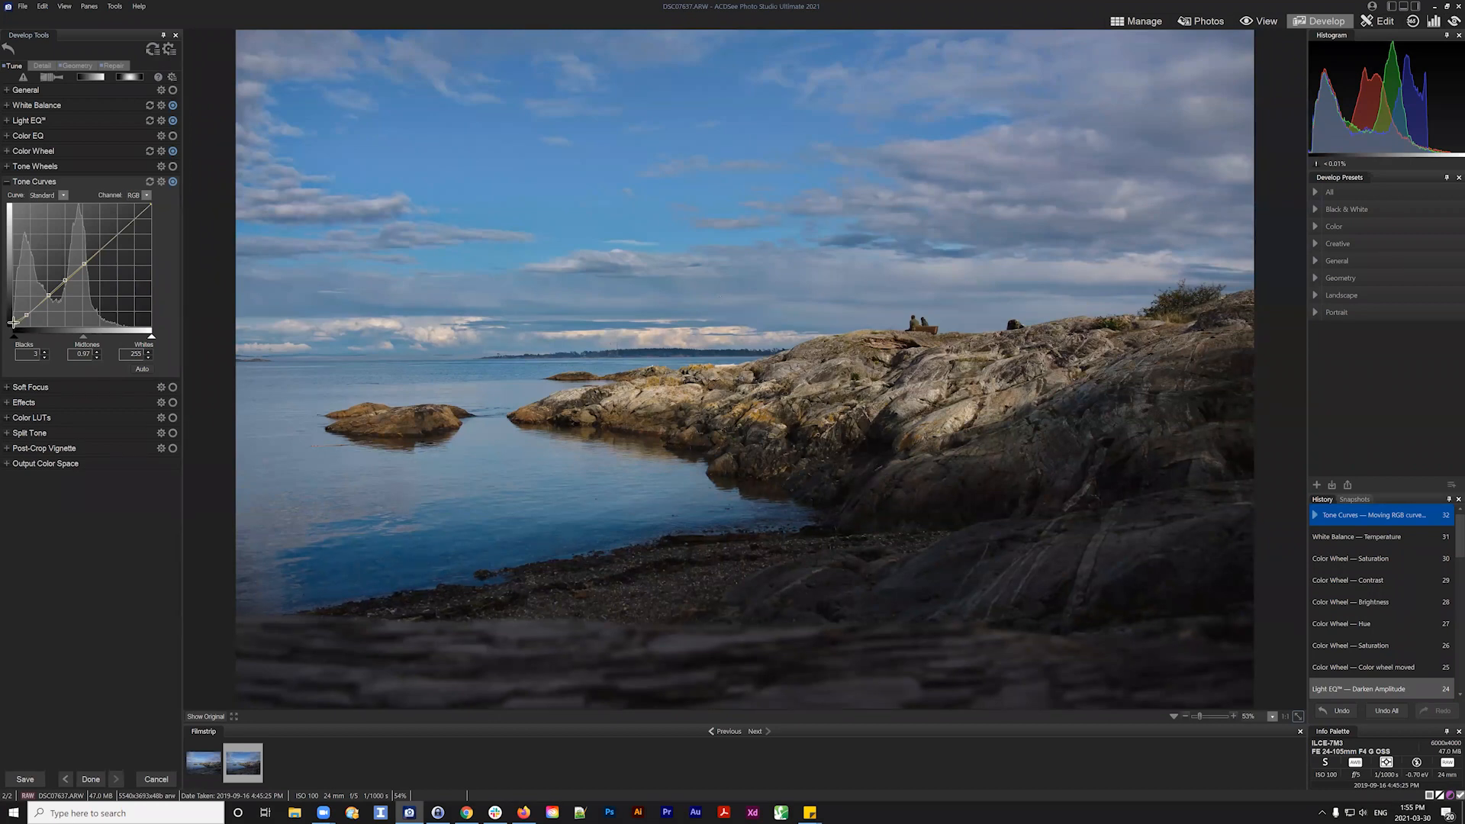
{"action": "left_click_drag", "start_coordinate": [13, 322], "coordinate": [12, 323]}
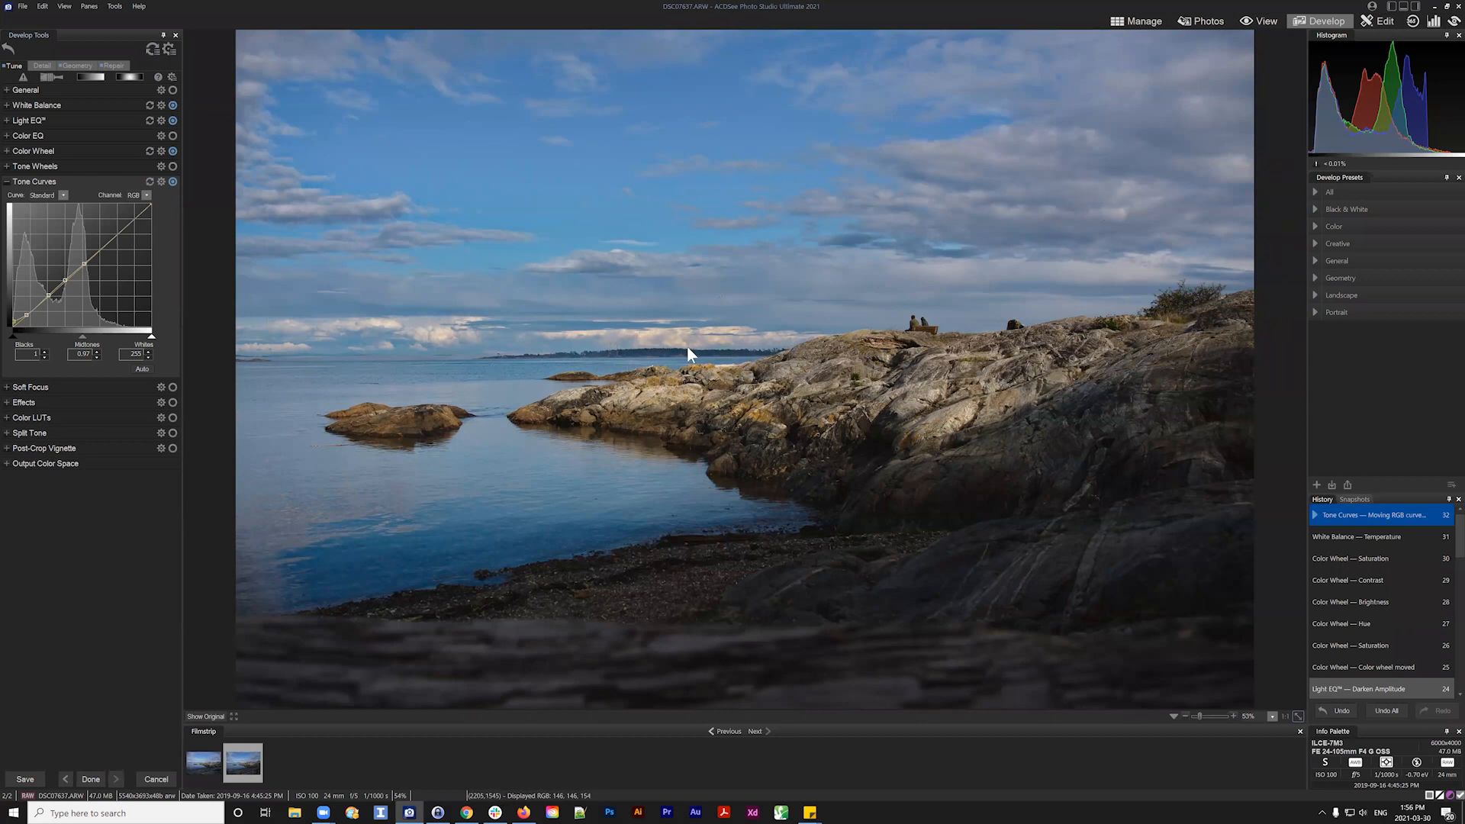
Show the Light EQ curves alongside the RGB tone curve to compare the two tools' adjustments
{"action": "left_click", "coordinate": [7, 121]}
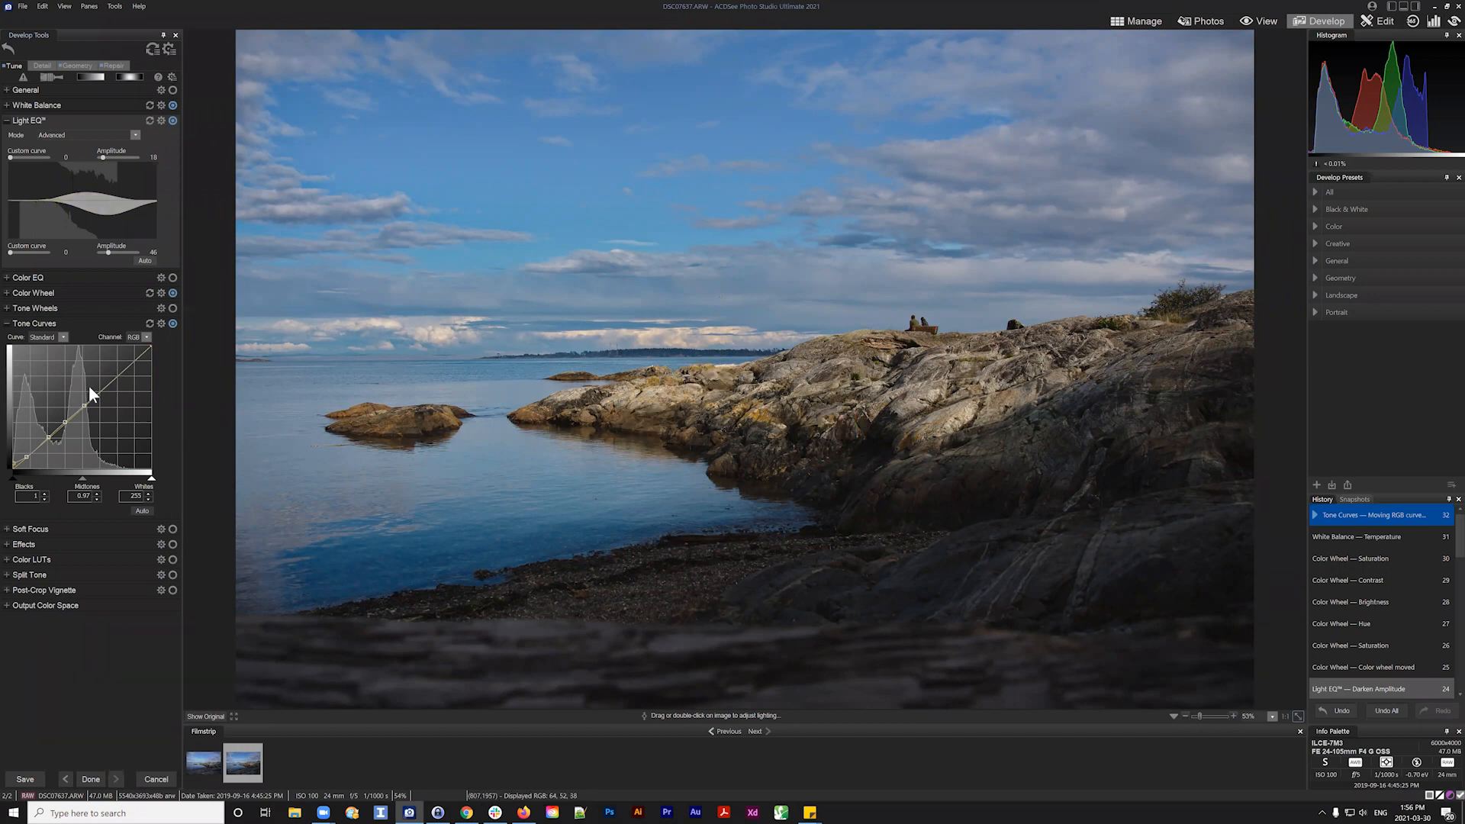
{"action": "left_click", "coordinate": [9, 122]}
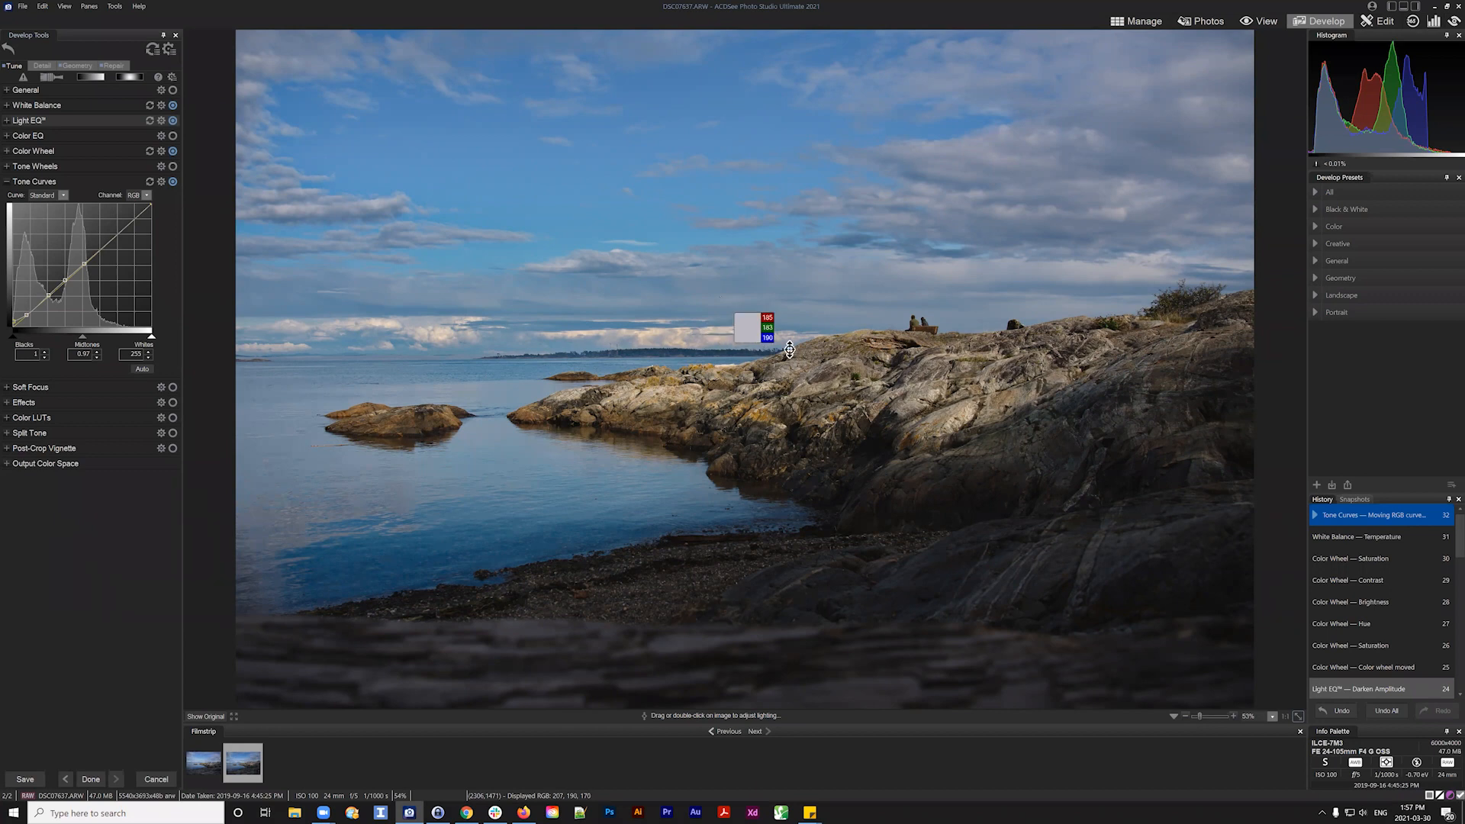
{"action": "left_click", "coordinate": [9, 121]}
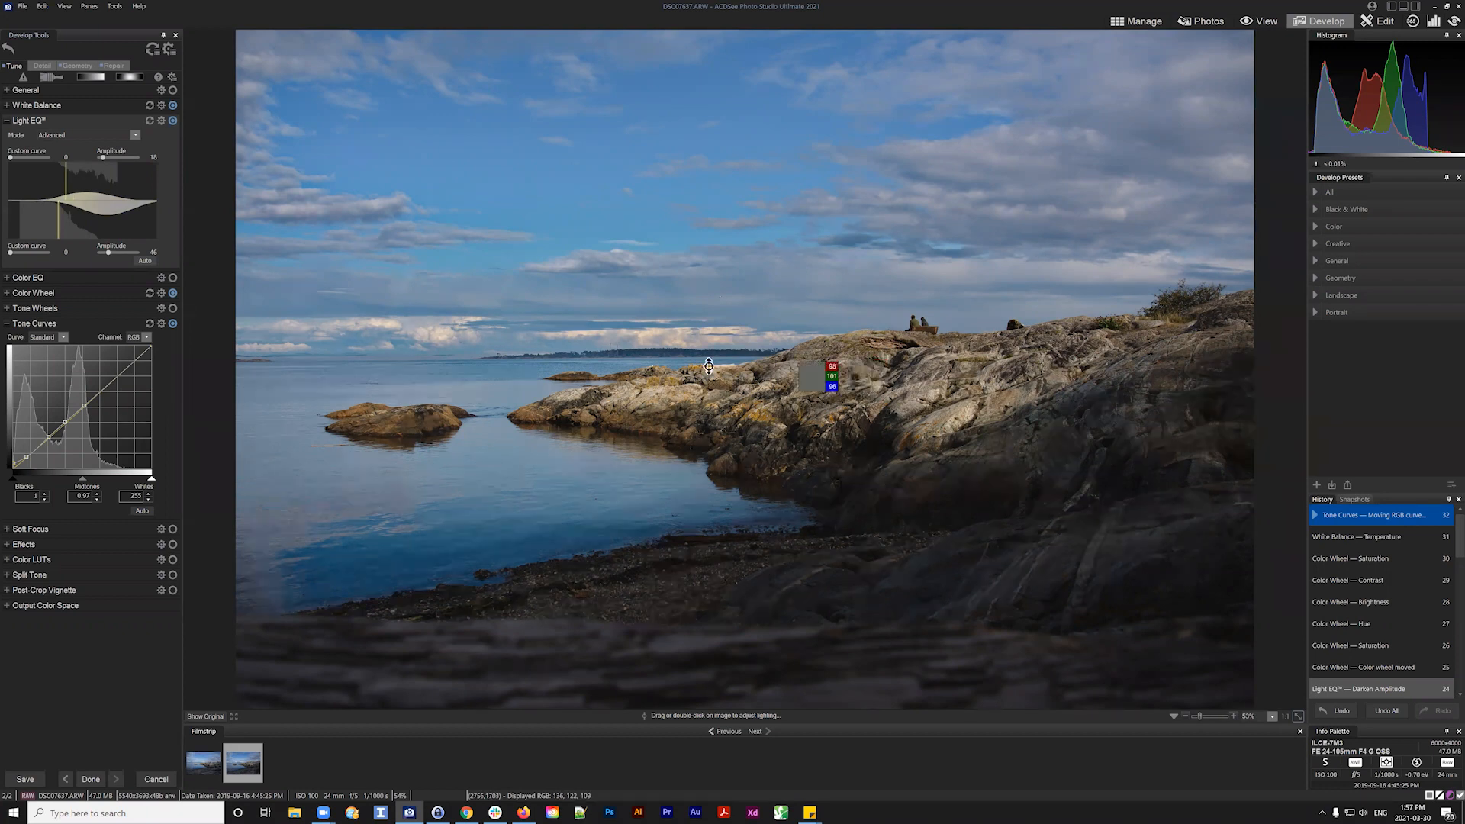
Collapse the Light EQ and Tone Curves settings and enable the Gradient Map effect on the photo
{"action": "left_click", "coordinate": [8, 122]}
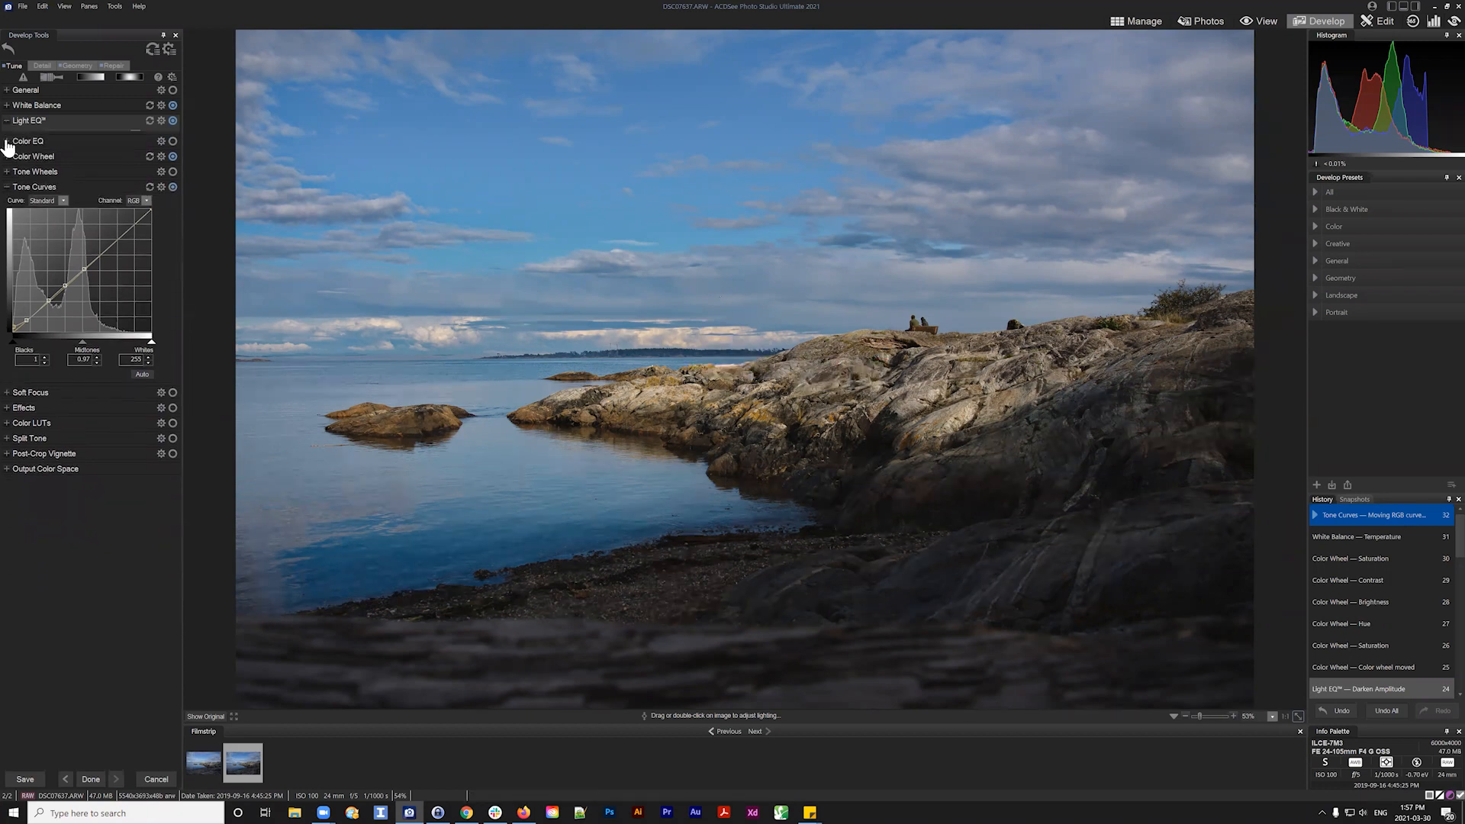
{"action": "left_click", "coordinate": [8, 184]}
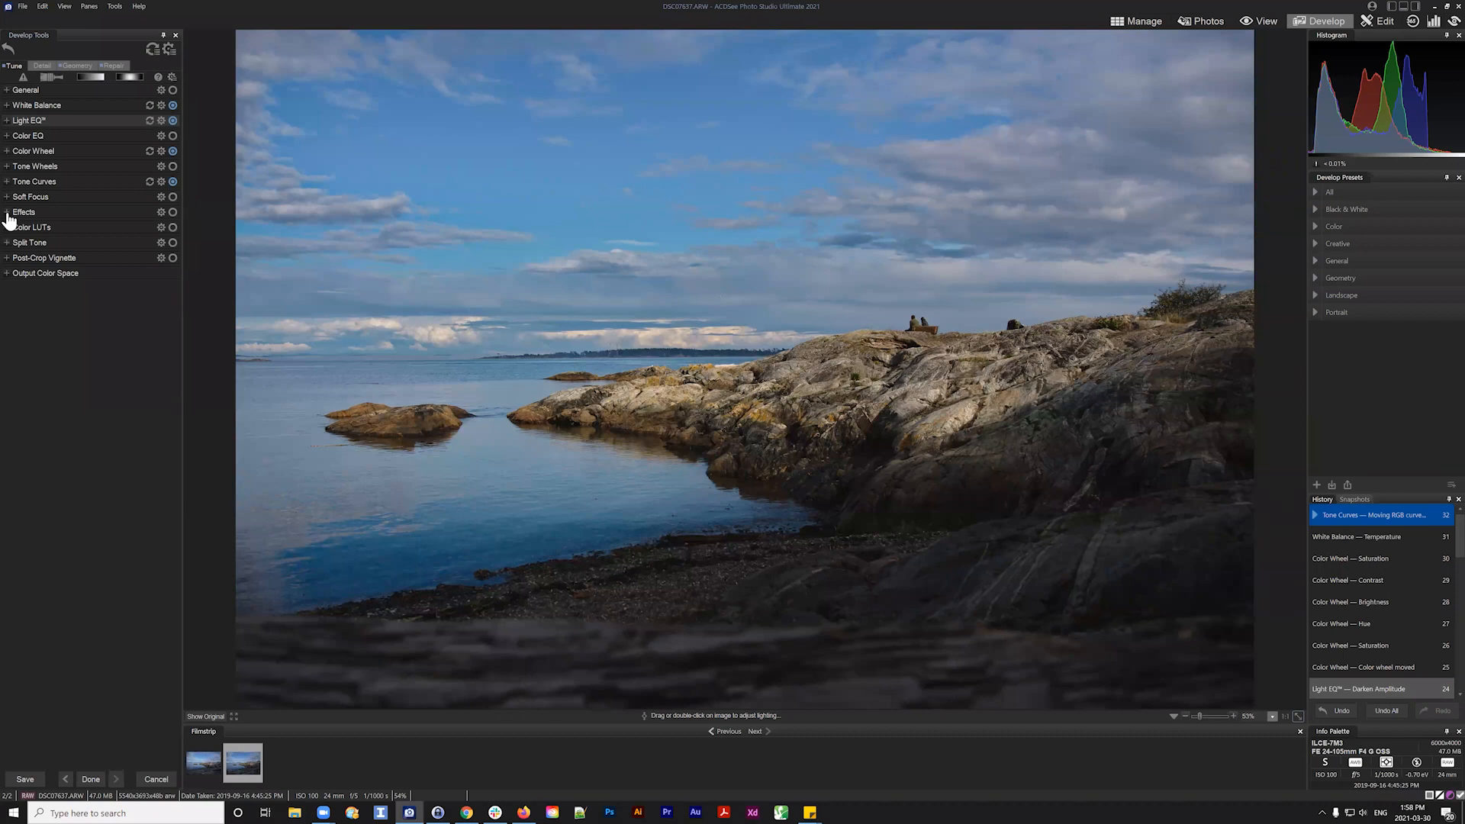
{"action": "left_click", "coordinate": [7, 213]}
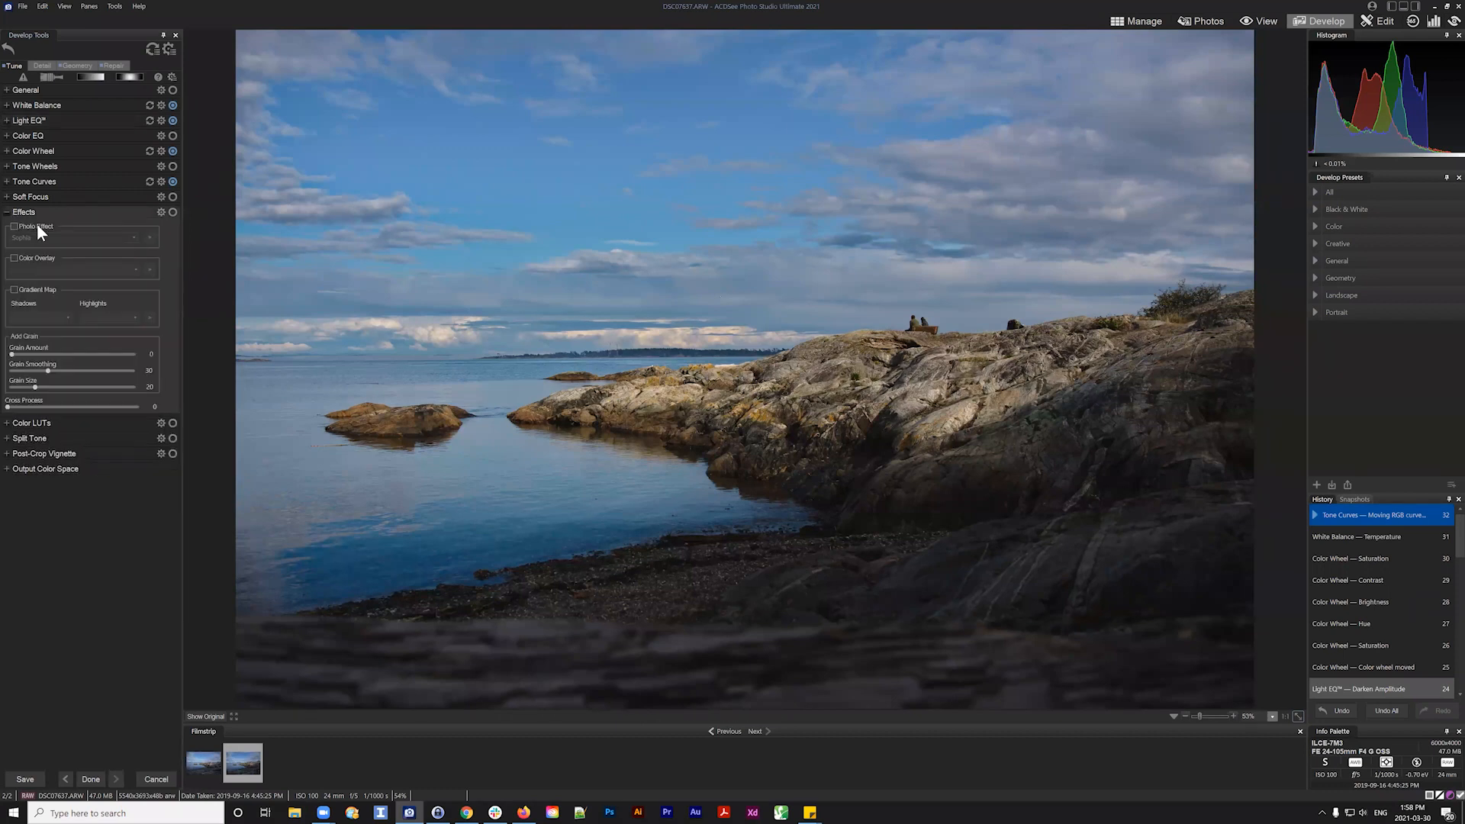
{"action": "left_click", "coordinate": [14, 290]}
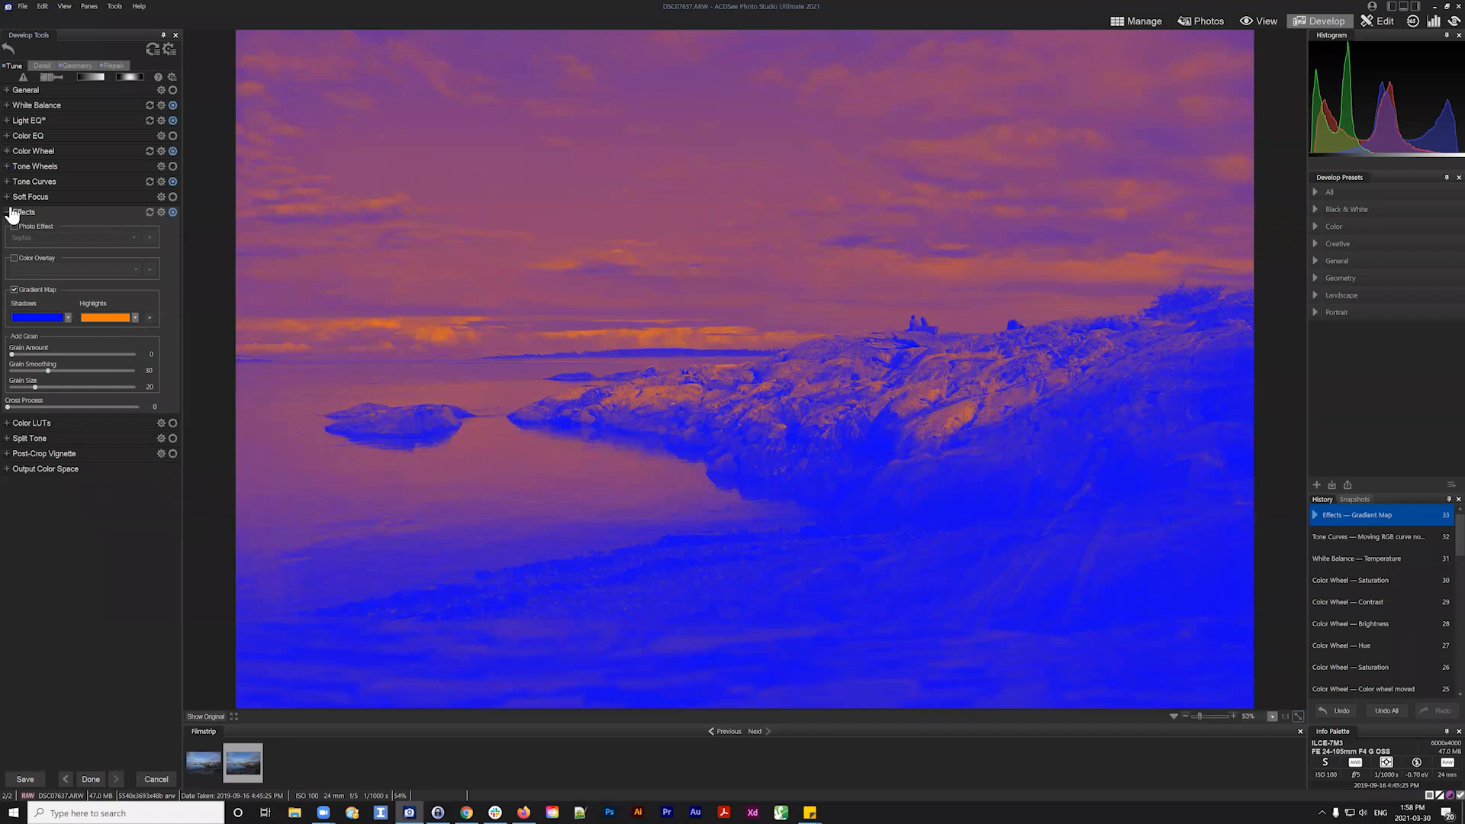
{"action": "left_click", "coordinate": [150, 318]}
{"action": "left_click", "coordinate": [68, 317]}
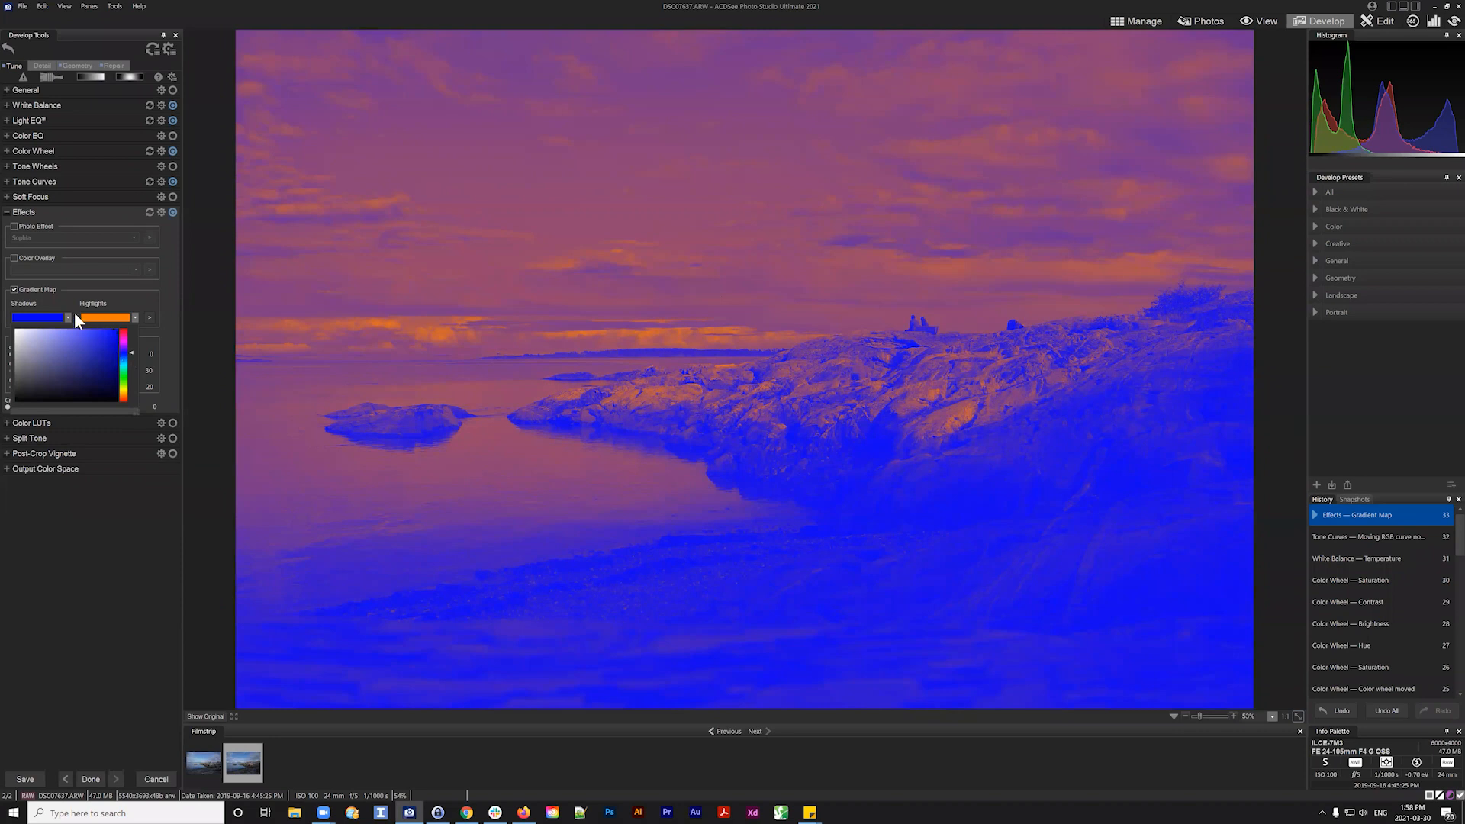
{"action": "left_click", "coordinate": [42, 316]}
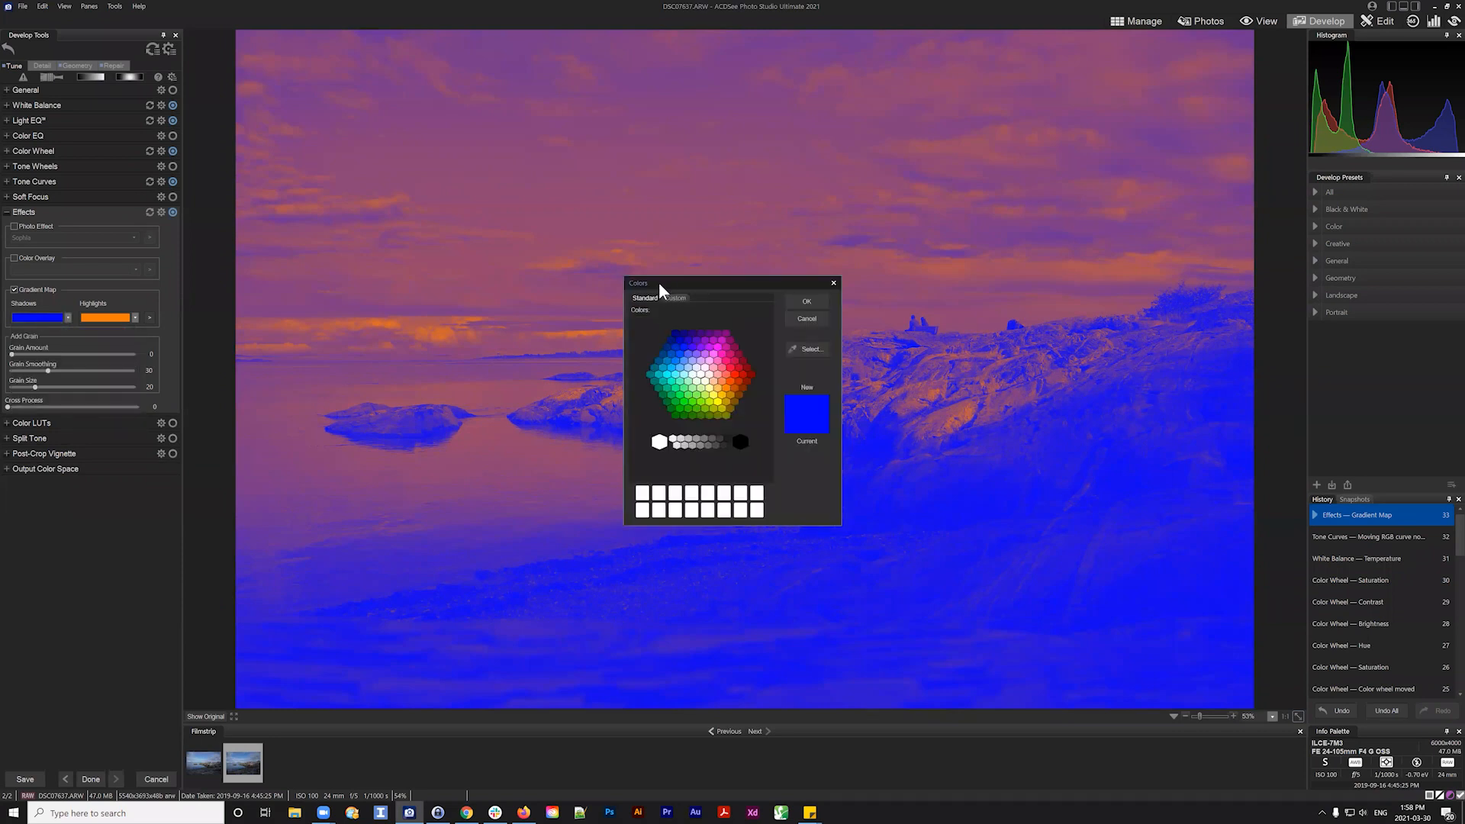
{"action": "left_click_drag", "start_coordinate": [660, 284], "coordinate": [50, 333]}
{"action": "left_click", "coordinate": [222, 339]}
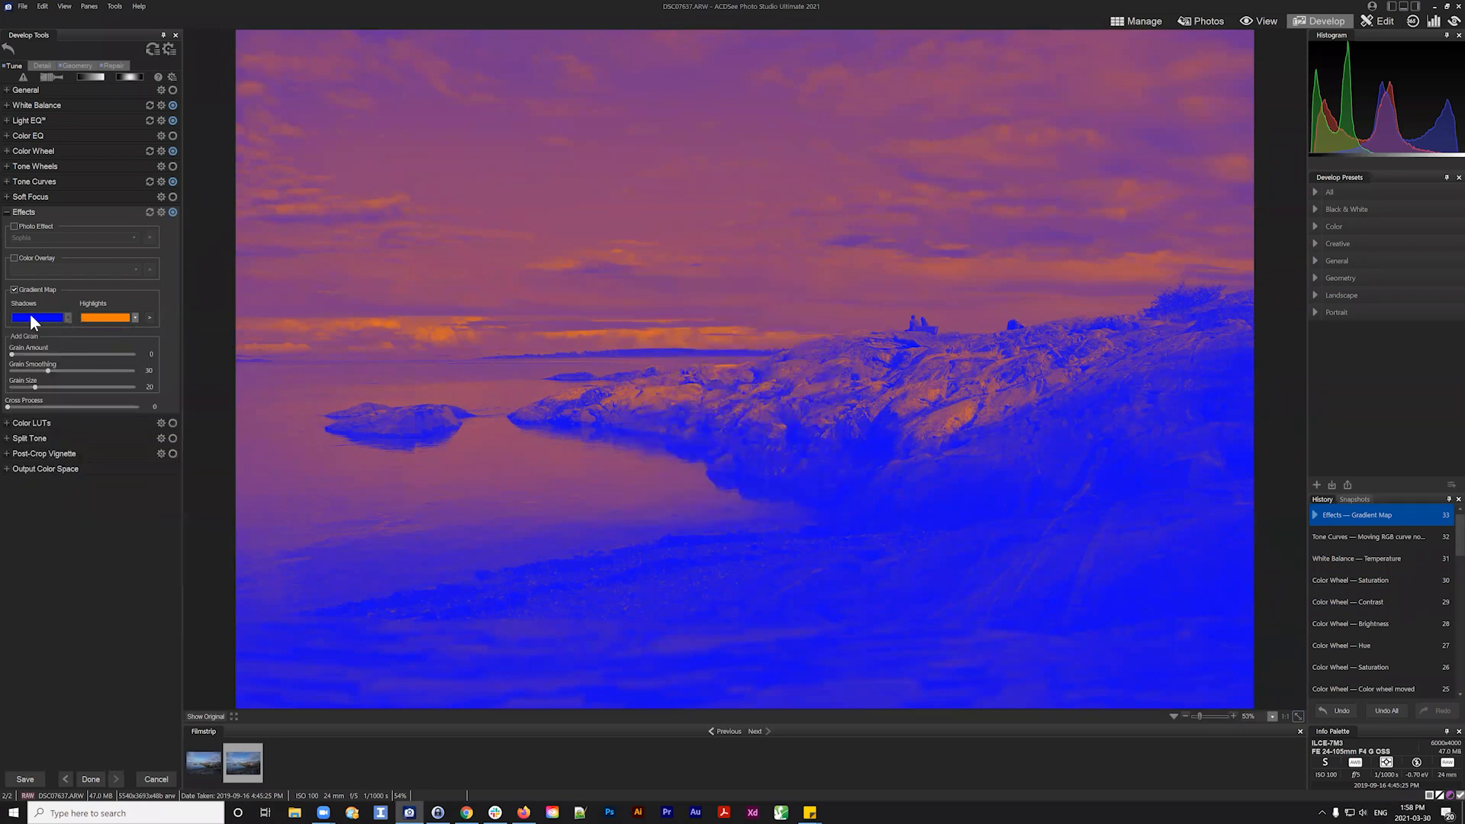
{"action": "left_click", "coordinate": [29, 313]}
{"action": "left_click", "coordinate": [548, 309]}
Set the gradient map's shadow colour to a light violet from the standard colour palette
{"action": "left_click", "coordinate": [68, 317]}
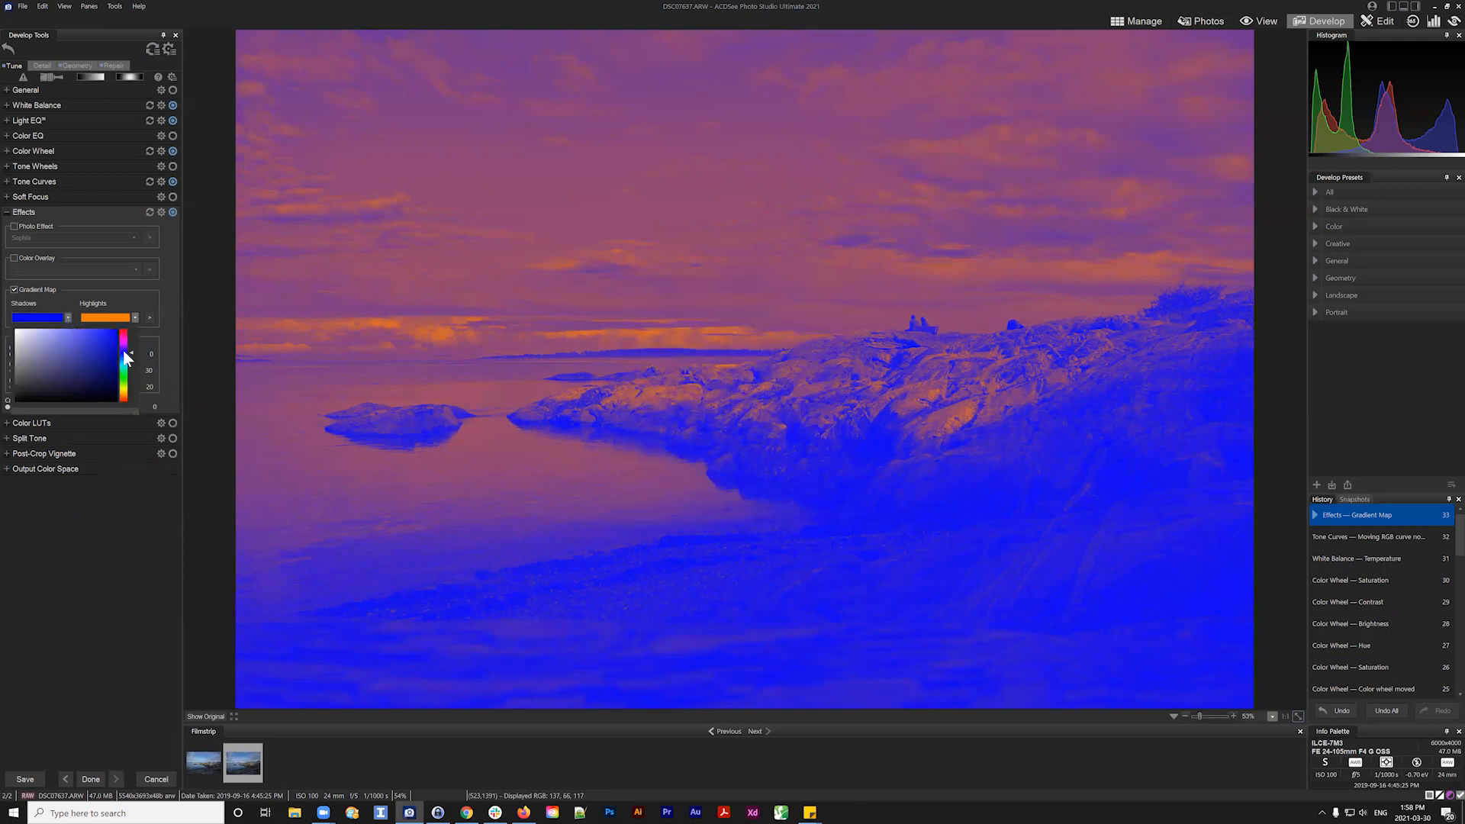
{"action": "left_click", "coordinate": [39, 319]}
{"action": "left_click", "coordinate": [38, 316]}
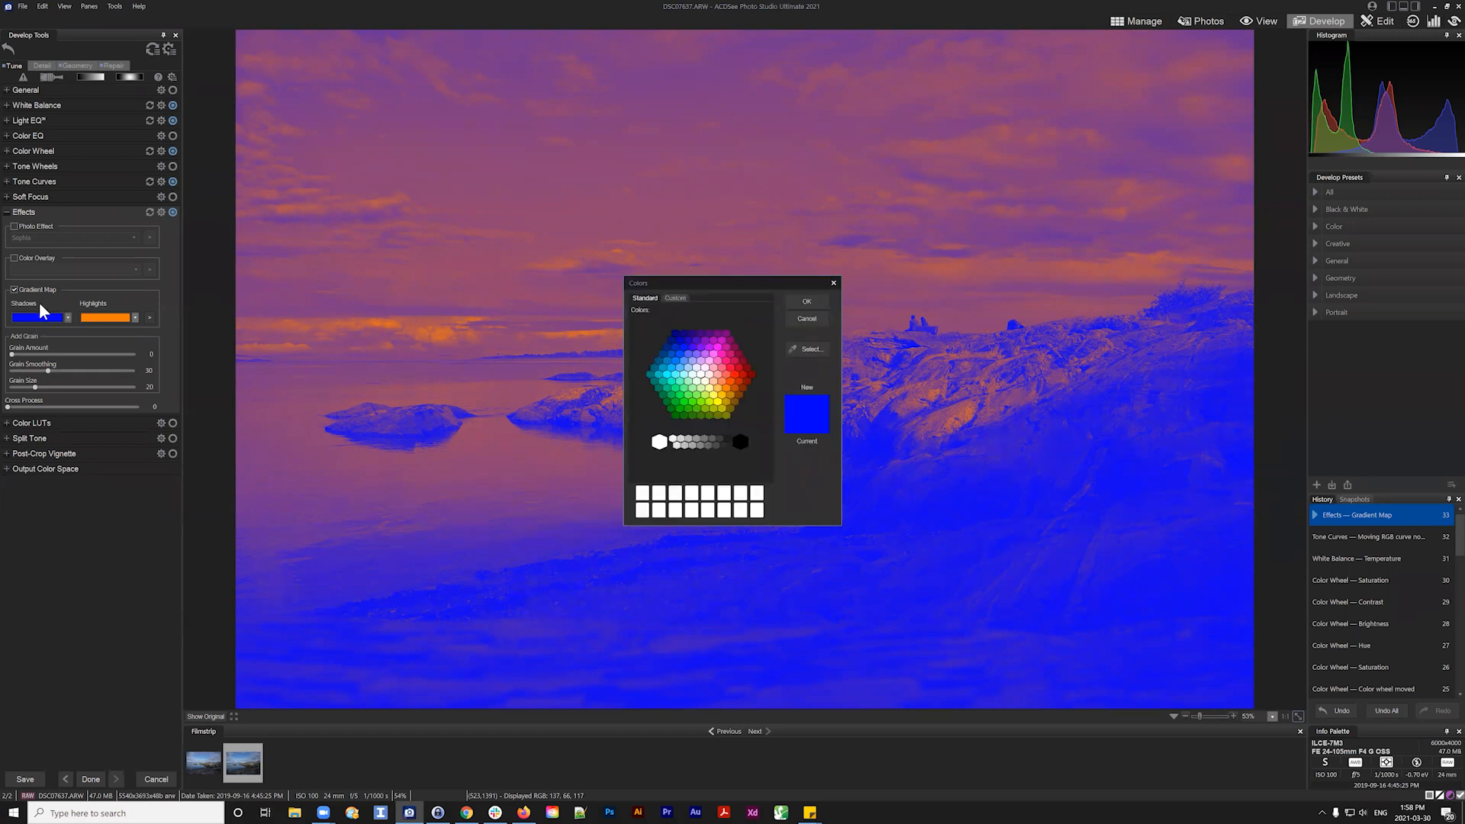
{"action": "left_click_drag", "start_coordinate": [710, 284], "coordinate": [596, 335]}
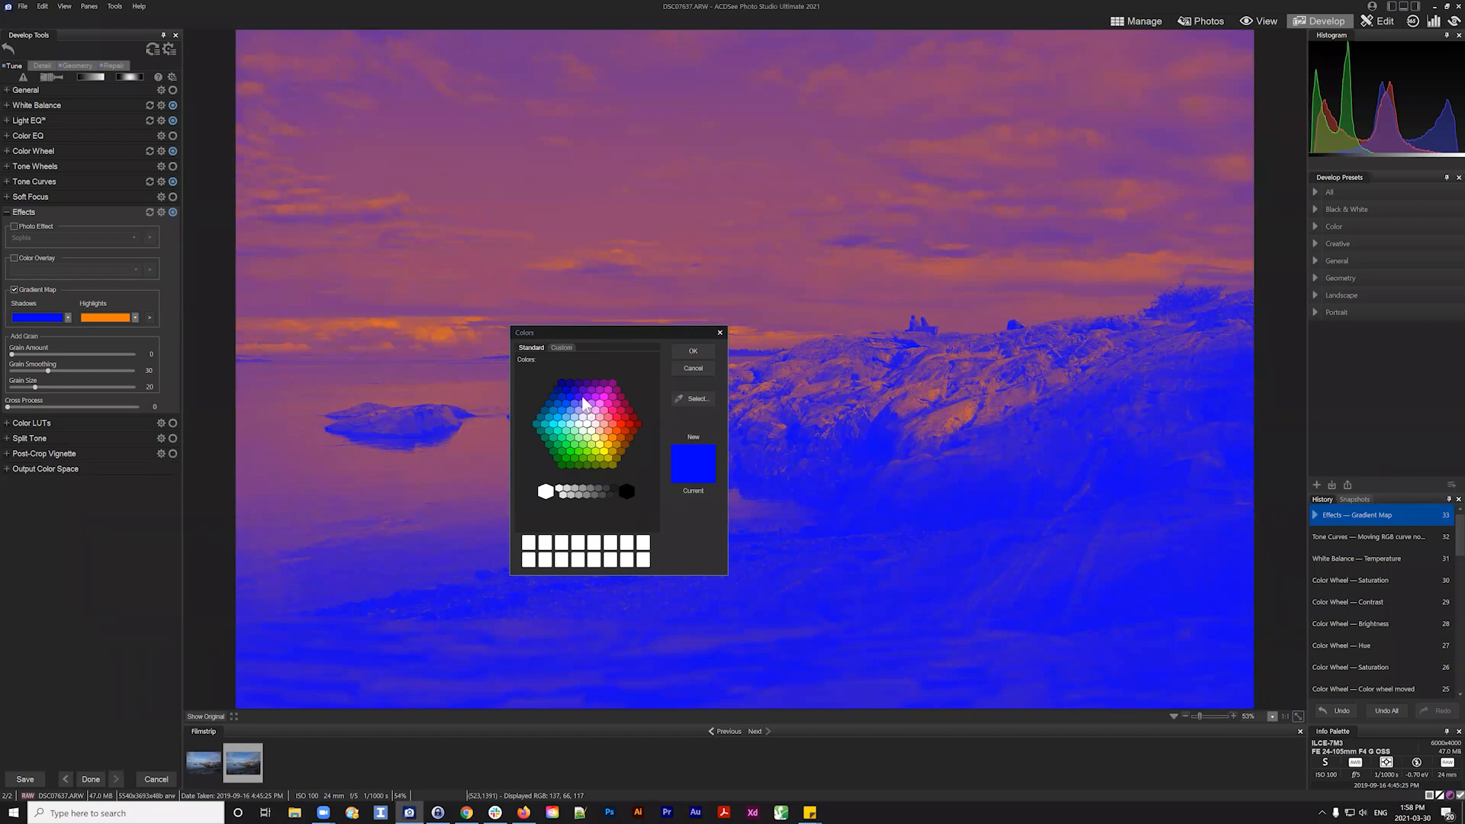
{"action": "left_click", "coordinate": [584, 403]}
{"action": "left_click", "coordinate": [681, 350]}
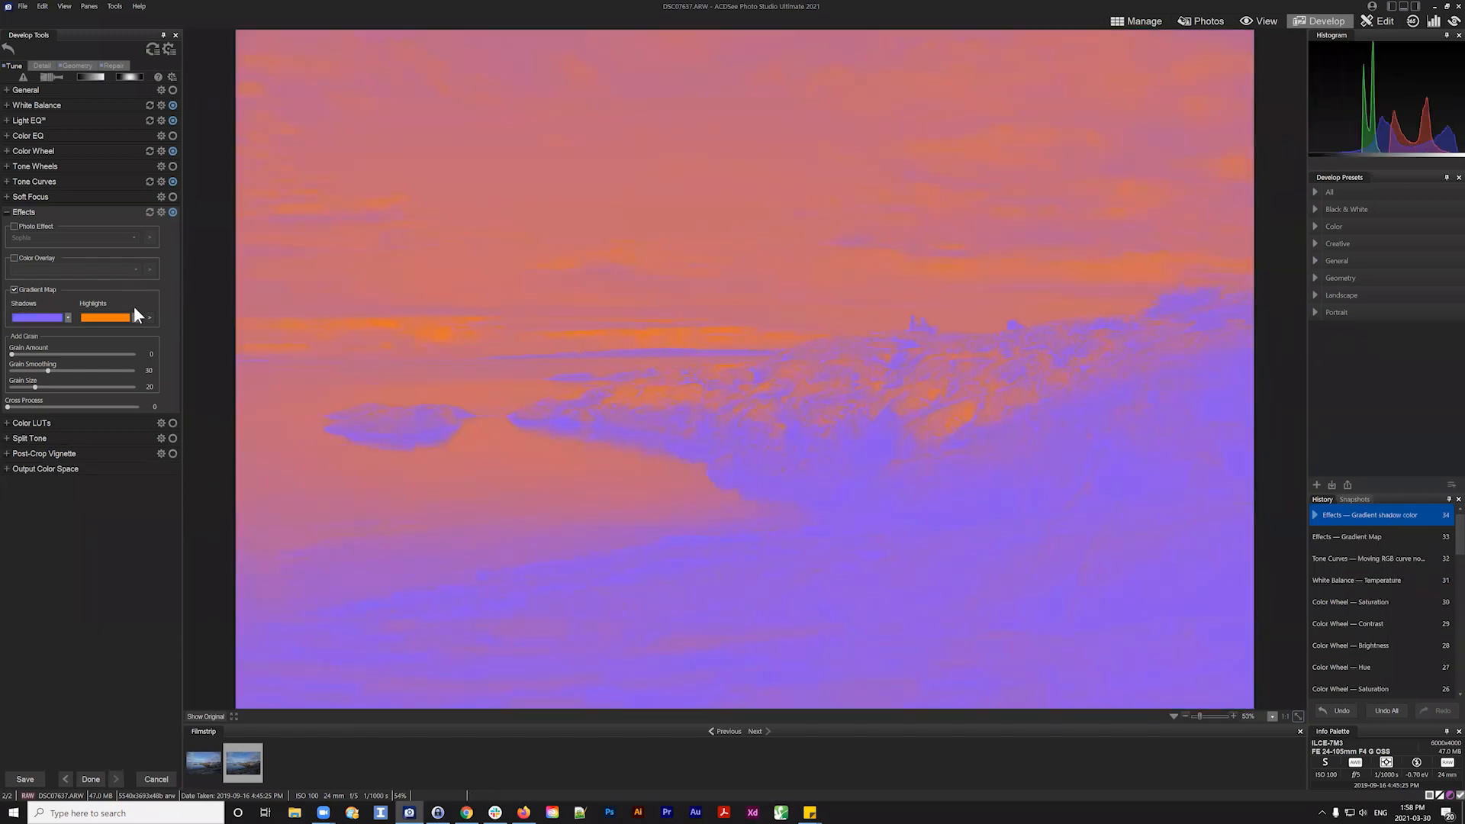
Set the gradient map's highlight colour to a light orange from the standard colour palette
{"action": "left_click", "coordinate": [134, 317]}
{"action": "left_click", "coordinate": [150, 317]}
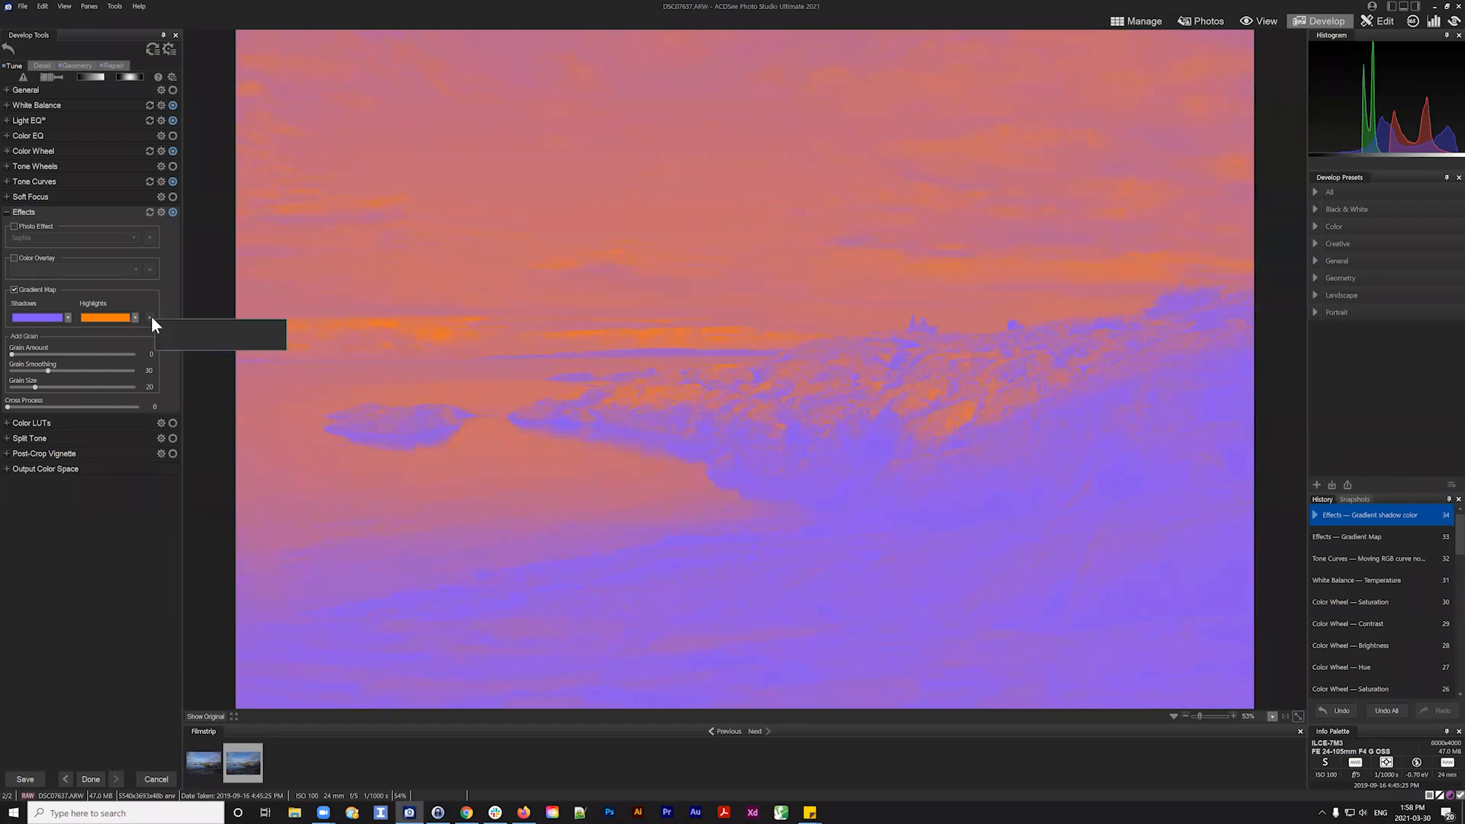
{"action": "left_click", "coordinate": [111, 314]}
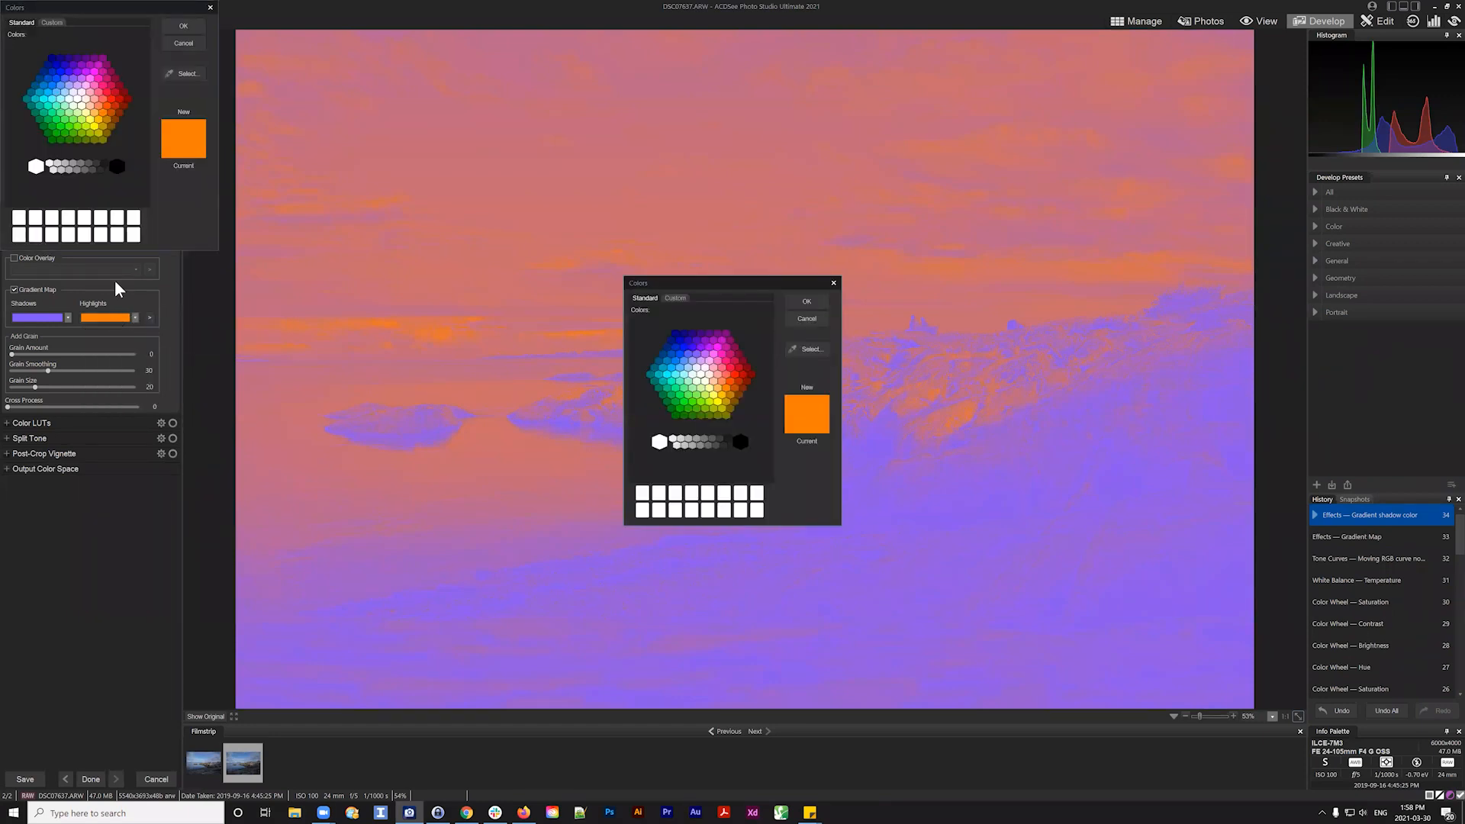
{"action": "left_click", "coordinate": [833, 284]}
{"action": "left_click_drag", "start_coordinate": [122, 9], "coordinate": [459, 231]}
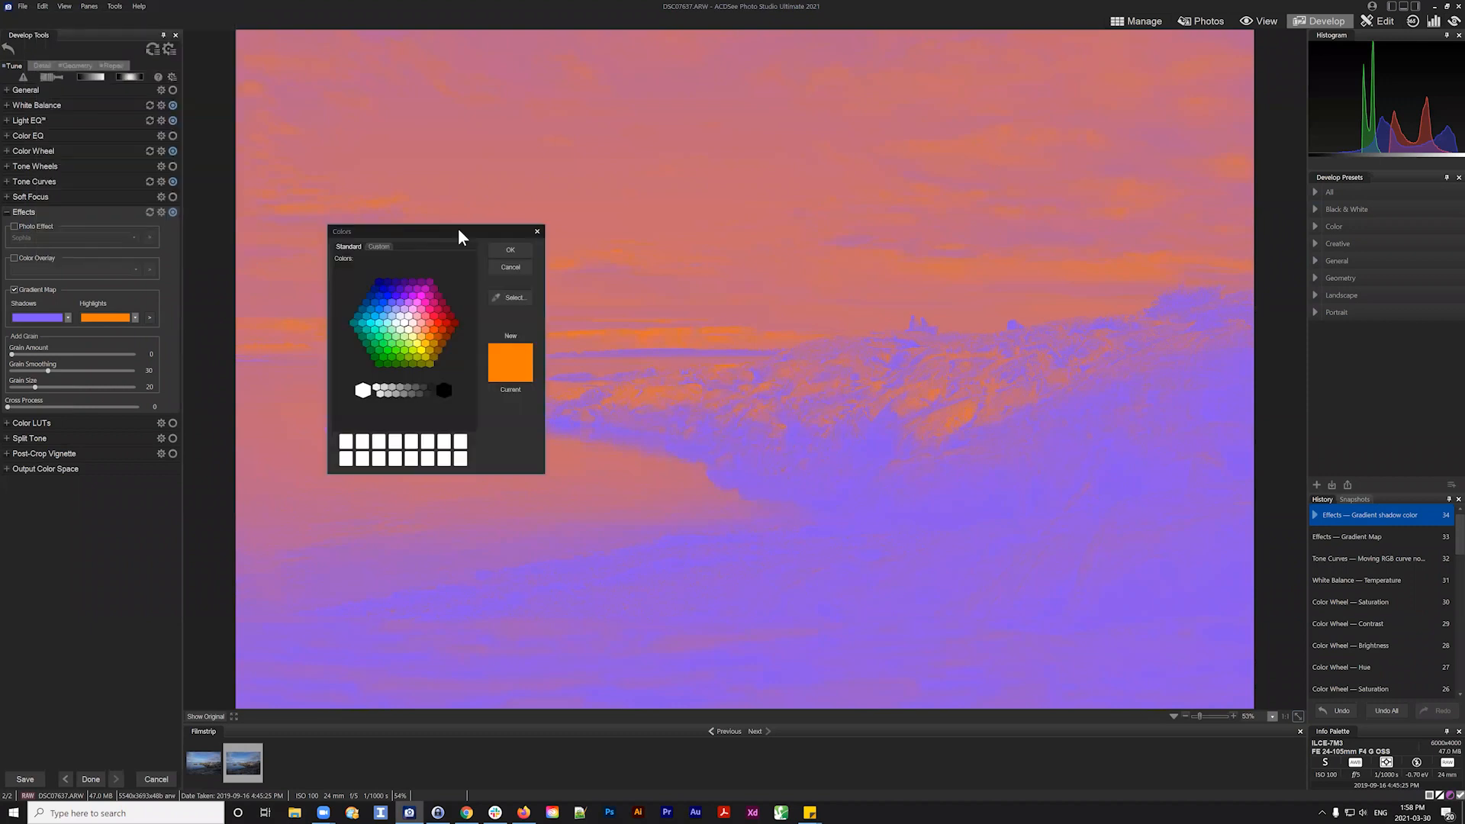
{"action": "left_click", "coordinate": [420, 337]}
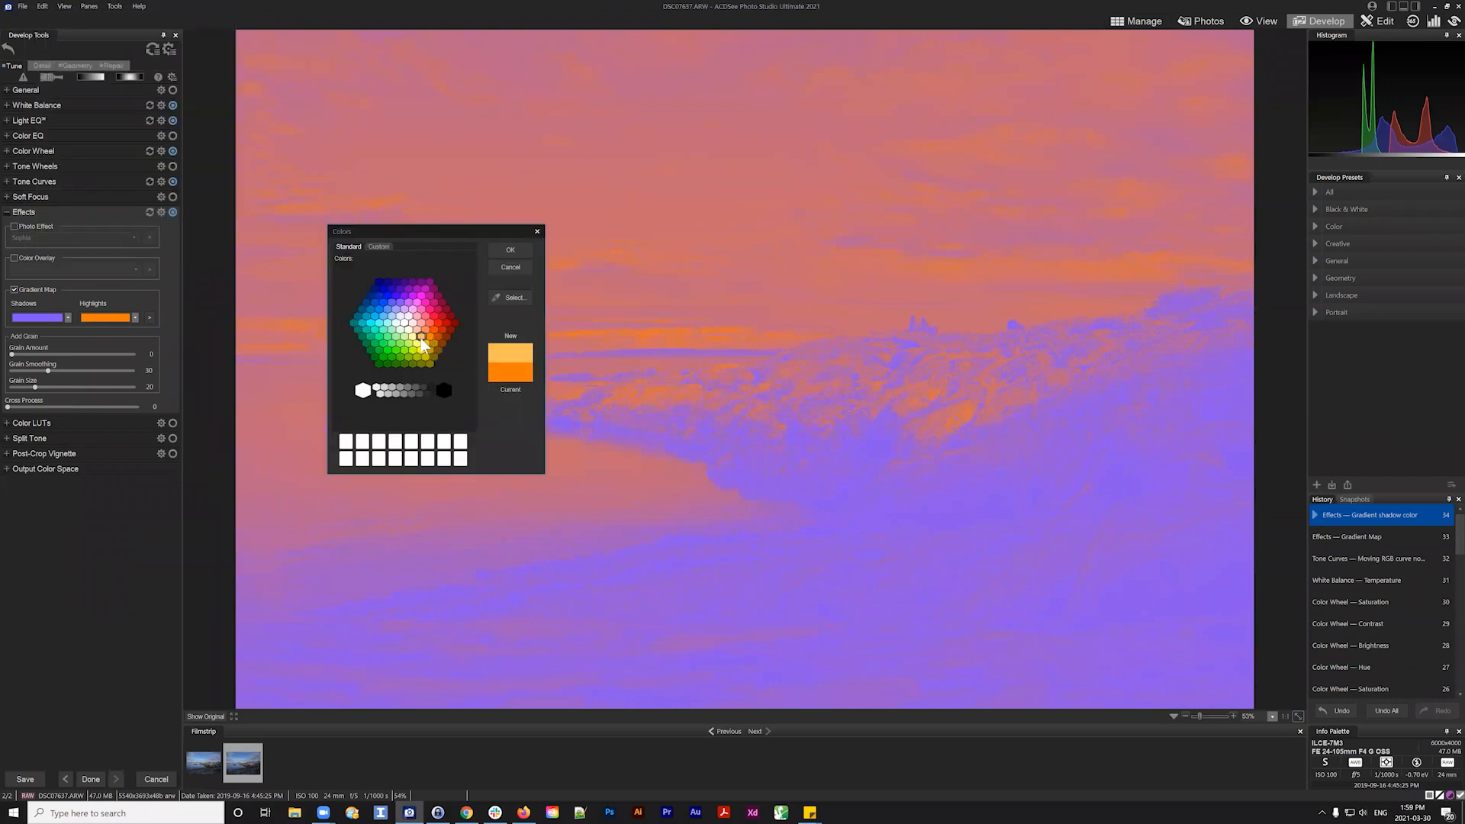
{"action": "left_click", "coordinate": [507, 249]}
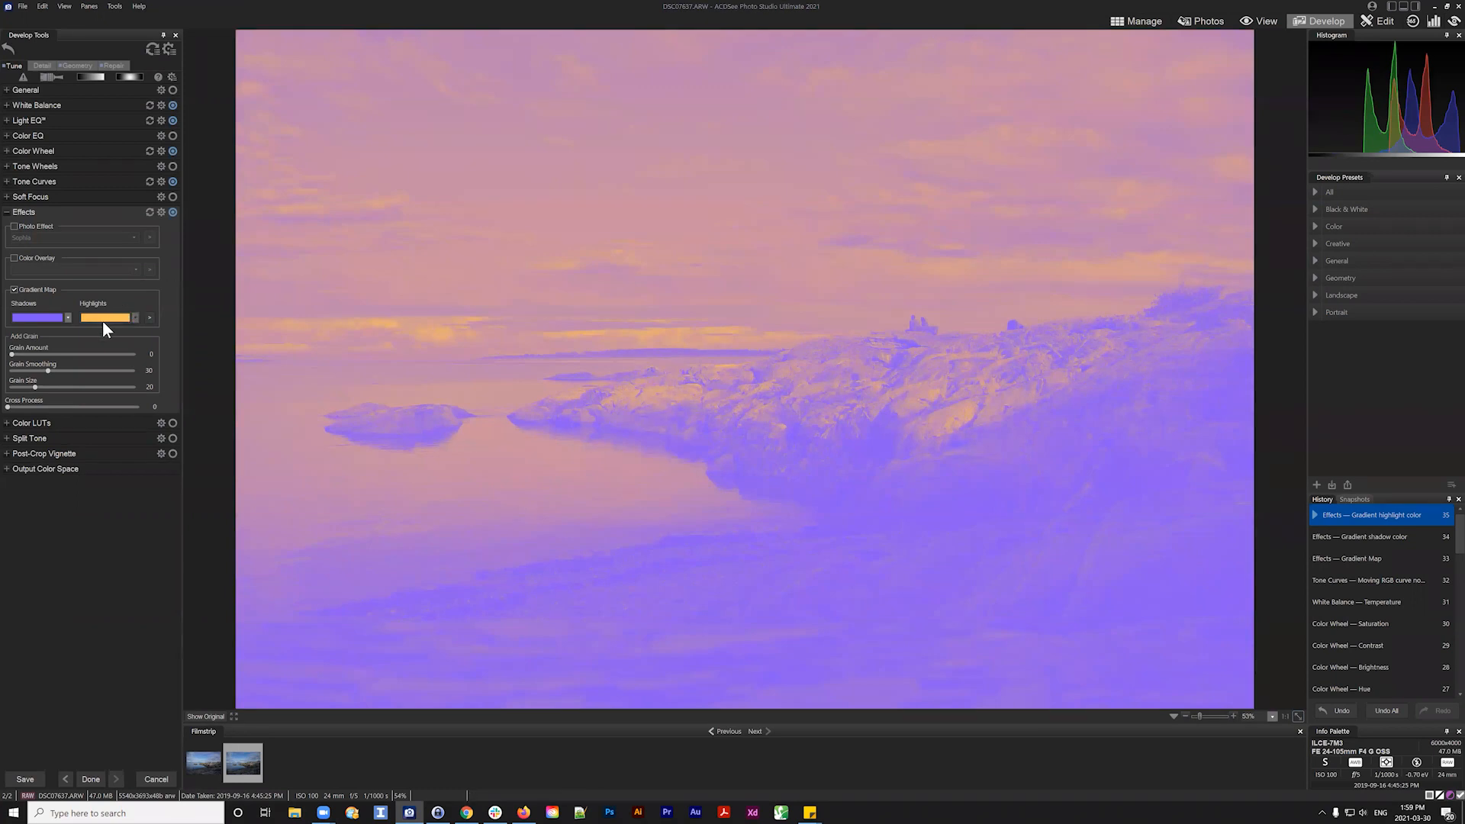
Set the gradient map's blend mode to Soft light and reduce its opacity to 38
{"action": "left_click", "coordinate": [149, 318]}
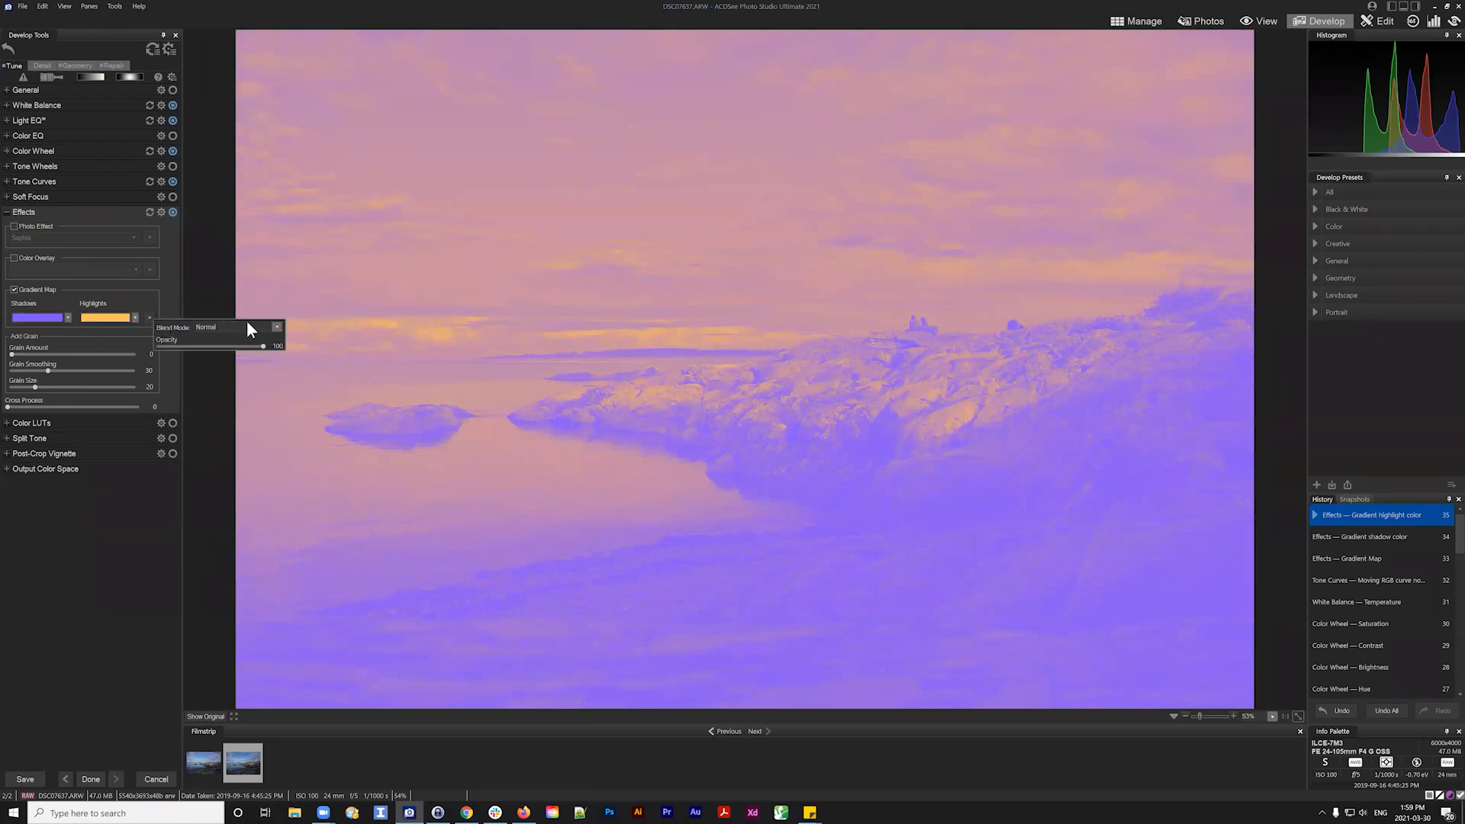
{"action": "left_click", "coordinate": [276, 326]}
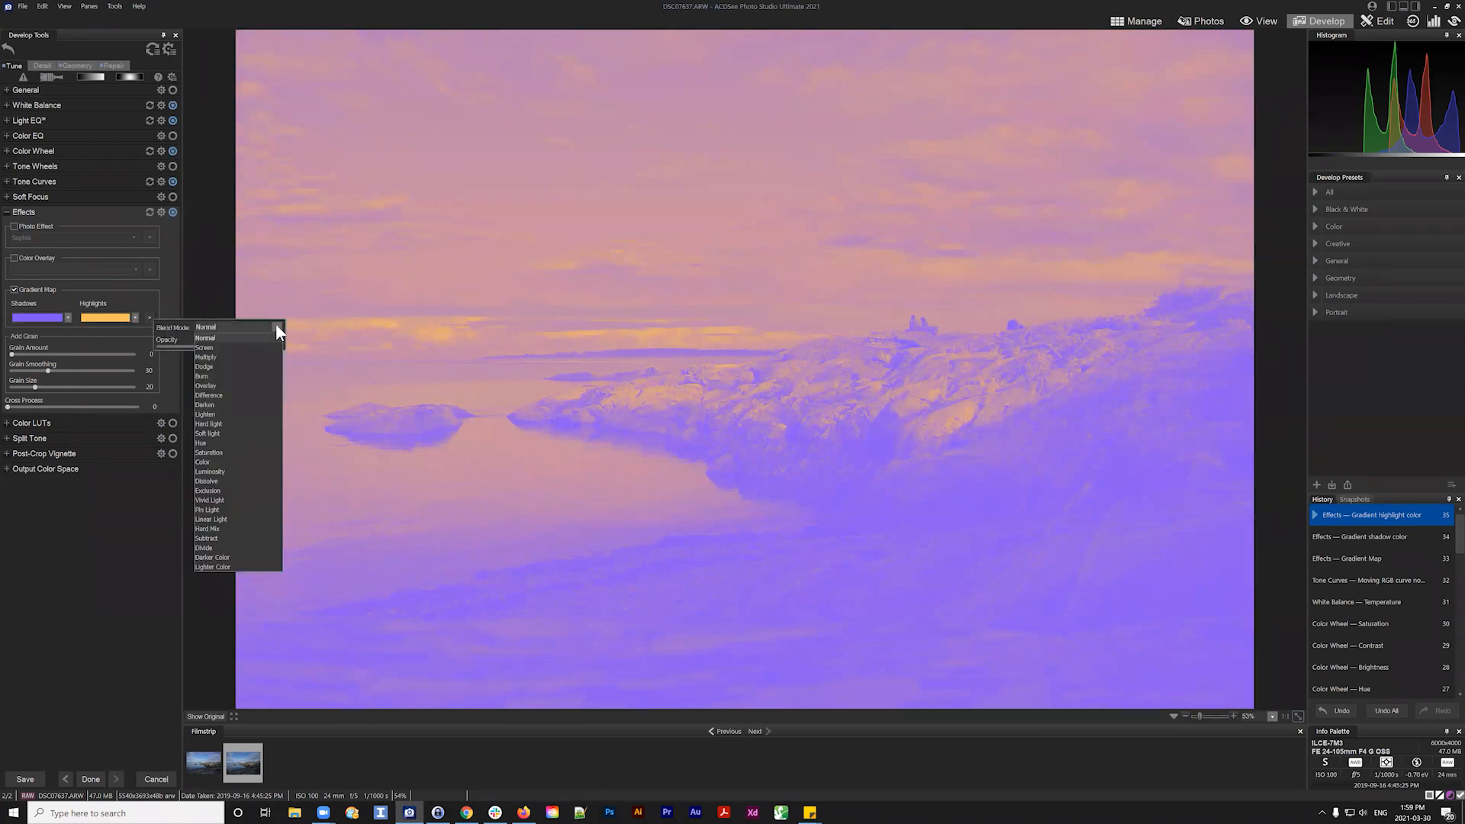
{"action": "left_click", "coordinate": [229, 428]}
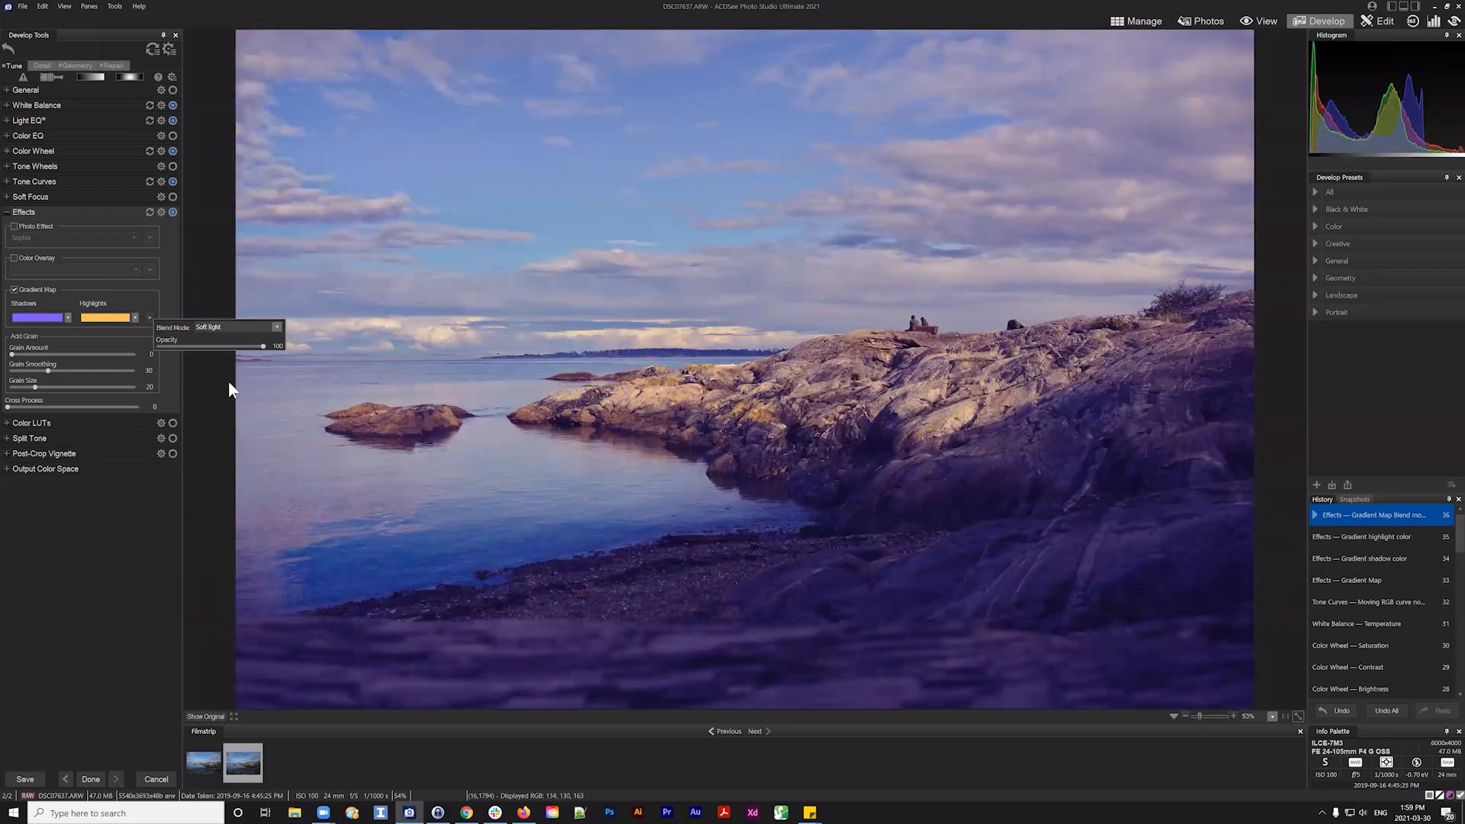
{"action": "left_click_drag", "start_coordinate": [263, 346], "coordinate": [188, 345]}
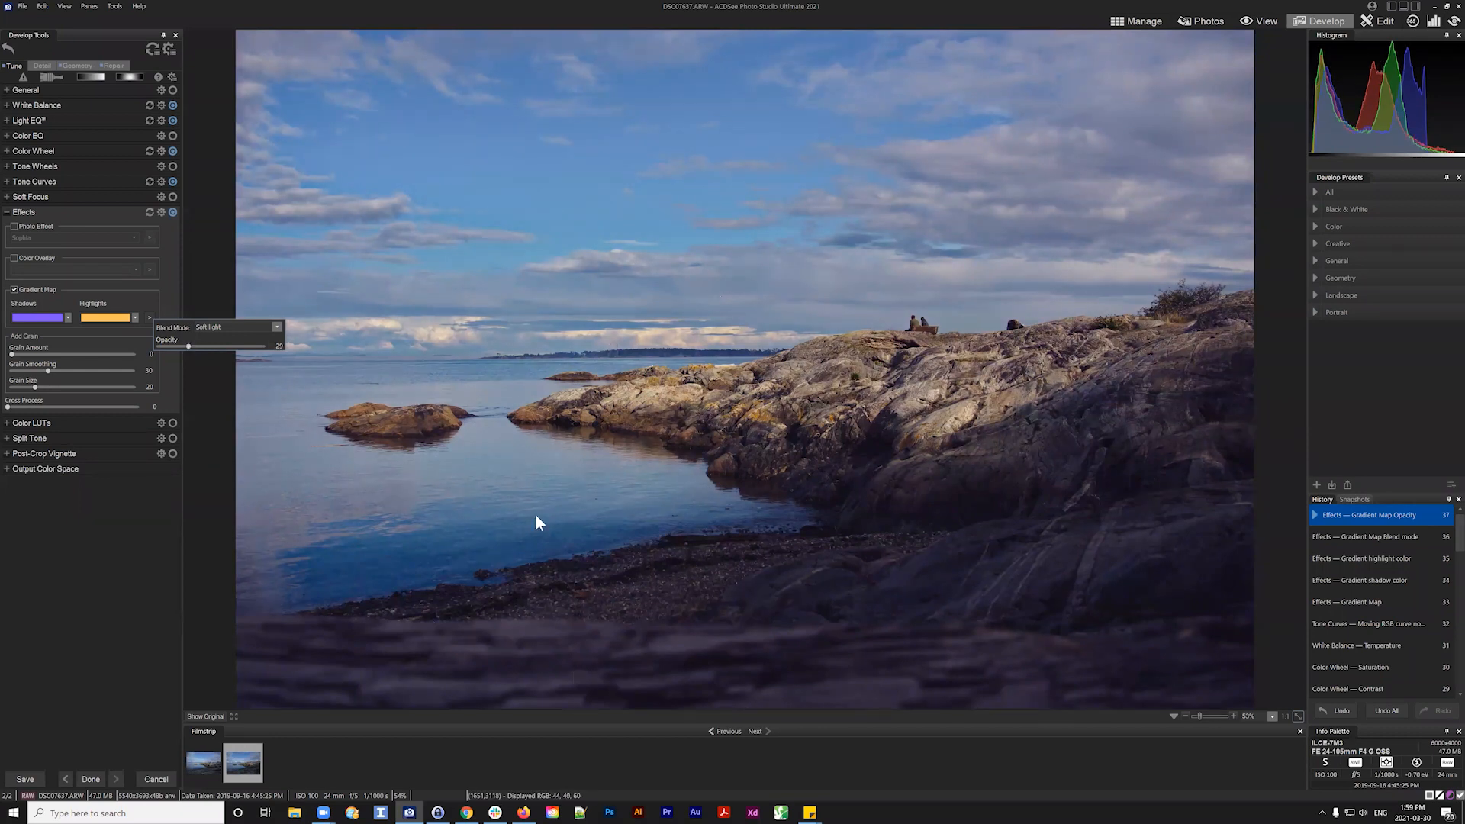
{"action": "left_click_drag", "start_coordinate": [189, 346], "coordinate": [190, 345]}
Shift the gradient map's shadow colour toward purple and darken it to a deep, saturated purple
{"action": "left_click", "coordinate": [67, 316]}
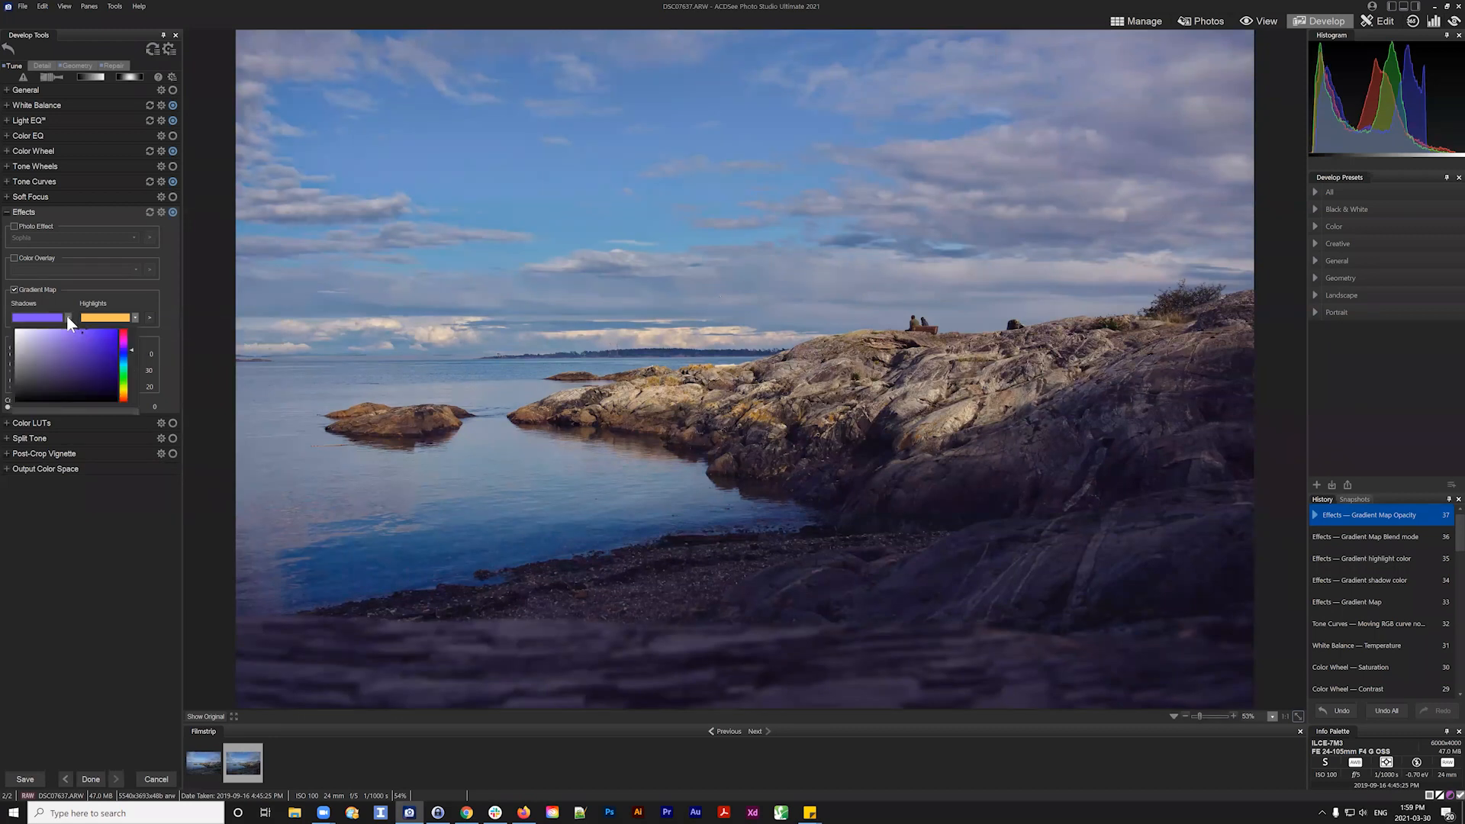
{"action": "left_click_drag", "start_coordinate": [130, 346], "coordinate": [130, 345]}
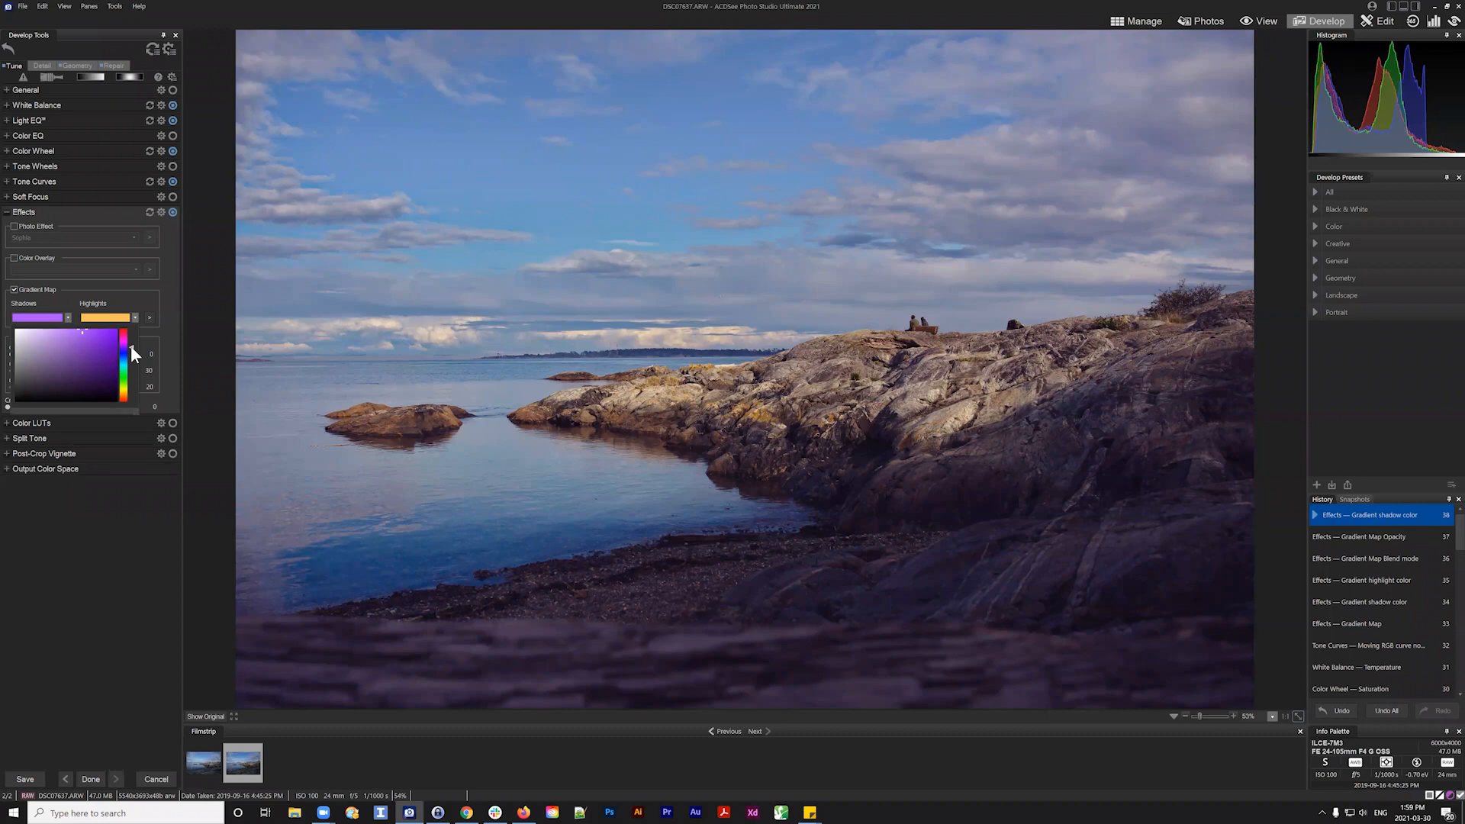
{"action": "left_click", "coordinate": [112, 346]}
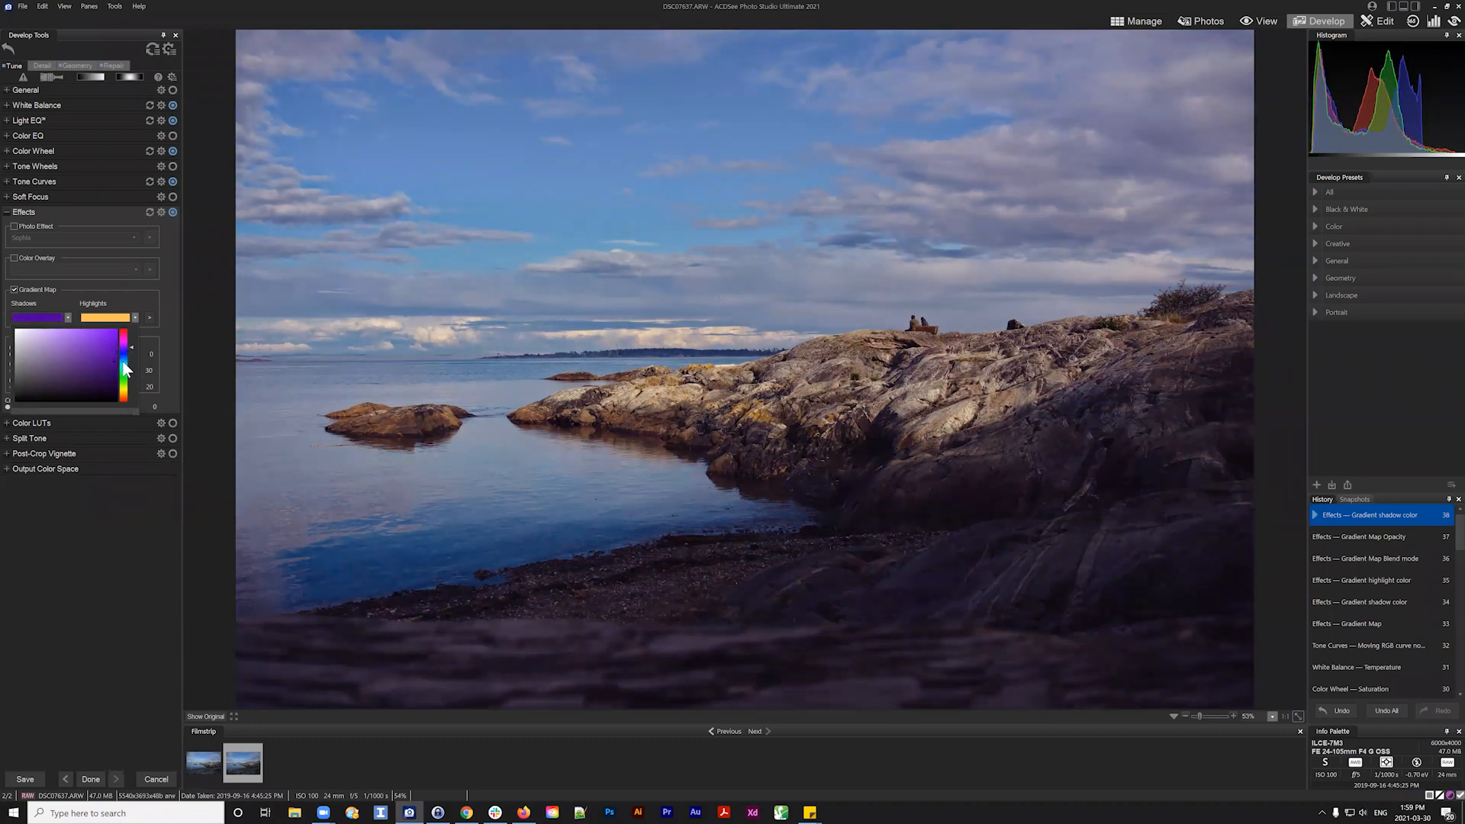
Change the gradient map's highlight colour to a deeper, more saturated orange
{"action": "left_click", "coordinate": [135, 319]}
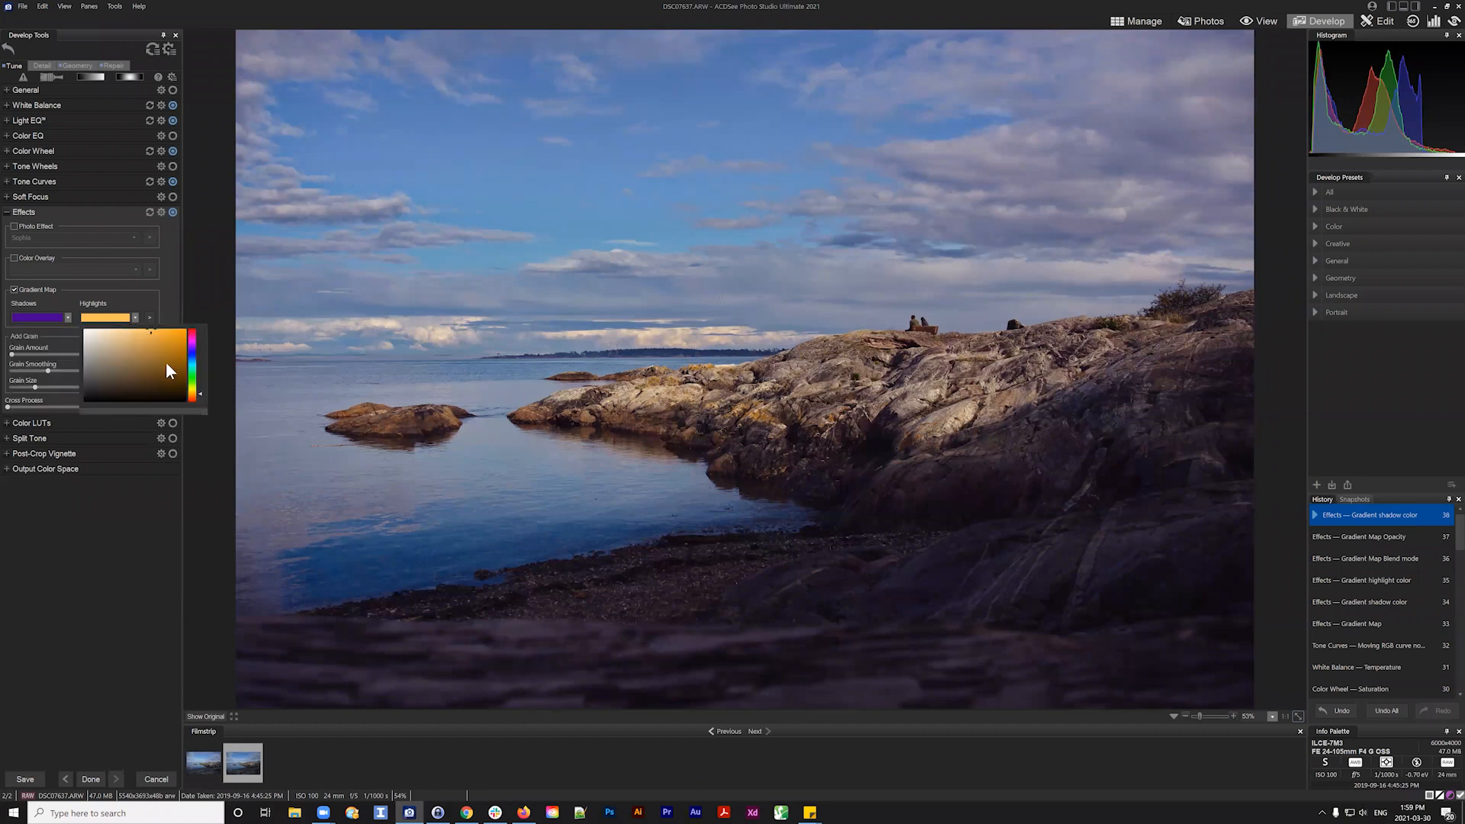
{"action": "left_click", "coordinate": [160, 338]}
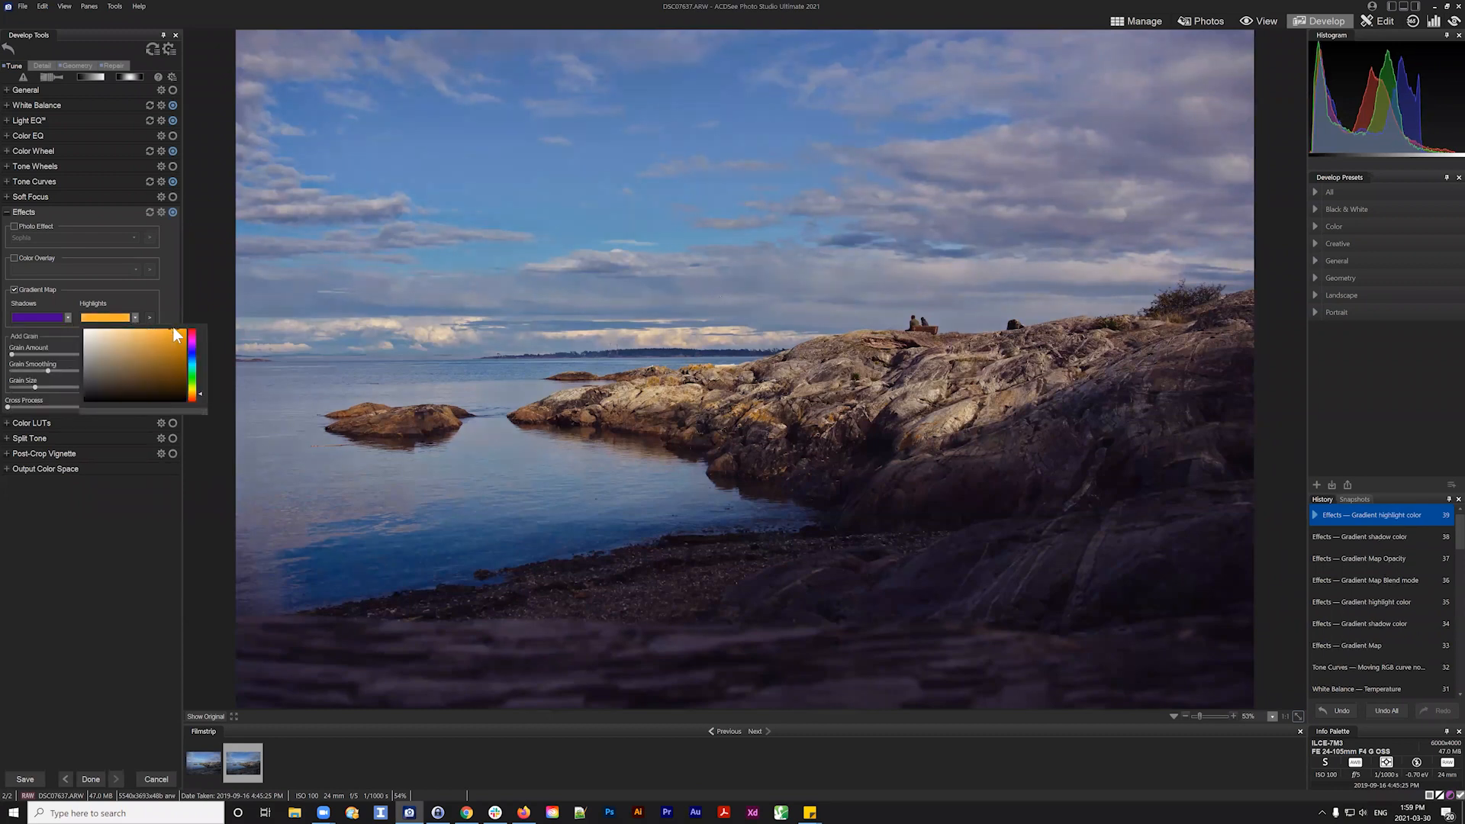
{"action": "left_click", "coordinate": [182, 345]}
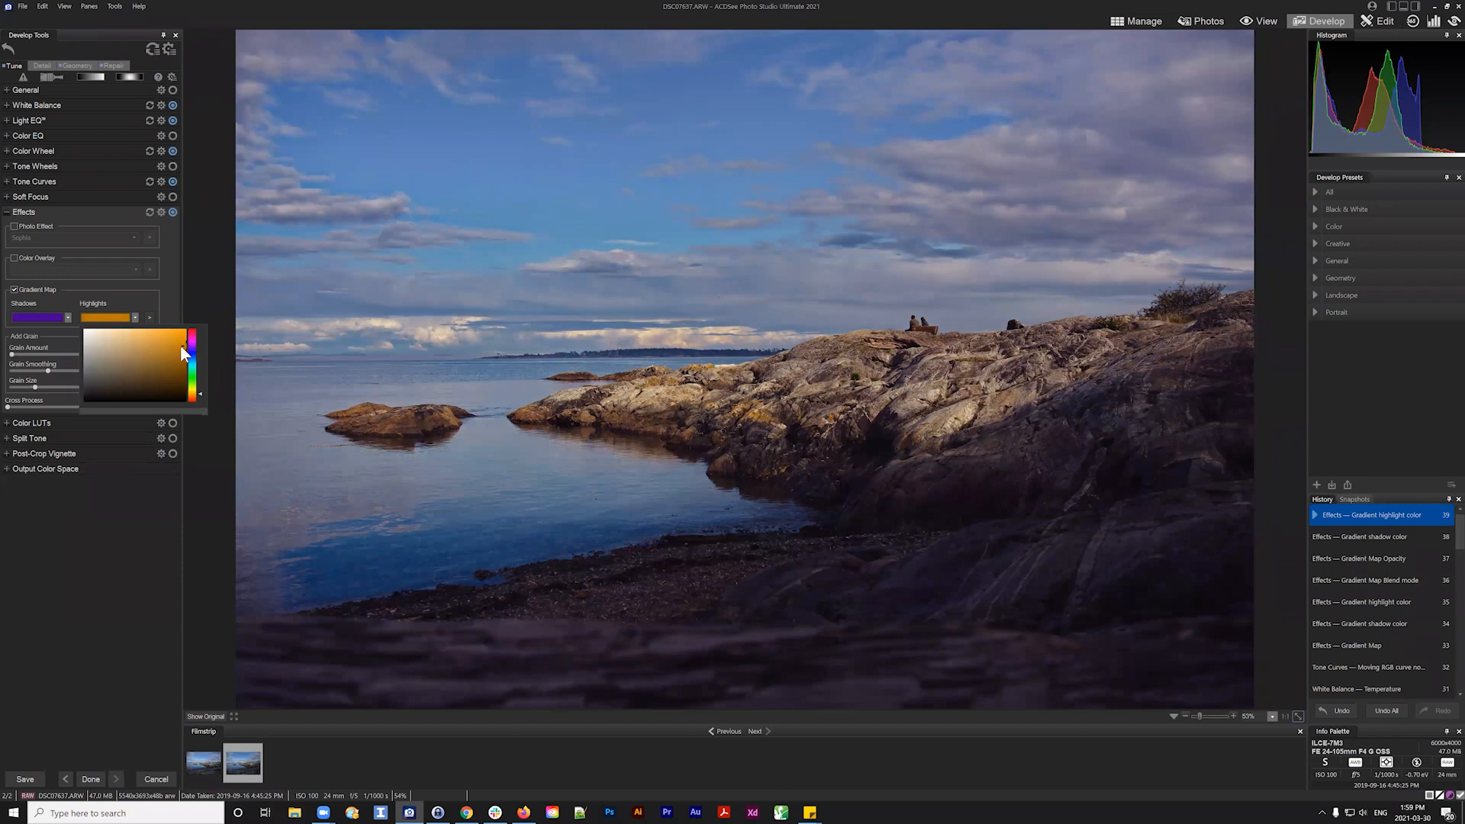
{"action": "left_click", "coordinate": [161, 294]}
{"action": "left_click", "coordinate": [150, 318]}
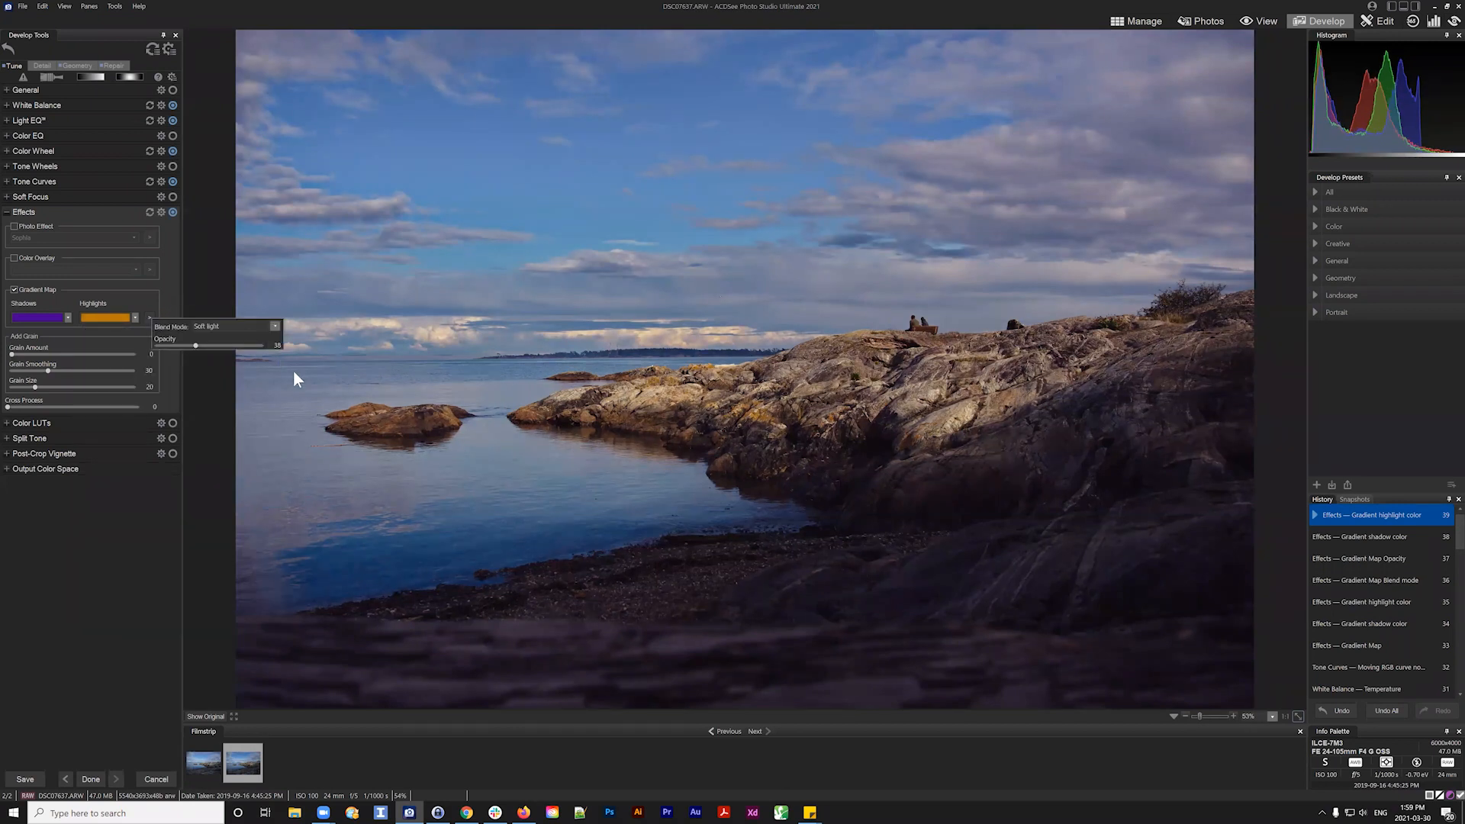
{"action": "left_click", "coordinate": [131, 317]}
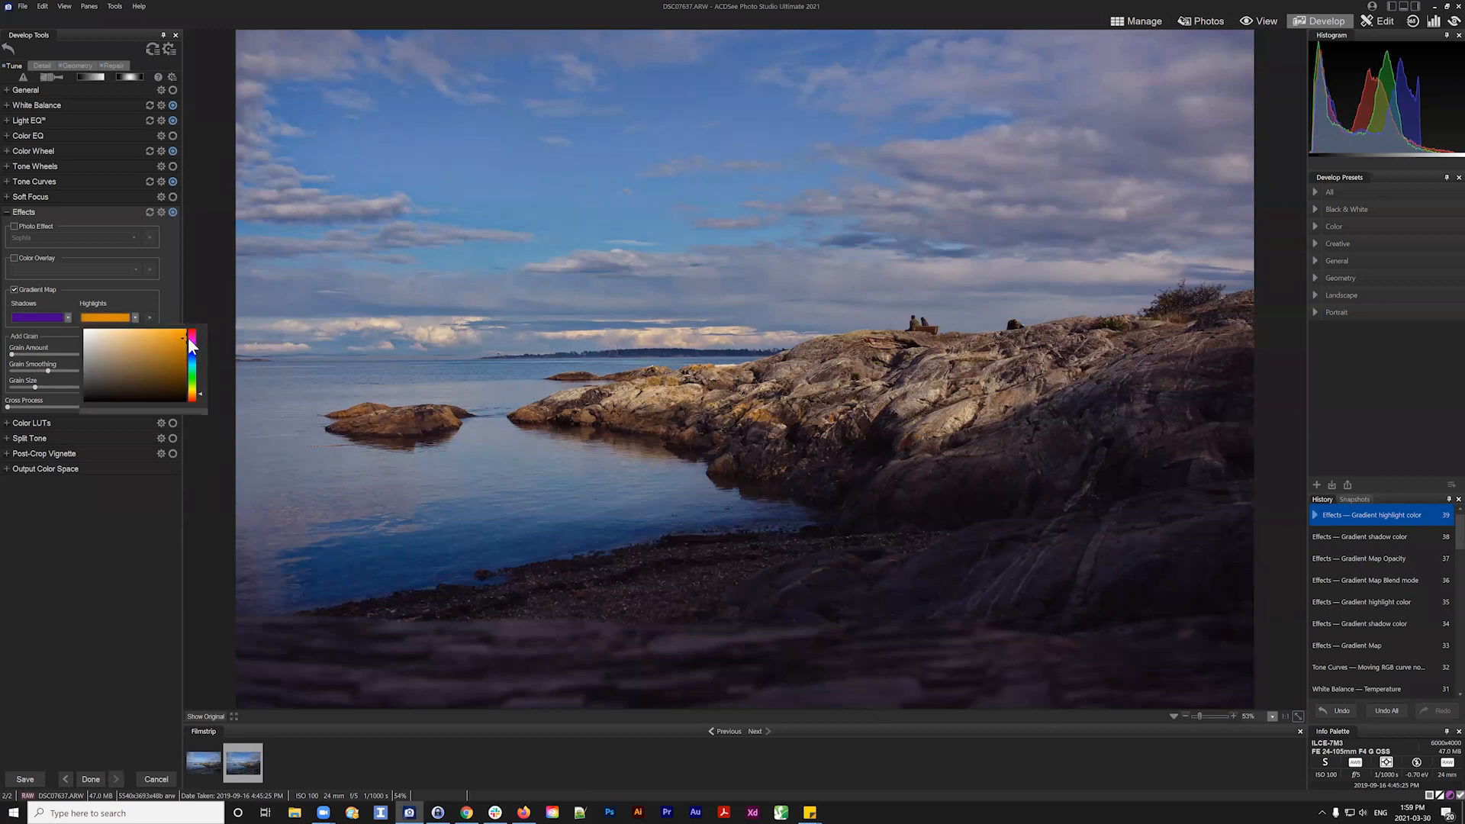
{"action": "left_click", "coordinate": [136, 316]}
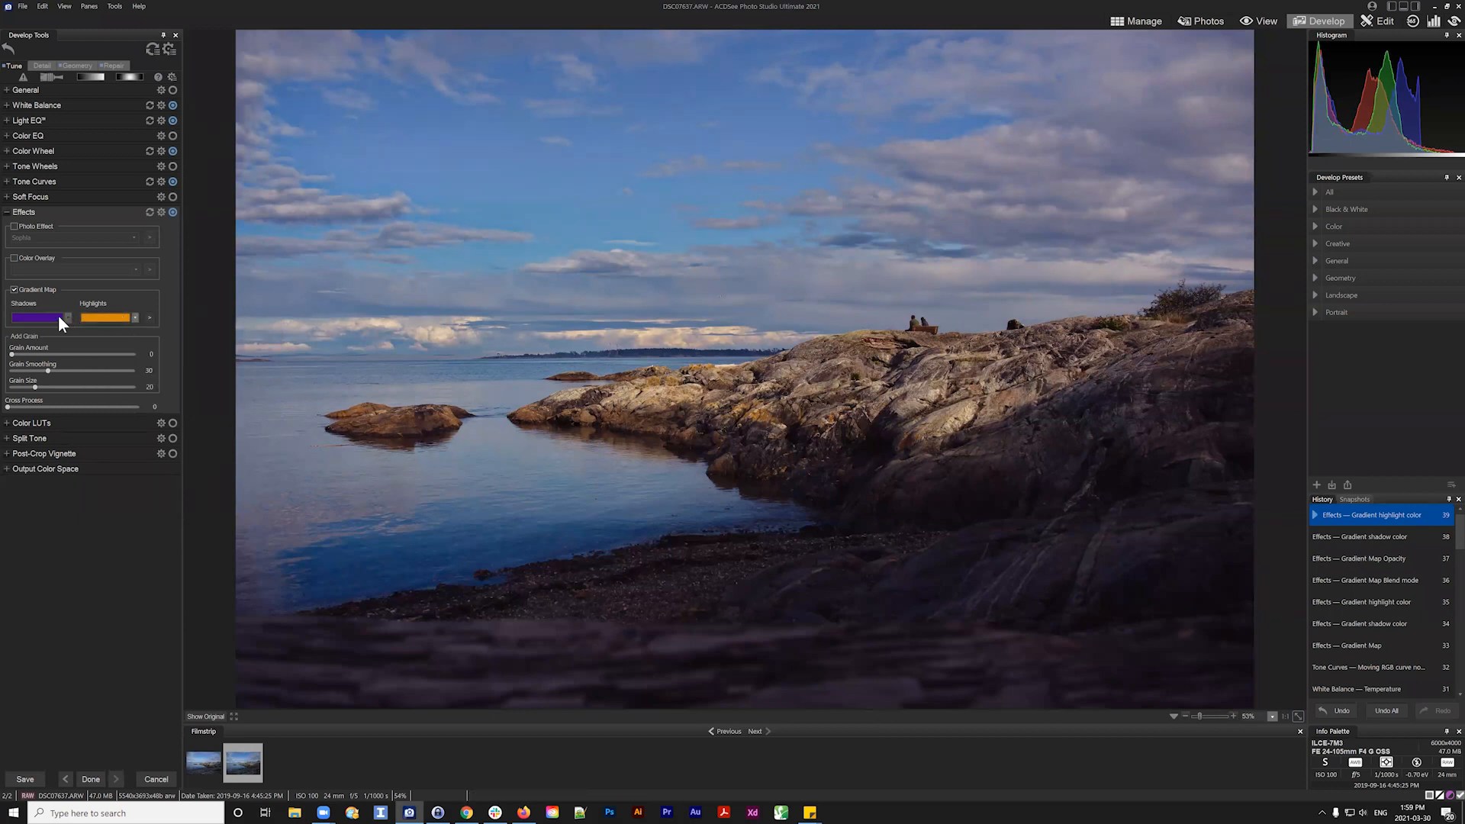
Lower the gradient map's opacity to 30
{"action": "left_click", "coordinate": [150, 318]}
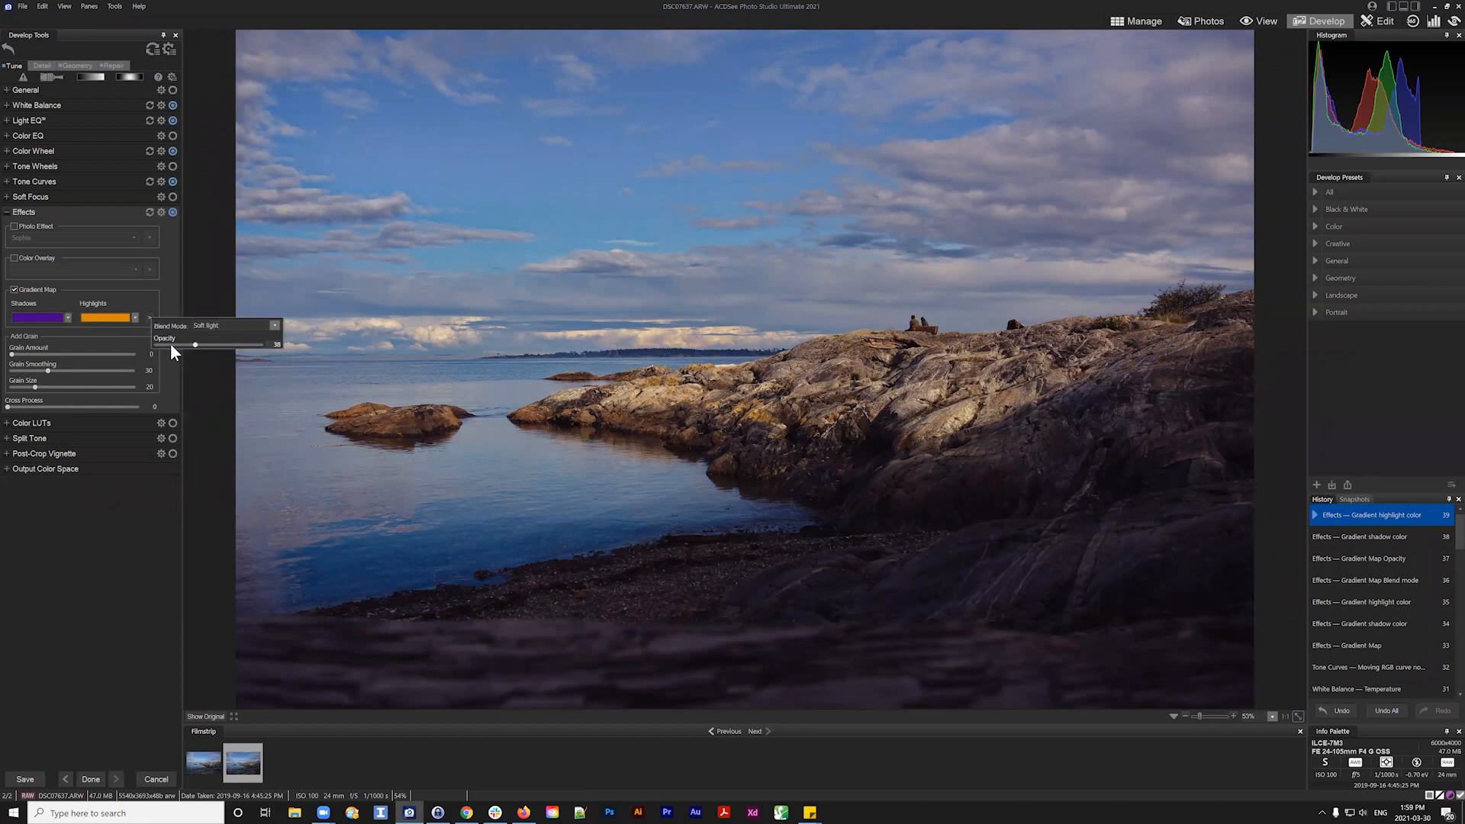
{"action": "left_click_drag", "start_coordinate": [194, 348], "coordinate": [186, 344]}
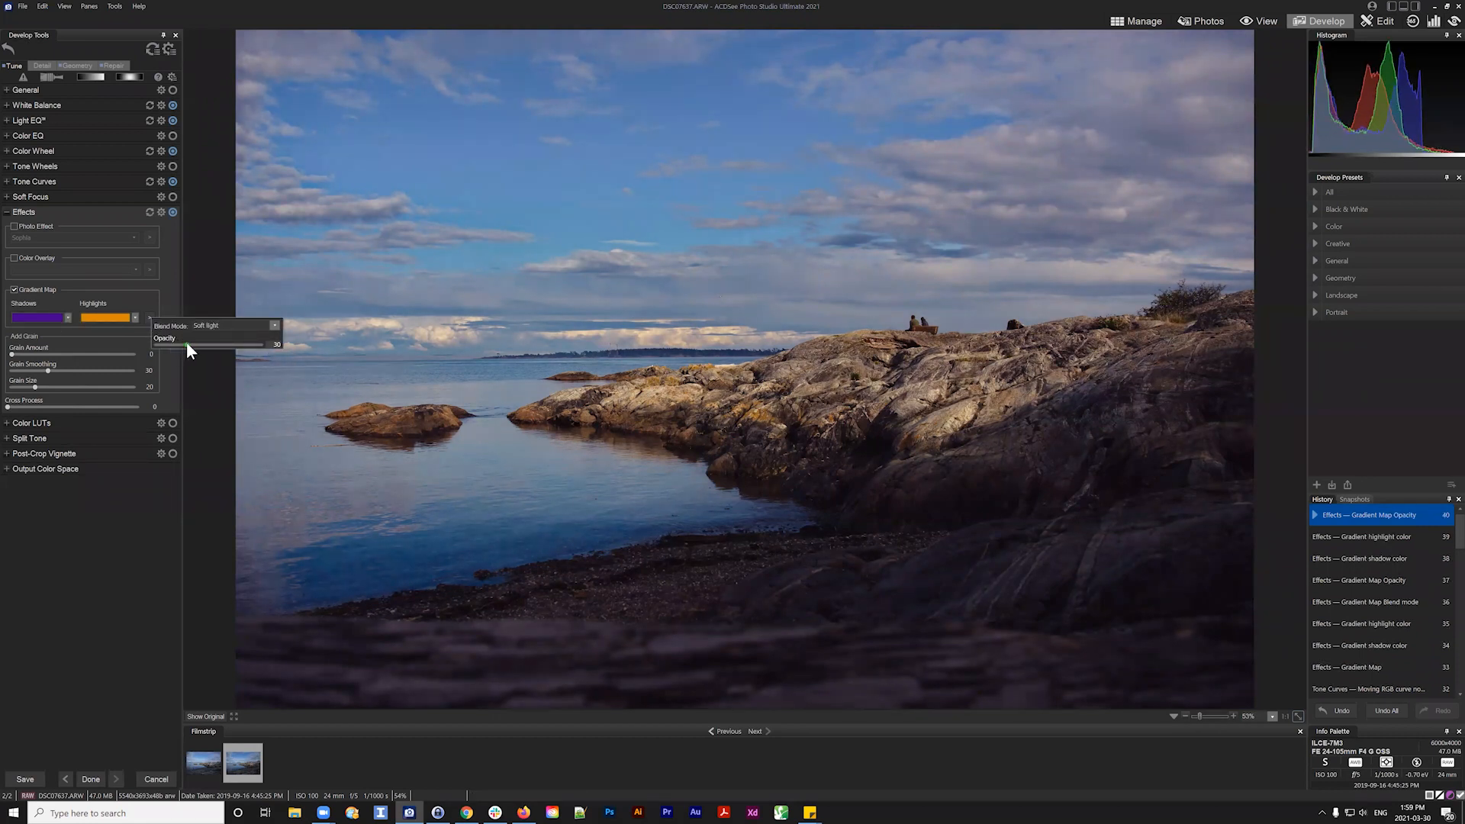
{"action": "left_click", "coordinate": [176, 276]}
Try the Multiply and Color blend modes on the gradient map, and set it to Overlay
{"action": "left_click", "coordinate": [153, 317]}
{"action": "left_click", "coordinate": [252, 324]}
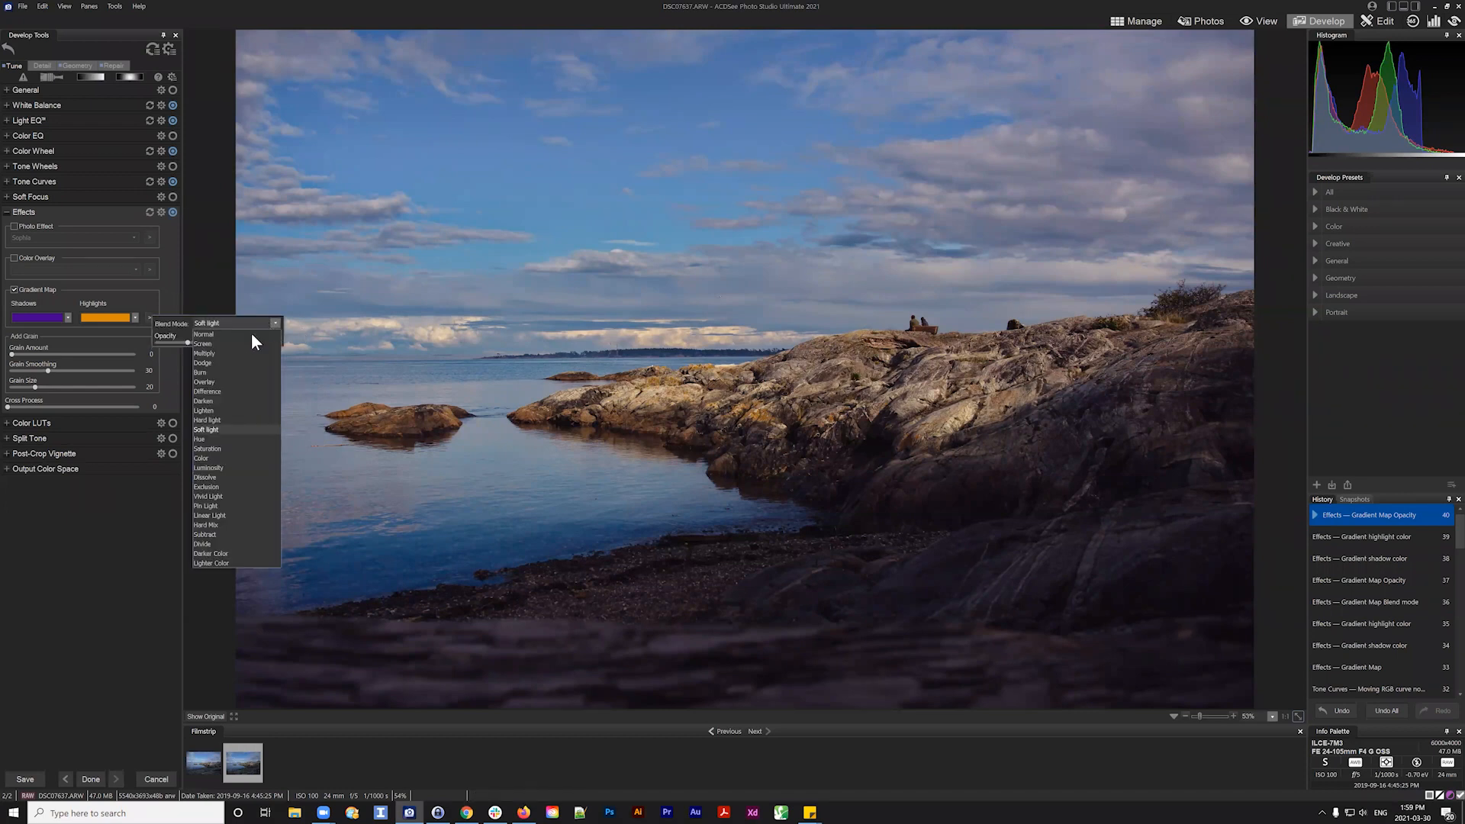
{"action": "left_click", "coordinate": [209, 348]}
{"action": "left_click", "coordinate": [268, 325]}
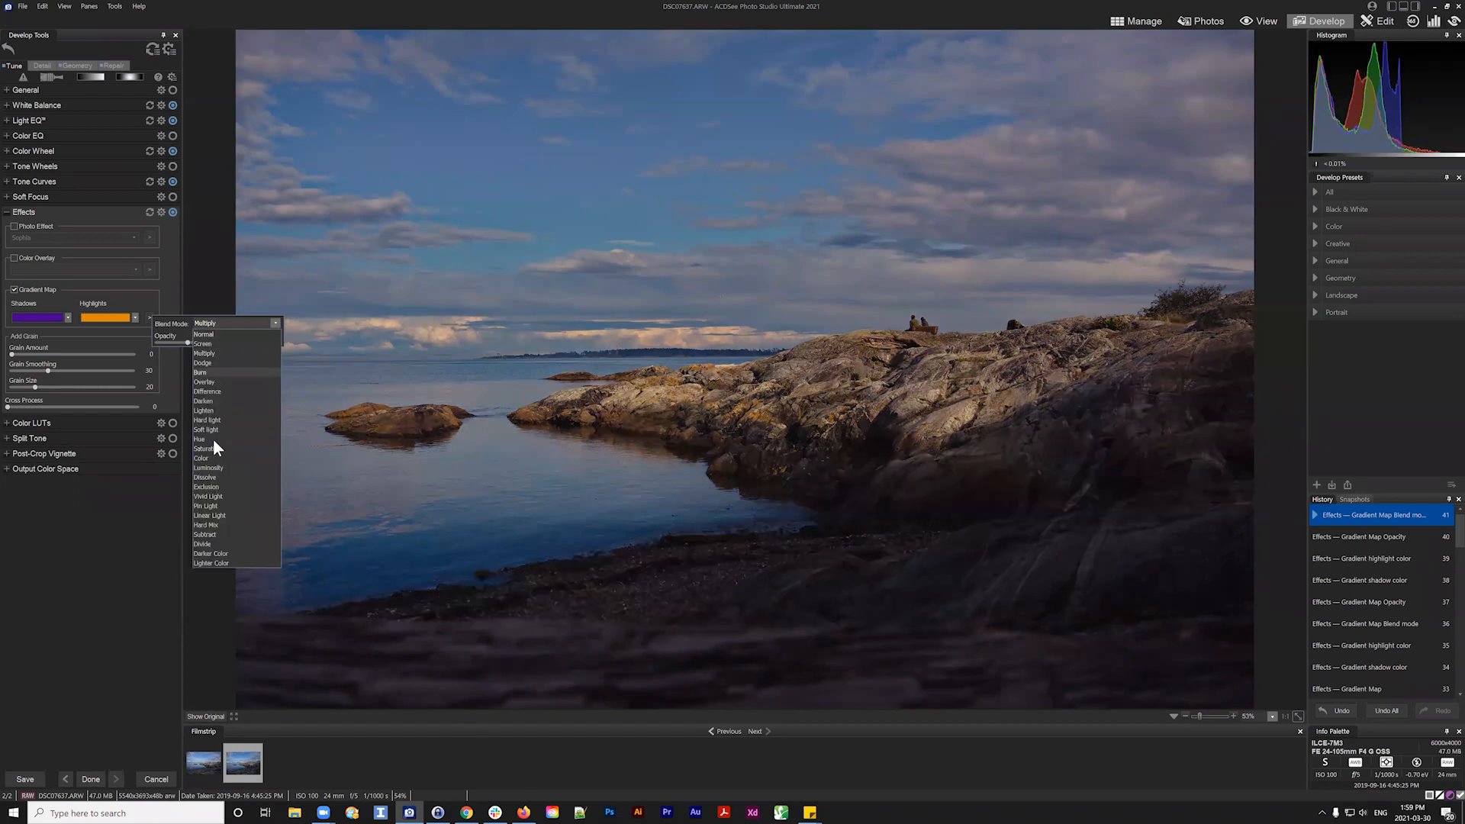
{"action": "left_click", "coordinate": [207, 456]}
{"action": "left_click", "coordinate": [273, 321]}
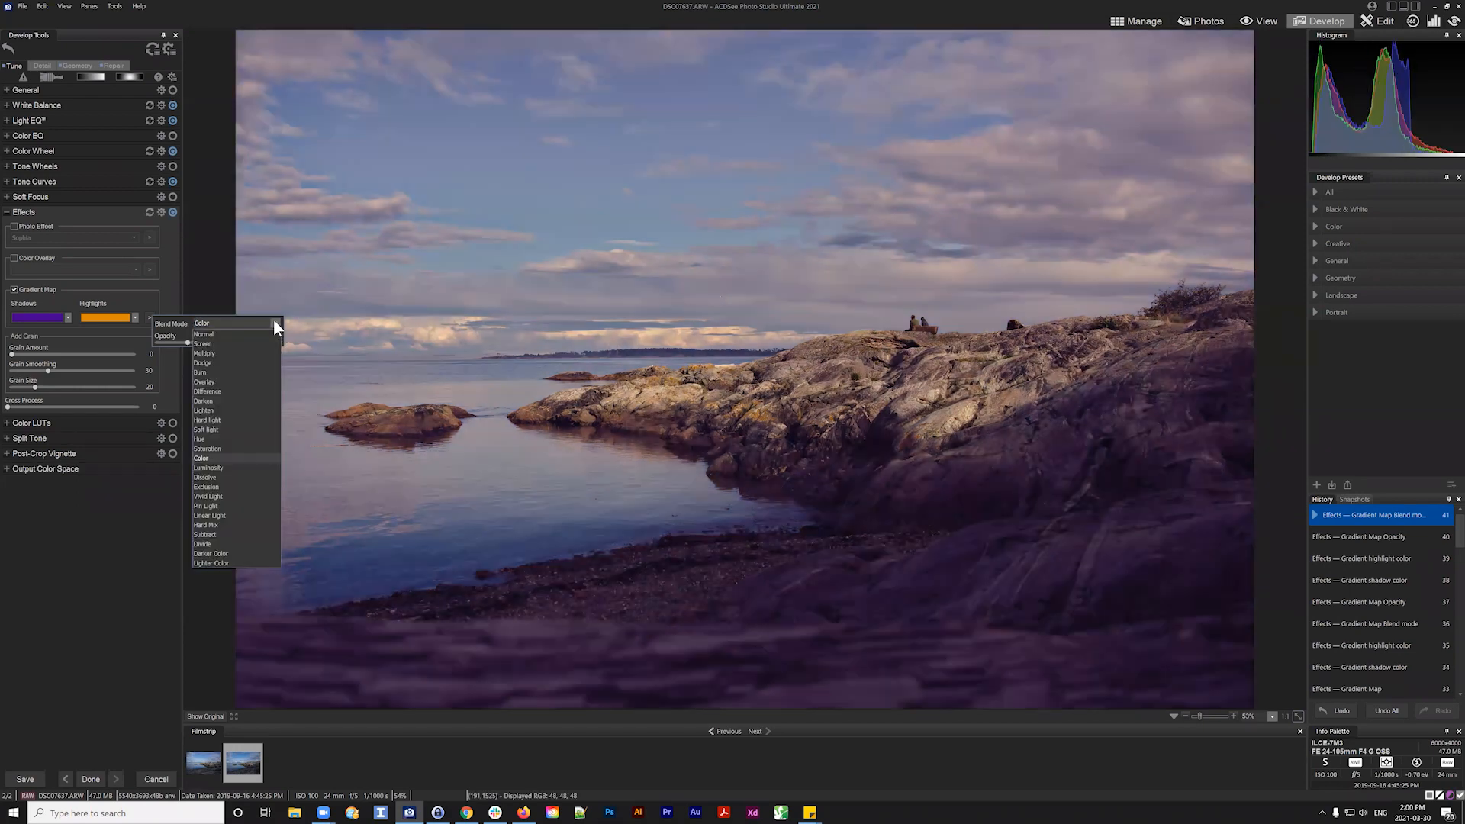
{"action": "left_click", "coordinate": [213, 382]}
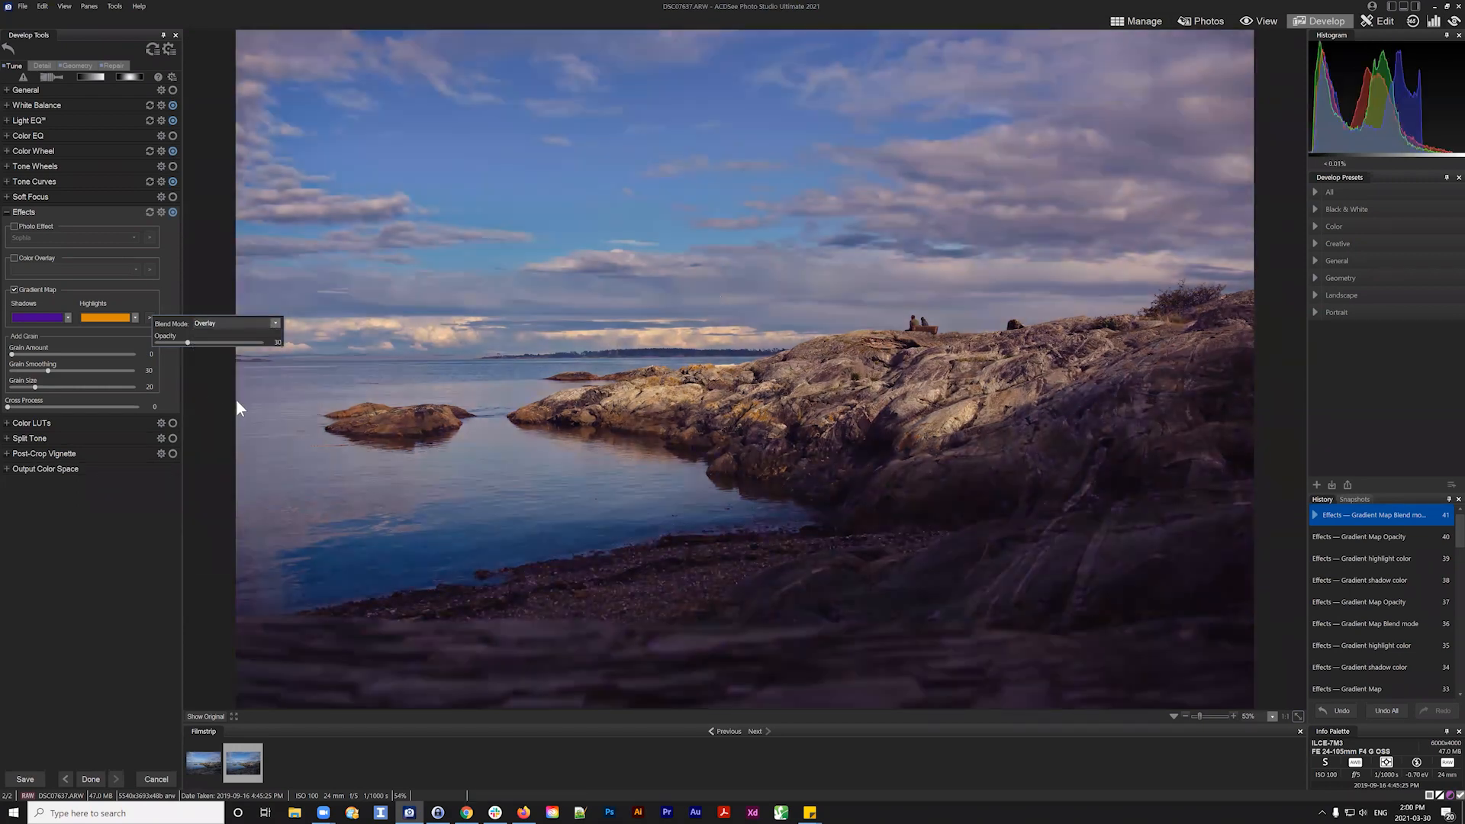
Set the gradient map's blend mode to Soft light and collapse the Effects settings
{"action": "left_click", "coordinate": [273, 323]}
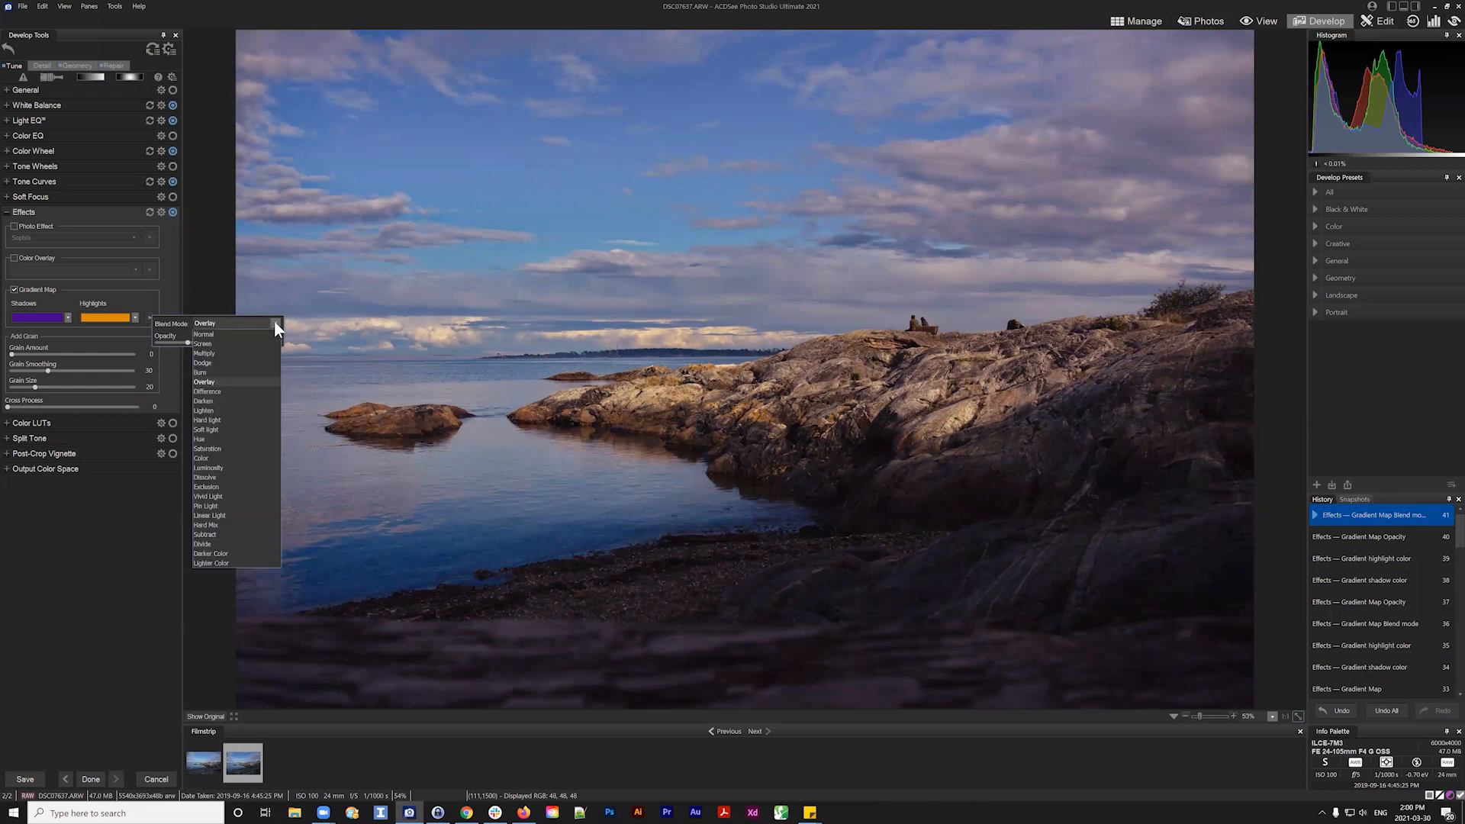
{"action": "left_click", "coordinate": [208, 428]}
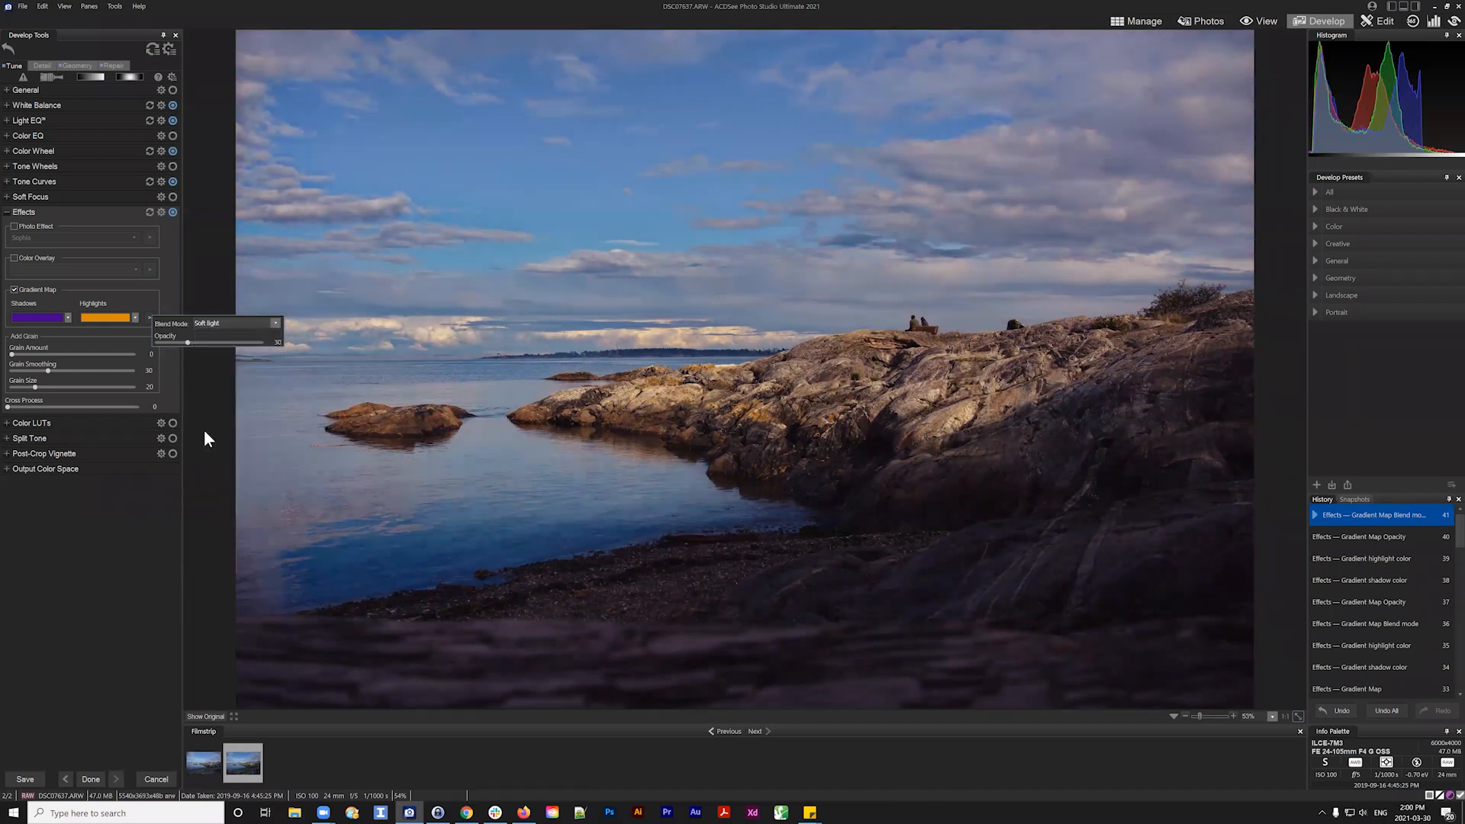
{"action": "left_click", "coordinate": [171, 537]}
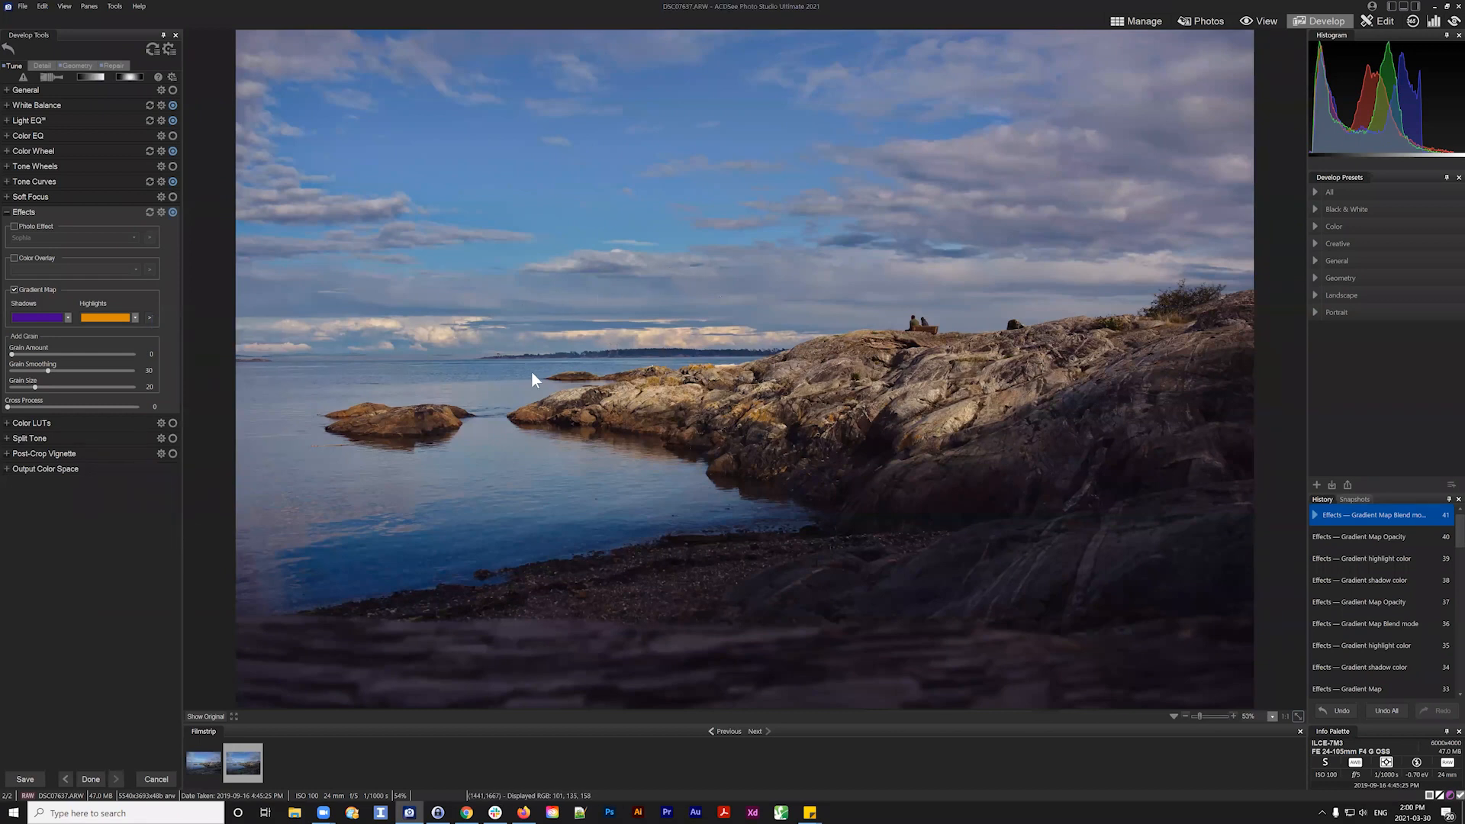
{"action": "left_click", "coordinate": [7, 213]}
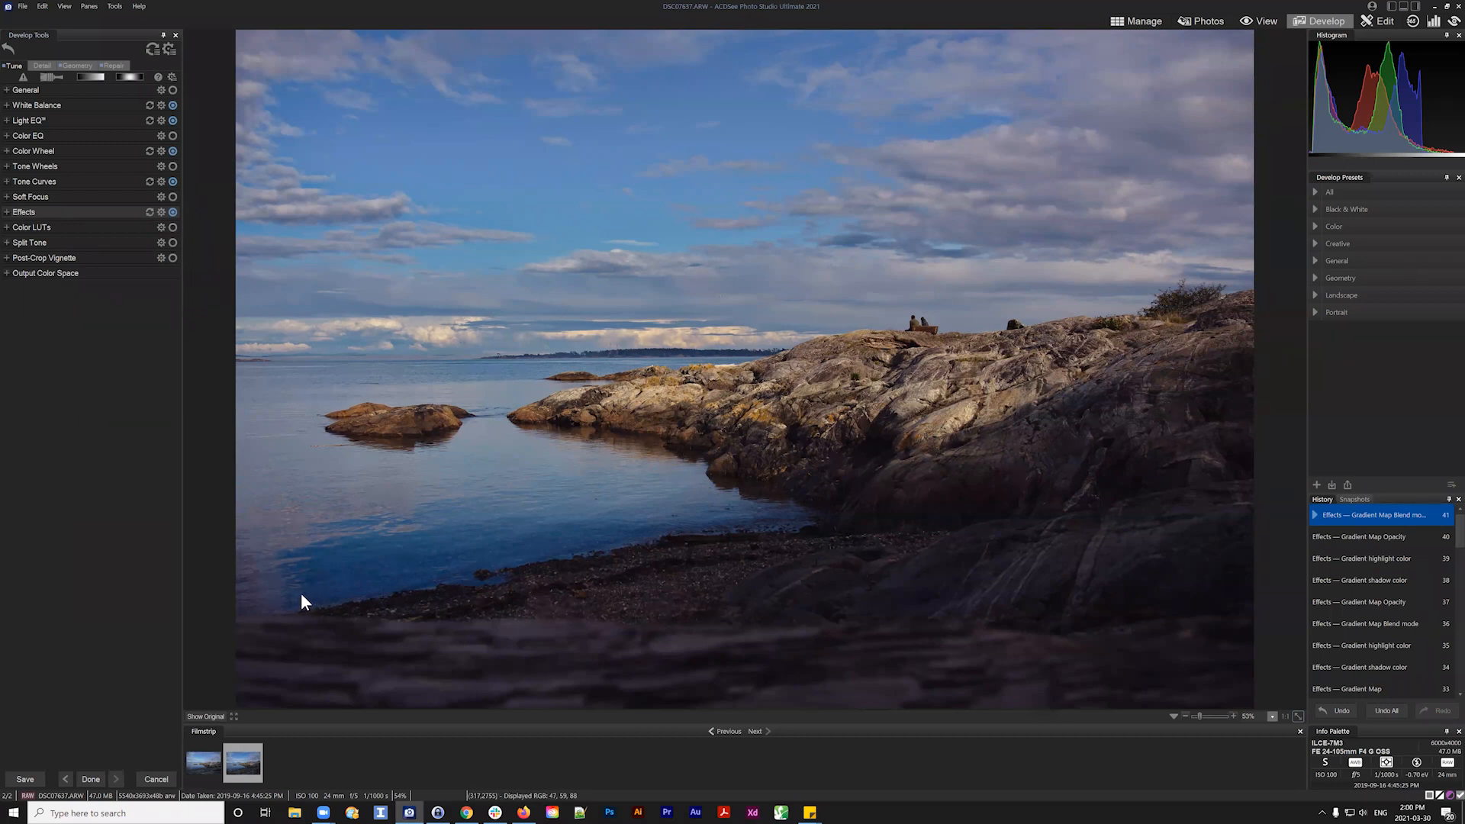
{"action": "left_click", "coordinate": [43, 65]}
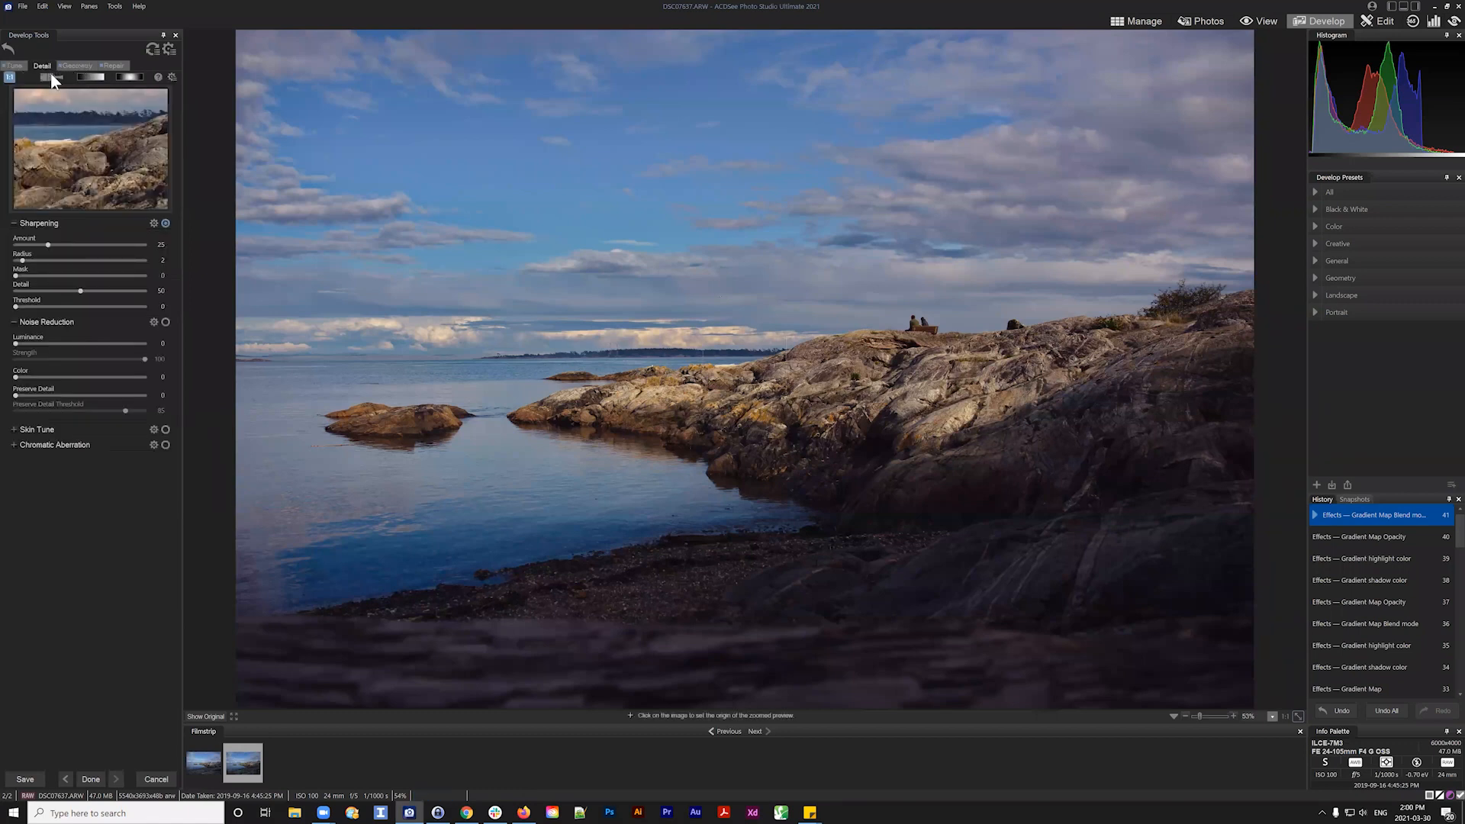
{"action": "left_click", "coordinate": [15, 67]}
{"action": "left_click", "coordinate": [89, 76]}
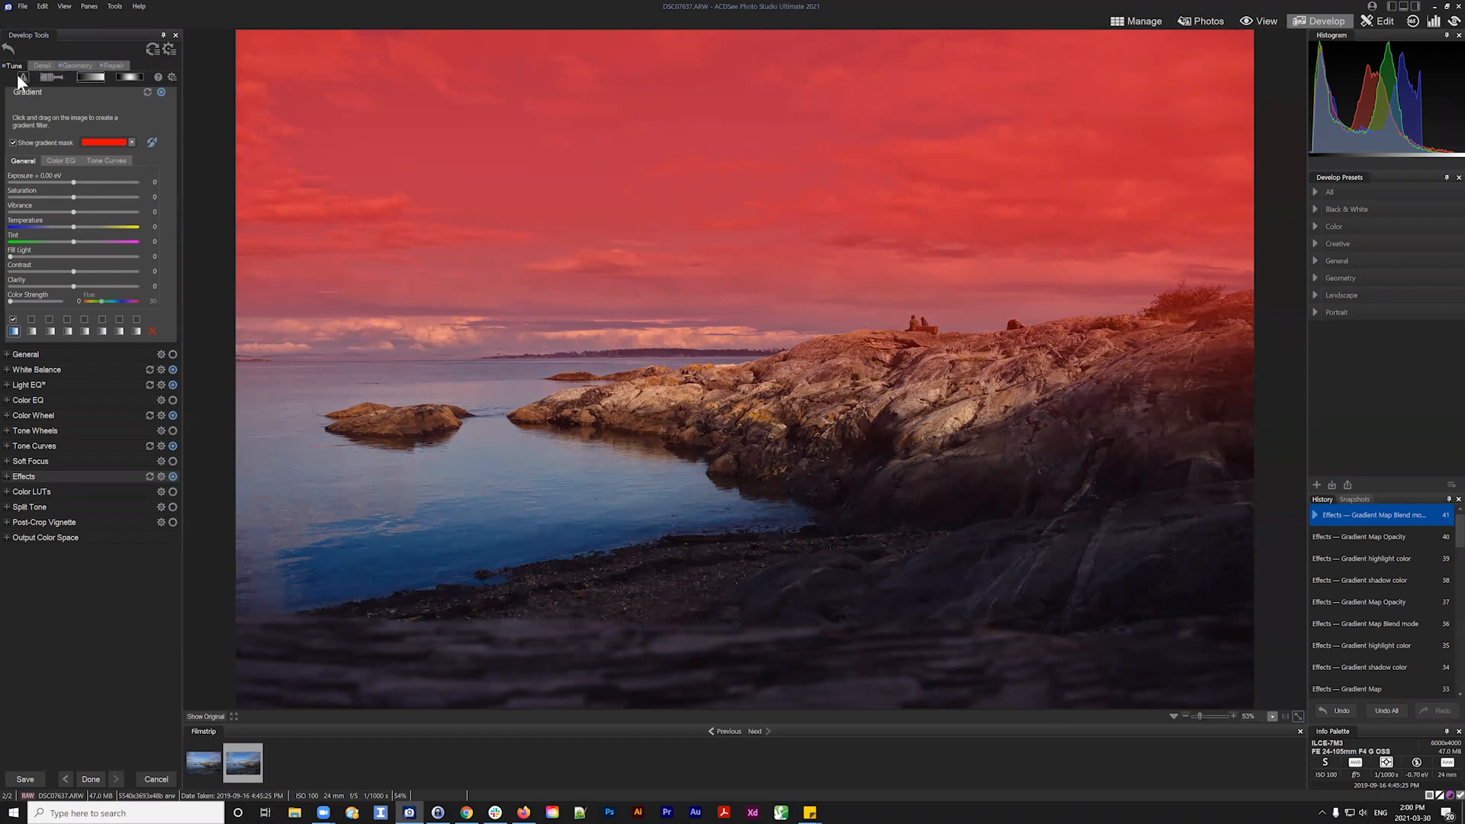
{"action": "left_click", "coordinate": [92, 75]}
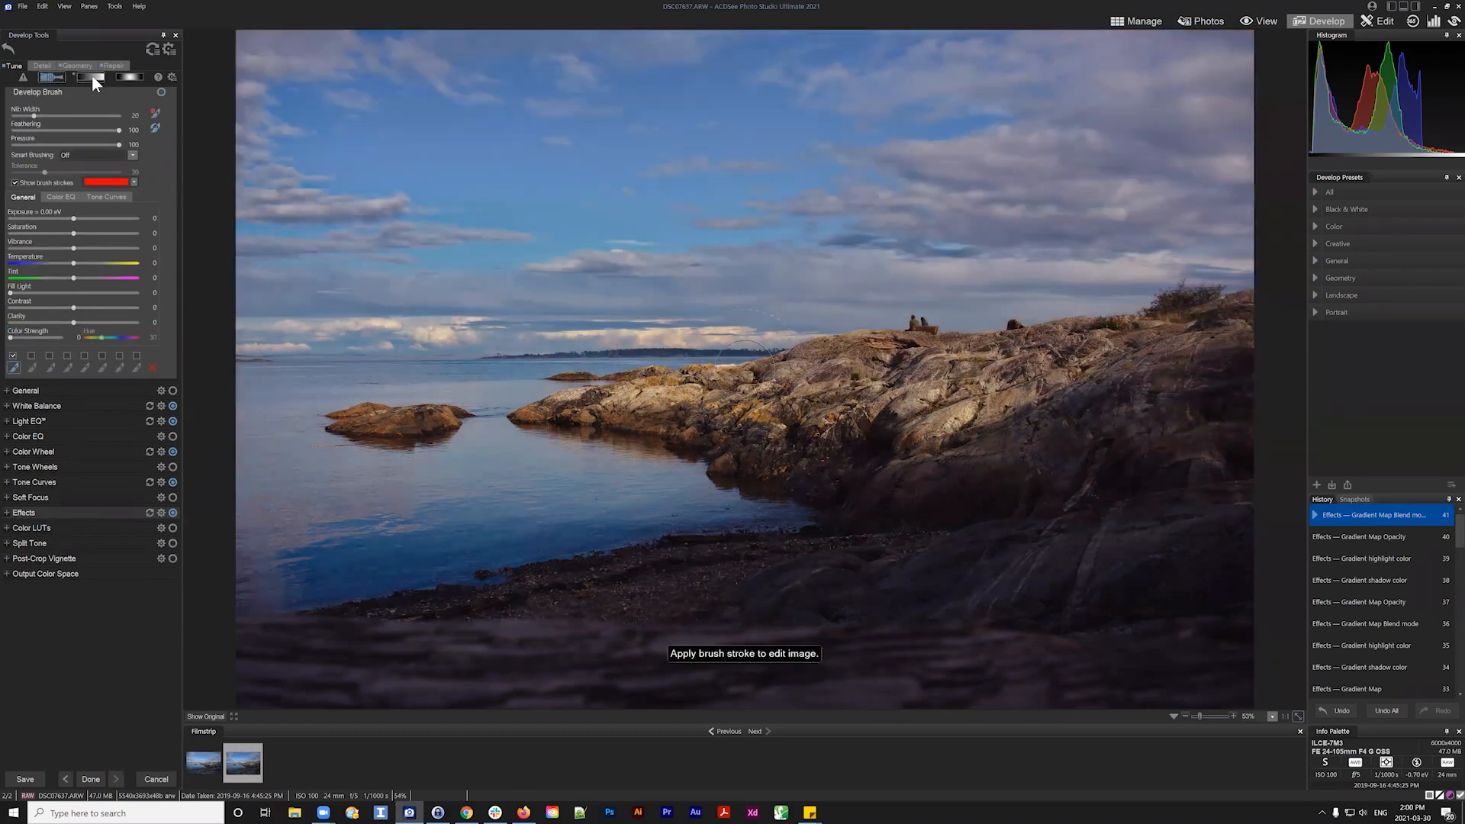
{"action": "left_click", "coordinate": [130, 76]}
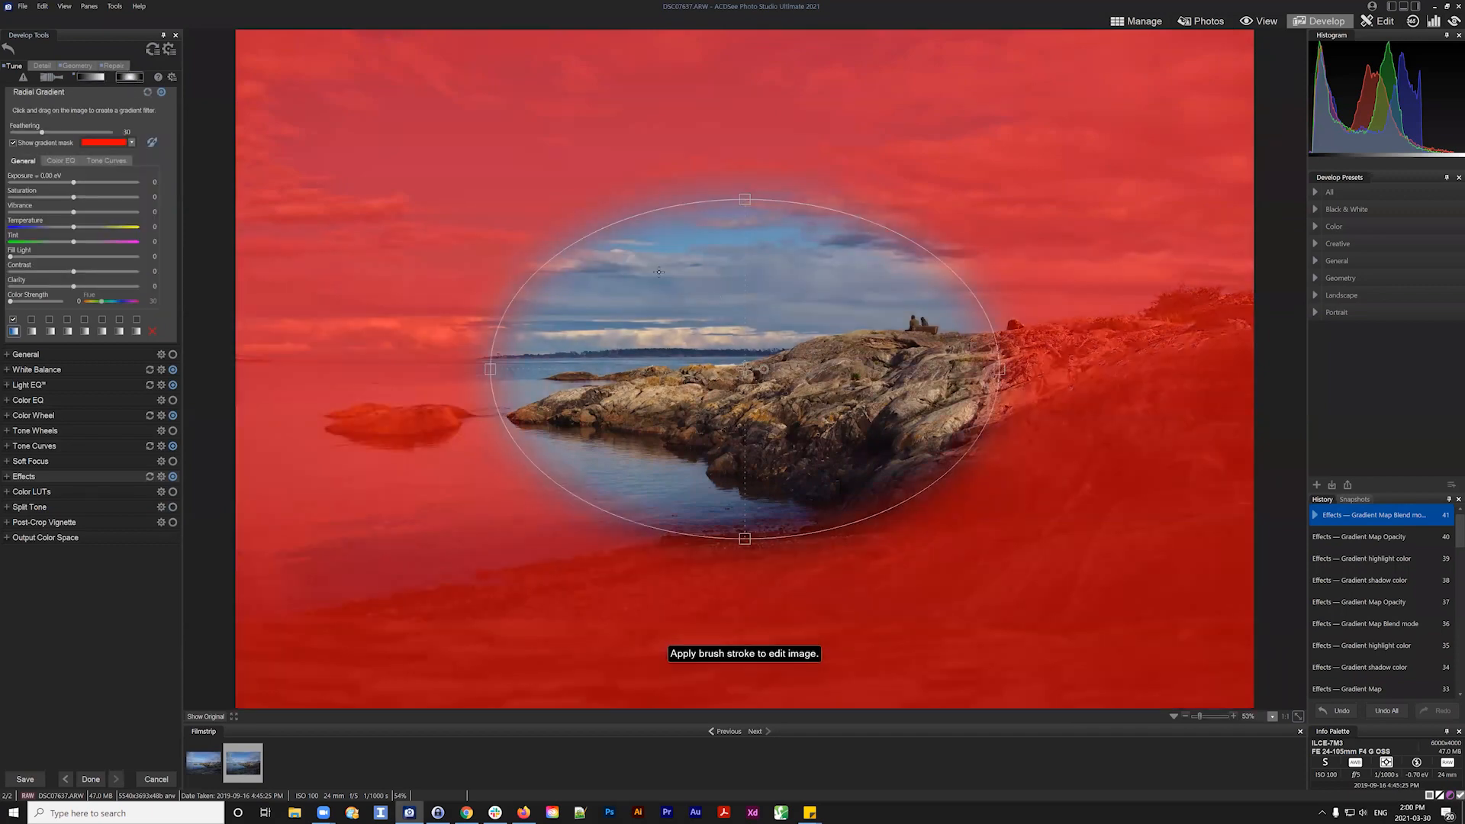
Place a linear gradient filter, flip its direction to cover the lower part of the photo, and move it down toward the foreground shore
{"action": "left_click", "coordinate": [93, 75]}
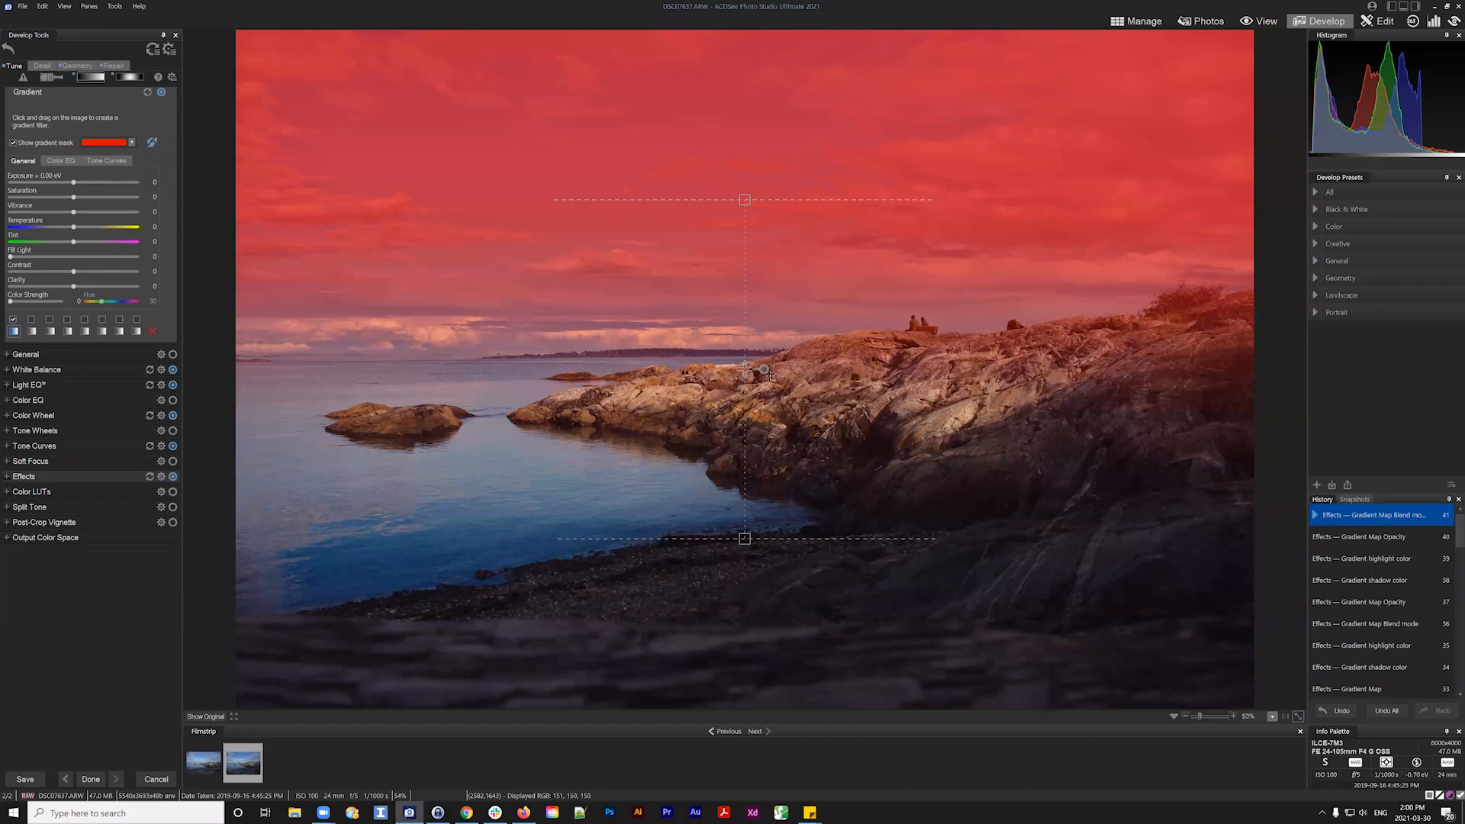
{"action": "left_click_drag", "start_coordinate": [764, 368], "coordinate": [582, 378]}
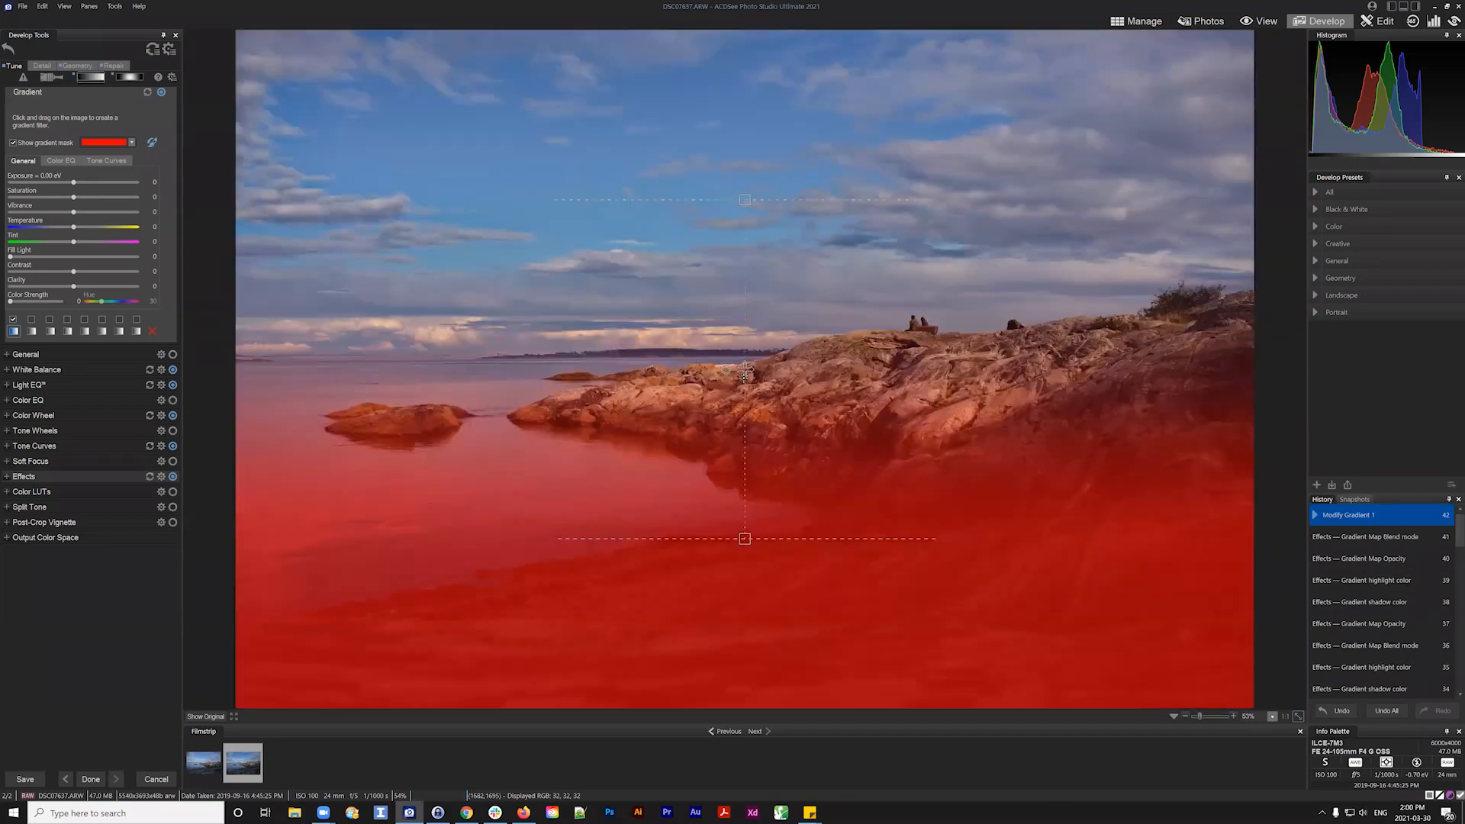
{"action": "left_click_drag", "start_coordinate": [744, 370], "coordinate": [746, 467]}
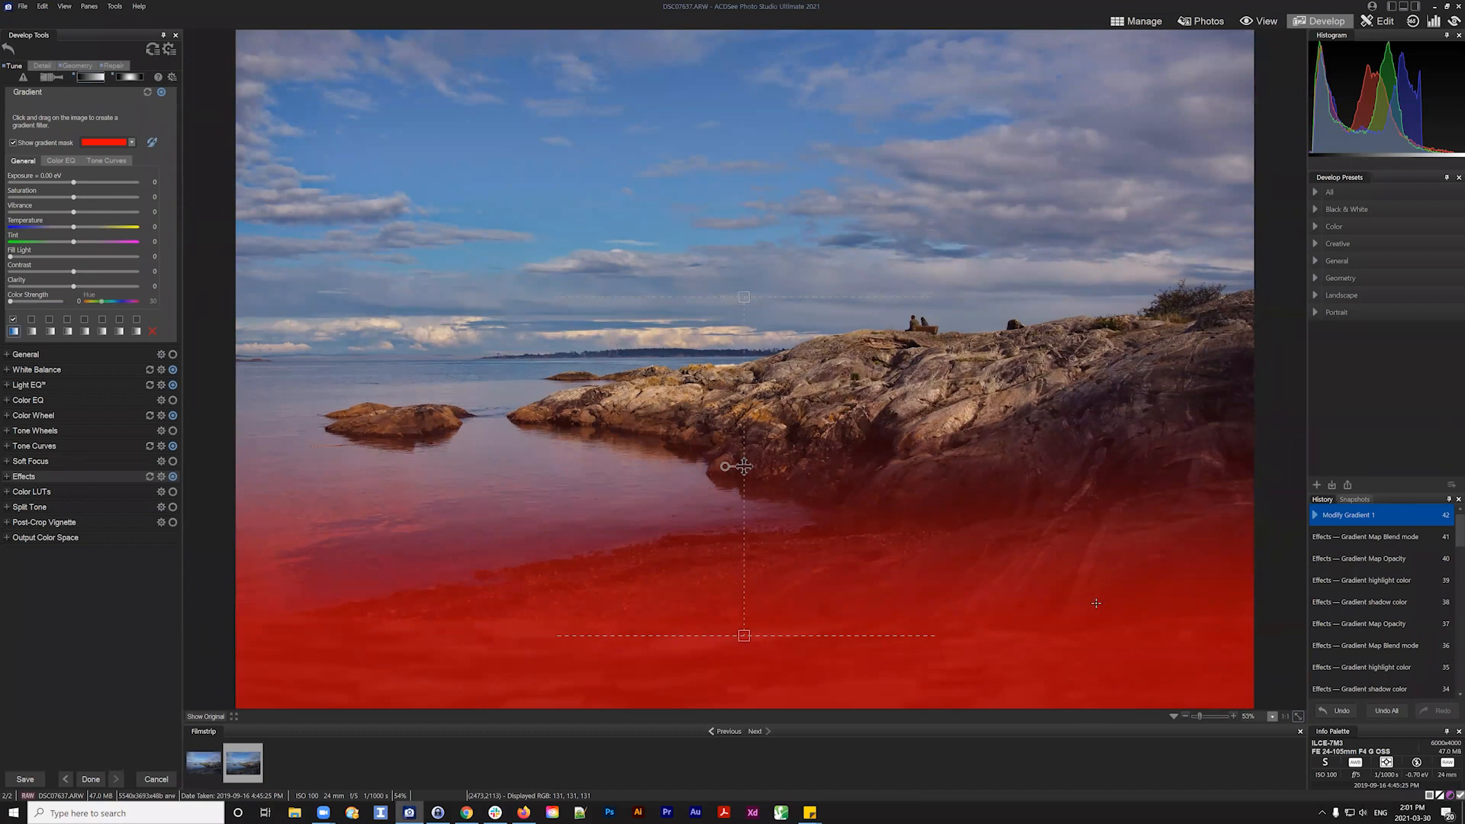
{"action": "left_click_drag", "start_coordinate": [744, 466], "coordinate": [744, 486]}
{"action": "mouse_move", "coordinate": [753, 255]}
{"action": "left_mouse_down"}
{"action": "mouse_move", "coordinate": [763, 72]}
{"action": "mouse_move", "coordinate": [758, 266]}
{"action": "left_mouse_up"}
Hide the gradient mask and set the linear gradient's Clarity to 57 and Exposure to -0.13 eV
{"action": "left_click_drag", "start_coordinate": [73, 285], "coordinate": [109, 286]}
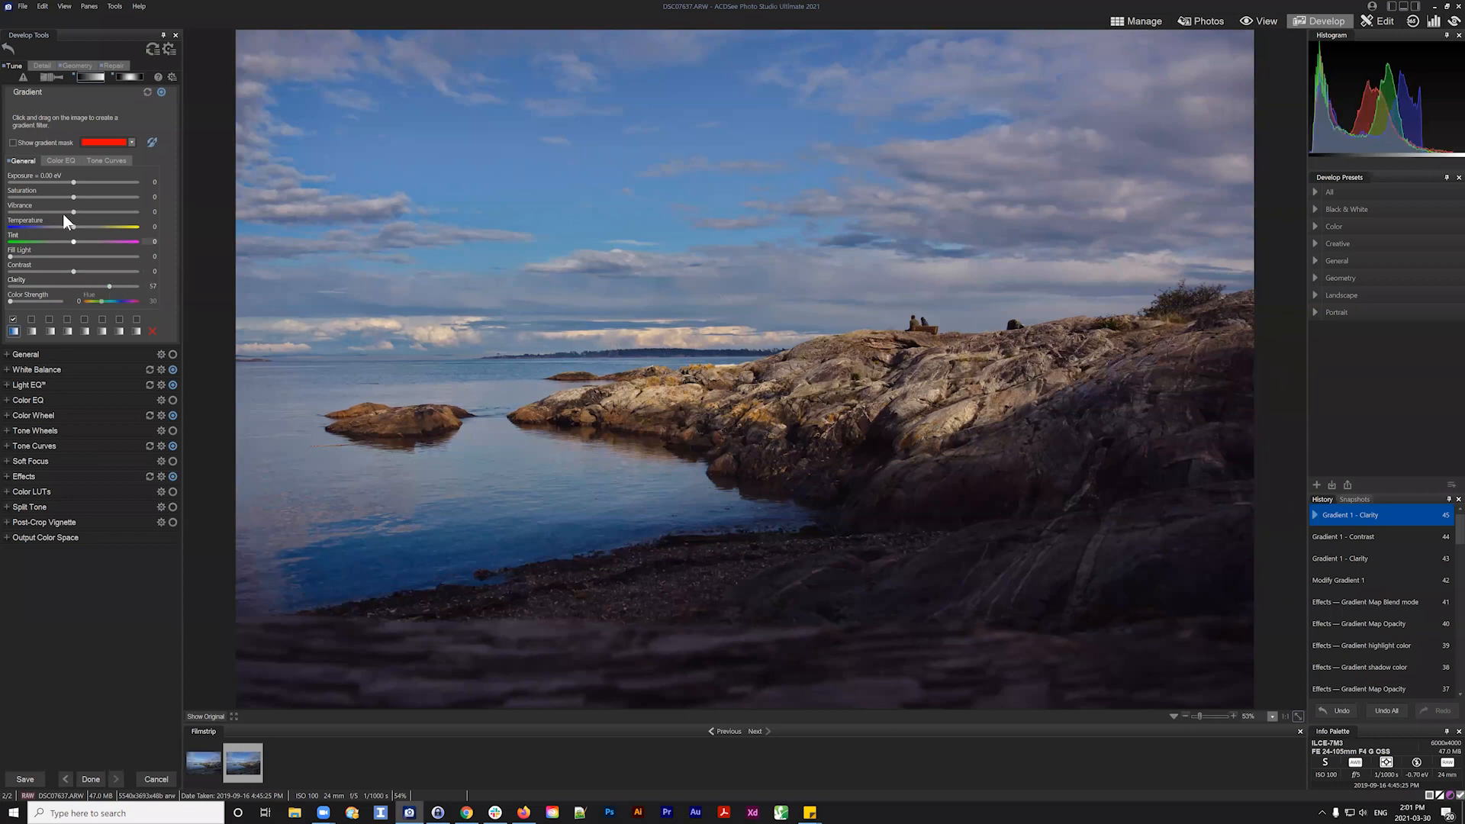
{"action": "left_click_drag", "start_coordinate": [73, 184], "coordinate": [75, 182]}
{"action": "double_click", "coordinate": [77, 194]}
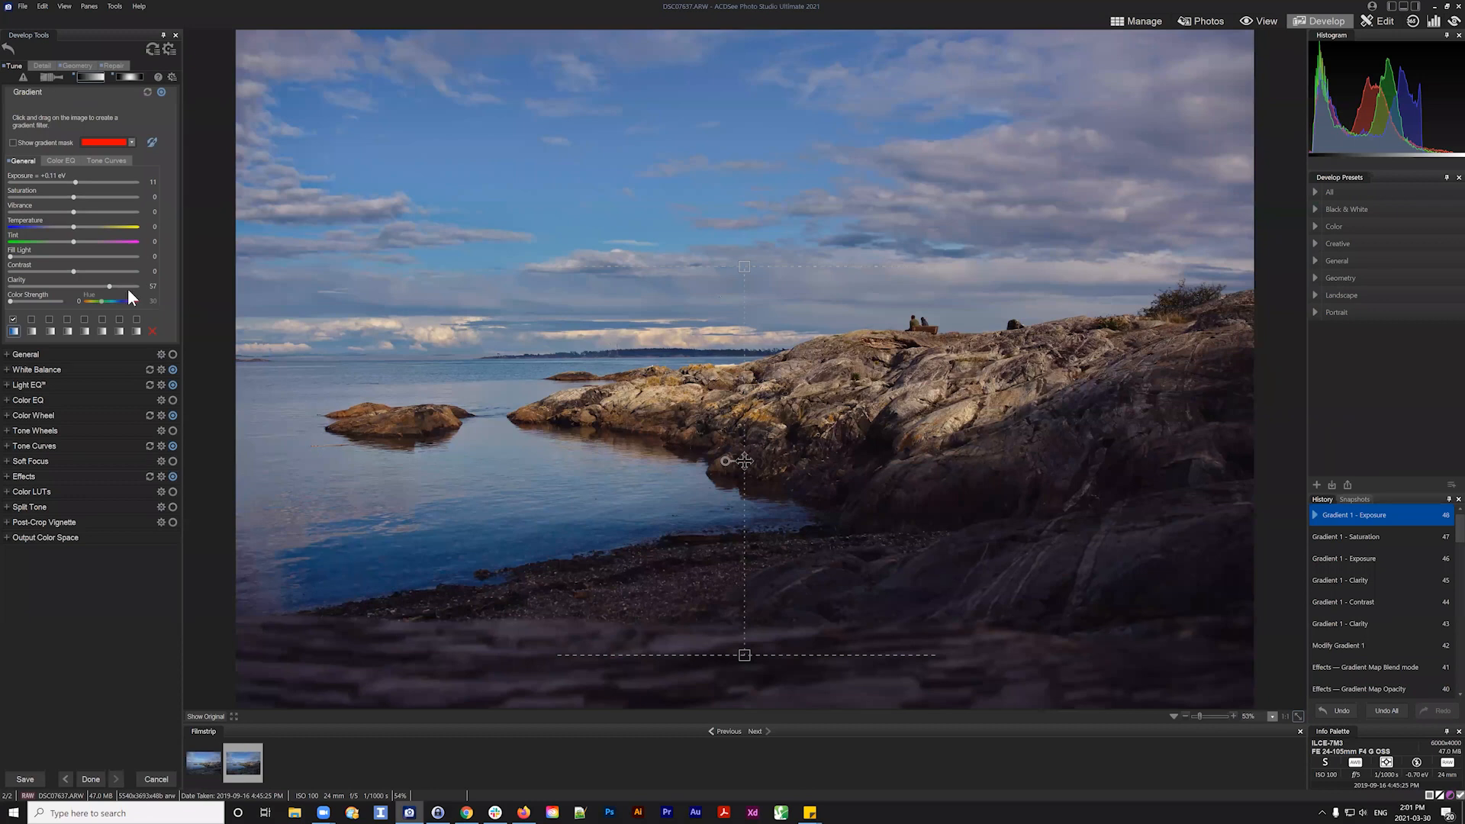
{"action": "left_click_drag", "start_coordinate": [66, 183], "coordinate": [76, 180]}
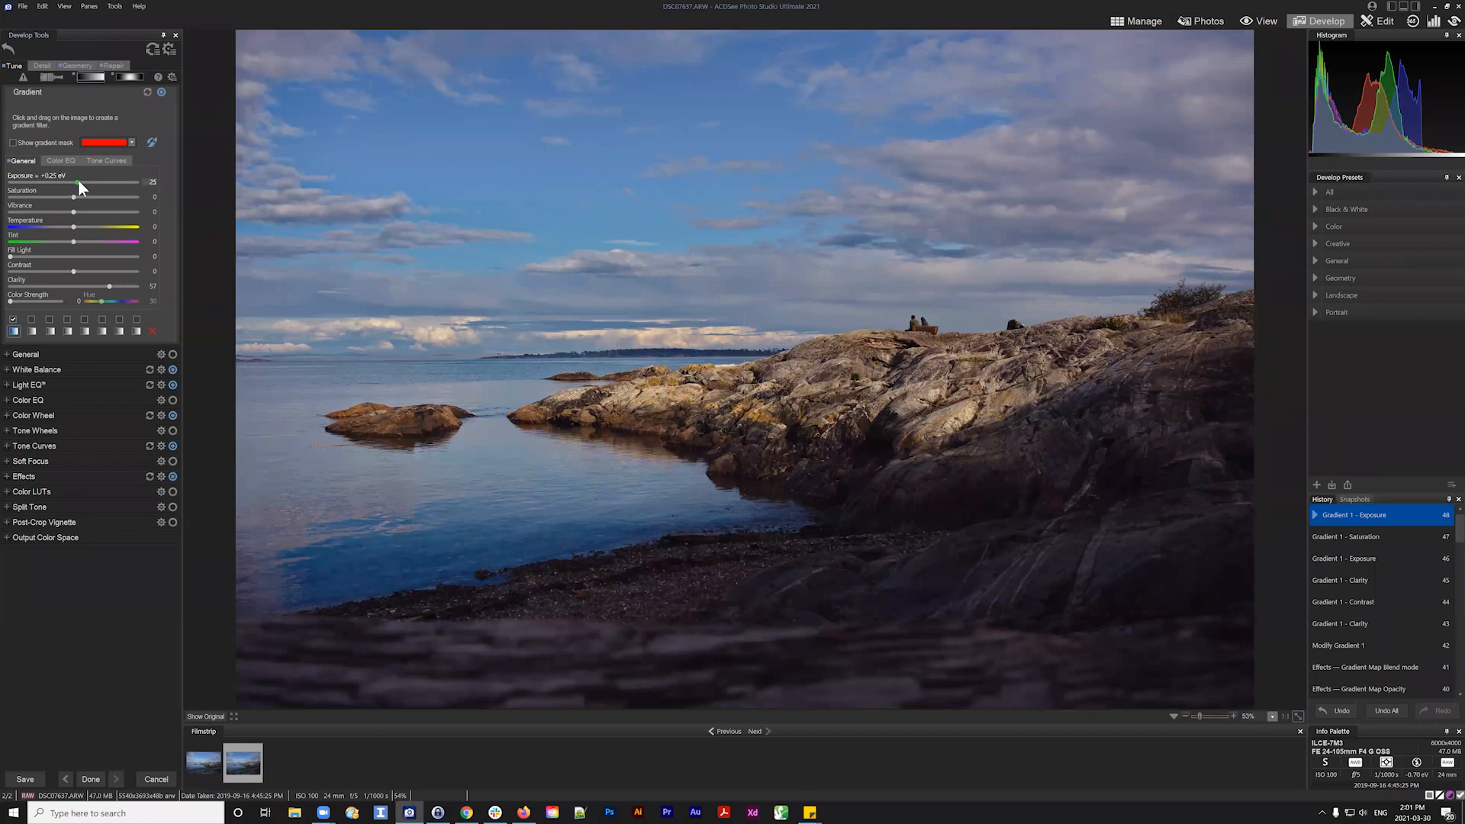
{"action": "left_click_drag", "start_coordinate": [70, 180], "coordinate": [70, 180]}
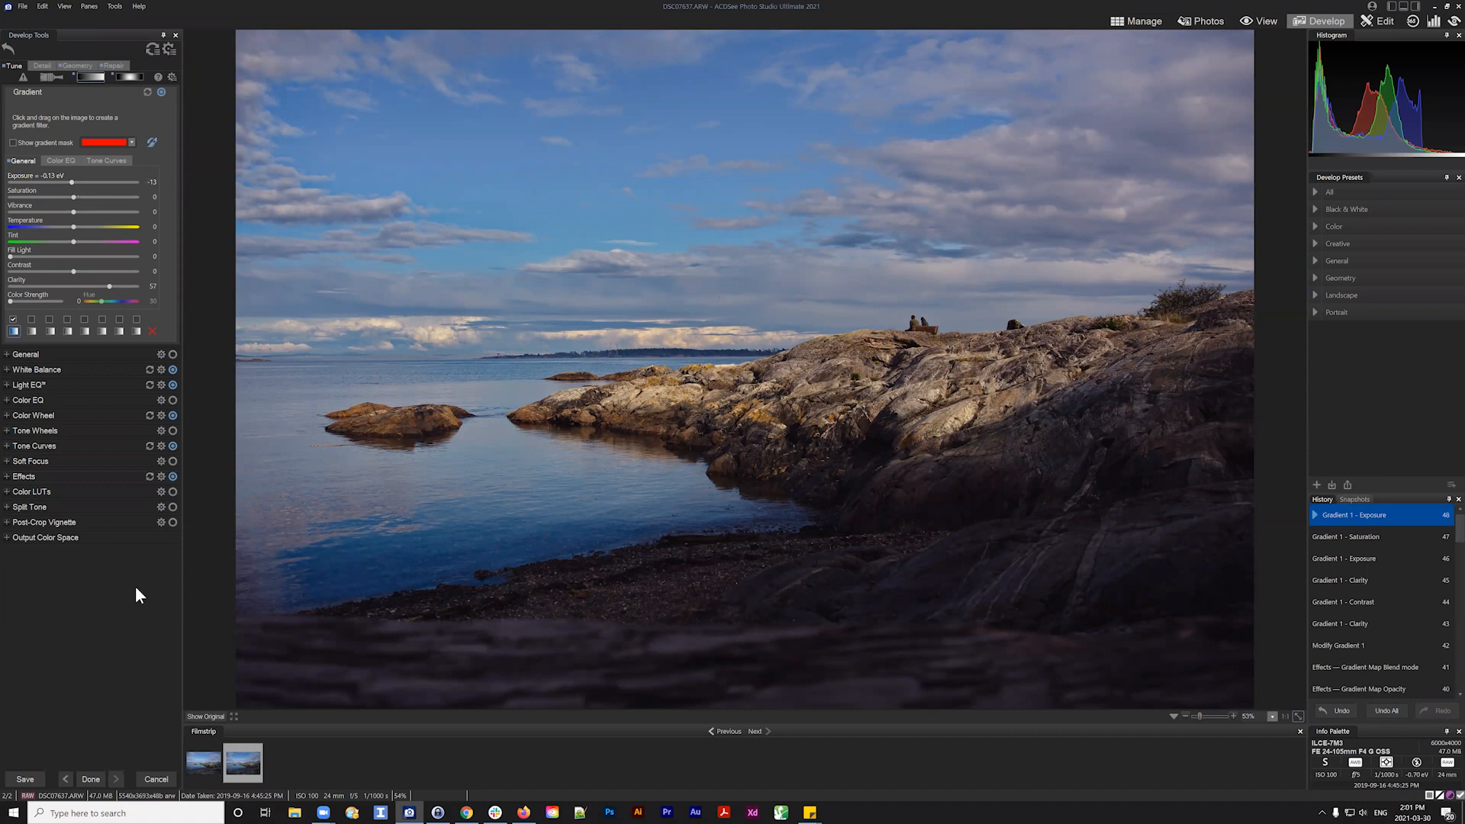
Finish developing the photo and save the changes to the image
{"action": "left_click", "coordinate": [91, 778]}
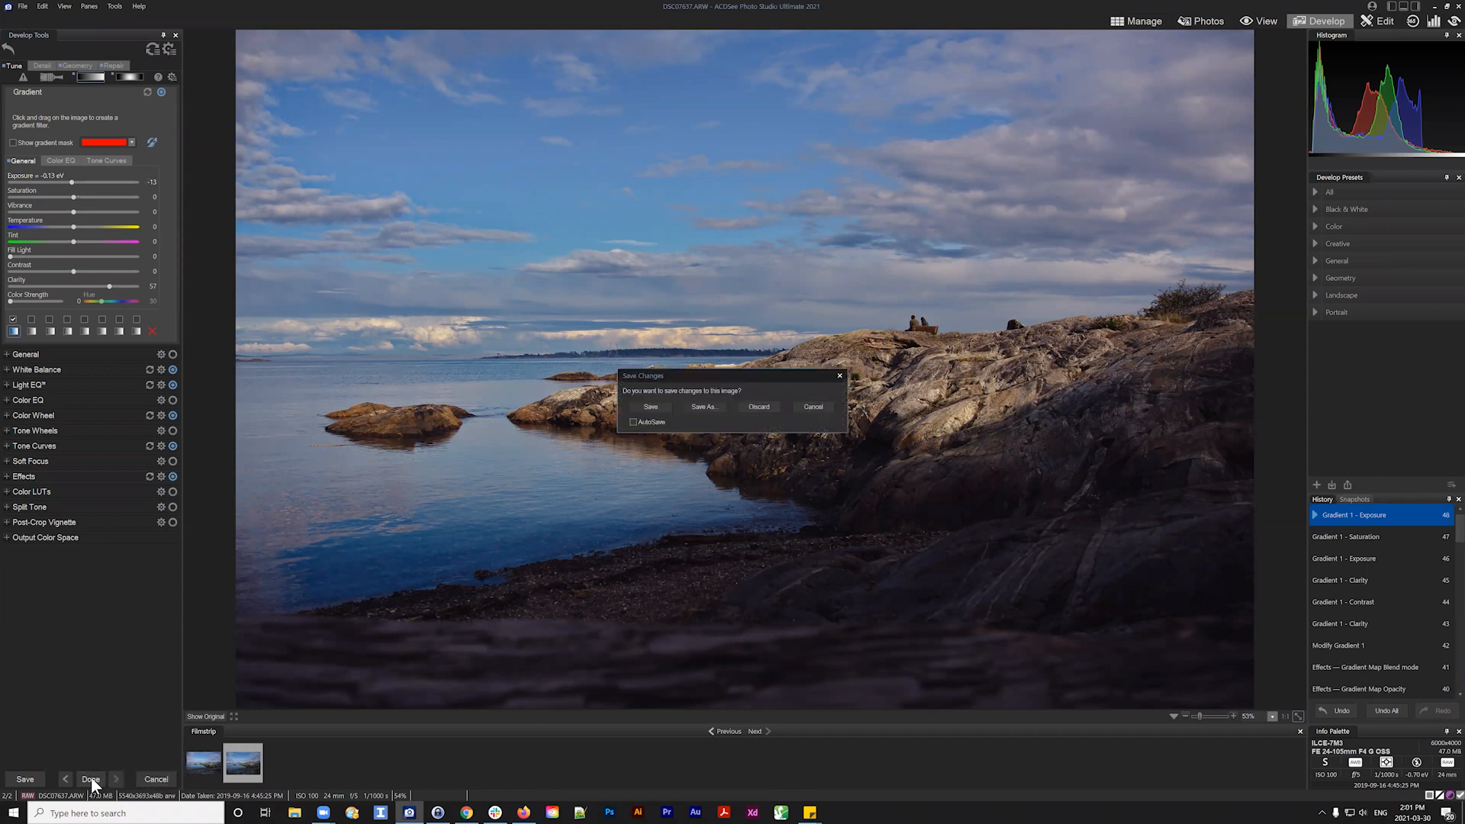
{"action": "left_click", "coordinate": [652, 405]}
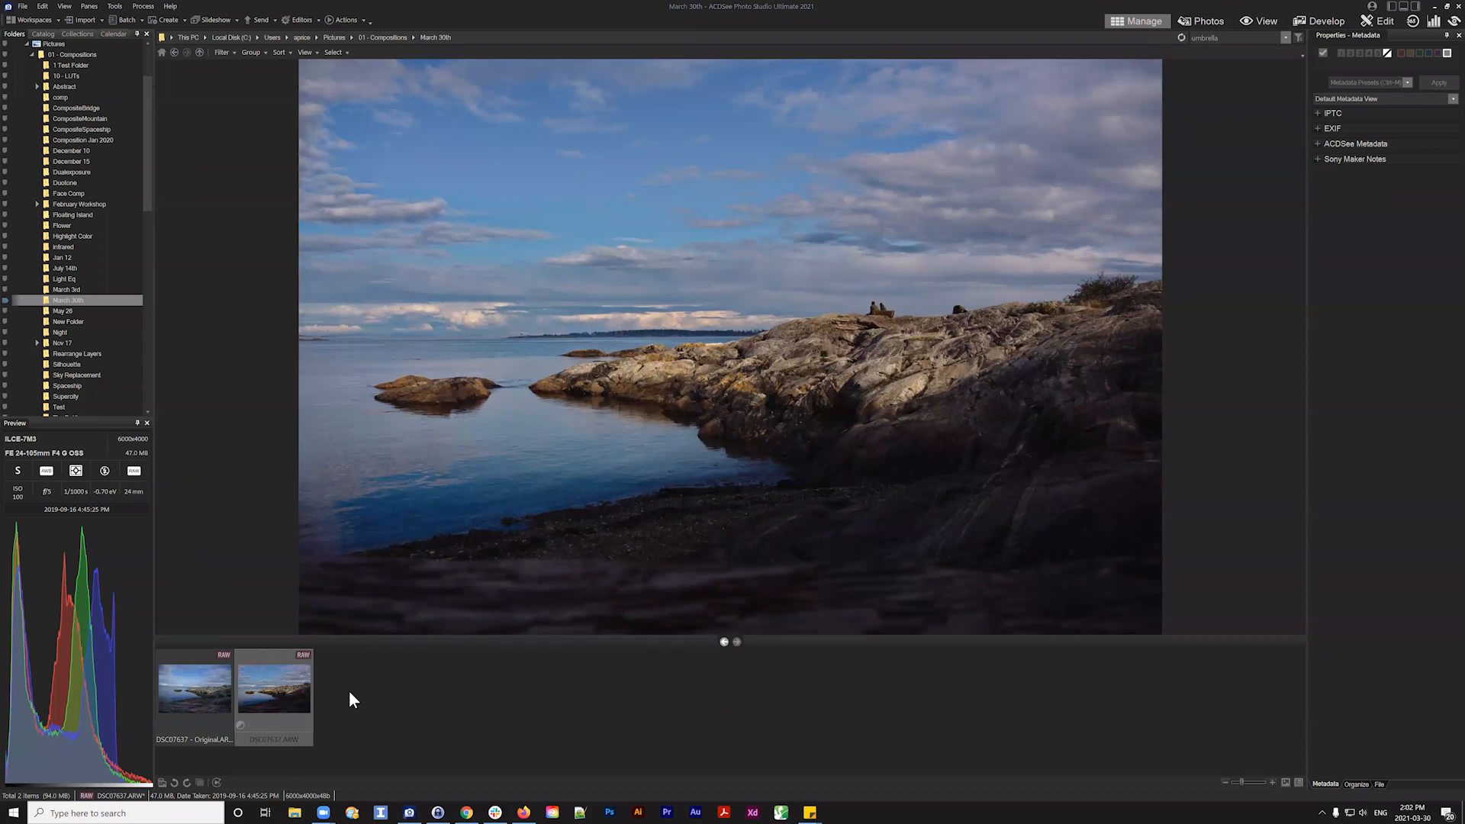
{"action": "left_click", "coordinate": [297, 693]}
{"action": "left_click", "coordinate": [1335, 22]}
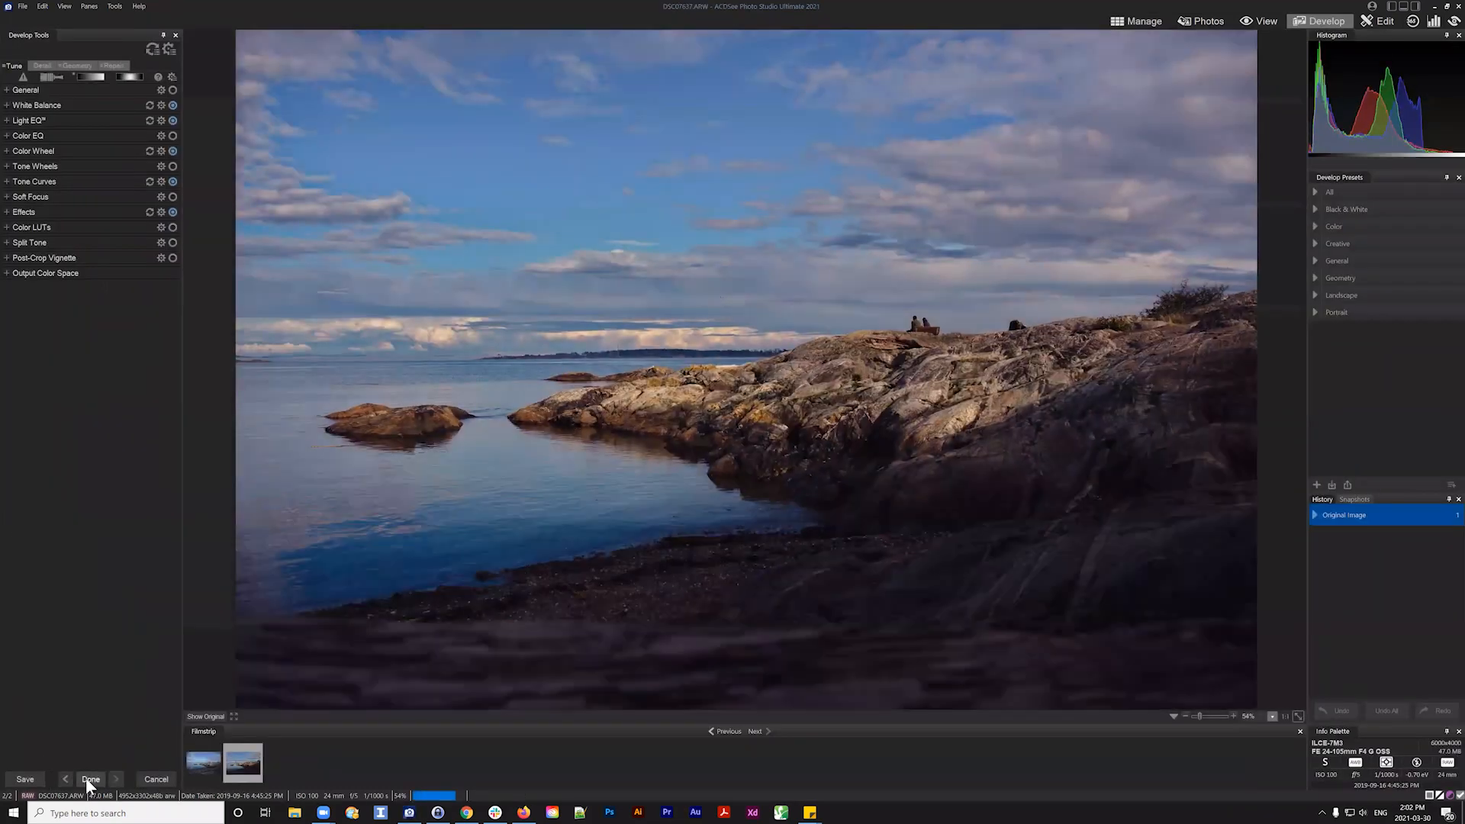
{"action": "left_click", "coordinate": [89, 778]}
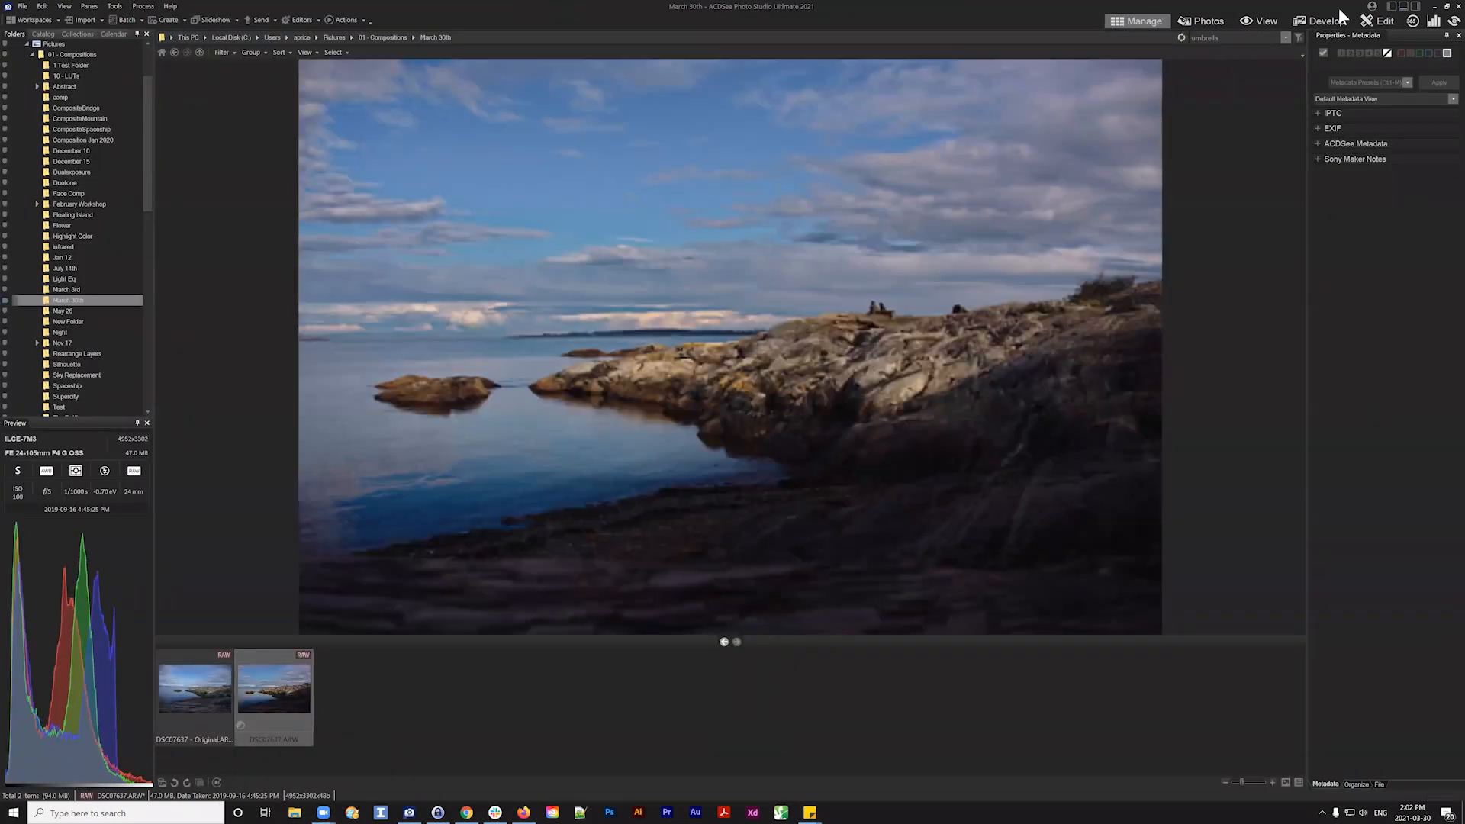
Reopen the developed DSC07637.ARW in Develop mode and save it as a TIFF named newedits in the March 30th folder
{"action": "left_click", "coordinate": [1334, 20]}
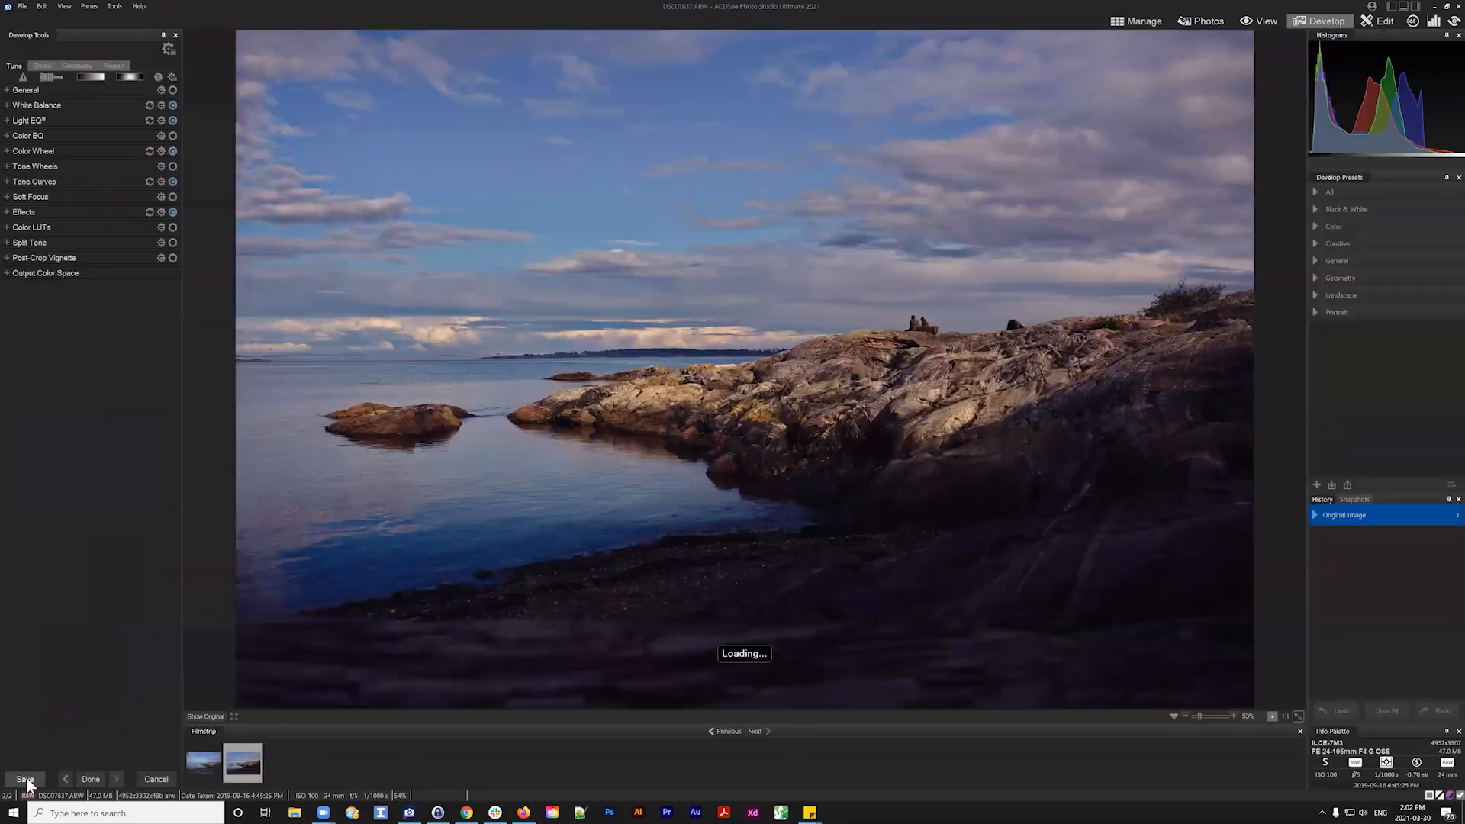
{"action": "left_click", "coordinate": [27, 775]}
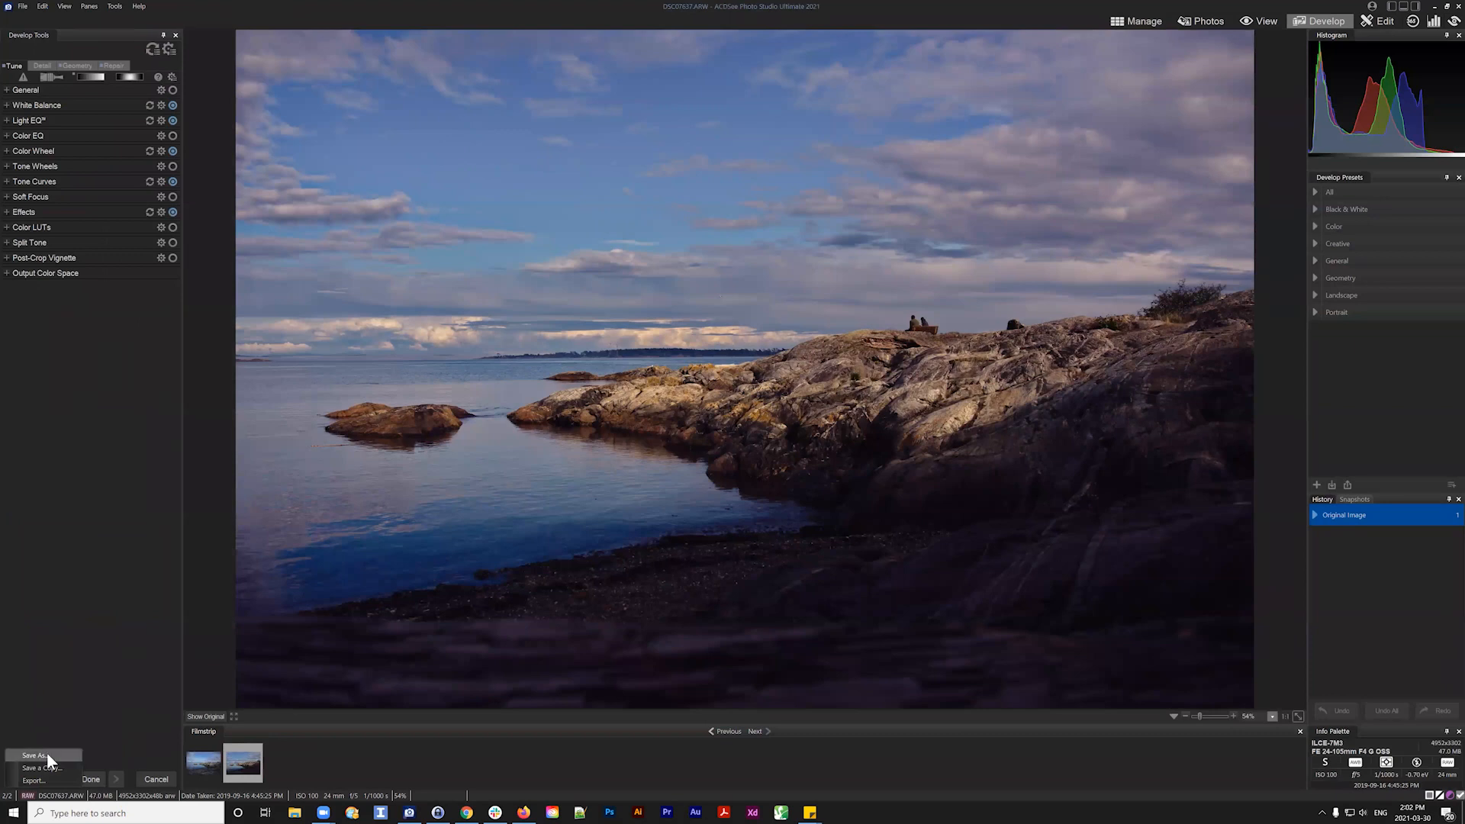
{"action": "left_click", "coordinate": [42, 754]}
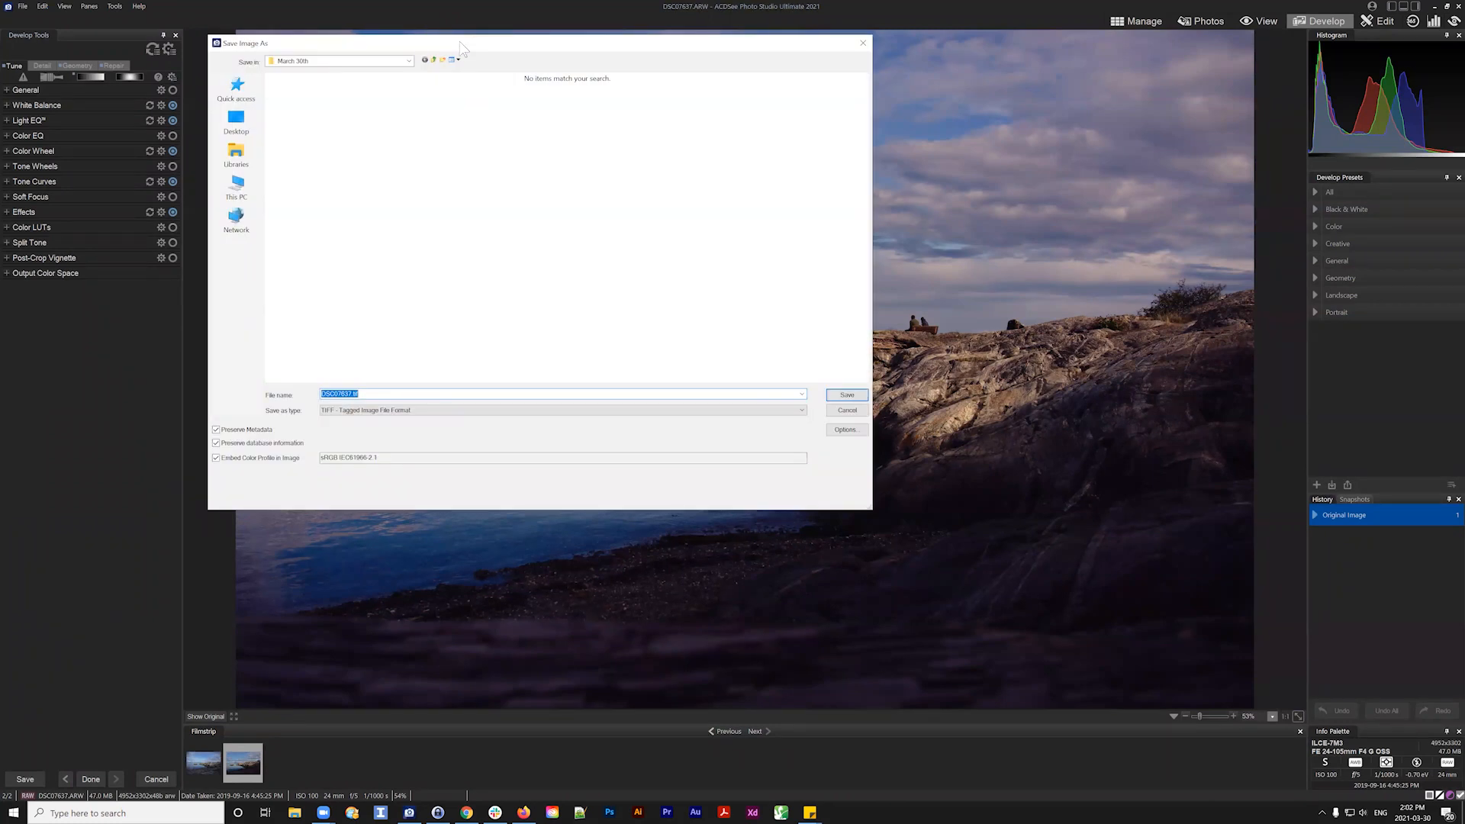
{"action": "left_click_drag", "start_coordinate": [462, 44], "coordinate": [763, 110]}
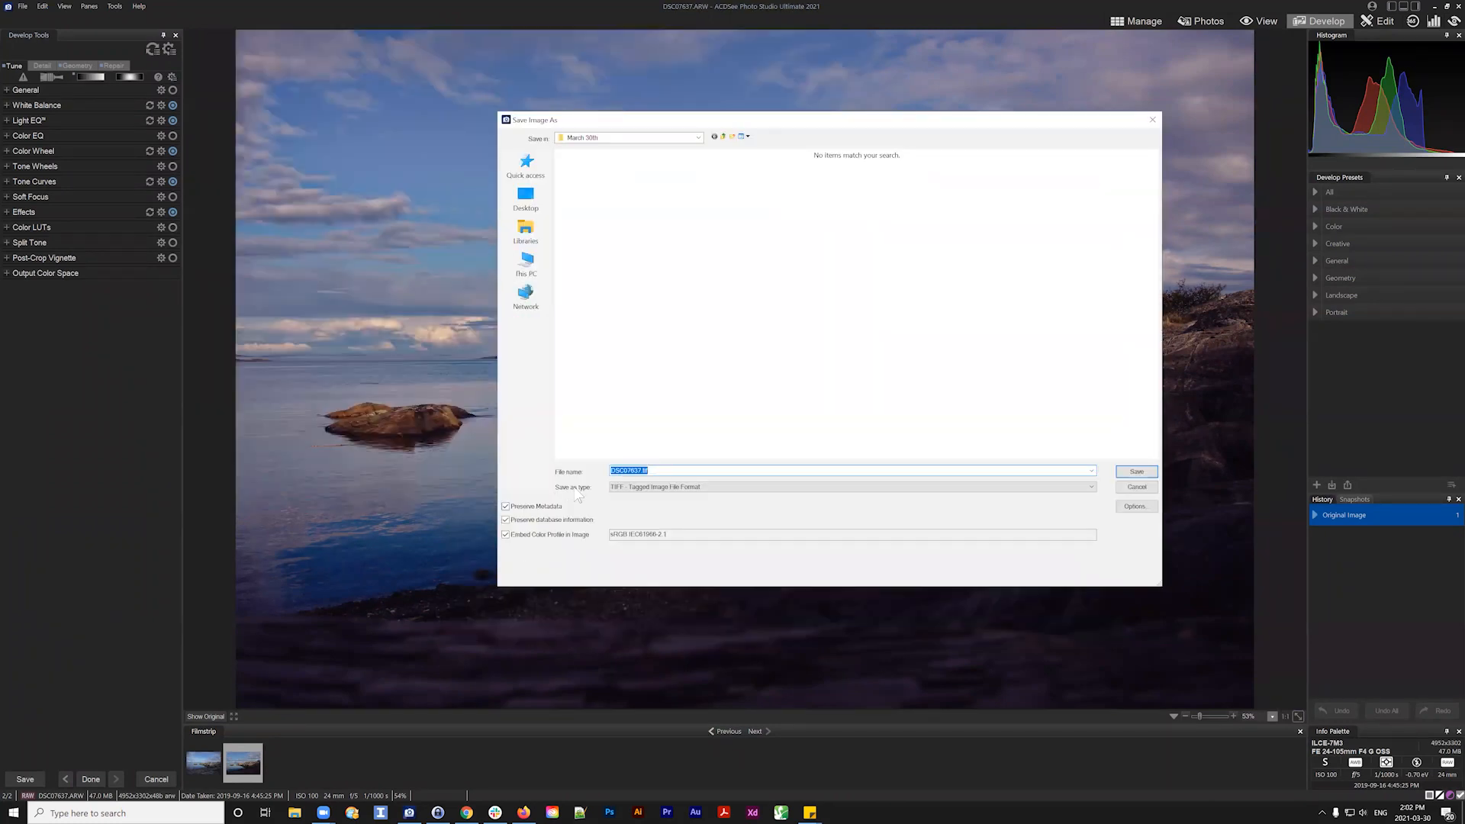
{"action": "left_click", "coordinate": [670, 489]}
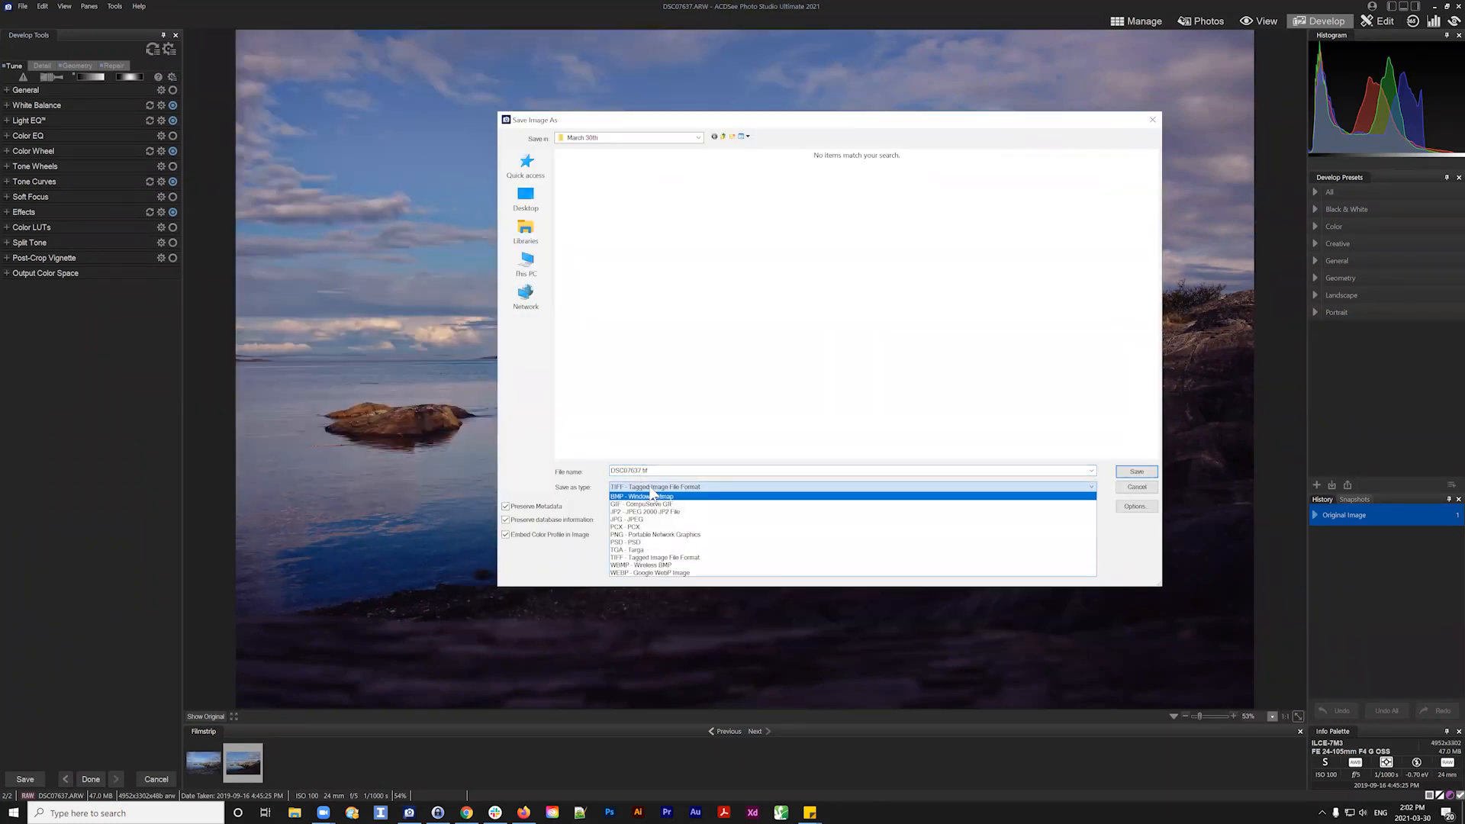
{"action": "left_click", "coordinate": [683, 443]}
{"action": "left_click", "coordinate": [633, 470]}
{"action": "left_click_drag", "start_coordinate": [641, 470], "coordinate": [577, 469]}
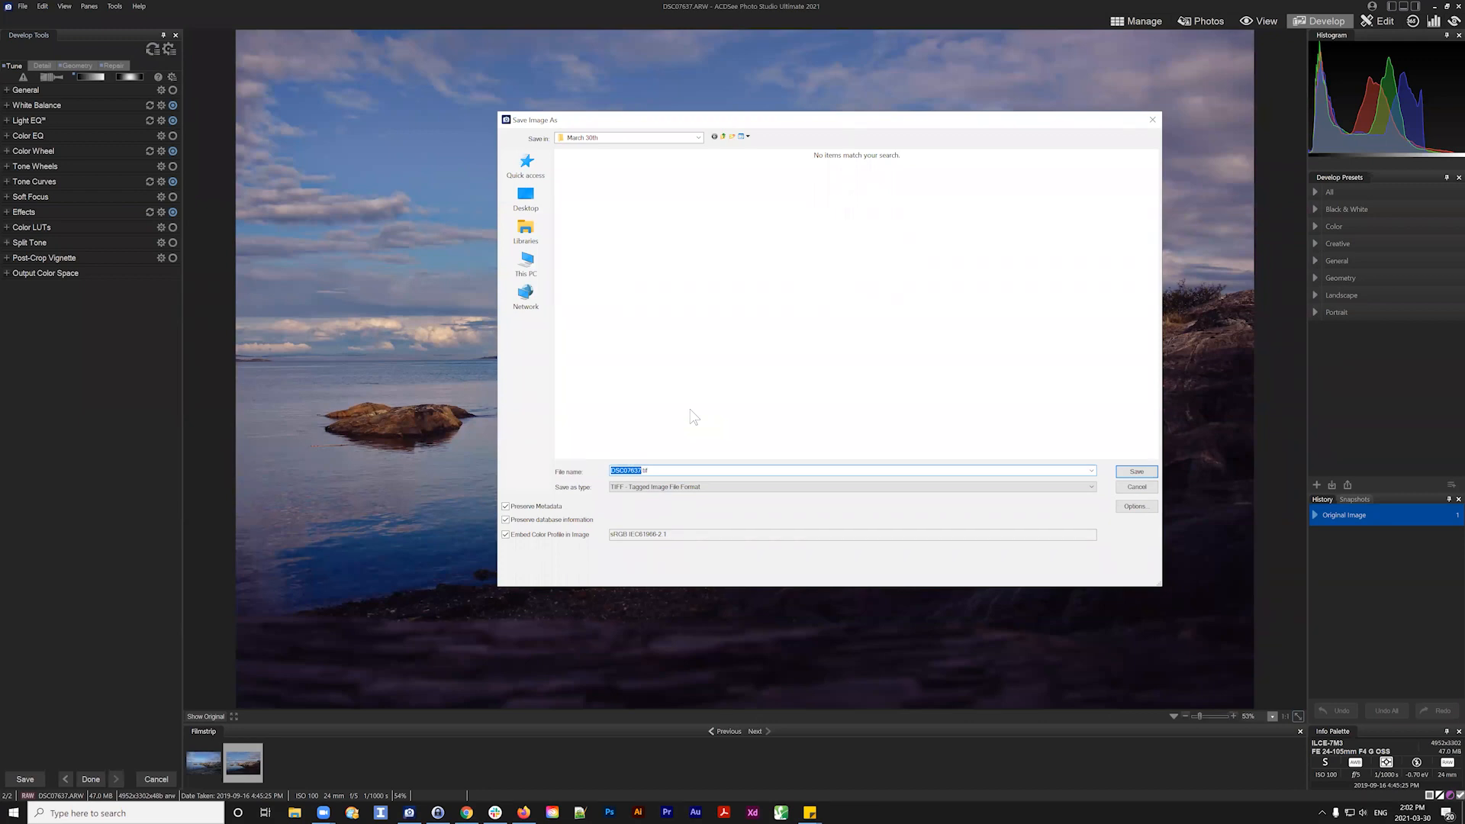
{"action": "type", "text": "newedits"}
{"action": "left_click", "coordinate": [1135, 472]}
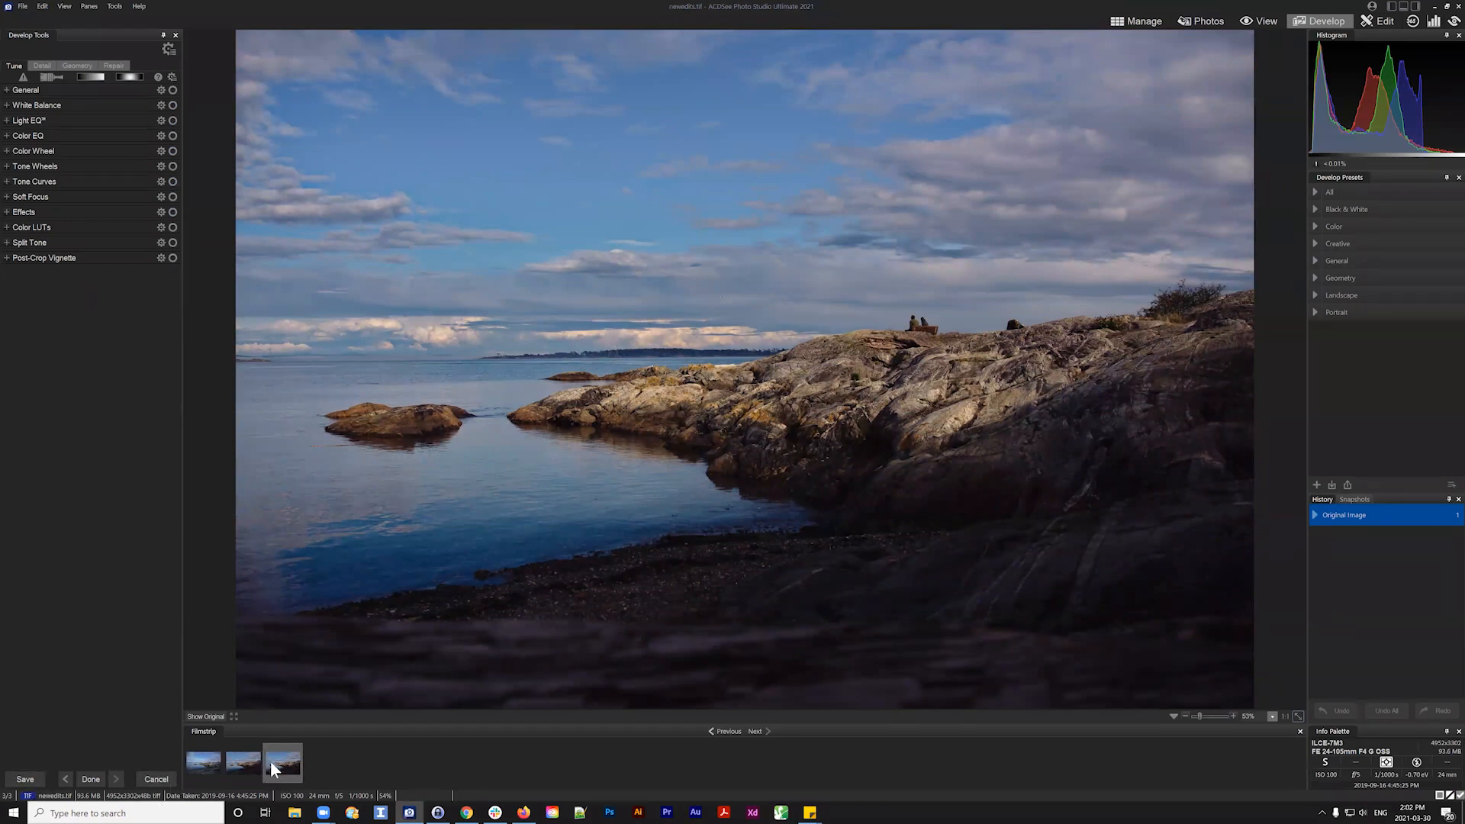
Return to Manage mode and reopen DSC07637.ARW in Develop mode
{"action": "left_click", "coordinate": [1140, 23]}
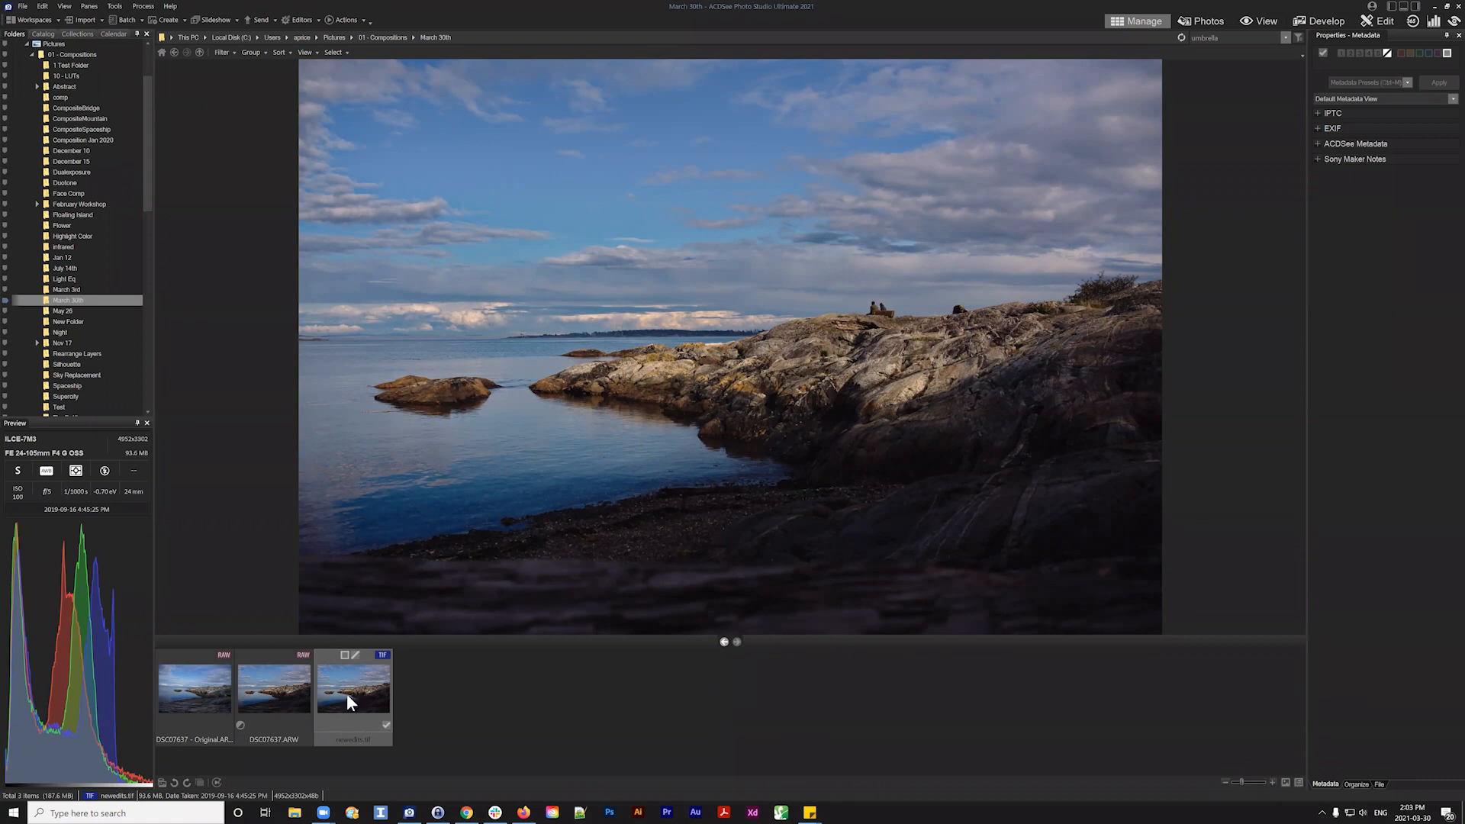
{"action": "mouse_move", "coordinate": [346, 694]}
{"action": "left_mouse_down"}
{"action": "mouse_move", "coordinate": [395, 695]}
{"action": "mouse_move", "coordinate": [358, 684]}
{"action": "left_mouse_up"}
{"action": "left_click", "coordinate": [266, 693]}
{"action": "left_click", "coordinate": [1321, 17]}
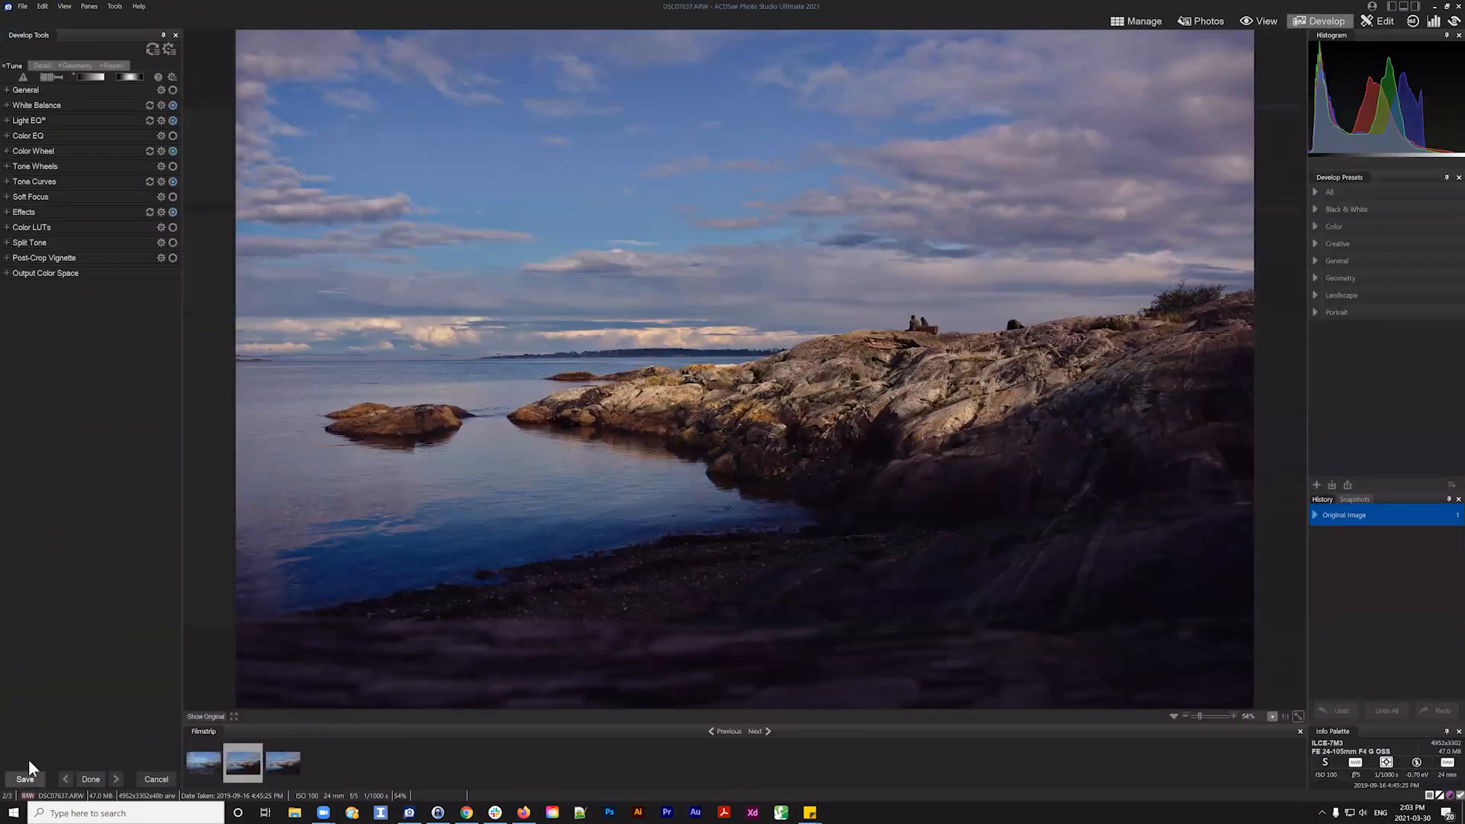
Save a TIFF copy of the developed RAW photo under the name copy
{"action": "left_click", "coordinate": [27, 779]}
{"action": "left_click", "coordinate": [35, 768]}
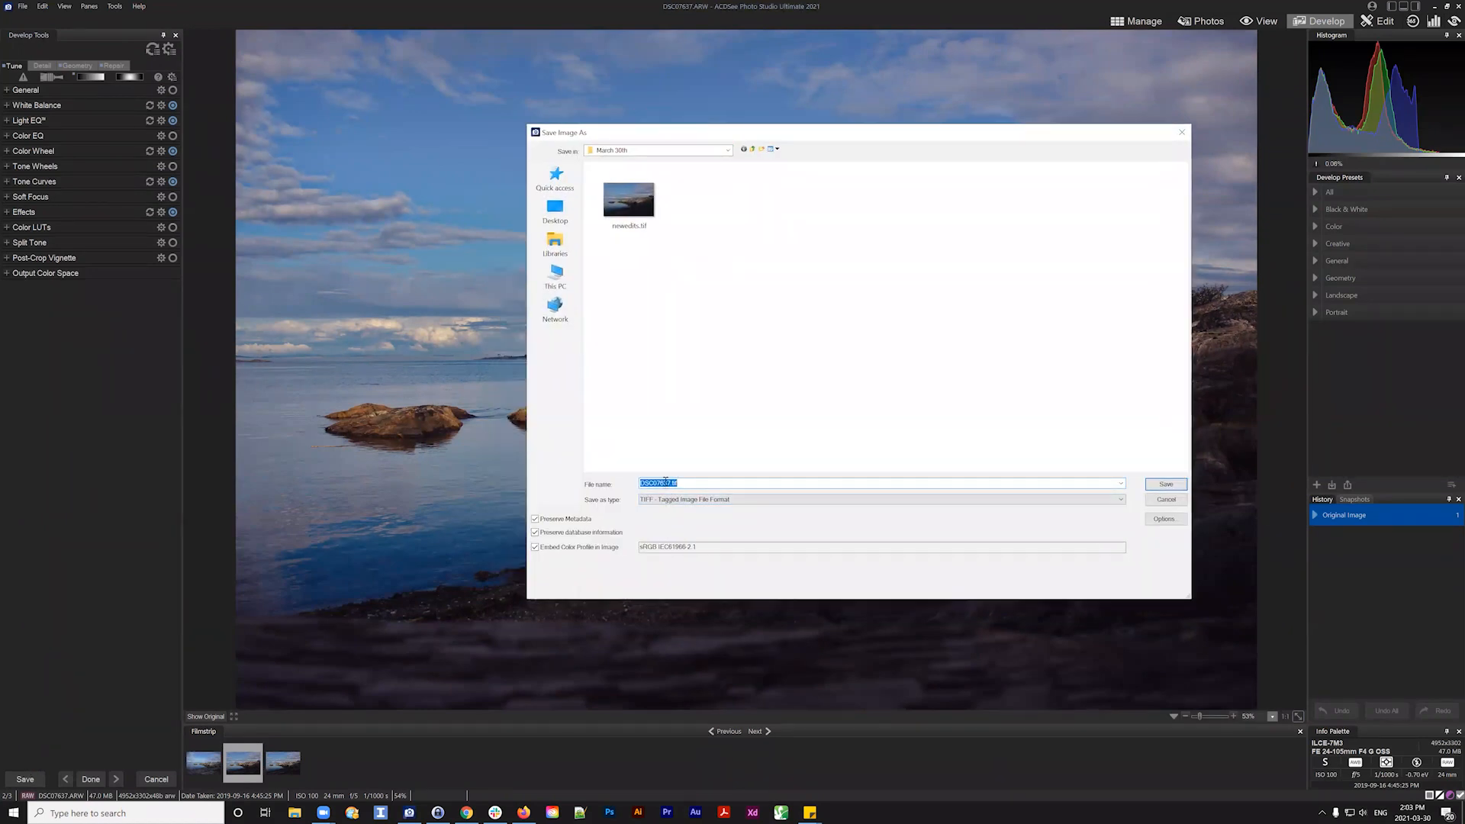
{"action": "left_click", "coordinate": [665, 483]}
{"action": "double_click", "coordinate": [666, 483]}
{"action": "type", "text": "copy"}
{"action": "key", "text": "Return"}
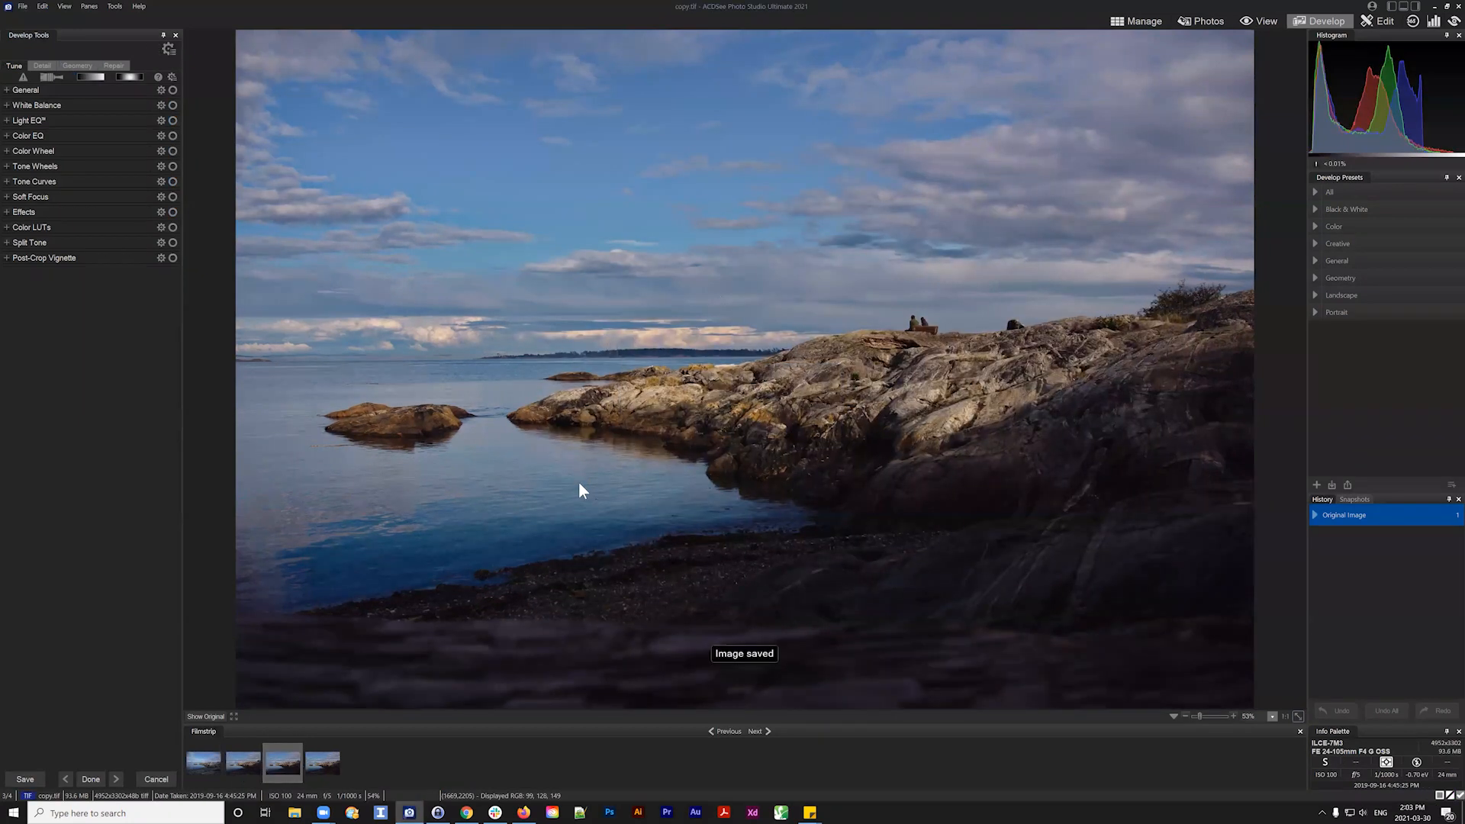
Return to Manage mode and compare the developed RAW photo with copy.tif and newedits.tif
{"action": "left_click", "coordinate": [1138, 21]}
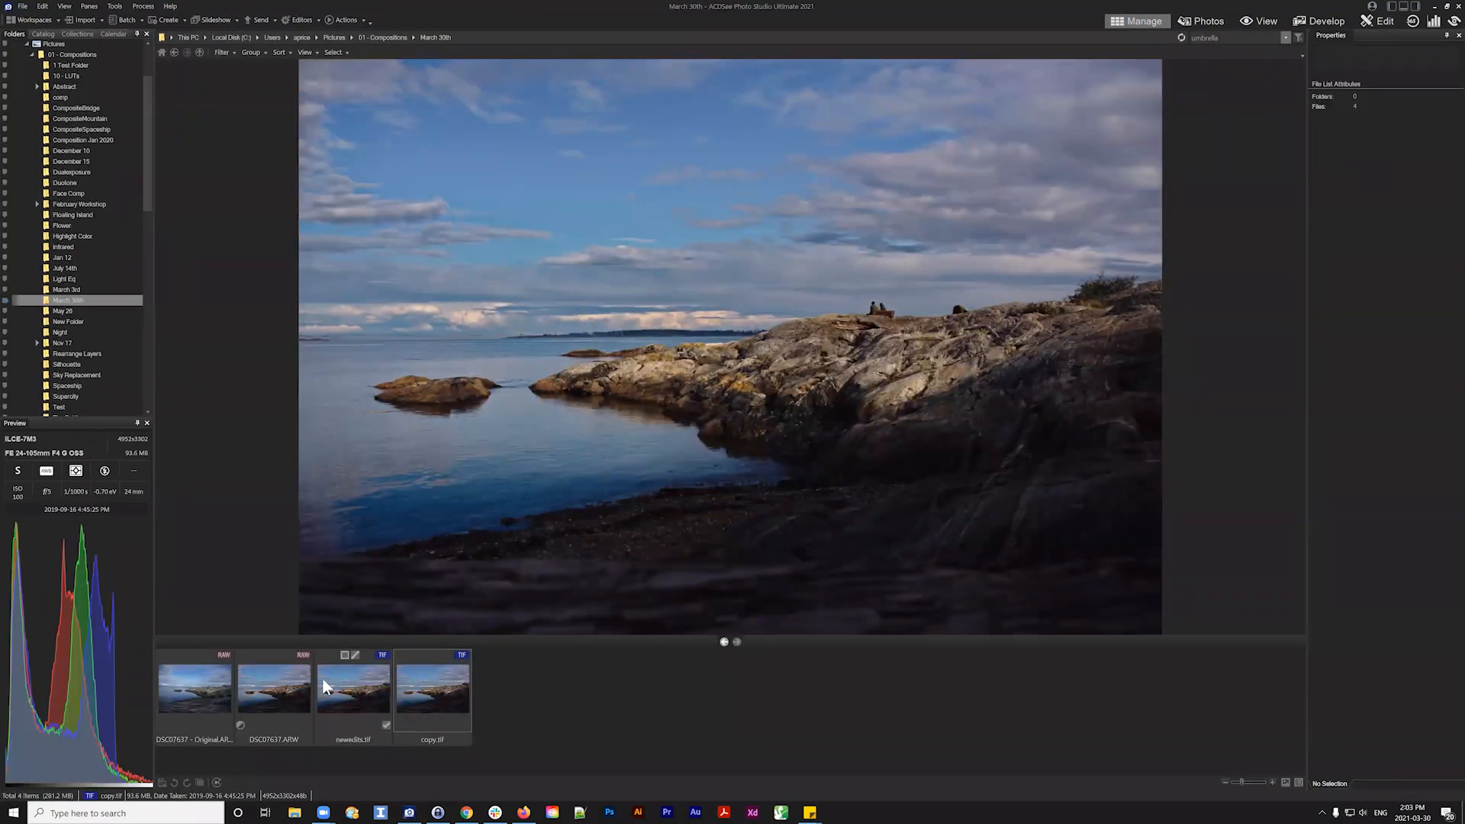
{"action": "left_click", "coordinate": [278, 698]}
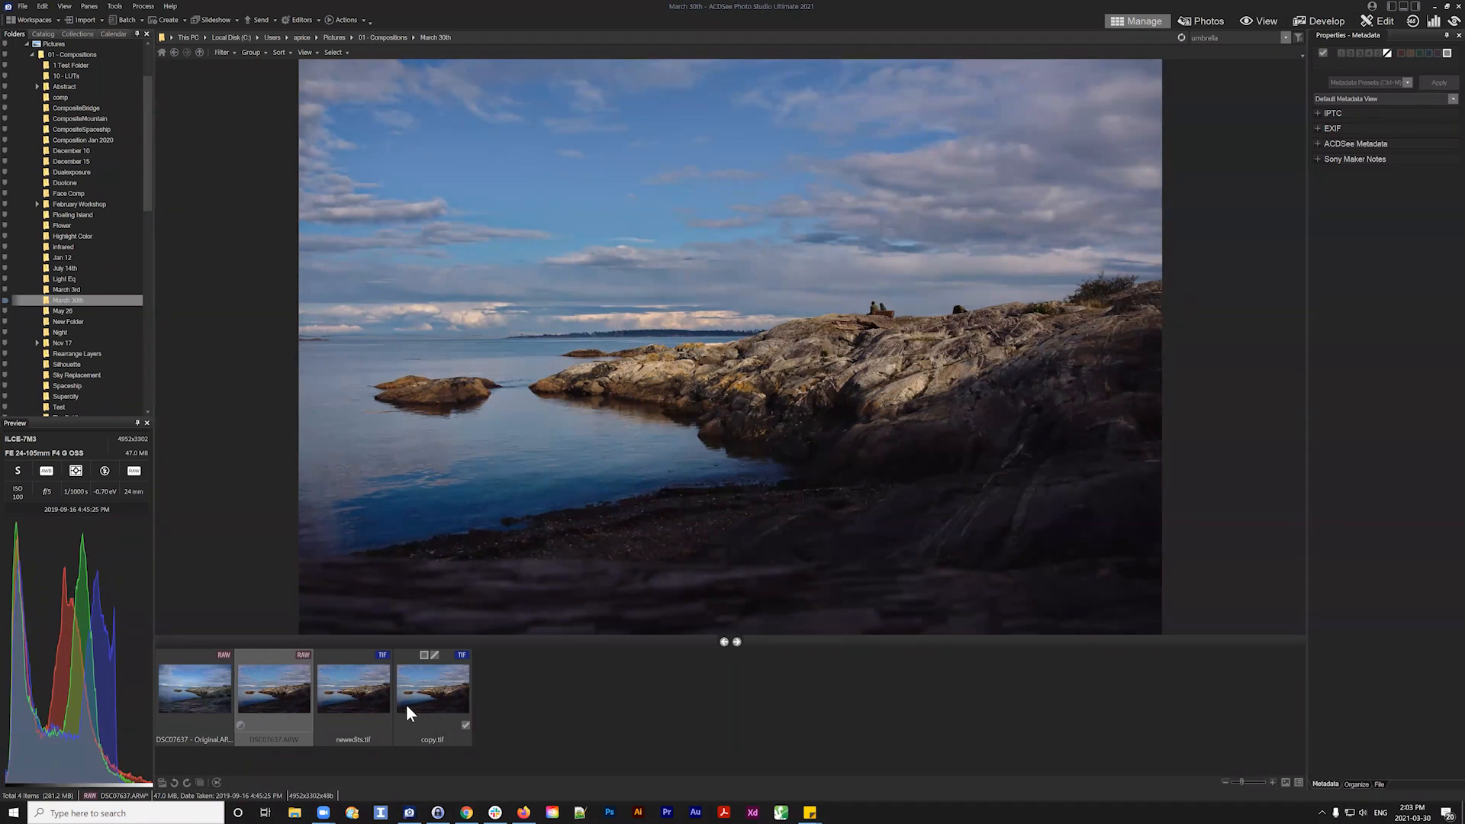
{"action": "left_click", "coordinate": [404, 702]}
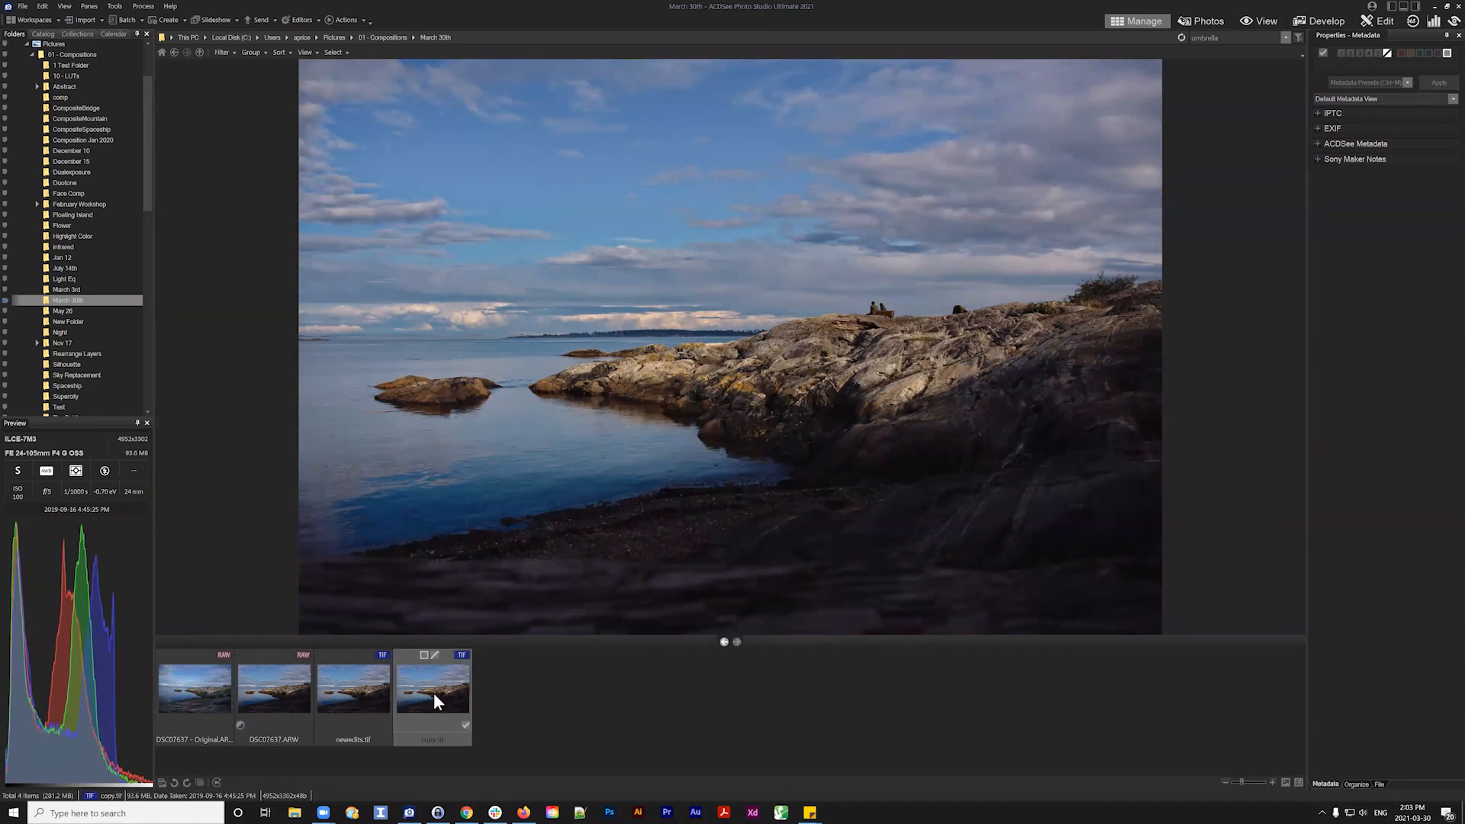
{"action": "left_click", "coordinate": [255, 679]}
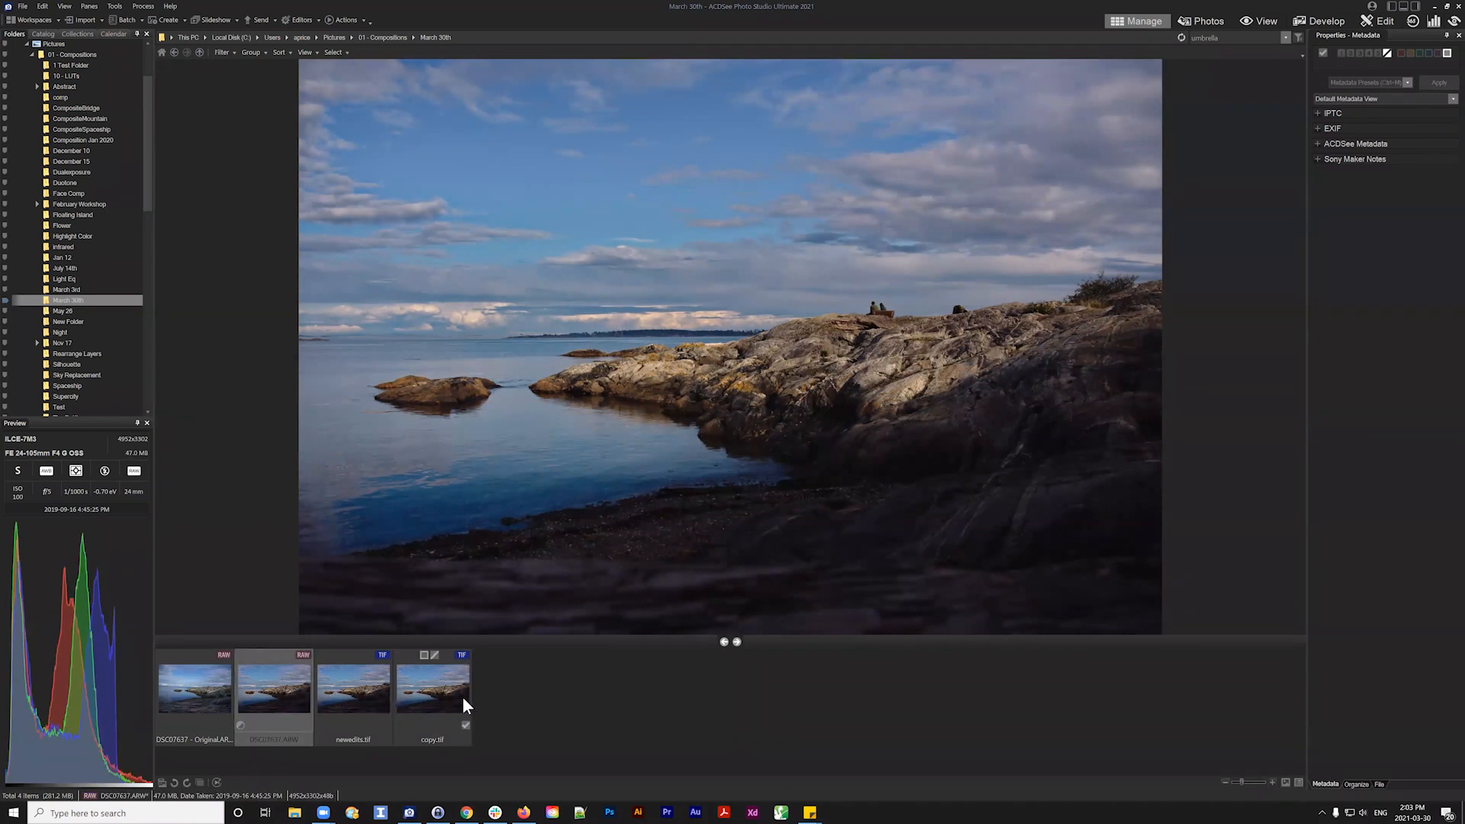
{"action": "left_click", "coordinate": [357, 686]}
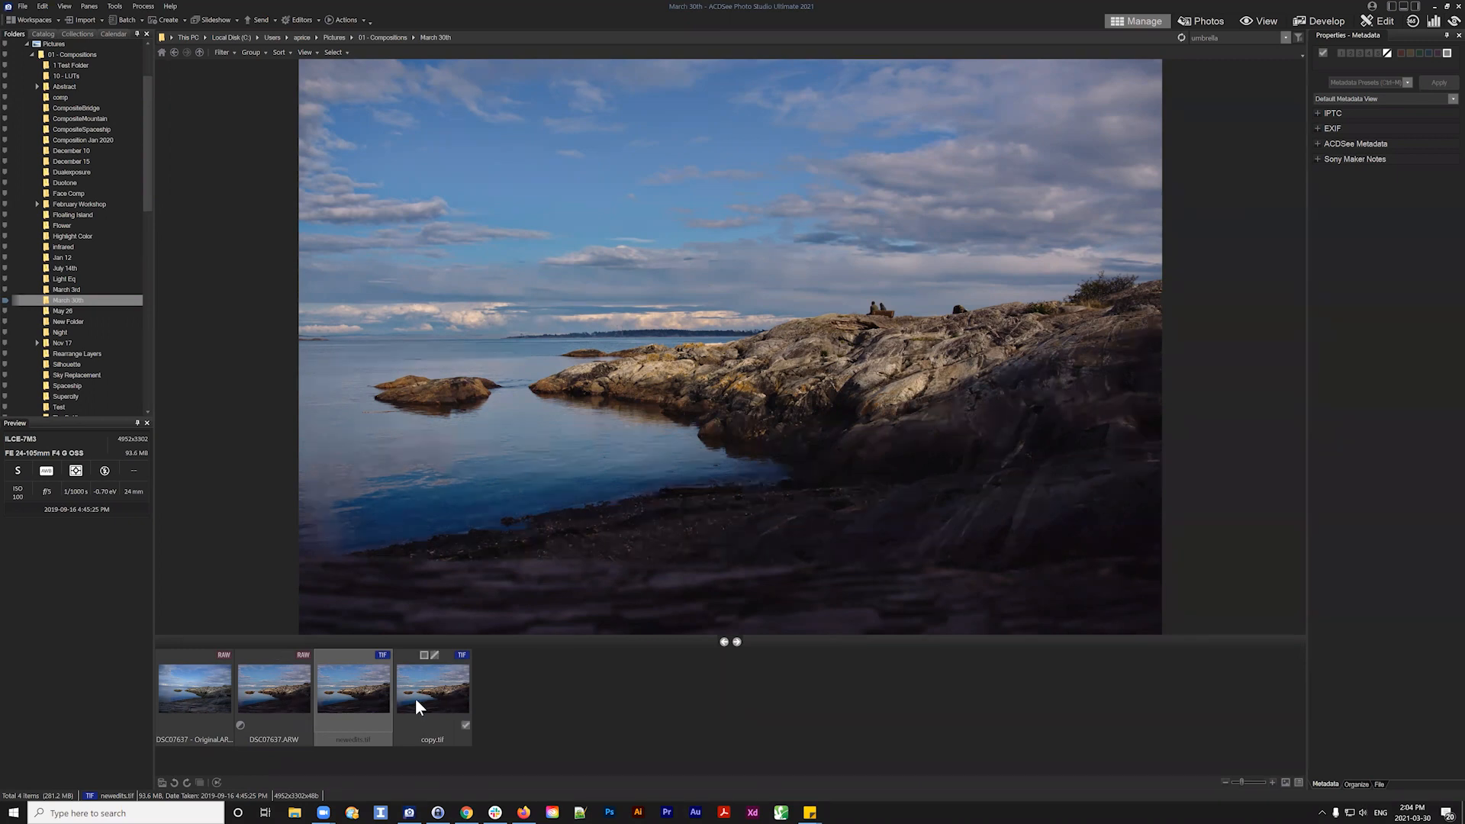
Compare DSC07637.ARW with its TIFF versions newedits.tif and copy.tif in Manage mode
{"action": "left_click", "coordinate": [303, 702]}
{"action": "left_click", "coordinate": [775, 699]}
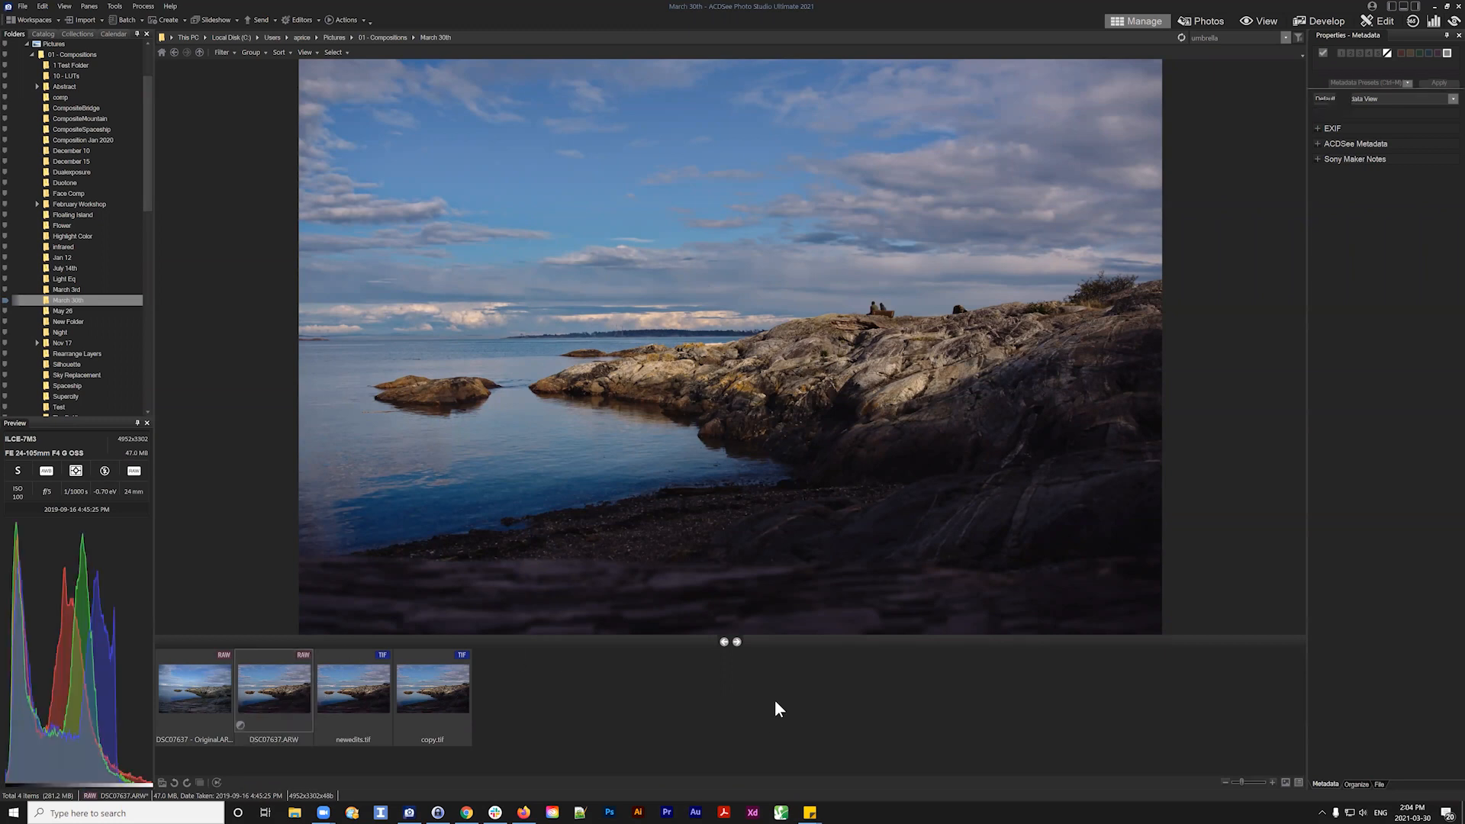
{"action": "left_click_drag", "start_coordinate": [516, 685], "coordinate": [304, 739]}
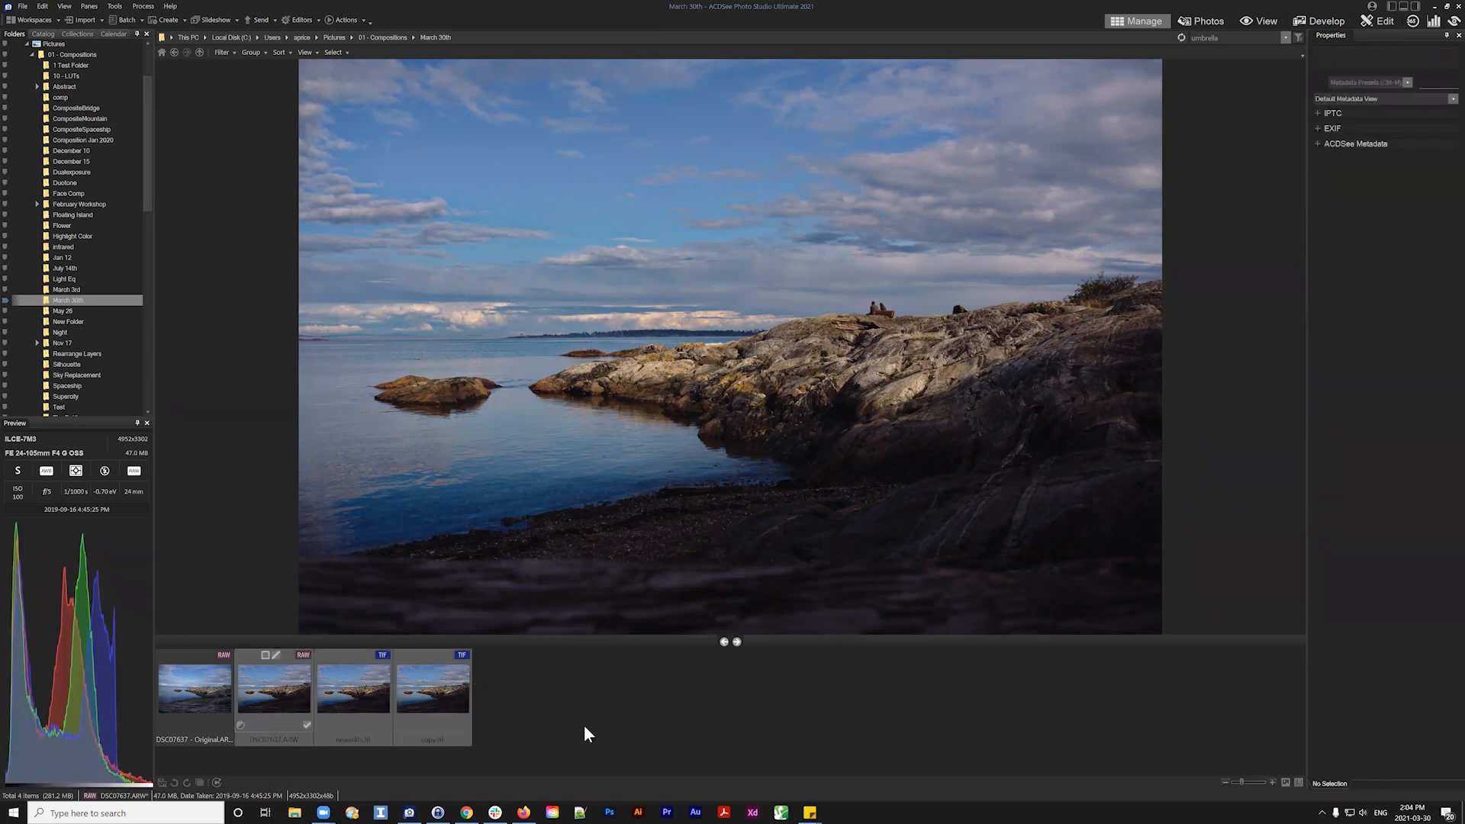
{"action": "left_click", "coordinate": [620, 725]}
{"action": "left_click", "coordinate": [263, 710]}
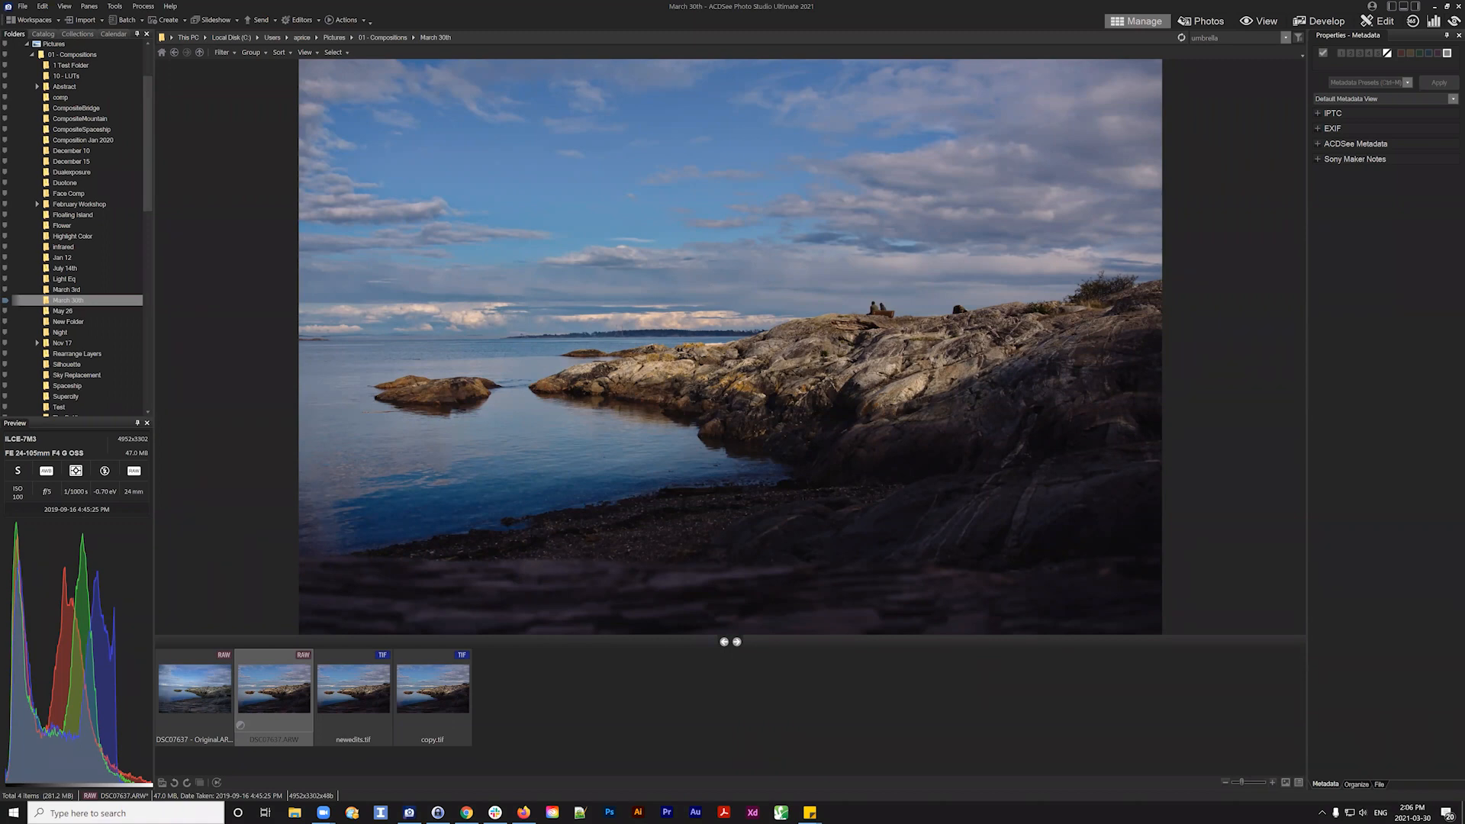
Open DSC07637 - Original.ARW in Develop mode and activate the Develop Brush for detail adjustments
{"action": "left_click", "coordinate": [206, 680]}
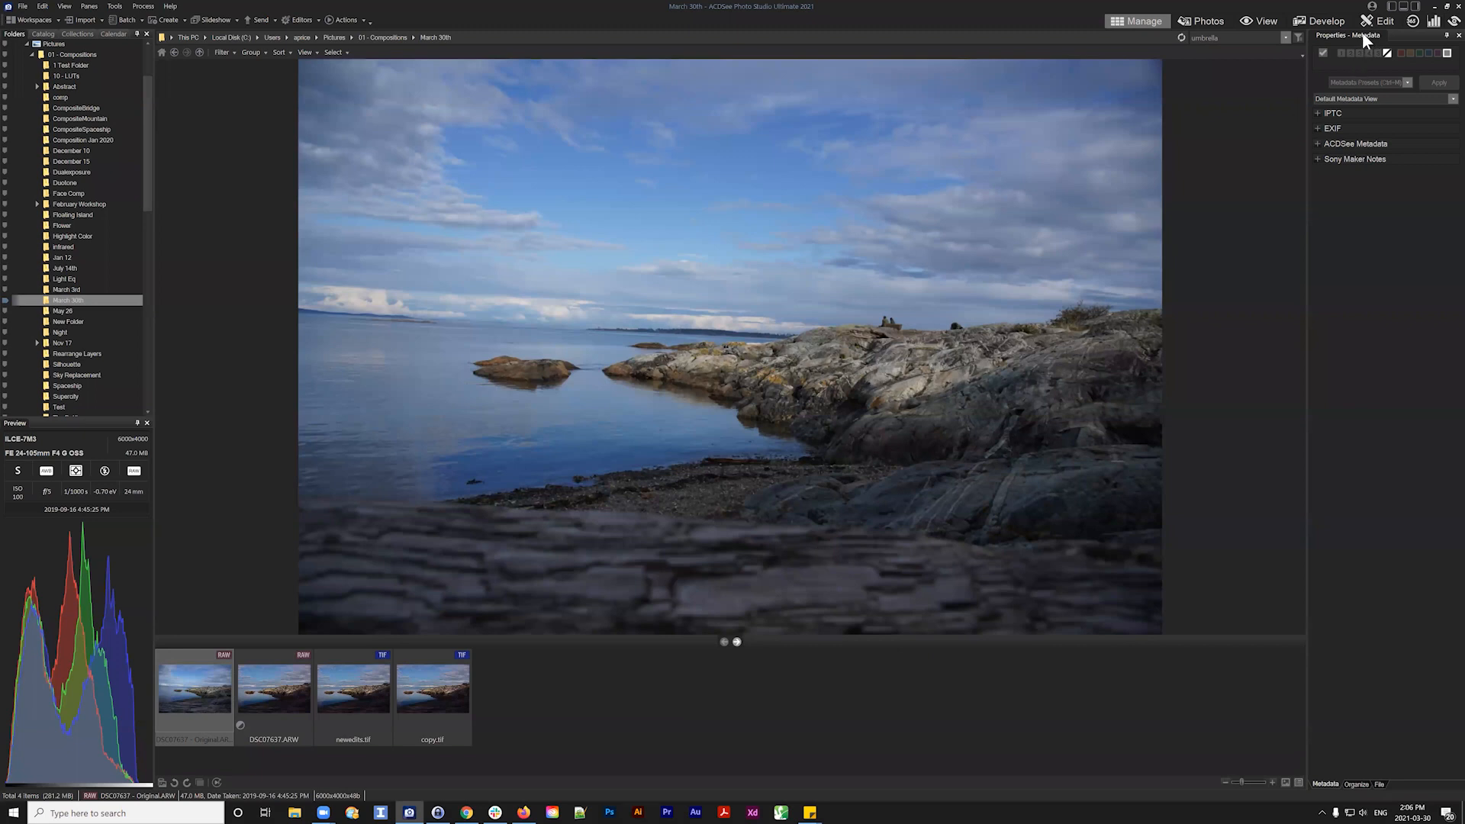
{"action": "left_click", "coordinate": [1325, 21]}
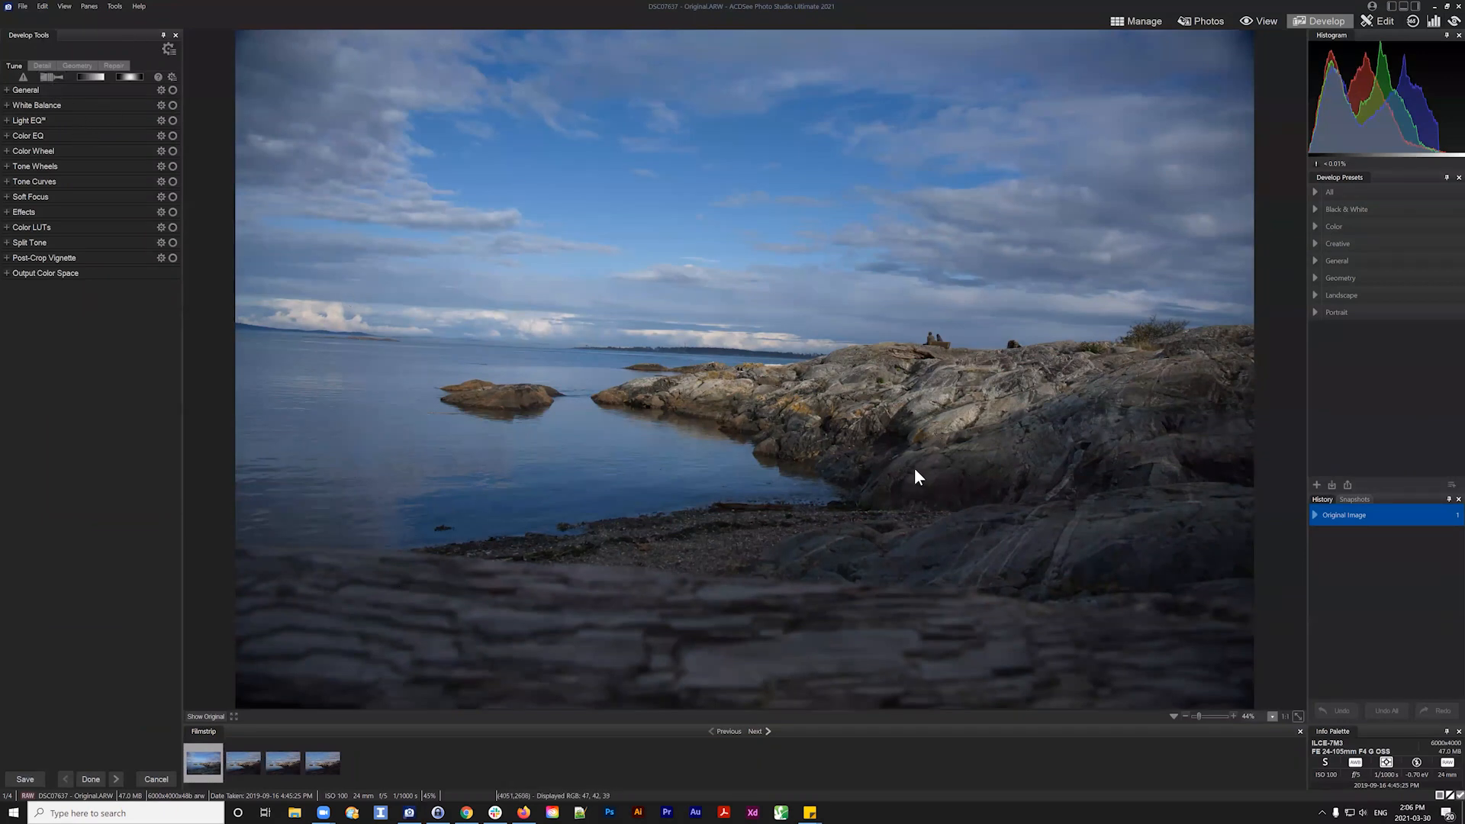
{"action": "left_click", "coordinate": [39, 66]}
{"action": "left_click", "coordinate": [51, 76]}
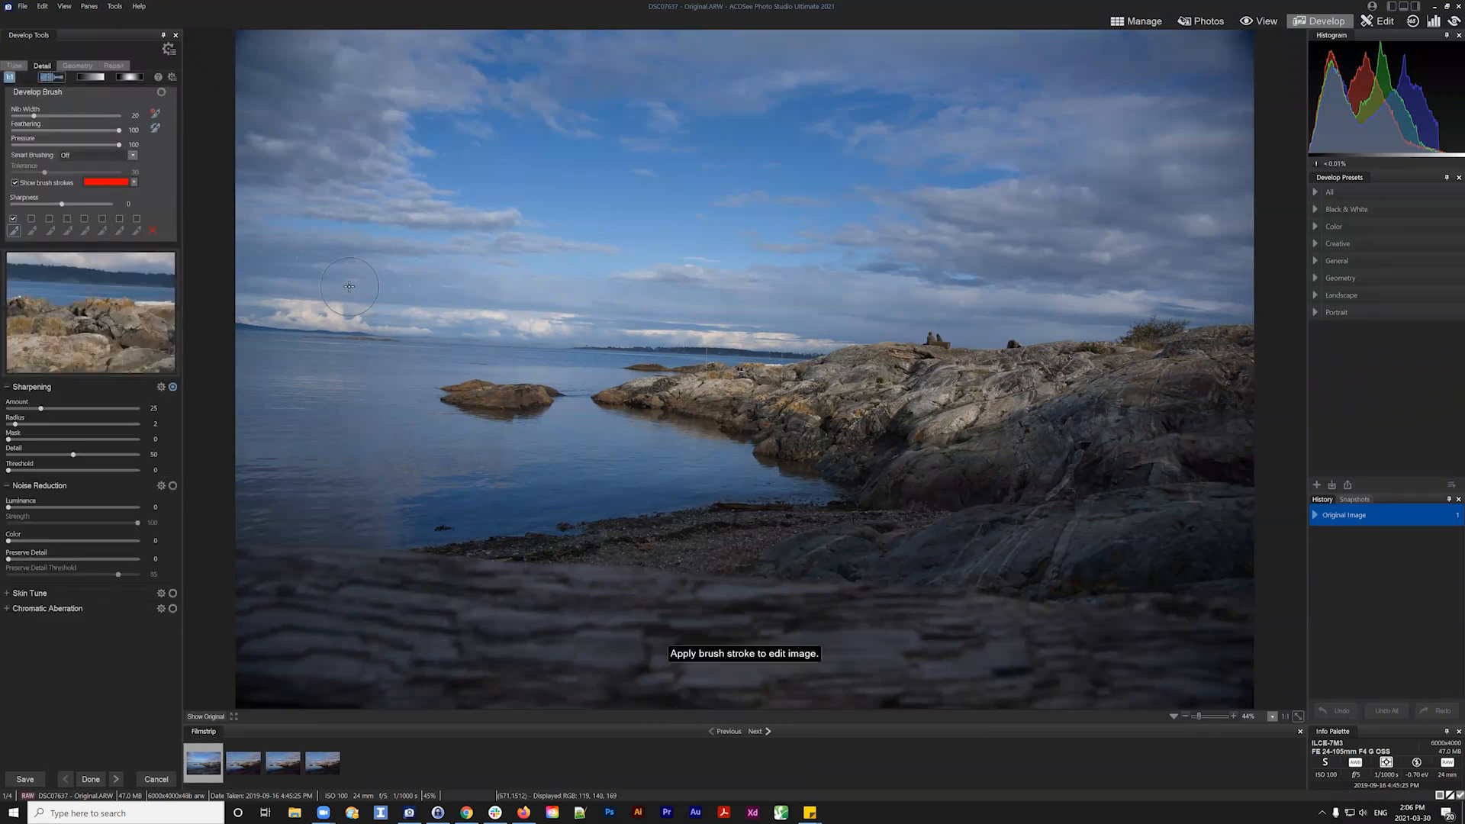
Paint extra sharpness over the pebble beach and shoreline with the Detail brush at nib width 19 and sharpness 100, and close the brush
{"action": "scroll", "coordinate": [795, 515], "scroll_direction": "up", "scroll_amount": 5}
{"action": "scroll", "coordinate": [626, 569], "scroll_direction": "down", "scroll_amount": 6}
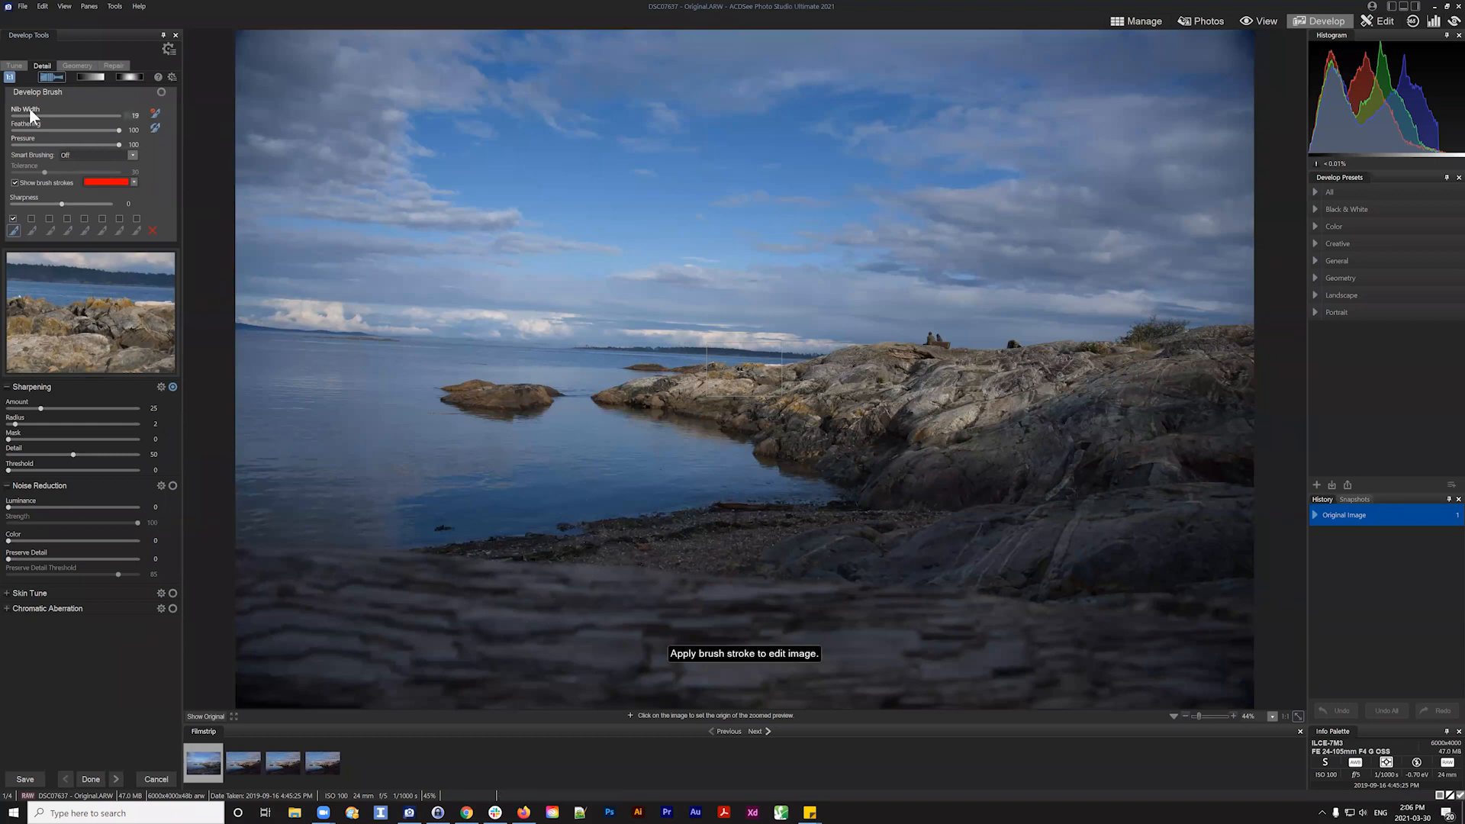
{"action": "left_click_drag", "start_coordinate": [57, 209], "coordinate": [129, 200]}
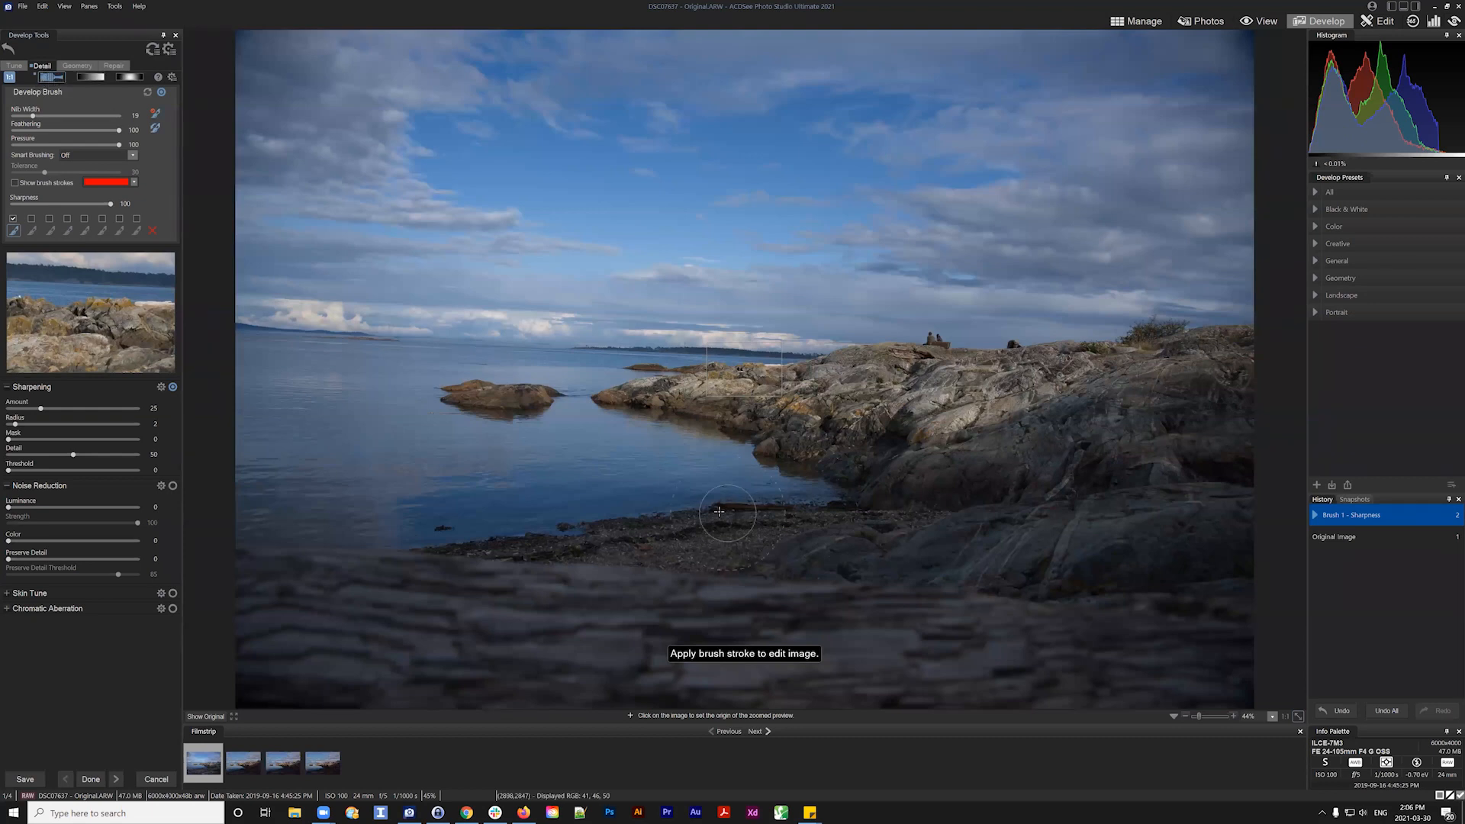
{"action": "mouse_move", "coordinate": [880, 605]}
{"action": "left_mouse_down"}
{"action": "mouse_move", "coordinate": [943, 563]}
{"action": "mouse_move", "coordinate": [936, 553]}
{"action": "mouse_move", "coordinate": [892, 532]}
{"action": "mouse_move", "coordinate": [615, 540]}
{"action": "left_mouse_up"}
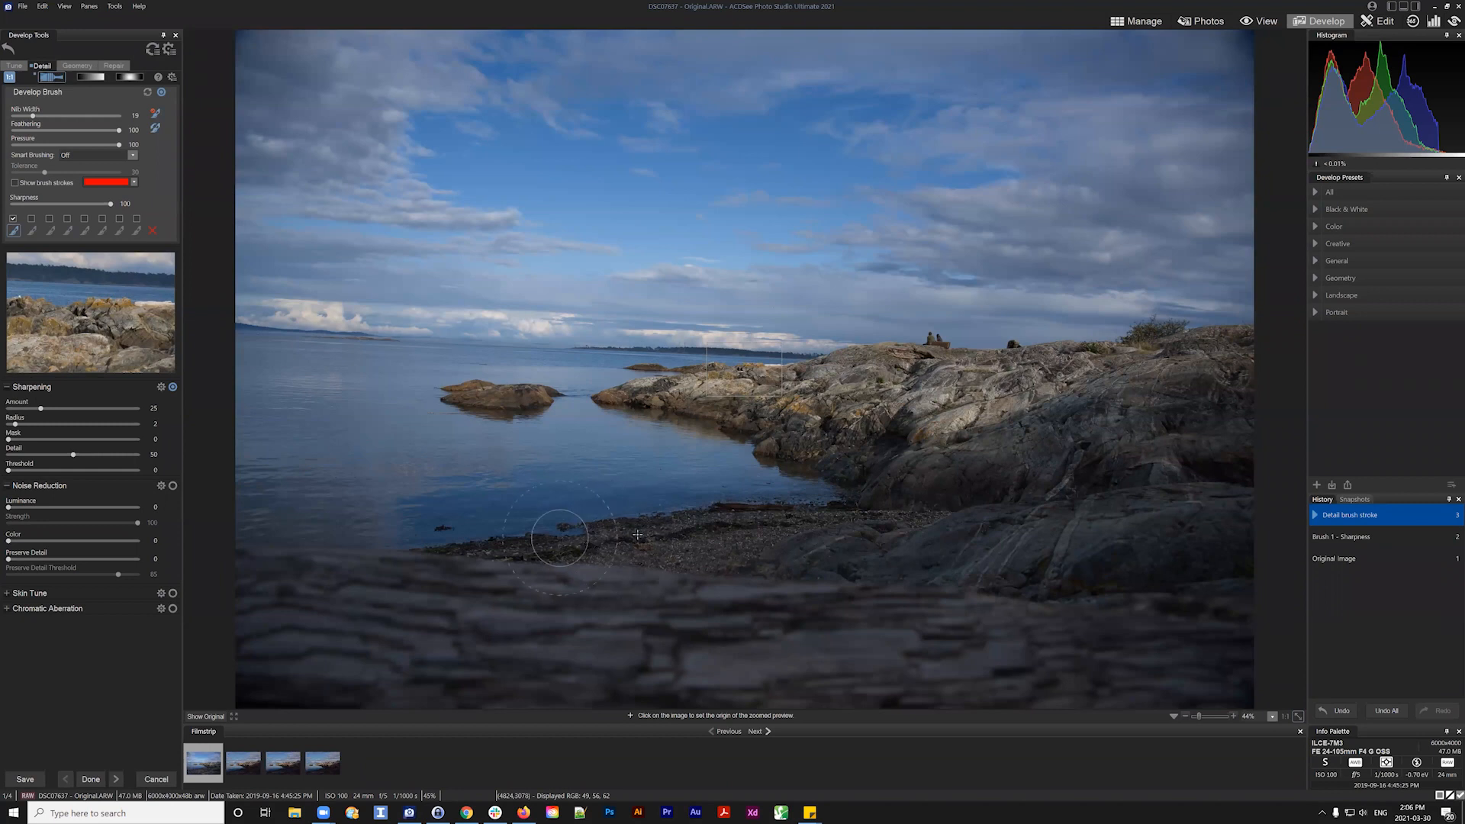
{"action": "left_click_drag", "start_coordinate": [852, 519], "coordinate": [843, 517]}
{"action": "mouse_move", "coordinate": [842, 517]}
{"action": "left_mouse_down"}
{"action": "mouse_move", "coordinate": [651, 496]}
{"action": "mouse_move", "coordinate": [750, 482]}
{"action": "mouse_move", "coordinate": [822, 490]}
{"action": "mouse_move", "coordinate": [582, 502]}
{"action": "mouse_move", "coordinate": [698, 504]}
{"action": "left_mouse_up"}
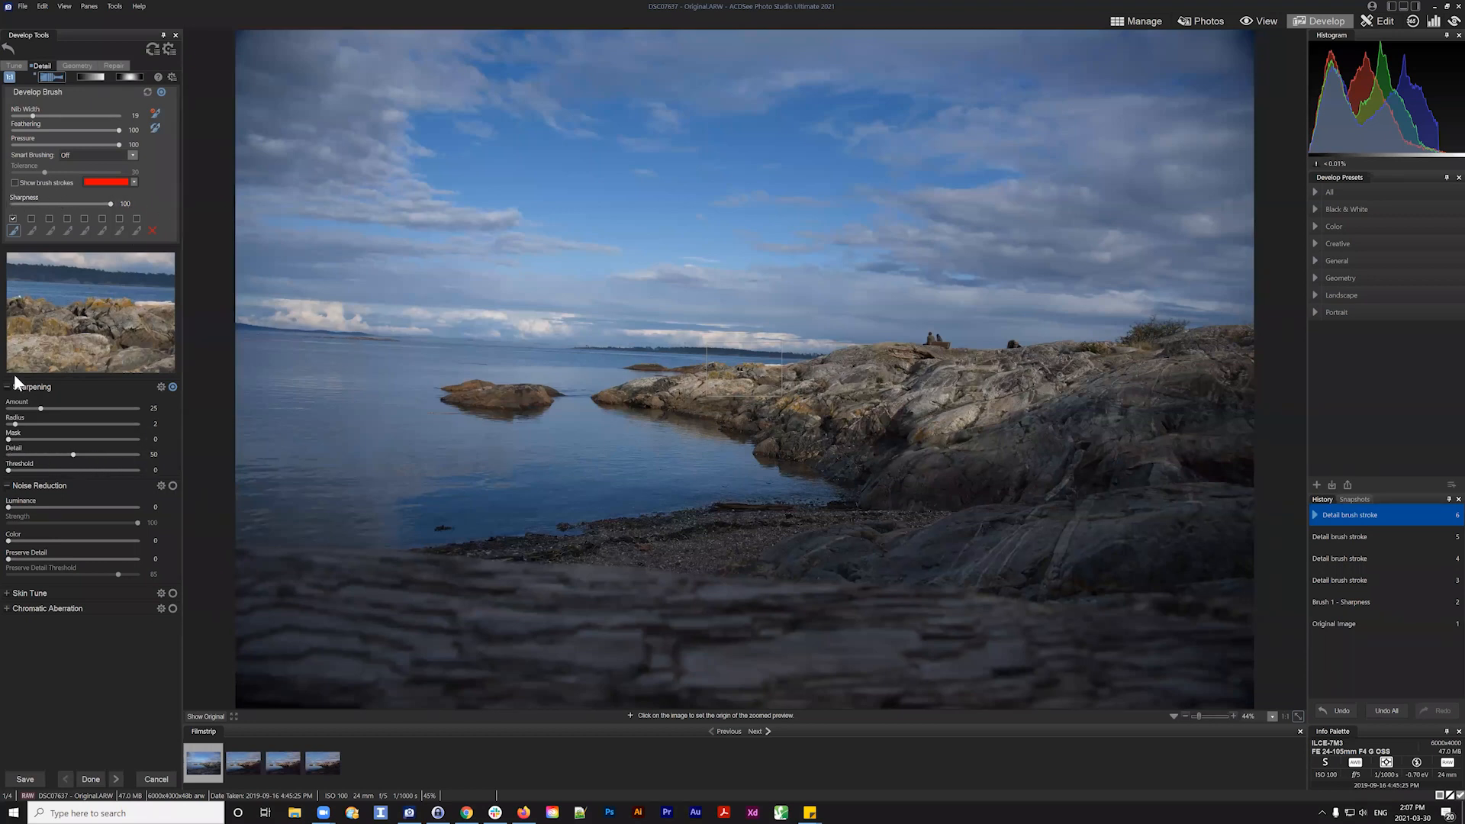
{"action": "left_click", "coordinate": [52, 78]}
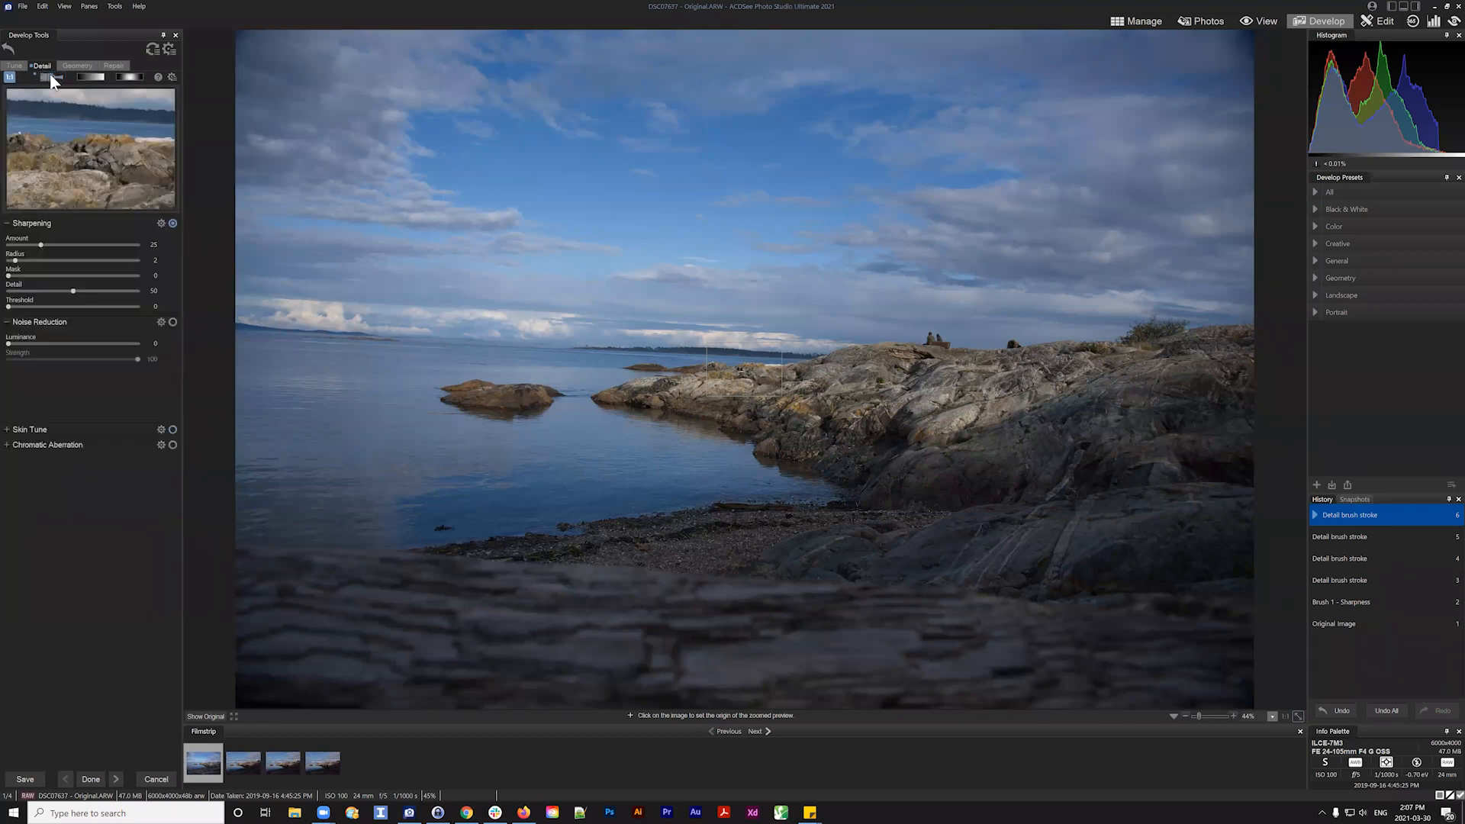
Set the global sharpening amount to 64 and the radius to 10
{"action": "left_click", "coordinate": [39, 244]}
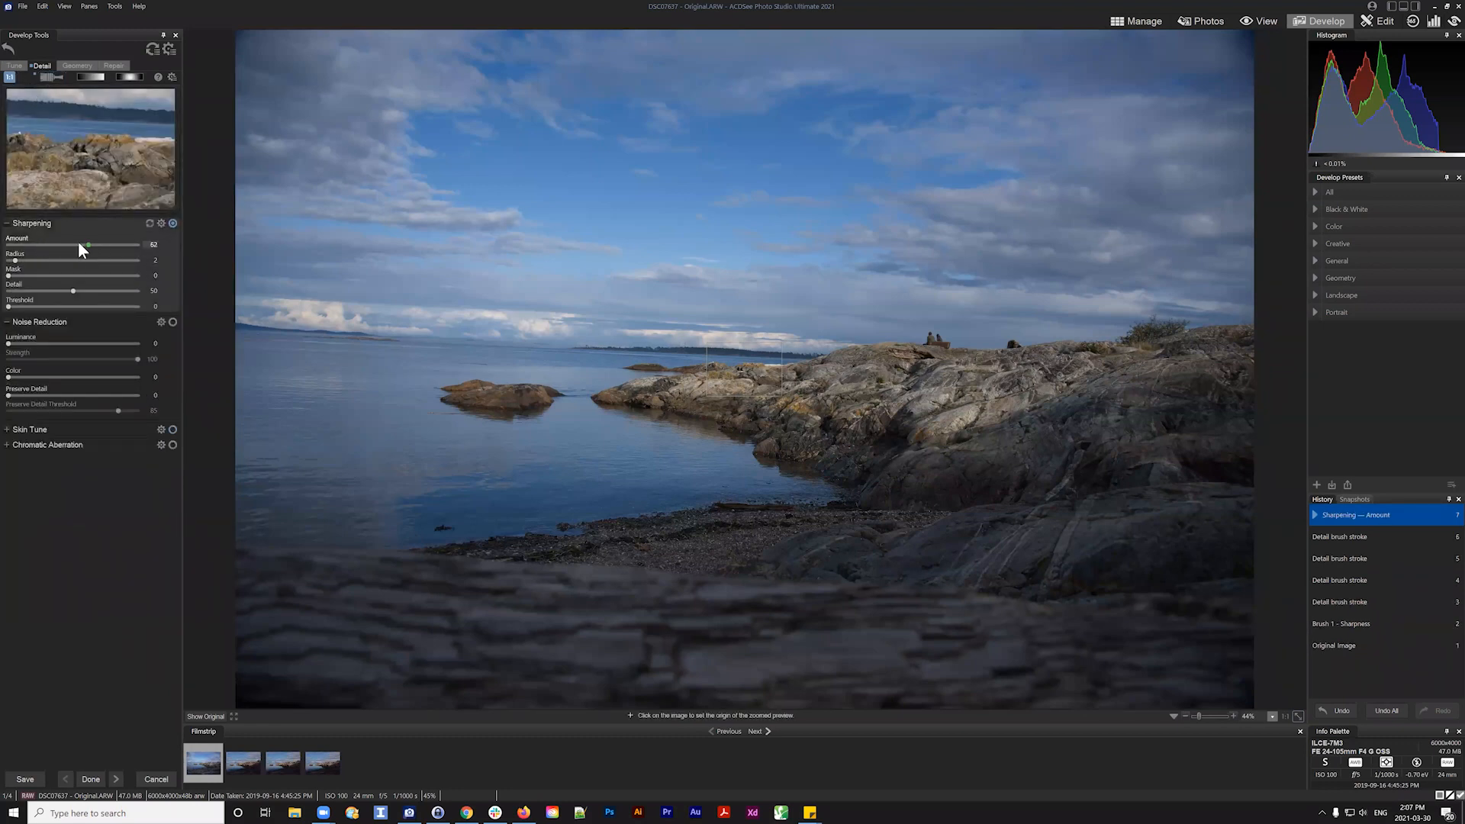
{"action": "left_click", "coordinate": [62, 245]}
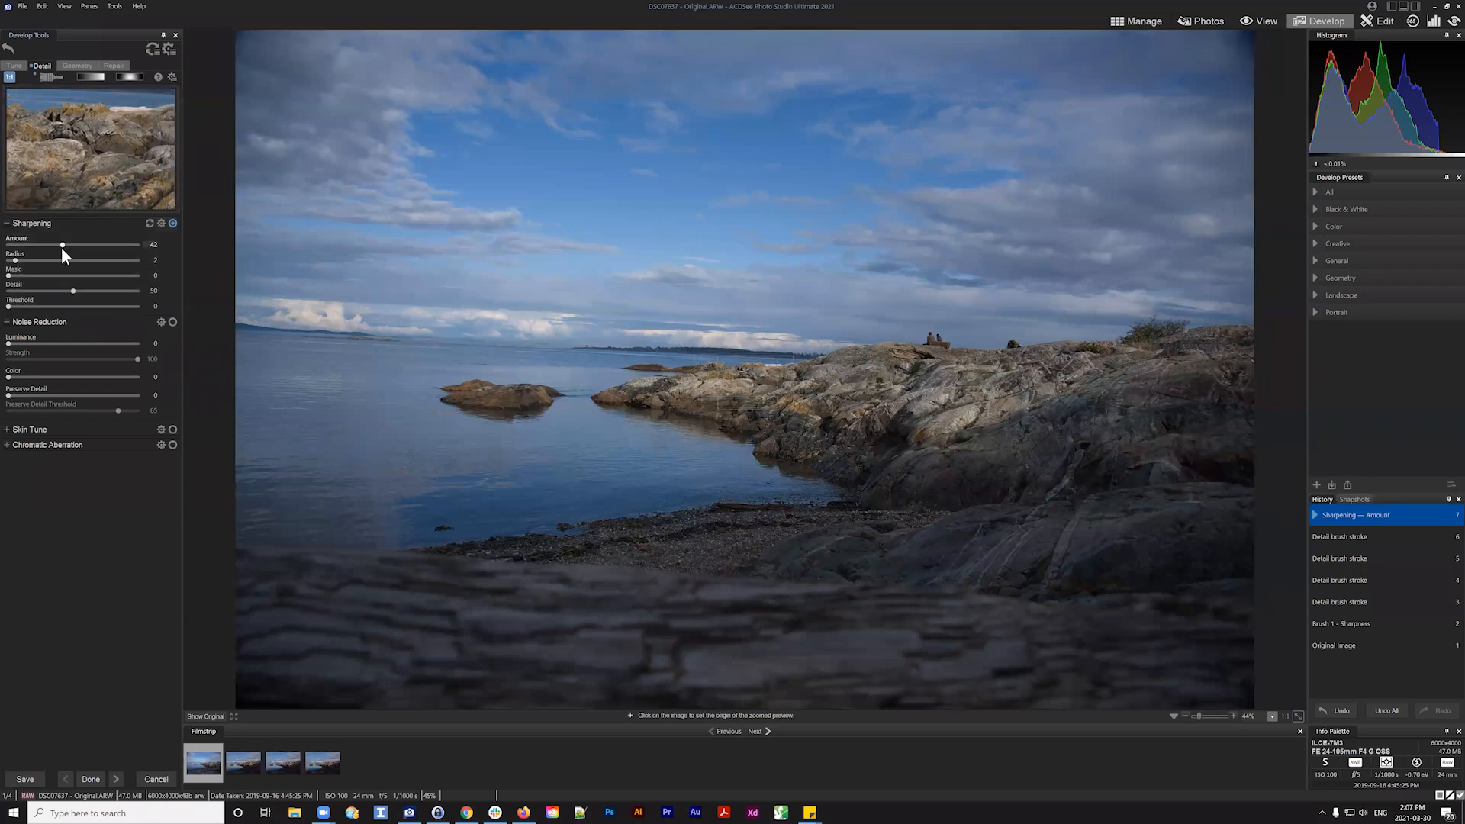
{"action": "mouse_move", "coordinate": [61, 245]}
{"action": "left_mouse_down"}
{"action": "mouse_move", "coordinate": [95, 245]}
{"action": "mouse_move", "coordinate": [70, 258]}
{"action": "left_mouse_up"}
{"action": "left_click", "coordinate": [49, 260]}
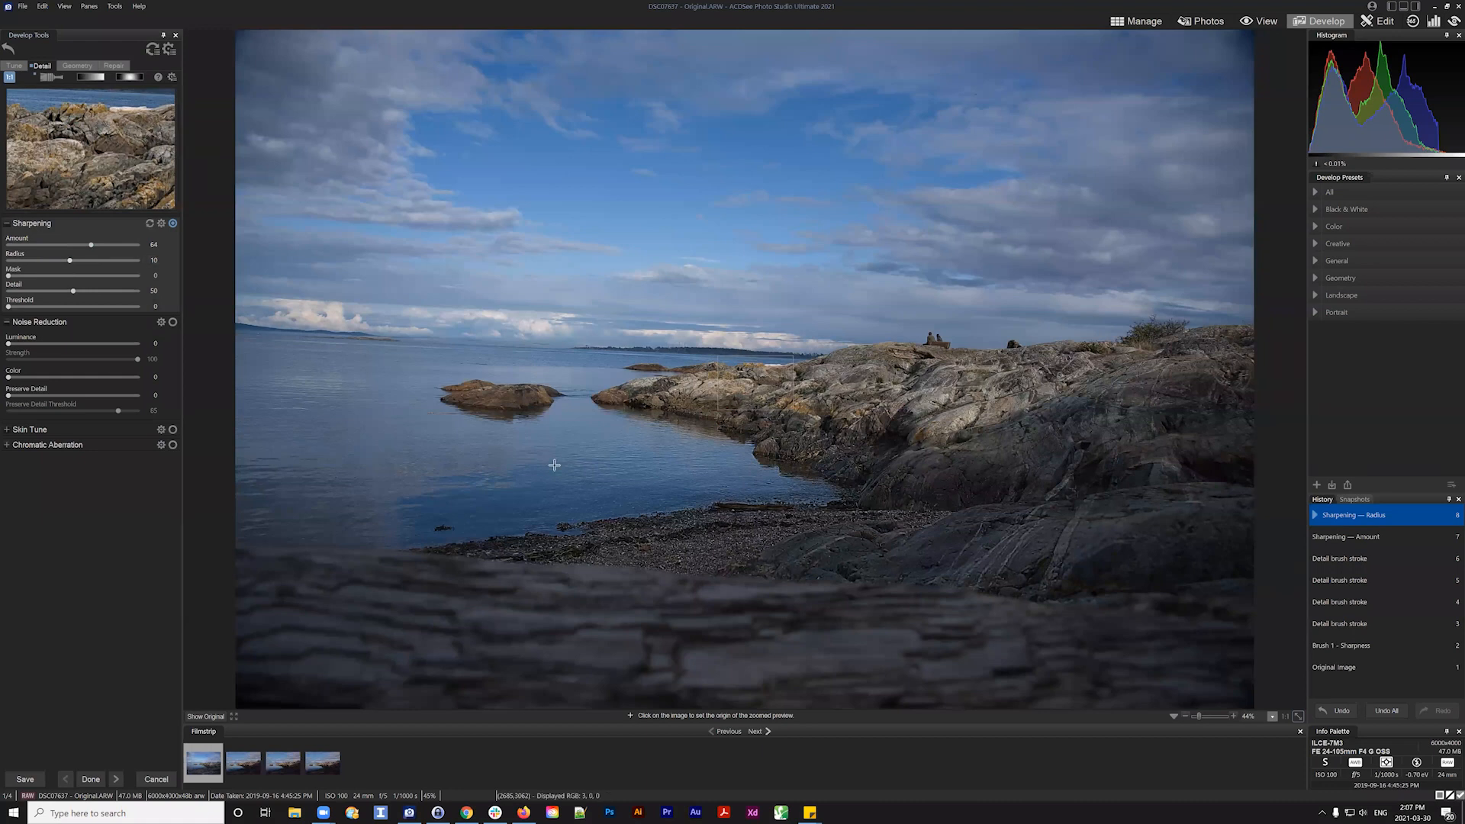
Set the sharpening mask to 43 while checking the pebble beach in the zoomed detail preview
{"action": "left_click", "coordinate": [709, 532]}
{"action": "left_click_drag", "start_coordinate": [11, 276], "coordinate": [65, 273]}
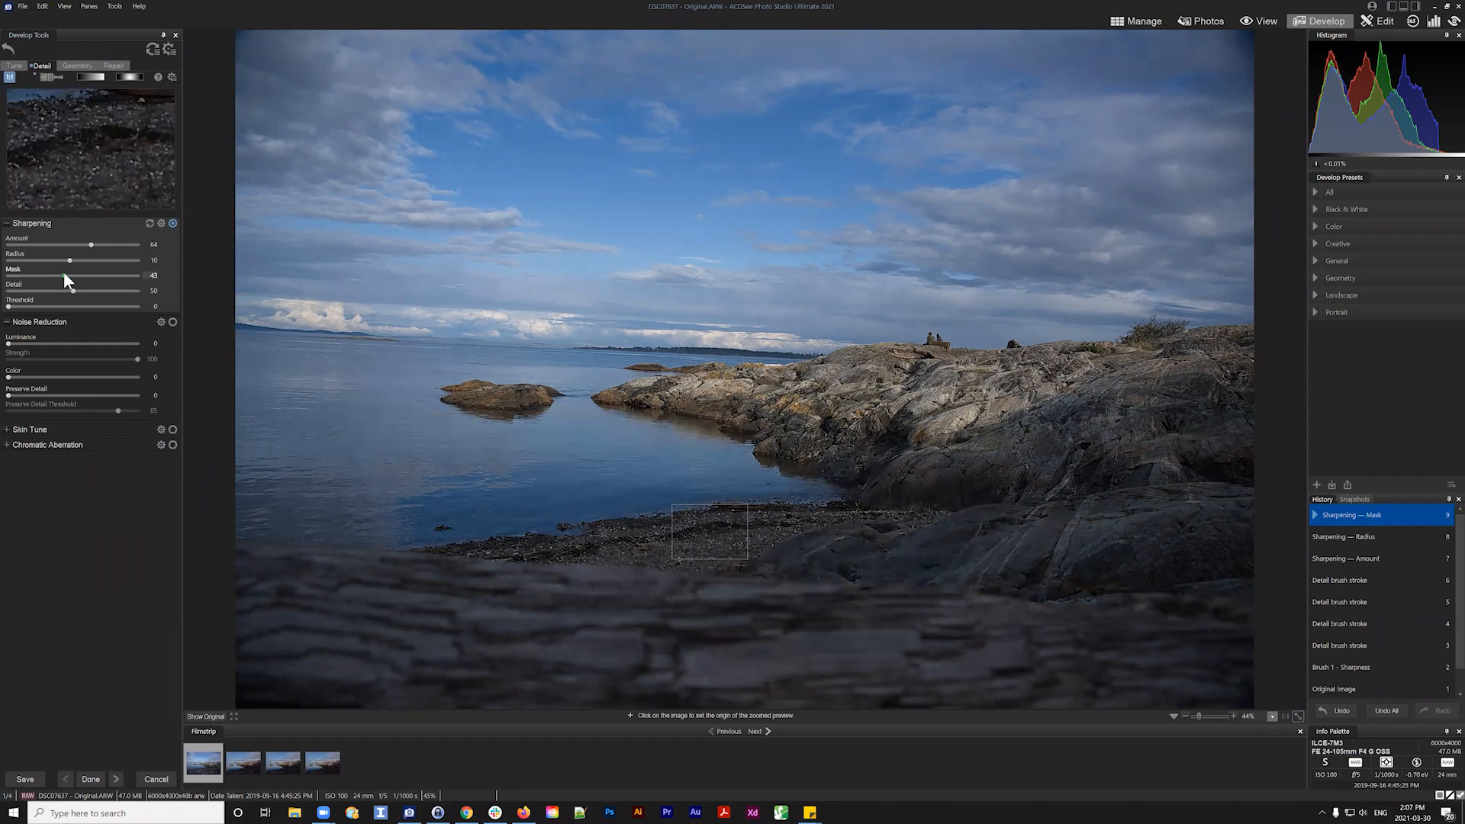
{"action": "left_click", "coordinate": [696, 506]}
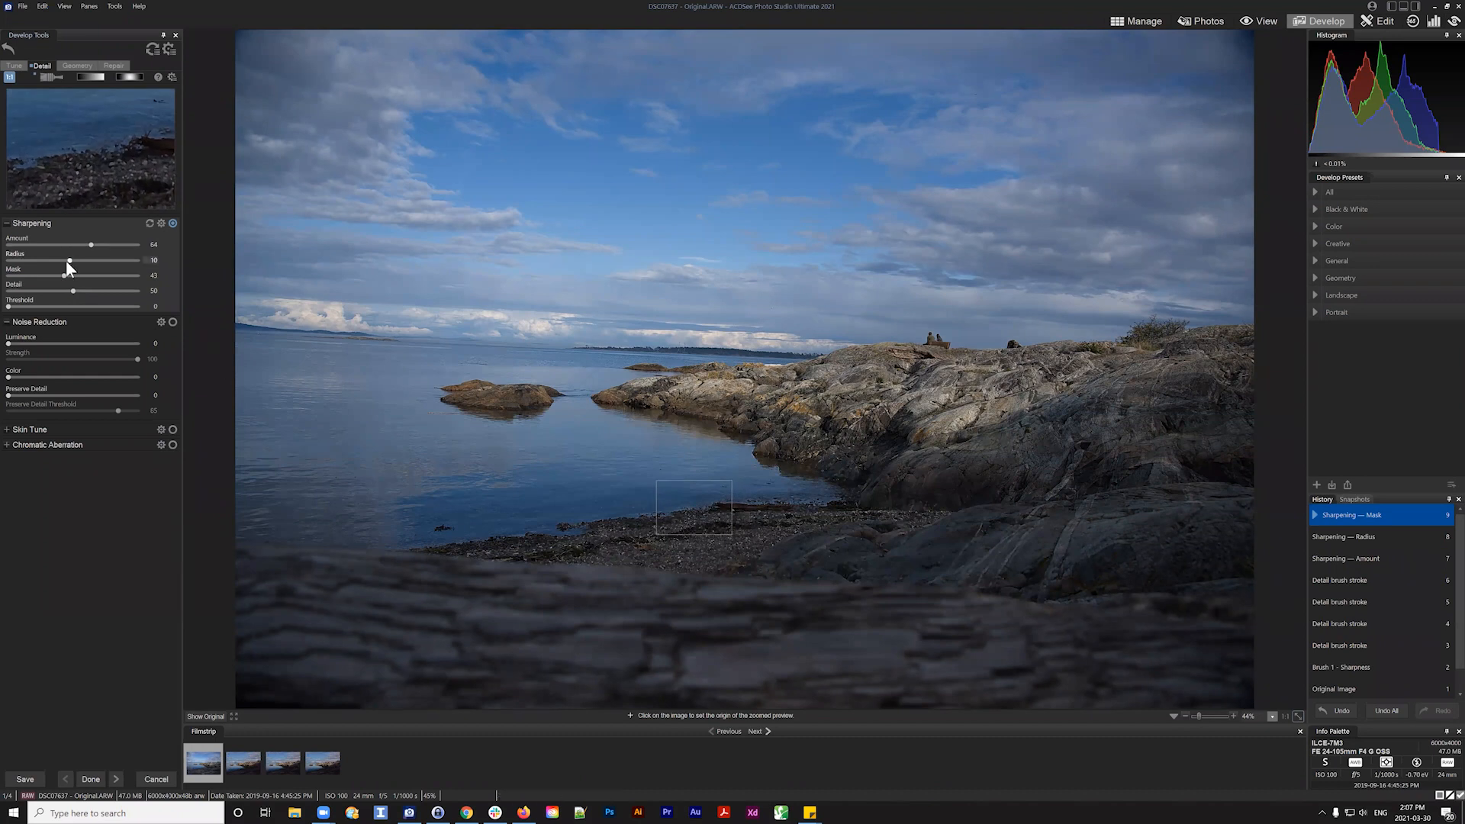
Set the sharpening radius to 2 and try the mask at different strengths up to 100
{"action": "left_click", "coordinate": [64, 276]}
{"action": "left_click_drag", "start_coordinate": [40, 275], "coordinate": [2, 279]}
{"action": "left_click", "coordinate": [16, 260]}
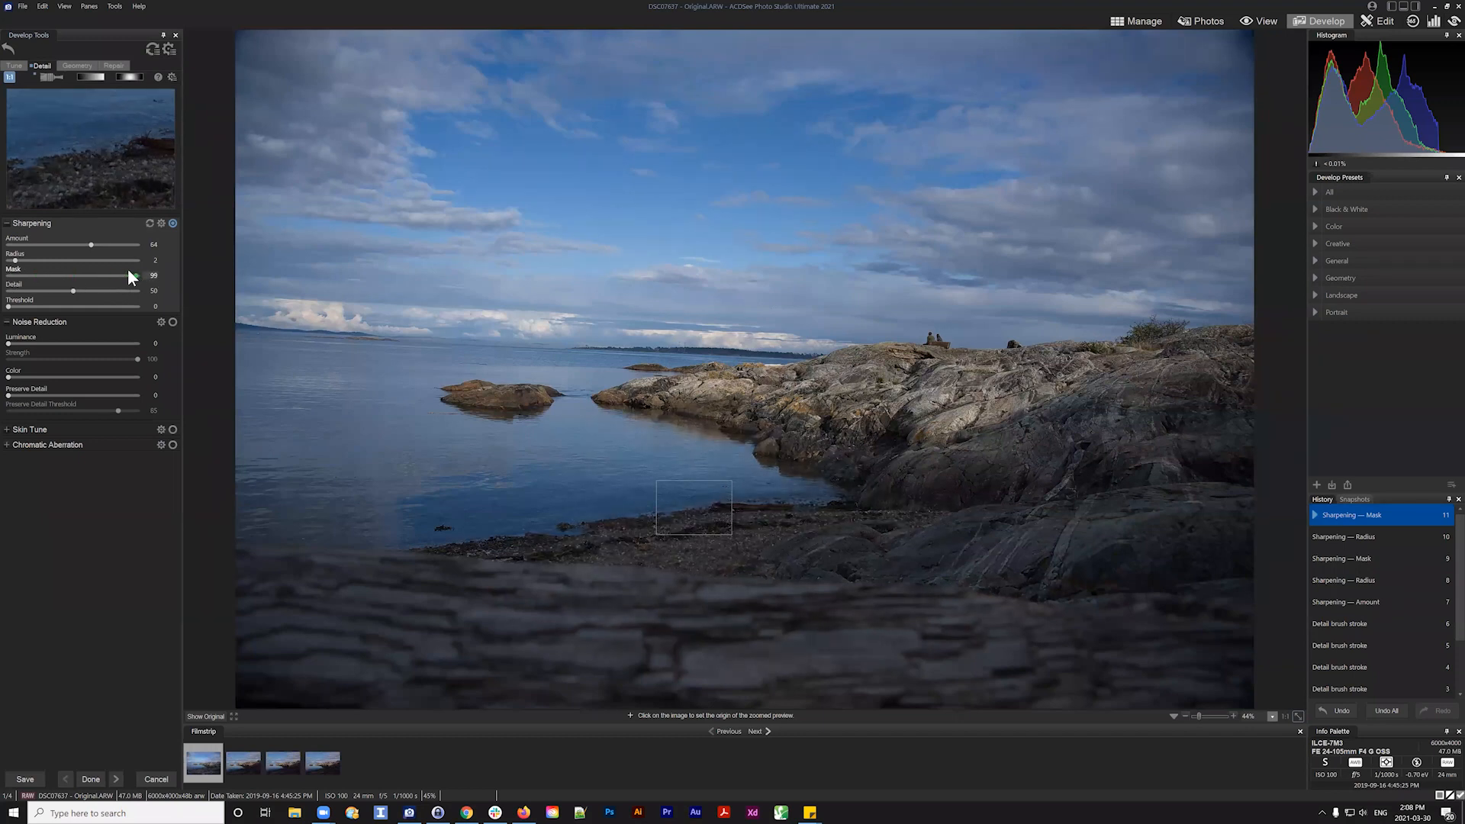
{"action": "mouse_move", "coordinate": [124, 269]}
{"action": "left_mouse_down"}
{"action": "mouse_move", "coordinate": [148, 273]}
{"action": "mouse_move", "coordinate": [125, 273]}
{"action": "left_mouse_up"}
{"action": "left_click_drag", "start_coordinate": [106, 275], "coordinate": [105, 275]}
{"action": "left_click_drag", "start_coordinate": [165, 276], "coordinate": [163, 276]}
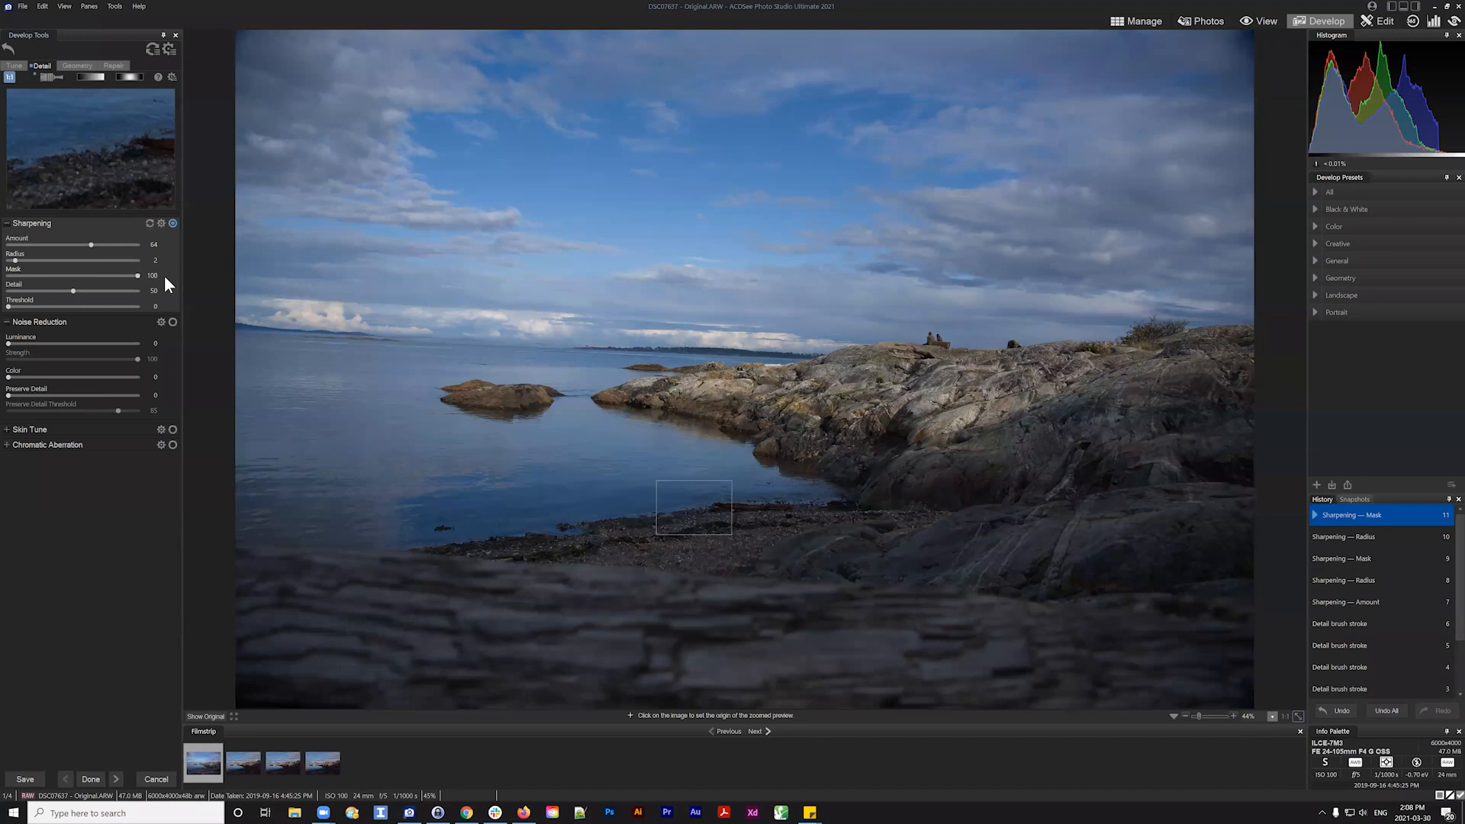
Zoom the detail preview on the shoreline rocks, and set the sharpening amount to 100 and the mask to 51
{"action": "left_click", "coordinate": [711, 412]}
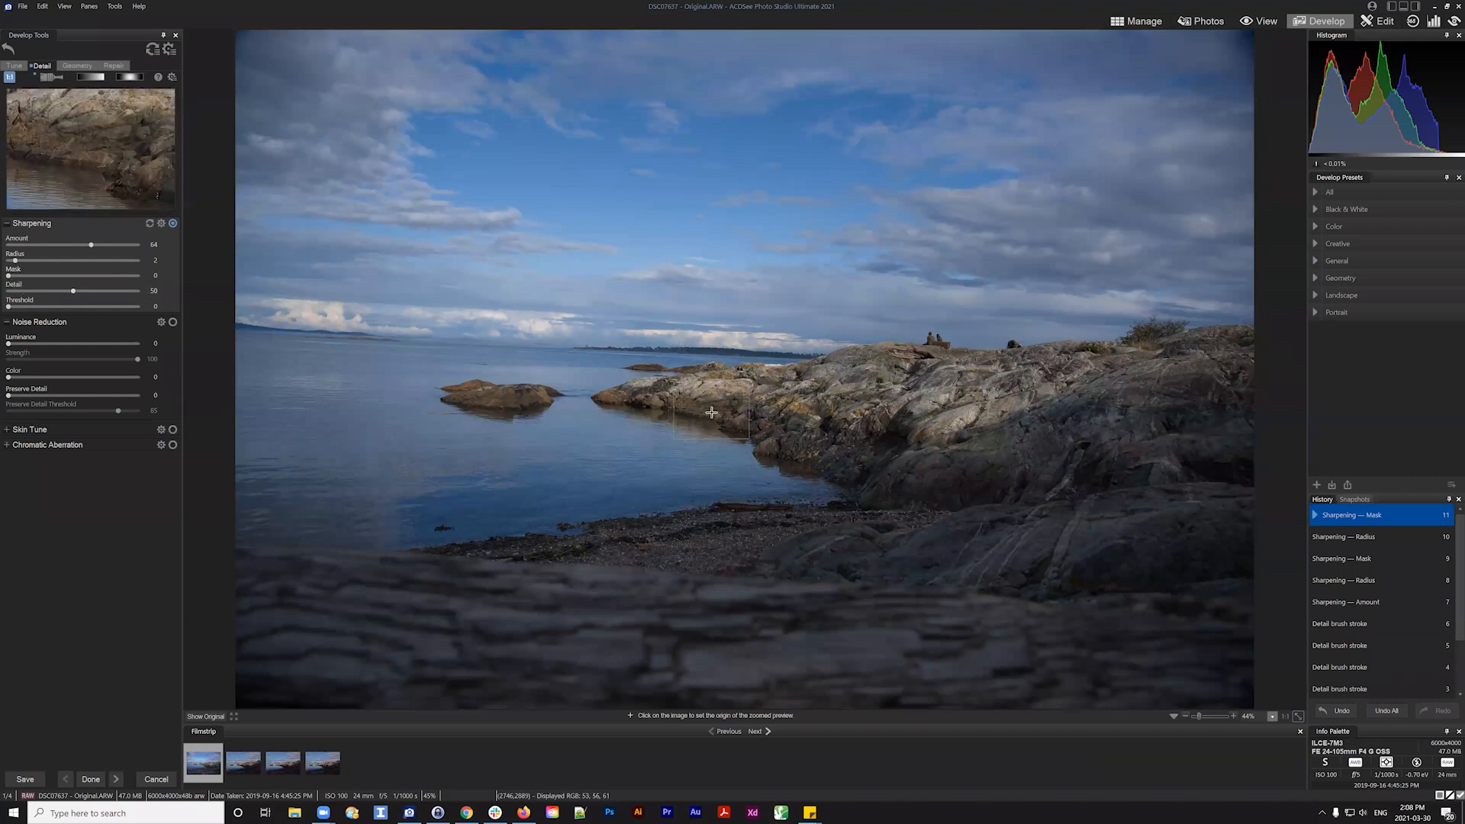
{"action": "left_click_drag", "start_coordinate": [84, 244], "coordinate": [290, 267]}
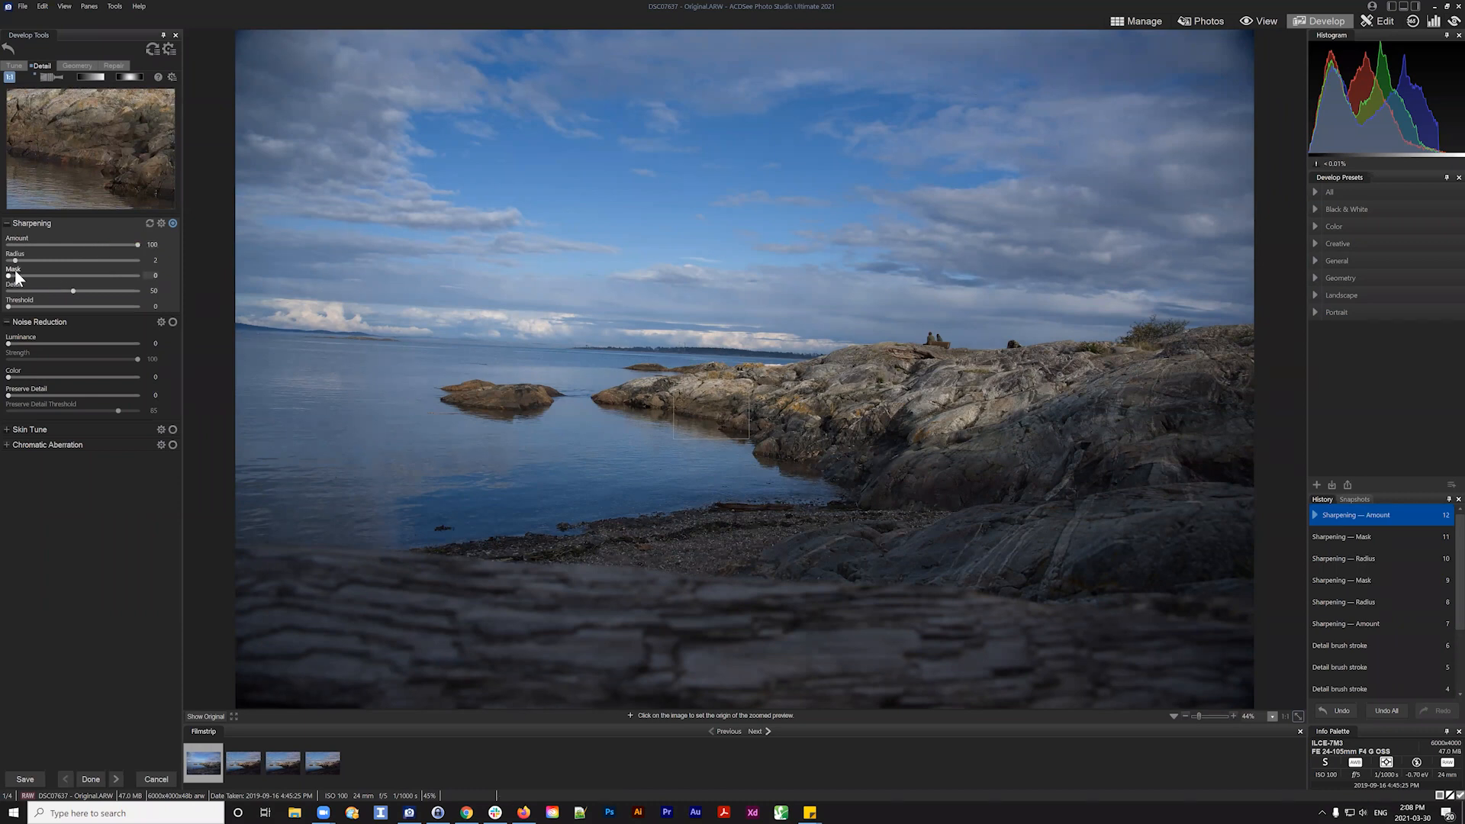
{"action": "left_click_drag", "start_coordinate": [16, 275], "coordinate": [19, 275]}
{"action": "left_click_drag", "start_coordinate": [71, 273], "coordinate": [84, 271]}
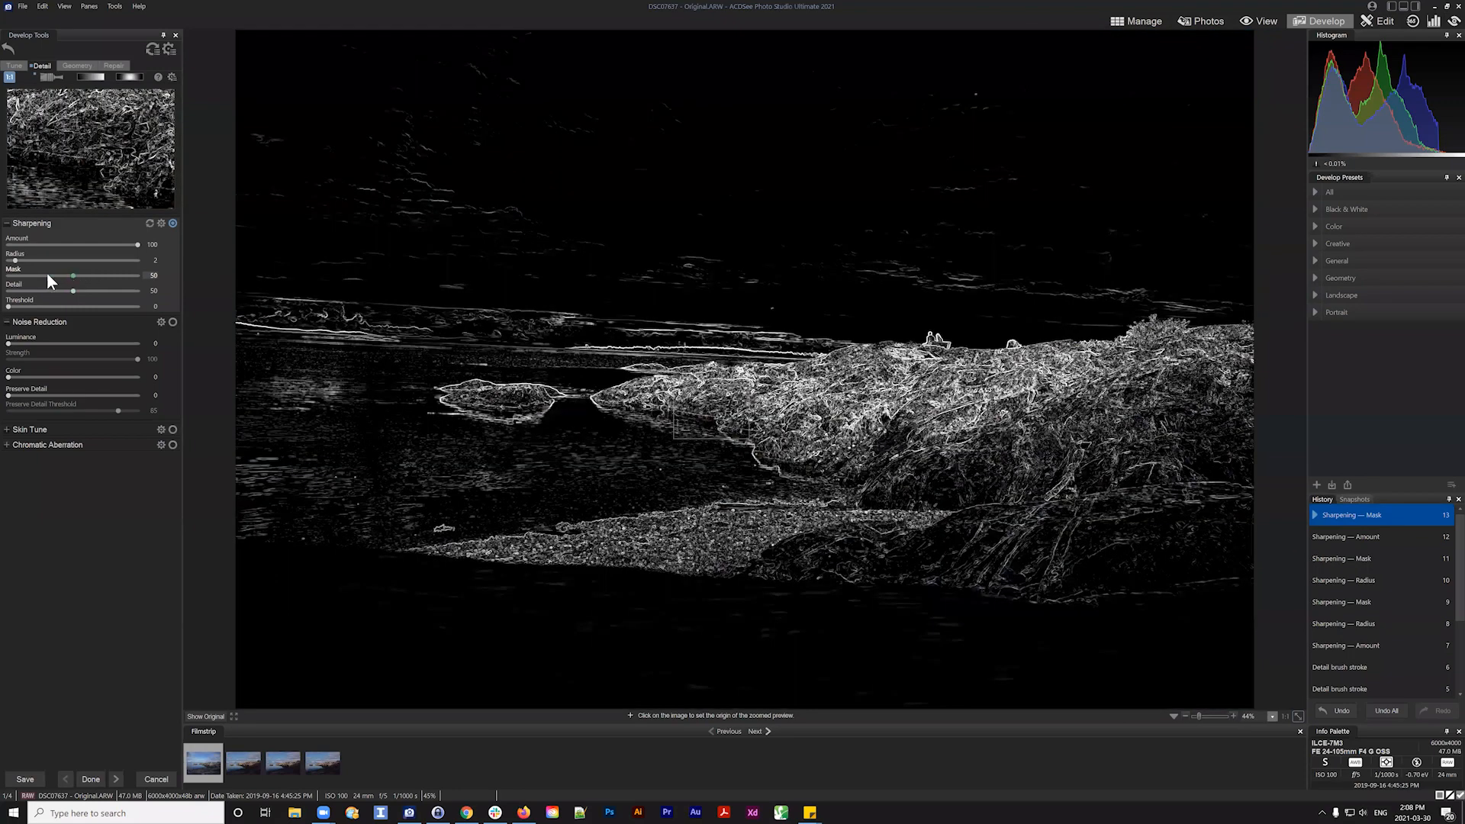
{"action": "left_click", "coordinate": [47, 274]}
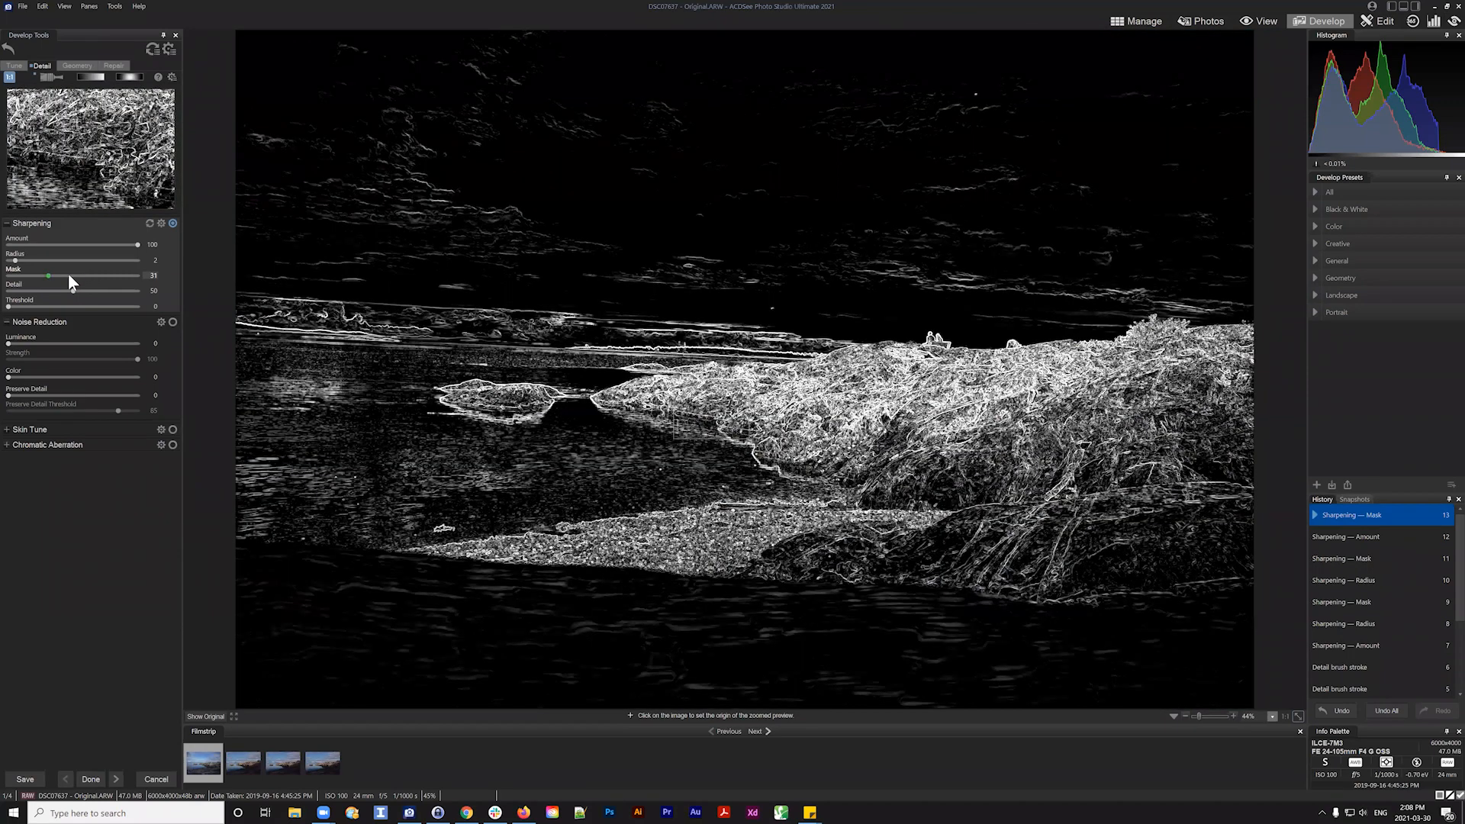
{"action": "left_click", "coordinate": [74, 275]}
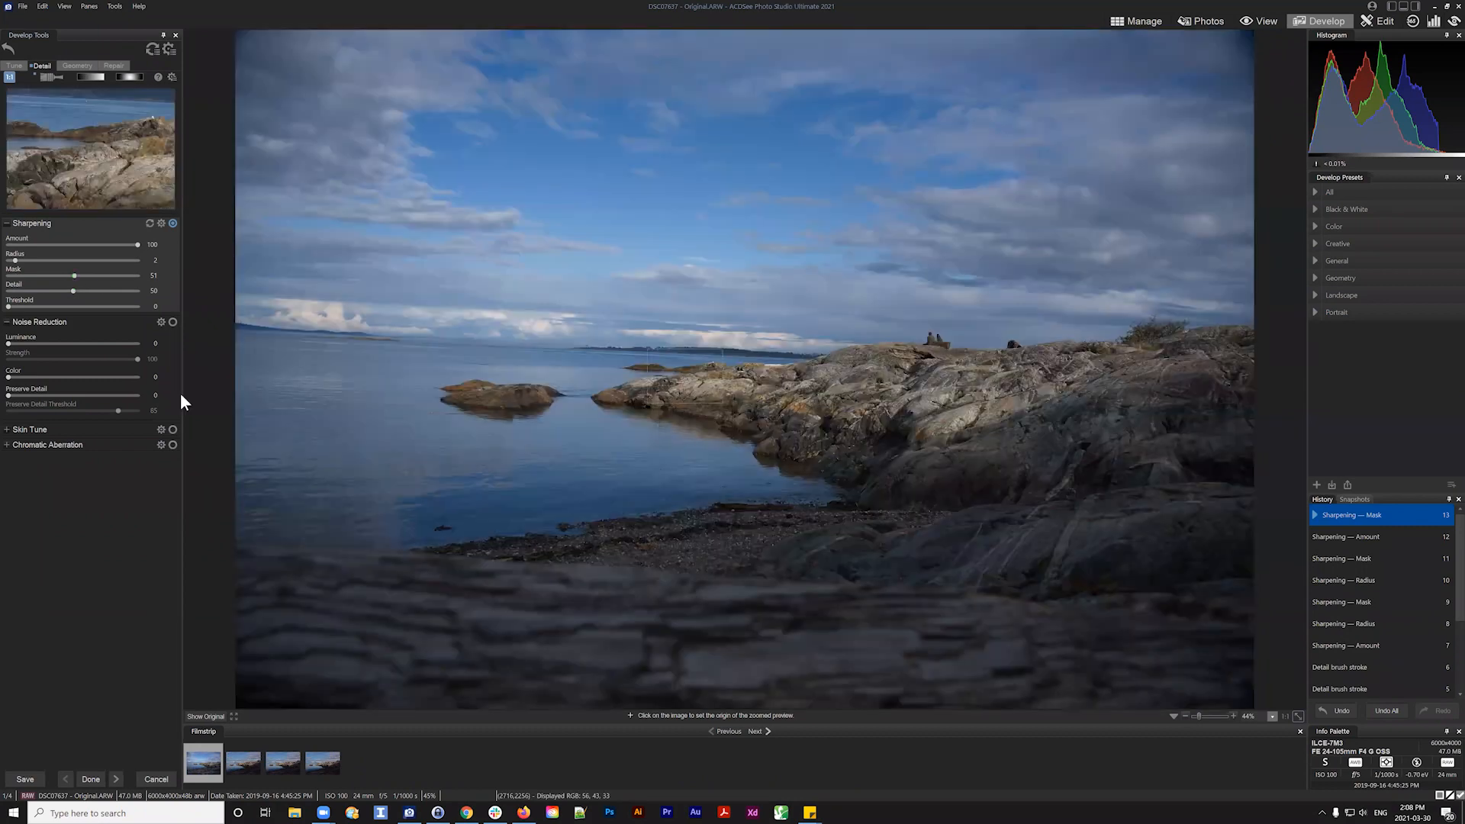
Set the sharpening radius to 3 and the mask to 38, with the amount at 100
{"action": "mouse_move", "coordinate": [67, 273]}
{"action": "left_mouse_down"}
{"action": "mouse_move", "coordinate": [18, 279]}
{"action": "mouse_move", "coordinate": [43, 264]}
{"action": "left_mouse_up"}
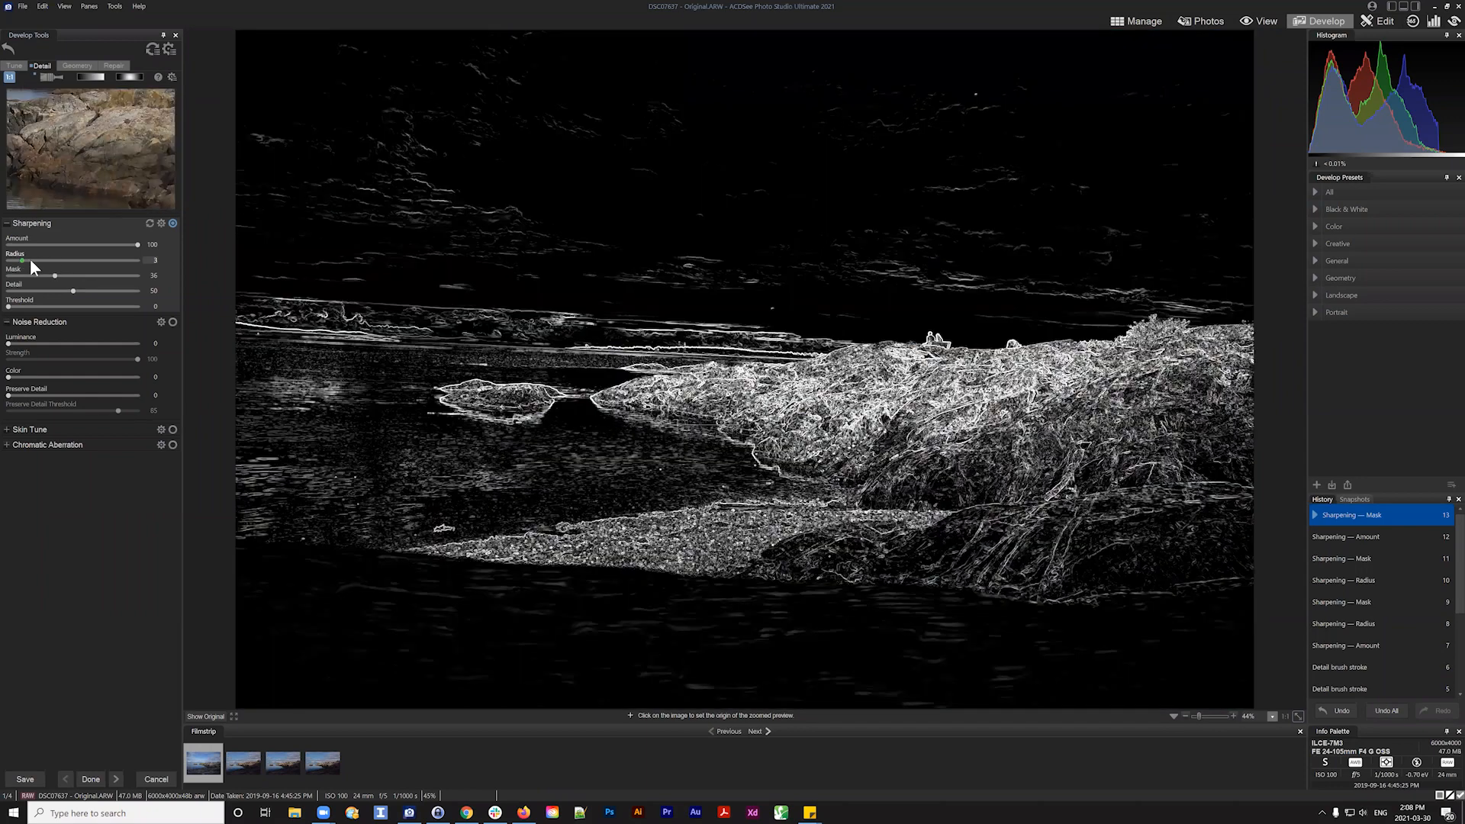
{"action": "left_click_drag", "start_coordinate": [136, 245], "coordinate": [25, 280]}
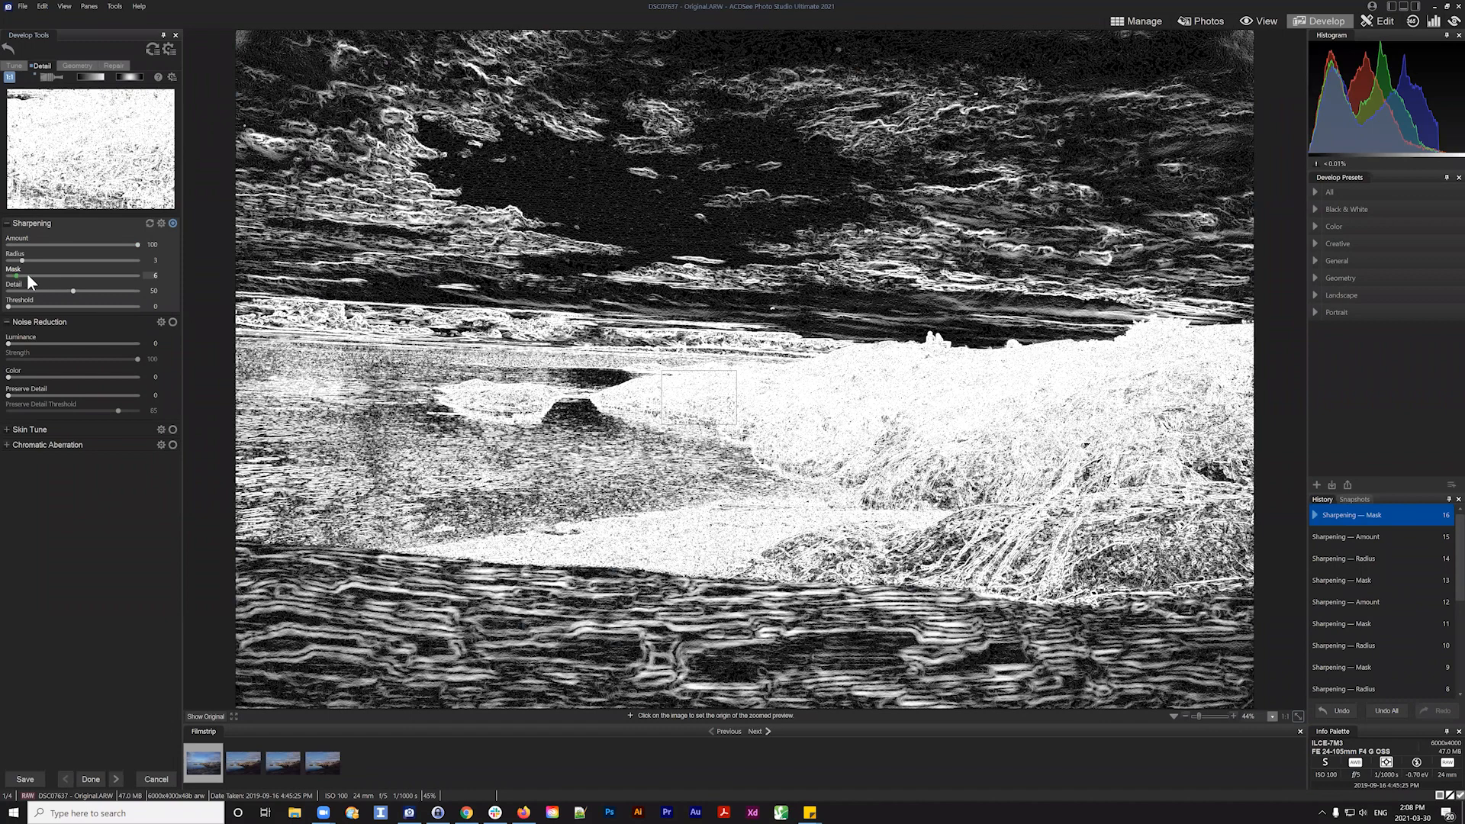
{"action": "left_click_drag", "start_coordinate": [56, 276], "coordinate": [66, 279]}
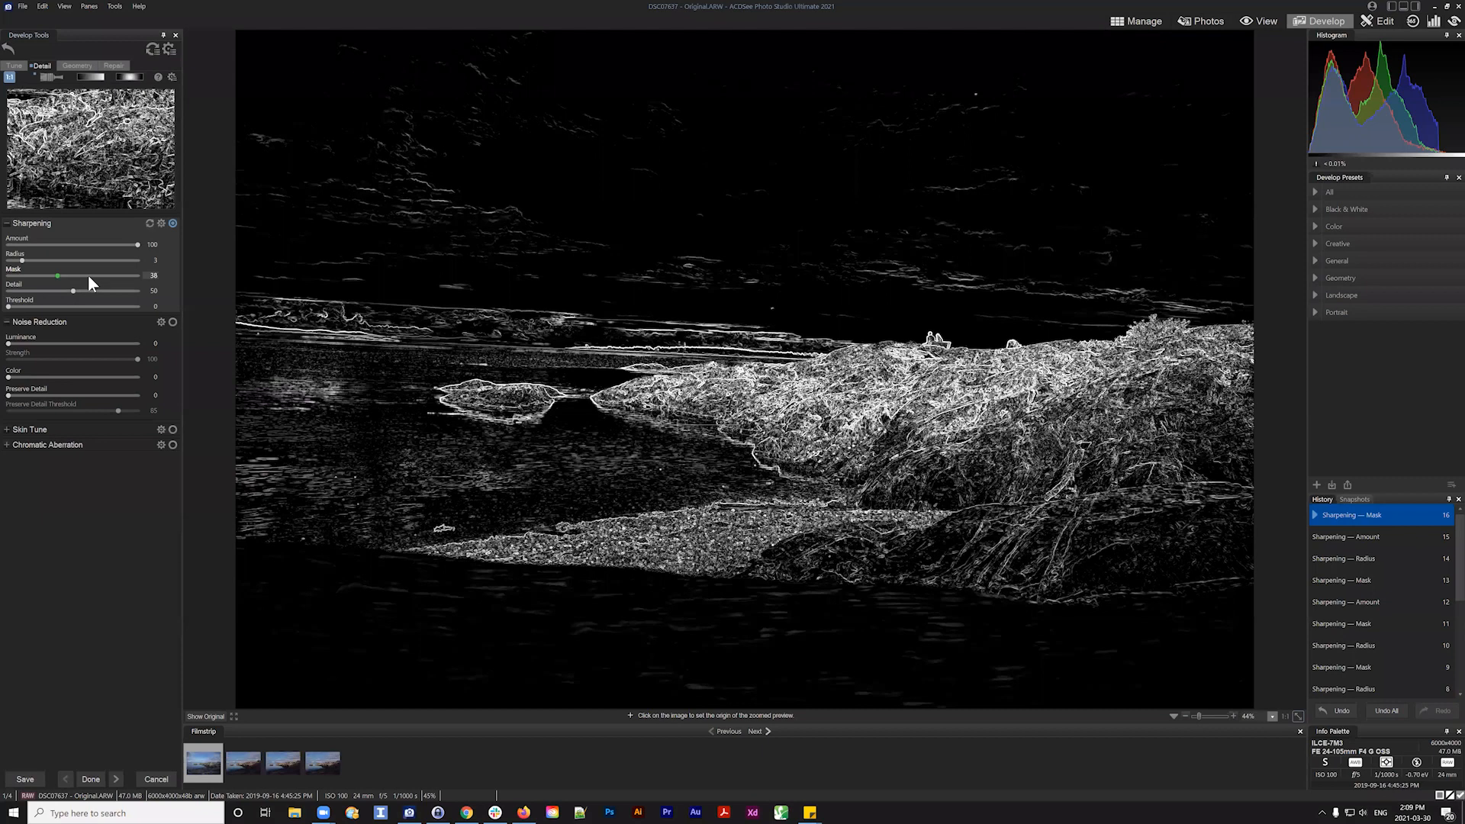
Raise the sharpening mask to 73 and set the amount to 100 again
{"action": "left_click", "coordinate": [89, 275]}
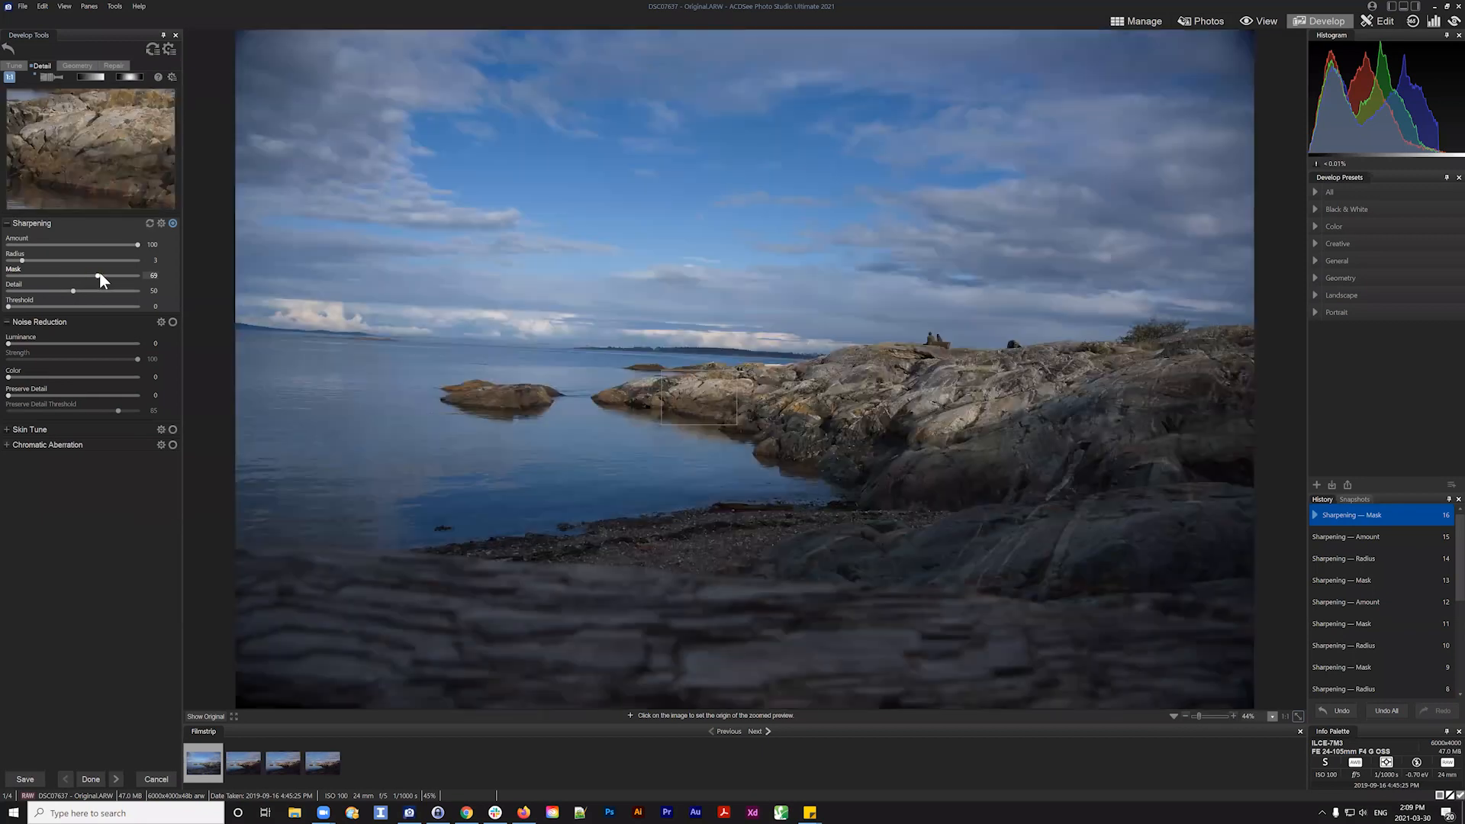
{"action": "left_click", "coordinate": [104, 275]}
{"action": "left_click_drag", "start_coordinate": [105, 275], "coordinate": [119, 275]}
{"action": "left_click", "coordinate": [119, 277]}
{"action": "left_click", "coordinate": [101, 275]}
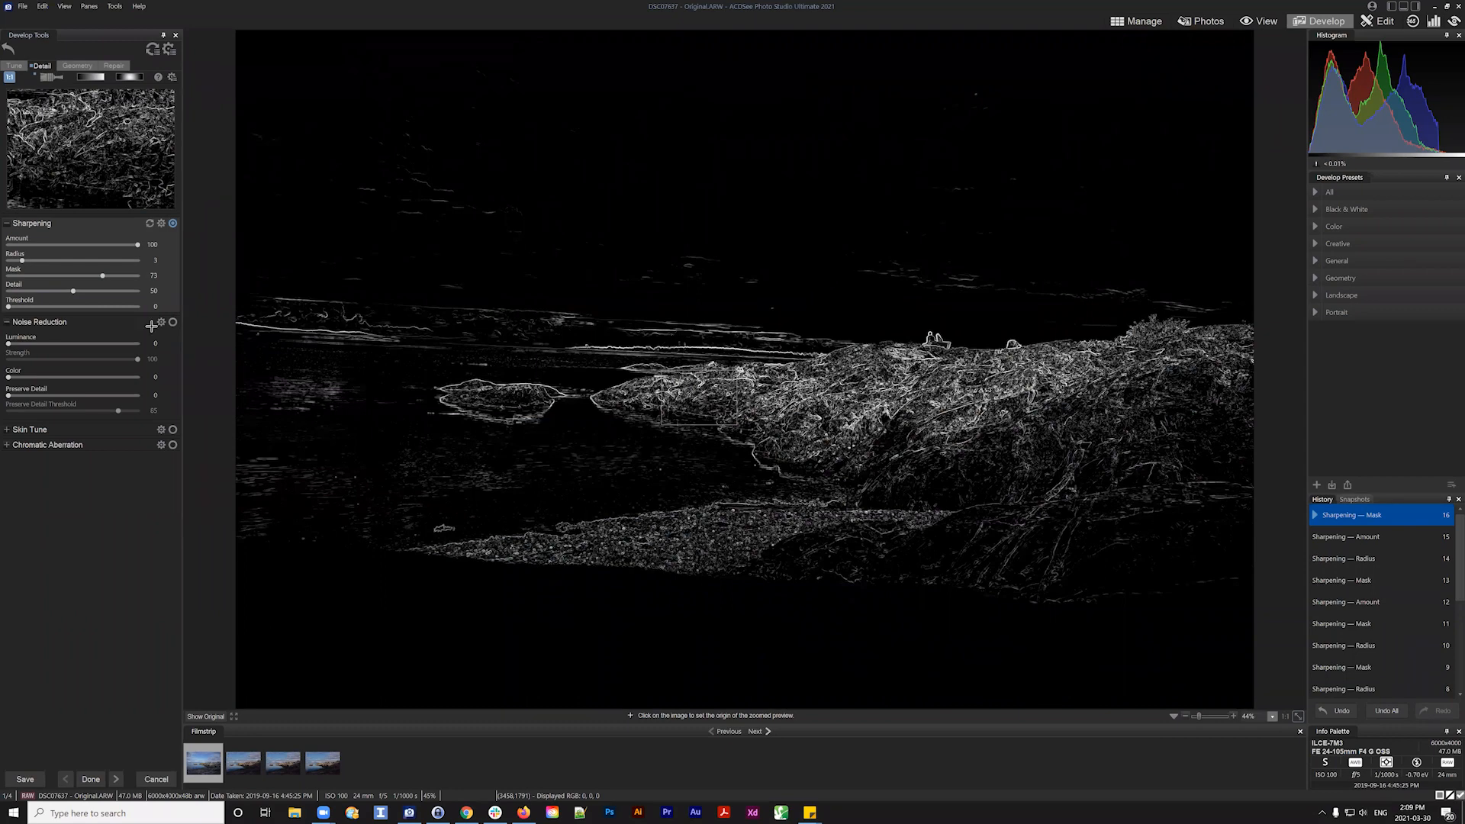
{"action": "left_click", "coordinate": [116, 244]}
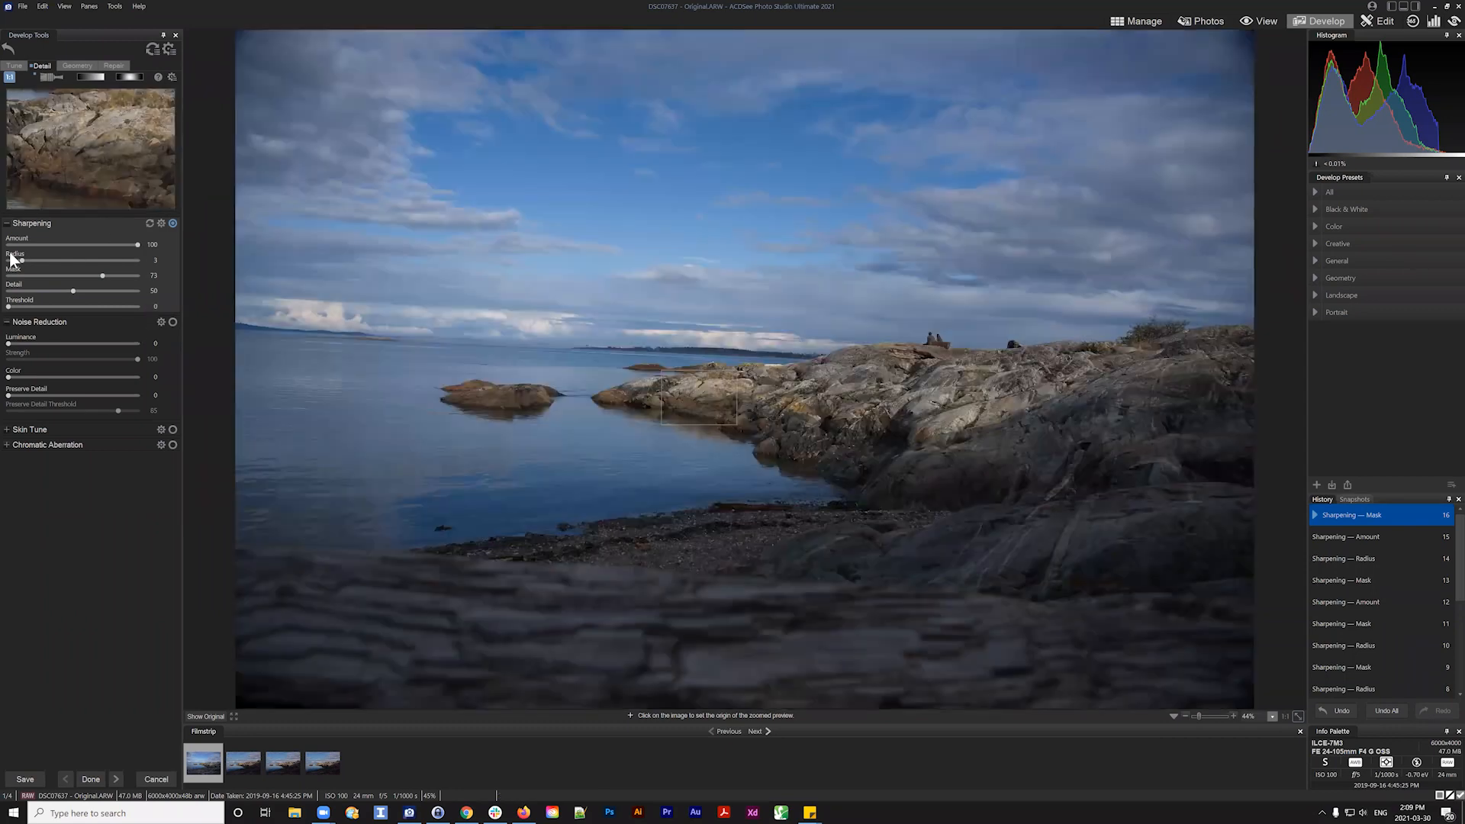
{"action": "left_click", "coordinate": [138, 245]}
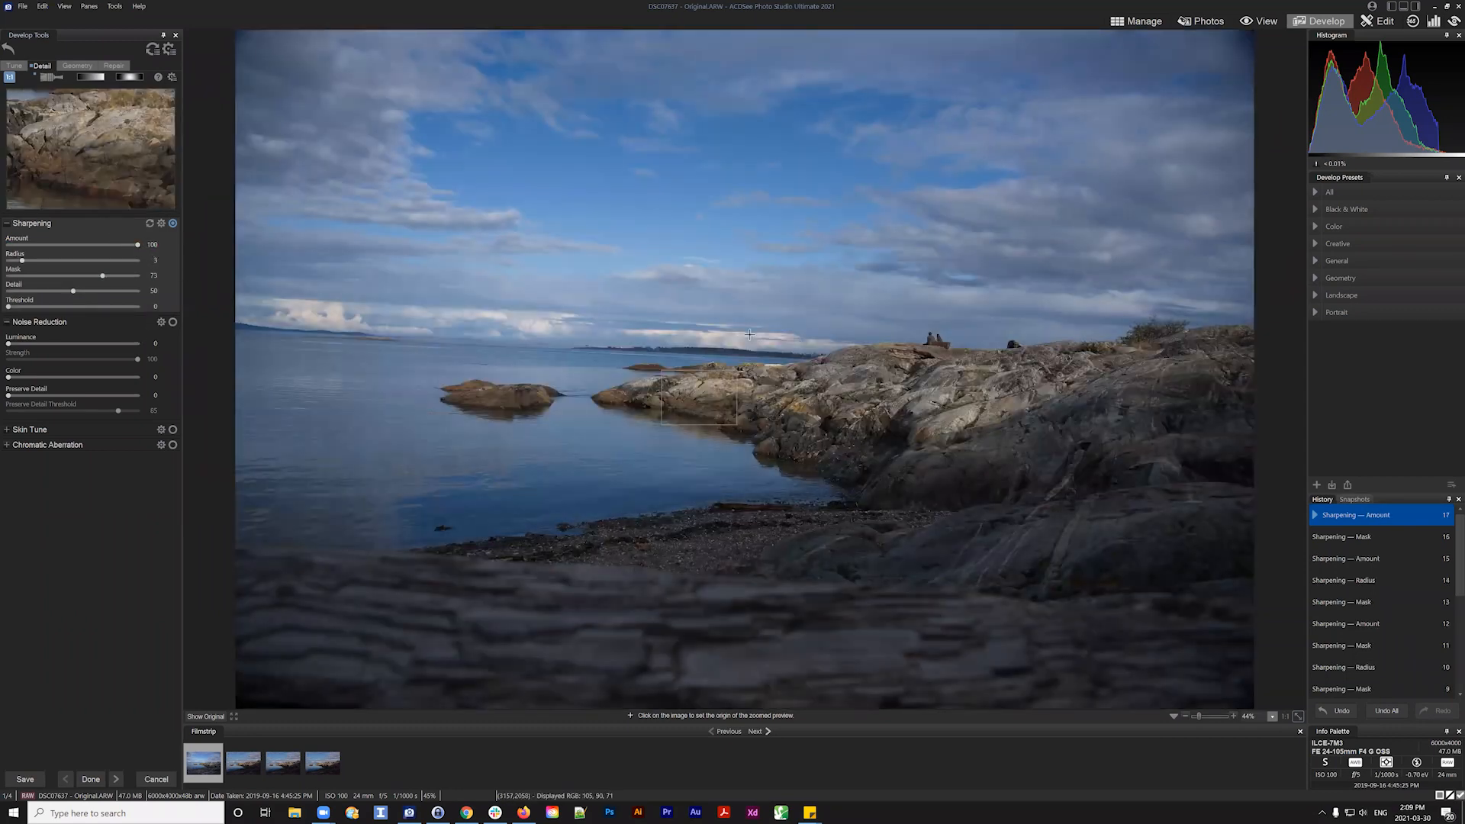
Preview the edge mask for sharpening across its range and set the mask to 80
{"action": "left_click", "coordinate": [104, 275]}
{"action": "left_click_drag", "start_coordinate": [103, 273], "coordinate": [21, 274]}
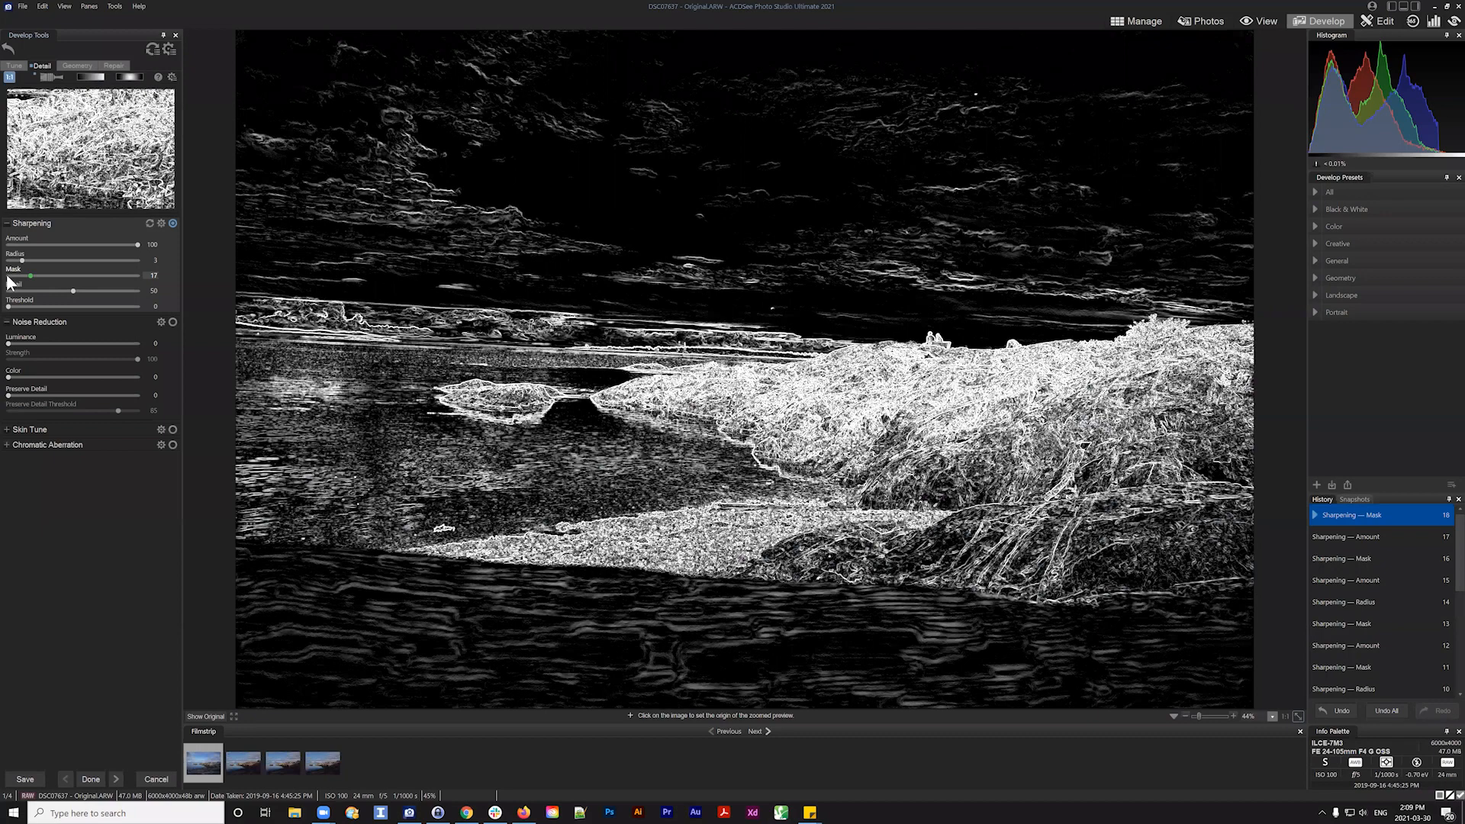
{"action": "left_click", "coordinate": [9, 277]}
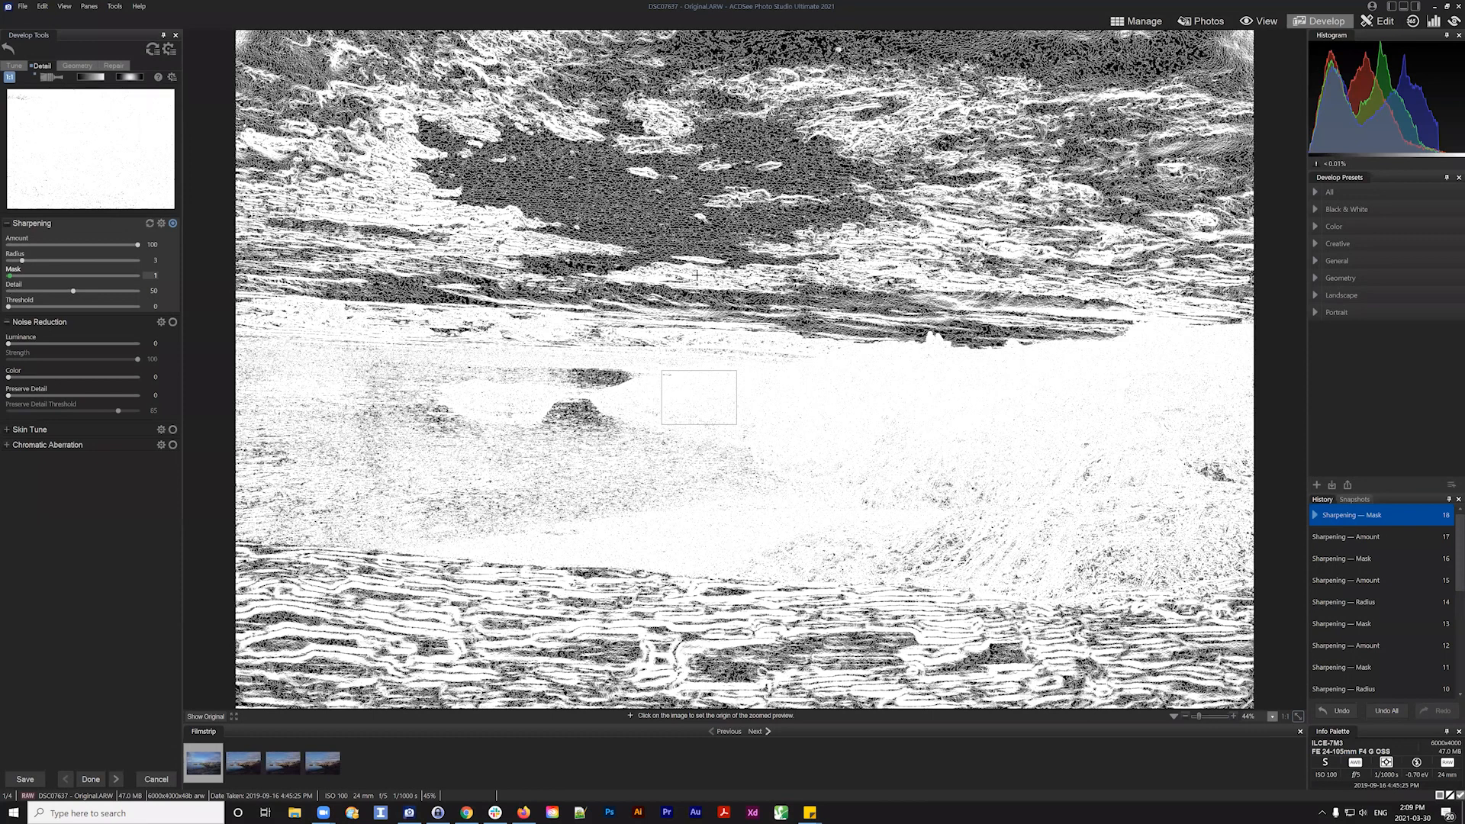
{"action": "left_click", "coordinate": [7, 275]}
{"action": "left_click_drag", "start_coordinate": [21, 273], "coordinate": [166, 277]}
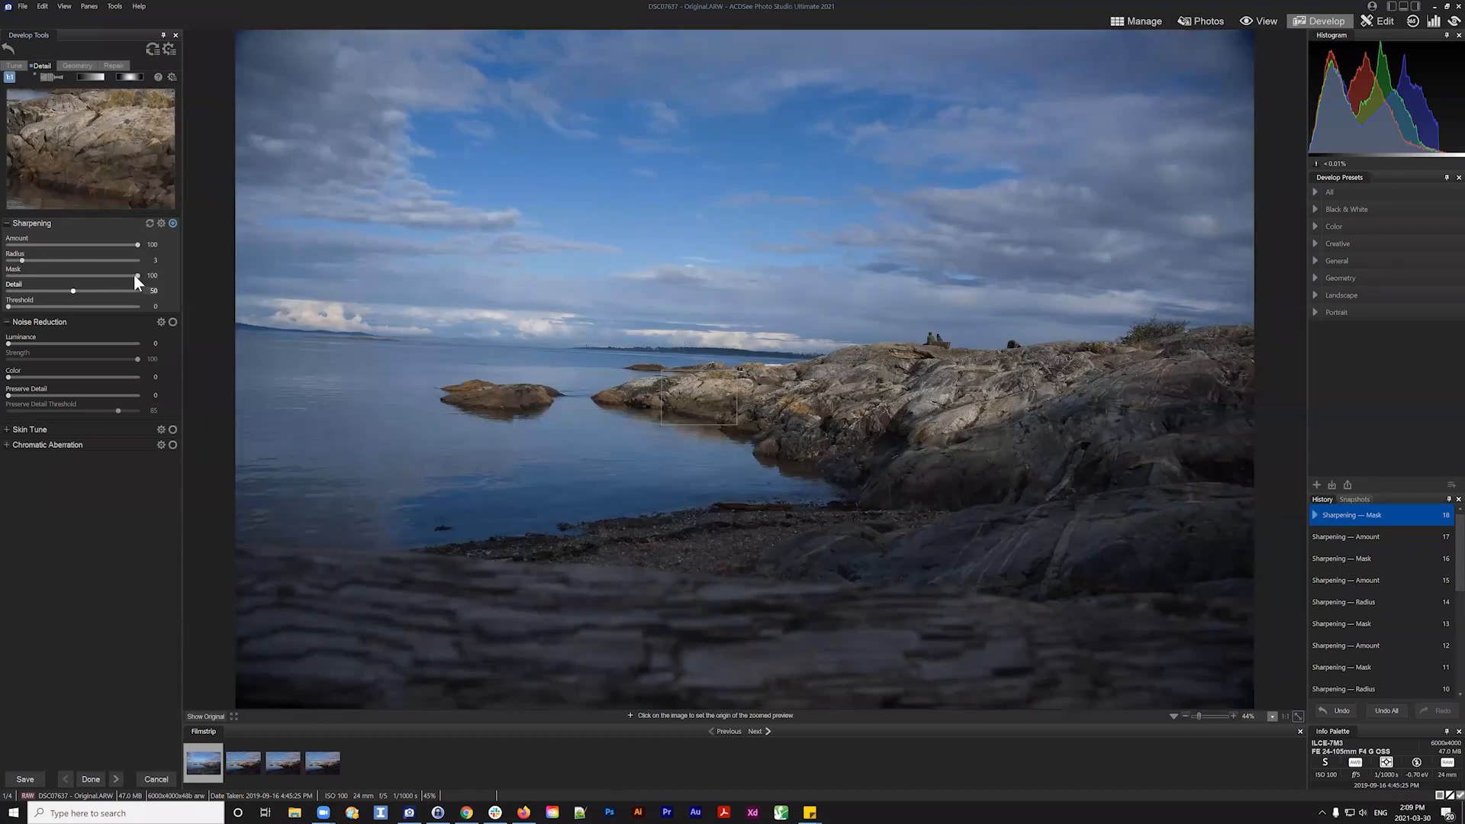
{"action": "left_click_drag", "start_coordinate": [136, 276], "coordinate": [40, 276]}
{"action": "mouse_move", "coordinate": [41, 273]}
{"action": "left_mouse_down"}
{"action": "mouse_move", "coordinate": [8, 275]}
{"action": "mouse_move", "coordinate": [67, 277]}
{"action": "left_mouse_up"}
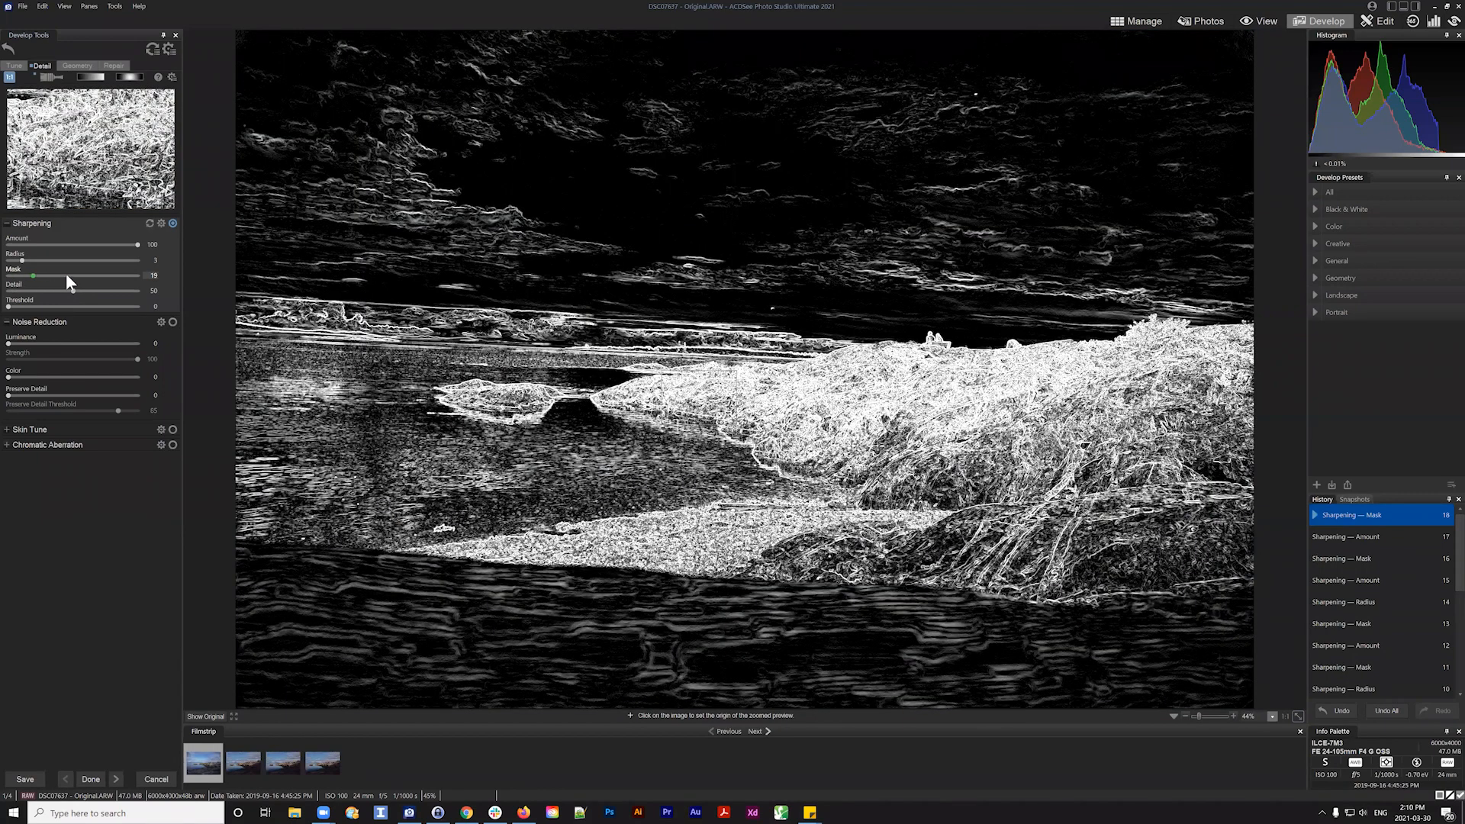
{"action": "left_click", "coordinate": [115, 276]}
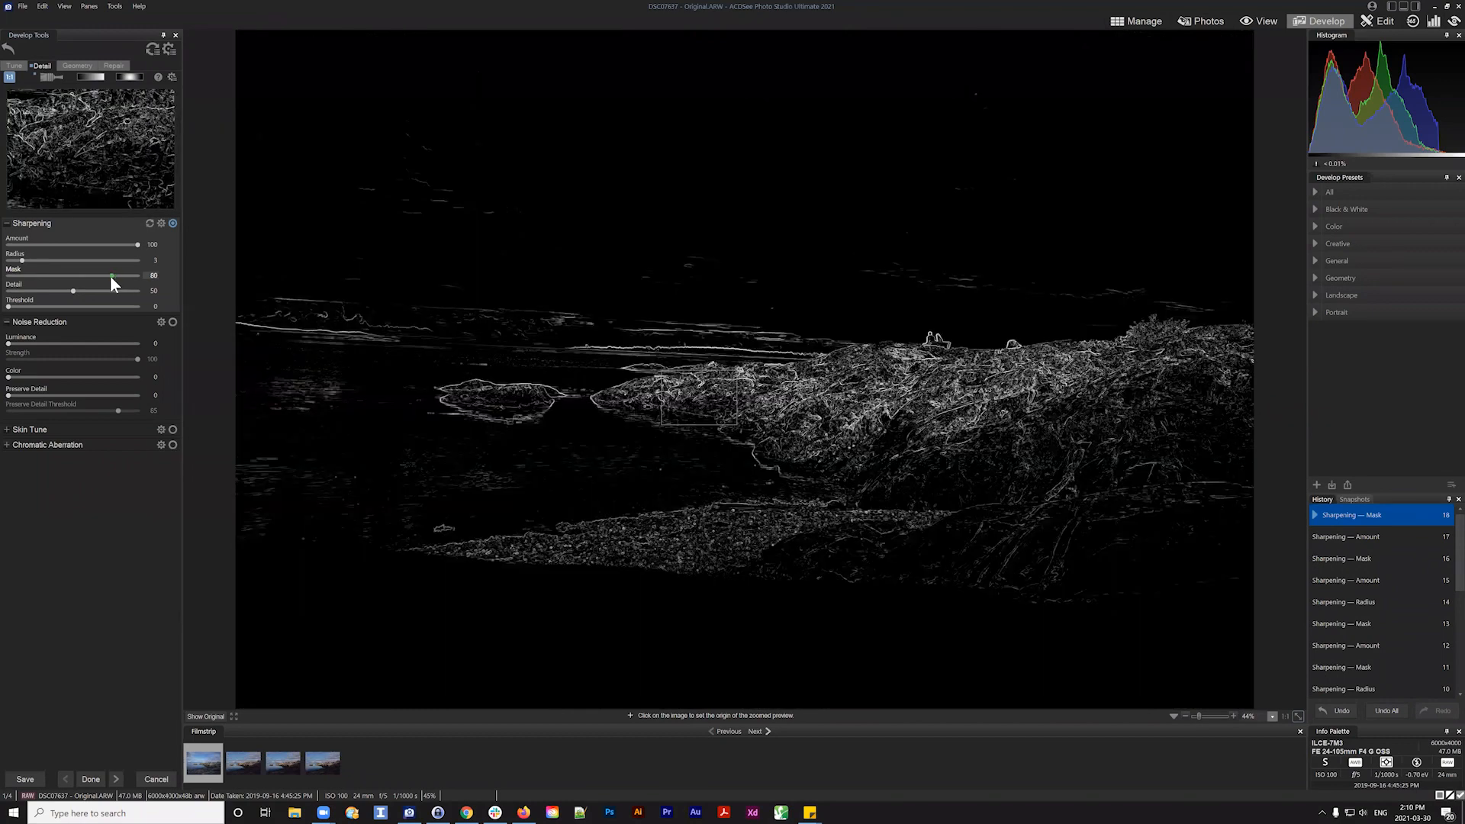
Discard the sharpening edits on the original RAW, return to Manage mode and select DSC07637.ARW
{"action": "left_click", "coordinate": [110, 276]}
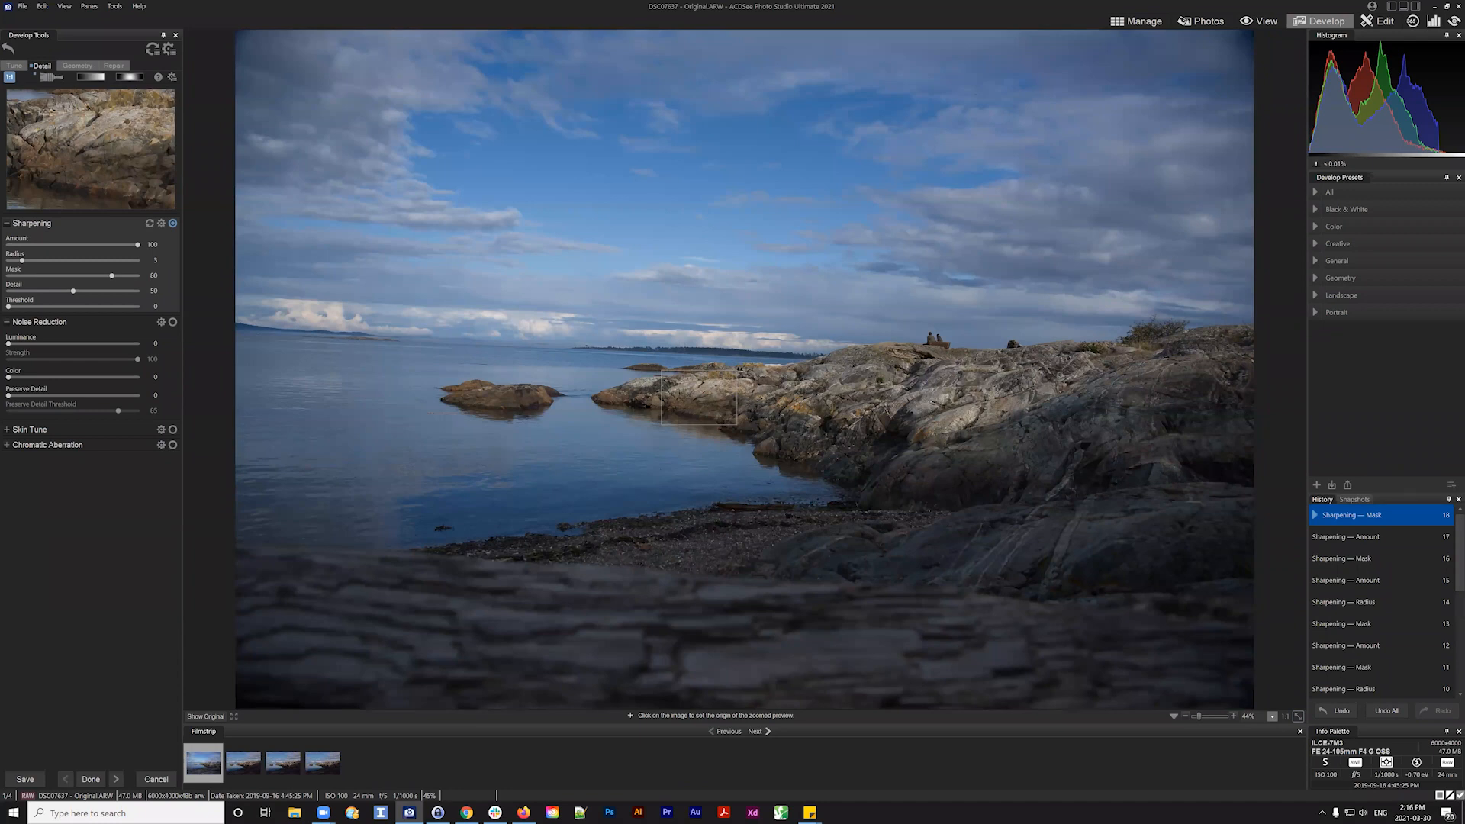
{"action": "left_click", "coordinate": [1135, 21]}
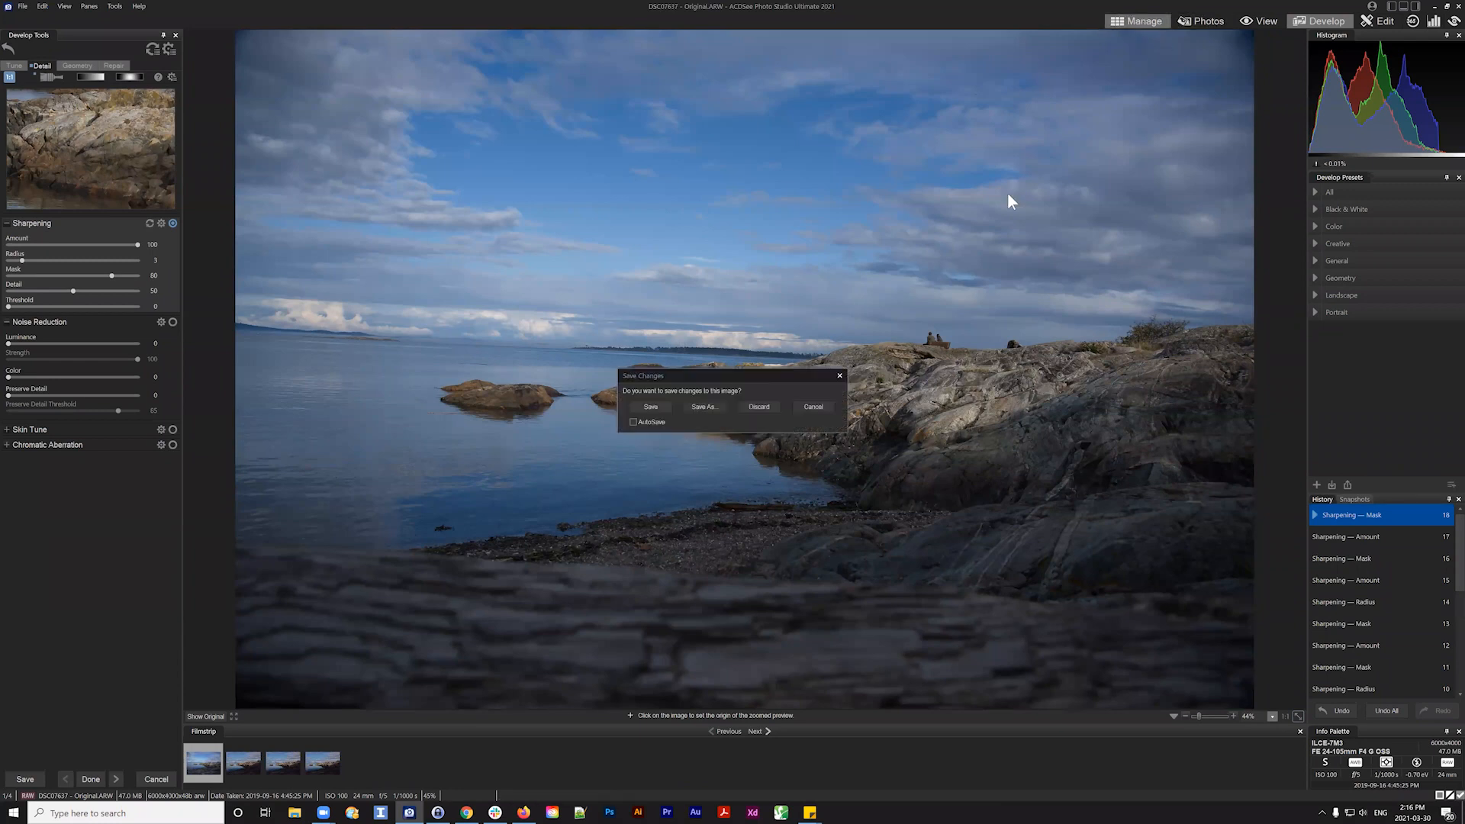
{"action": "left_click", "coordinate": [754, 406]}
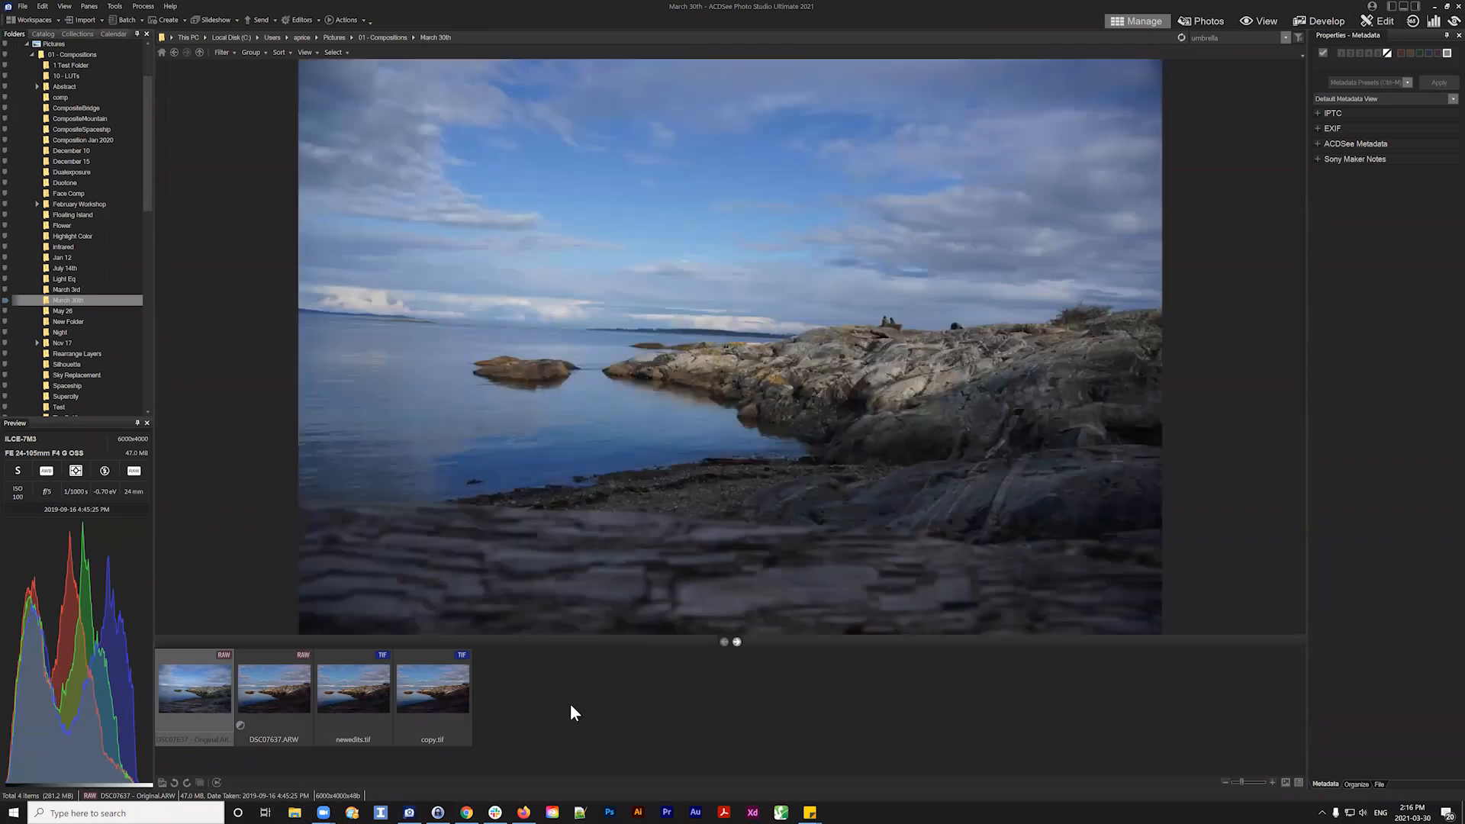
{"action": "left_click", "coordinate": [308, 687]}
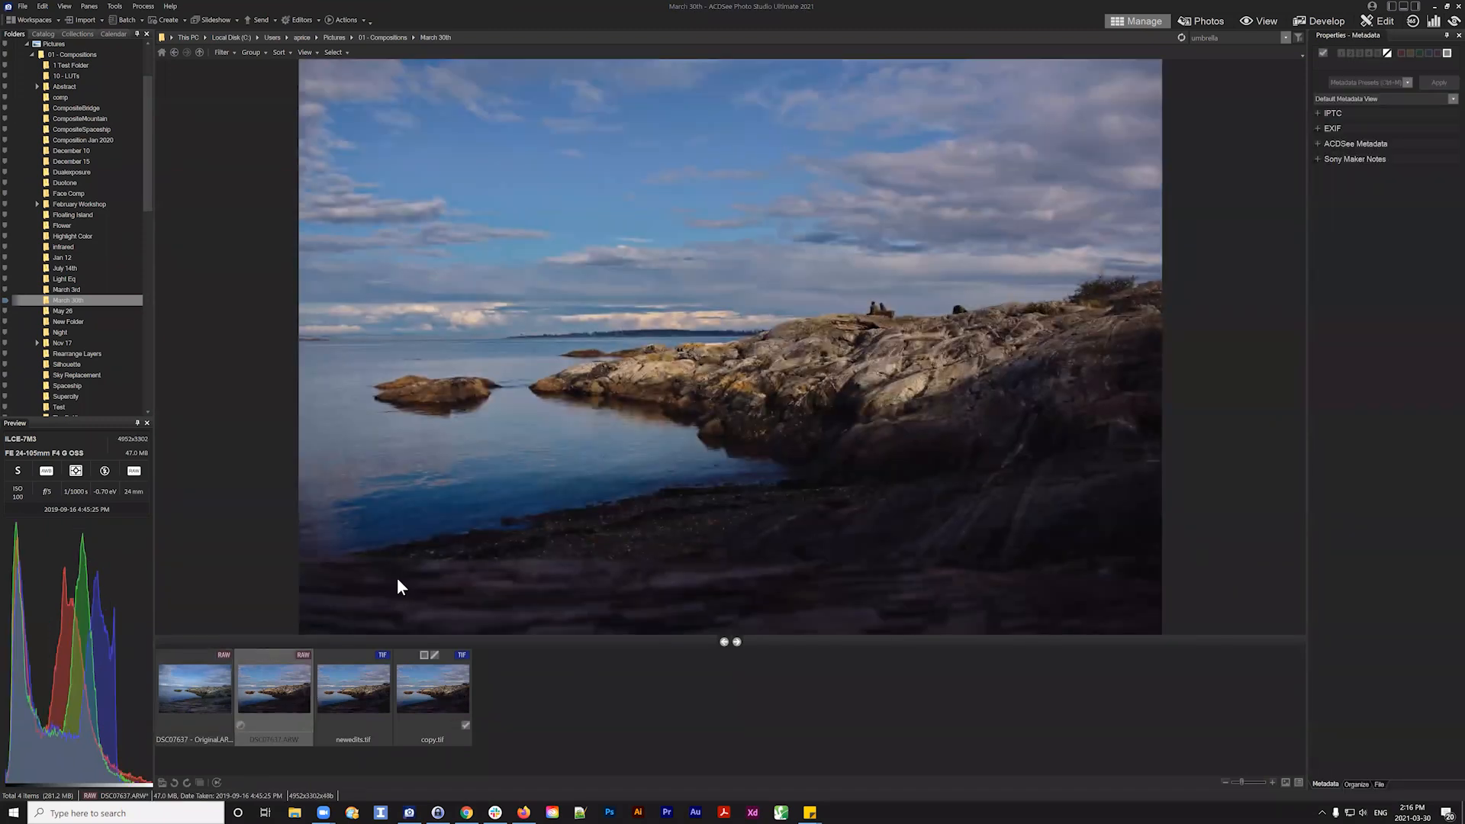
Configure the advanced file filters to show XMP files and hidden files and folders
{"action": "left_click", "coordinate": [227, 52]}
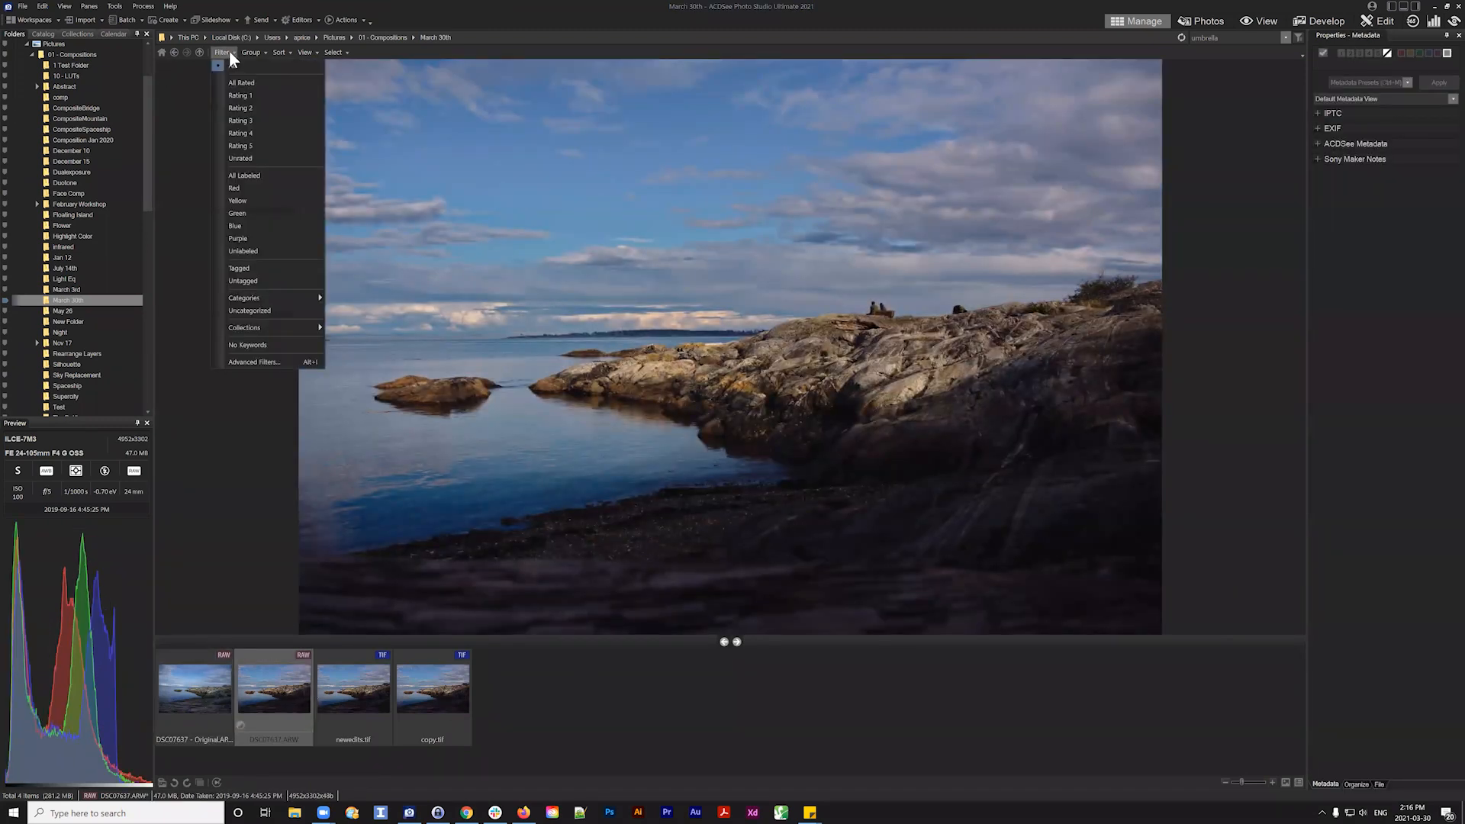
{"action": "left_click", "coordinate": [228, 49]}
{"action": "left_click_drag", "start_coordinate": [617, 677], "coordinate": [227, 709]}
{"action": "left_click", "coordinate": [232, 710]}
{"action": "left_click", "coordinate": [283, 687]}
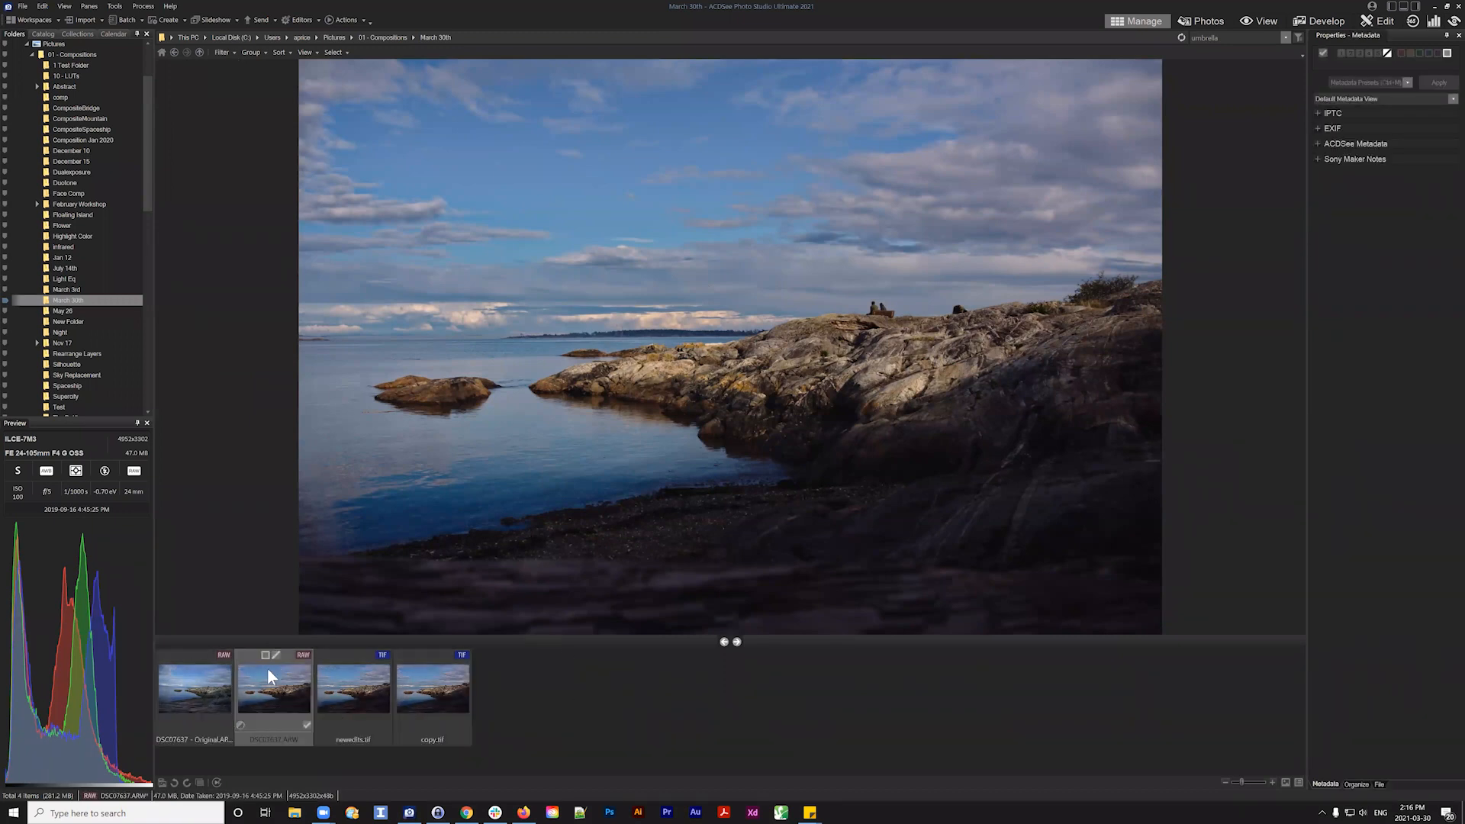
{"action": "left_click", "coordinate": [224, 53]}
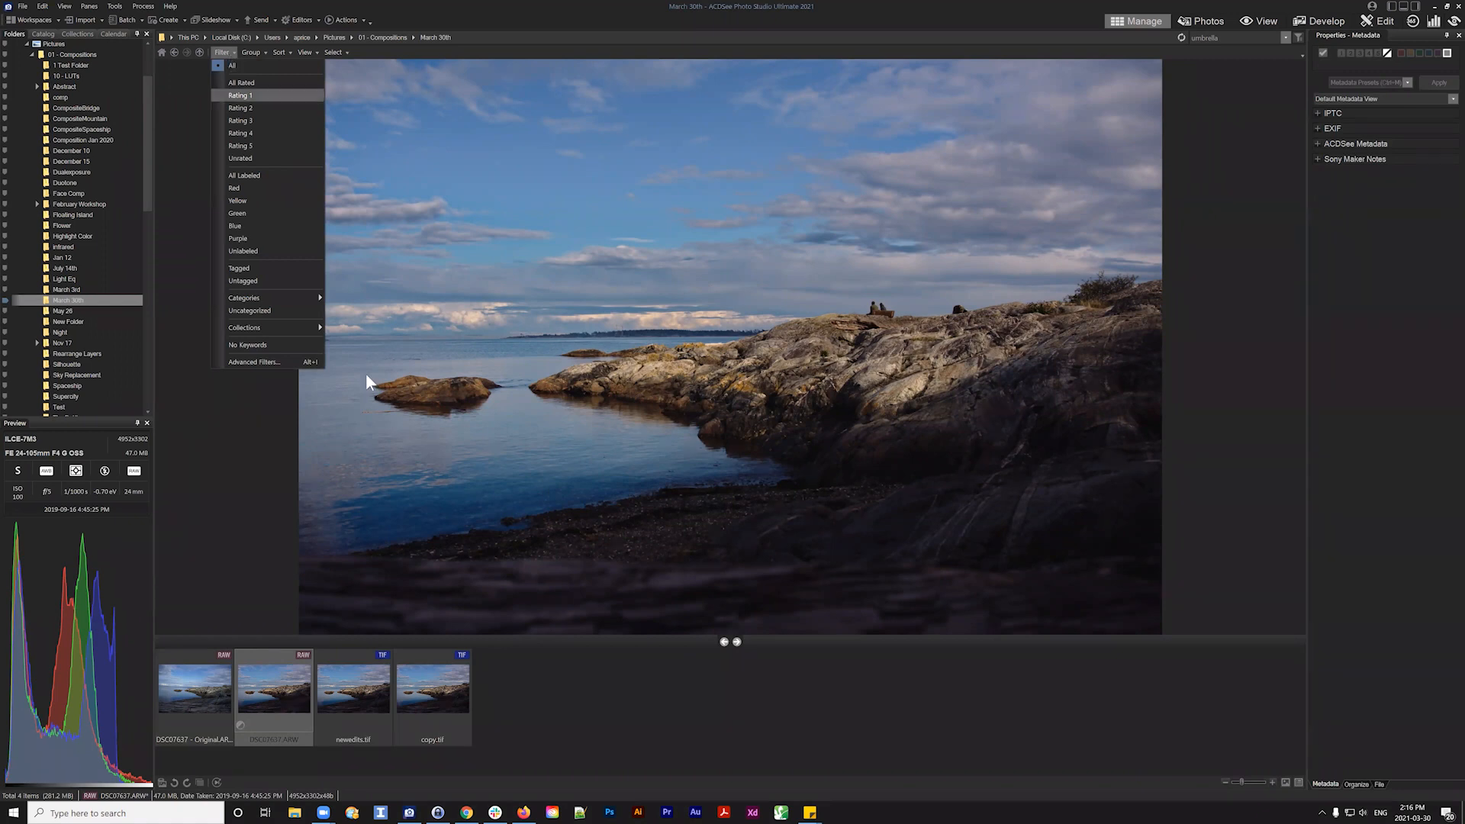
{"action": "left_click", "coordinate": [248, 363]}
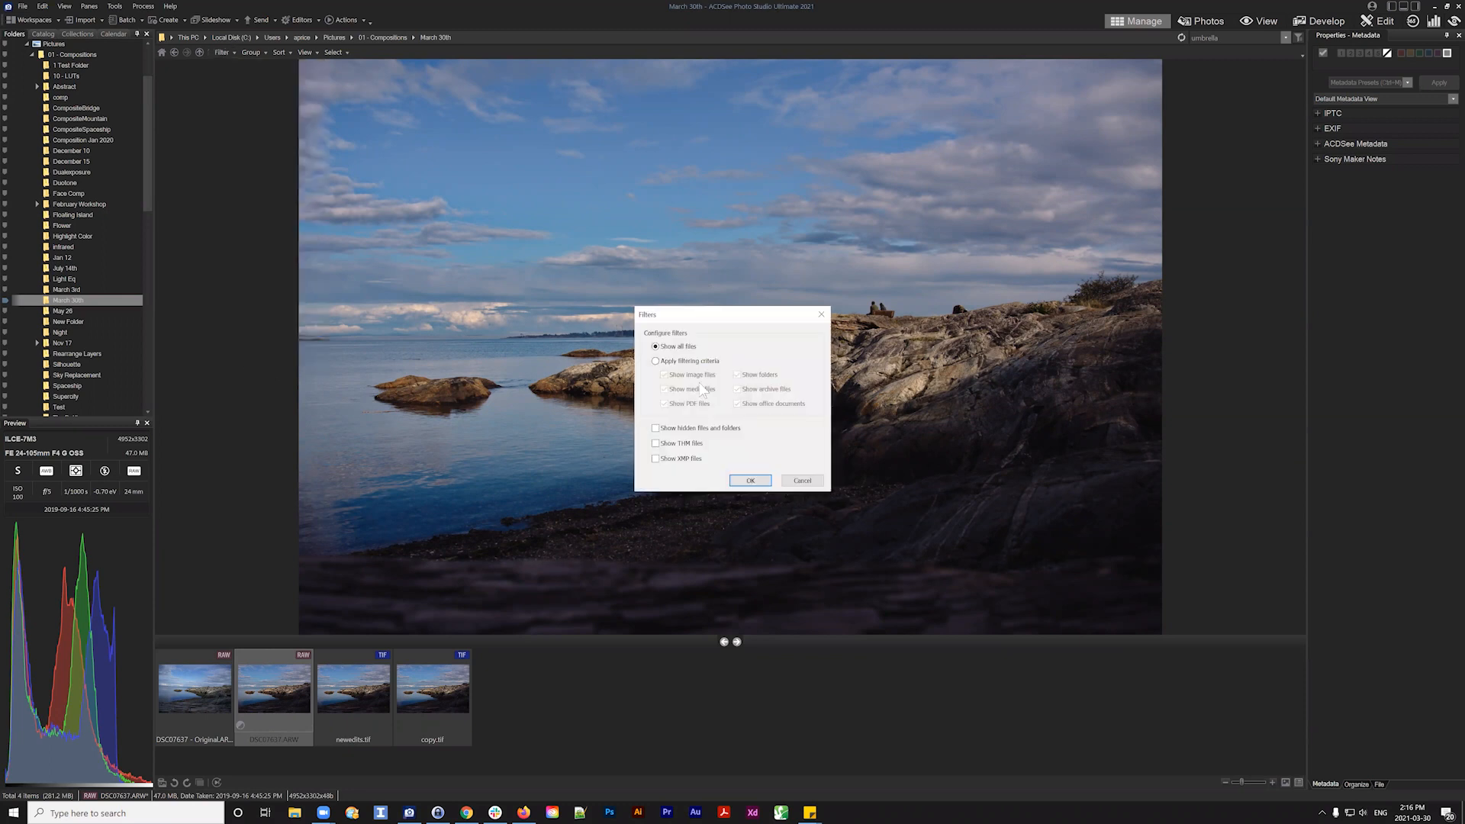
{"action": "left_click_drag", "start_coordinate": [712, 324], "coordinate": [673, 264]}
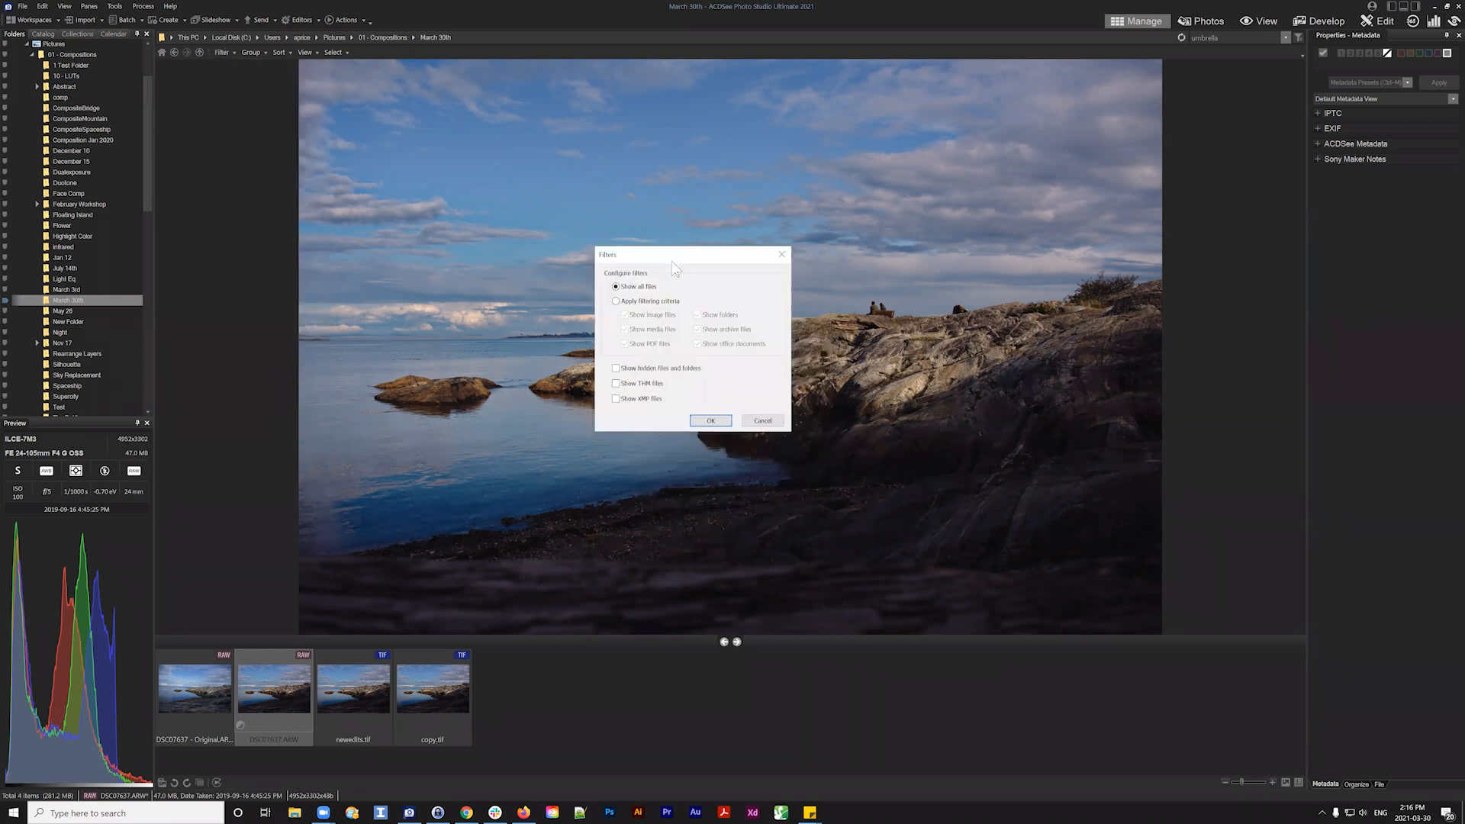
{"action": "left_click", "coordinate": [616, 399]}
{"action": "left_click", "coordinate": [615, 368]}
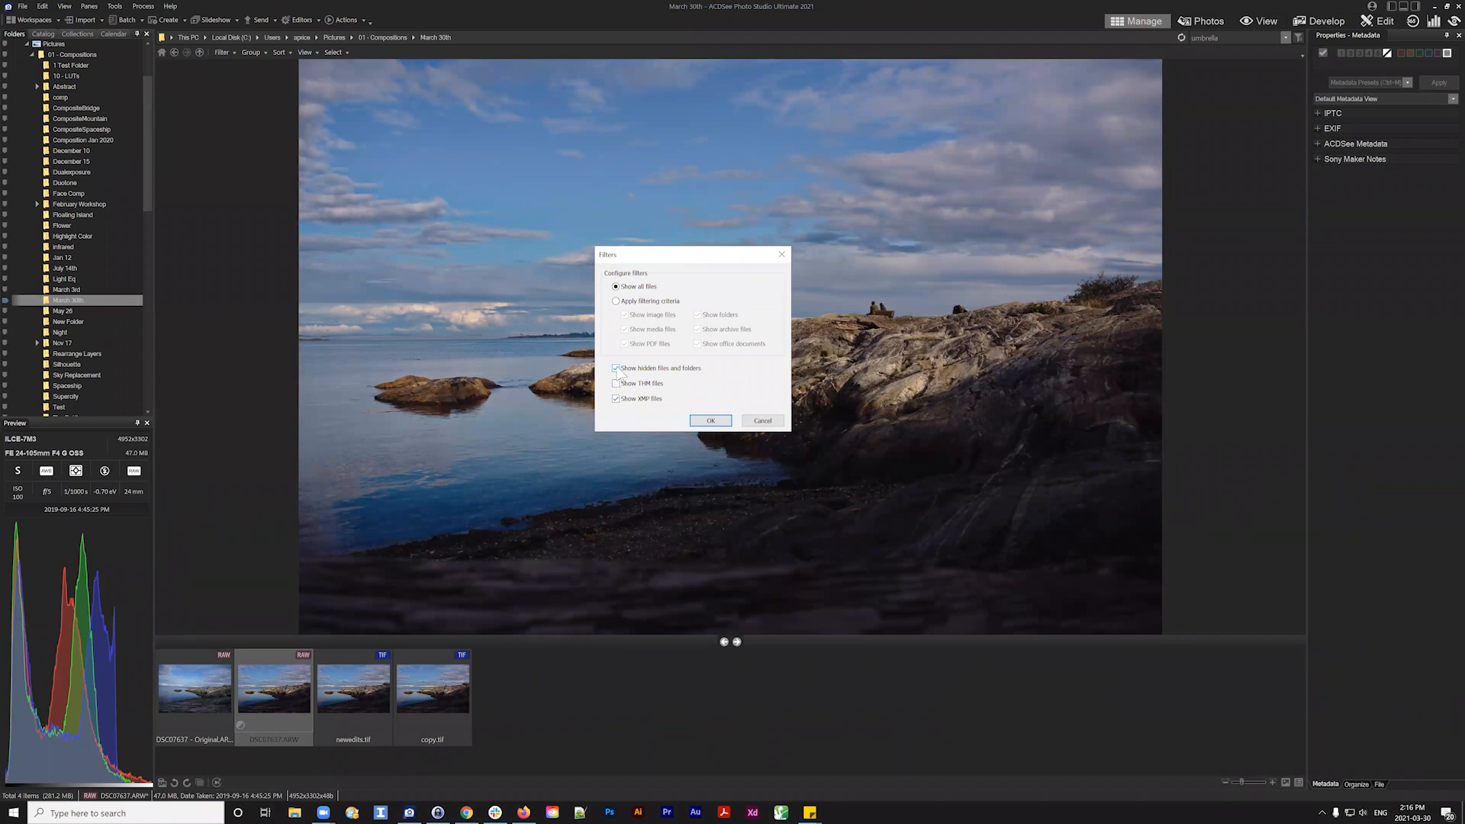
{"action": "left_click", "coordinate": [709, 421]}
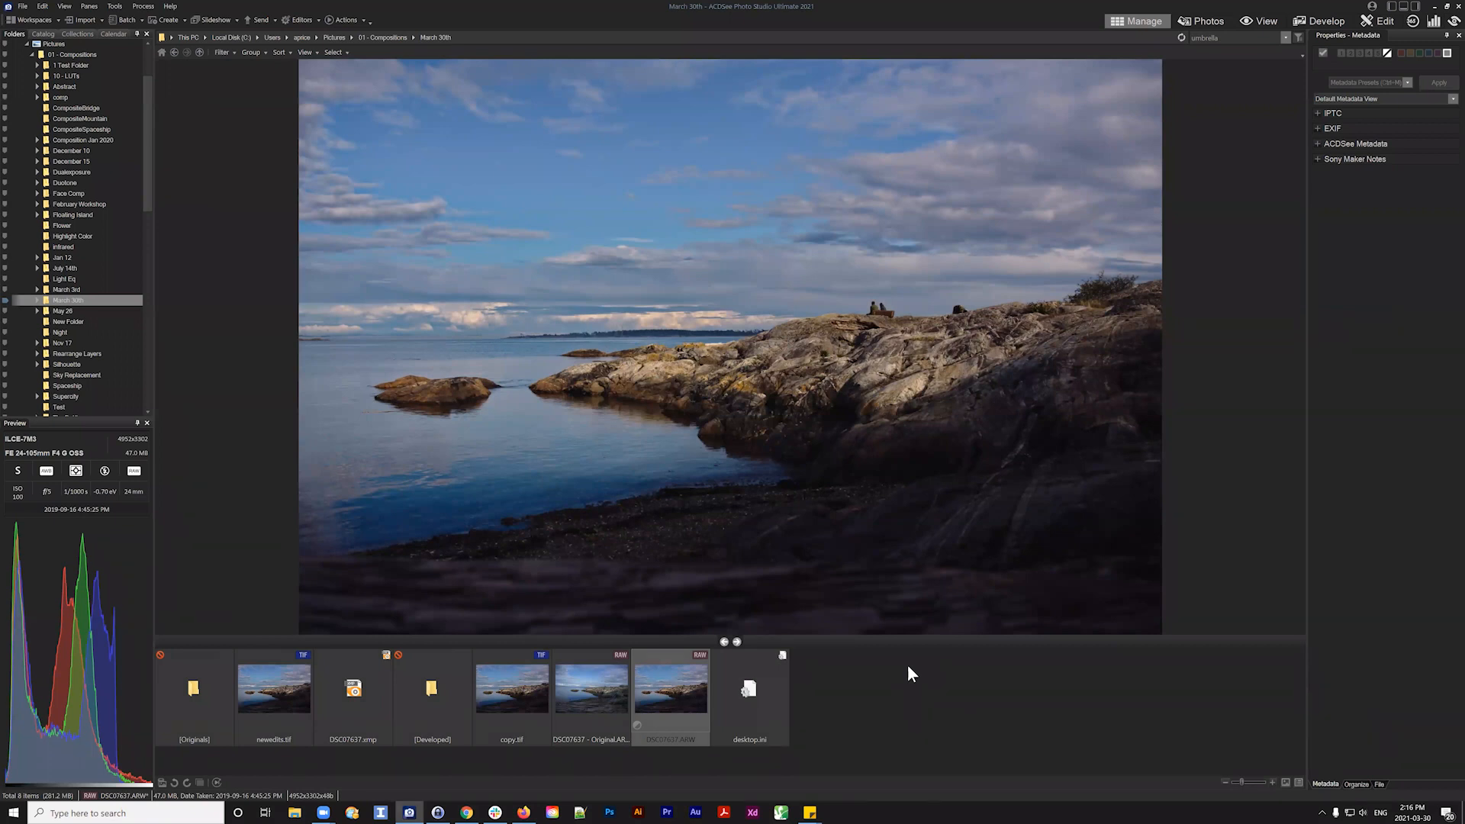
Examine the DSC07637.xmp sidecar file and the hidden [Originals] and [Developed] folders in the March 30th folder
{"action": "left_click", "coordinate": [355, 690]}
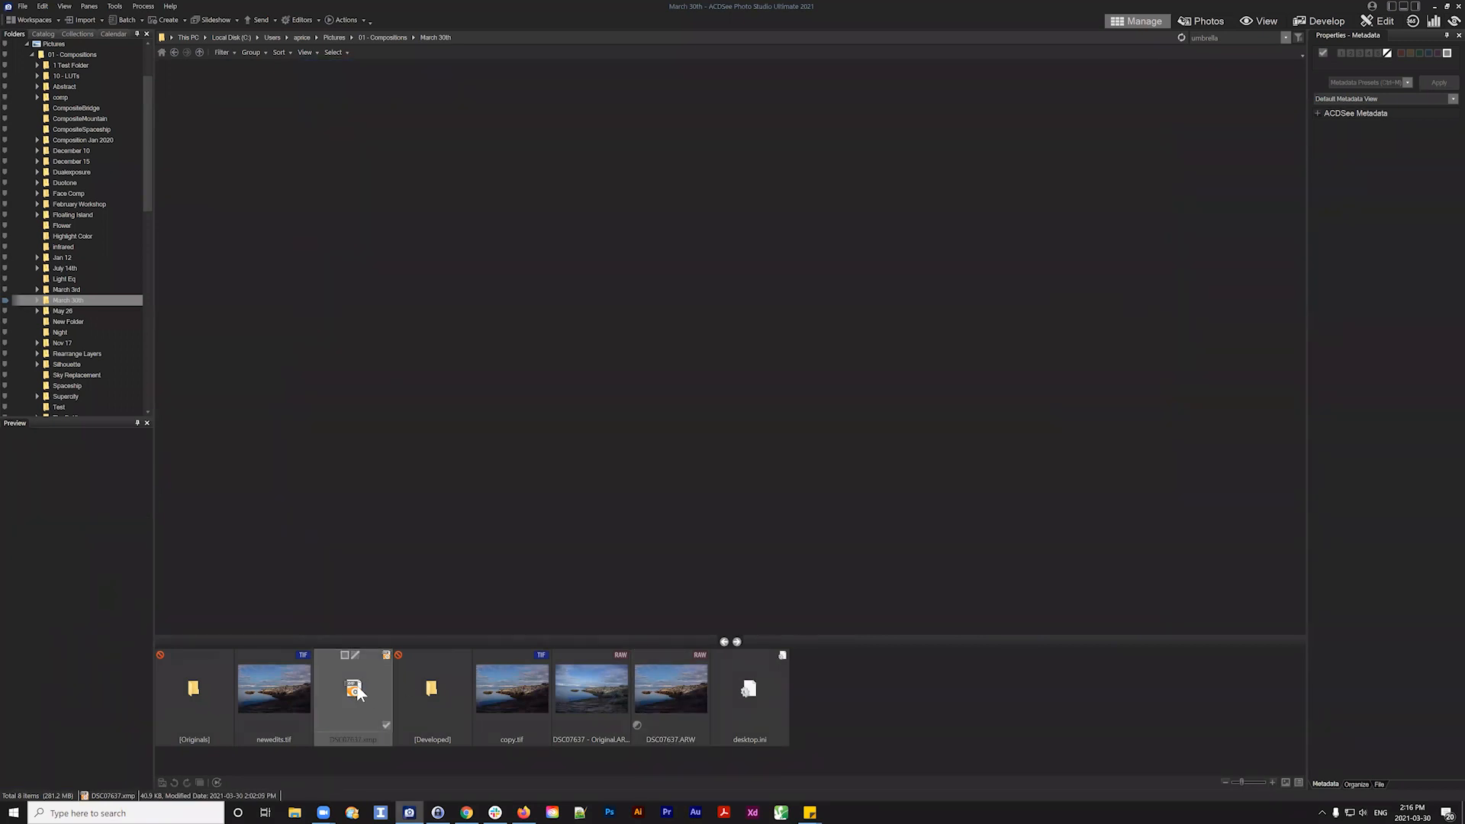
{"action": "left_click", "coordinate": [448, 704]}
{"action": "left_click", "coordinate": [219, 706]}
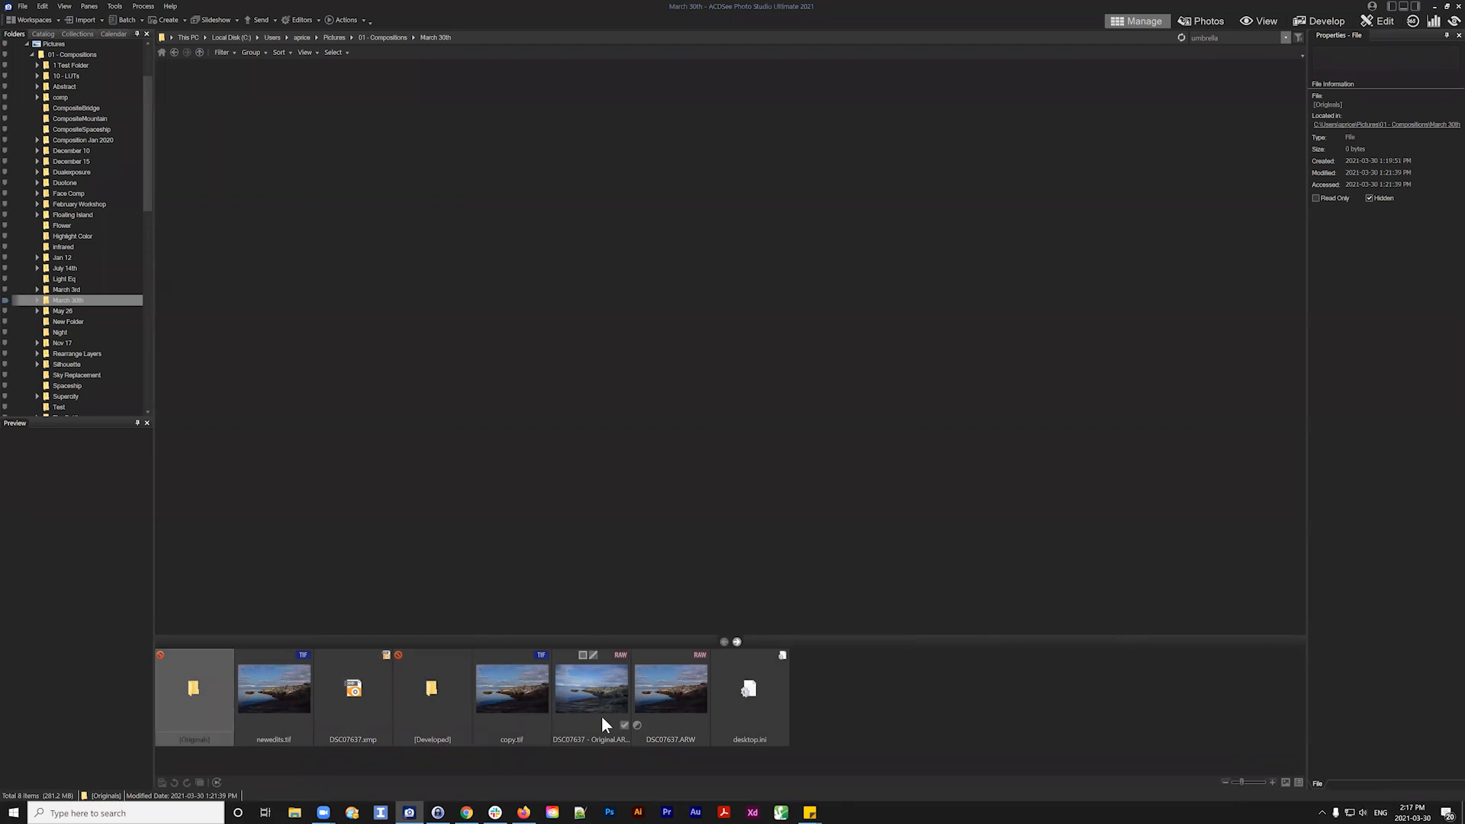
{"action": "left_click", "coordinate": [449, 702]}
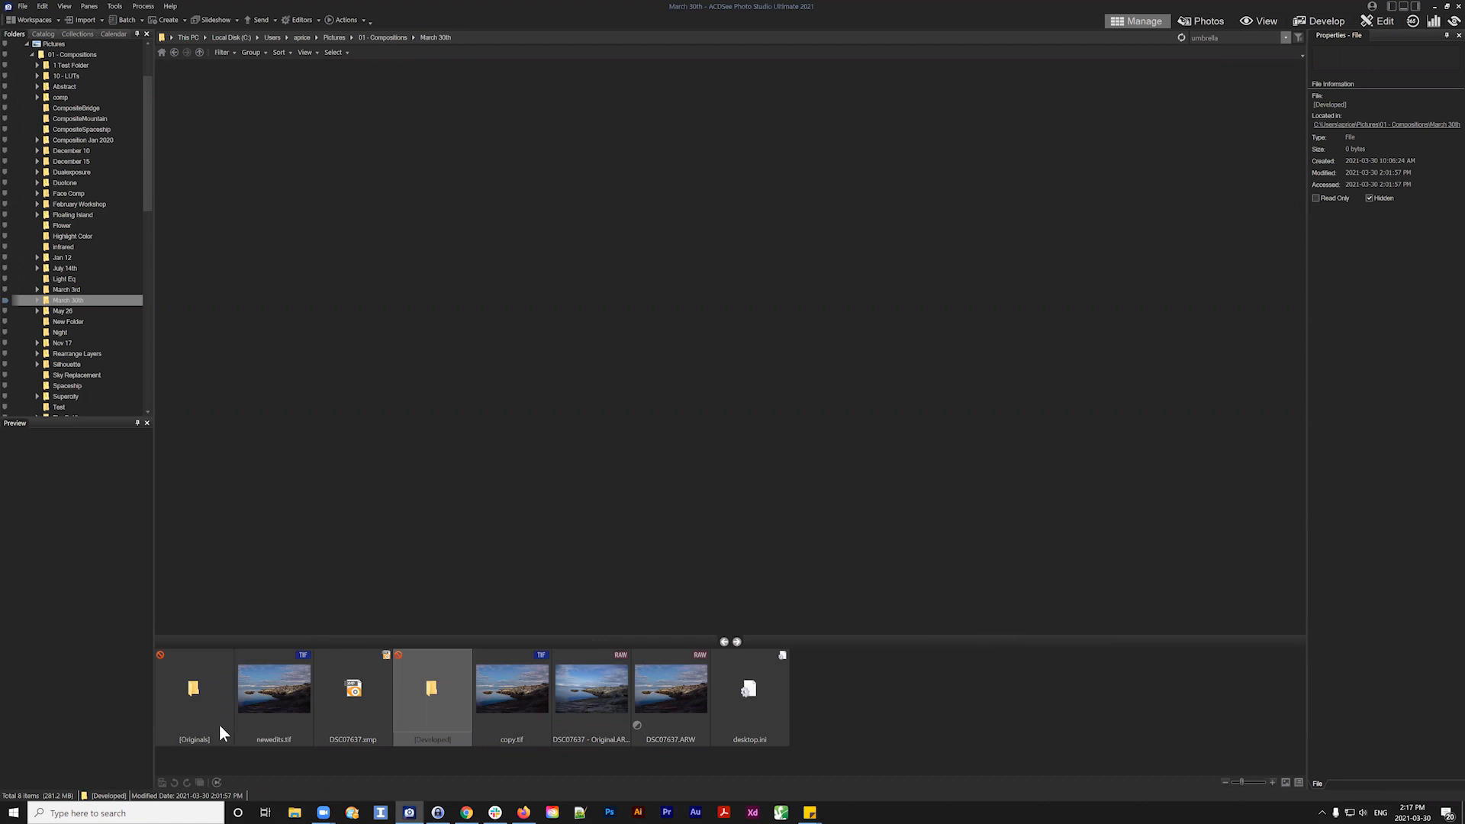
{"action": "left_click", "coordinate": [183, 701], "text": "ctrl"}
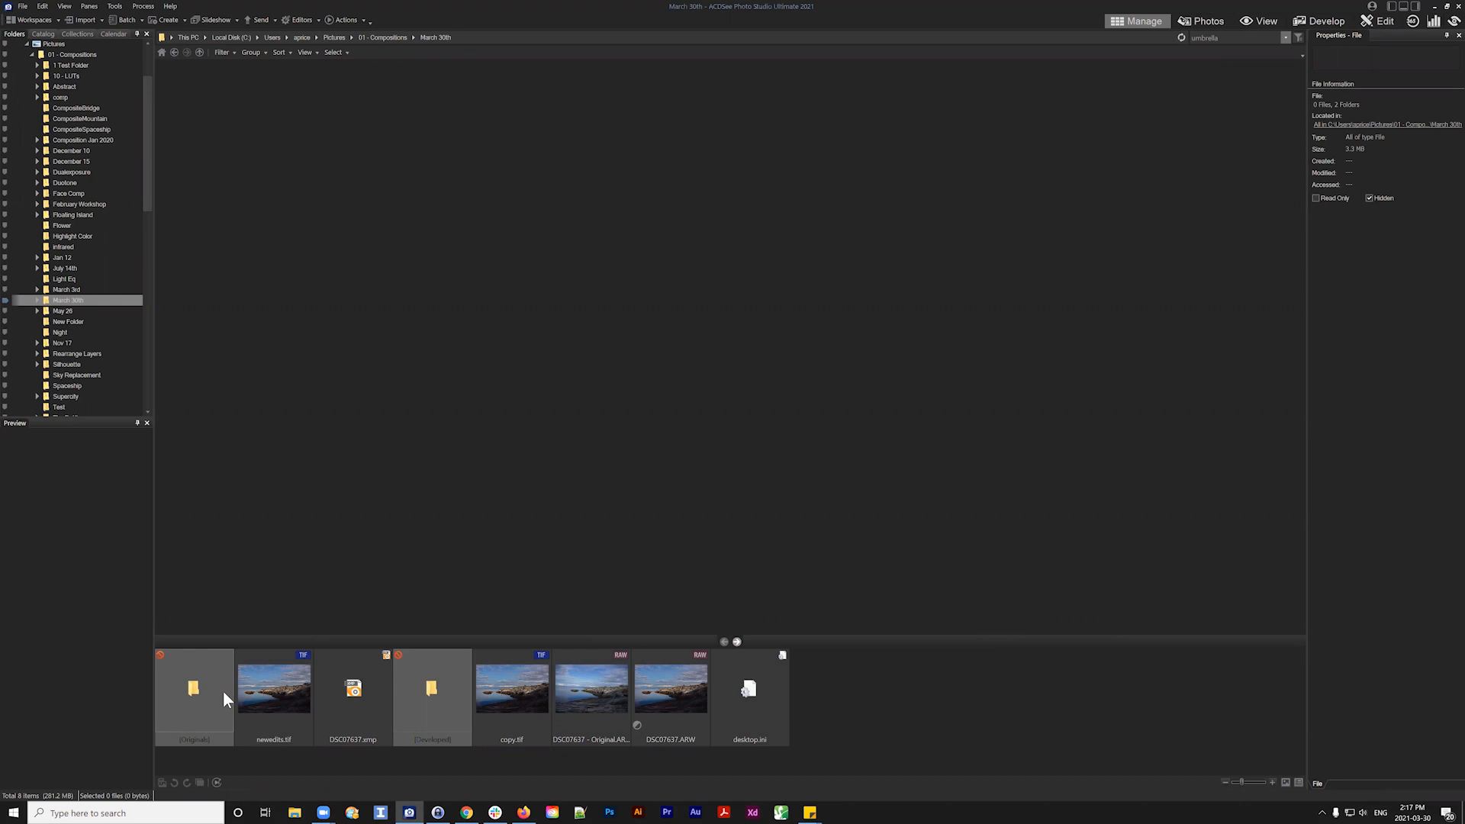
{"action": "left_click", "coordinate": [456, 734]}
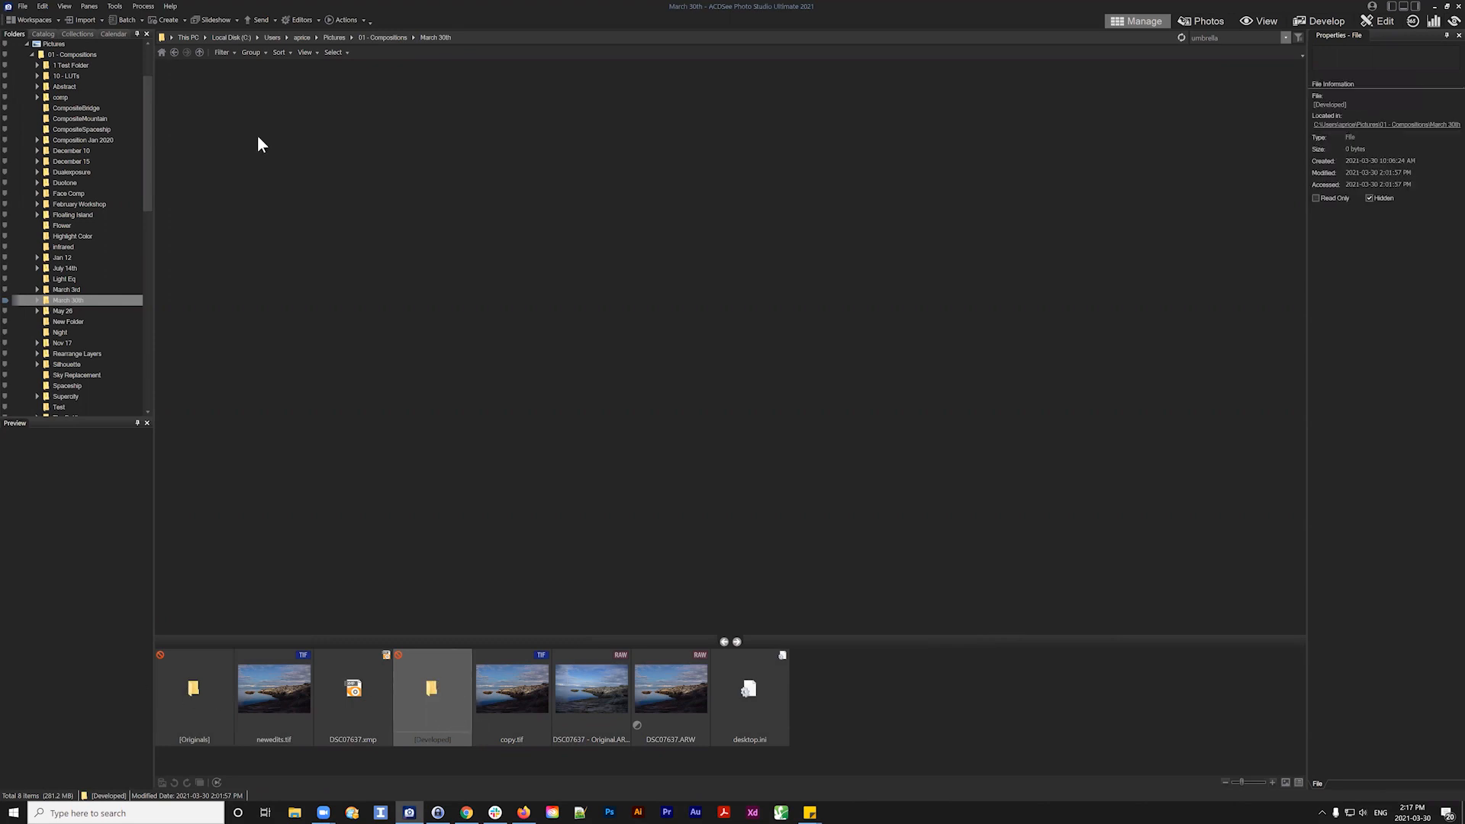
{"action": "left_click", "coordinate": [389, 684]}
Turn off the display of hidden files and folders and of XMP files in the advanced filters
{"action": "left_click", "coordinate": [222, 52]}
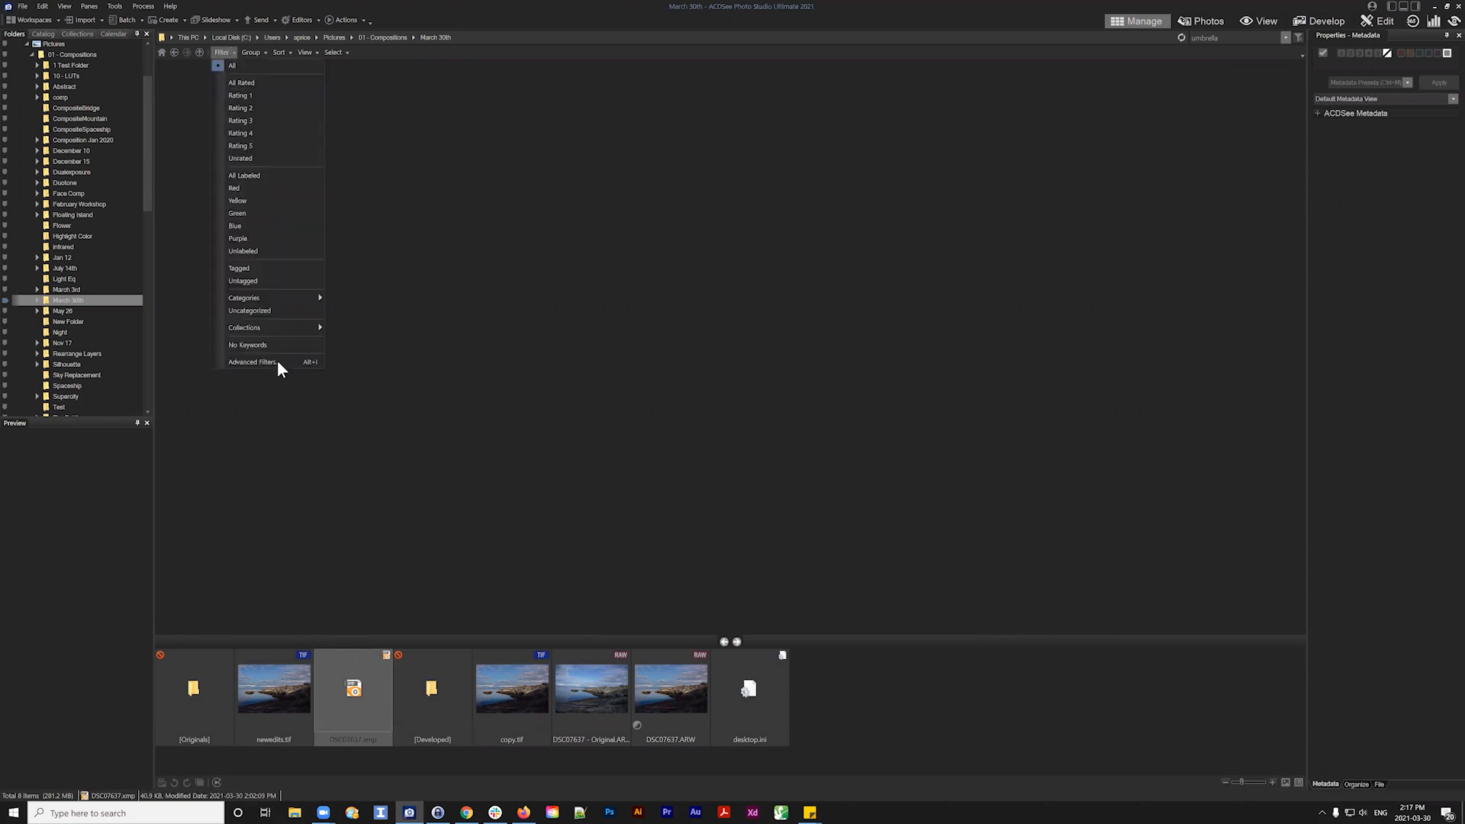
{"action": "left_click", "coordinate": [277, 364]}
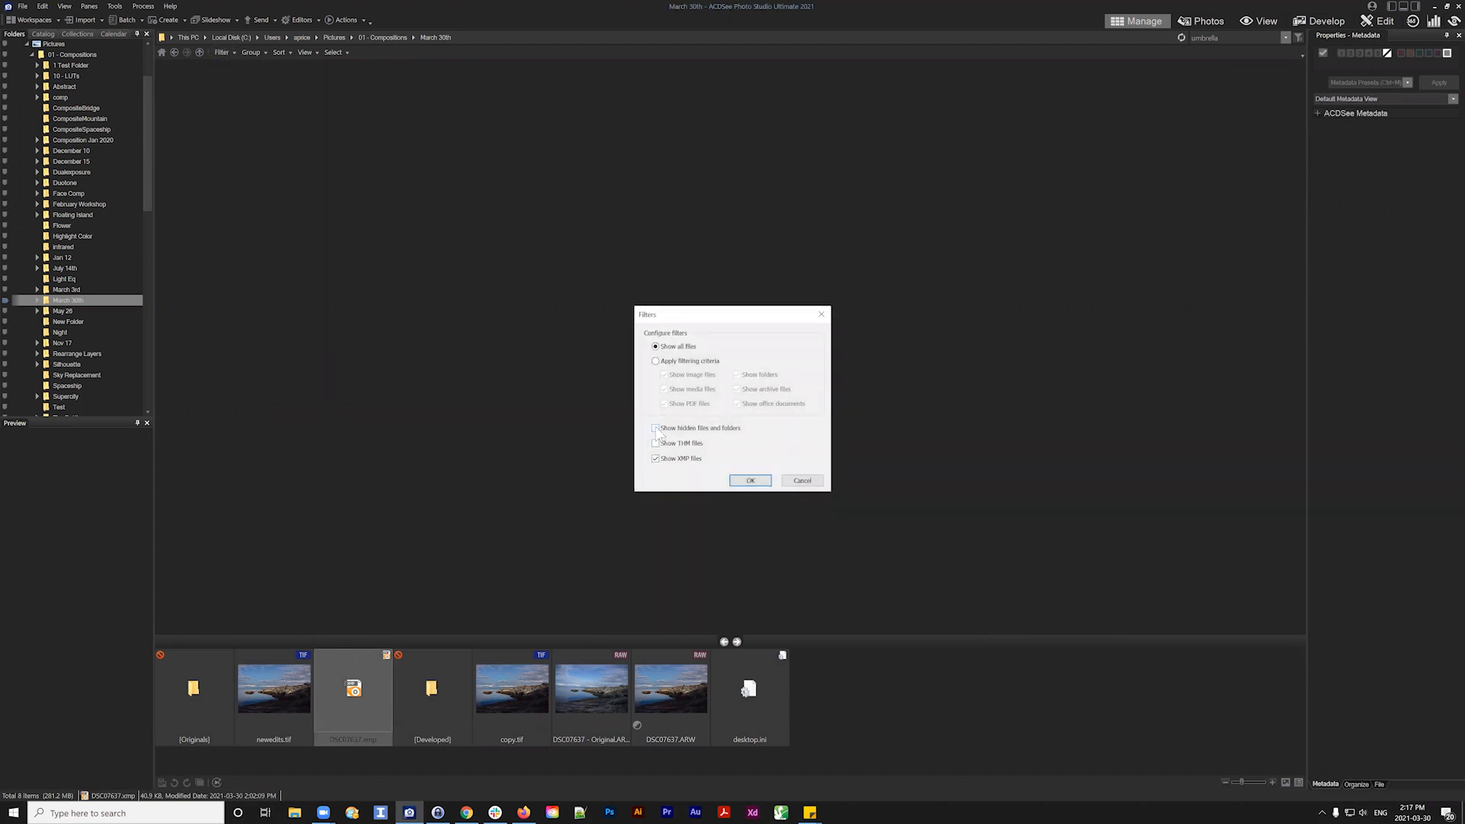
{"action": "left_click", "coordinate": [657, 429]}
{"action": "left_click", "coordinate": [750, 480]}
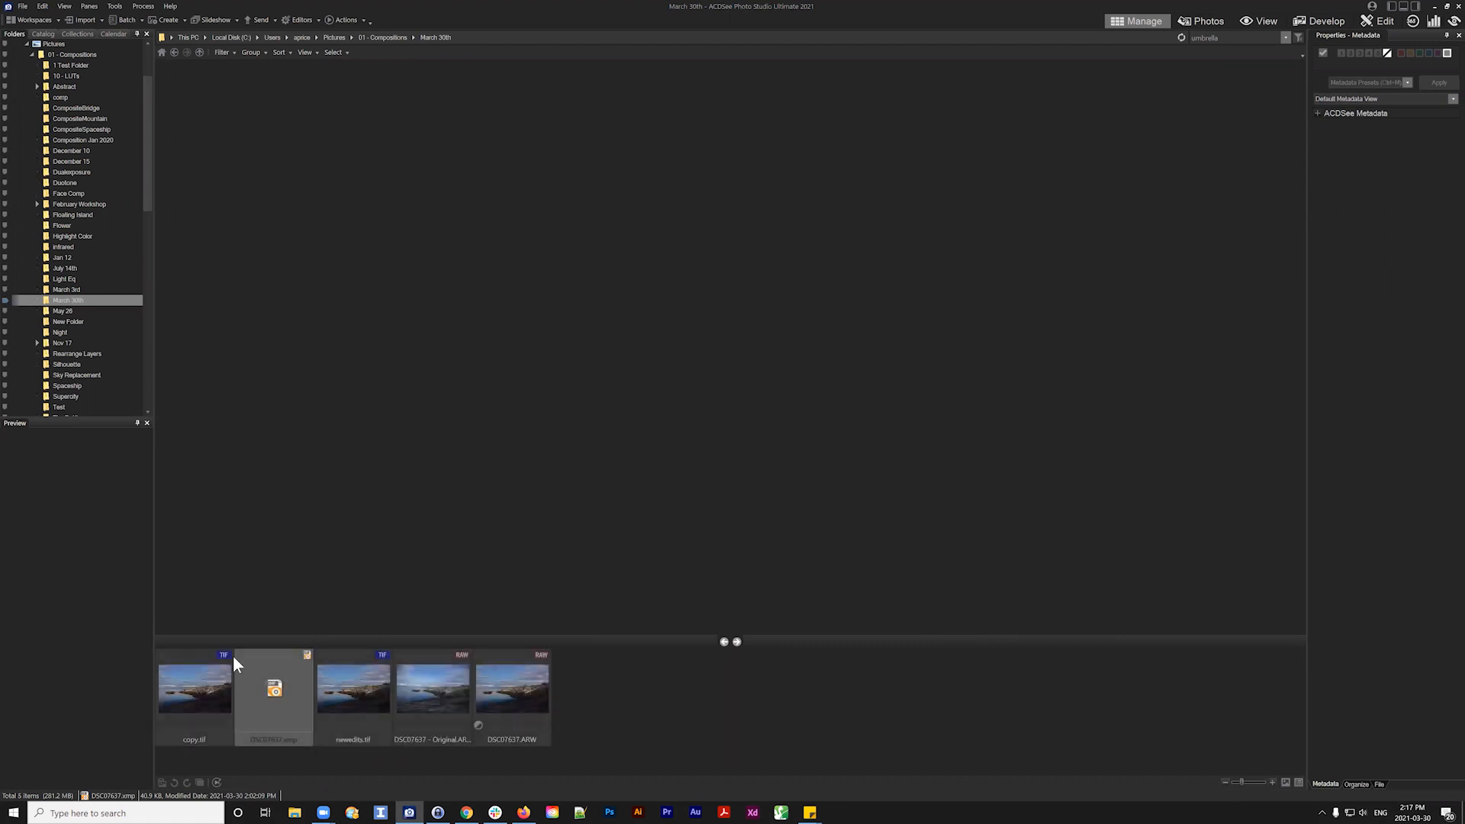
{"action": "left_click", "coordinate": [222, 52]}
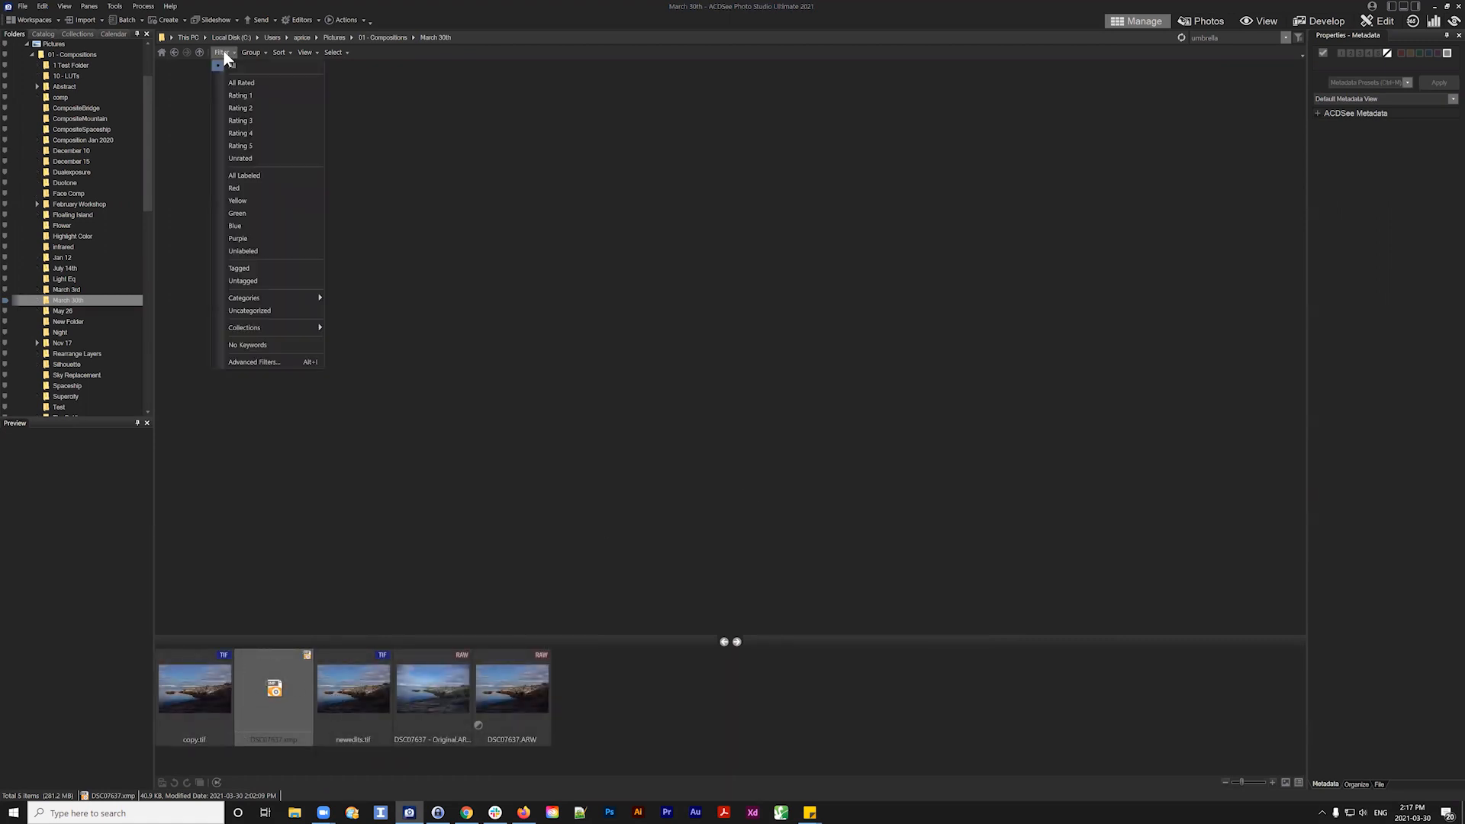
{"action": "left_click", "coordinate": [254, 361]}
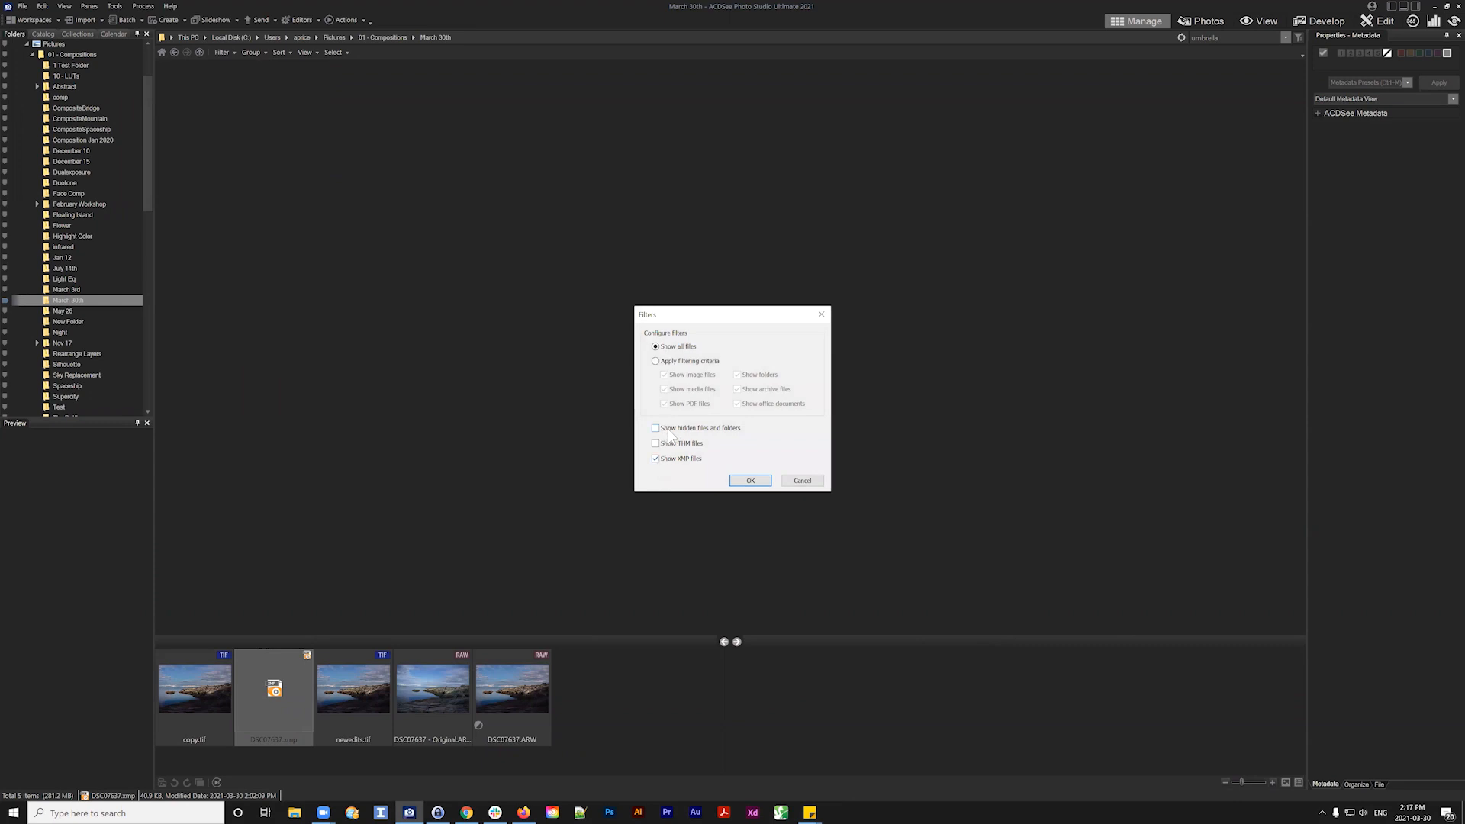
{"action": "left_click", "coordinate": [676, 459]}
{"action": "left_click", "coordinate": [750, 480]}
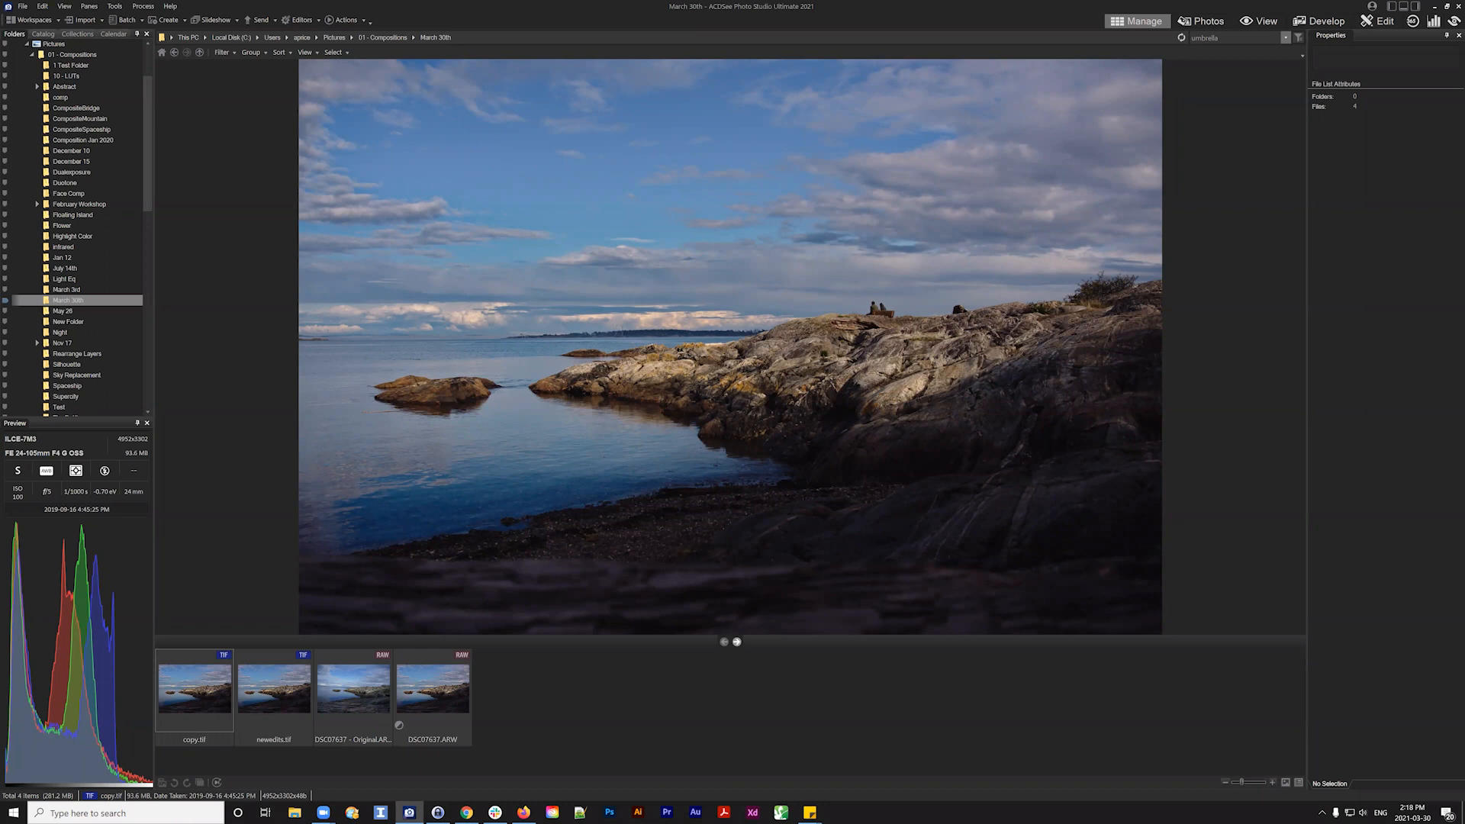
Select DSC07637 - Original.ARW and review the advanced filter options for hidden, THM and XMP files without changing them
{"action": "left_click", "coordinate": [359, 685]}
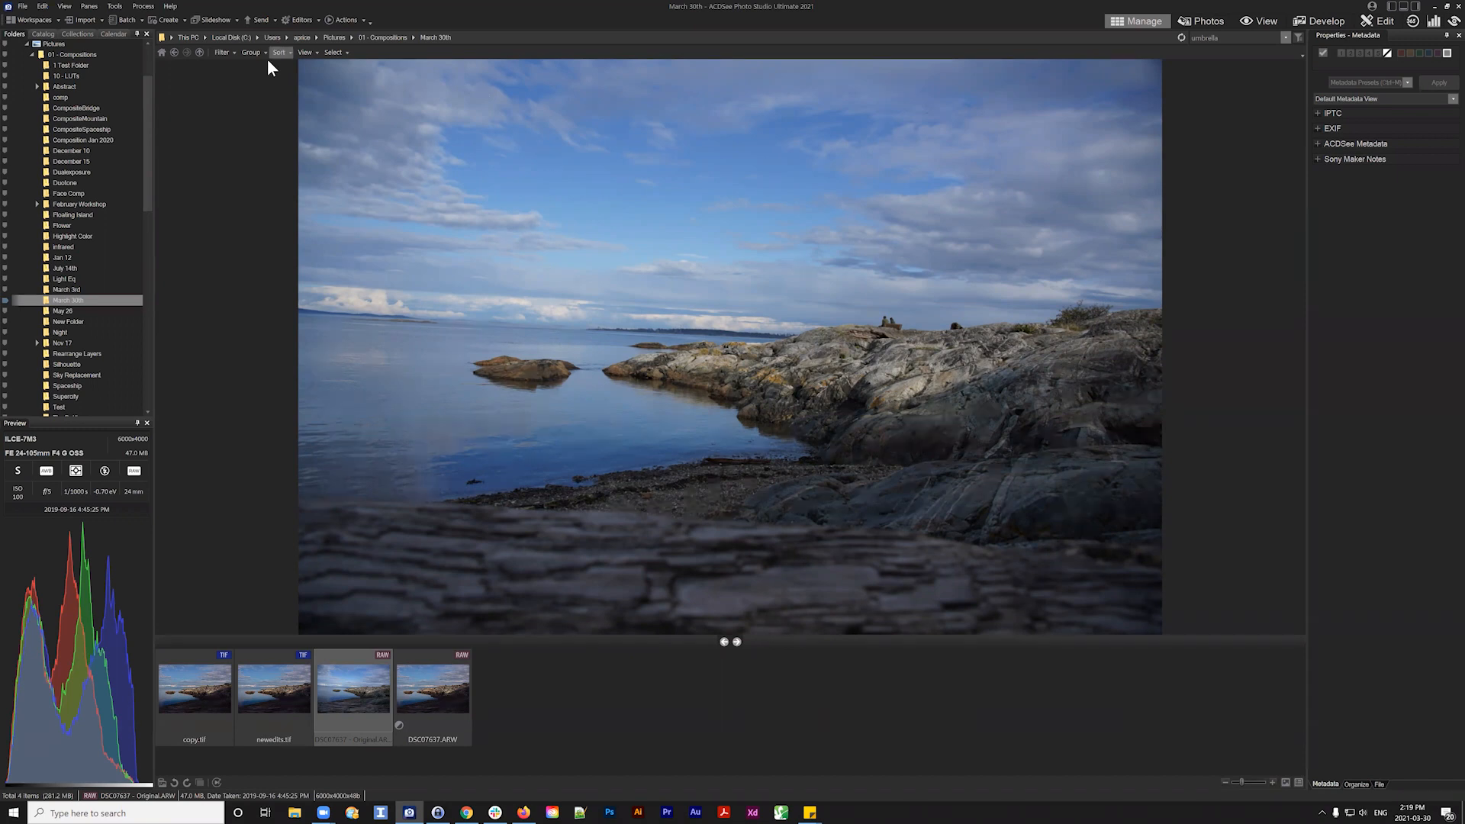
{"action": "left_click", "coordinate": [224, 53]}
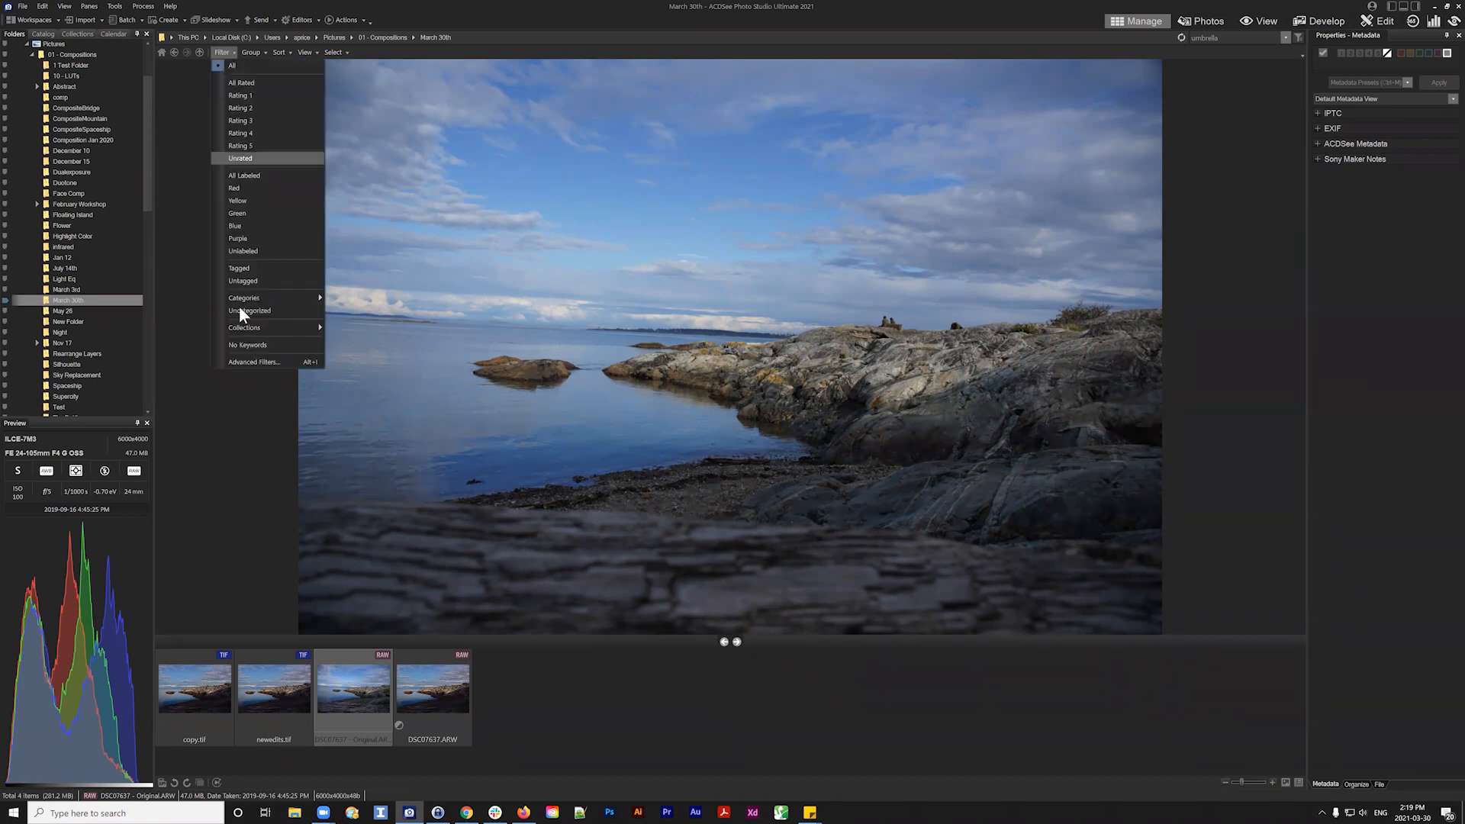
{"action": "left_click", "coordinate": [246, 362]}
{"action": "left_click_drag", "start_coordinate": [697, 323], "coordinate": [715, 339]}
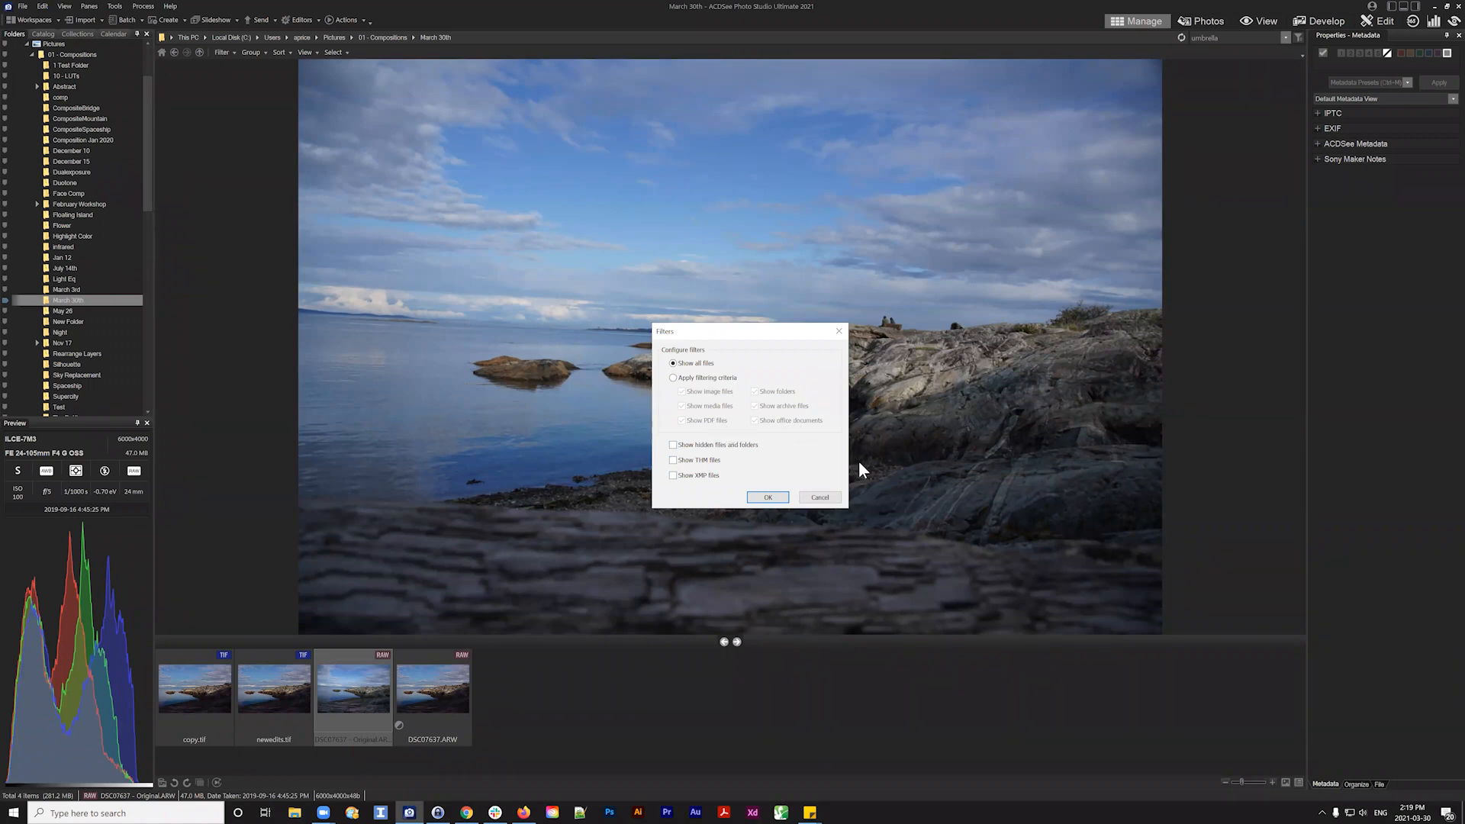
{"action": "left_click", "coordinate": [818, 497]}
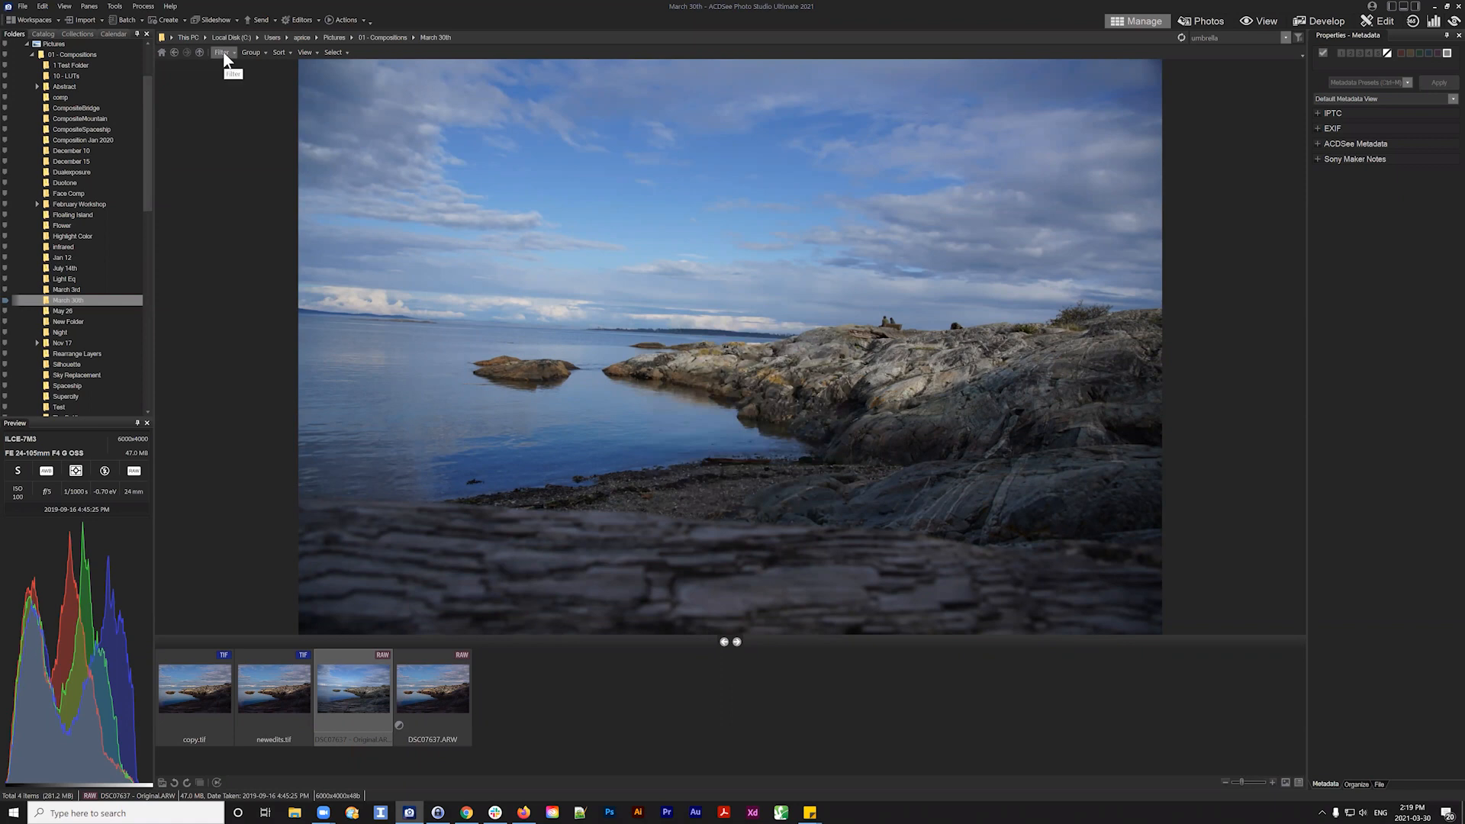
{"action": "left_click", "coordinate": [66, 7]}
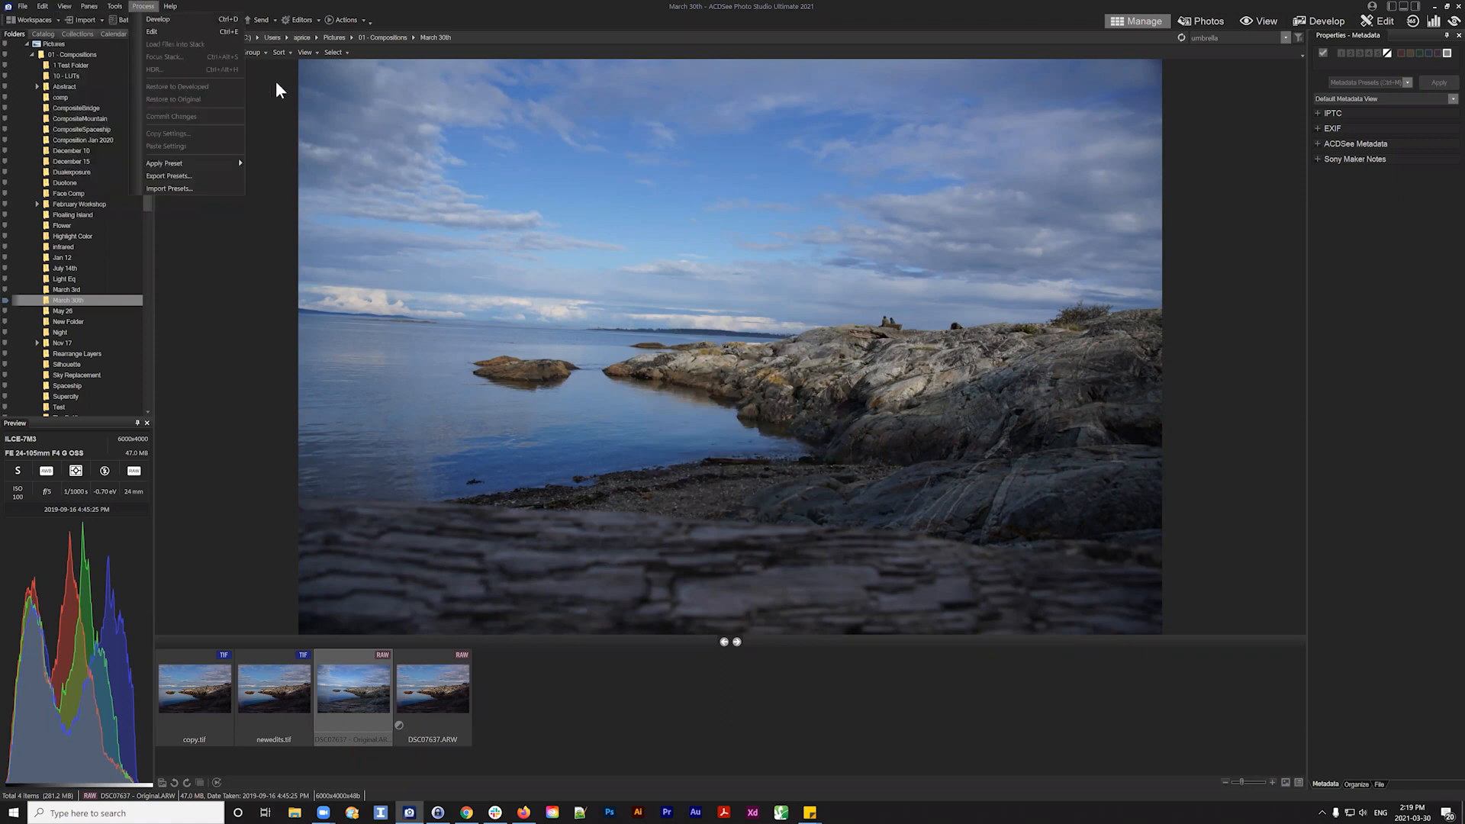
{"action": "left_click", "coordinate": [230, 70]}
{"action": "left_click", "coordinate": [221, 51]}
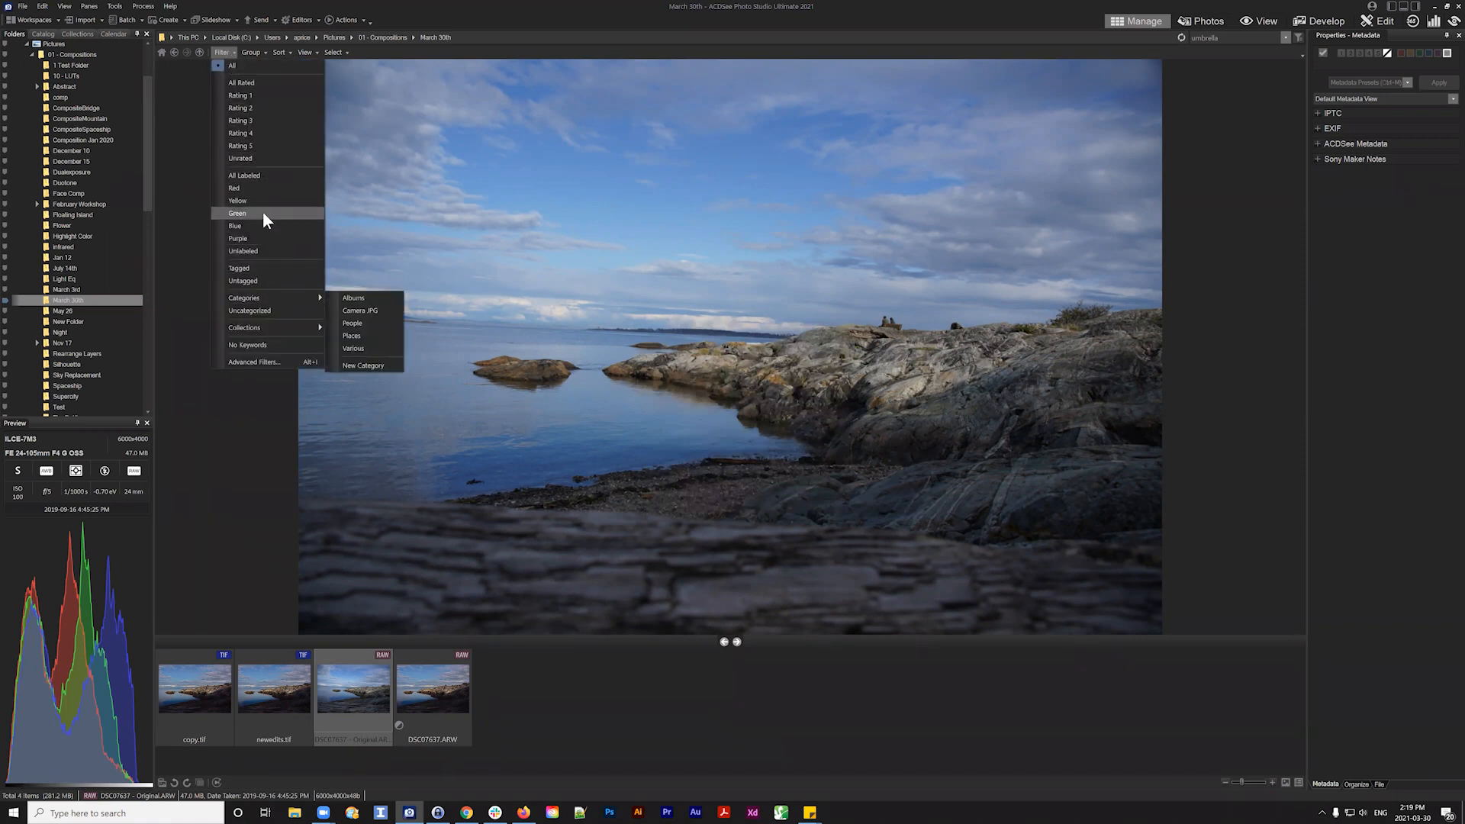
{"action": "left_click", "coordinate": [193, 141]}
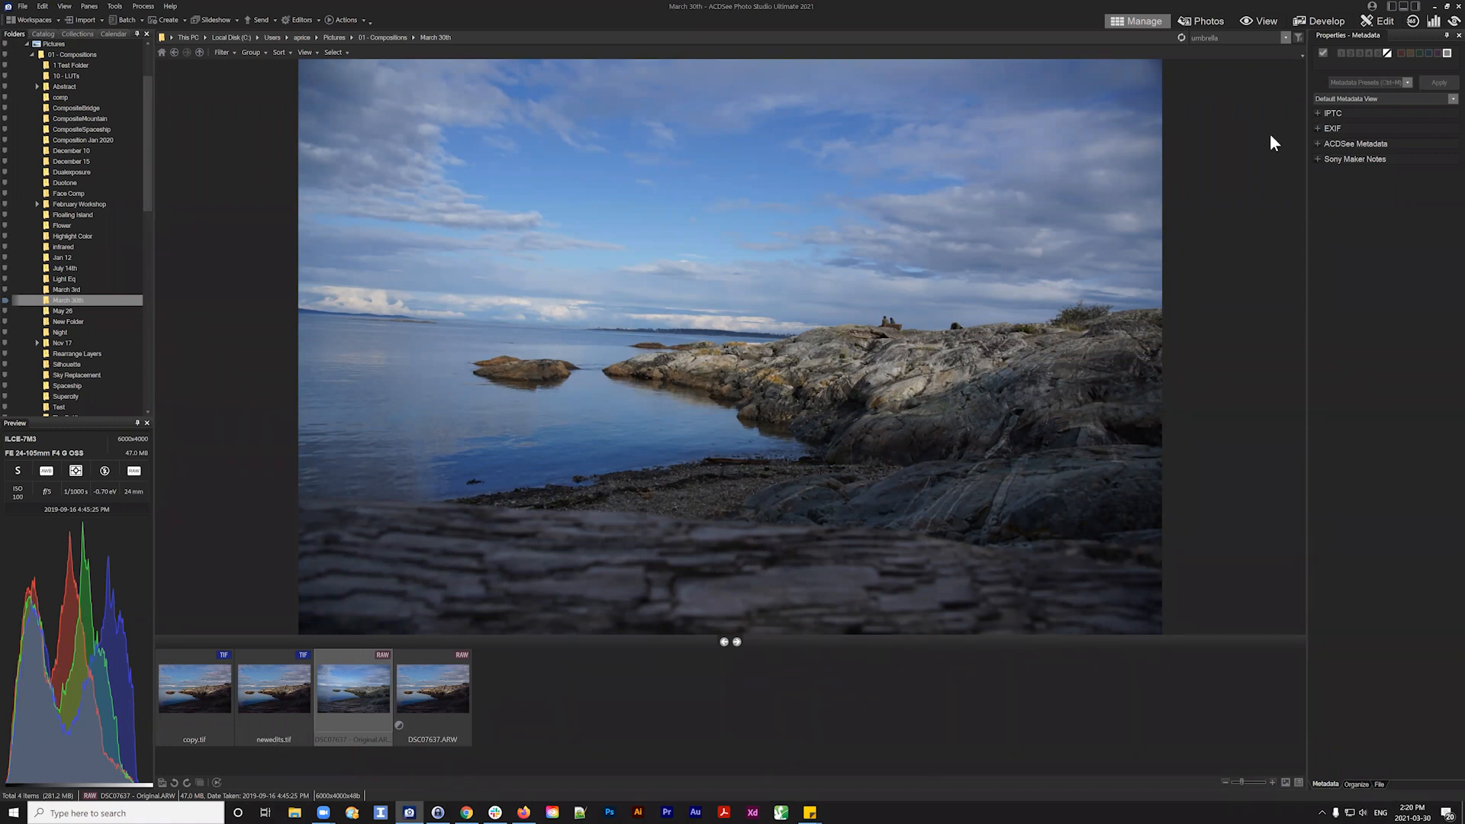
Open DSC07637 - Original.ARW in Develop mode and check the Save As options for a TIFF copy, cancelling without saving
{"action": "left_click", "coordinate": [1322, 23]}
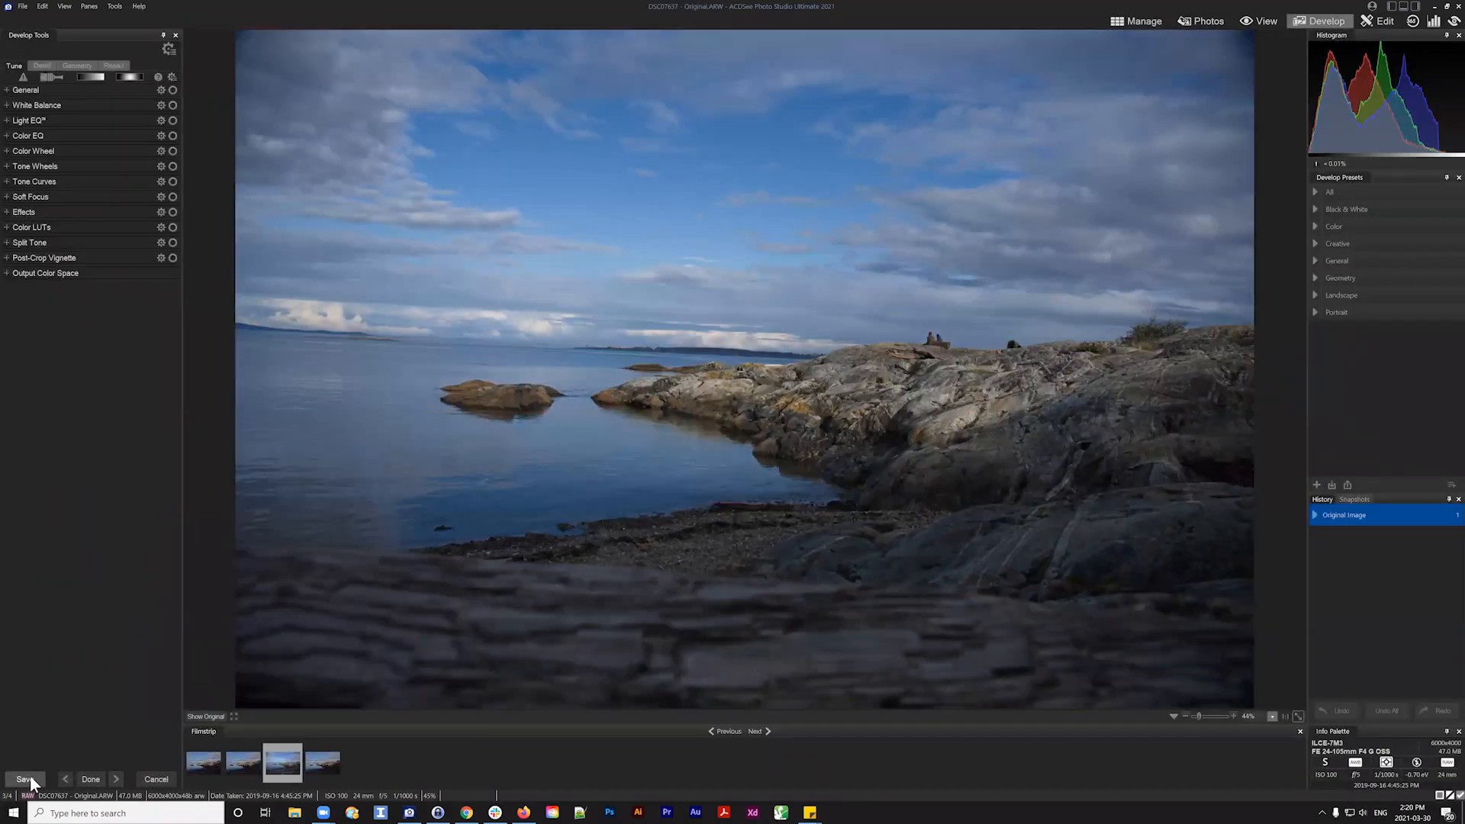
{"action": "left_click", "coordinate": [29, 775]}
{"action": "left_click", "coordinate": [48, 753]}
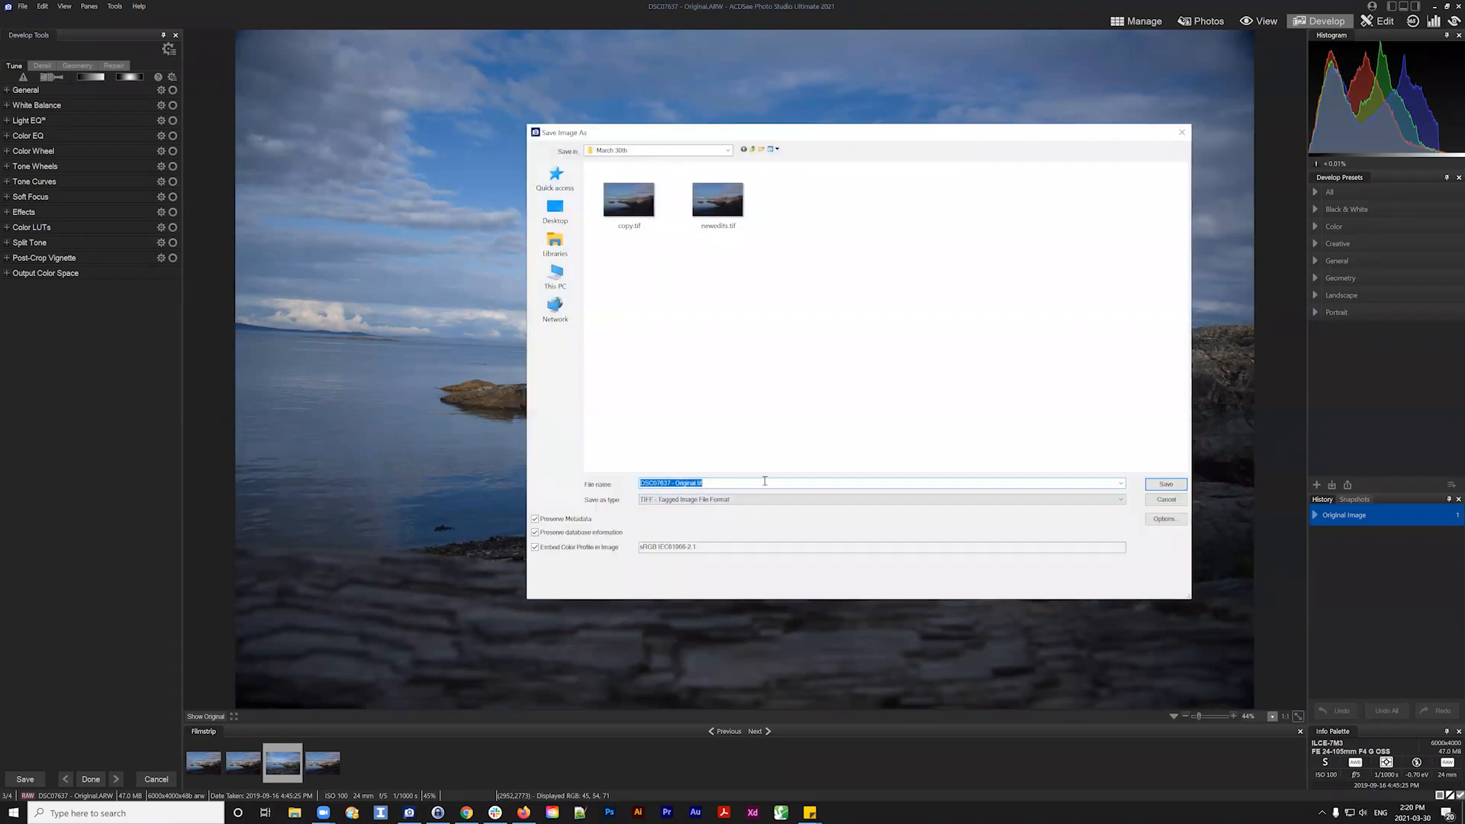
{"action": "left_click", "coordinate": [1167, 500]}
Review the file formats available for exporting the original RAW and cancel the export
{"action": "left_click", "coordinate": [15, 777]}
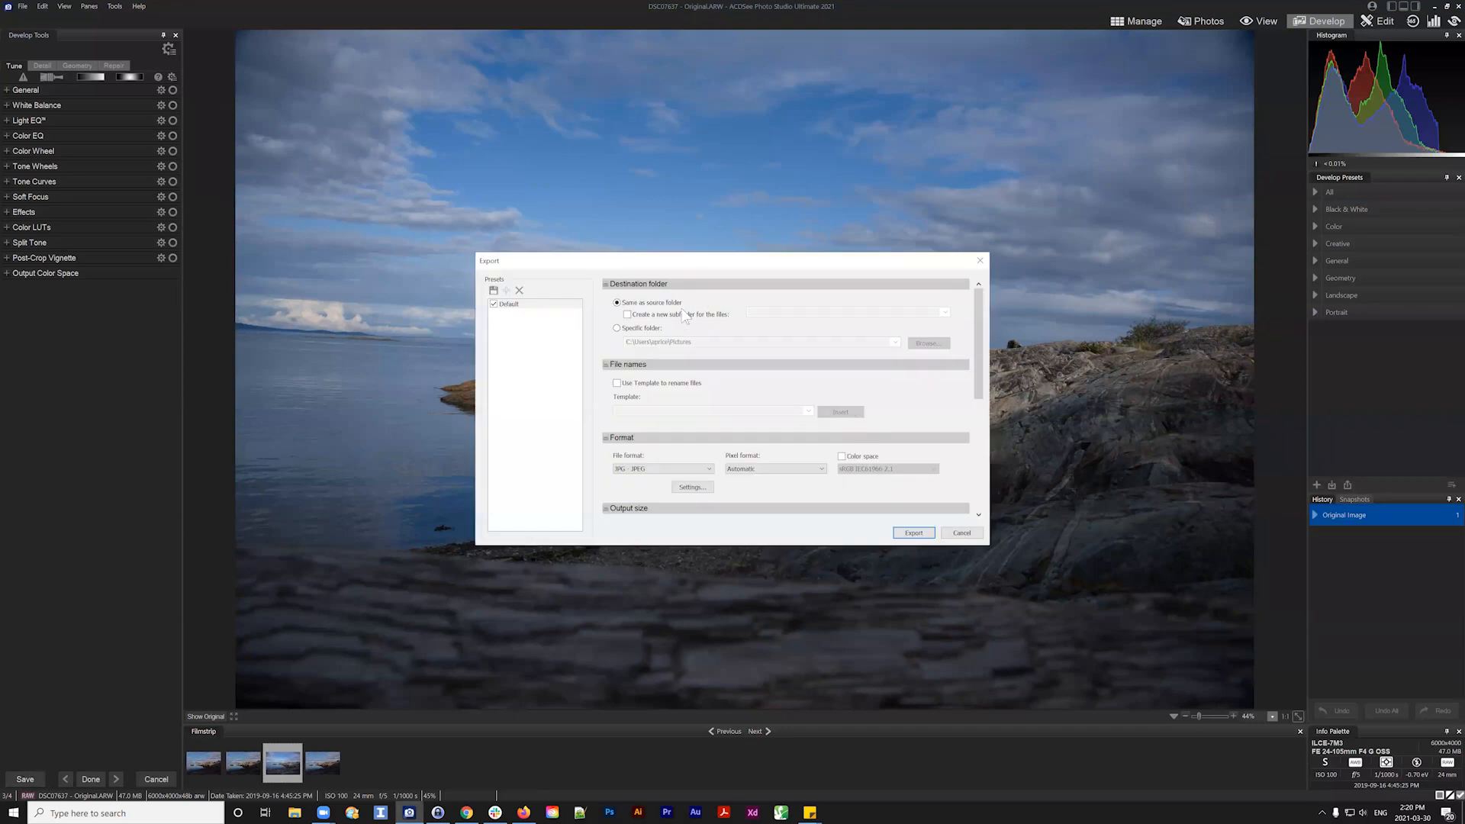
{"action": "left_click", "coordinate": [708, 469]}
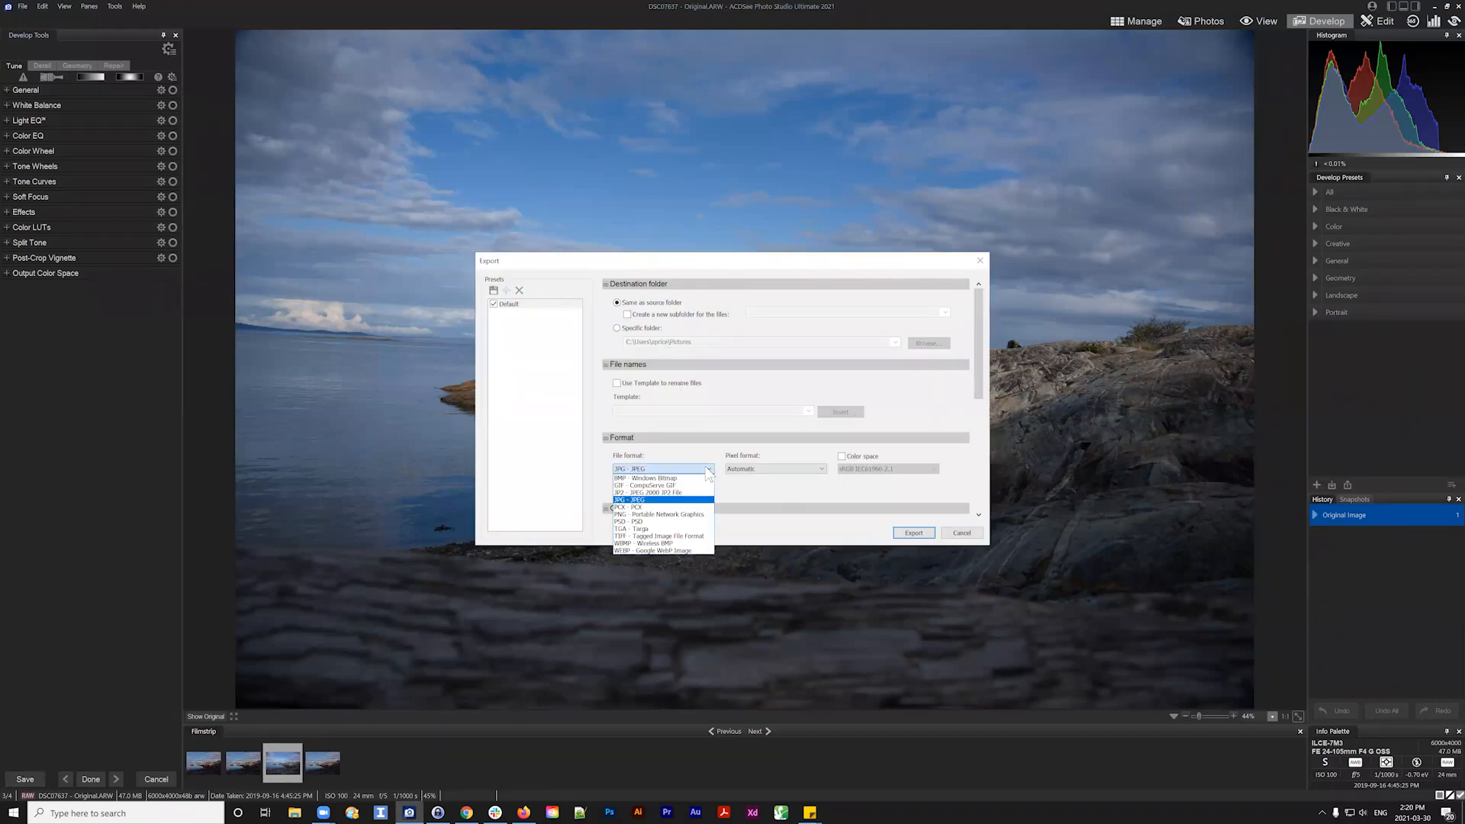
{"action": "left_click", "coordinate": [706, 470]}
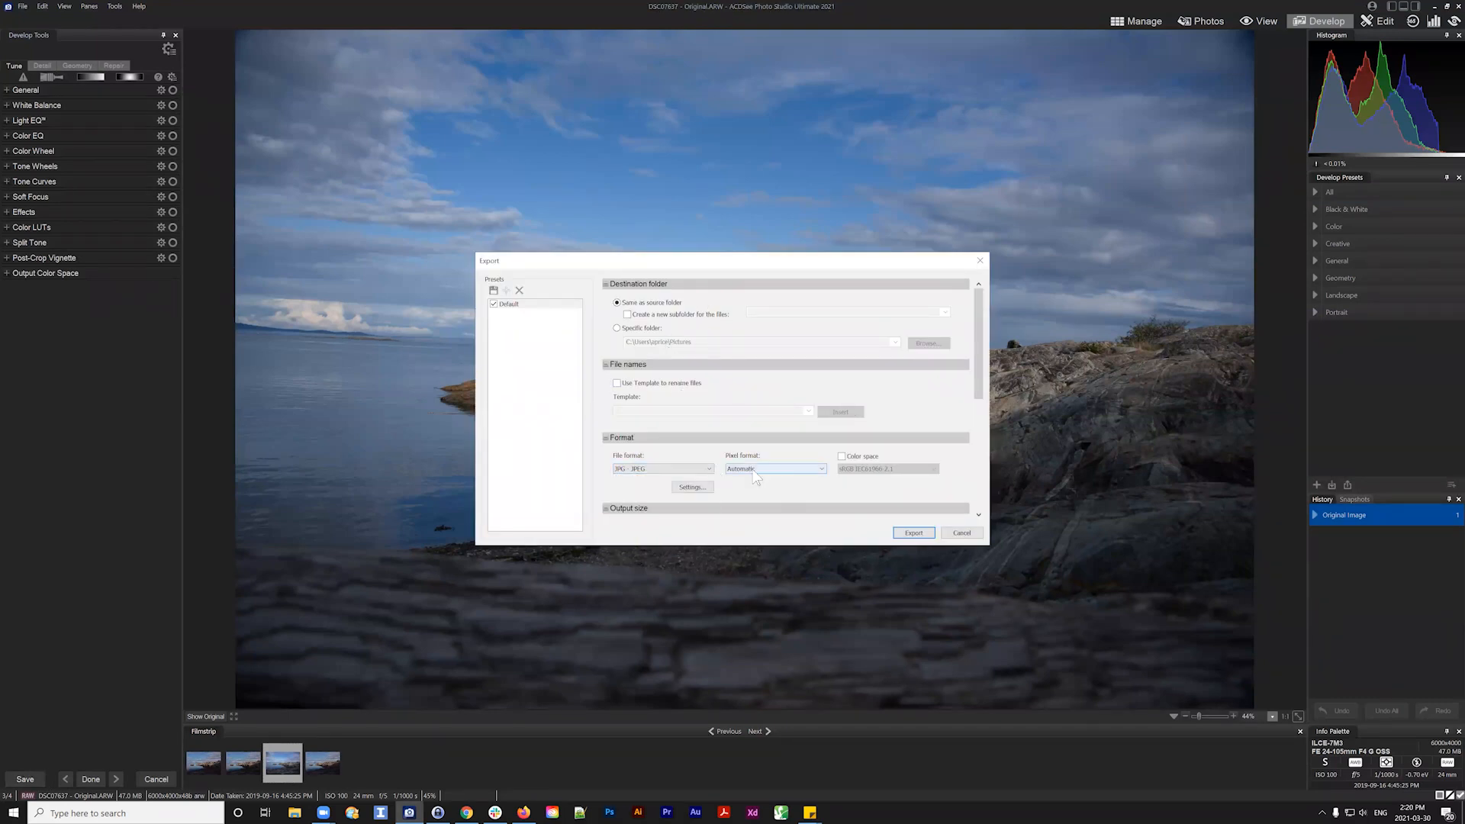
{"action": "left_click", "coordinate": [686, 470]}
{"action": "left_click", "coordinate": [686, 470]}
{"action": "left_click", "coordinate": [959, 533]}
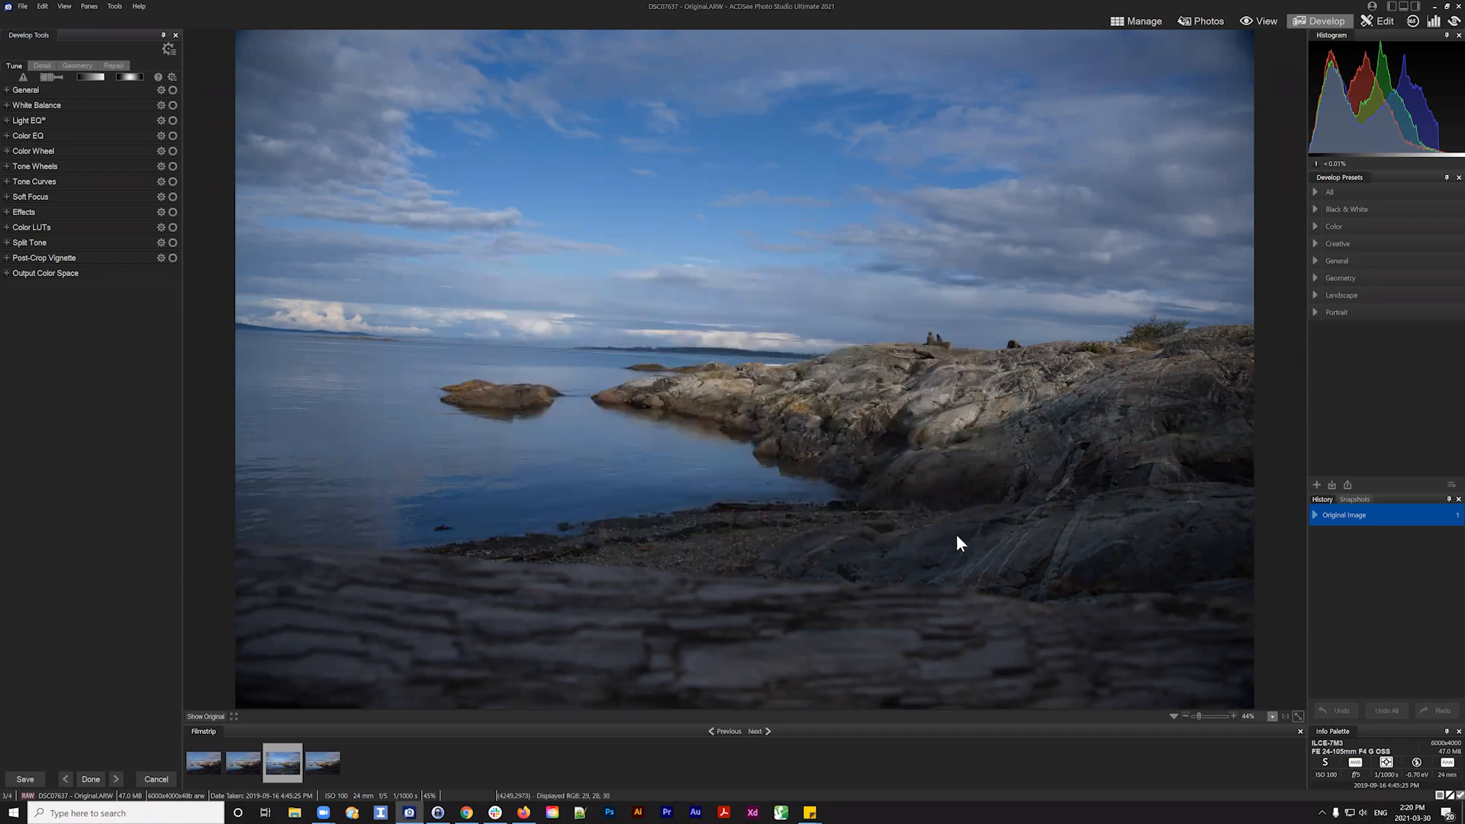
Return to Manage mode, select DSC07637.ARW and review the commands available for it without applying any
{"action": "left_click", "coordinate": [1131, 21]}
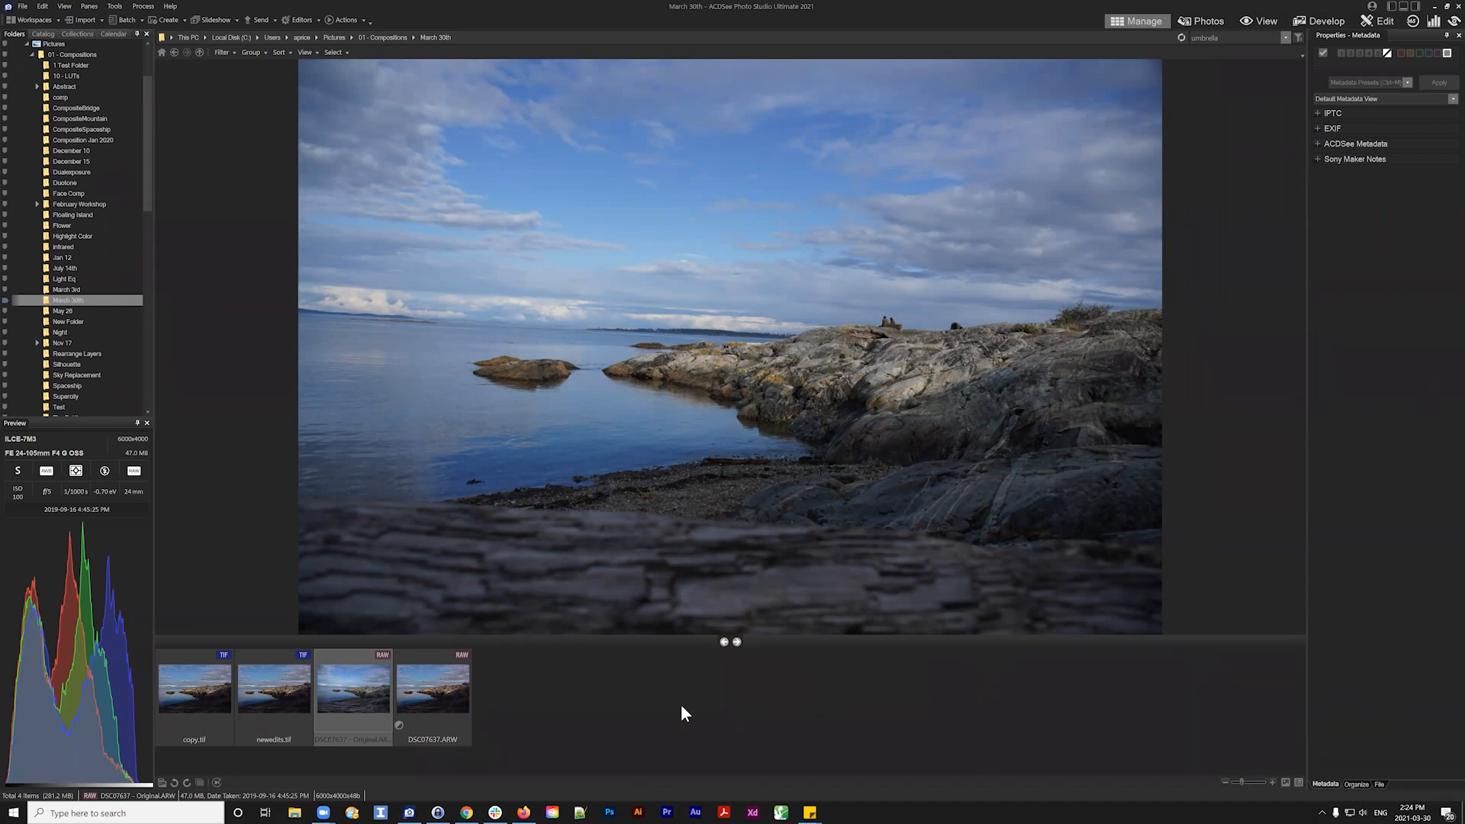
{"action": "left_click", "coordinate": [464, 708]}
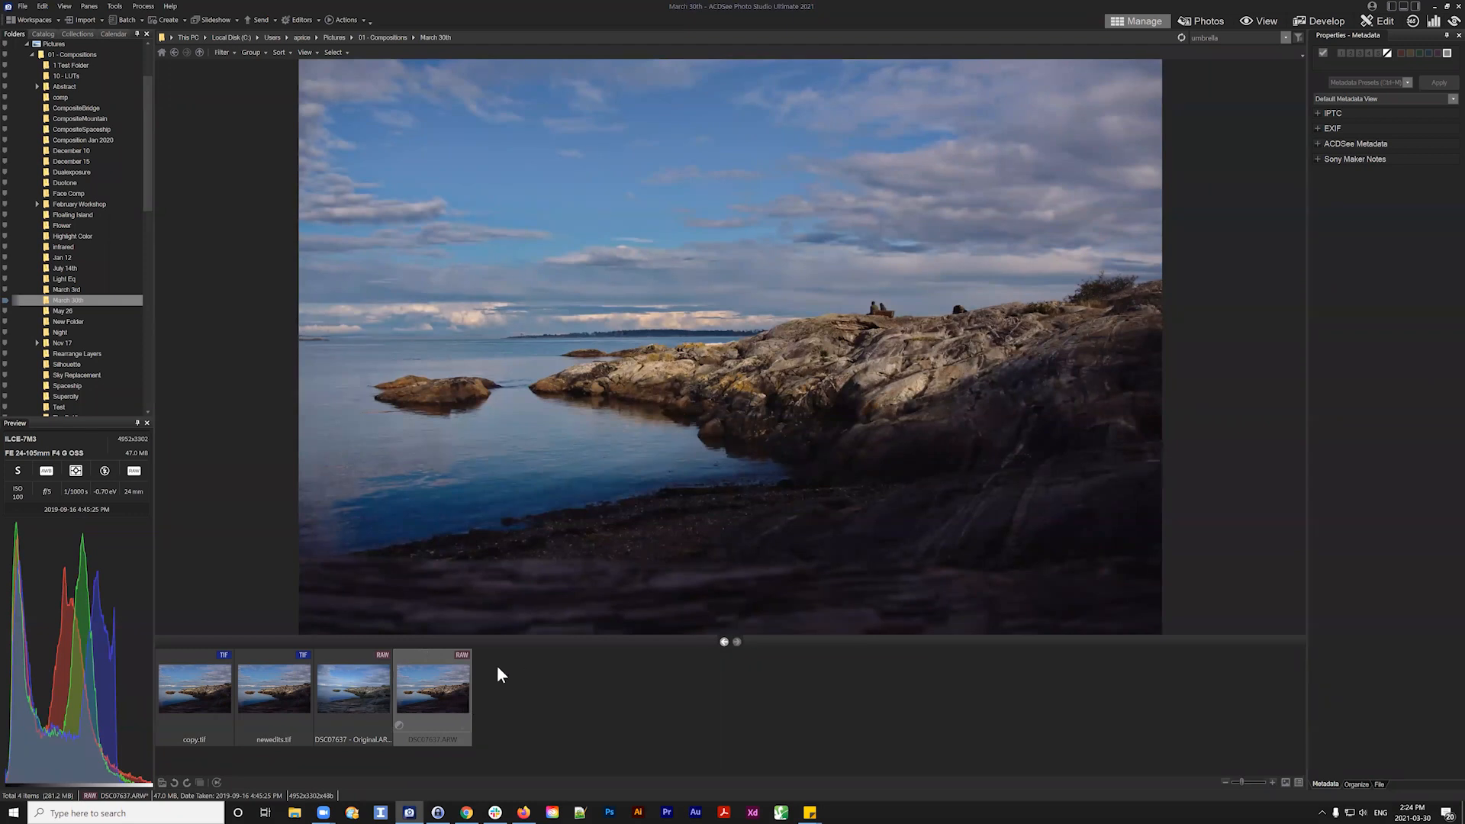
{"action": "right_click", "coordinate": [426, 698]}
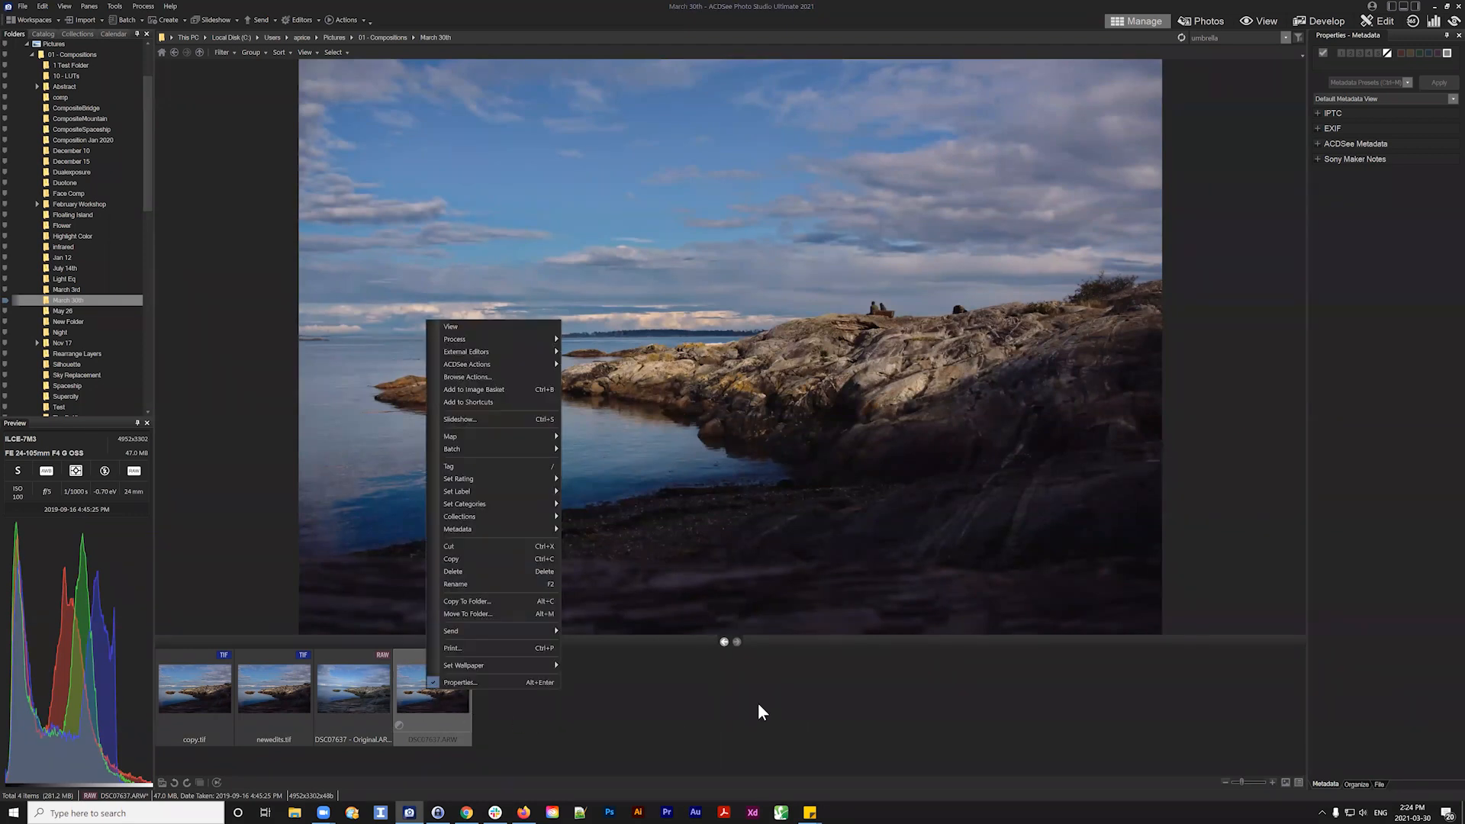
{"action": "left_click", "coordinate": [727, 711]}
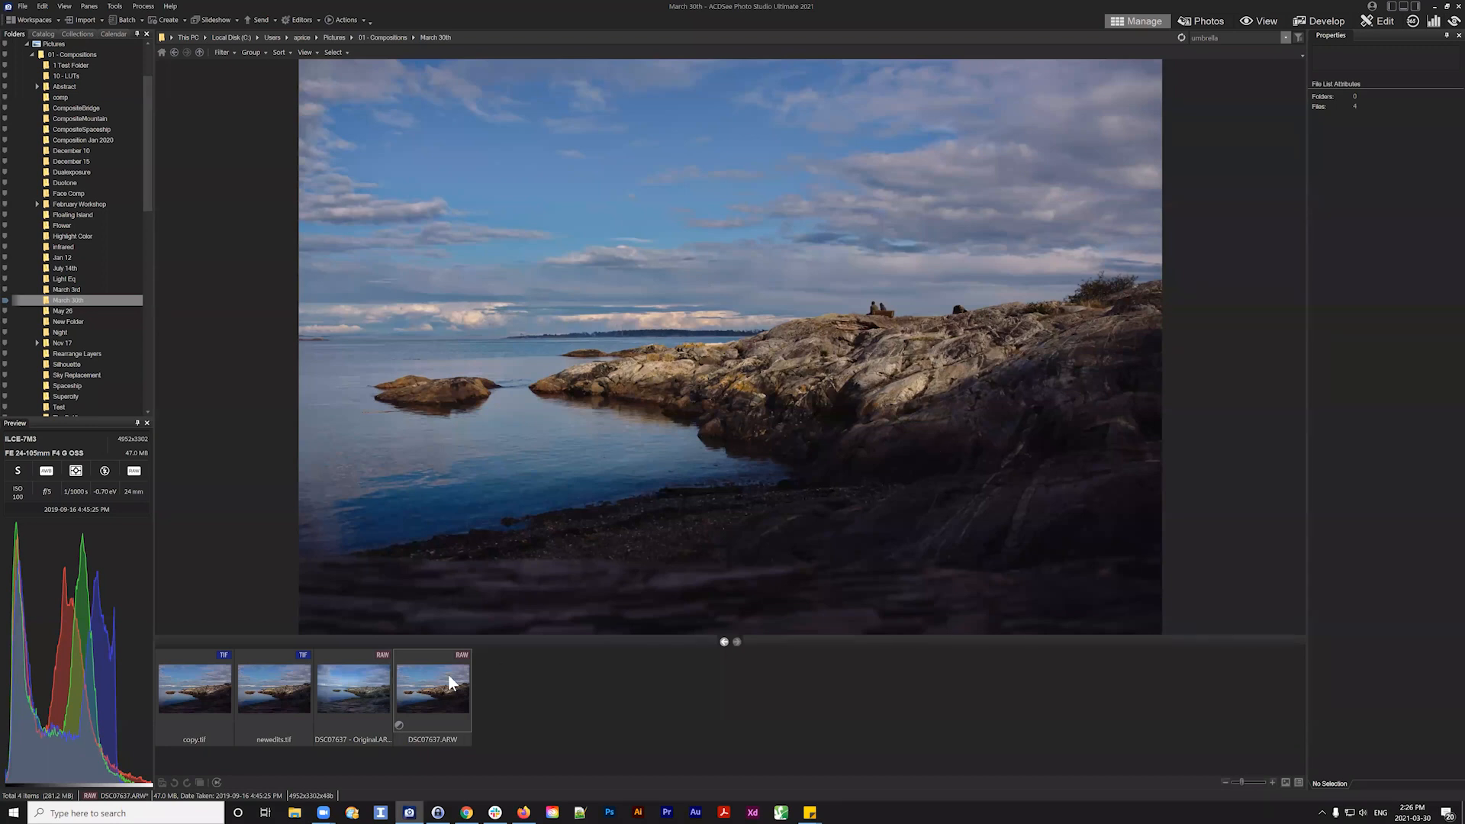
Open DSC07637.ARW in Develop mode and activate the Develop Brush with a nib width of 32
{"action": "left_click", "coordinate": [419, 699]}
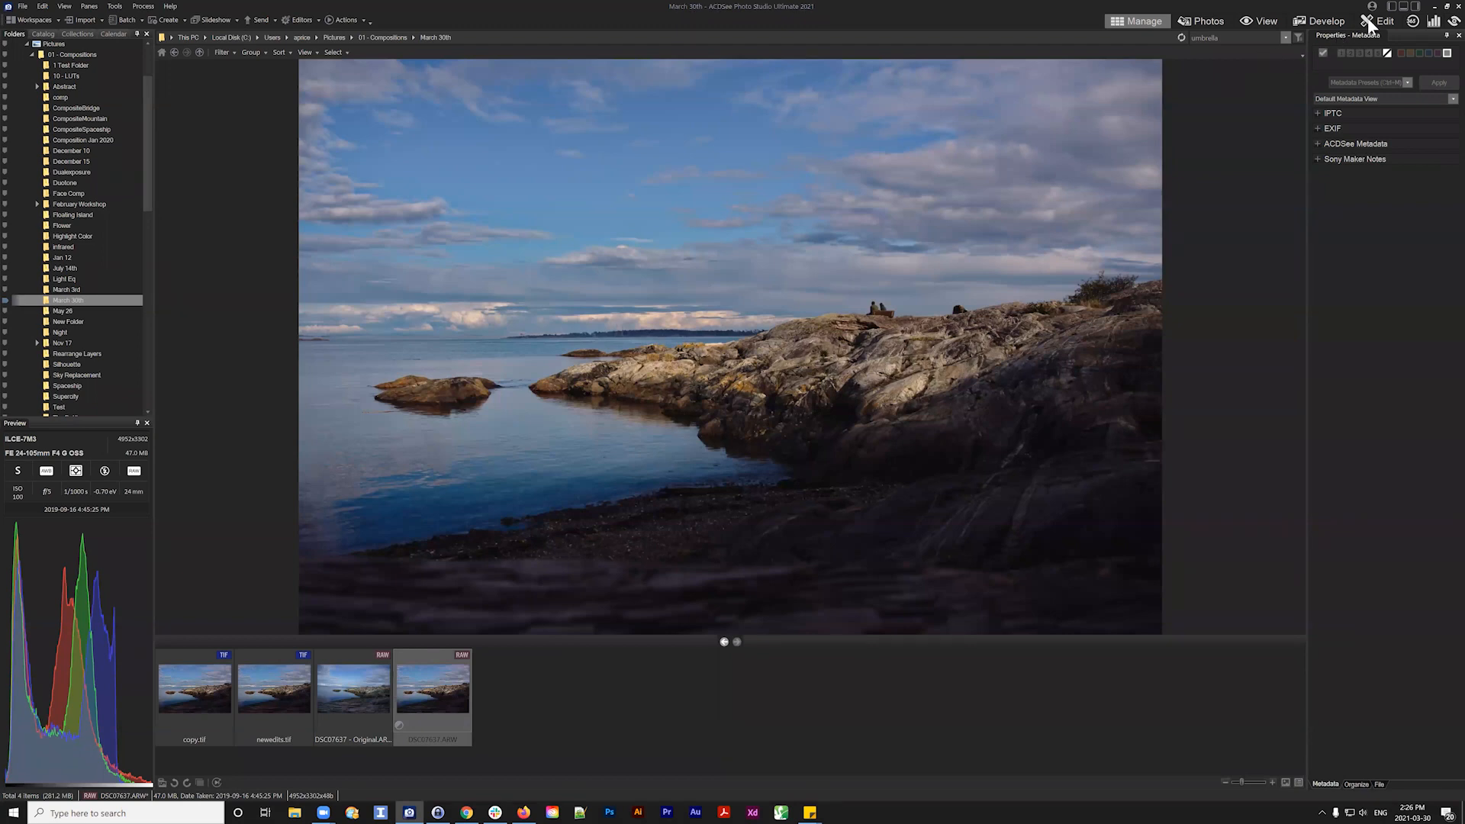
{"action": "left_click", "coordinate": [1319, 22]}
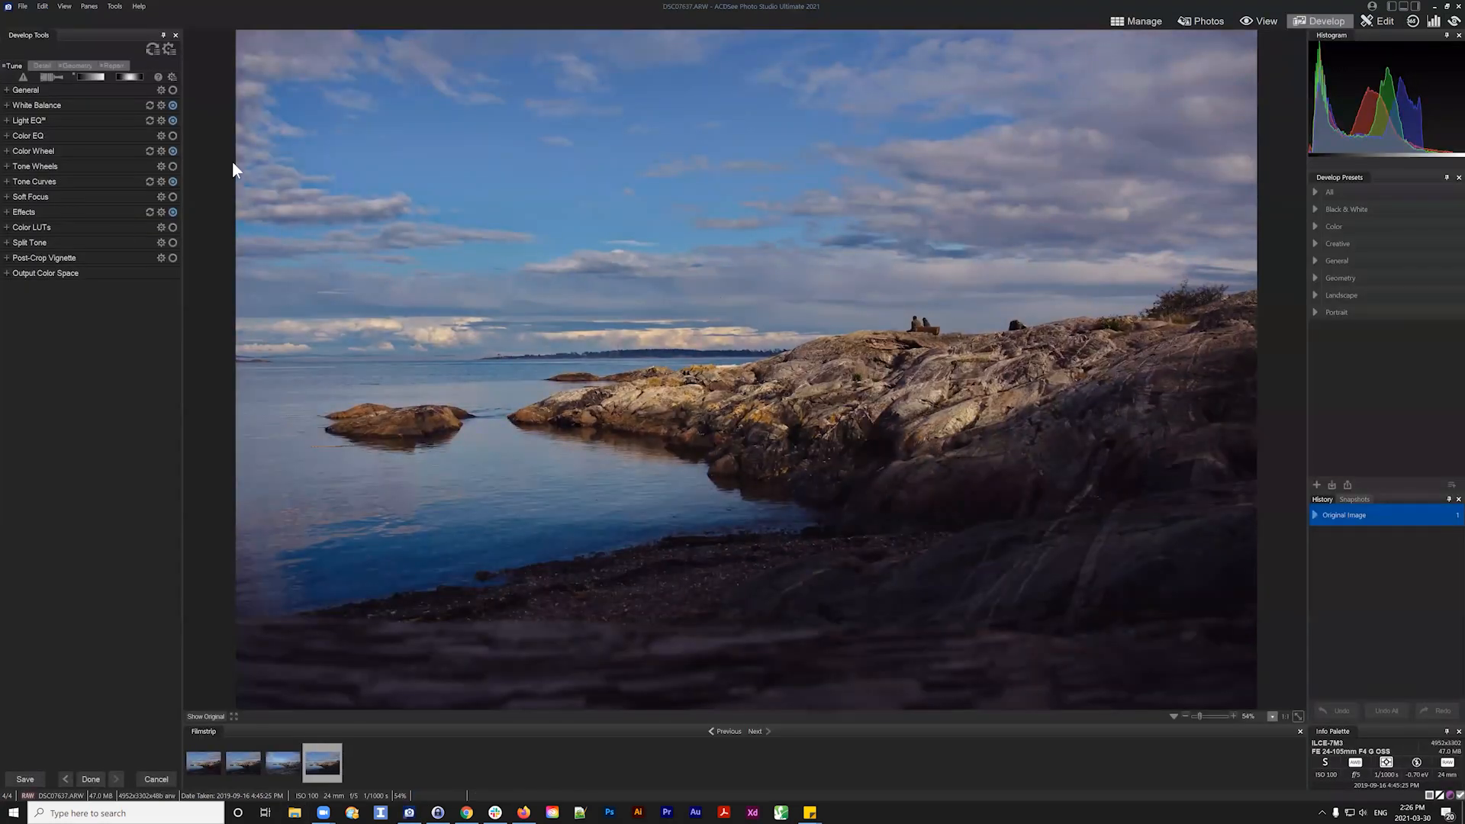
{"action": "left_click", "coordinate": [51, 77]}
{"action": "scroll", "coordinate": [483, 168], "scroll_direction": "up", "scroll_amount": 4}
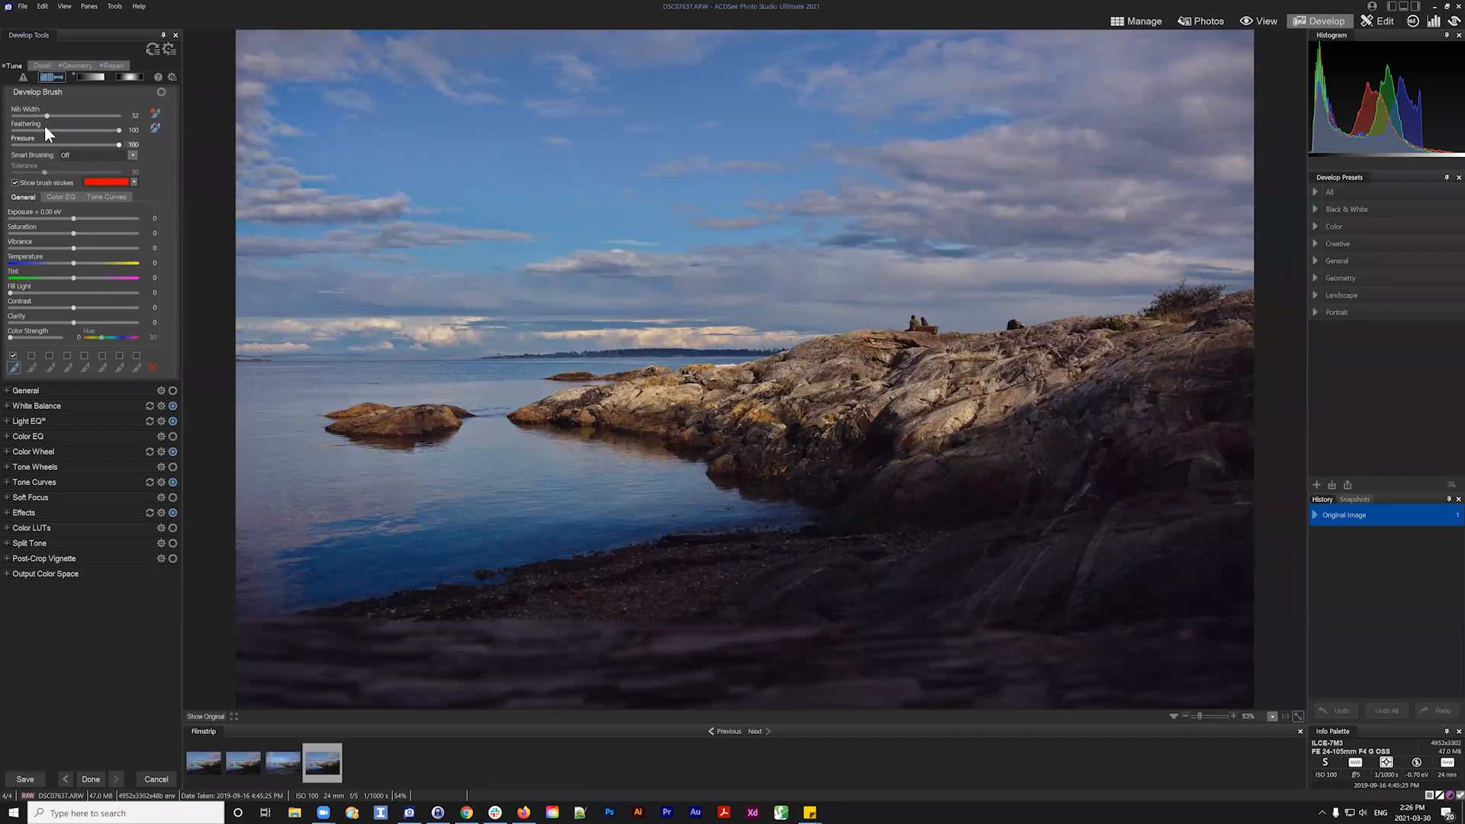
Paint a Develop Brush mask over the entire sky down to the horizon and hide the brush stroke overlay
{"action": "mouse_move", "coordinate": [288, 113]}
{"action": "left_mouse_down"}
{"action": "mouse_move", "coordinate": [328, 99]}
{"action": "mouse_move", "coordinate": [687, 90]}
{"action": "left_mouse_up"}
{"action": "mouse_move", "coordinate": [588, 90]}
{"action": "left_mouse_down"}
{"action": "mouse_move", "coordinate": [1192, 109]}
{"action": "mouse_move", "coordinate": [222, 290]}
{"action": "mouse_move", "coordinate": [221, 199]}
{"action": "mouse_move", "coordinate": [875, 168]}
{"action": "mouse_move", "coordinate": [1160, 30]}
{"action": "mouse_move", "coordinate": [1221, 23]}
{"action": "mouse_move", "coordinate": [1229, 45]}
{"action": "mouse_move", "coordinate": [256, 50]}
{"action": "left_mouse_up"}
{"action": "left_click_drag", "start_coordinate": [516, 50], "coordinate": [488, 76]}
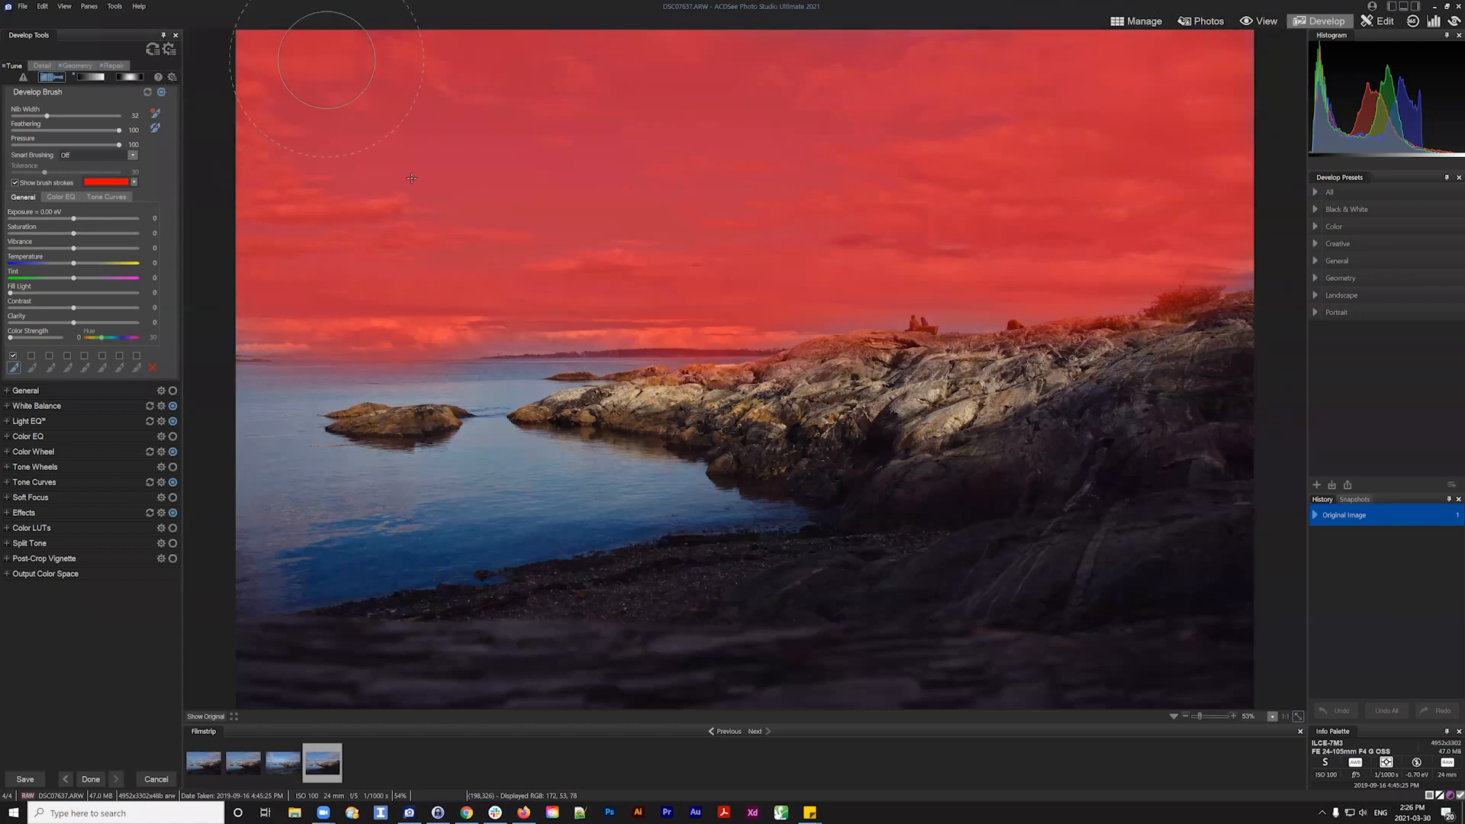
{"action": "left_click", "coordinate": [15, 184]}
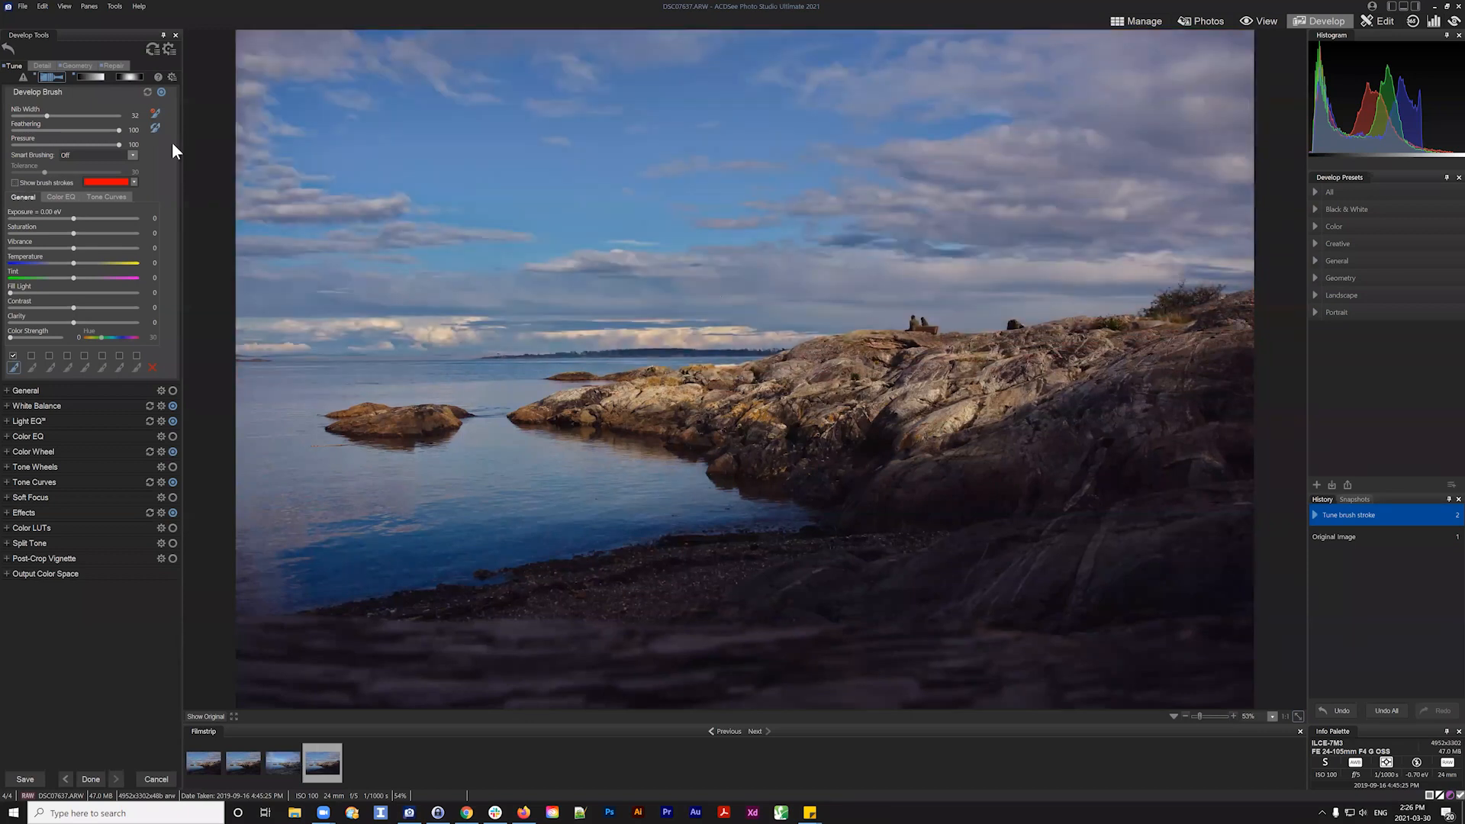
Try different exposure, saturation and temperature settings on the masked sky and clear all Develop Brush strokes
{"action": "left_click", "coordinate": [94, 216]}
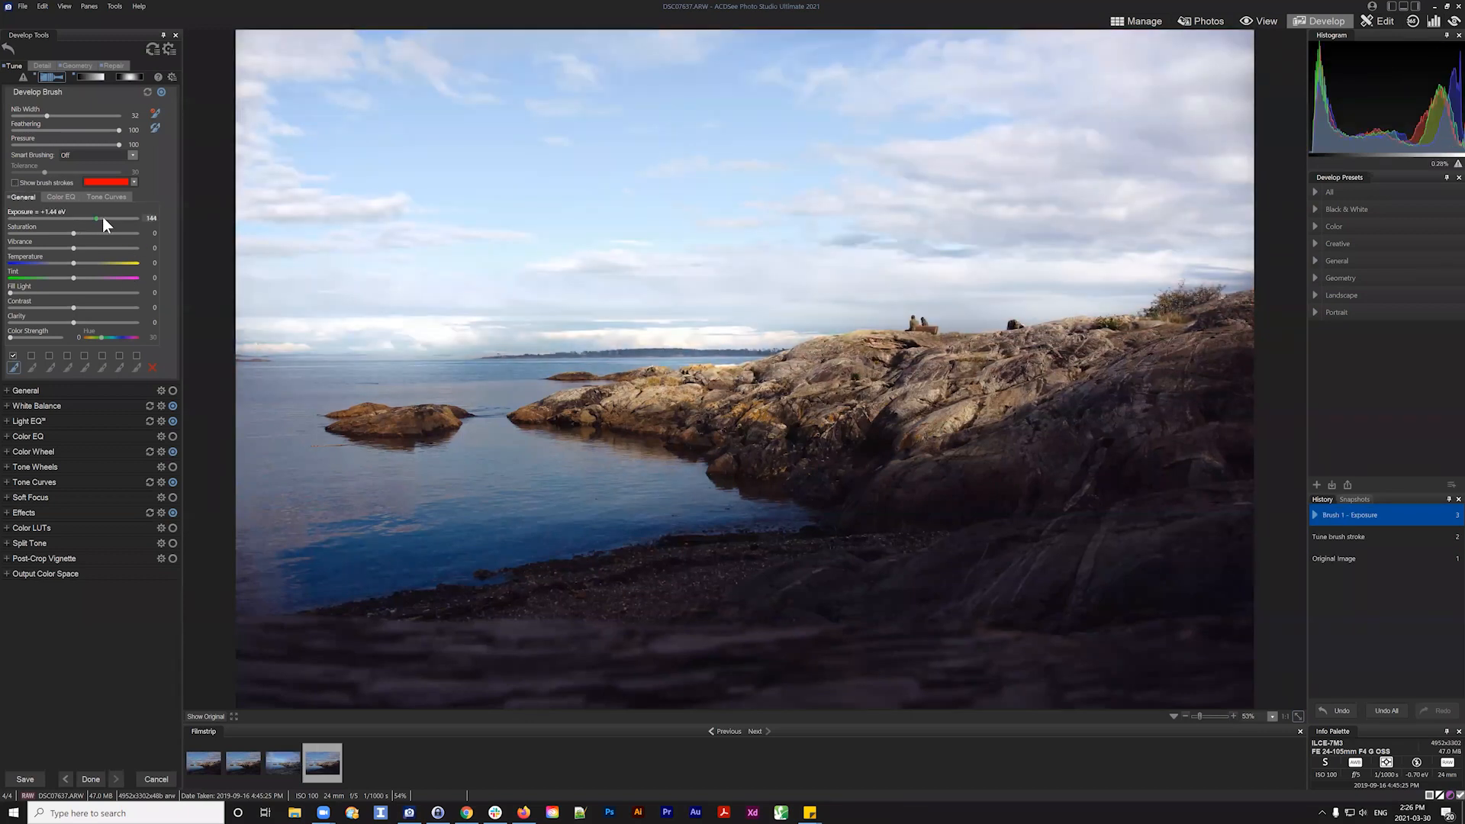
{"action": "left_click_drag", "start_coordinate": [103, 216], "coordinate": [76, 235]}
{"action": "left_click", "coordinate": [75, 232]}
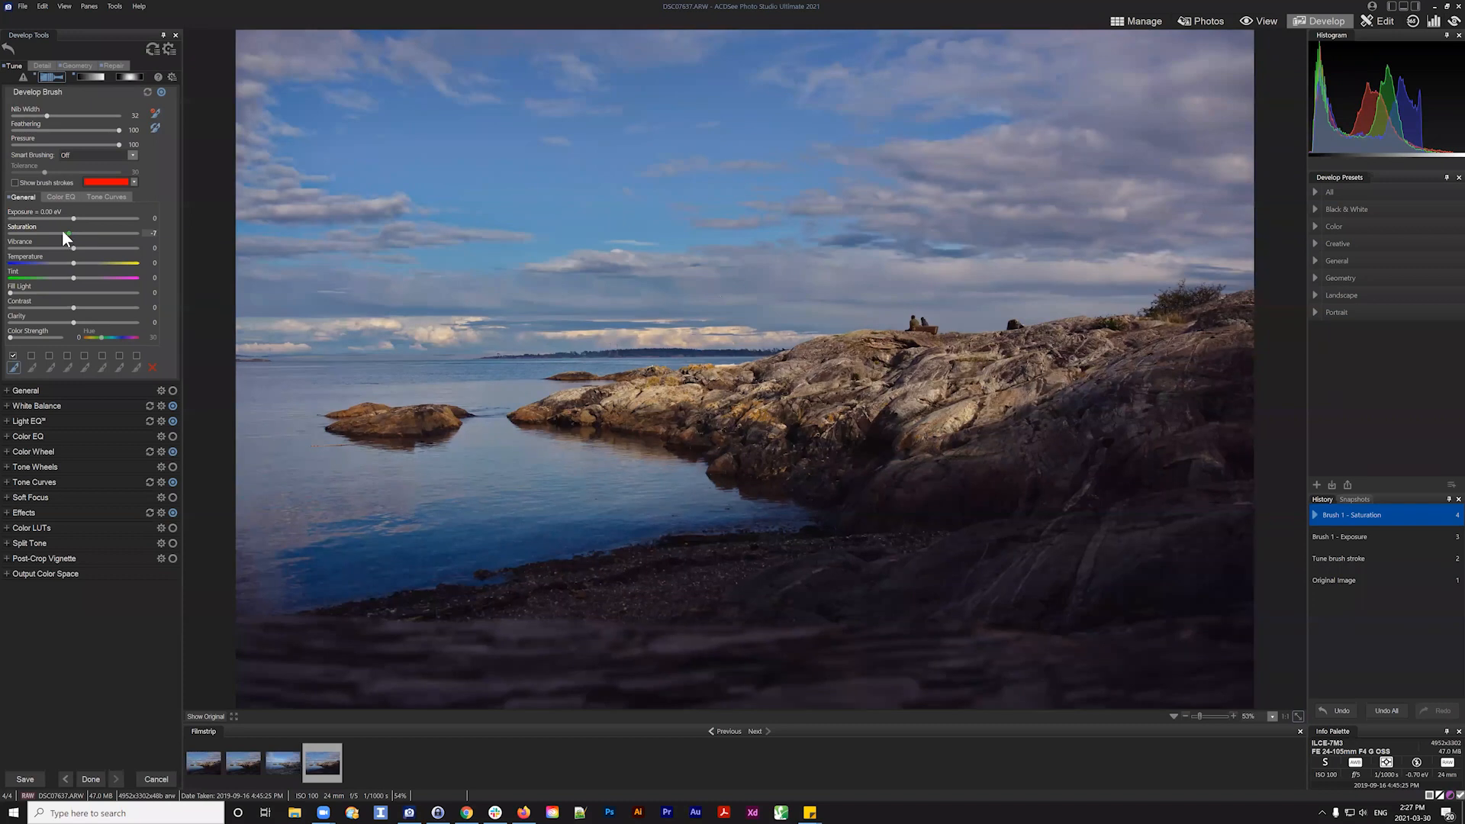
{"action": "left_click", "coordinate": [108, 232]}
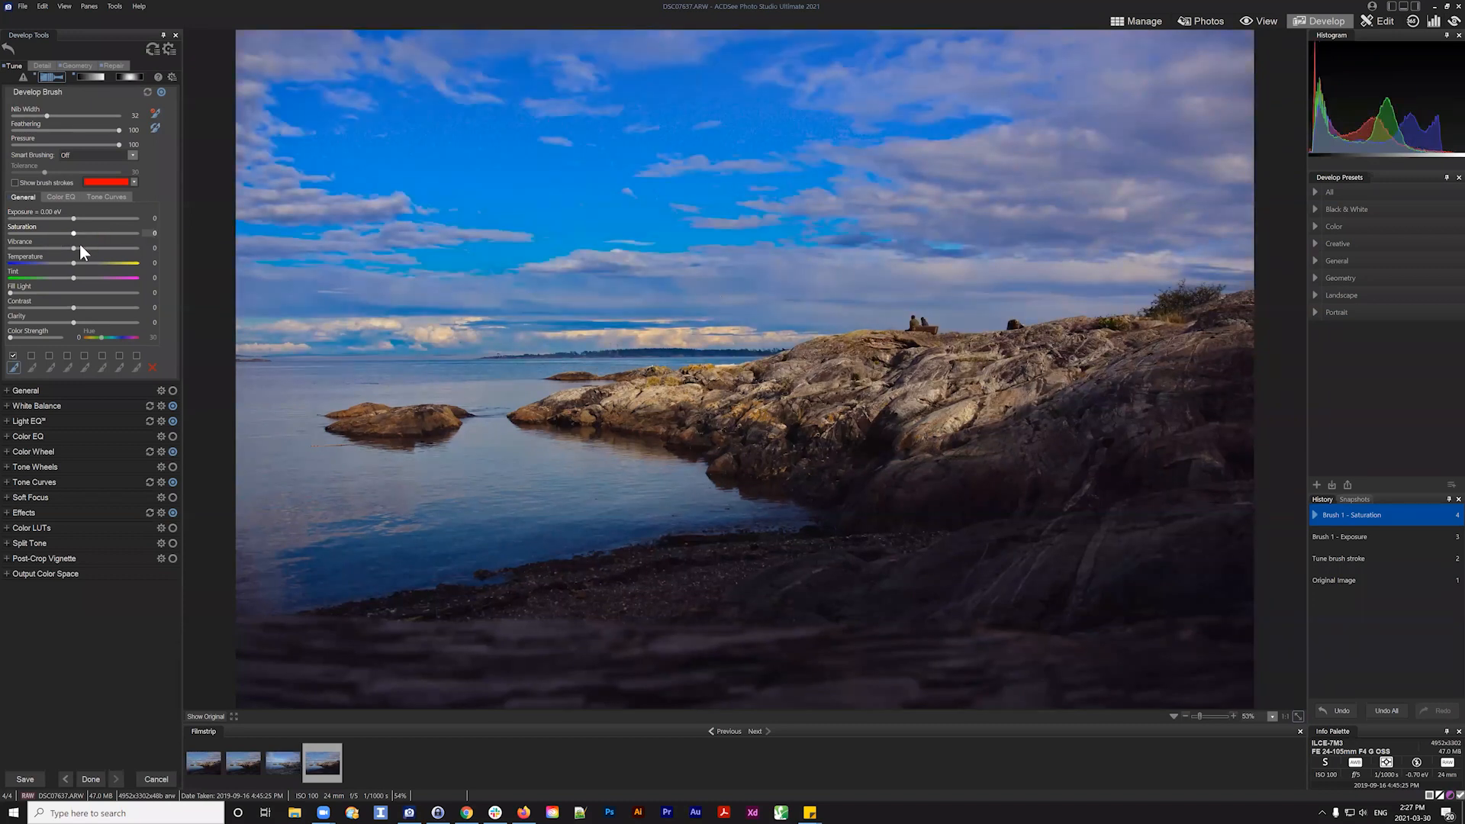
{"action": "left_click_drag", "start_coordinate": [75, 263], "coordinate": [93, 263]}
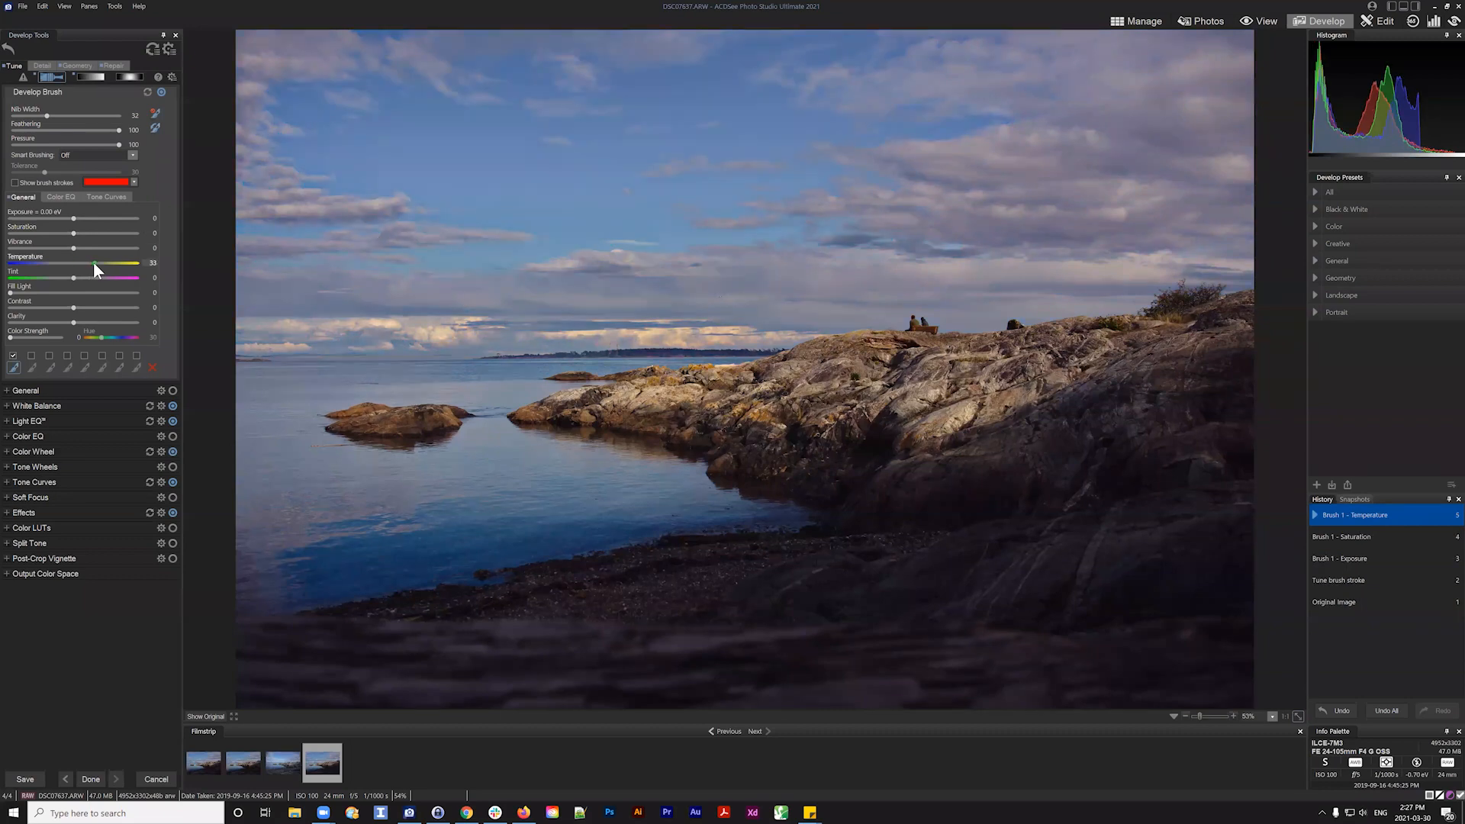
{"action": "left_click", "coordinate": [103, 262]}
{"action": "left_click", "coordinate": [14, 182]}
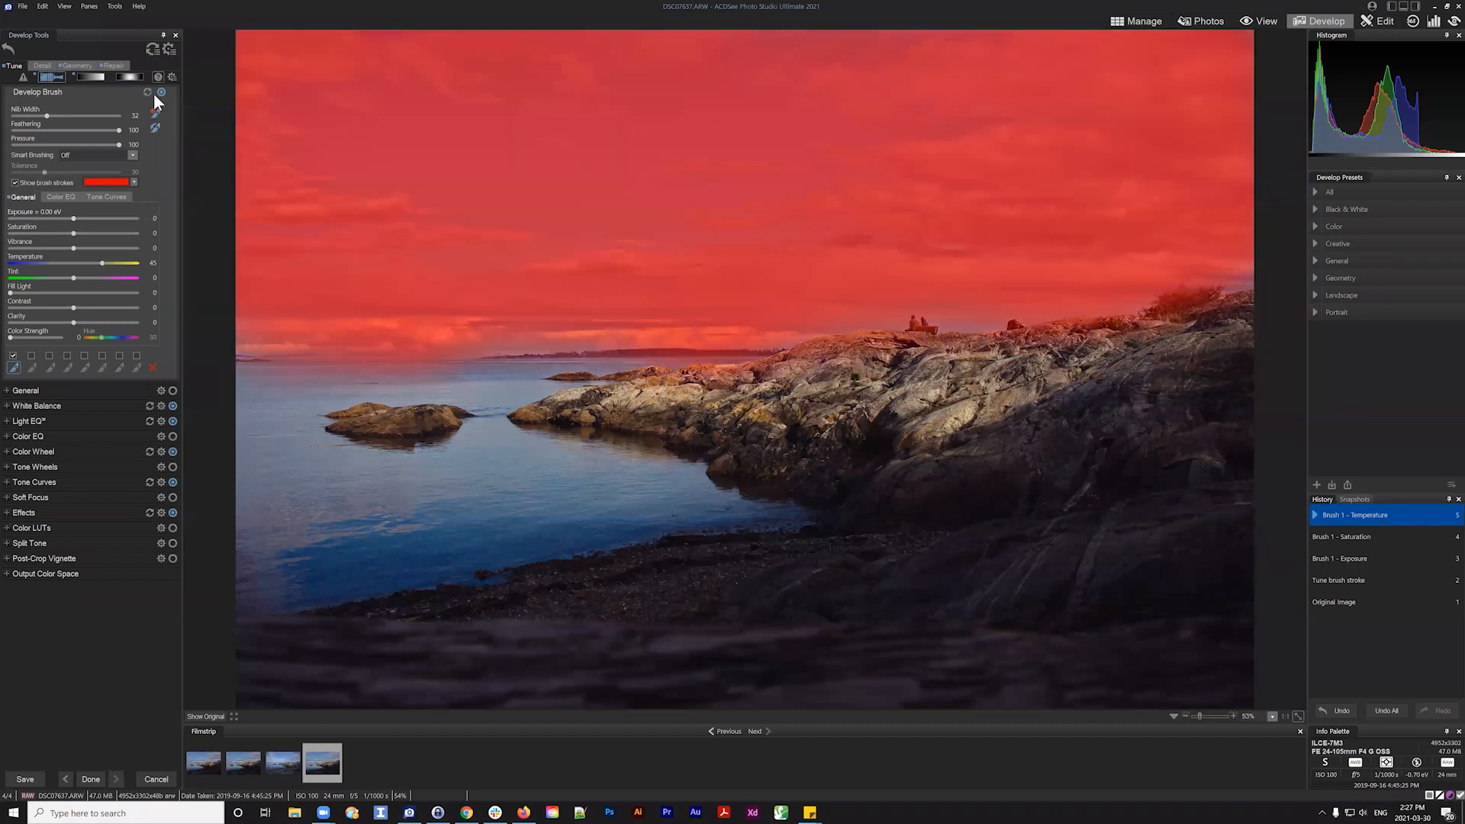
{"action": "left_click", "coordinate": [147, 93]}
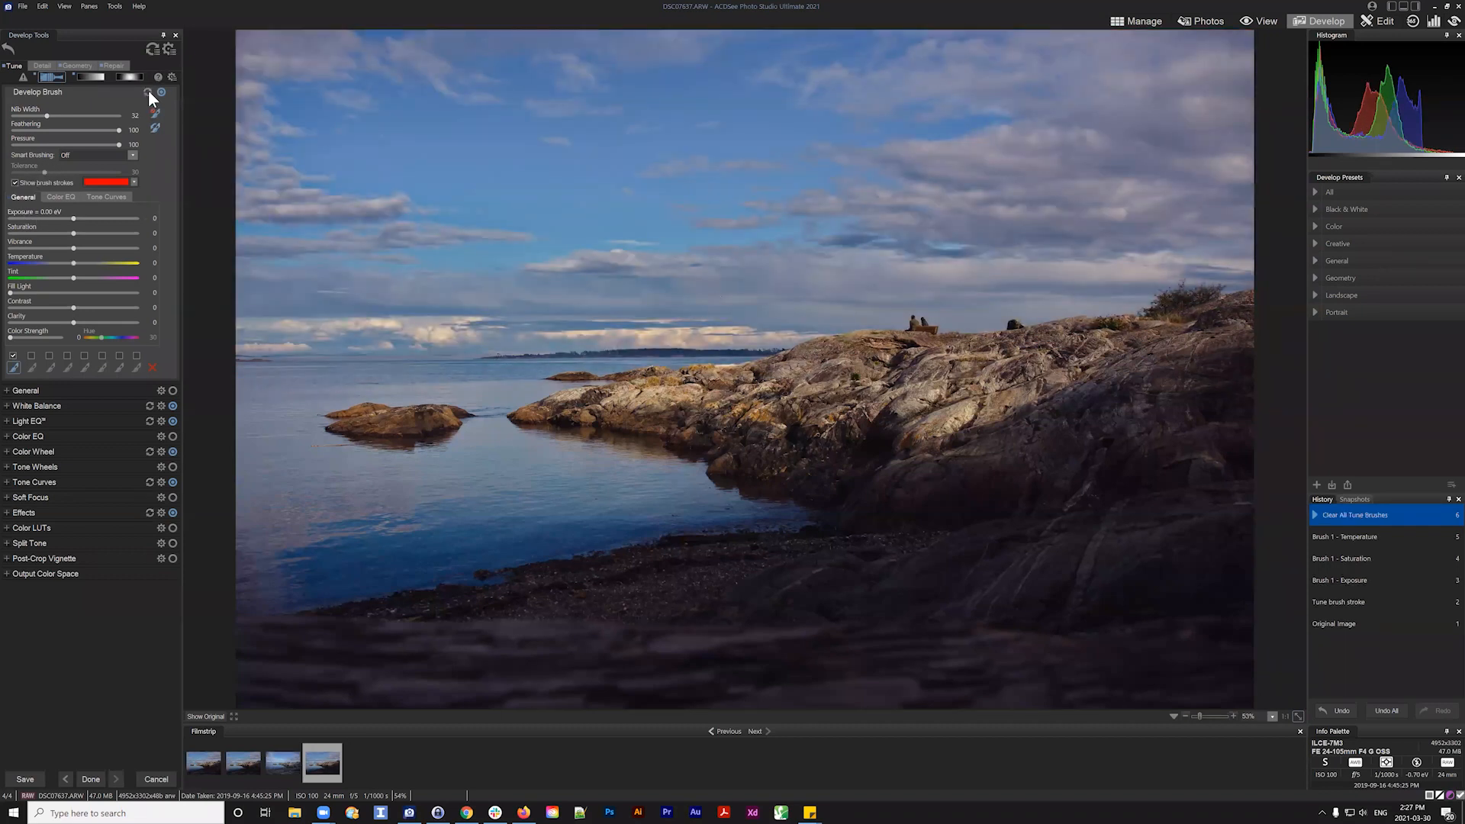
Set Smart Brushing to Magic and paint the blue sky between the clouds with a nib width of 22 and a reduced tolerance
{"action": "left_click", "coordinate": [133, 157]}
{"action": "left_click", "coordinate": [88, 191]}
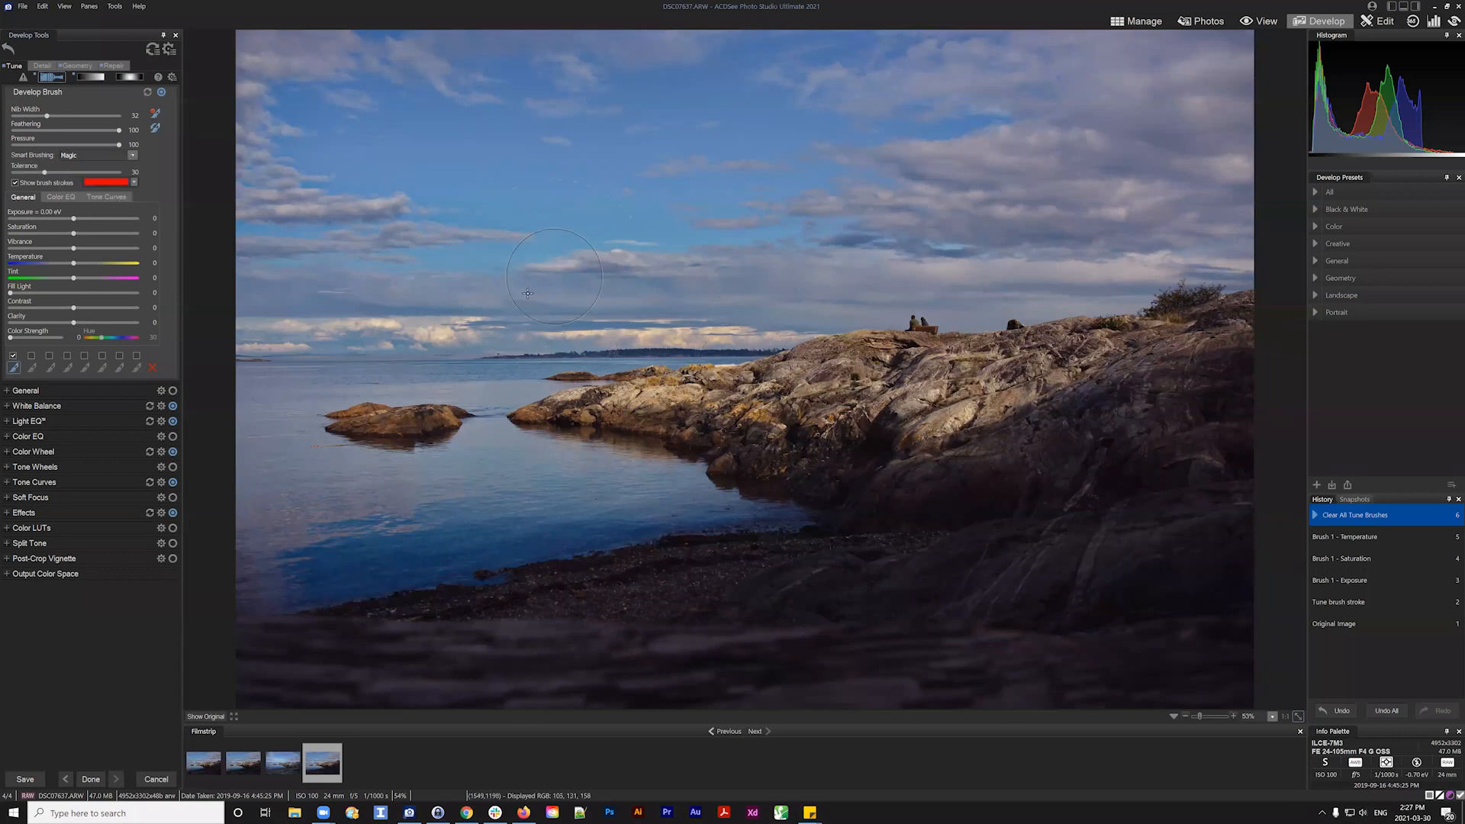
{"action": "scroll", "coordinate": [450, 280], "scroll_direction": "down", "scroll_amount": 5}
{"action": "mouse_move", "coordinate": [538, 223]}
{"action": "left_mouse_down"}
{"action": "mouse_move", "coordinate": [491, 251]}
{"action": "mouse_move", "coordinate": [323, 255]}
{"action": "mouse_move", "coordinate": [480, 238]}
{"action": "mouse_move", "coordinate": [309, 246]}
{"action": "left_mouse_up"}
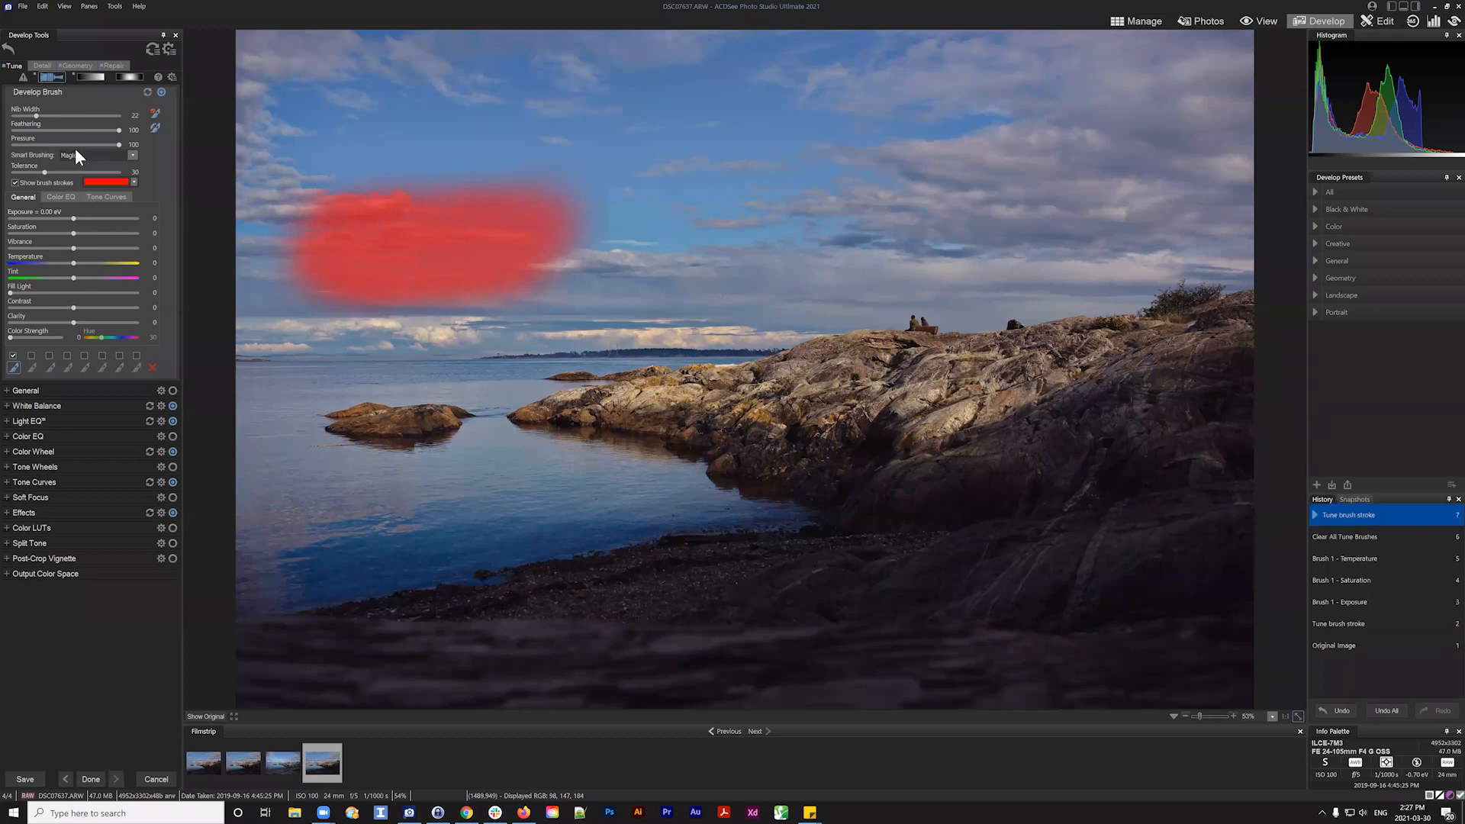
{"action": "left_click_drag", "start_coordinate": [500, 195], "coordinate": [683, 210]}
{"action": "mouse_move", "coordinate": [393, 197]}
{"action": "left_mouse_down"}
{"action": "mouse_move", "coordinate": [320, 157]}
{"action": "mouse_move", "coordinate": [305, 118]}
{"action": "left_mouse_up"}
{"action": "mouse_move", "coordinate": [398, 107]}
{"action": "left_mouse_down"}
{"action": "mouse_move", "coordinate": [432, 149]}
{"action": "mouse_move", "coordinate": [533, 137]}
{"action": "mouse_move", "coordinate": [525, 83]}
{"action": "mouse_move", "coordinate": [508, 114]}
{"action": "mouse_move", "coordinate": [511, 196]}
{"action": "mouse_move", "coordinate": [603, 150]}
{"action": "mouse_move", "coordinate": [611, 108]}
{"action": "mouse_move", "coordinate": [764, 47]}
{"action": "mouse_move", "coordinate": [773, 119]}
{"action": "mouse_move", "coordinate": [980, 125]}
{"action": "mouse_move", "coordinate": [627, 140]}
{"action": "mouse_move", "coordinate": [631, 160]}
{"action": "mouse_move", "coordinate": [689, 199]}
{"action": "mouse_move", "coordinate": [759, 190]}
{"action": "mouse_move", "coordinate": [685, 217]}
{"action": "mouse_move", "coordinate": [777, 235]}
{"action": "mouse_move", "coordinate": [795, 224]}
{"action": "mouse_move", "coordinate": [811, 180]}
{"action": "left_mouse_up"}
{"action": "left_click", "coordinate": [793, 182]}
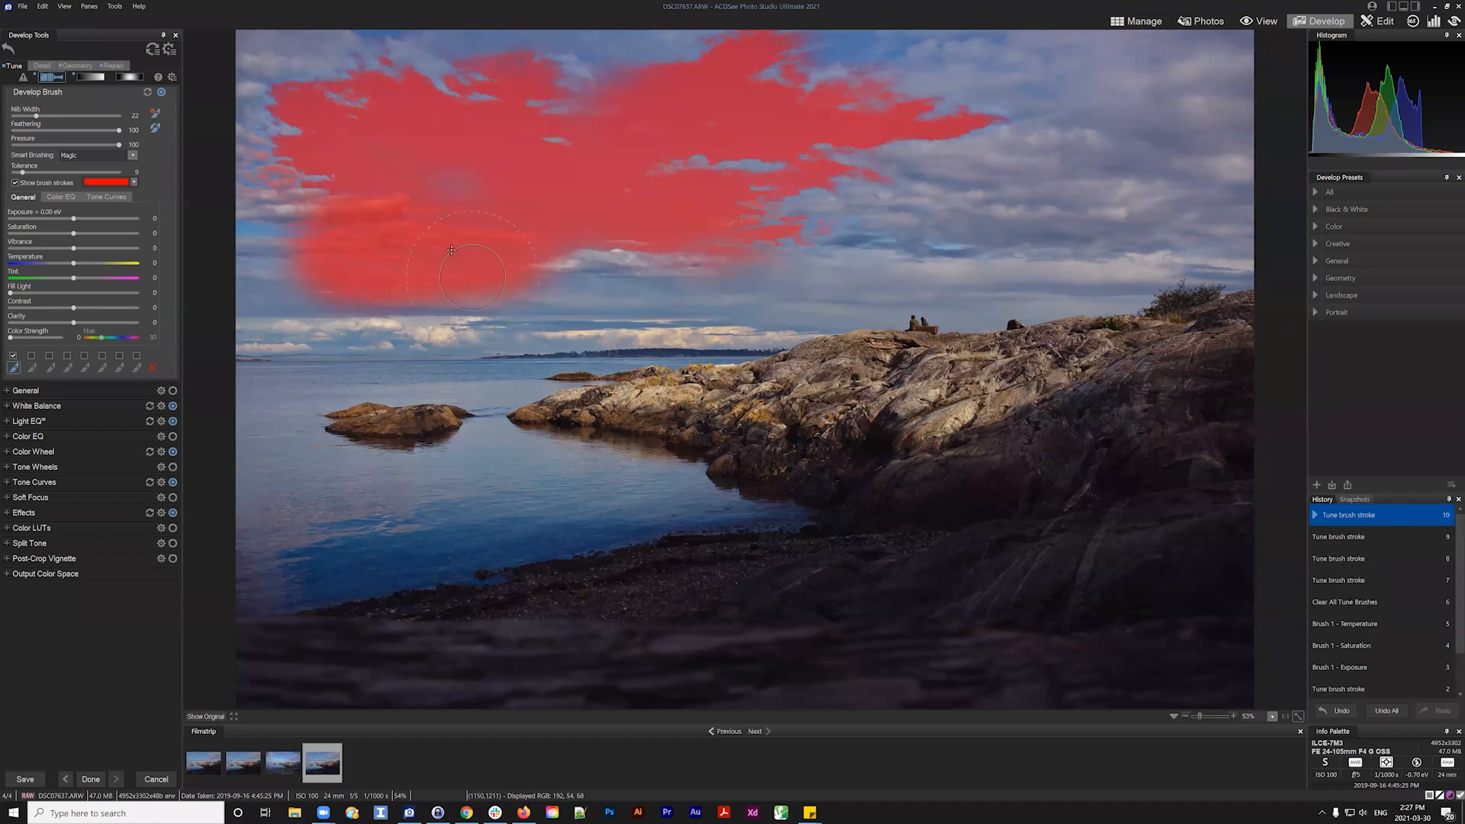
Refine the sky mask by removing the overspill on the low clouds and extending it to the photo's left edge
{"action": "mouse_move", "coordinate": [460, 244]}
{"action": "left_mouse_down"}
{"action": "mouse_move", "coordinate": [508, 199]}
{"action": "mouse_move", "coordinate": [335, 210]}
{"action": "mouse_move", "coordinate": [371, 237]}
{"action": "left_mouse_up"}
{"action": "left_click", "coordinate": [317, 229]}
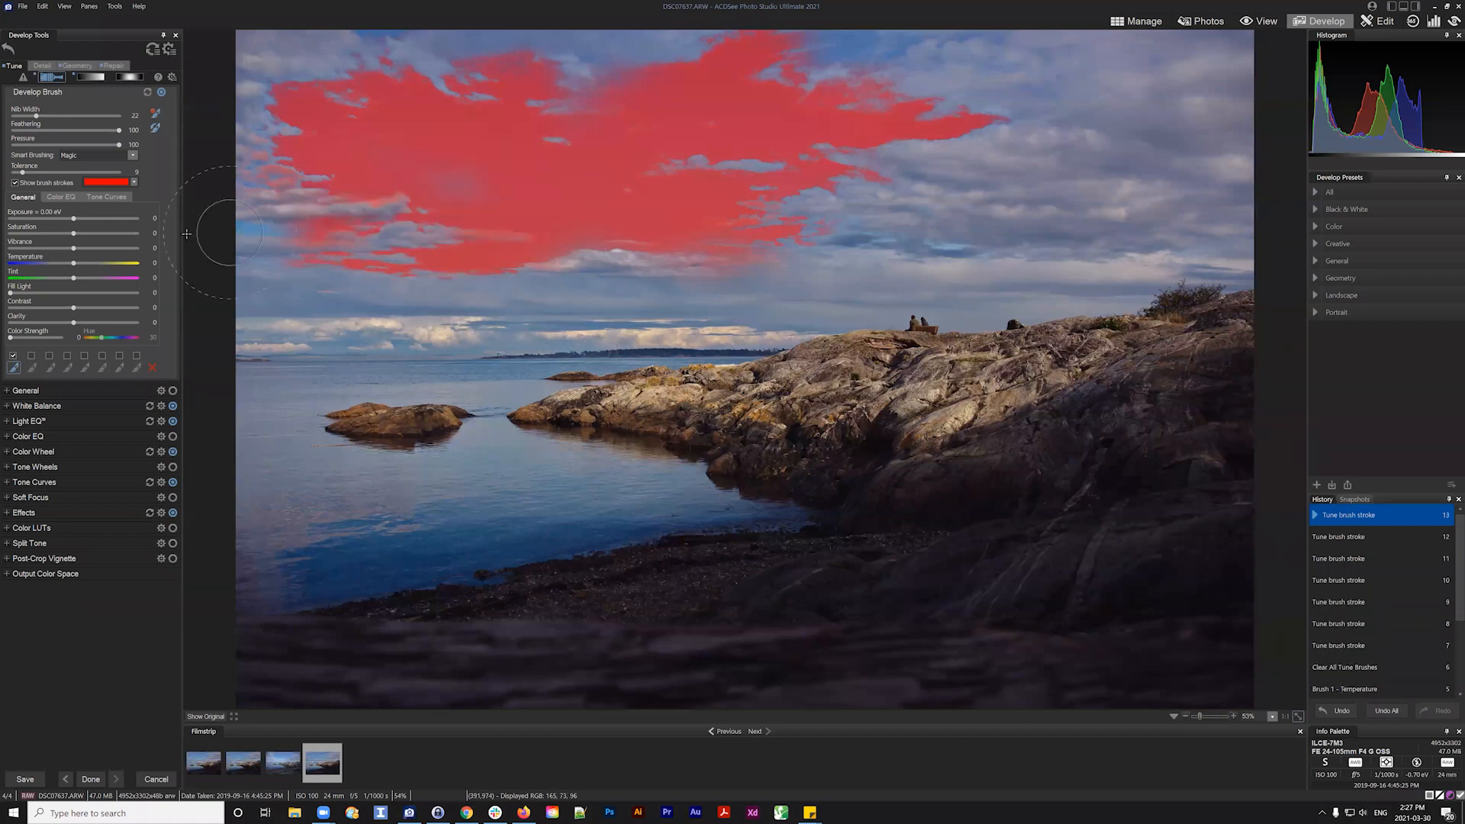
{"action": "left_click_drag", "start_coordinate": [229, 233], "coordinate": [187, 233]}
{"action": "left_click", "coordinate": [414, 159]}
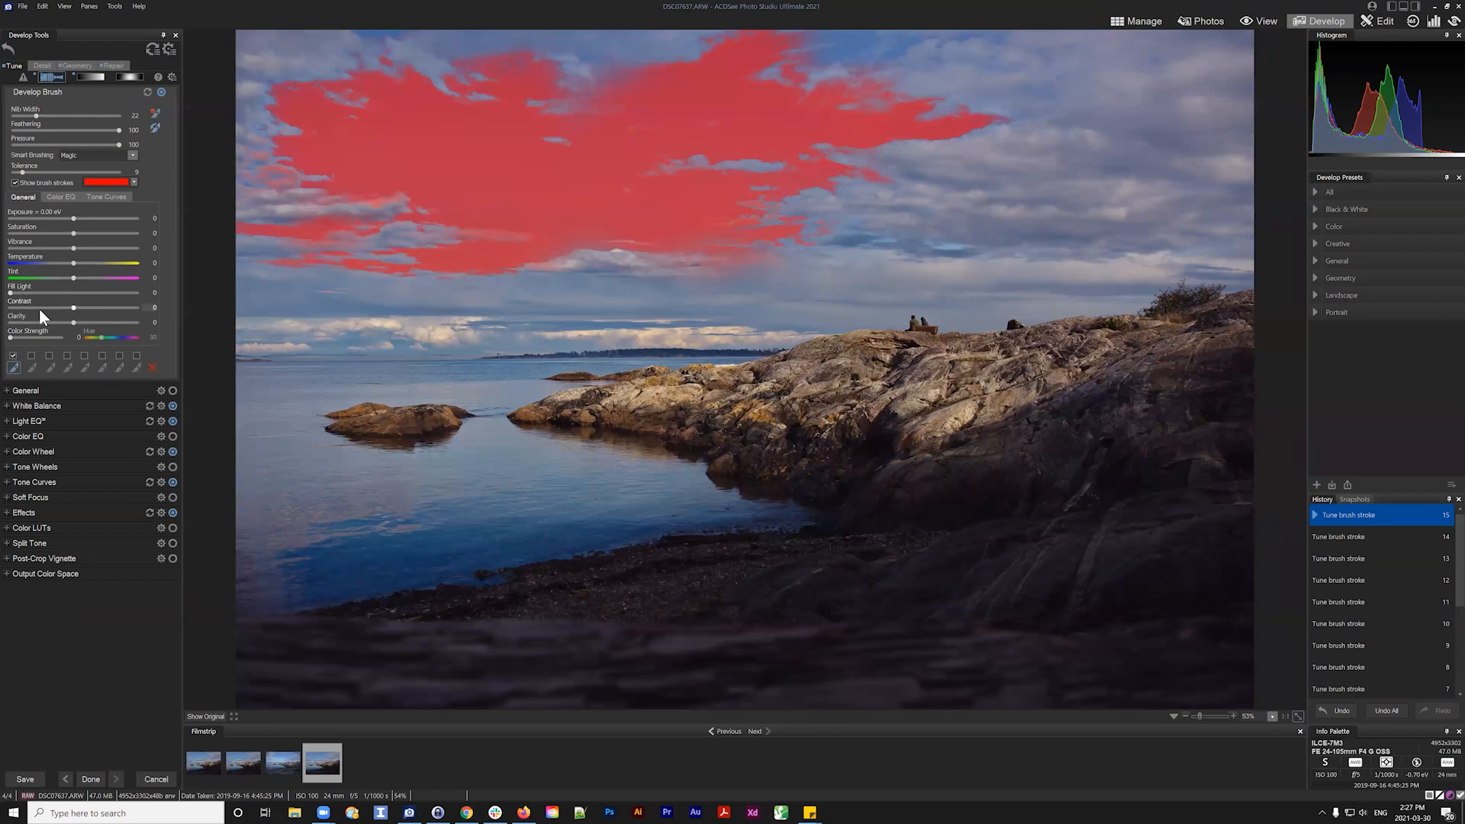
Set the brushed sky's vibrance to 68 with the stroke overlay hidden, and check the available Smart Brushing modes, keeping Magic
{"action": "left_click_drag", "start_coordinate": [74, 248], "coordinate": [116, 250]}
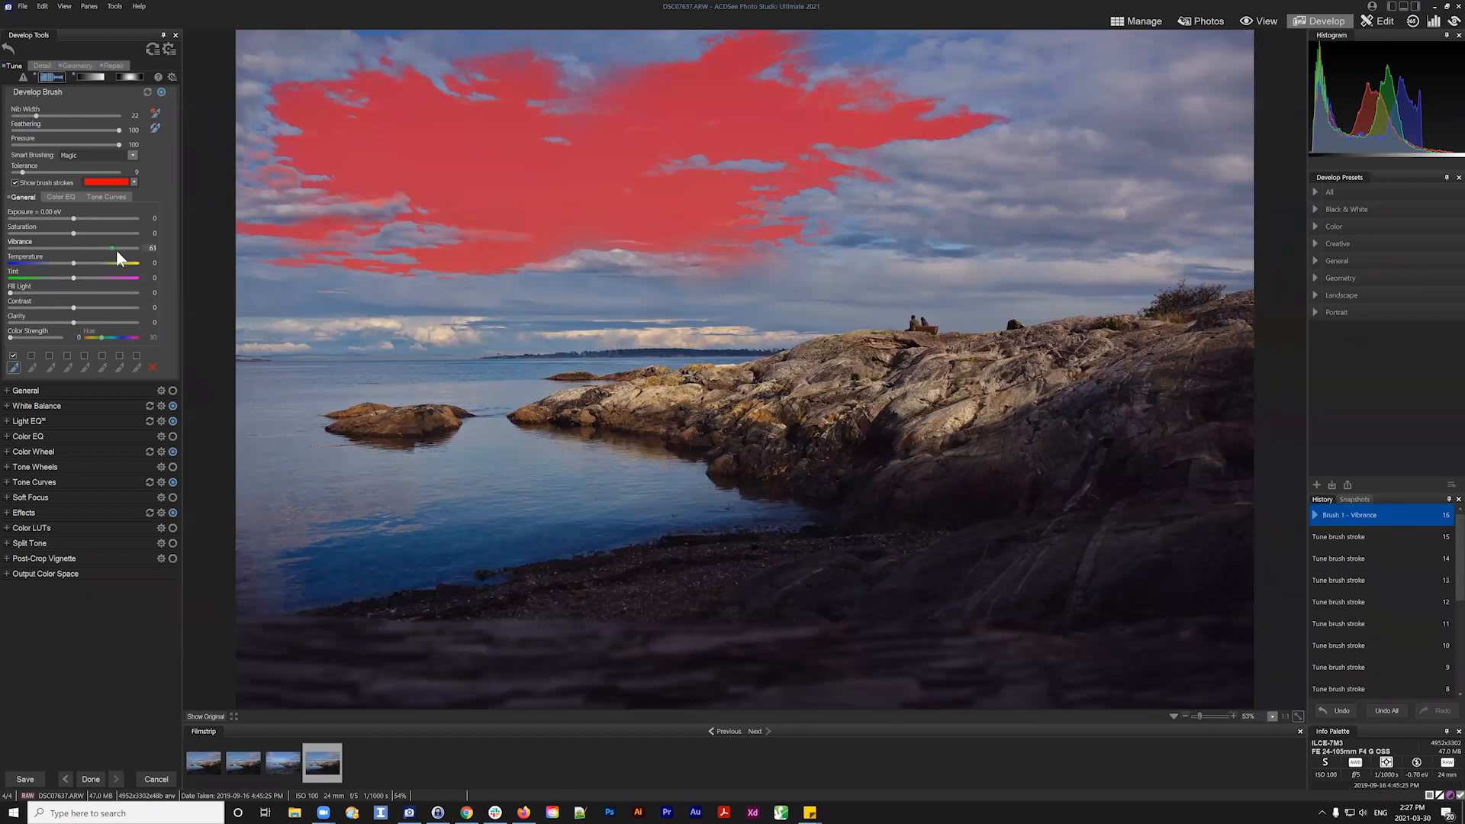
{"action": "left_click", "coordinate": [15, 183]}
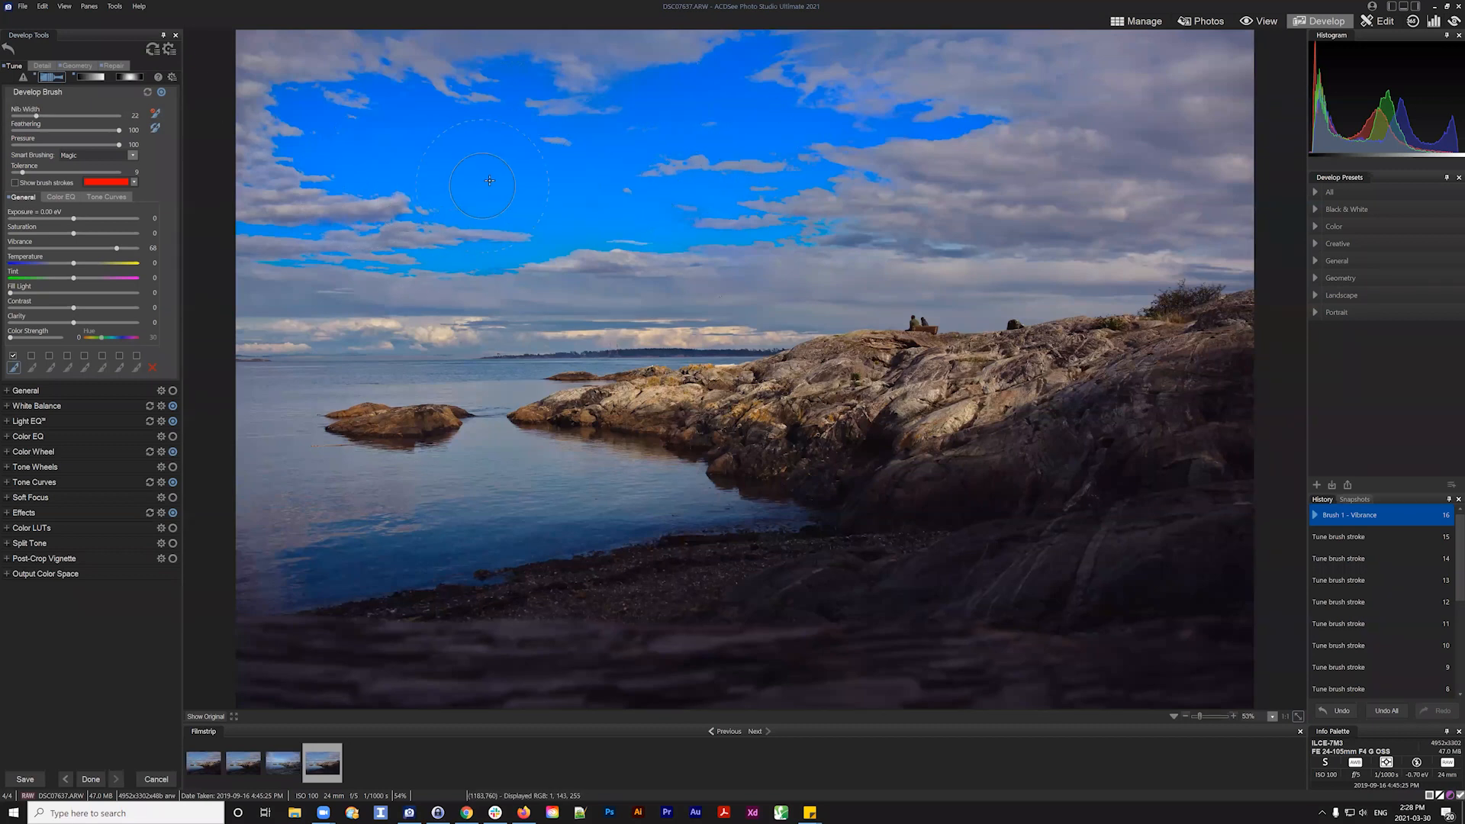
{"action": "left_click", "coordinate": [62, 155]}
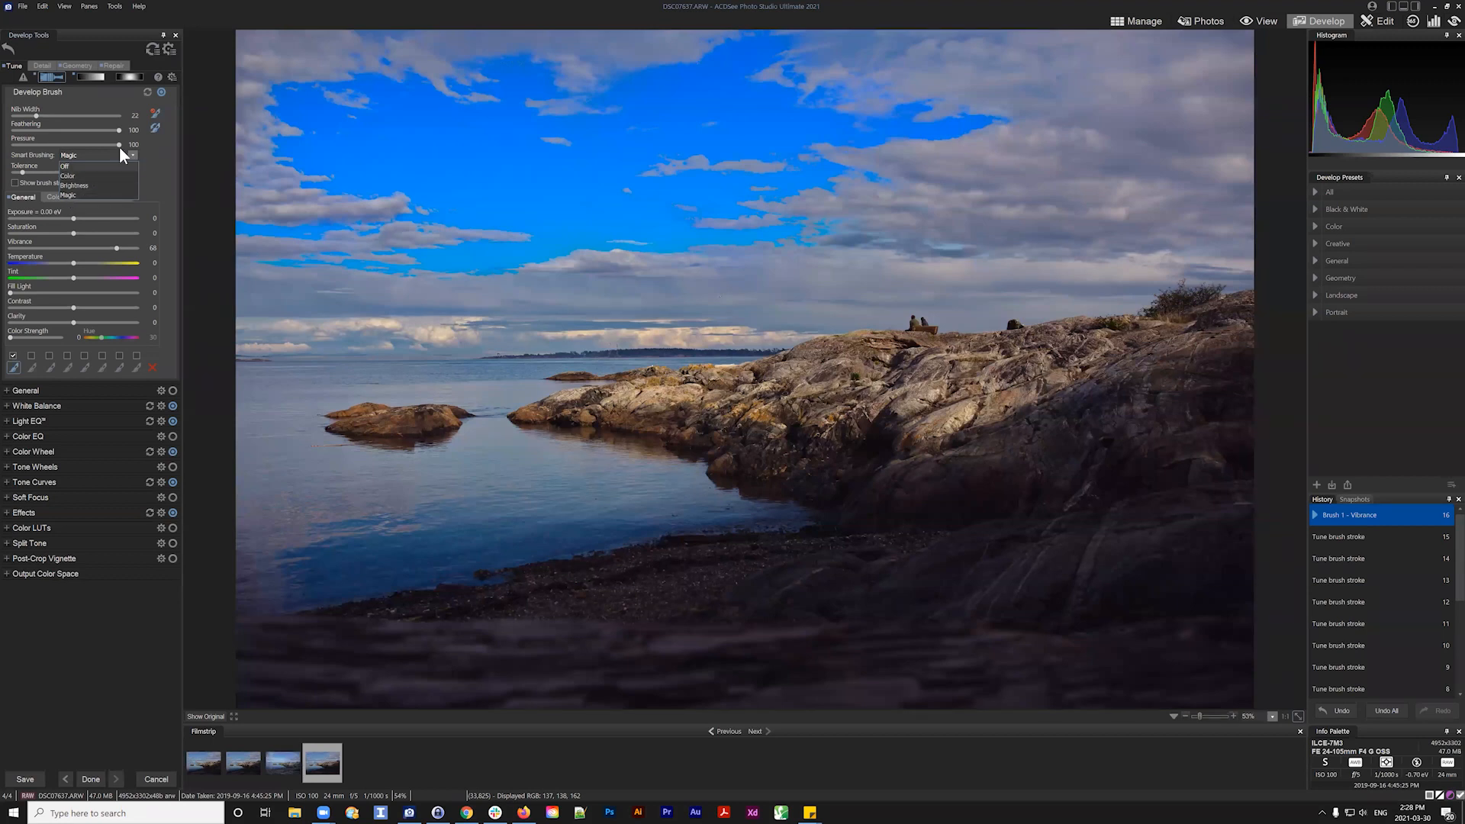
{"action": "left_click", "coordinate": [50, 167]}
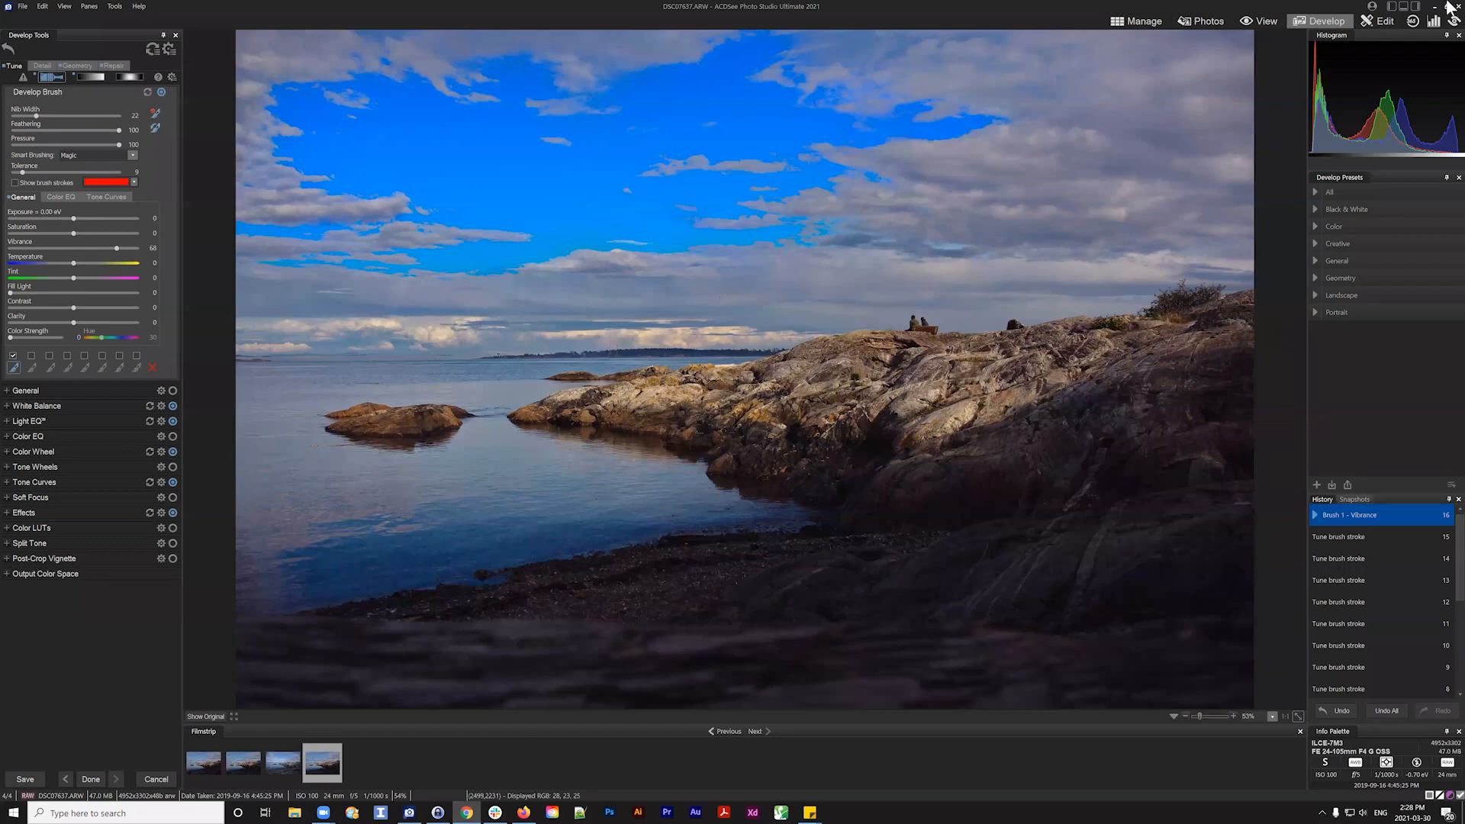
Switch to Chrome and open the Workshop playlist from the ACDSee YouTube channel in a new tab
{"action": "left_click", "coordinate": [466, 813]}
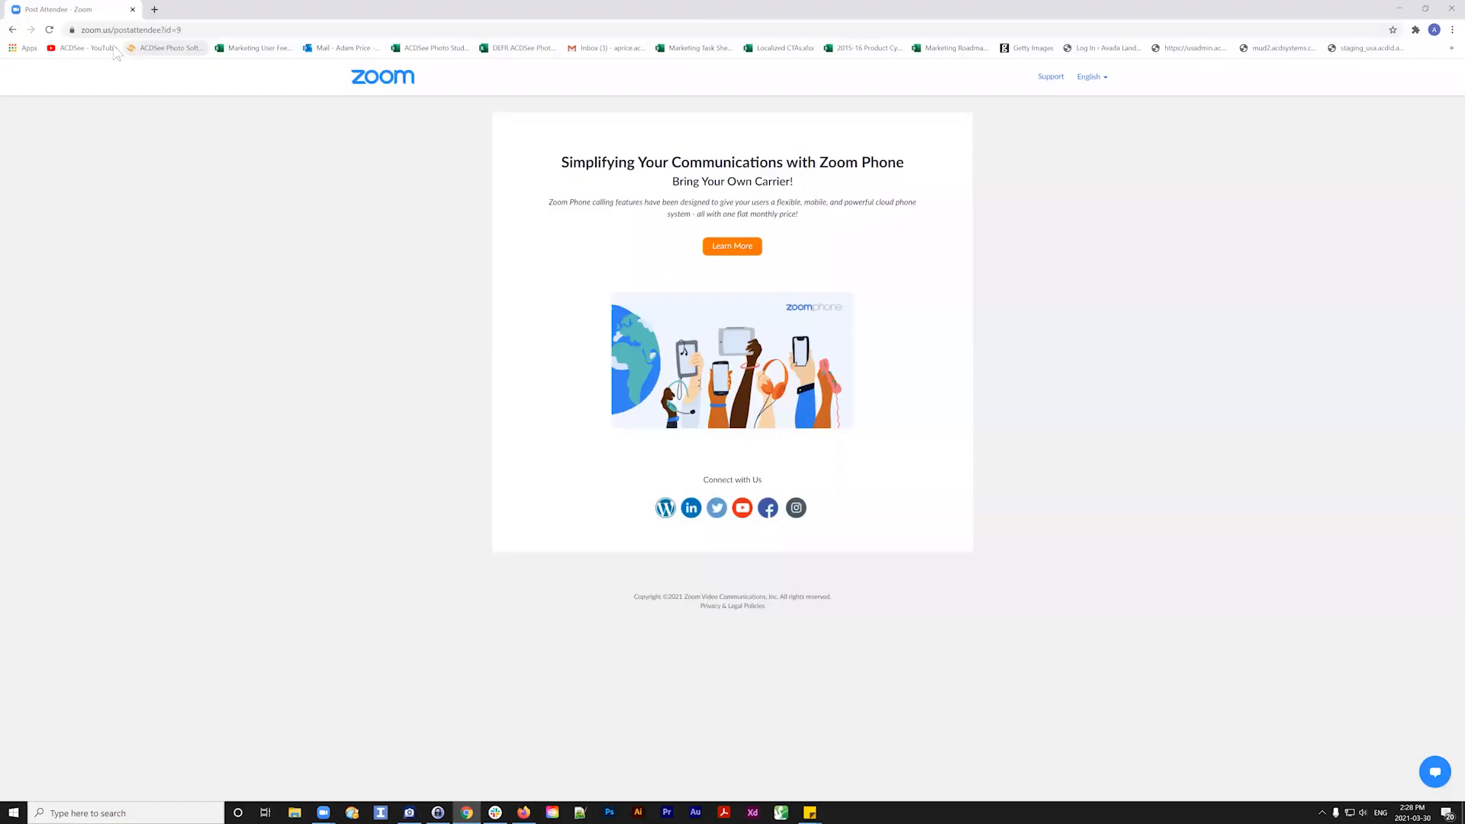
{"action": "key", "text": "ctrl+t"}
{"action": "left_click", "coordinate": [105, 49]}
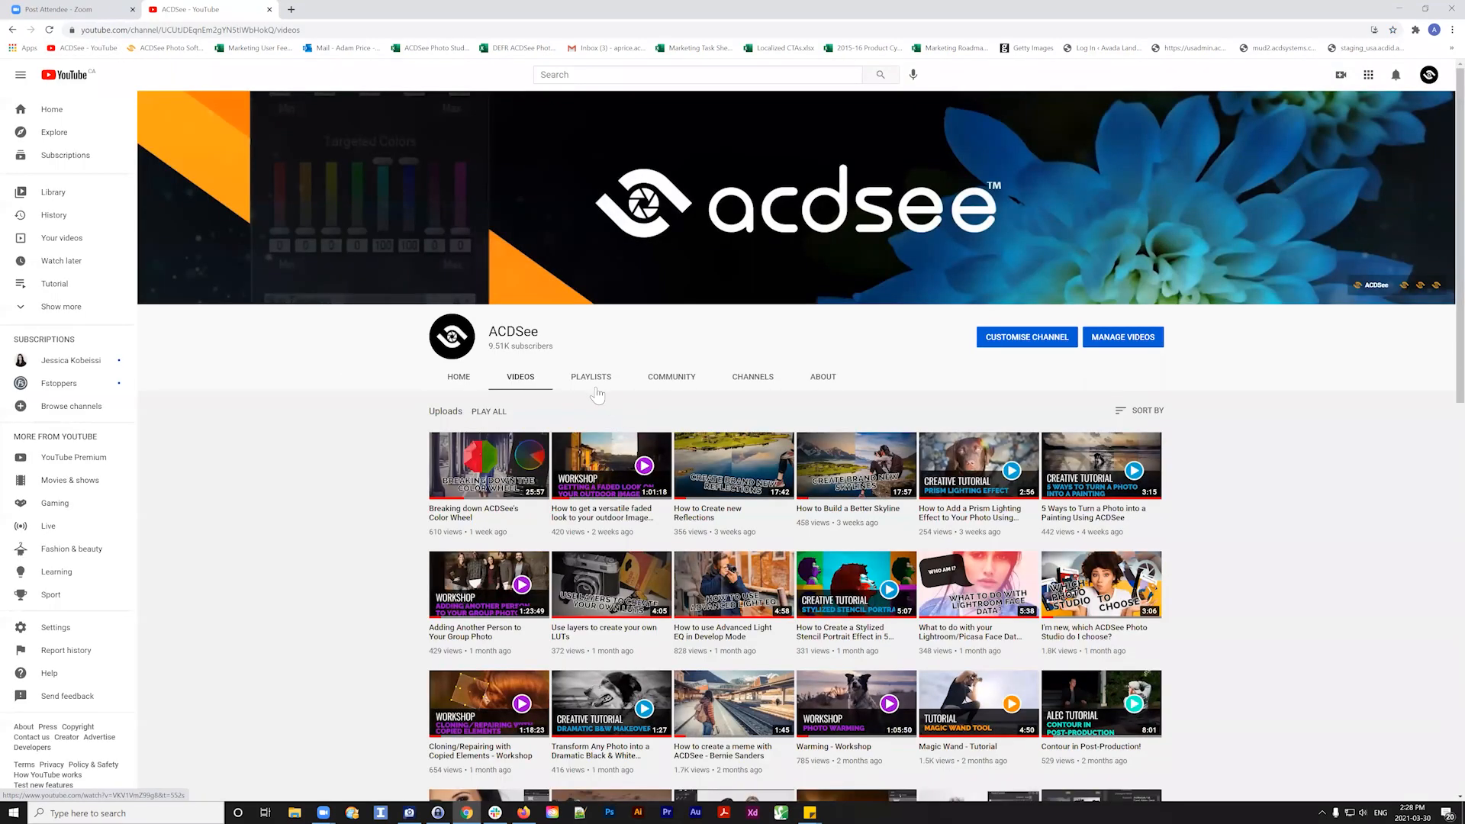
{"action": "left_click", "coordinate": [594, 379]}
{"action": "left_click", "coordinate": [595, 603]}
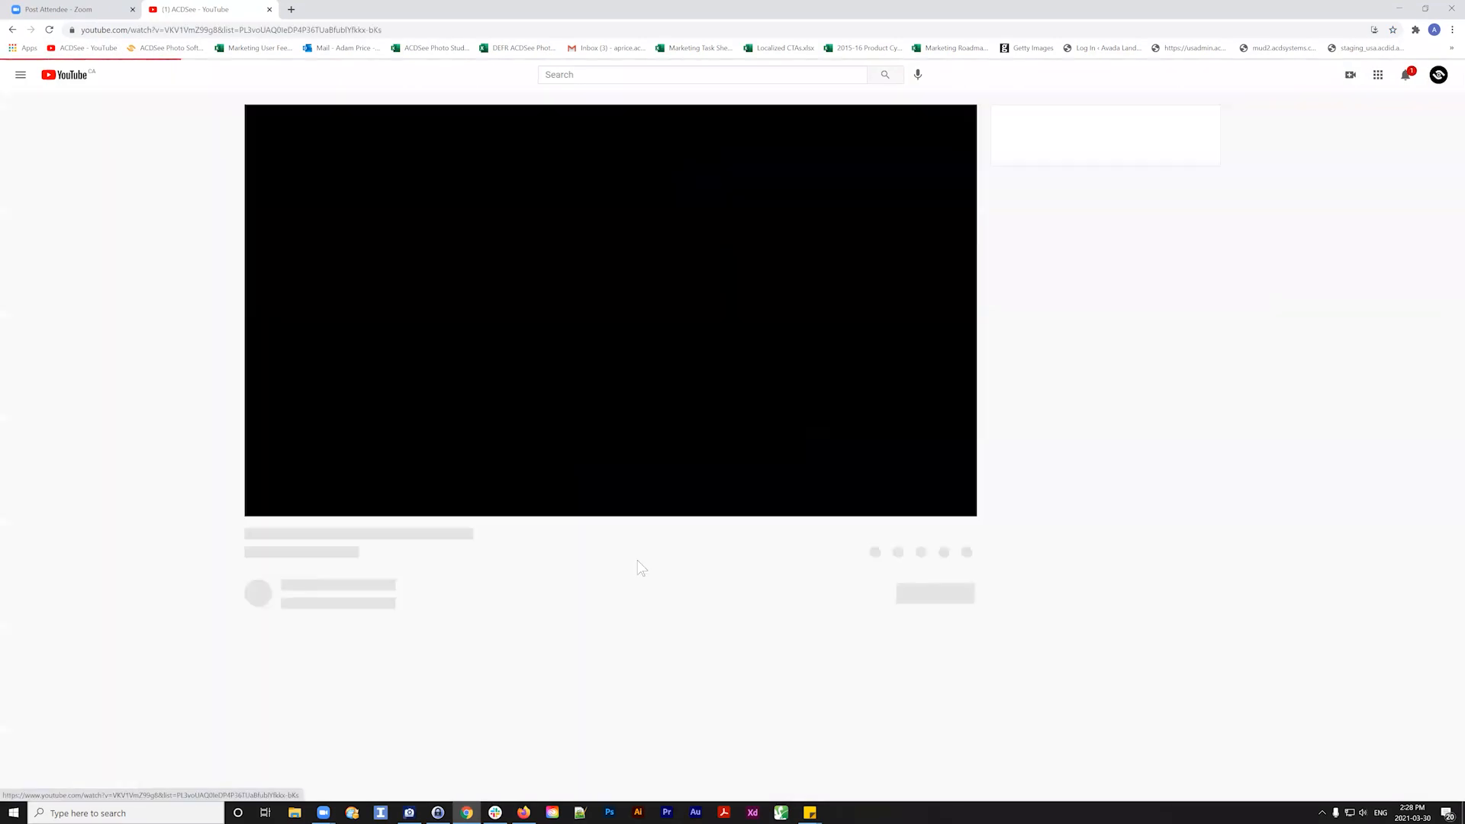
Browse the Workshop playlist with the video paused, select the page's web address, and close the tab to return to ACDSee
{"action": "scroll", "coordinate": [1123, 285], "scroll_direction": "down", "scroll_amount": 4}
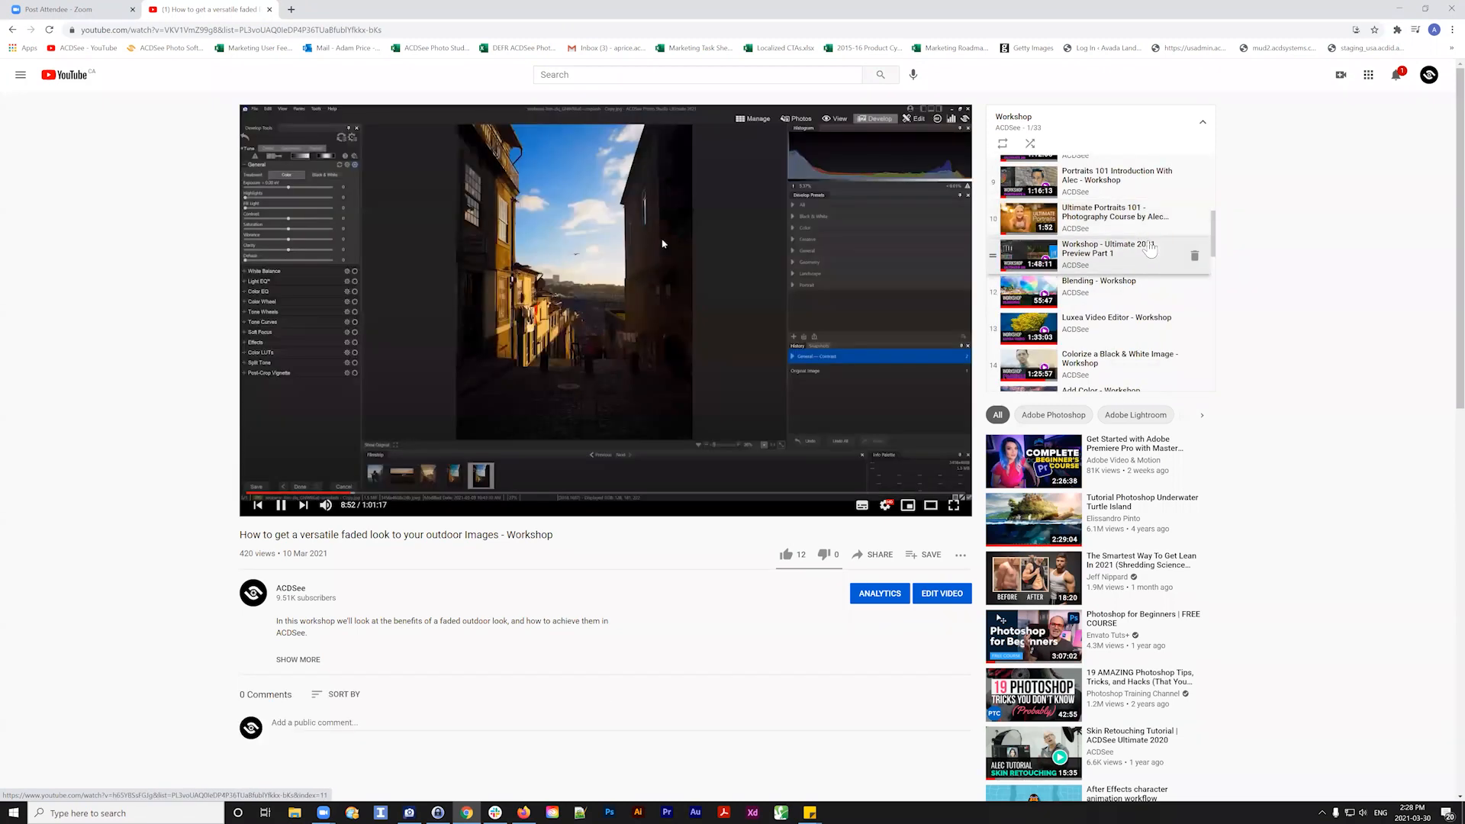
{"action": "scroll", "coordinate": [1143, 229], "scroll_direction": "down", "scroll_amount": 1}
{"action": "left_click", "coordinate": [572, 255]}
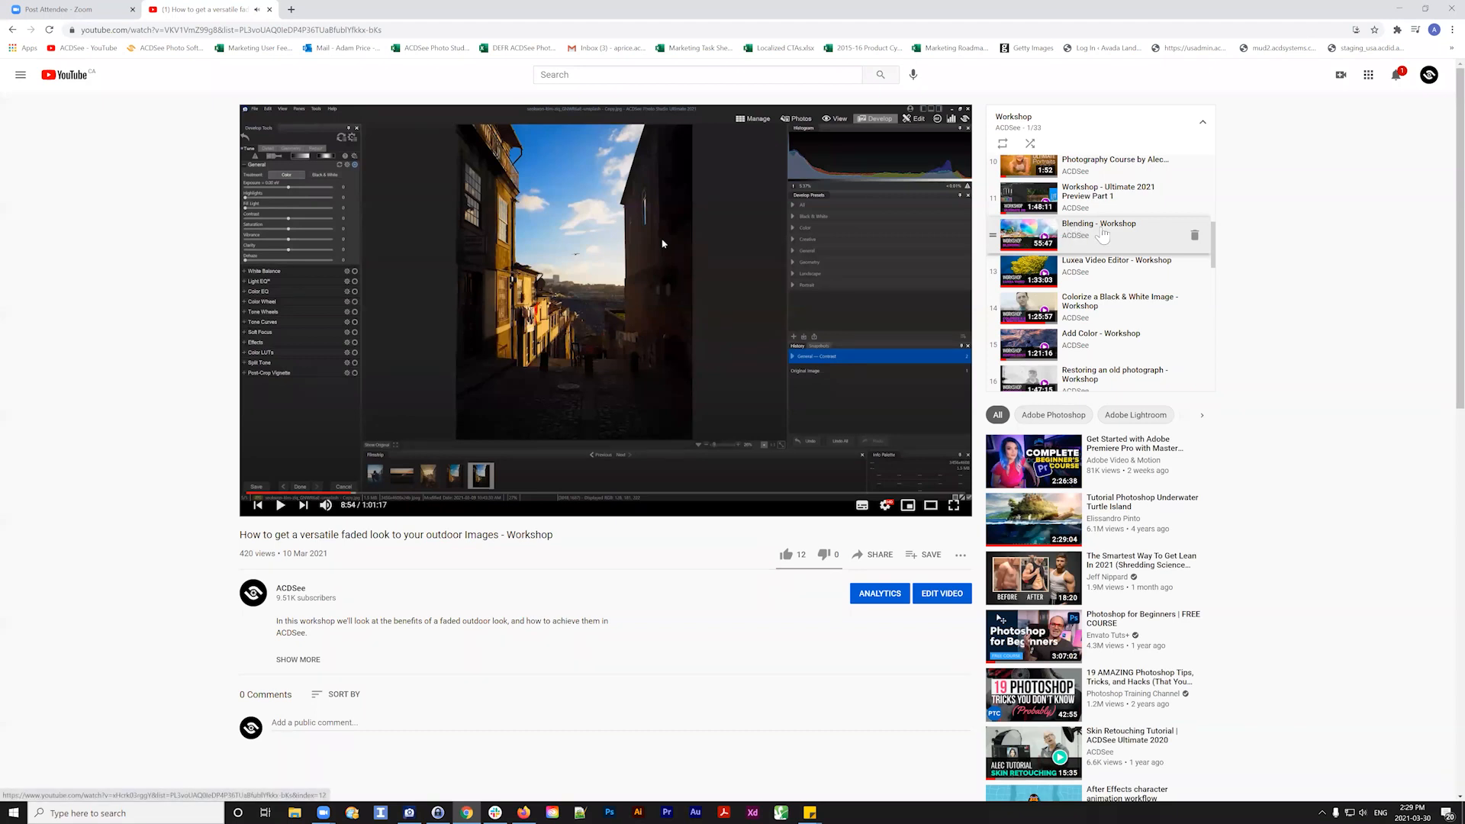
{"action": "left_click", "coordinate": [378, 28]}
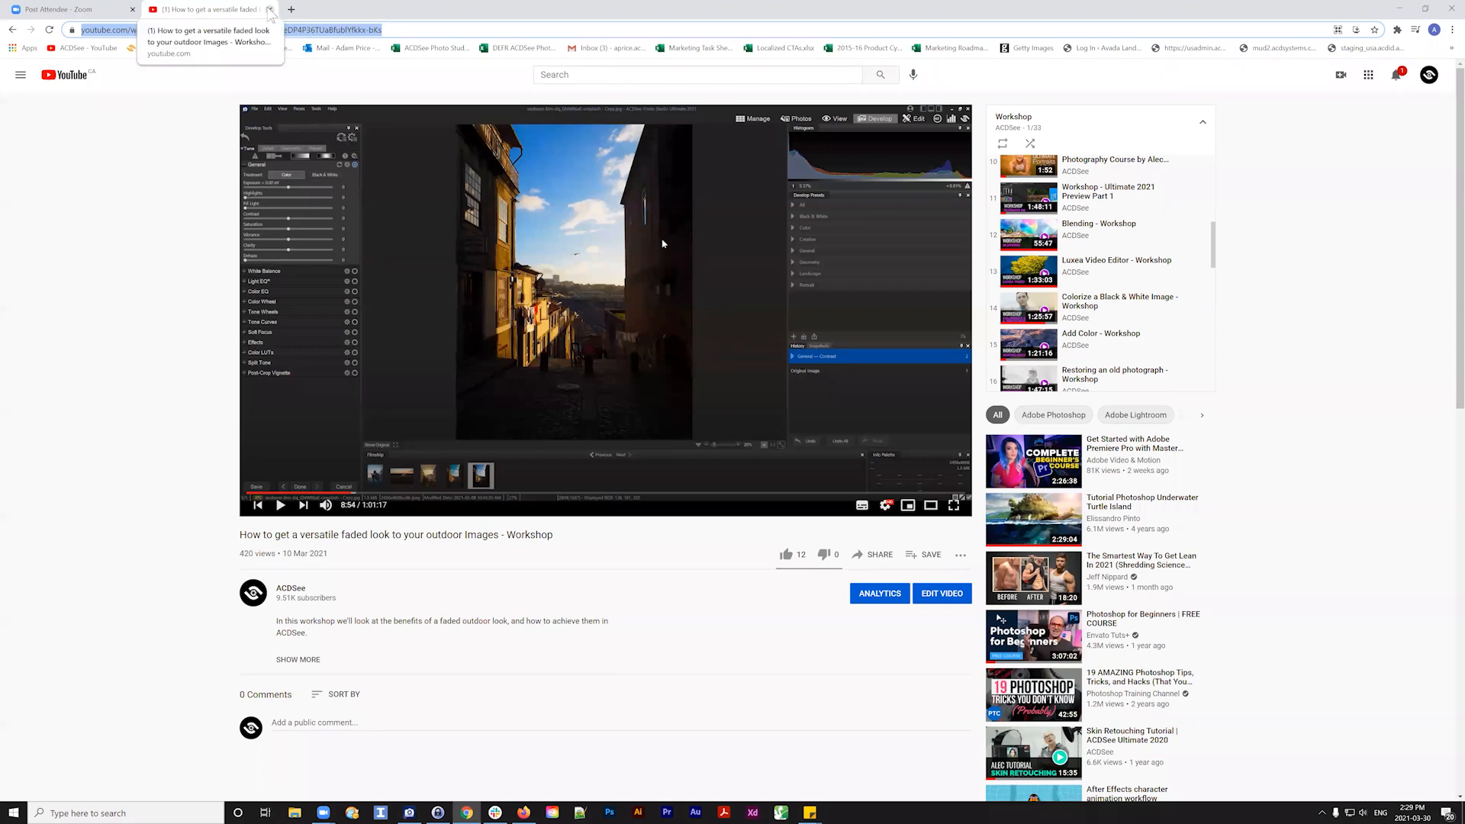
{"action": "left_click", "coordinate": [270, 10]}
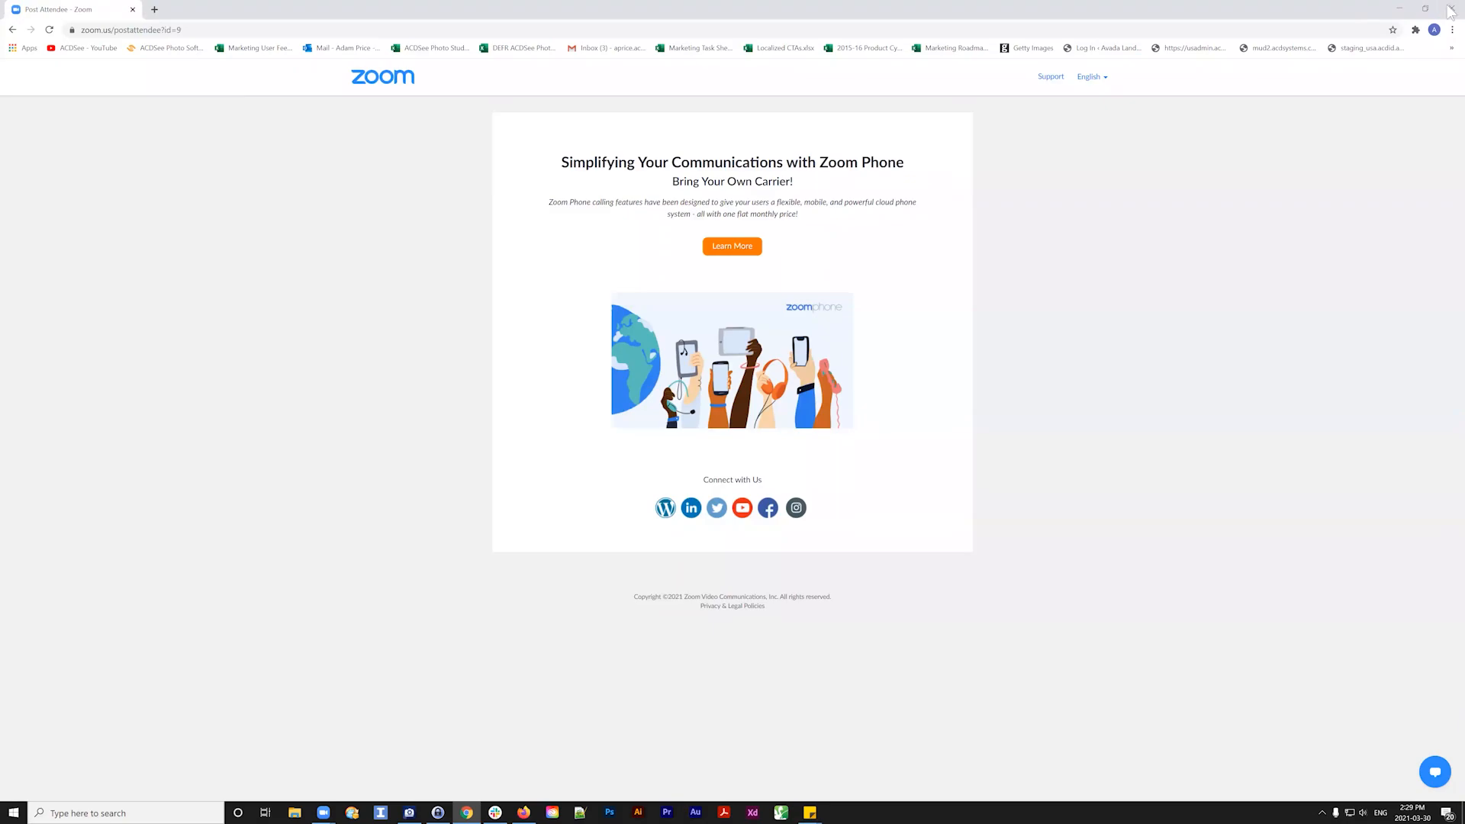
{"action": "left_click", "coordinate": [1399, 8]}
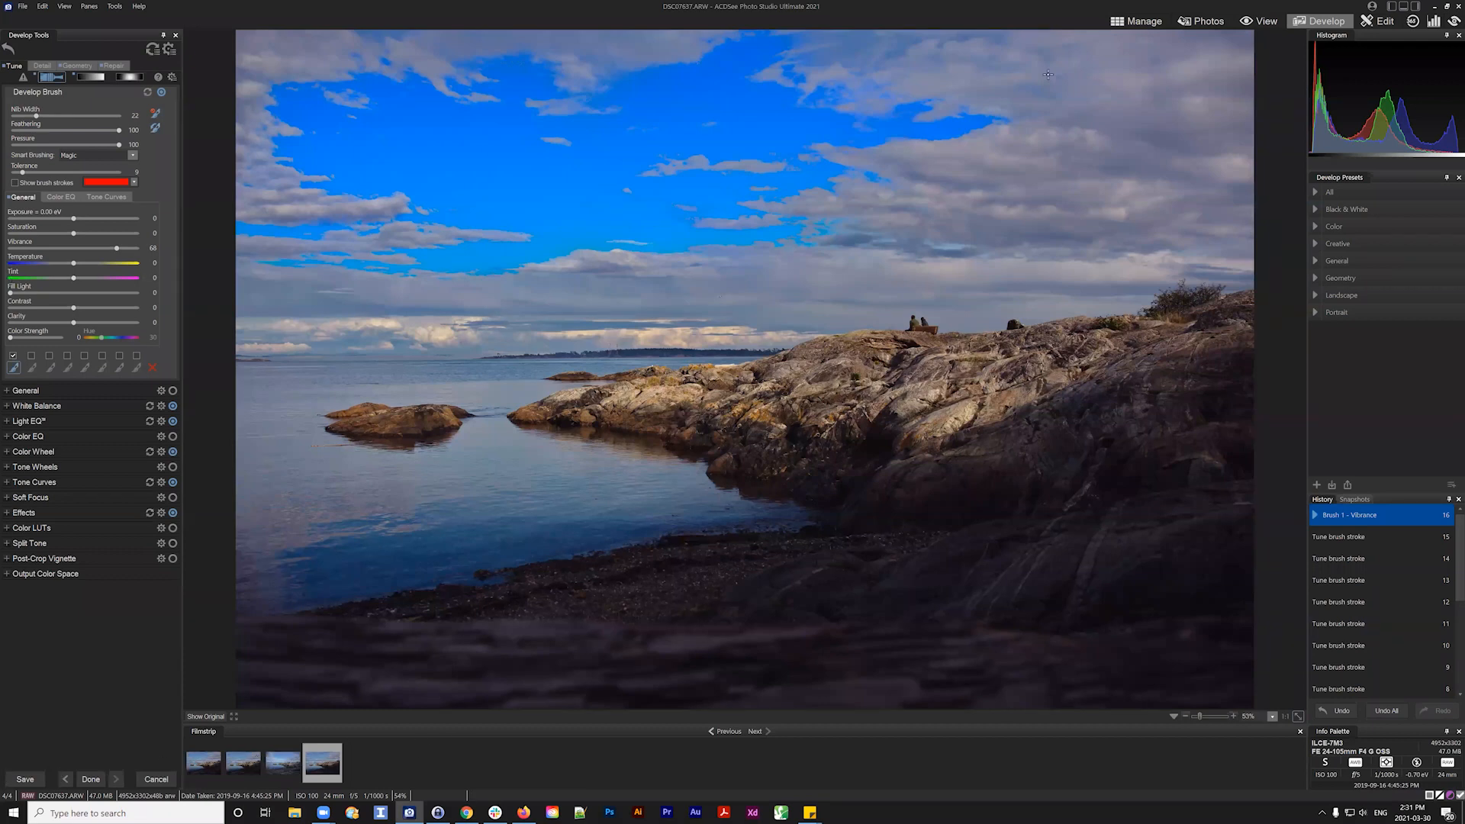
Stay in Develop mode without saving the changes, and open the Export settings for the developed photo
{"action": "left_click", "coordinate": [1129, 19]}
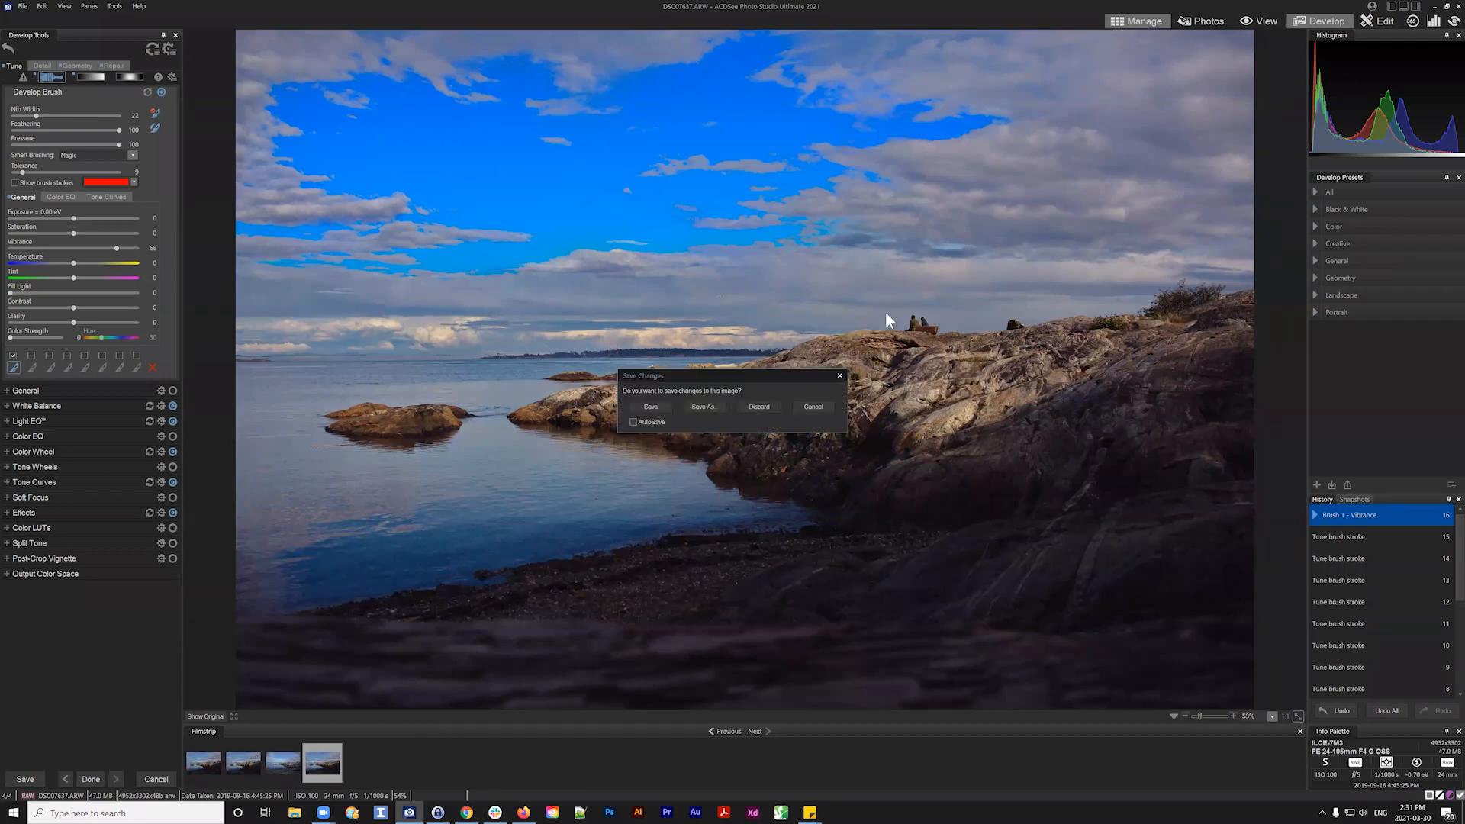
{"action": "left_click", "coordinate": [812, 406]}
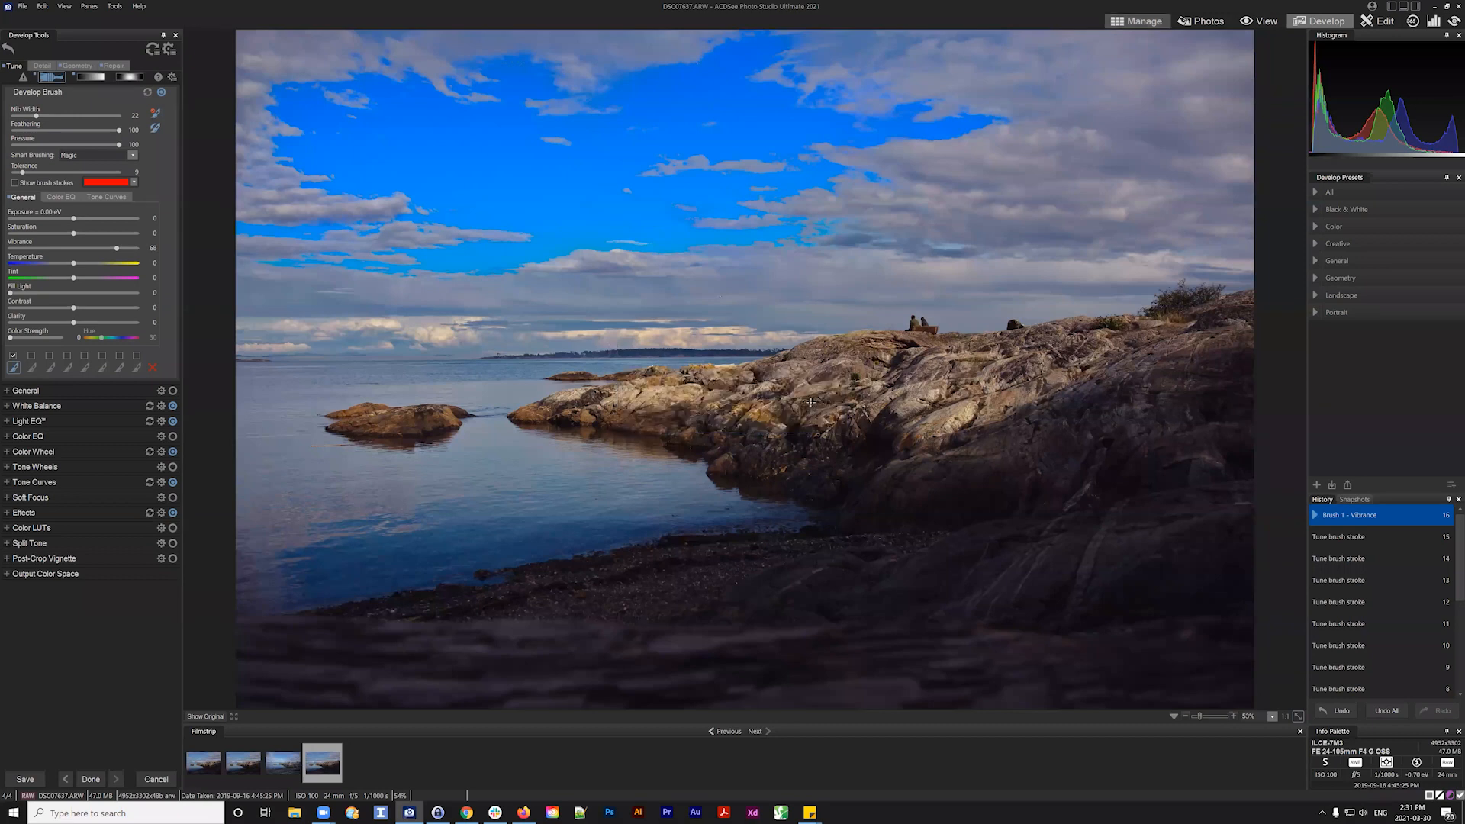
{"action": "left_click", "coordinate": [25, 779]}
{"action": "left_click", "coordinate": [31, 780]}
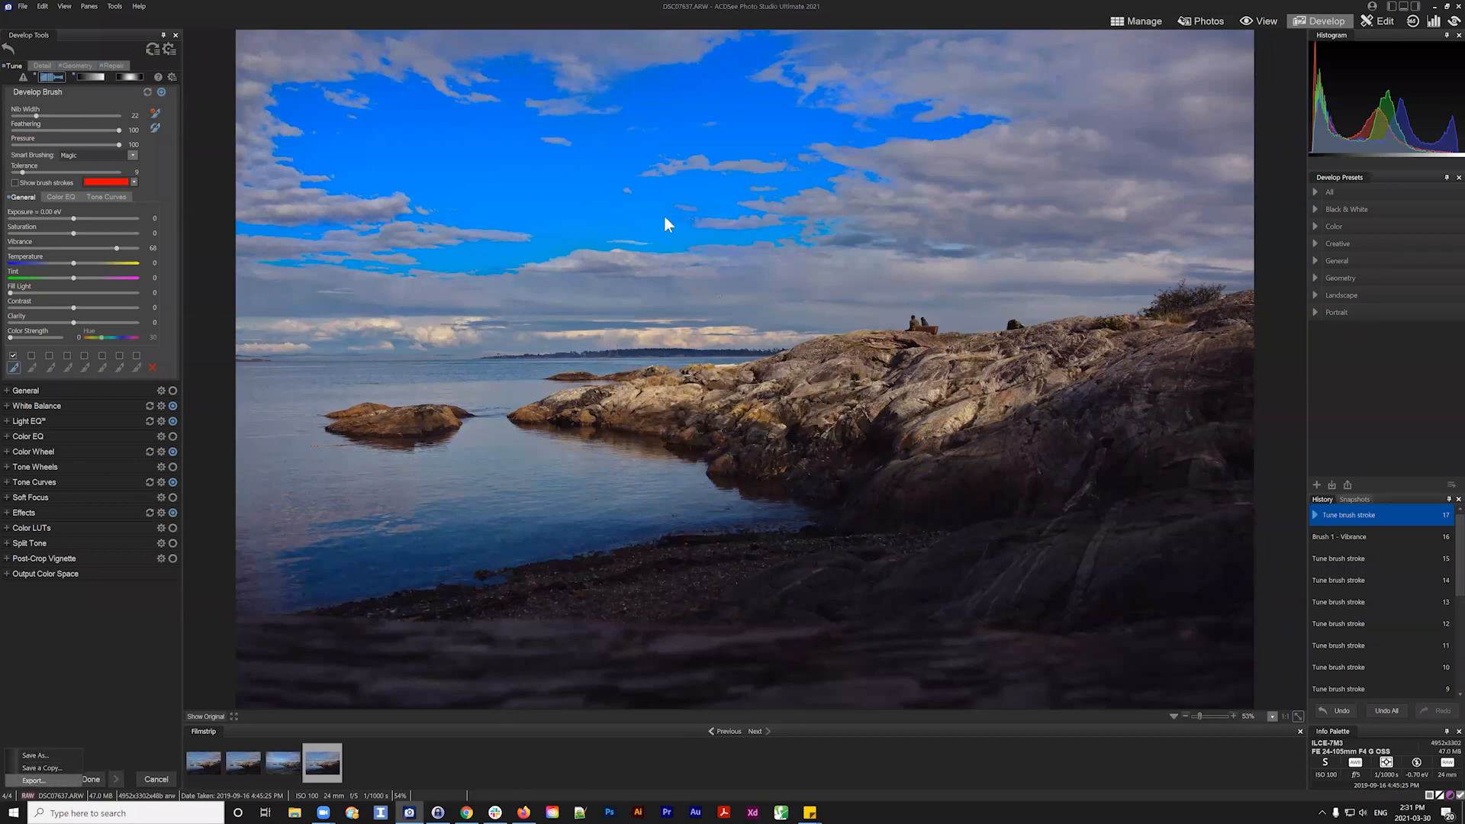
{"action": "left_click_drag", "start_coordinate": [697, 262], "coordinate": [812, 272]}
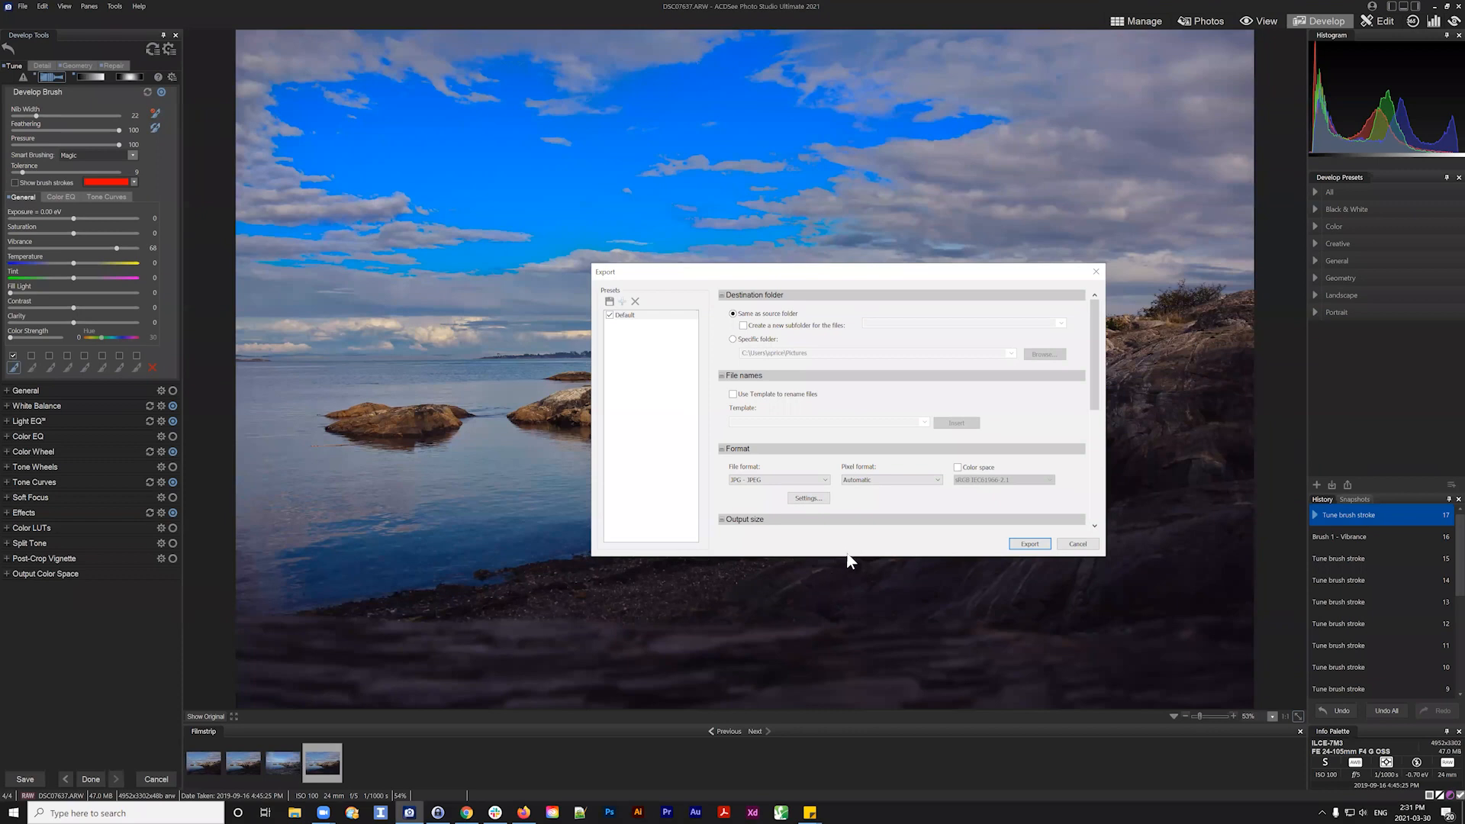
Review the export's output size, metadata and processing options, and enable resizing of the image
{"action": "scroll", "coordinate": [762, 451], "scroll_direction": "down", "scroll_amount": 5}
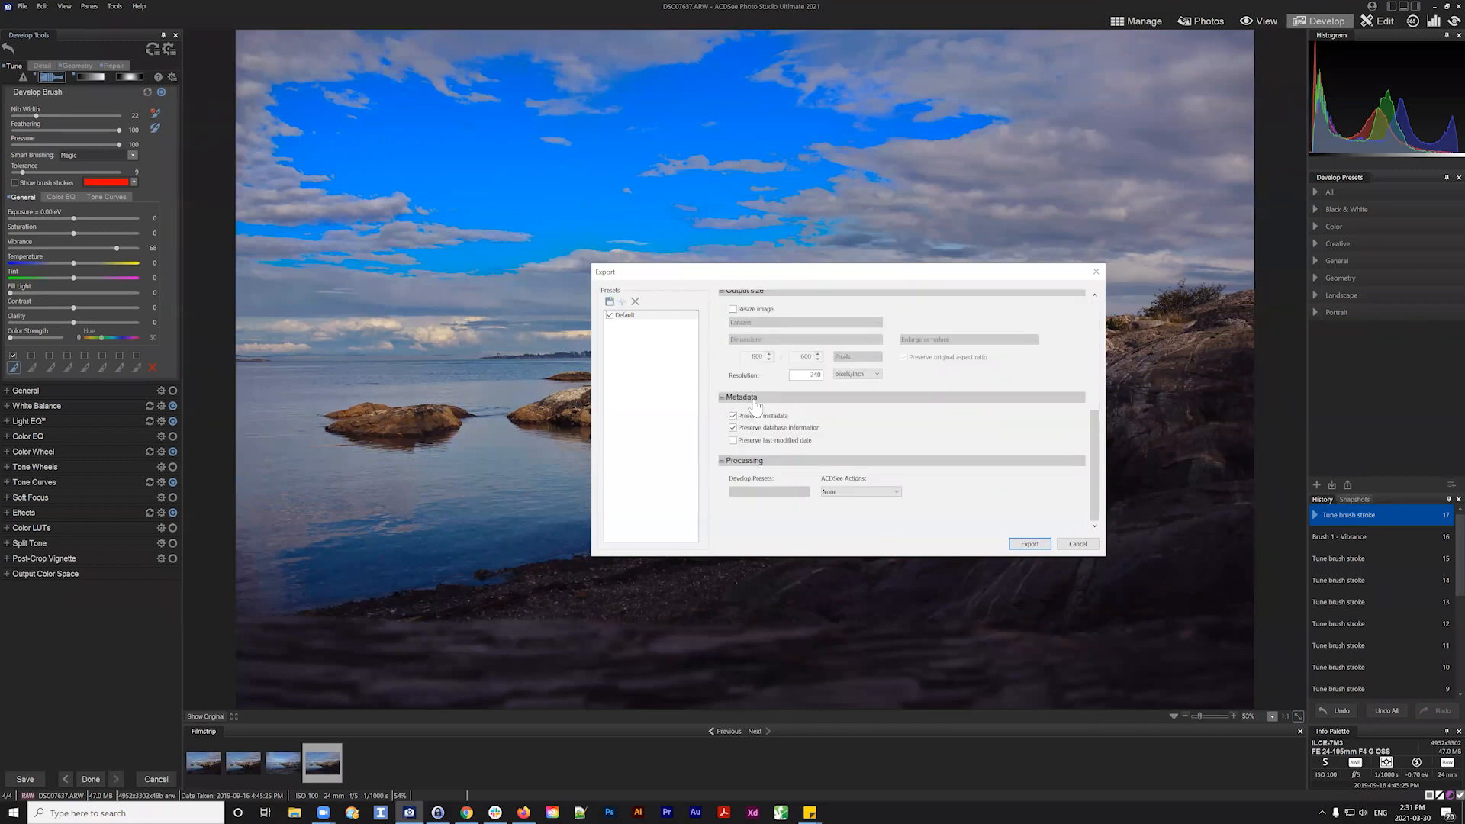
{"action": "scroll", "coordinate": [758, 404], "scroll_direction": "up", "scroll_amount": 1}
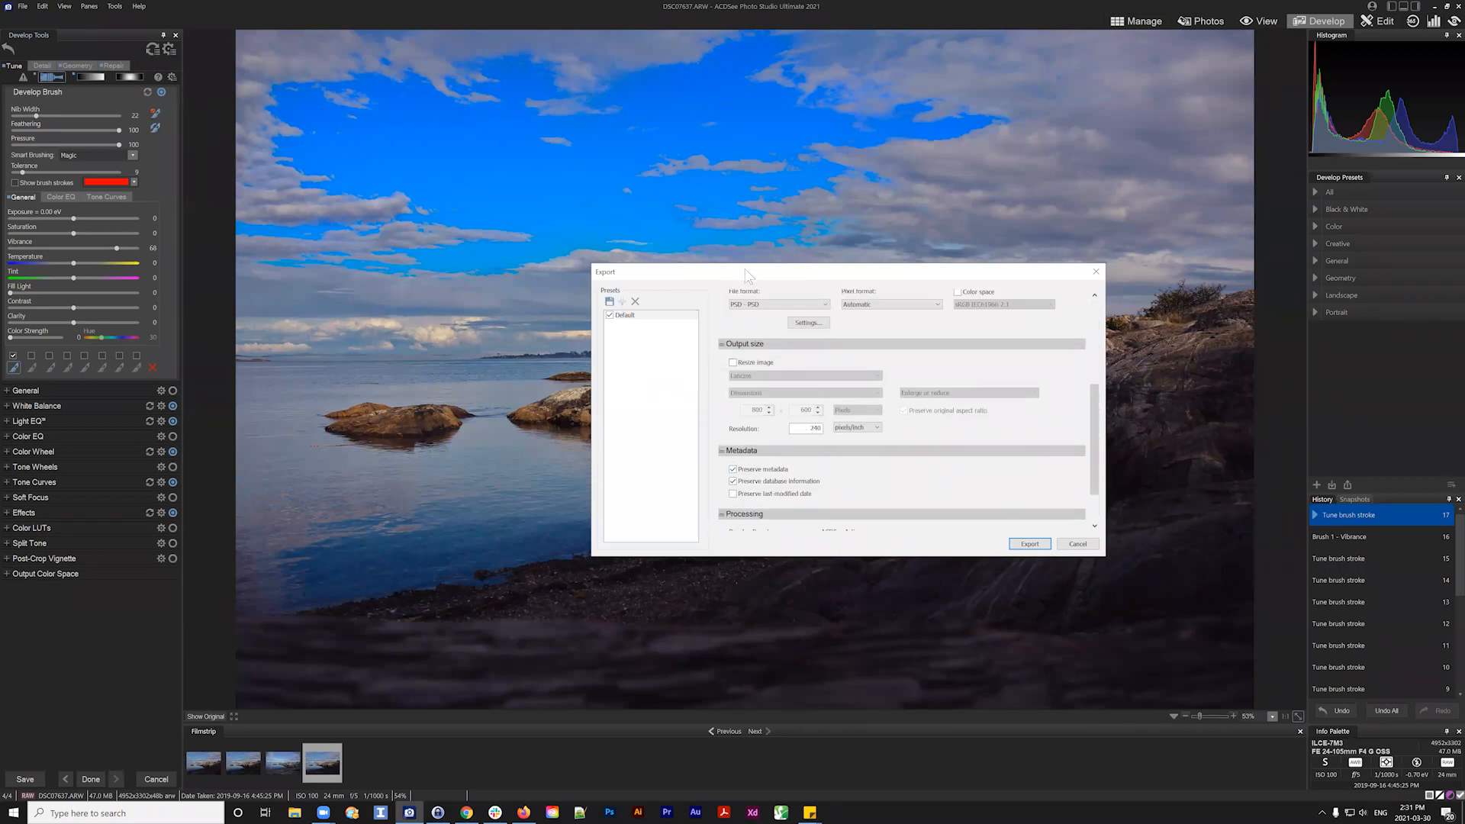
{"action": "left_click_drag", "start_coordinate": [739, 269], "coordinate": [657, 248]}
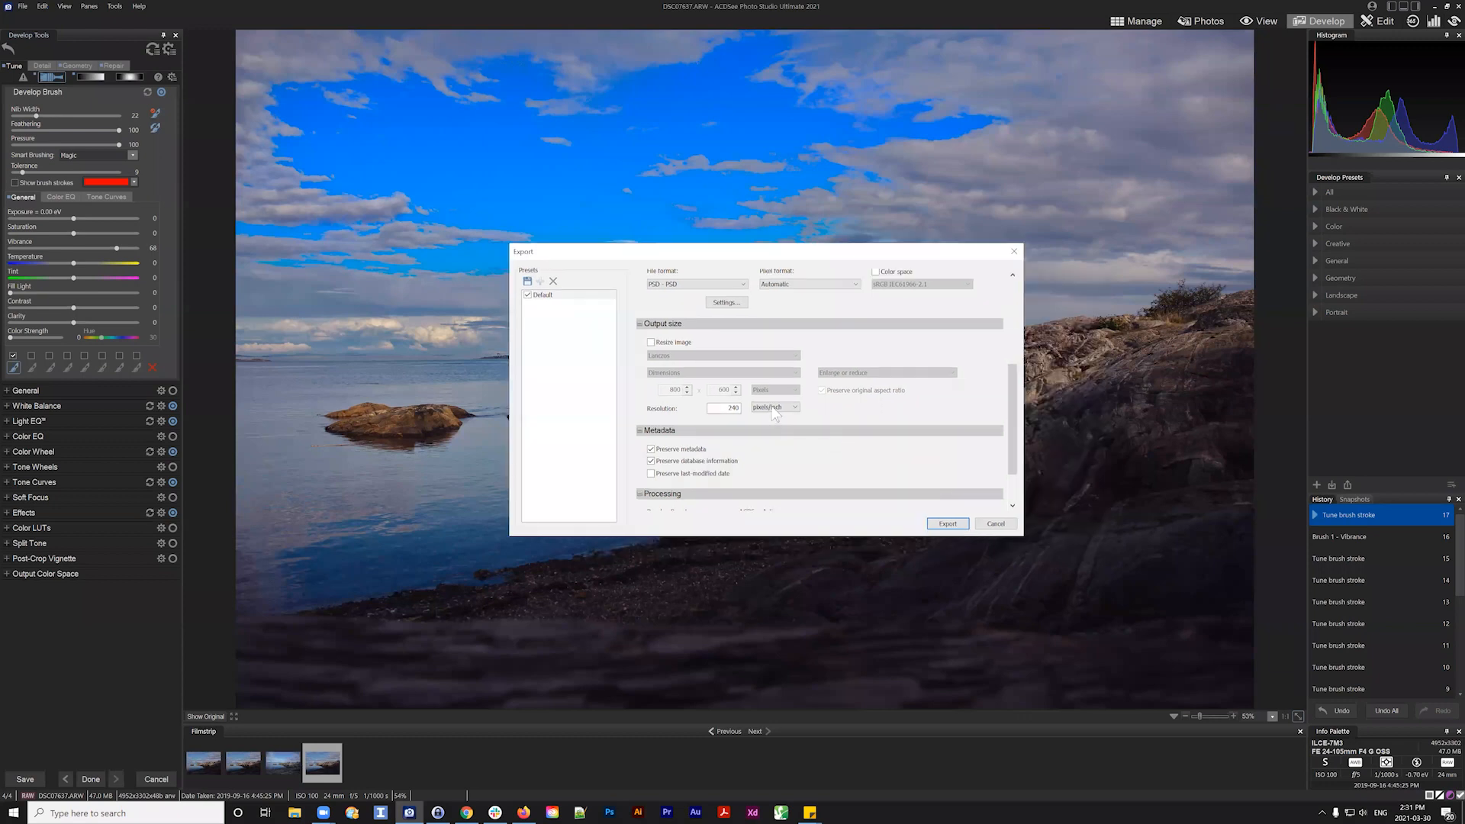
{"action": "scroll", "coordinate": [656, 313], "scroll_direction": "down", "scroll_amount": 1}
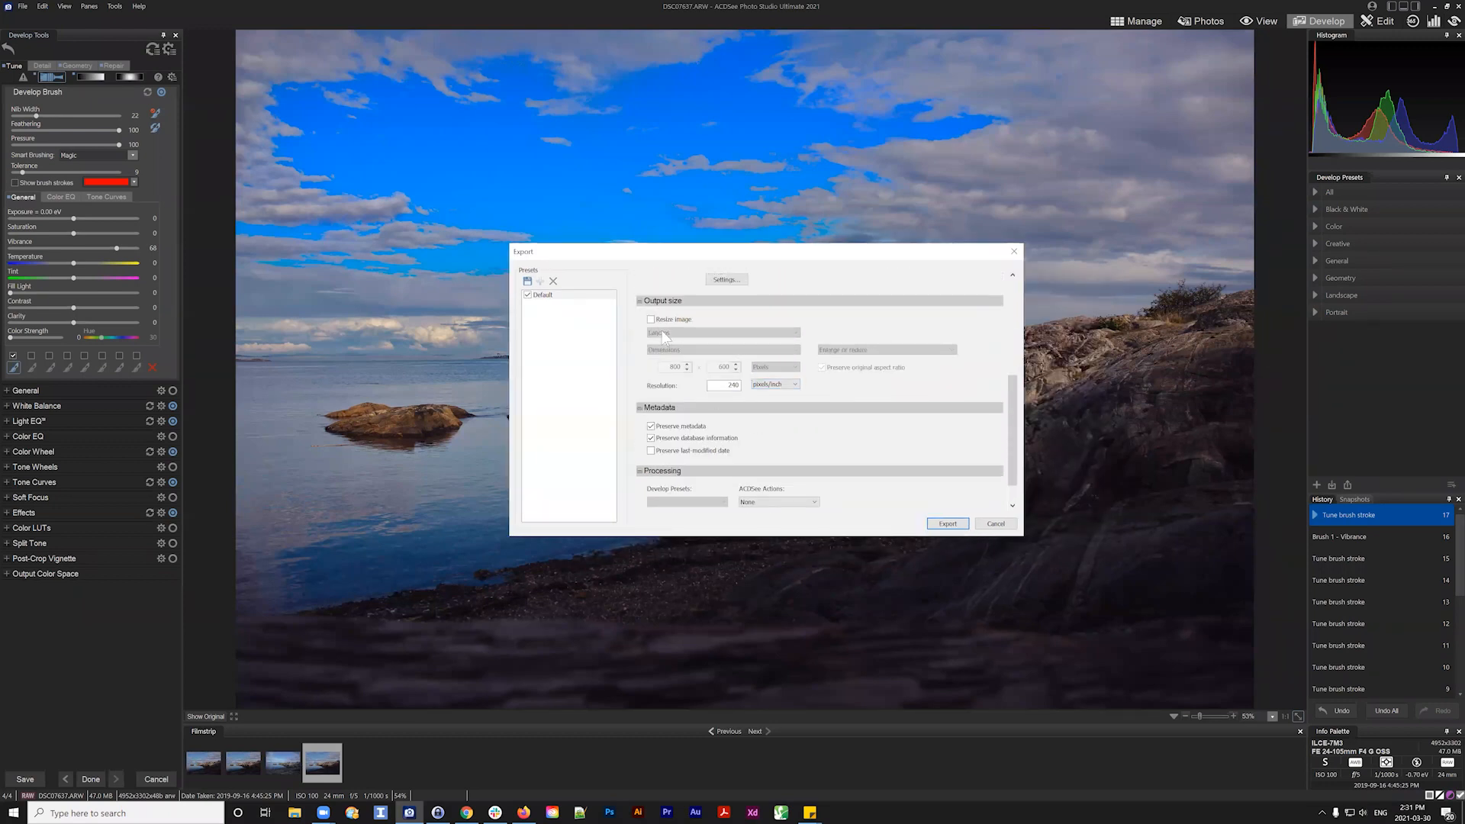
{"action": "scroll", "coordinate": [735, 342], "scroll_direction": "up", "scroll_amount": 1}
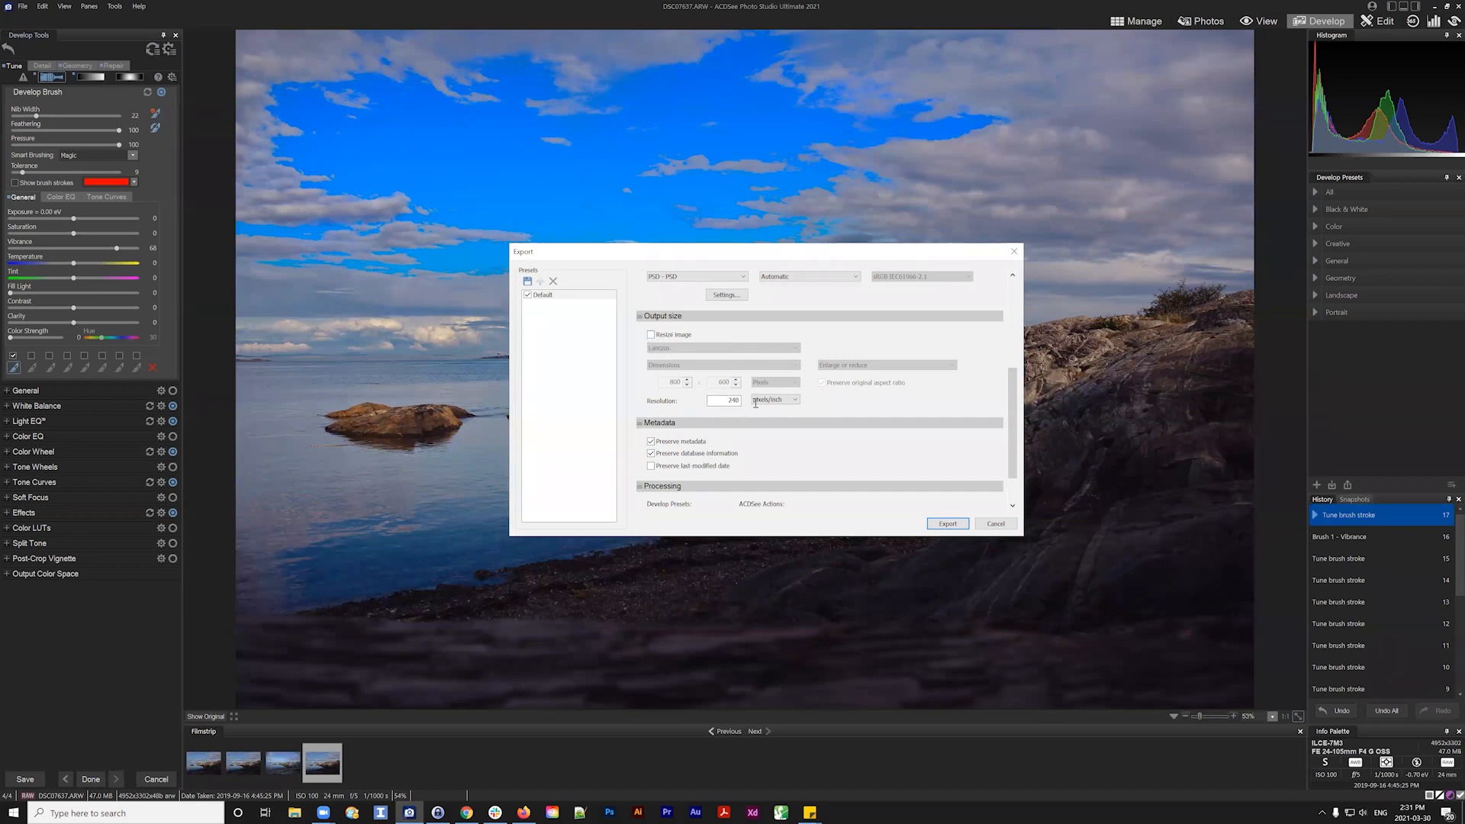
{"action": "double_click", "coordinate": [733, 400]}
{"action": "left_click", "coordinate": [652, 335]}
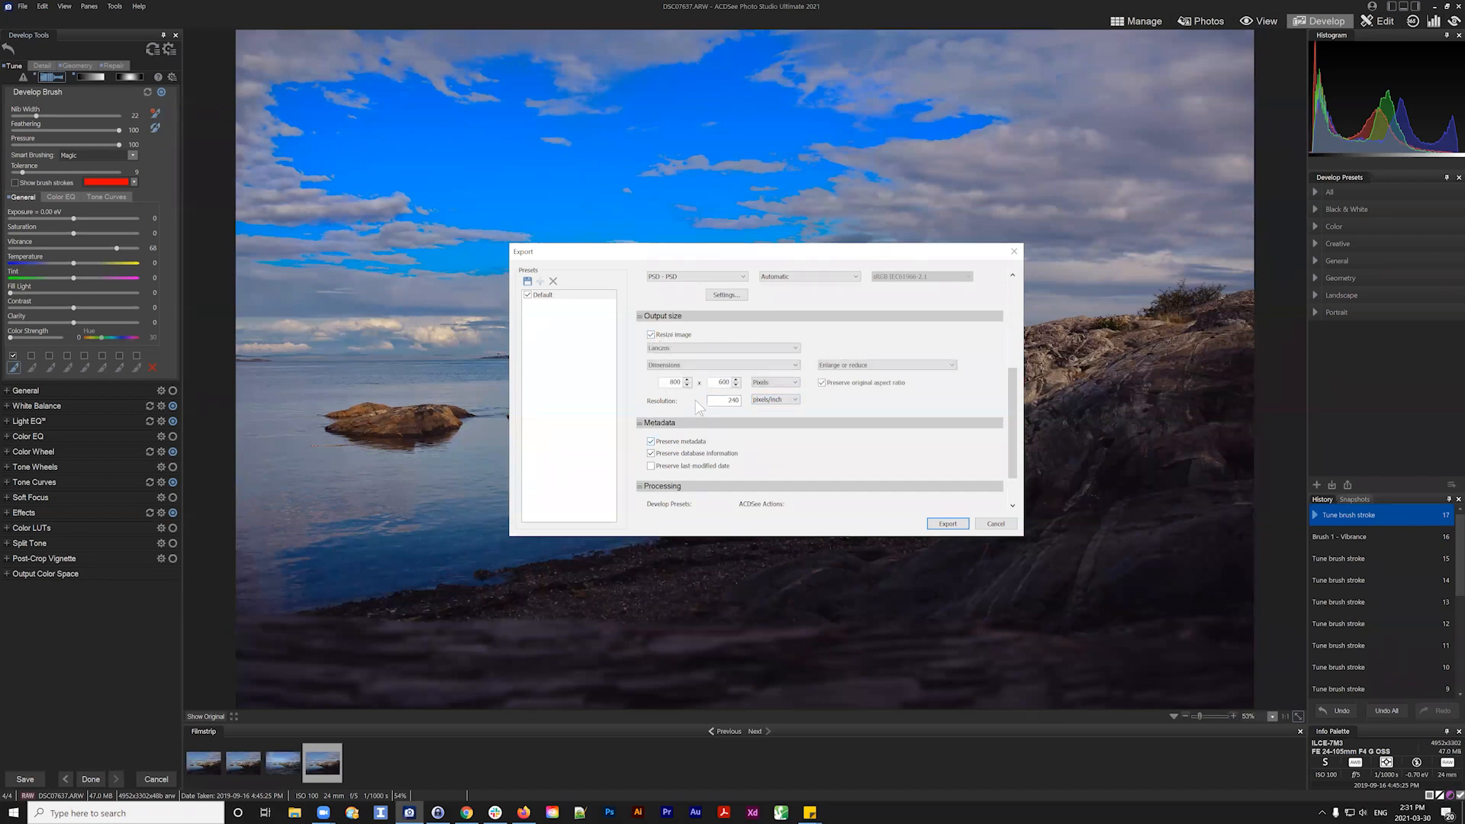
Set the export file format to JP2 - JPEG 2000 JP2 File
{"action": "scroll", "coordinate": [775, 450], "scroll_direction": "up", "scroll_amount": 1}
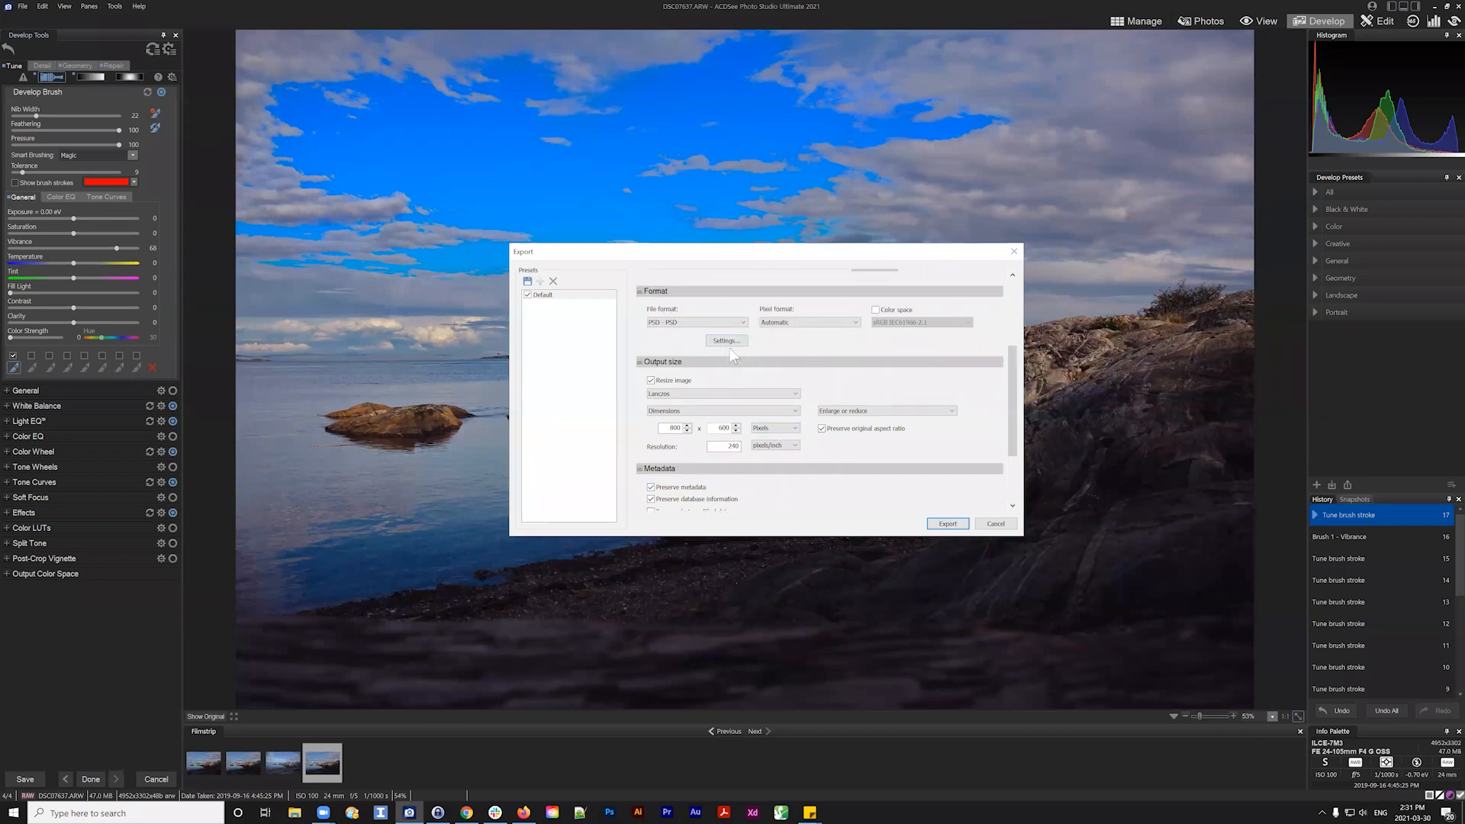
{"action": "scroll", "coordinate": [696, 322], "scroll_direction": "up", "scroll_amount": 3}
{"action": "mouse_move", "coordinate": [1012, 366]}
{"action": "left_mouse_down"}
{"action": "mouse_move", "coordinate": [1006, 297]}
{"action": "mouse_move", "coordinate": [1006, 351]}
{"action": "left_mouse_up"}
{"action": "left_click", "coordinate": [695, 353]}
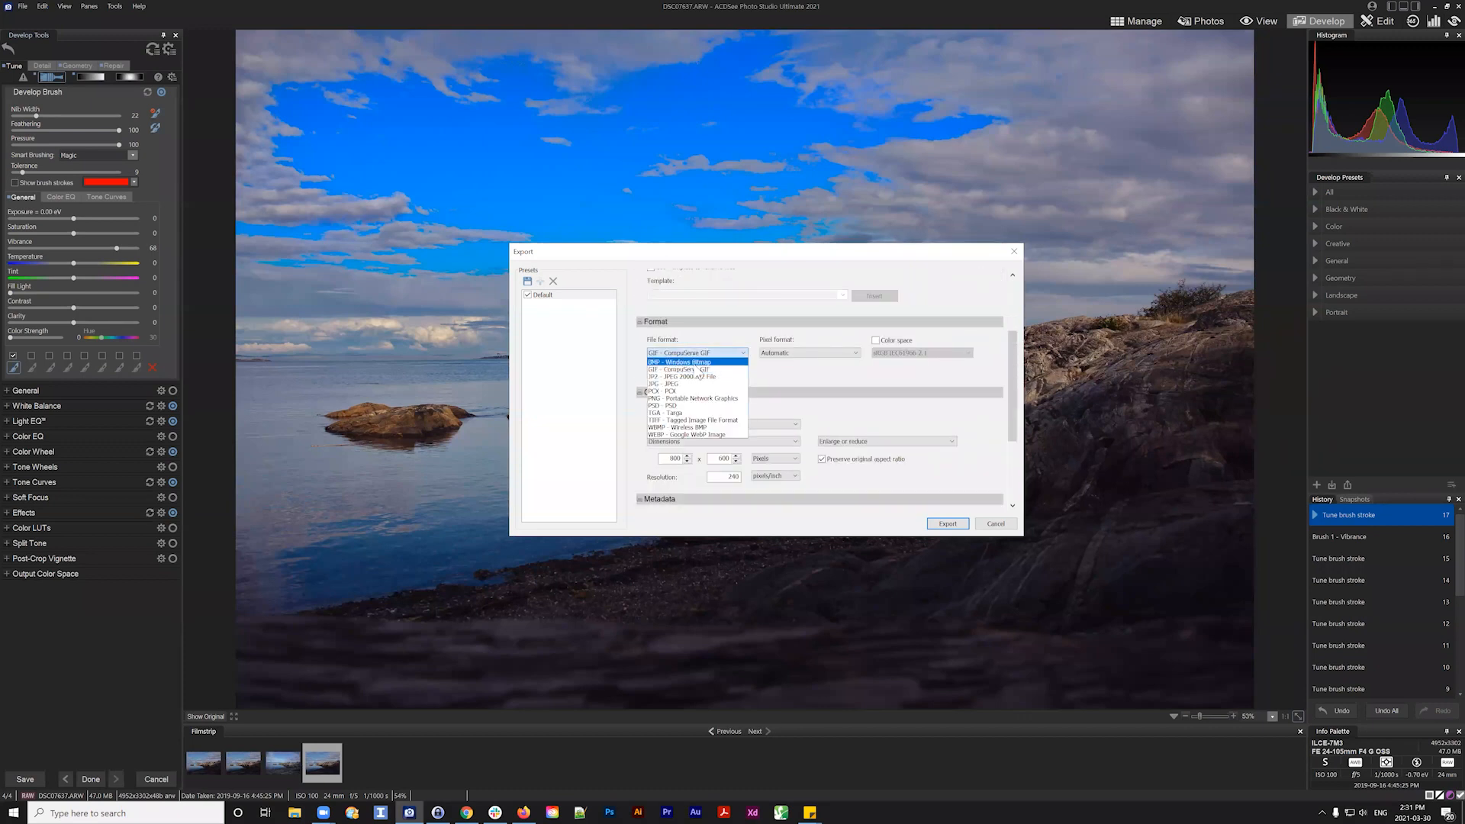
{"action": "left_click", "coordinate": [686, 376]}
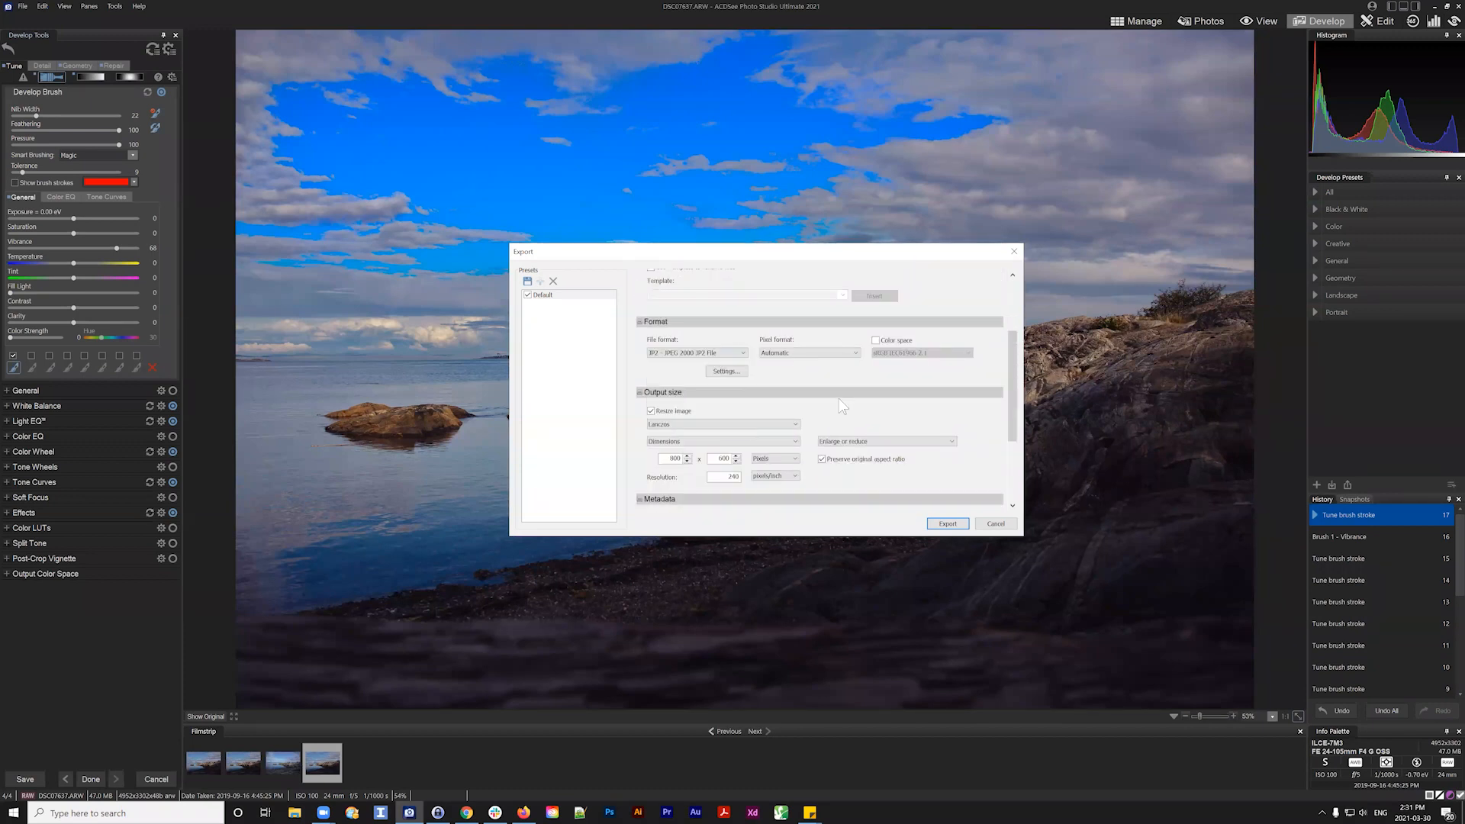
Look over the export's destination, file name, format, output size, metadata and processing options, and cancel the export
{"action": "scroll", "coordinate": [821, 389], "scroll_direction": "up", "scroll_amount": 3}
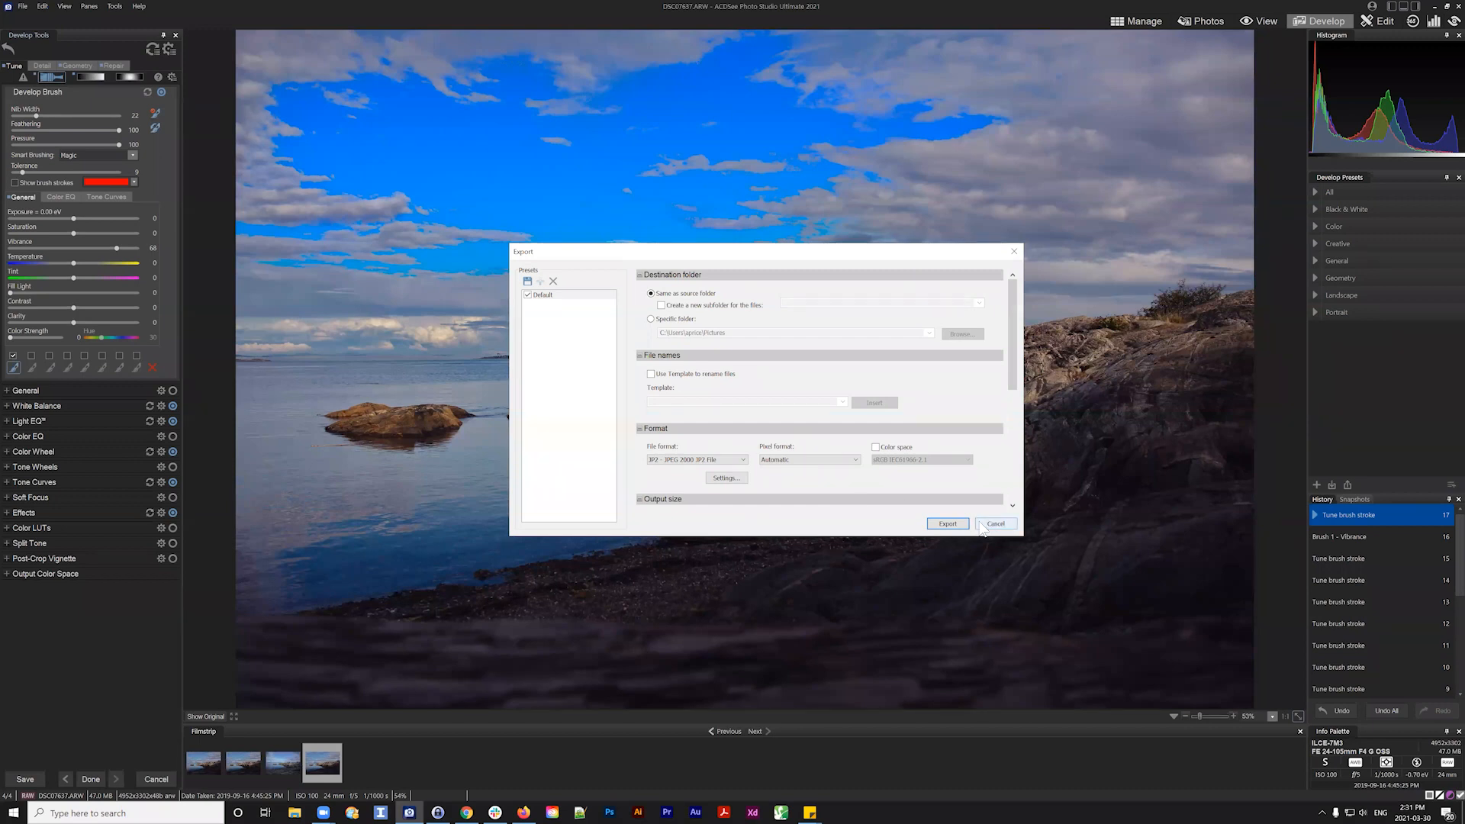
{"action": "scroll", "coordinate": [895, 405], "scroll_direction": "down", "scroll_amount": 10}
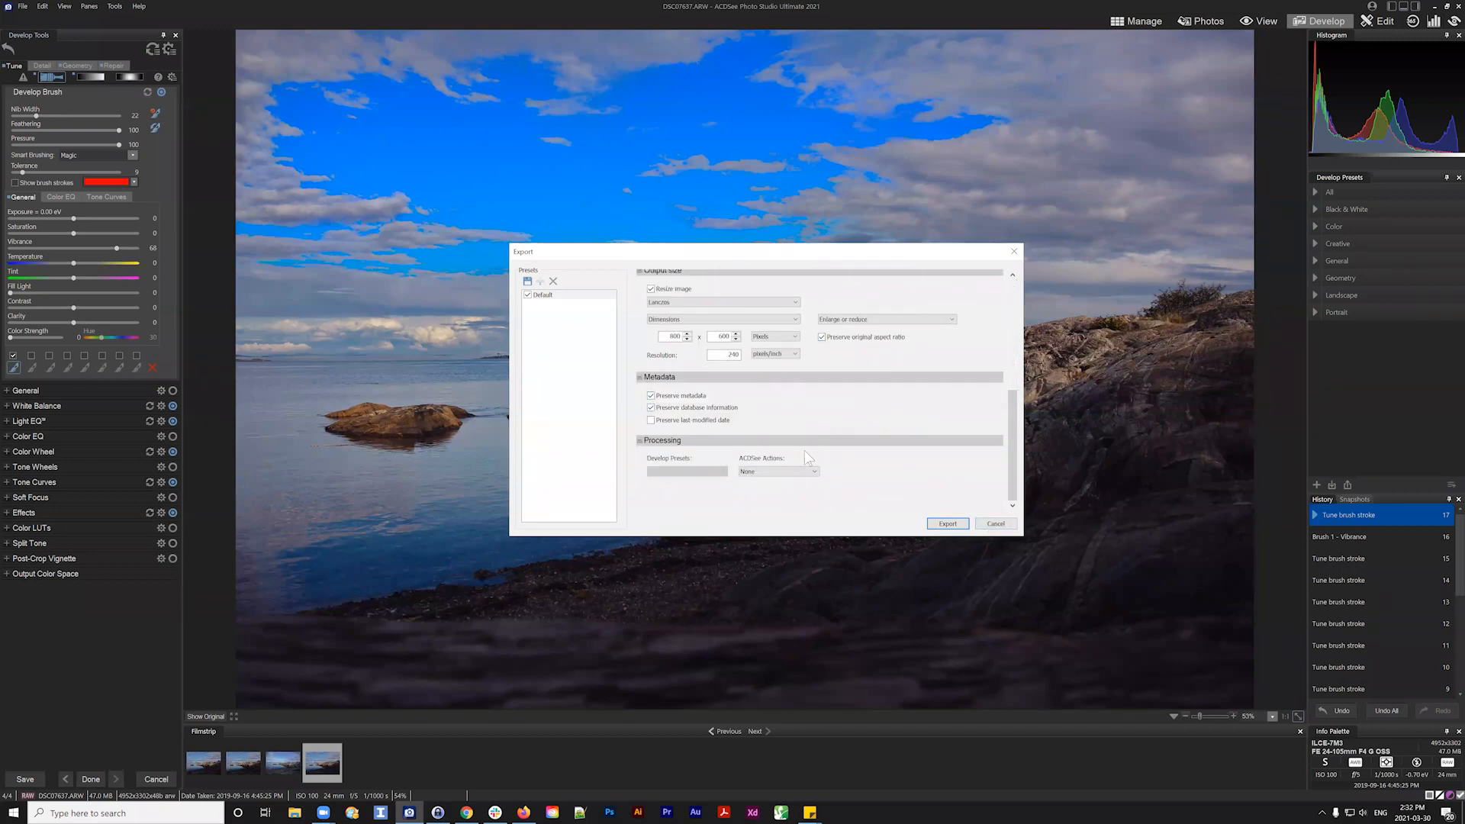
{"action": "scroll", "coordinate": [805, 450], "scroll_direction": "up", "scroll_amount": 5}
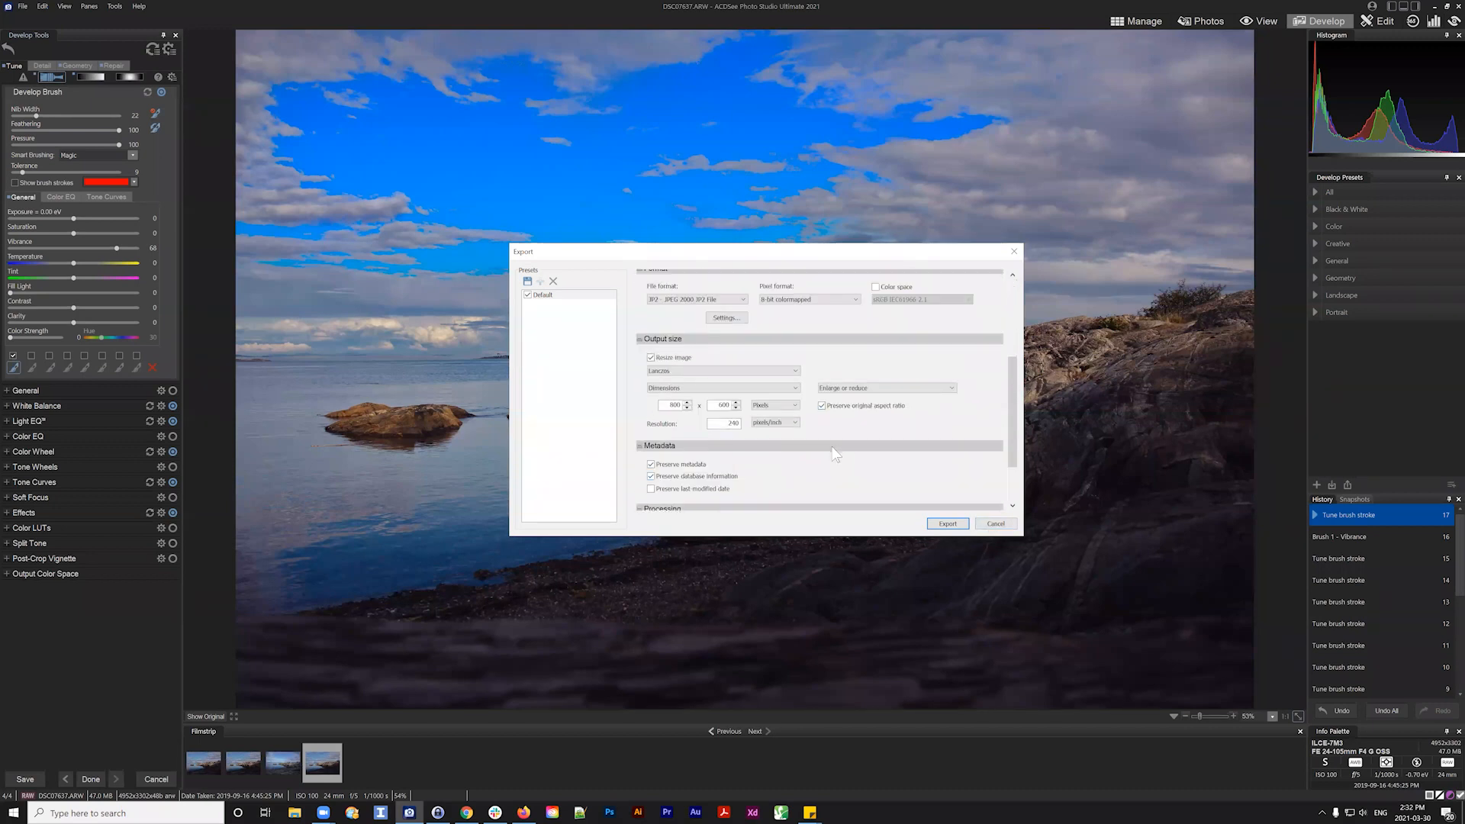
{"action": "left_click", "coordinate": [995, 524]}
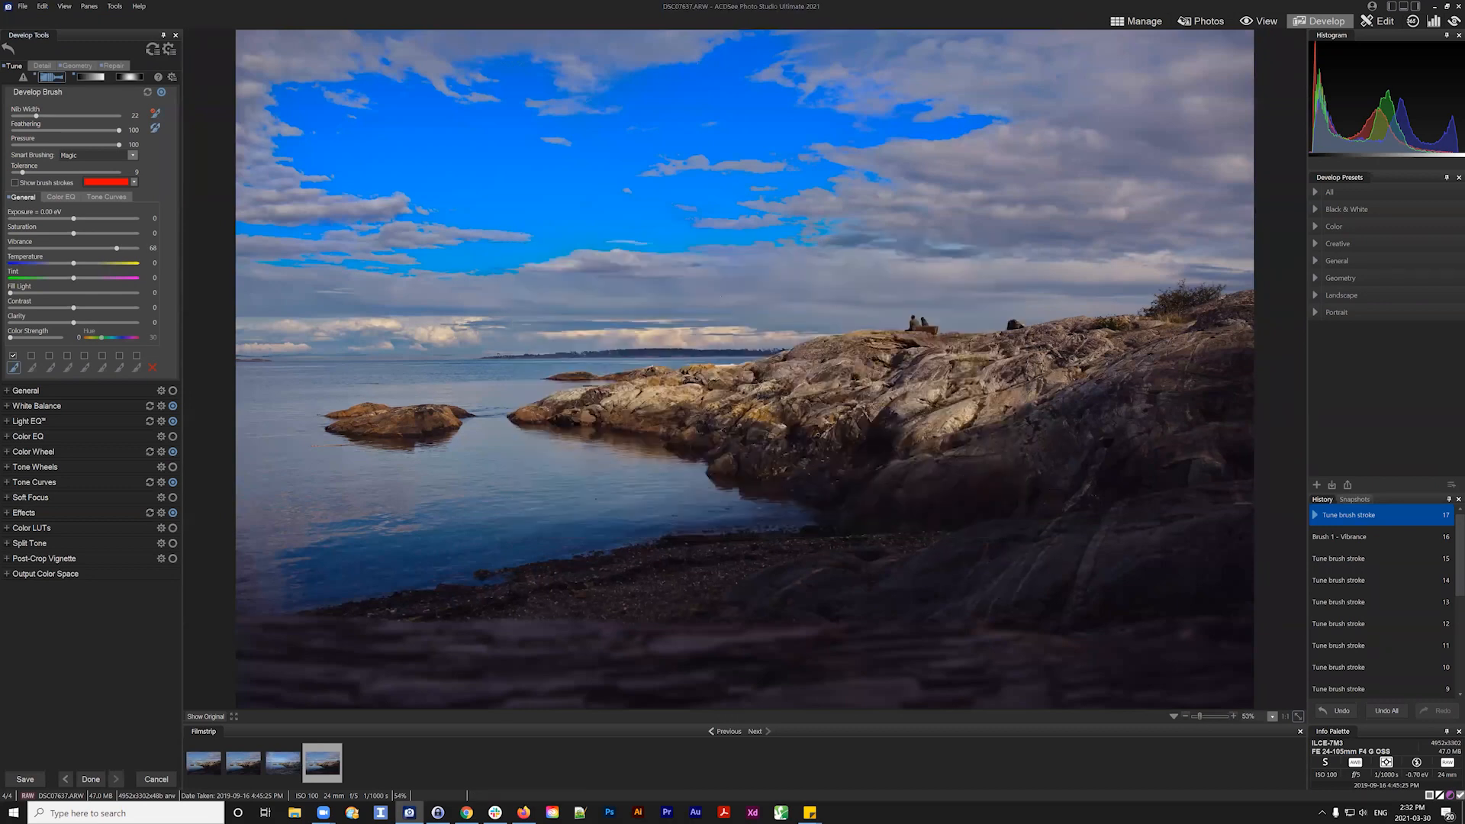